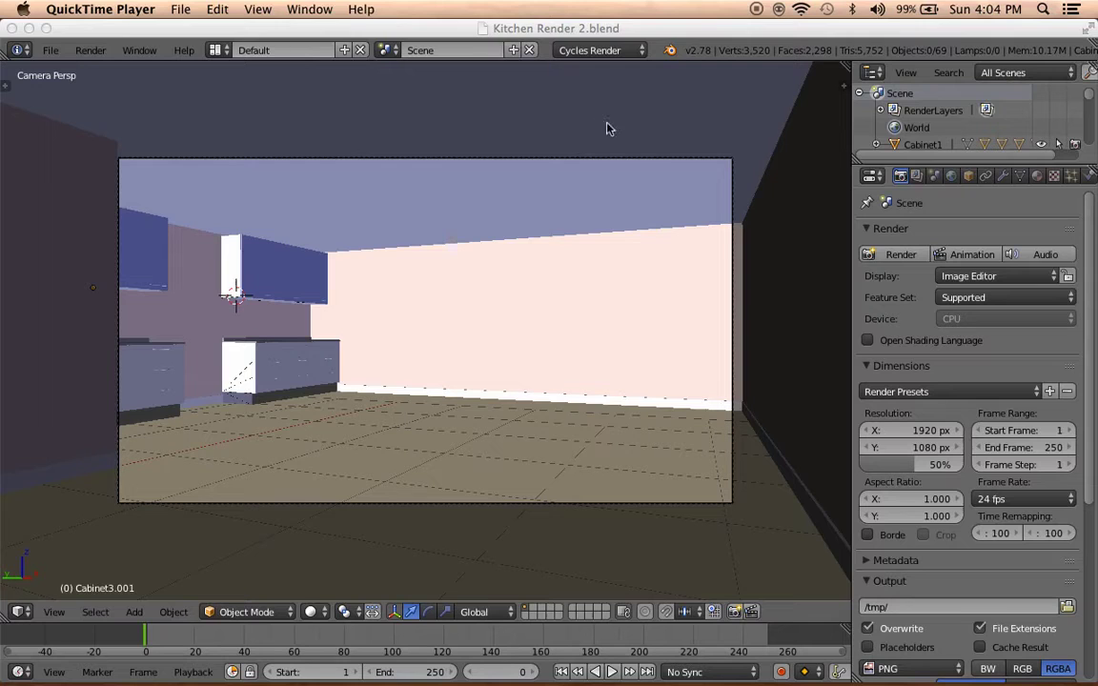
Orbit out of the camera view and zoom in toward the kitchen base cabinets.
left_click(688, 38)
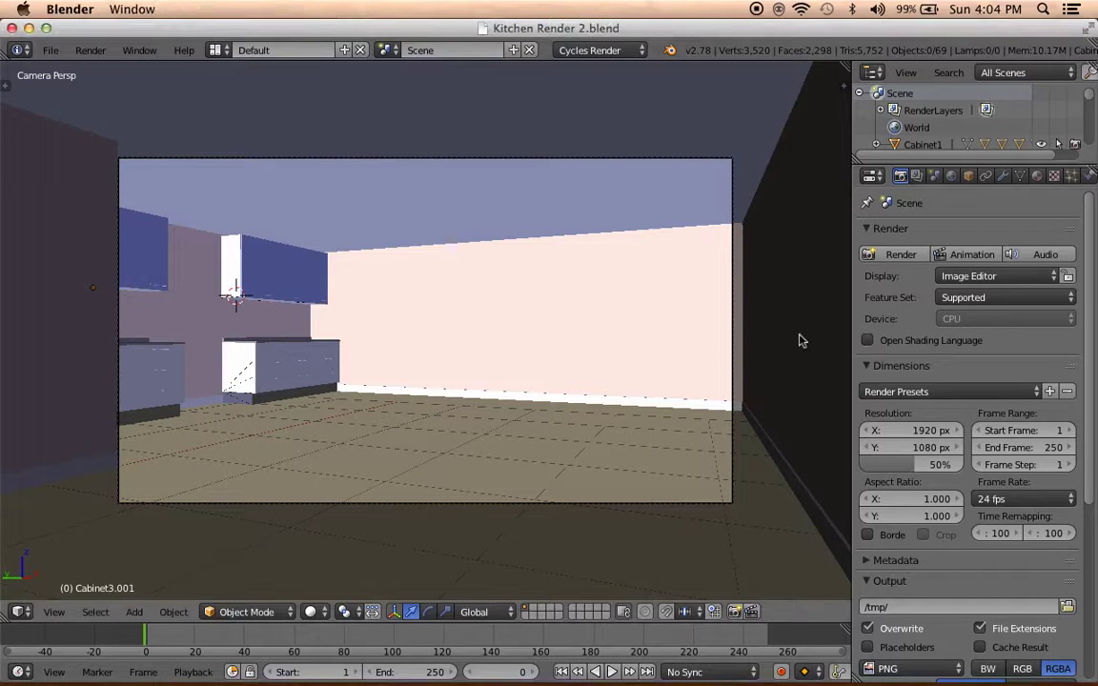
mouse_move(470, 357)
middle_mouse_down()
mouse_move(534, 361)
mouse_move(495, 381)
mouse_move(416, 385)
mouse_move(498, 326)
mouse_move(416, 338)
mouse_move(467, 335)
middle_mouse_up()
scroll(467, 335, "up", 2)
scroll(399, 361, "up", 3)
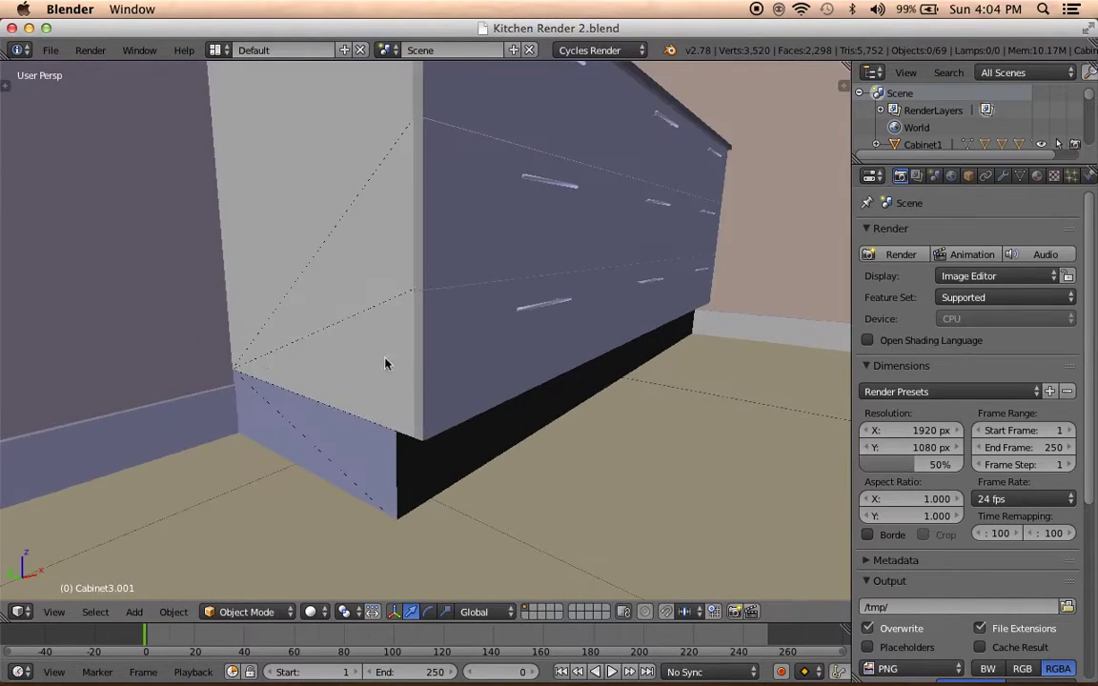
scroll(272, 351, "up", 1)
scroll(387, 347, "up", 2)
Orbit around the base cabinets and tilt down onto the empty floor gap between them.
middle_click_drag(387, 346, 390, 347)
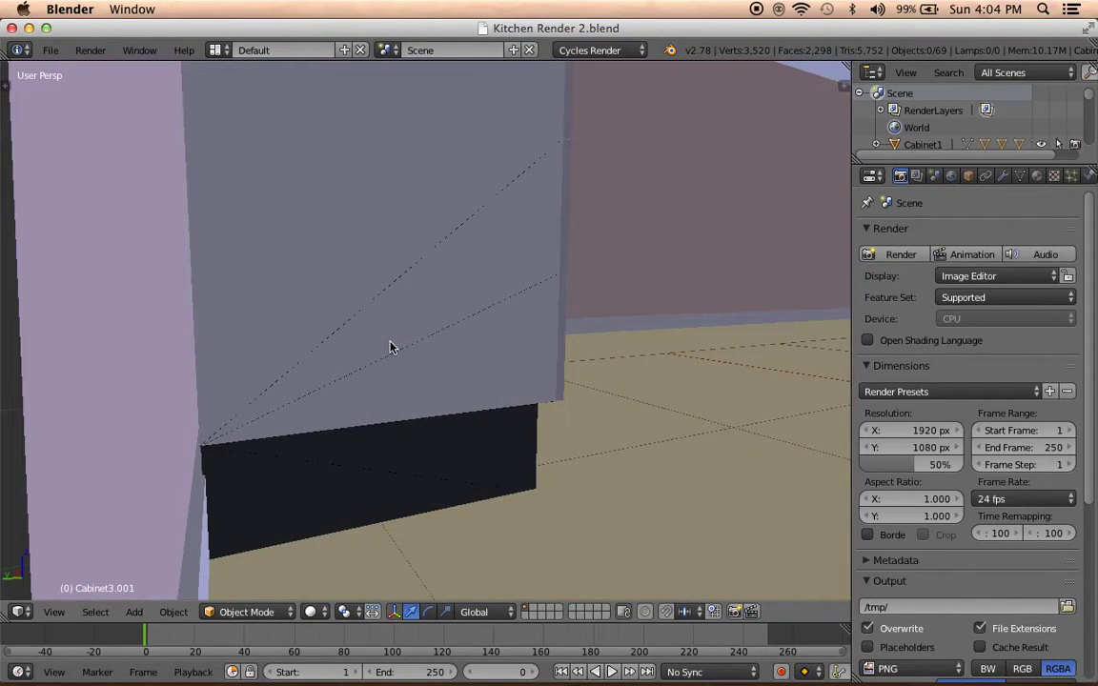
mouse_move(362, 349)
middle_mouse_down()
mouse_move(369, 339)
mouse_move(258, 370)
mouse_move(233, 344)
mouse_move(458, 343)
mouse_move(431, 433)
middle_mouse_up()
mouse_move(273, 438)
middle_mouse_down()
mouse_move(325, 411)
mouse_move(510, 385)
mouse_move(242, 343)
mouse_move(368, 363)
mouse_move(370, 392)
mouse_move(380, 343)
mouse_move(489, 356)
mouse_move(397, 306)
mouse_move(238, 262)
mouse_move(279, 278)
mouse_move(416, 287)
mouse_move(276, 319)
mouse_move(362, 313)
mouse_move(343, 341)
middle_mouse_up()
scroll(367, 392, "up", 1)
scroll(420, 294, "down", 2)
scroll(424, 301, "down", 2)
scroll(377, 347, "up", 3)
scroll(377, 347, "up", 3)
mouse_move(561, 466)
middle_mouse_down()
mouse_move(516, 387)
mouse_move(480, 382)
mouse_move(467, 410)
middle_mouse_up()
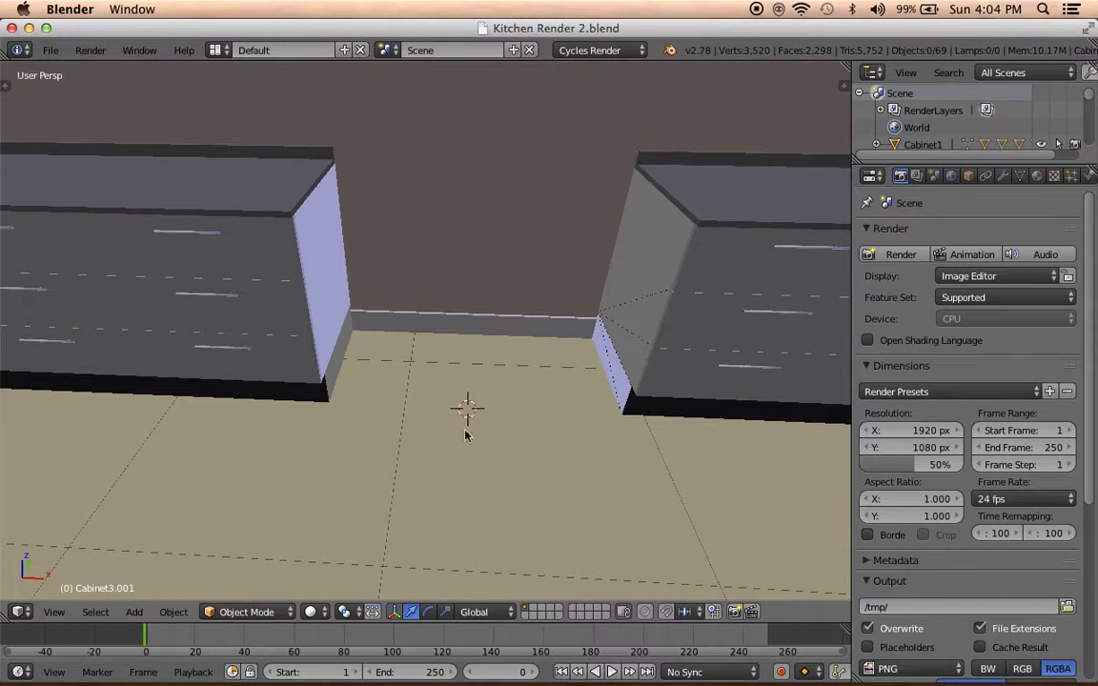
Add a cube, shrink and raise it, then delete it as a false start.
key("shift+a")
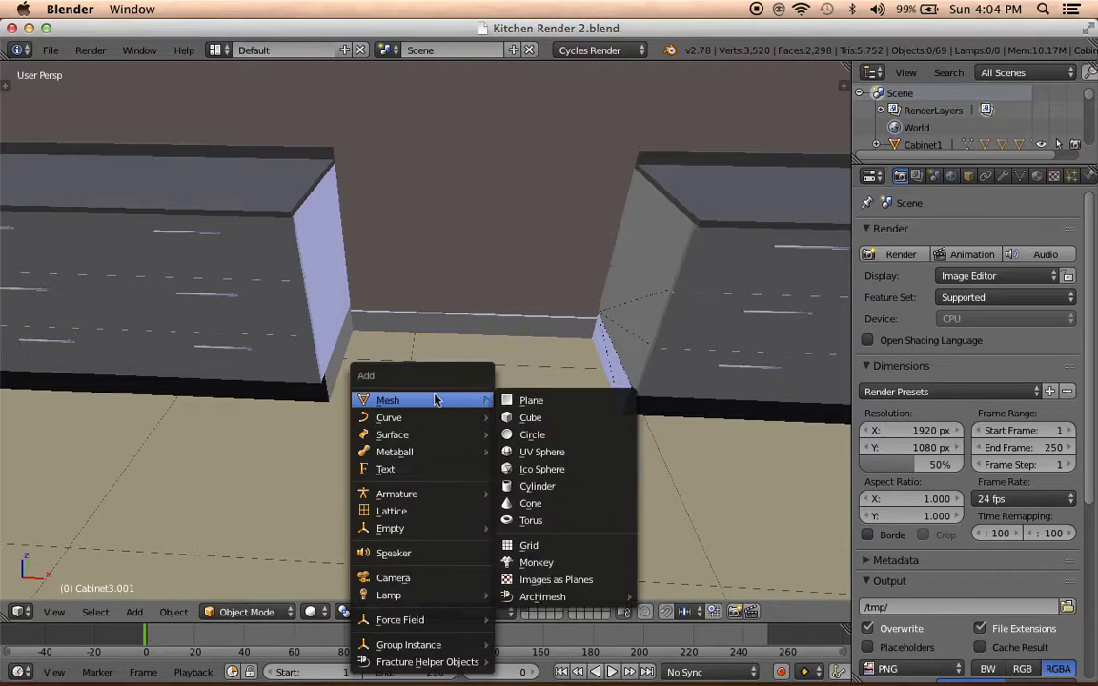
left_click(572, 418)
key("s")
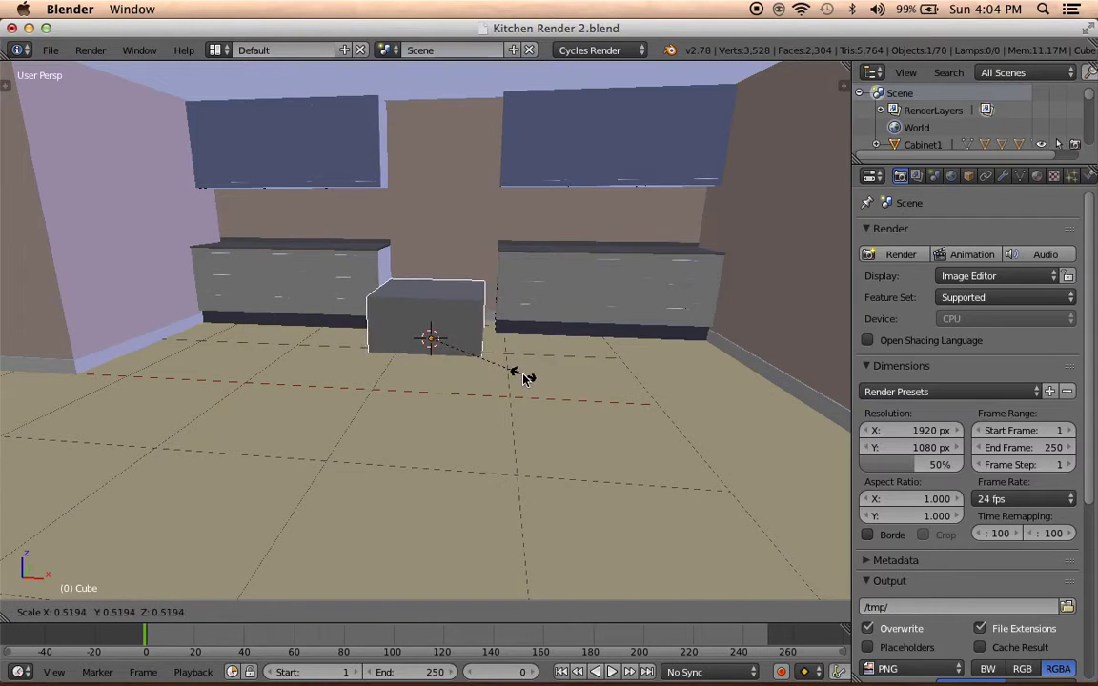
left_click(523, 378)
mouse_move(451, 368)
middle_mouse_down()
mouse_move(388, 359)
mouse_move(436, 372)
middle_mouse_up()
left_click_drag(429, 292, 425, 283)
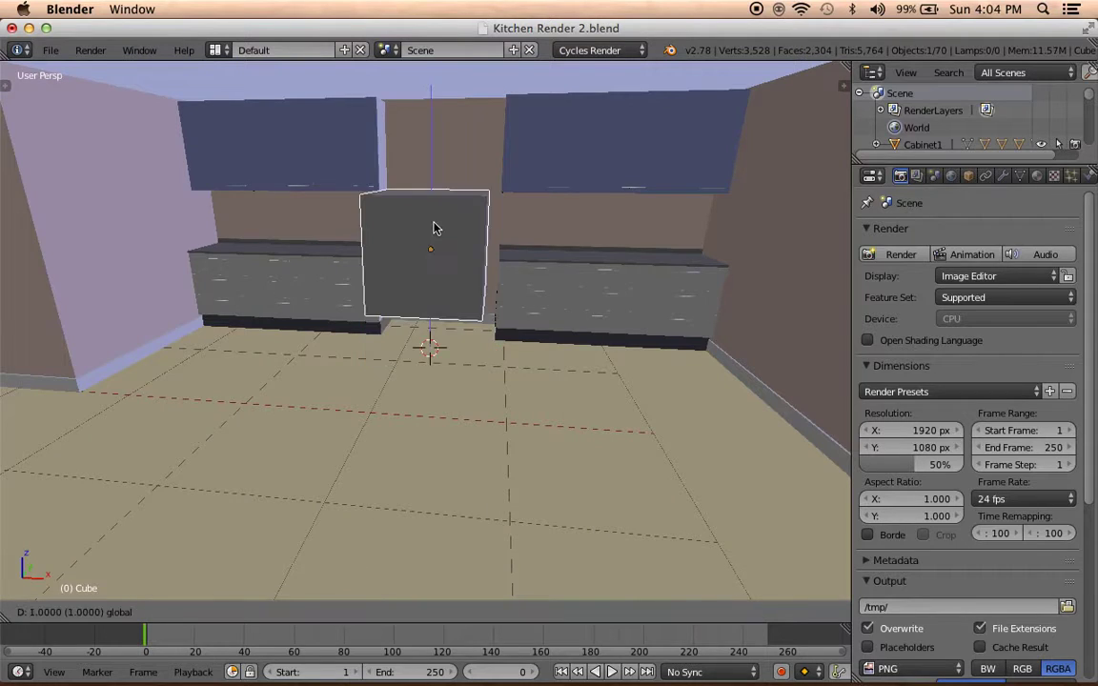
key("Delete")
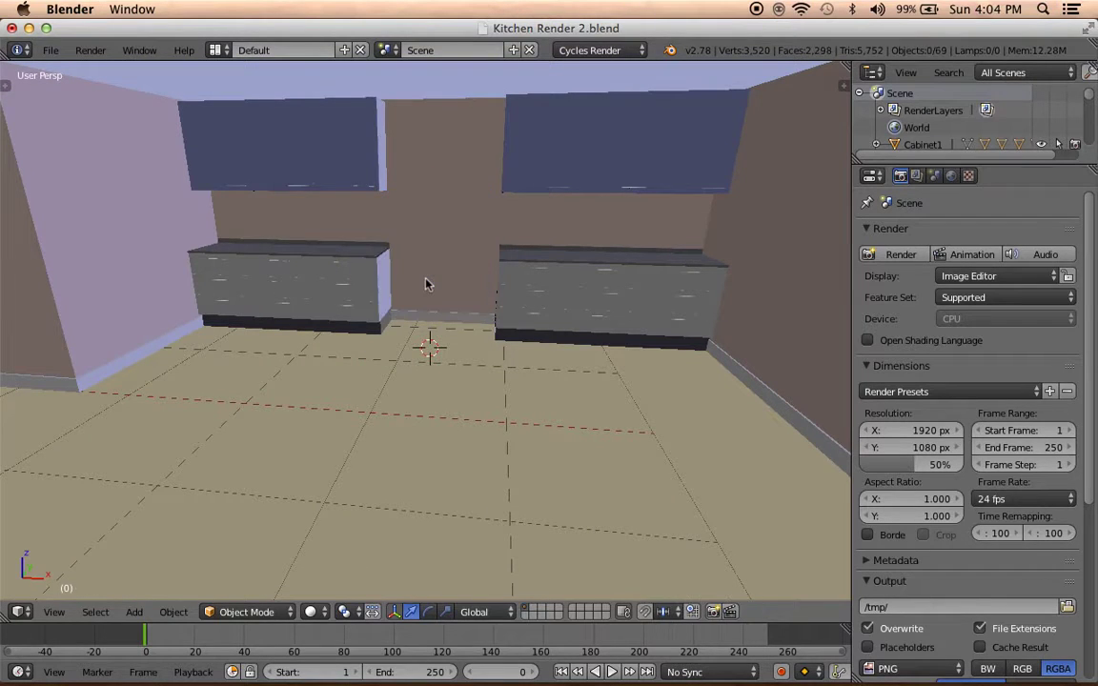
Add a fresh cube at the 3D cursor, lift it, and scale it into a thin column.
key("shift+a")
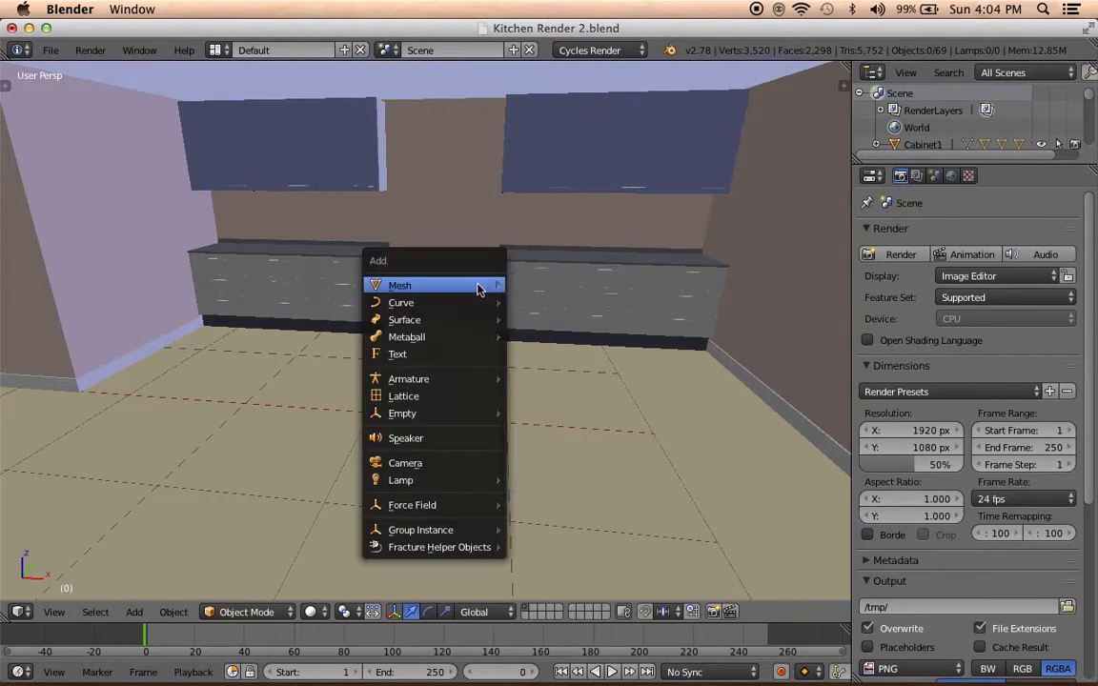
left_click(533, 303)
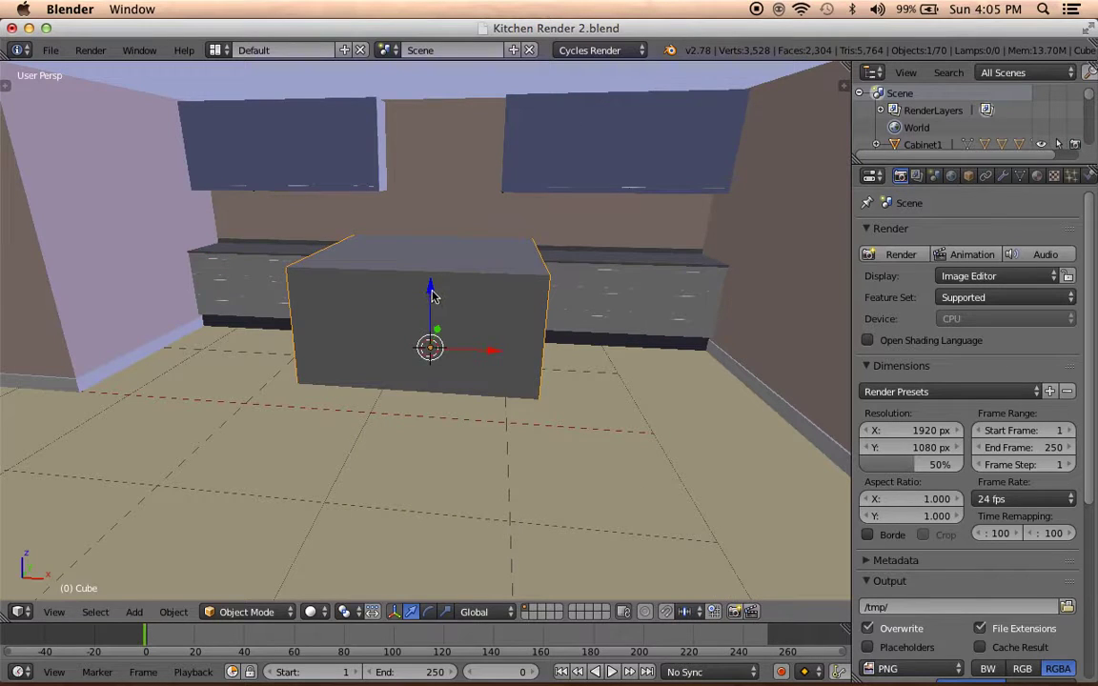
left_click_drag(431, 295, 435, 238)
key("s")
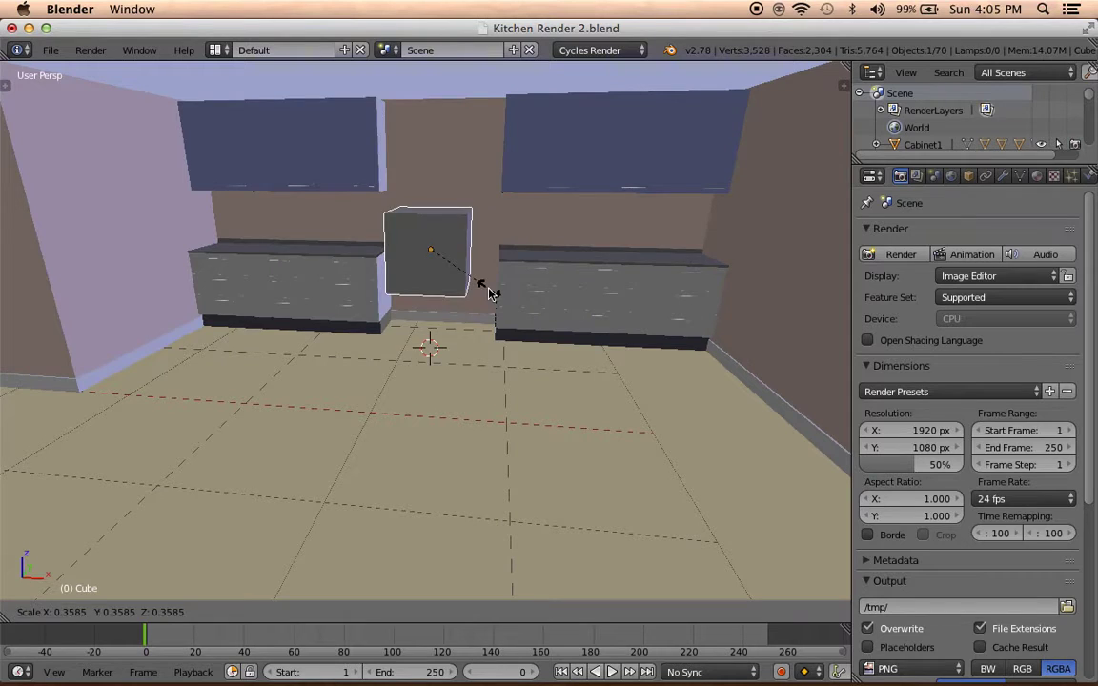
key("shift+z")
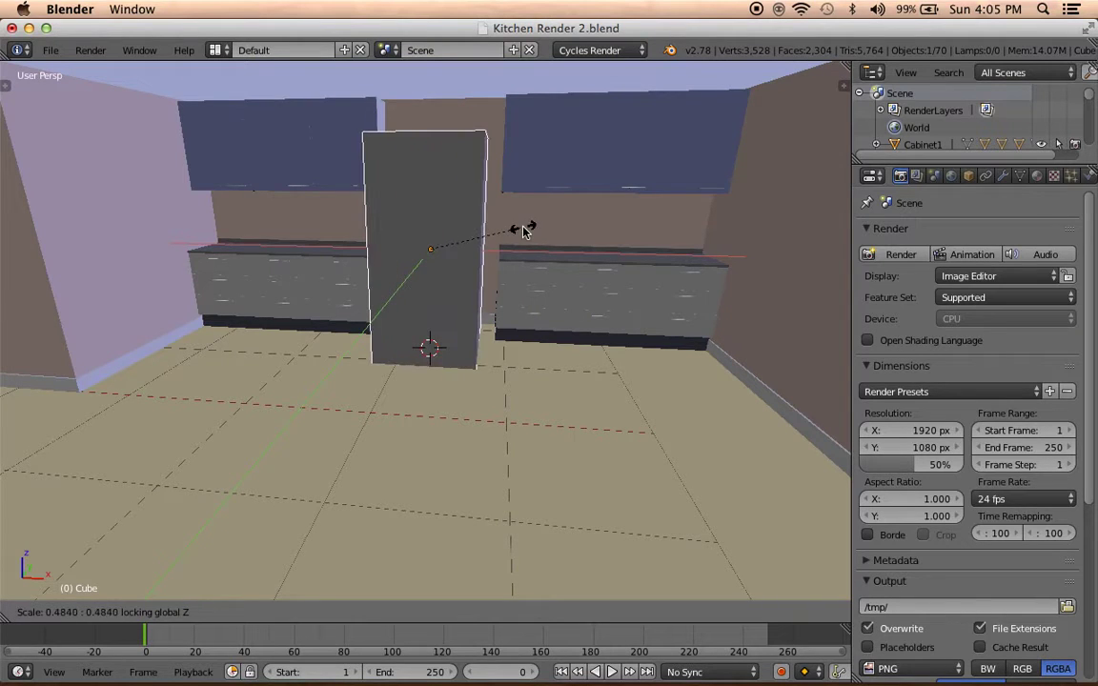
key("shift+x")
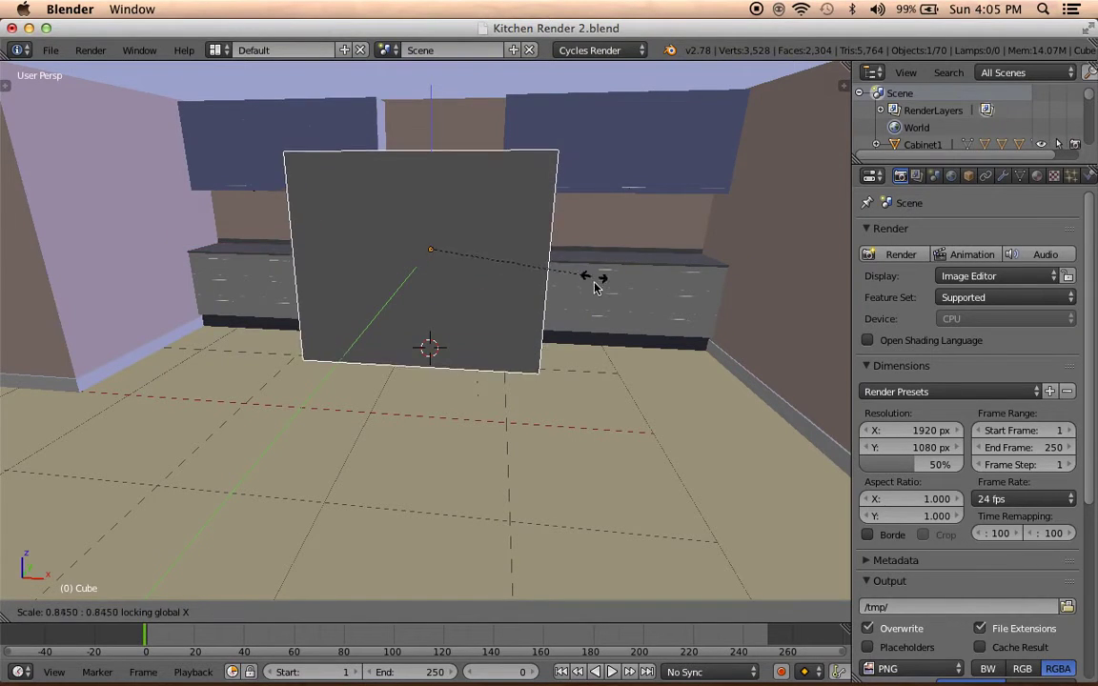
key("shift+y")
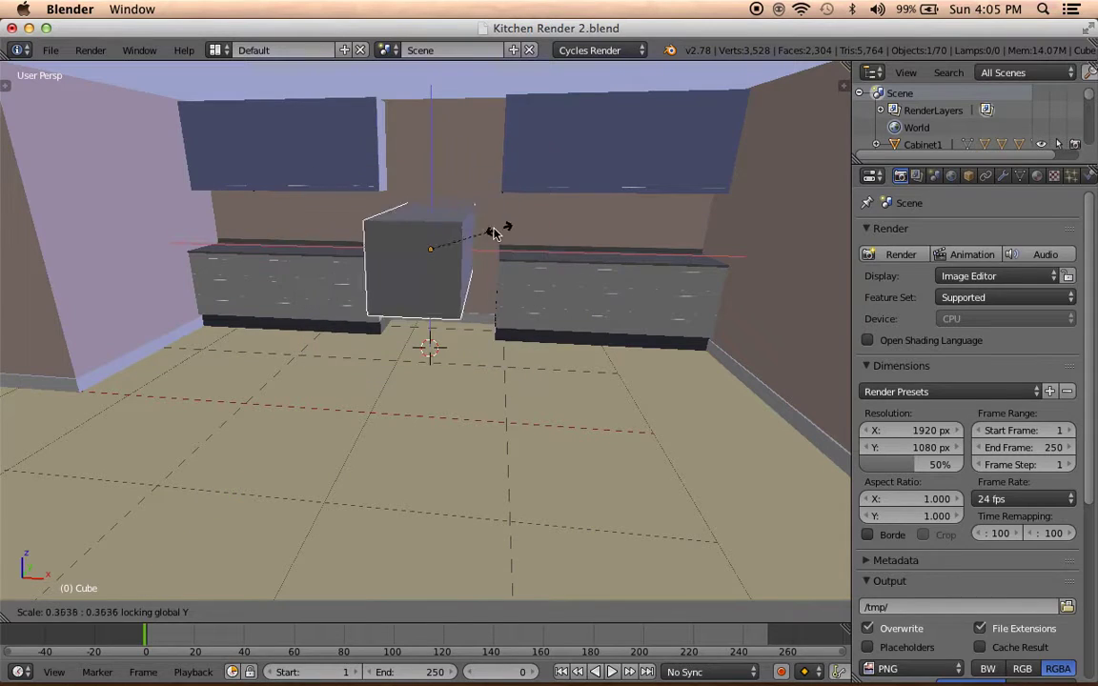
key("shift+z")
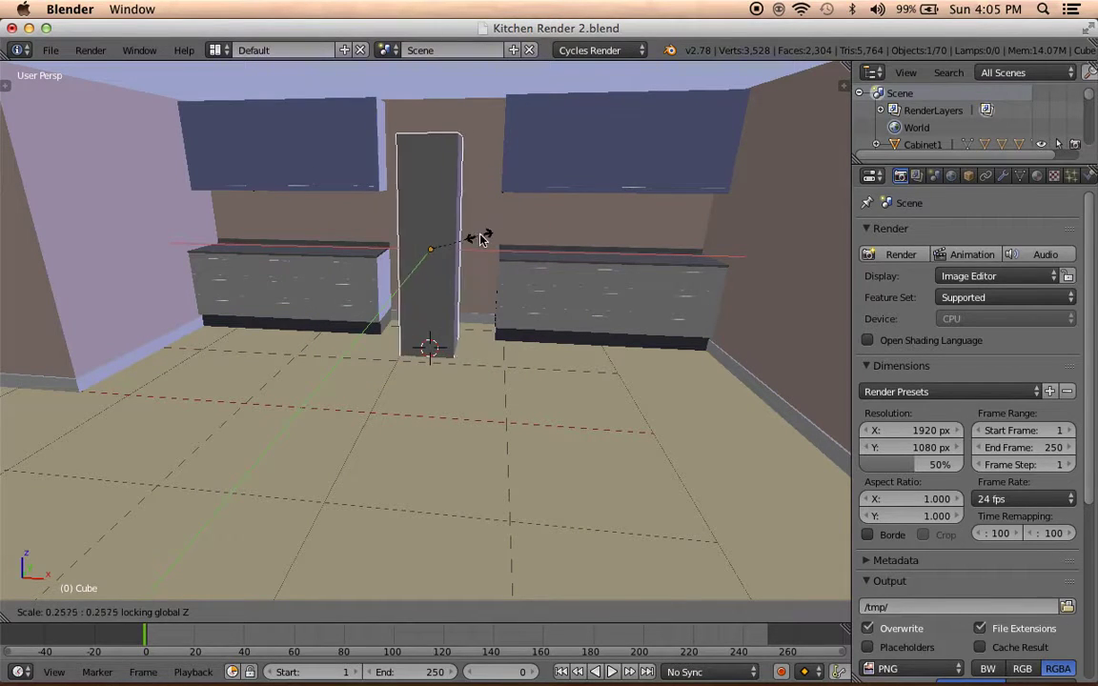
left_click(477, 243)
Slide the column along Y into place between the cabinets and enter Edit Mode.
scroll(448, 309, "up", 2)
scroll(447, 325, "up", 2)
mouse_move(448, 325)
middle_mouse_down()
mouse_move(400, 299)
mouse_move(374, 313)
mouse_move(341, 276)
middle_mouse_up()
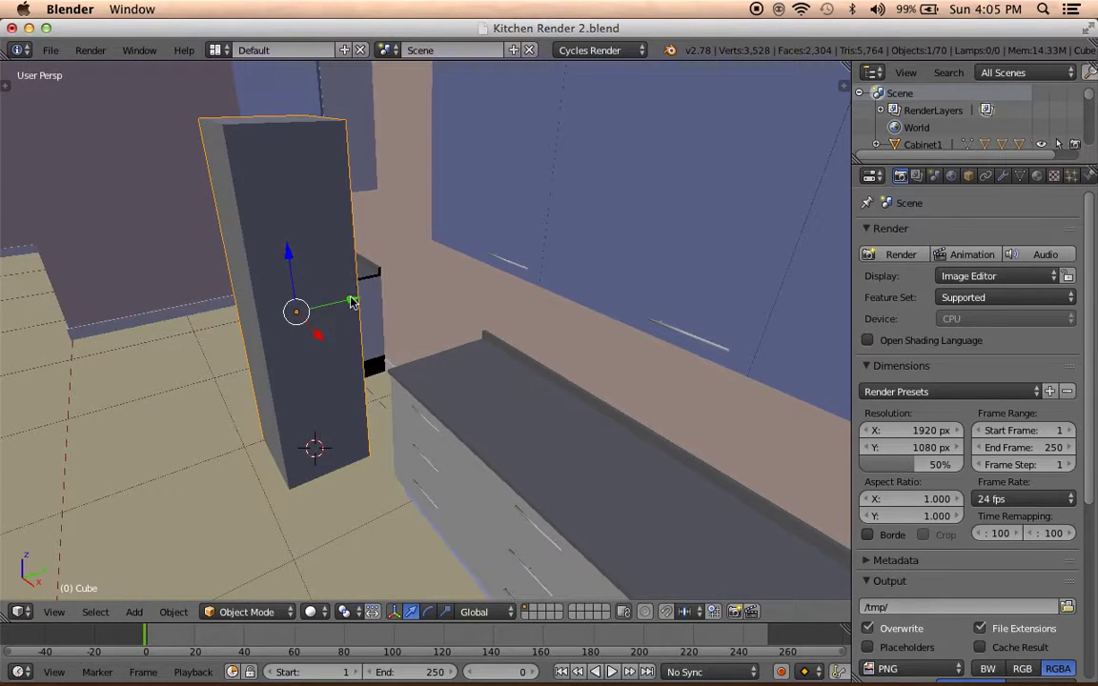
left_click_drag(353, 303, 433, 278)
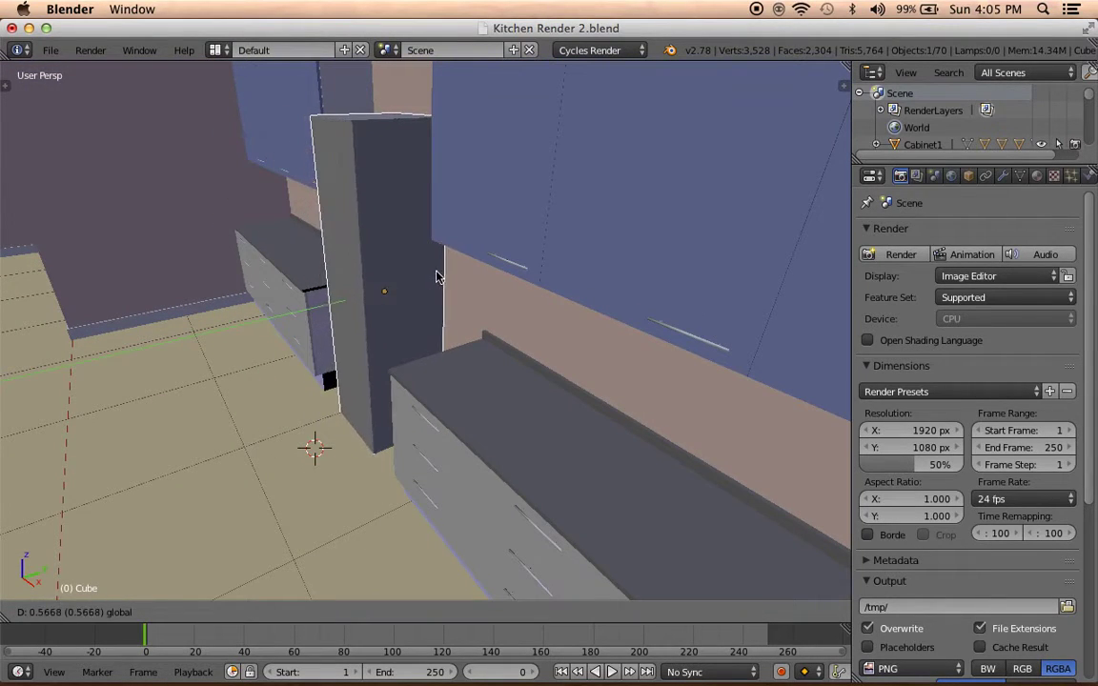
left_click(437, 277)
key("KP_1")
key("Tab")
Select the column's top face and drag it down toward cabinet height.
scroll(528, 585, "down", 3)
scroll(515, 522, "down", 3)
key("a")
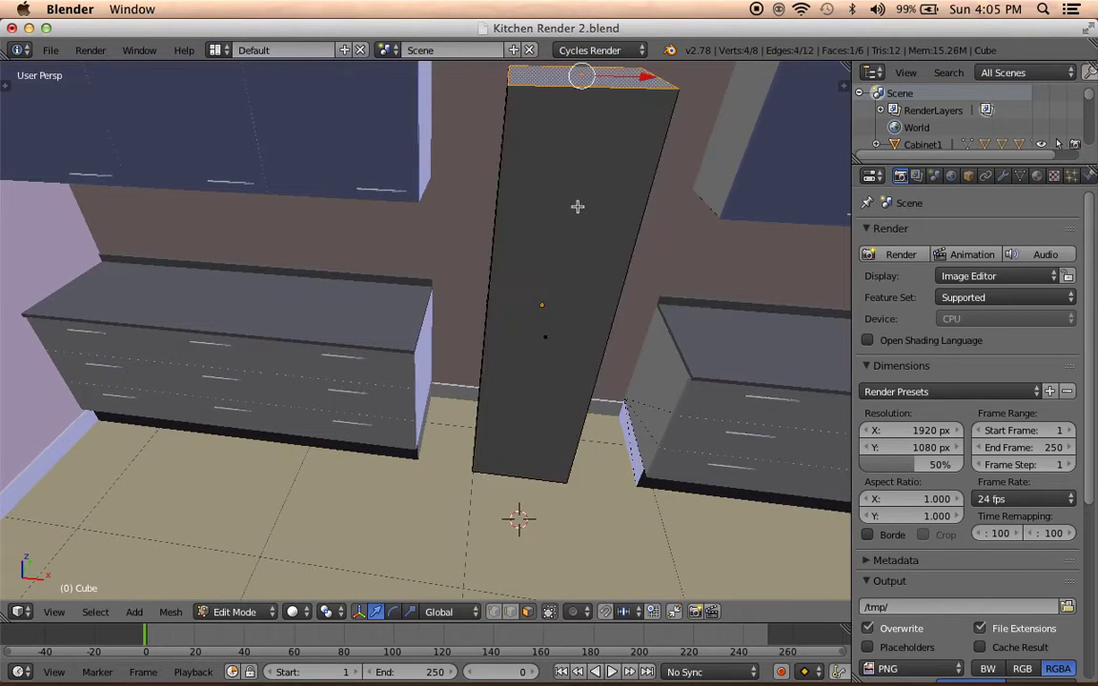
middle_click_drag(520, 186, 431, 262)
right_click(496, 117)
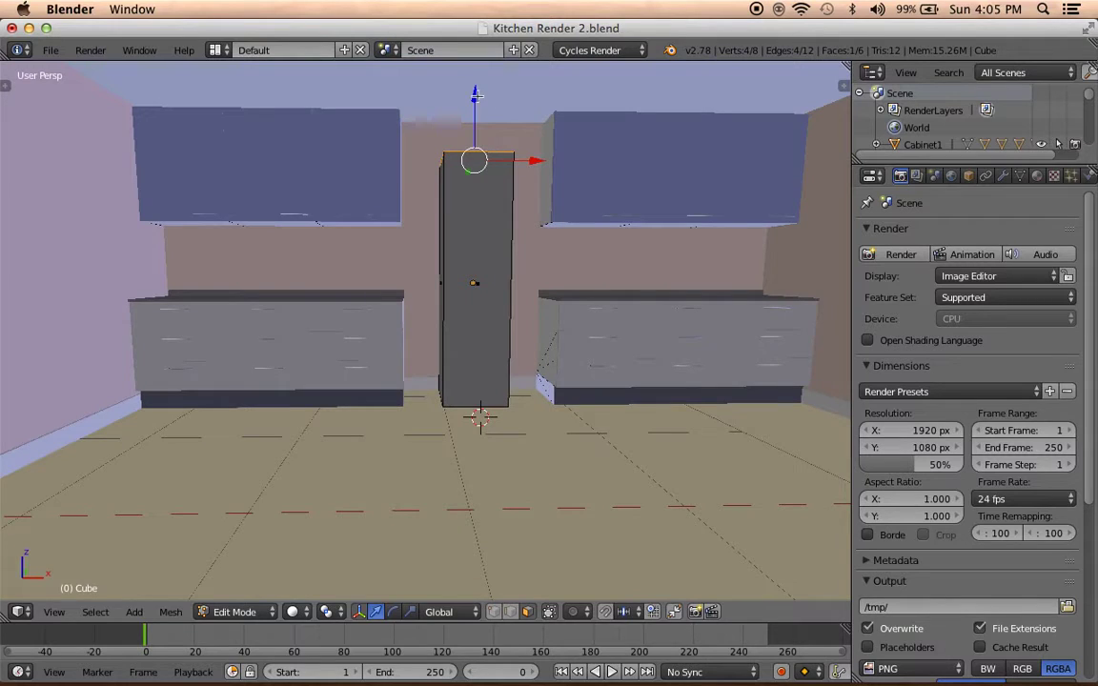
left_click_drag(476, 95, 467, 179)
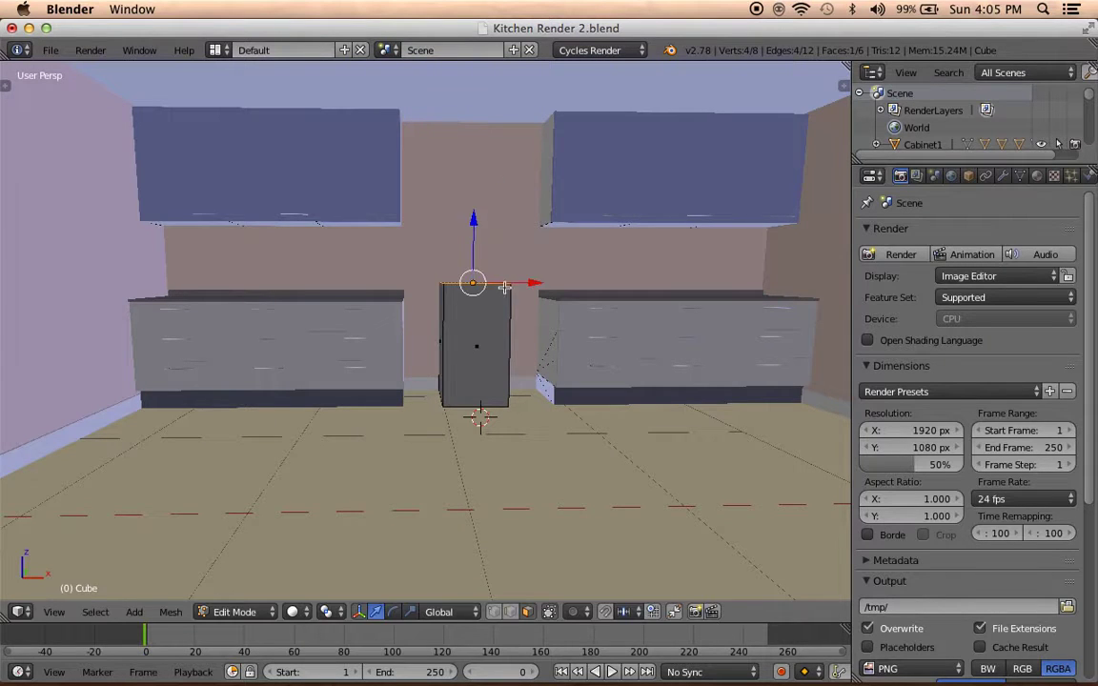
scroll(514, 205, "up", 4)
left_click_drag(528, 165, 524, 200)
In front wireframe view, fine-tune the top face to the cabinet height and check the reference photo.
key("KP_1")
key("z")
scroll(520, 234, "up", 4)
left_click_drag(550, 146, 548, 141)
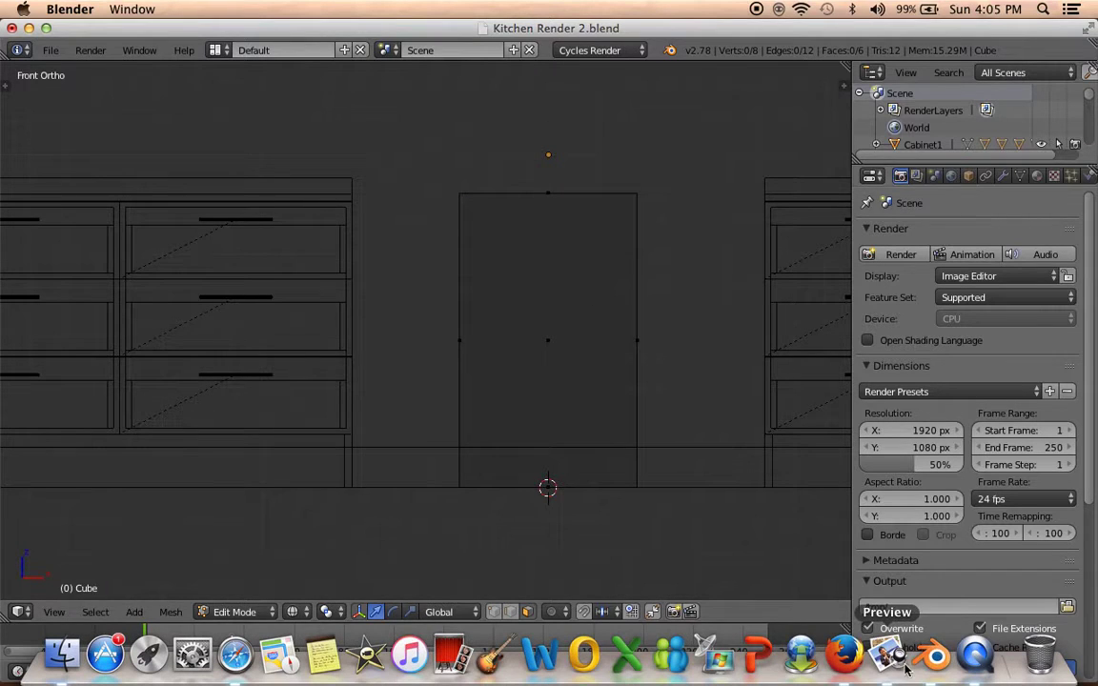
left_click(892, 664)
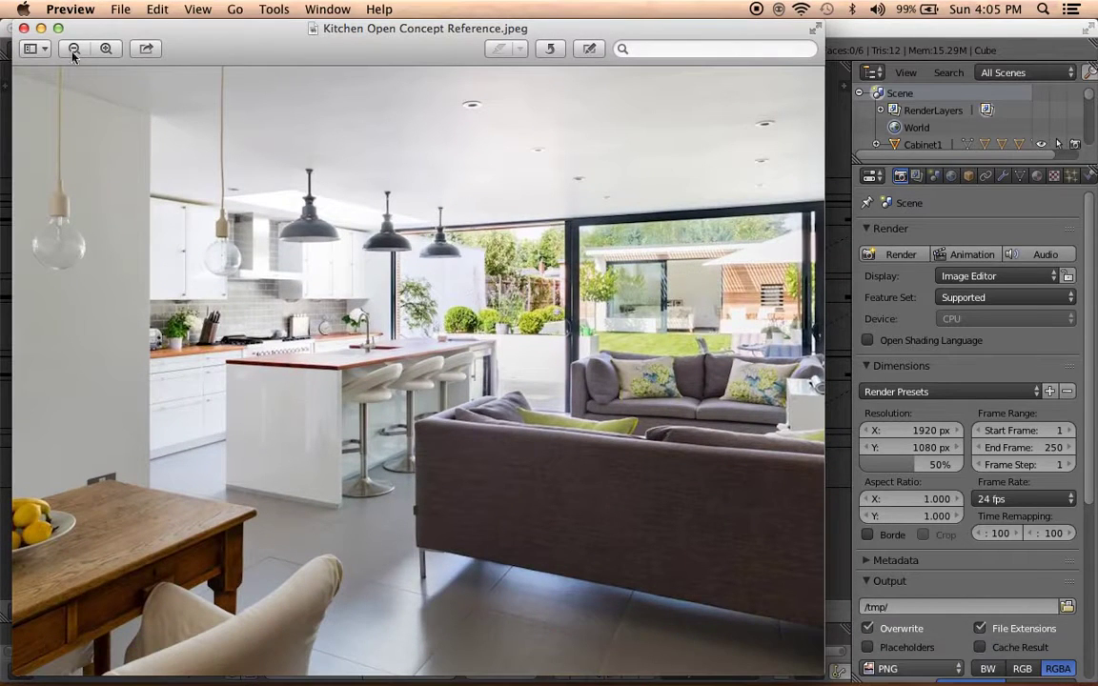
left_click(39, 29)
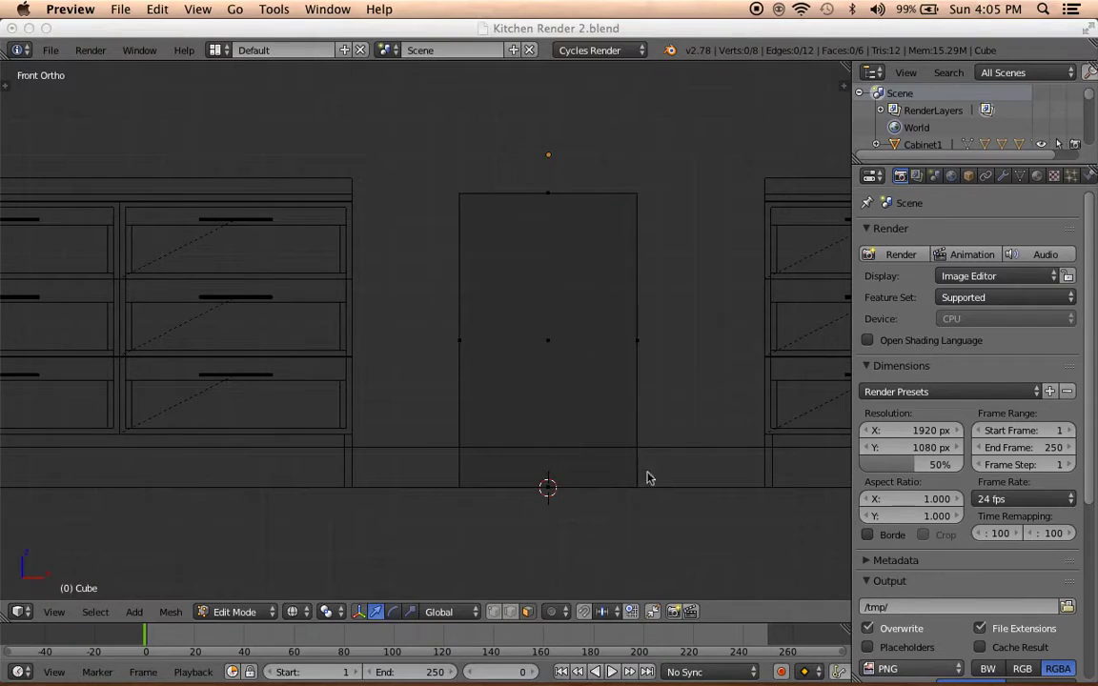
mouse_move(539, 76)
middle_mouse_down()
mouse_move(503, 363)
mouse_move(516, 370)
mouse_move(431, 344)
mouse_move(426, 282)
mouse_move(465, 332)
mouse_move(441, 341)
mouse_move(431, 280)
middle_mouse_up()
Leave Edit Mode and reposition the box along Y beside the cabinets.
key("shift+z")
key("Tab")
key("g")
left_click(558, 187)
mouse_move(544, 316)
middle_mouse_down()
mouse_move(385, 350)
mouse_move(385, 340)
mouse_move(404, 343)
mouse_move(338, 309)
mouse_move(296, 204)
middle_mouse_up()
left_click_drag(293, 235, 309, 237)
mouse_move(338, 257)
middle_mouse_down()
mouse_move(417, 263)
mouse_move(386, 304)
mouse_move(343, 253)
mouse_move(395, 243)
middle_mouse_up()
Align a side face of the box along Y with the cabinet edge in right view.
key("Tab")
right_click(368, 262)
key("KP_3")
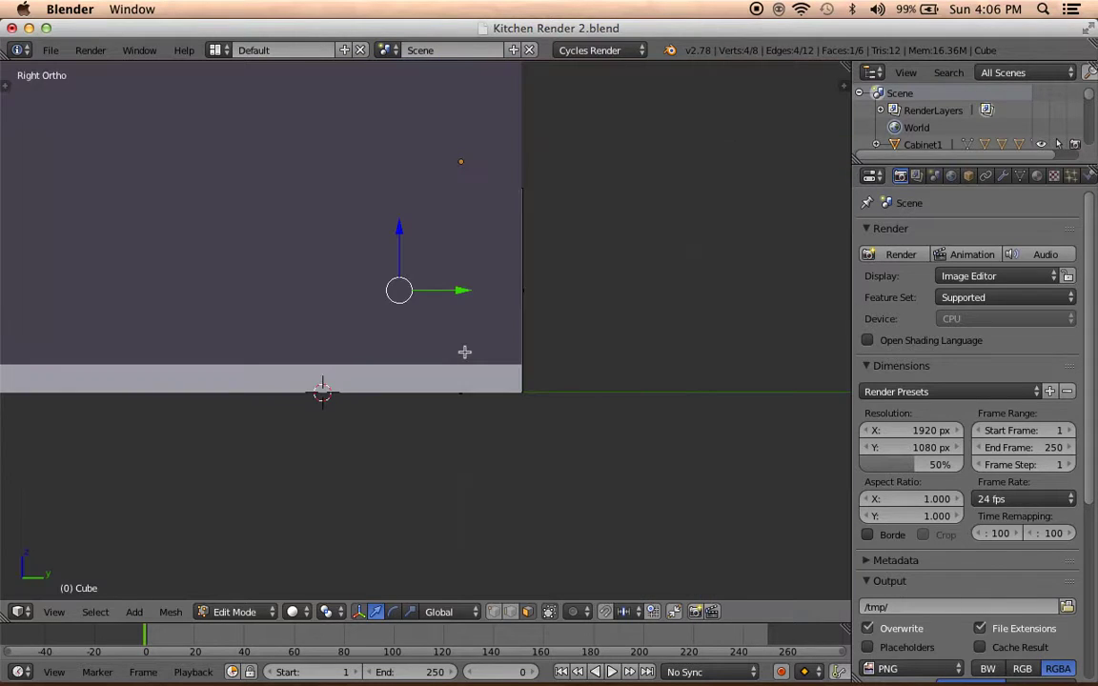
key("z")
scroll(442, 343, "up", 2)
middle_click_drag(369, 326, 561, 286, "shift")
left_click_drag(561, 286, 552, 283)
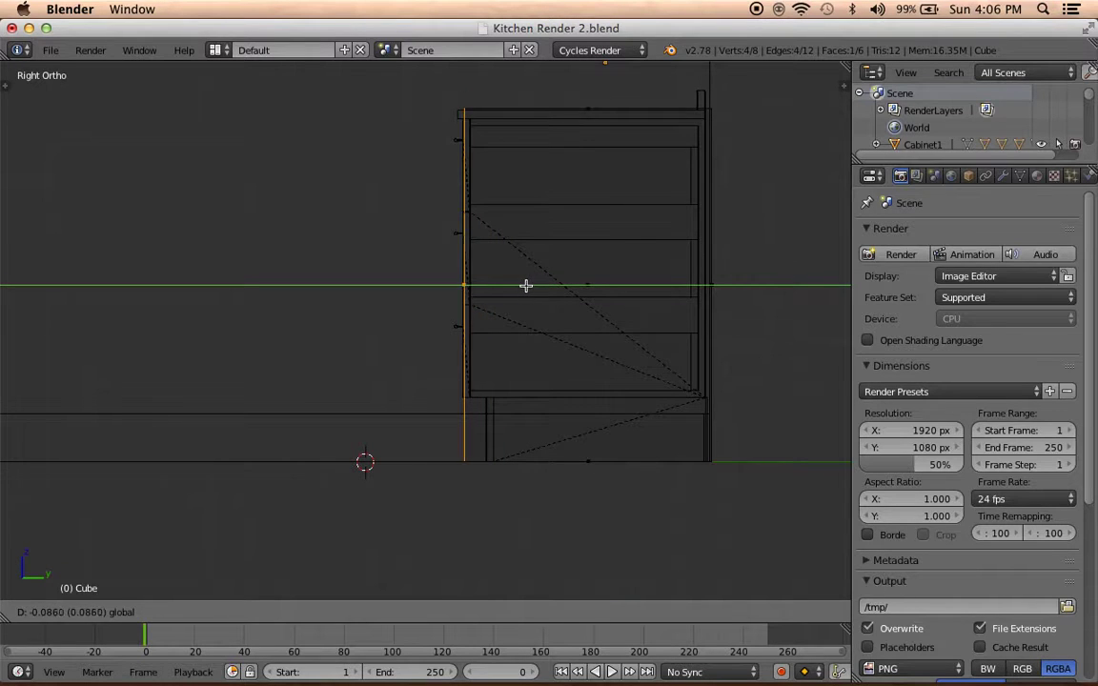
left_click(526, 285)
scroll(448, 300, "up", 2)
key("KP_5")
key("KP_5")
scroll(577, 326, "up", 5)
left_click_drag(682, 102, 685, 95)
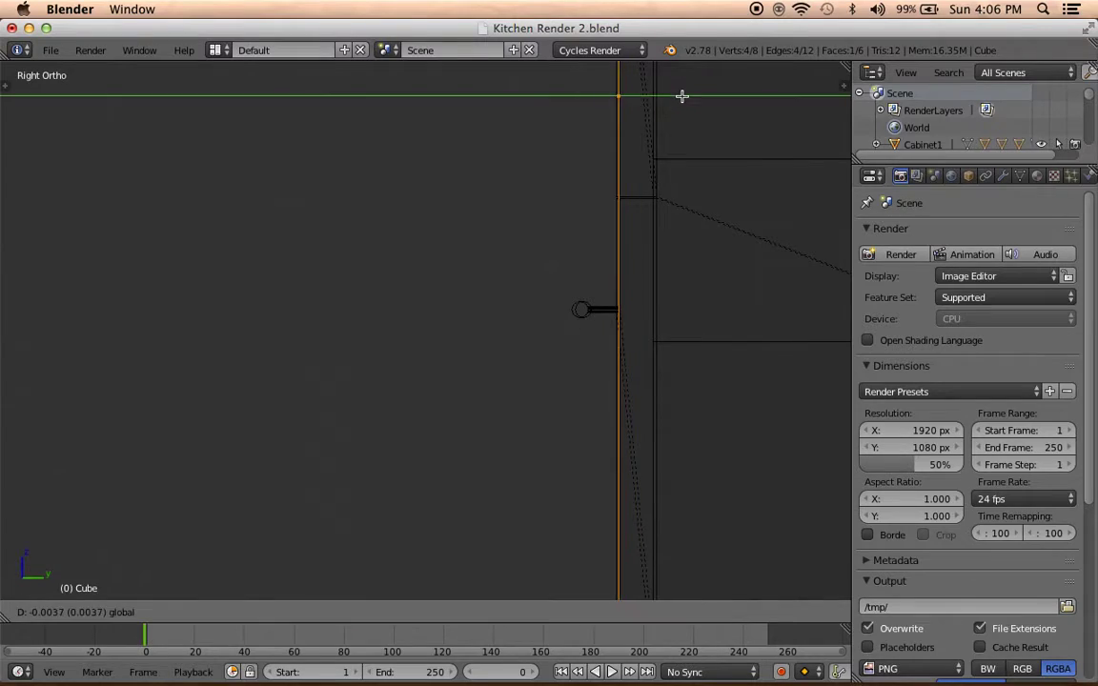
left_click(680, 96)
mouse_move(488, 150)
middle_mouse_down()
mouse_move(652, 198)
mouse_move(639, 245)
mouse_move(537, 245)
mouse_move(476, 215)
mouse_move(398, 242)
mouse_move(561, 232)
middle_mouse_up()
key("z")
In front view, slide the selected edge along X toward the cabinet edge.
key("KP_1")
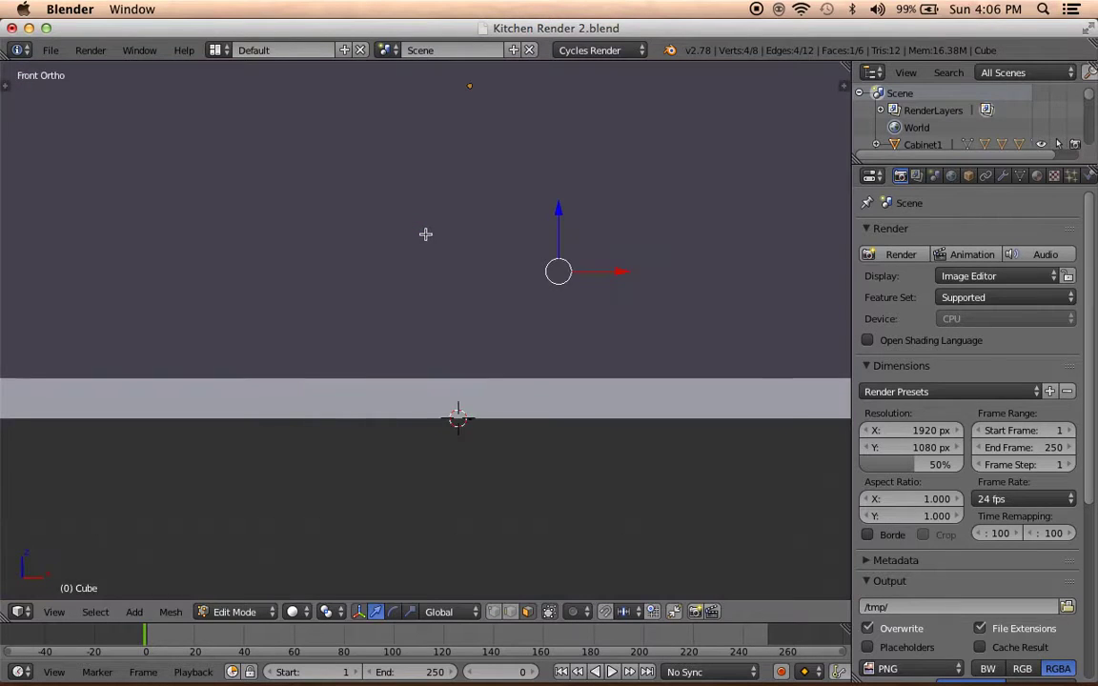
scroll(432, 233, "down", 2)
mouse_move(483, 230)
middle_mouse_down("shift")
mouse_move(647, 288)
mouse_move(387, 383)
mouse_move(229, 374)
mouse_move(238, 316)
middle_mouse_up("shift")
key("g")
key("x")
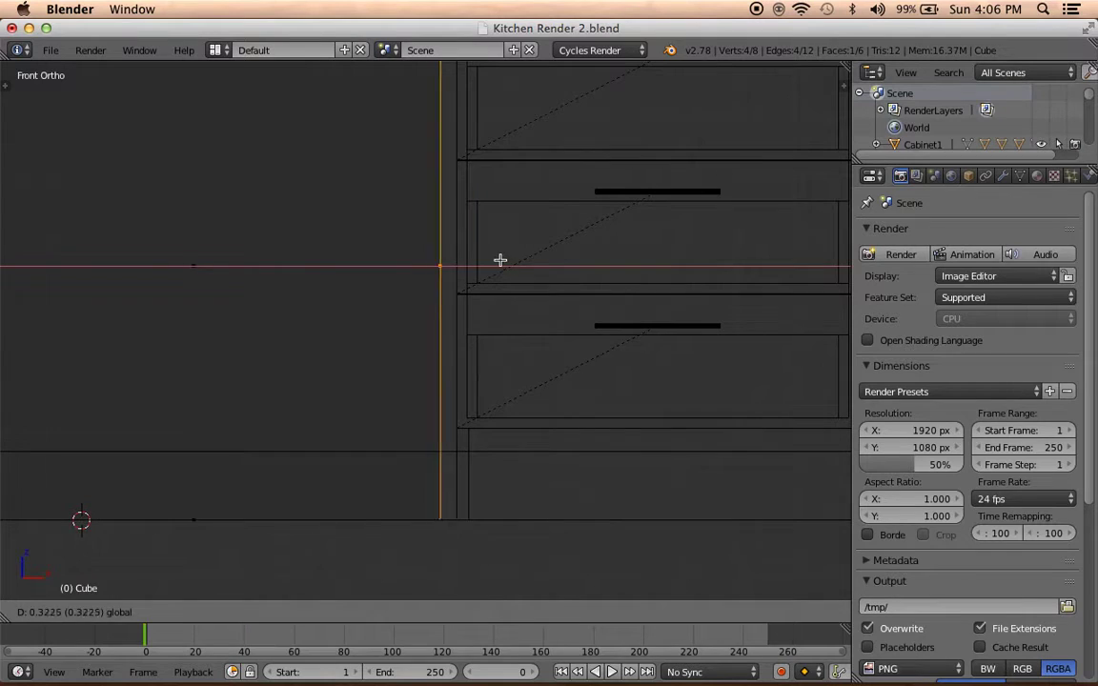
left_click(510, 259)
scroll(580, 248, "up", 5)
scroll(583, 190, "up", 1)
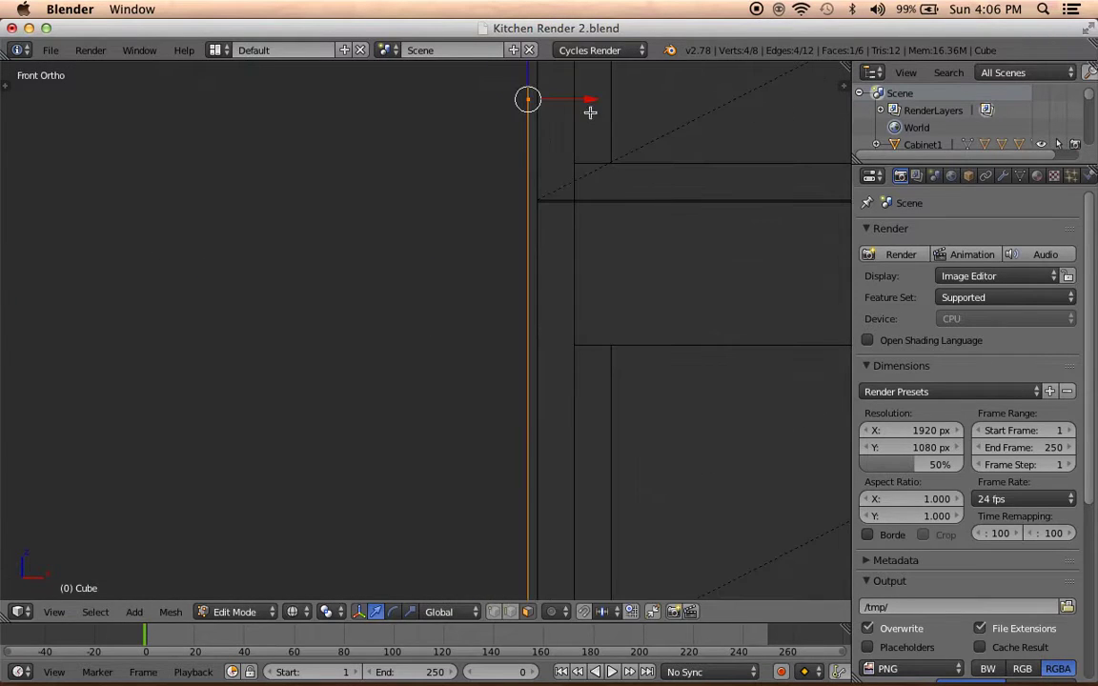
key("g")
key("x")
left_click(592, 99)
scroll(520, 242, "down", 2)
scroll(520, 242, "down", 4)
middle_click_drag(174, 284, 486, 206, "shift")
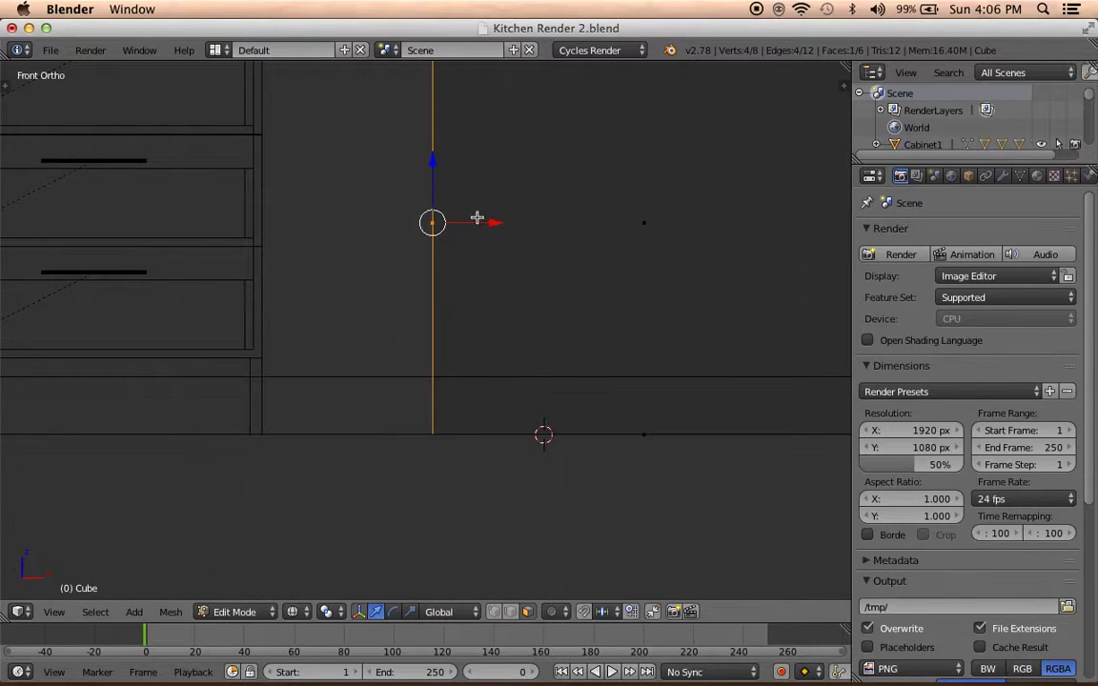
Finish moving the edge along X flush with the cabinet edge and return to Object Mode.
key("g")
key("x")
left_click(323, 229)
middle_click_drag(311, 228, 544, 282, "shift")
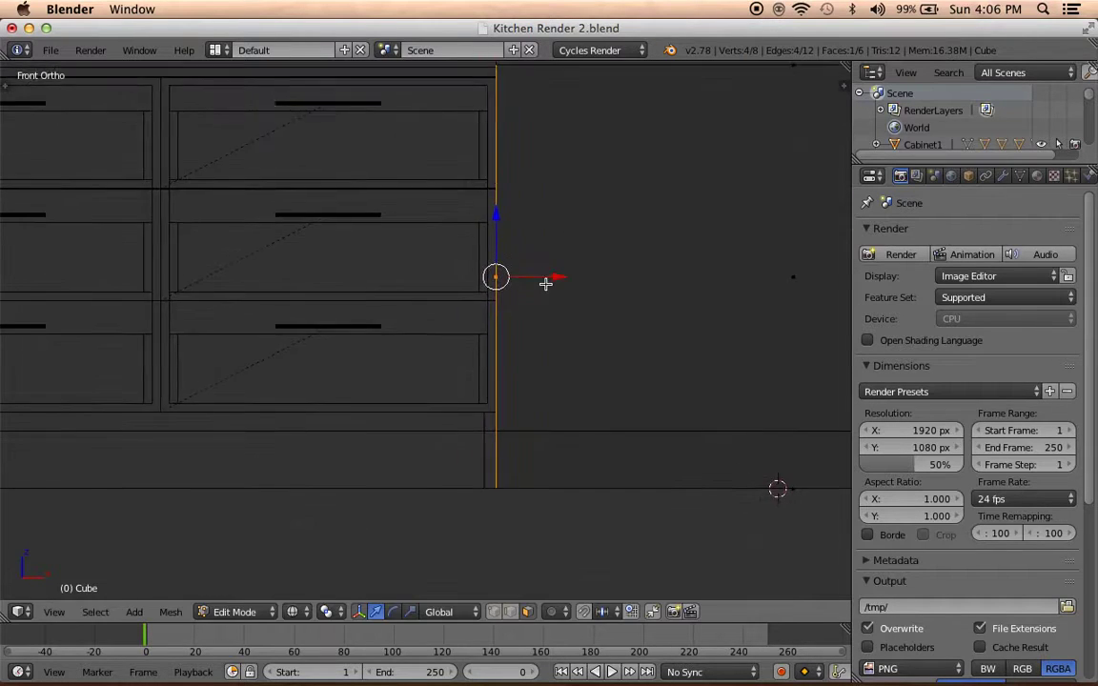
scroll(573, 270, "up", 2)
key("g")
key("x")
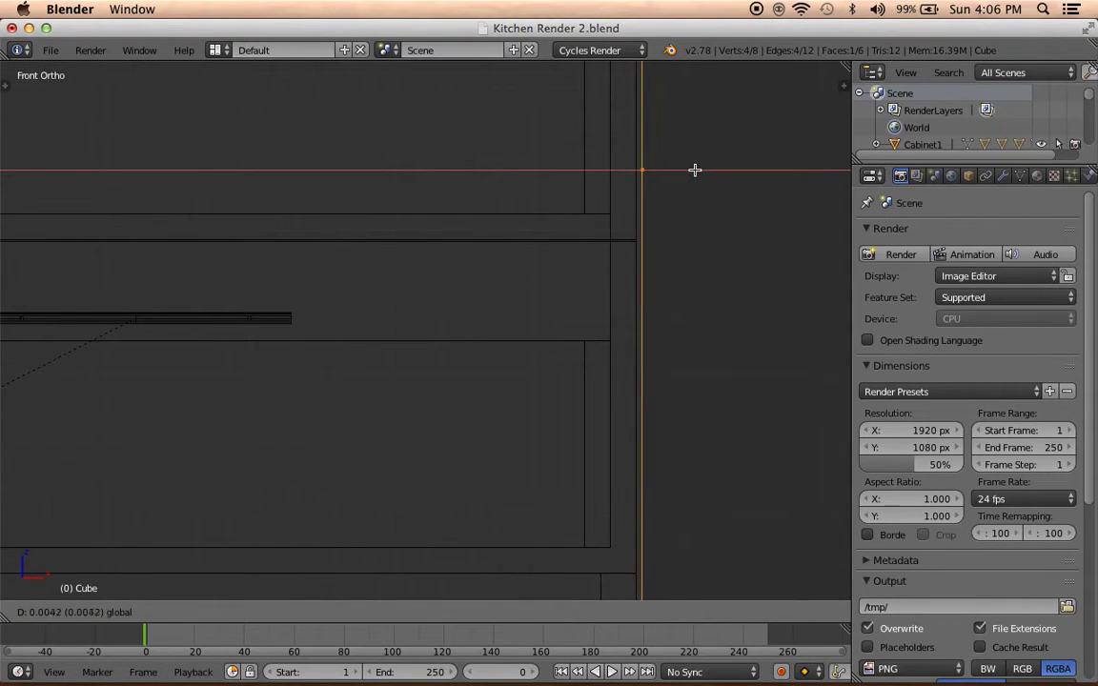
left_click(691, 170)
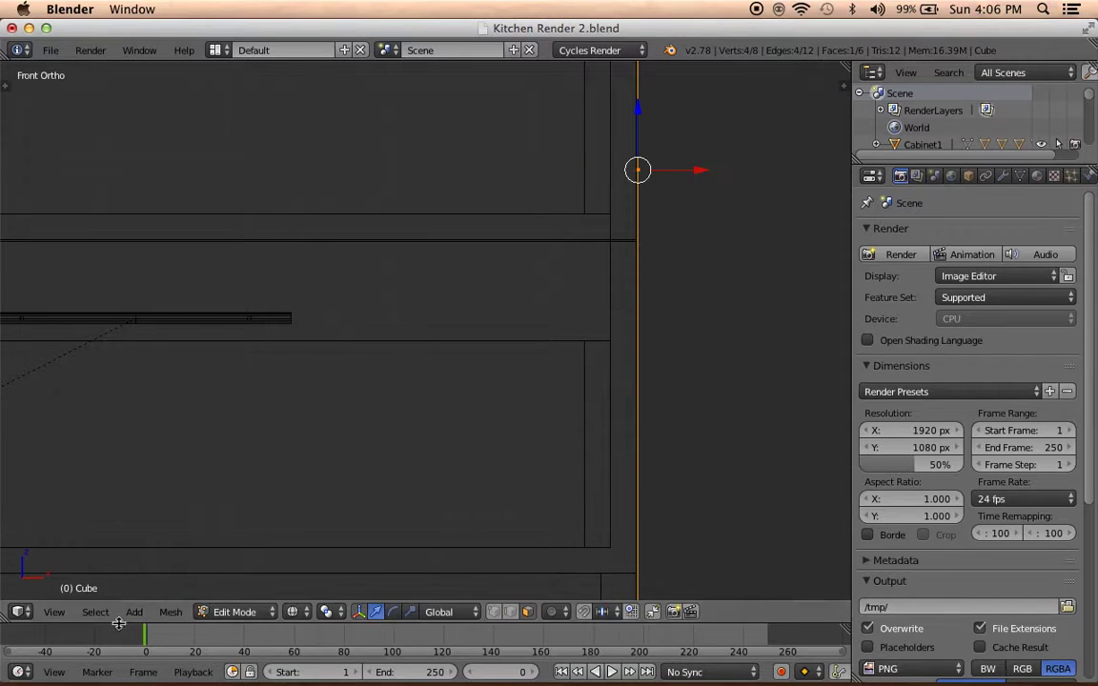
left_click(170, 613)
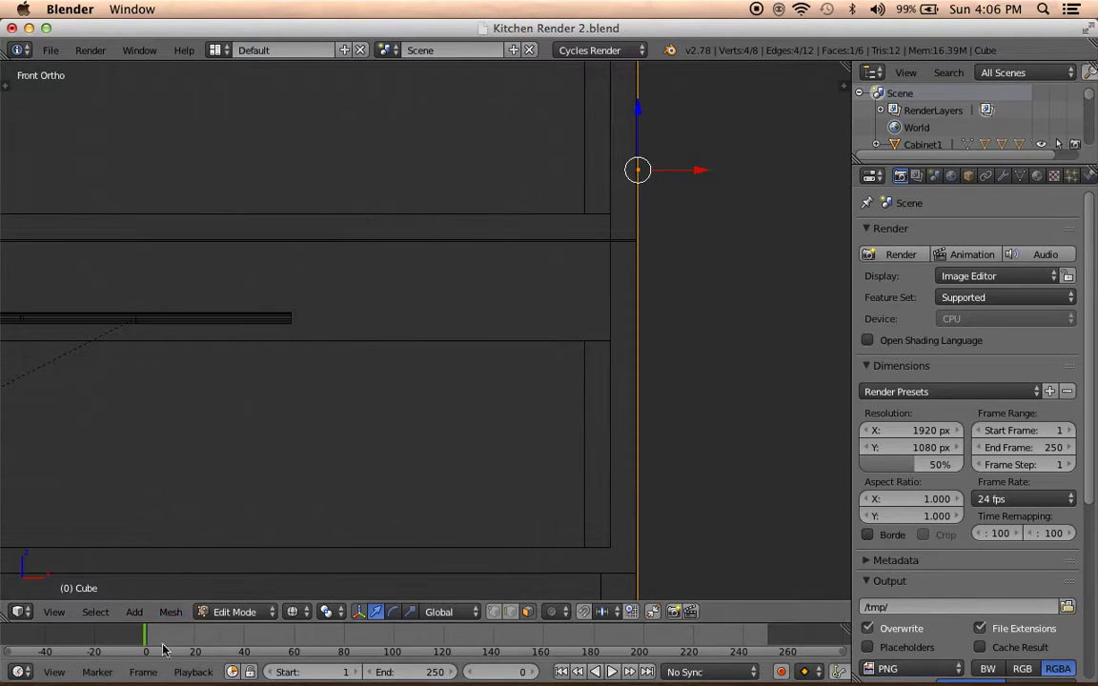
key("Tab")
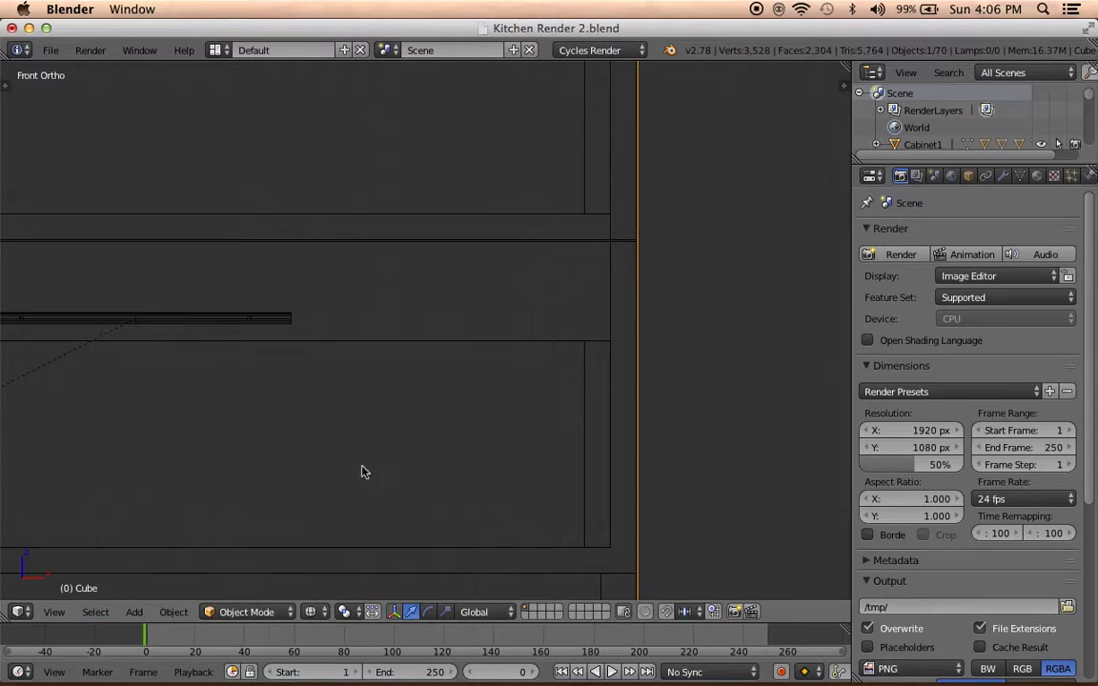
Apply Origin to Geometry on the cube, frame it, and inspect it in solid perspective view.
left_click(173, 612)
mouse_move(199, 532)
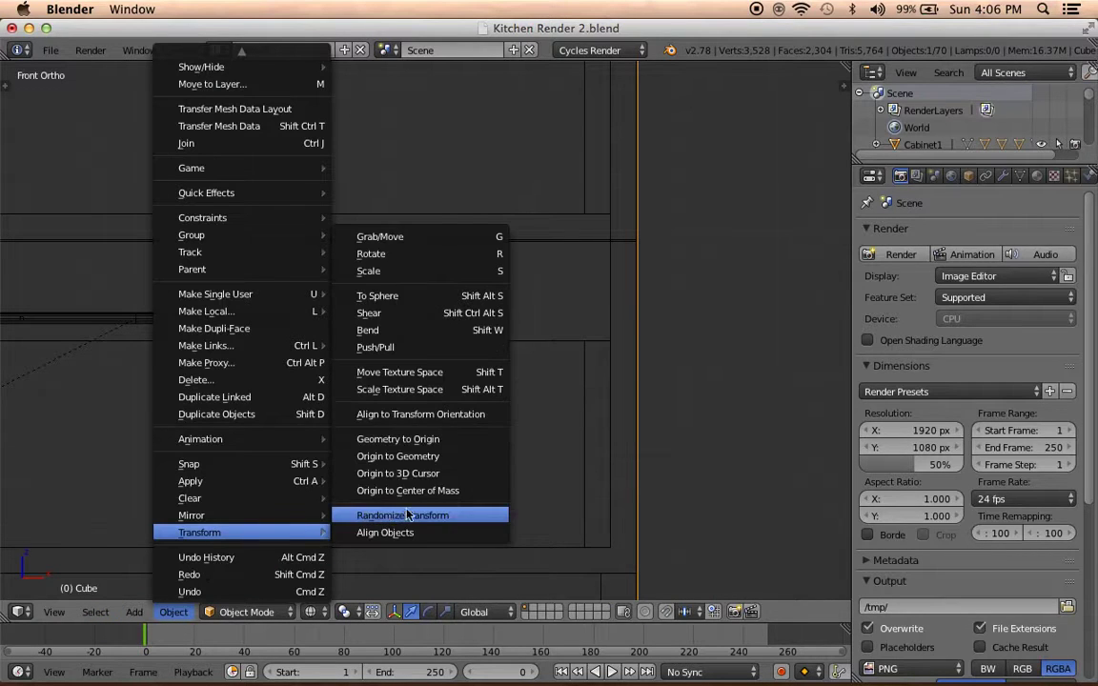
left_click(388, 458)
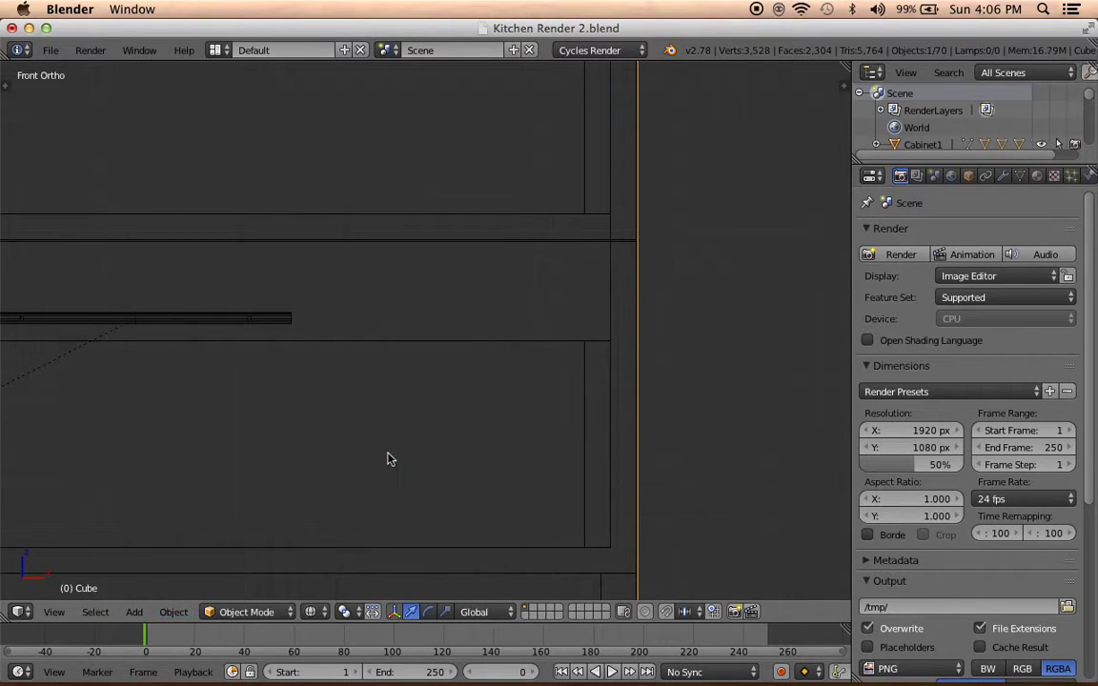
key("KP_Decimal")
key("KP_5")
middle_click_drag(386, 460, 312, 488)
key("Tab")
key("Tab")
key("z")
mouse_move(473, 441)
middle_mouse_down()
mouse_move(431, 399)
mouse_move(250, 347)
mouse_move(372, 373)
mouse_move(339, 363)
mouse_move(306, 397)
middle_mouse_up()
scroll(372, 372, "down", 3)
scroll(306, 397, "up", 5)
mouse_move(371, 325)
middle_mouse_down()
mouse_move(348, 326)
mouse_move(498, 372)
mouse_move(492, 380)
mouse_move(365, 306)
mouse_move(426, 335)
mouse_move(426, 409)
mouse_move(370, 433)
mouse_move(217, 376)
mouse_move(240, 346)
mouse_move(336, 338)
mouse_move(265, 338)
mouse_move(251, 289)
mouse_move(223, 305)
middle_mouse_up()
key("Tab")
Slide the cube's slanted side face slightly along Y, then leave Edit Mode.
right_click(324, 457)
middle_click_drag(324, 467, 352, 371)
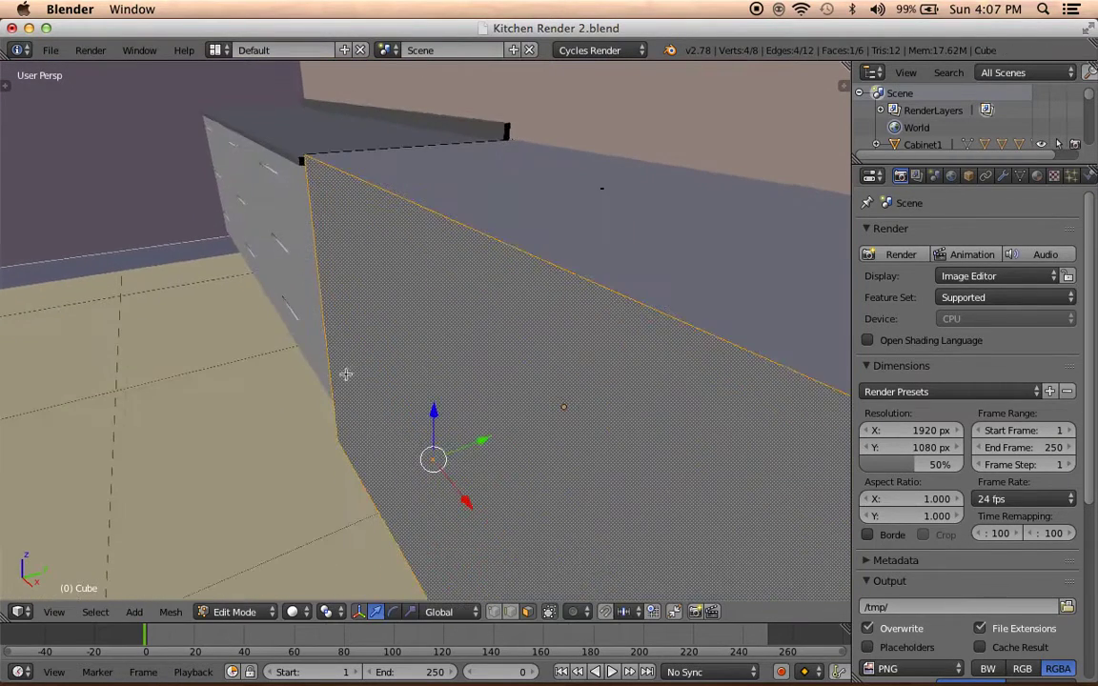
left_click_drag(486, 451, 482, 445)
mouse_move(482, 445)
middle_mouse_down()
mouse_move(458, 454)
mouse_move(447, 441)
middle_mouse_up()
scroll(565, 435, "up", 3)
mouse_move(566, 434)
middle_mouse_down()
mouse_move(605, 460)
mouse_move(505, 235)
middle_mouse_up()
left_click_drag(513, 218, 513, 218)
middle_click_drag(514, 218, 477, 355)
key("Tab")
Enter Edit Mode on Countertop3 and select the backsplash's top strip in front view.
right_click(390, 336)
key("Tab")
mouse_move(391, 337)
middle_mouse_down()
mouse_move(196, 286)
mouse_move(357, 333)
mouse_move(206, 322)
mouse_move(223, 300)
mouse_move(384, 317)
middle_mouse_up()
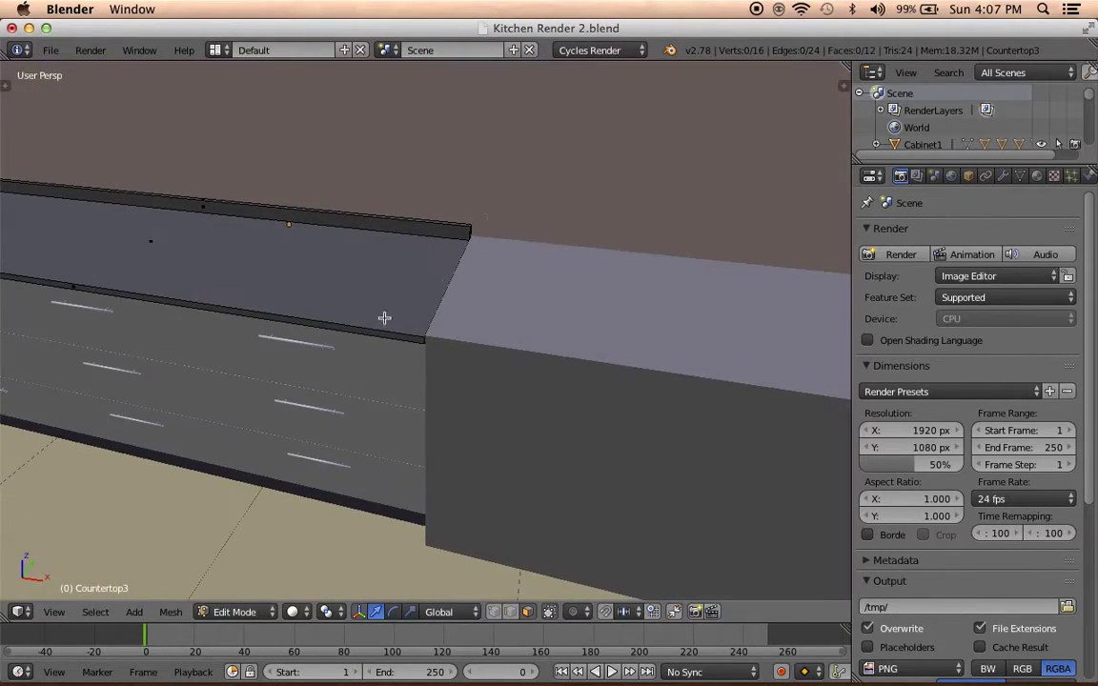
right_click(473, 232)
middle_click_drag(480, 265, 335, 248)
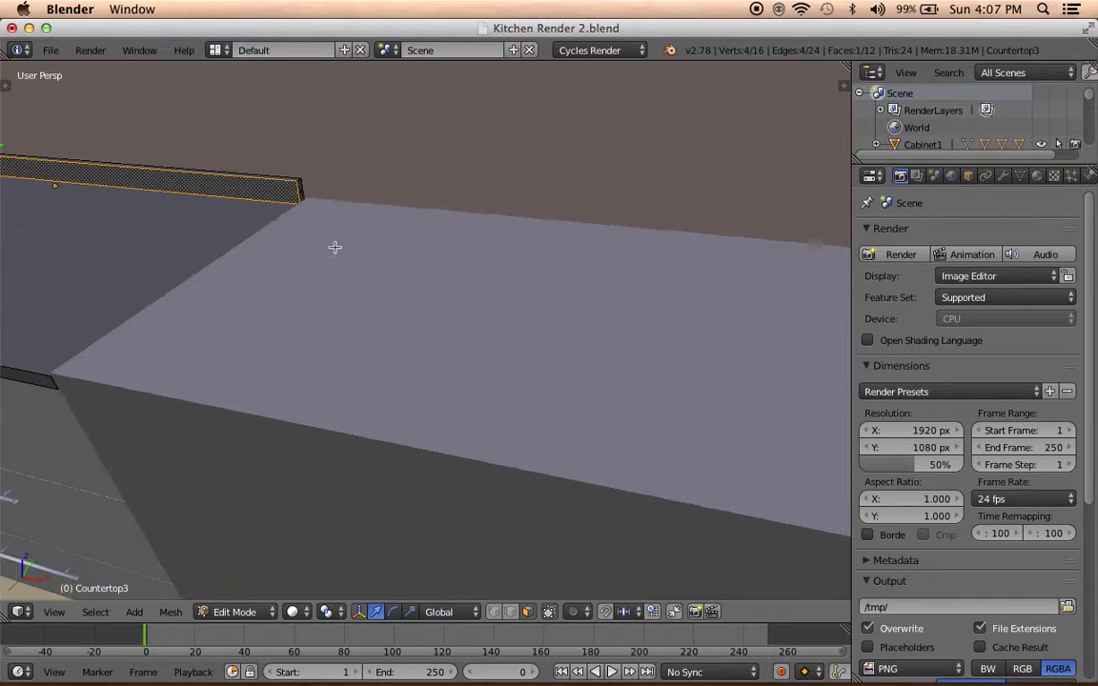
left_click(301, 191)
key("KP_1")
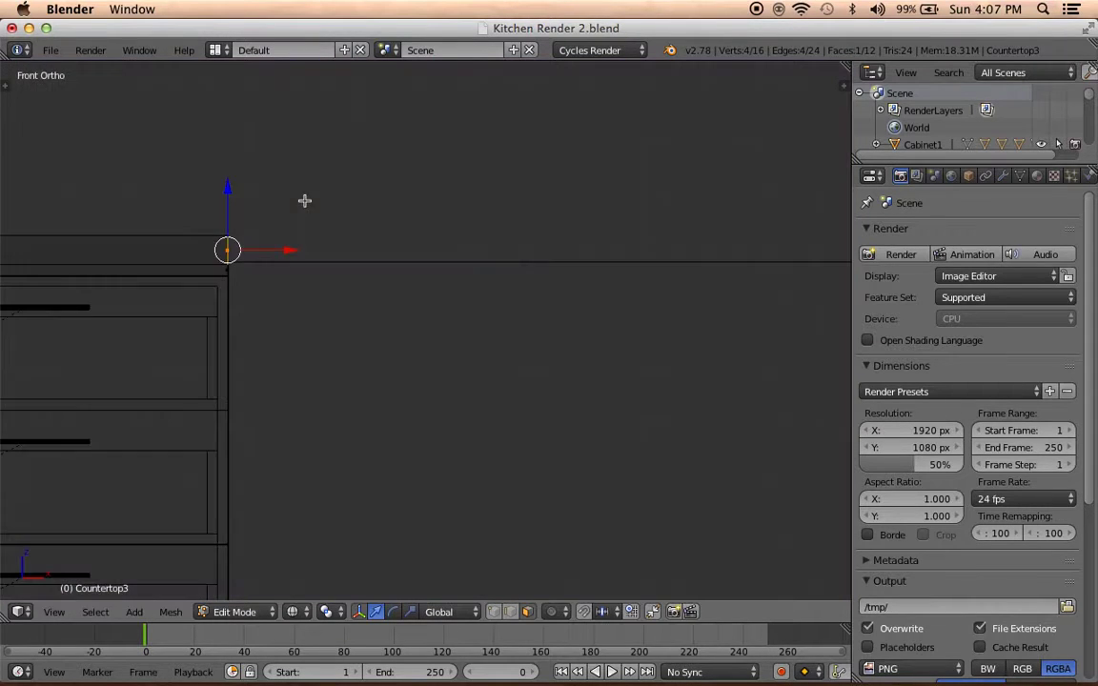
scroll(358, 325, "down", 2)
Extrude the strip 1.2 along X across the gap and return to Object Mode.
key("e")
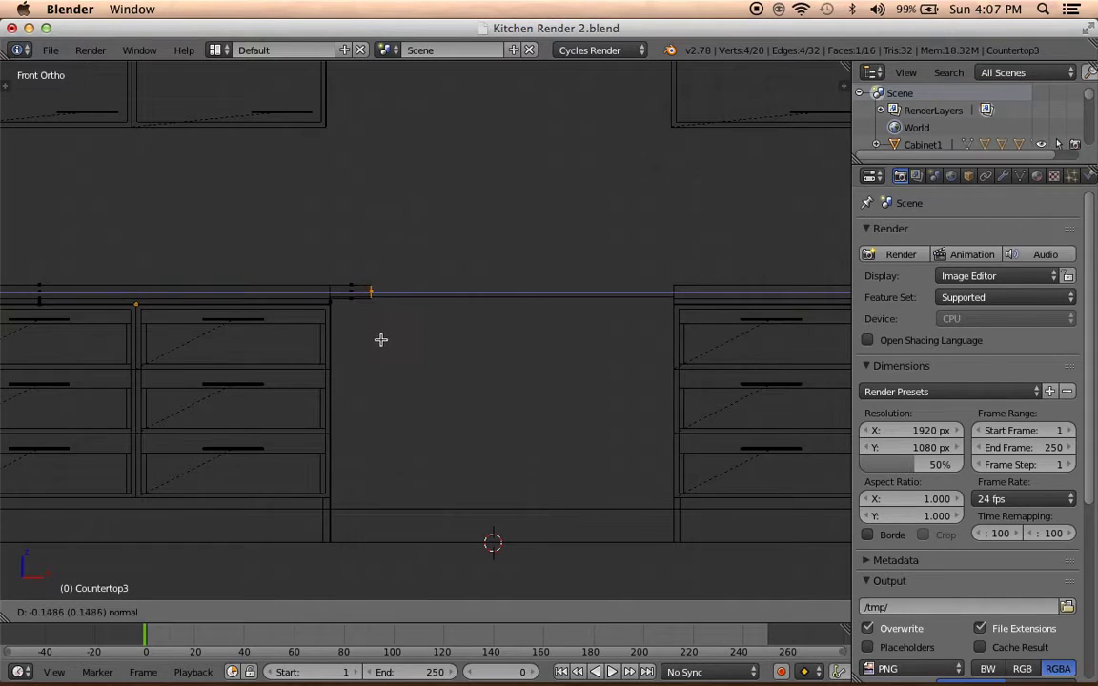
left_click(694, 340)
middle_click_drag(694, 338, 553, 340, "shift")
scroll(644, 330, "up", 4)
left_click_drag(591, 275, 519, 286)
mouse_move(519, 286)
middle_mouse_down()
mouse_move(497, 312)
mouse_move(519, 348)
middle_mouse_up()
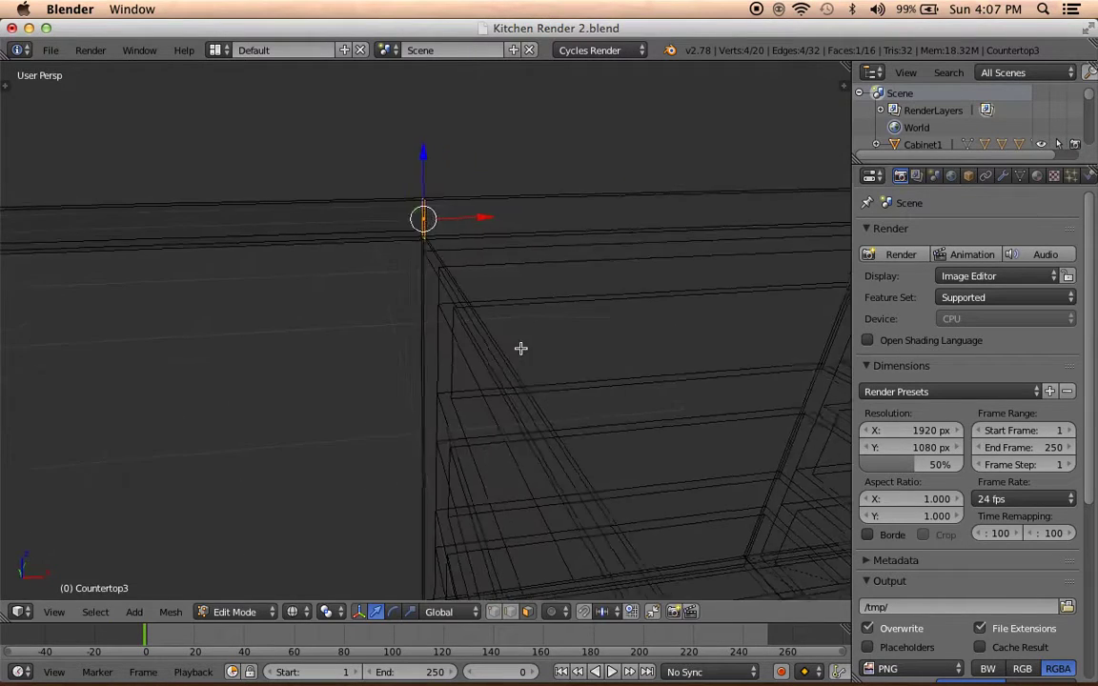
key("z")
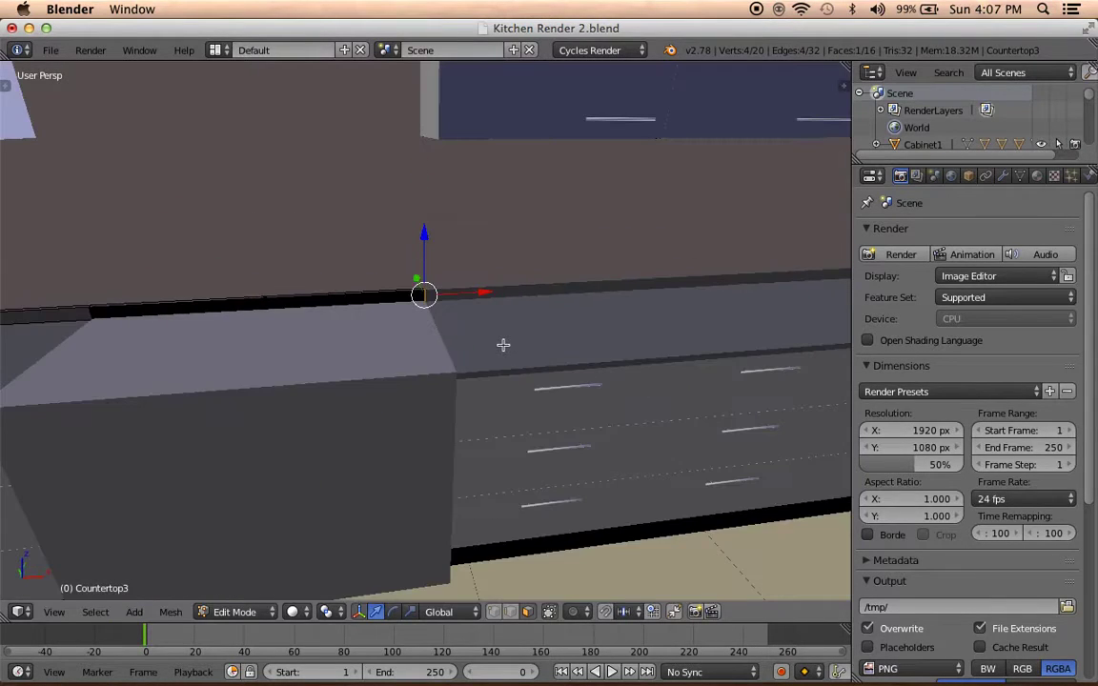
key("Tab")
middle_click_drag(503, 345, 404, 343)
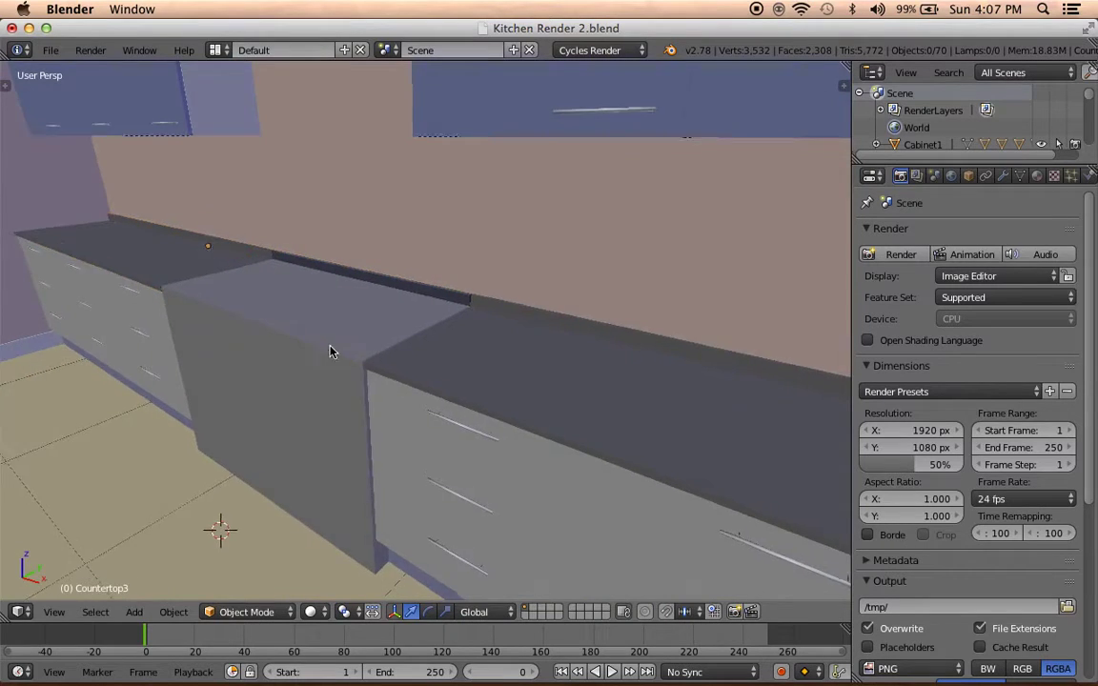
mouse_move(329, 351)
middle_mouse_down()
mouse_move(297, 338)
mouse_move(460, 321)
mouse_move(275, 356)
mouse_move(448, 331)
mouse_move(464, 316)
mouse_move(759, 473)
middle_mouse_up()
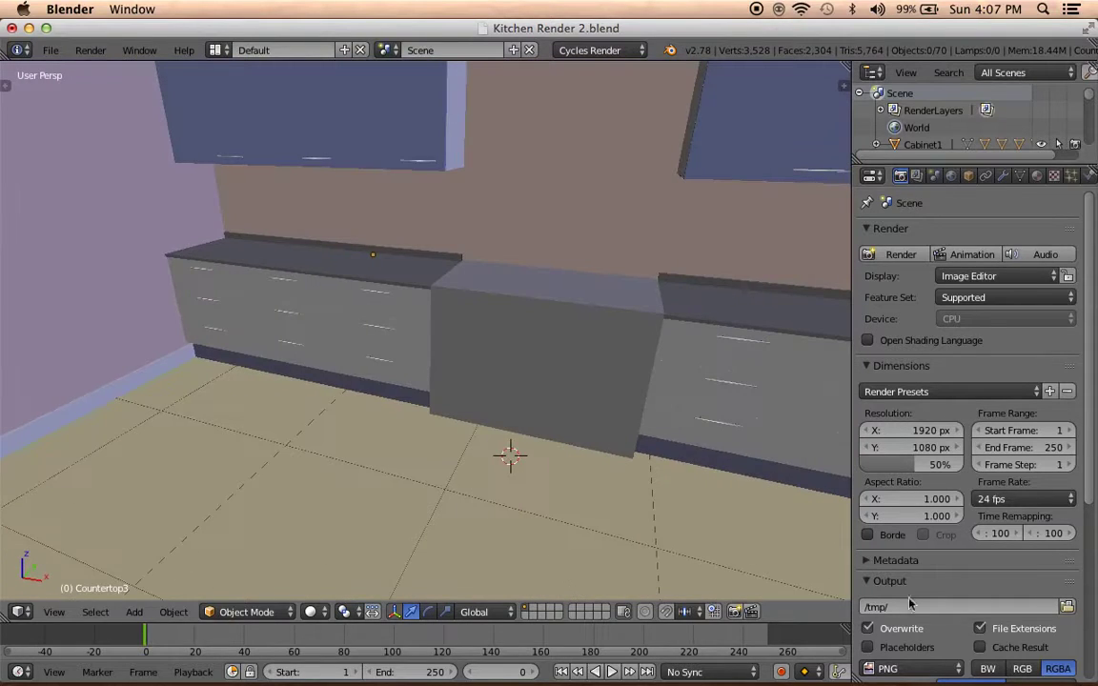
left_click(920, 662)
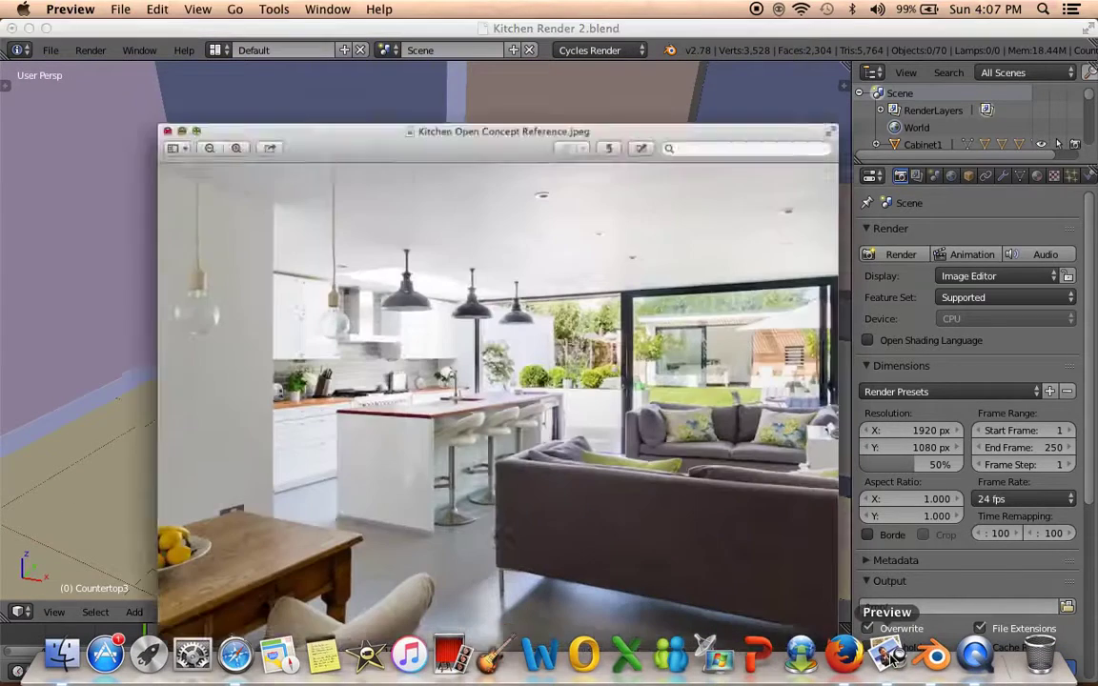
left_click(934, 656)
mouse_move(477, 286)
middle_mouse_down()
mouse_move(550, 293)
mouse_move(437, 404)
mouse_move(305, 391)
mouse_move(265, 343)
mouse_move(265, 362)
mouse_move(311, 380)
mouse_move(443, 393)
middle_mouse_up()
key("a")
key("a")
scroll(312, 380, "up", 3)
scroll(443, 392, "up", 2)
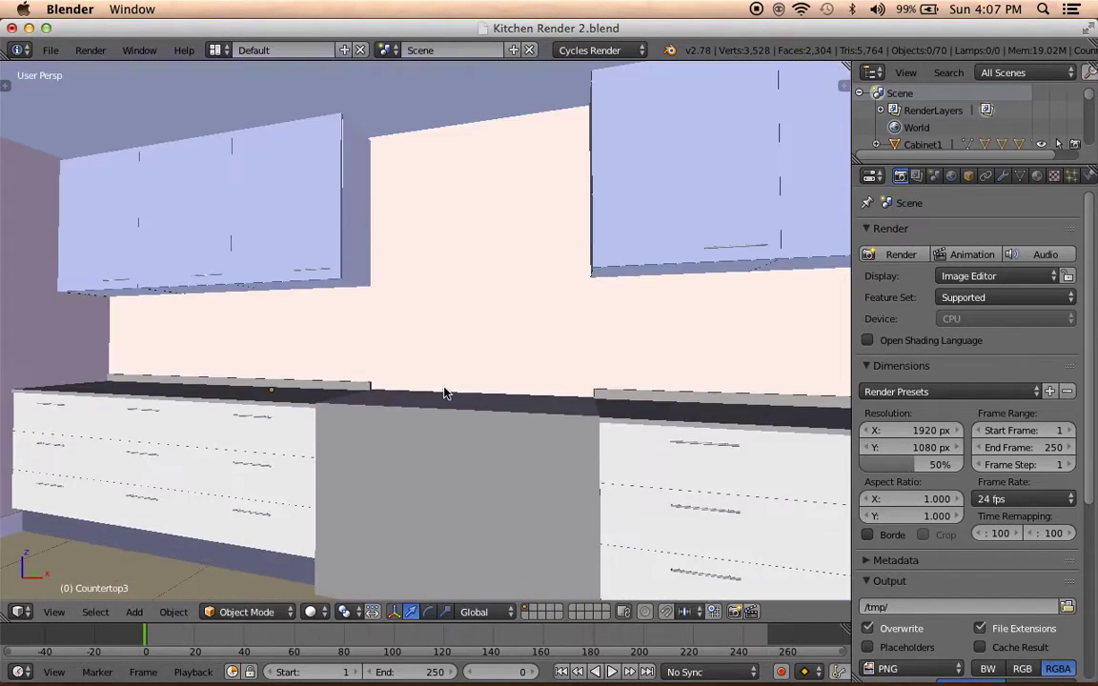
scroll(308, 301, "up", 2)
mouse_move(308, 301)
middle_mouse_down()
mouse_move(436, 345)
mouse_move(464, 380)
middle_mouse_up()
scroll(463, 380, "down", 3)
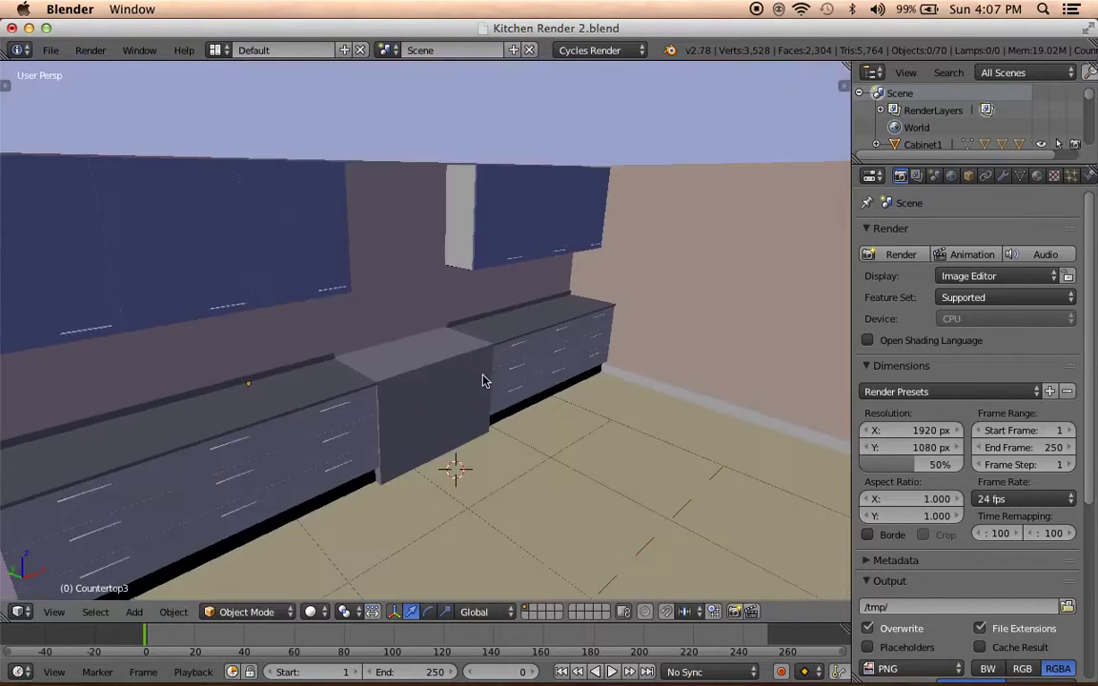
scroll(481, 380, "up", 5)
scroll(468, 385, "down", 5)
key("KP_0")
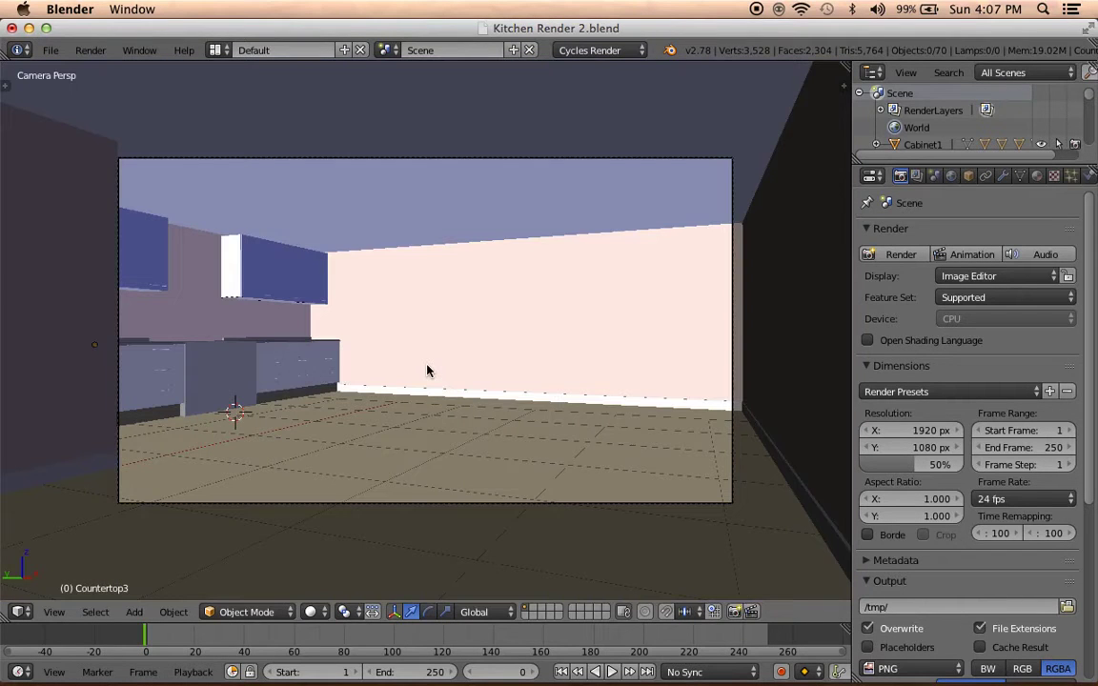
mouse_move(554, 498)
middle_mouse_down("shift")
mouse_move(479, 414)
mouse_move(375, 481)
mouse_move(292, 443)
mouse_move(502, 399)
mouse_move(469, 488)
mouse_move(493, 373)
mouse_move(514, 407)
mouse_move(466, 230)
mouse_move(467, 268)
mouse_move(410, 273)
middle_mouse_up("shift")
key("shift+a")
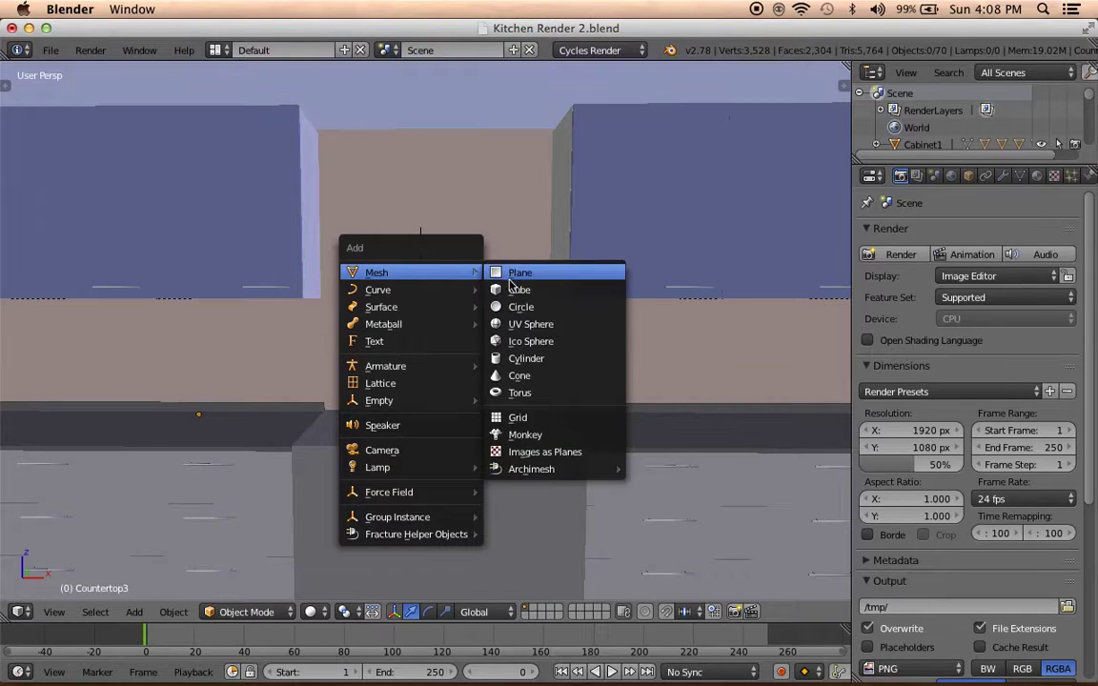
Add a new cube, shrink it, and nudge it slightly to the right.
left_click(513, 288)
key("s")
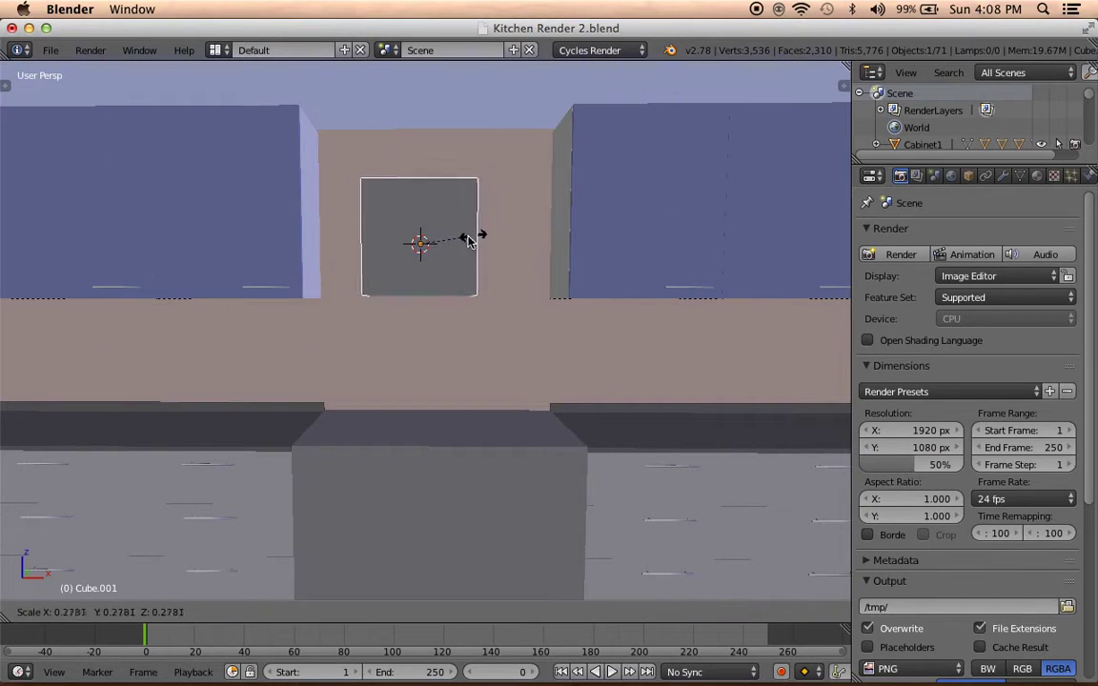
left_click(443, 238)
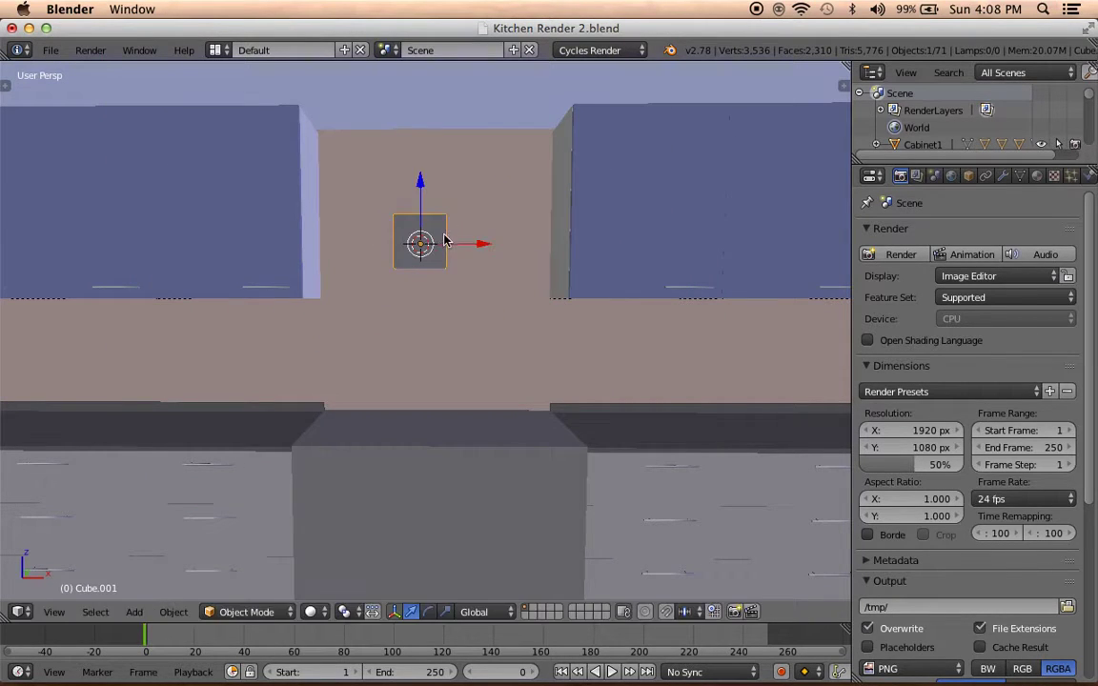
key("g")
left_click(489, 254)
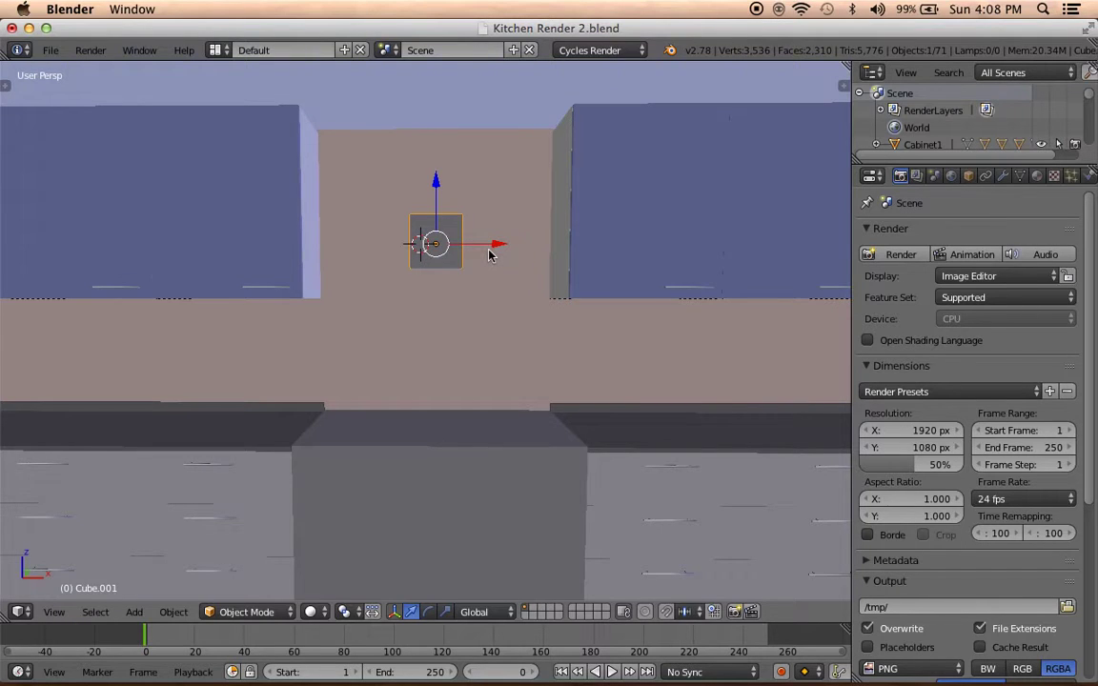
Frame the new cube in the view and move it along Y toward the wall.
middle_click_drag(488, 253, 505, 307)
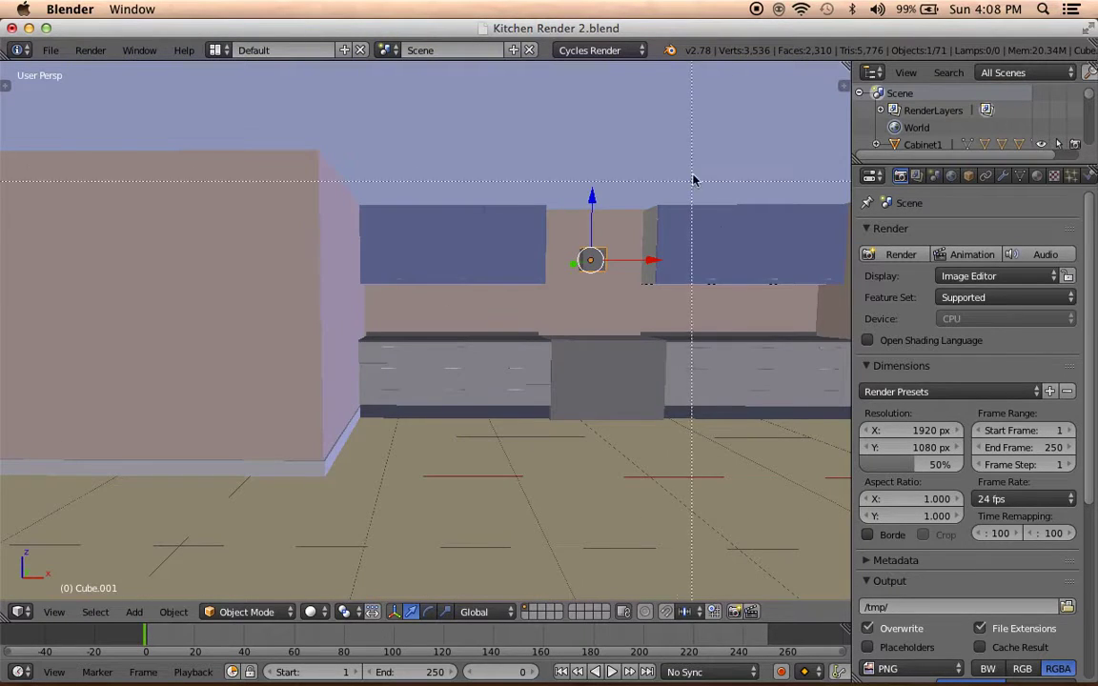
scroll(483, 385, "up", 2)
scroll(501, 373, "up", 2)
left_click(54, 612)
mouse_move(133, 362)
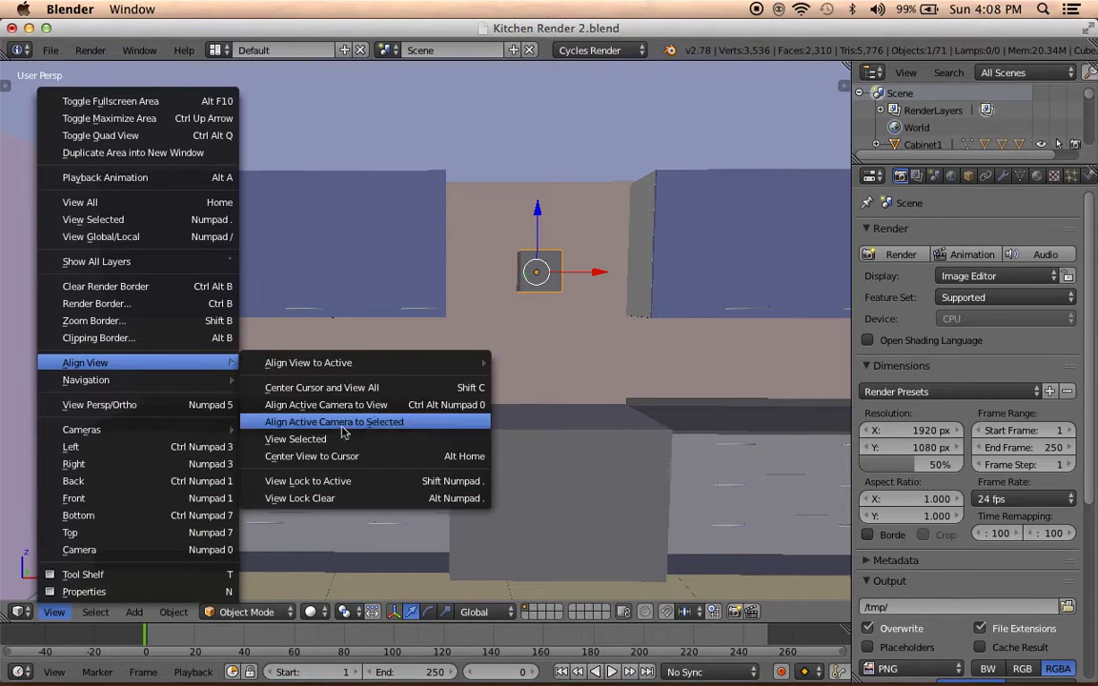
left_click(295, 438)
scroll(539, 404, "down", 2)
scroll(540, 403, "down", 2)
scroll(540, 404, "down", 1)
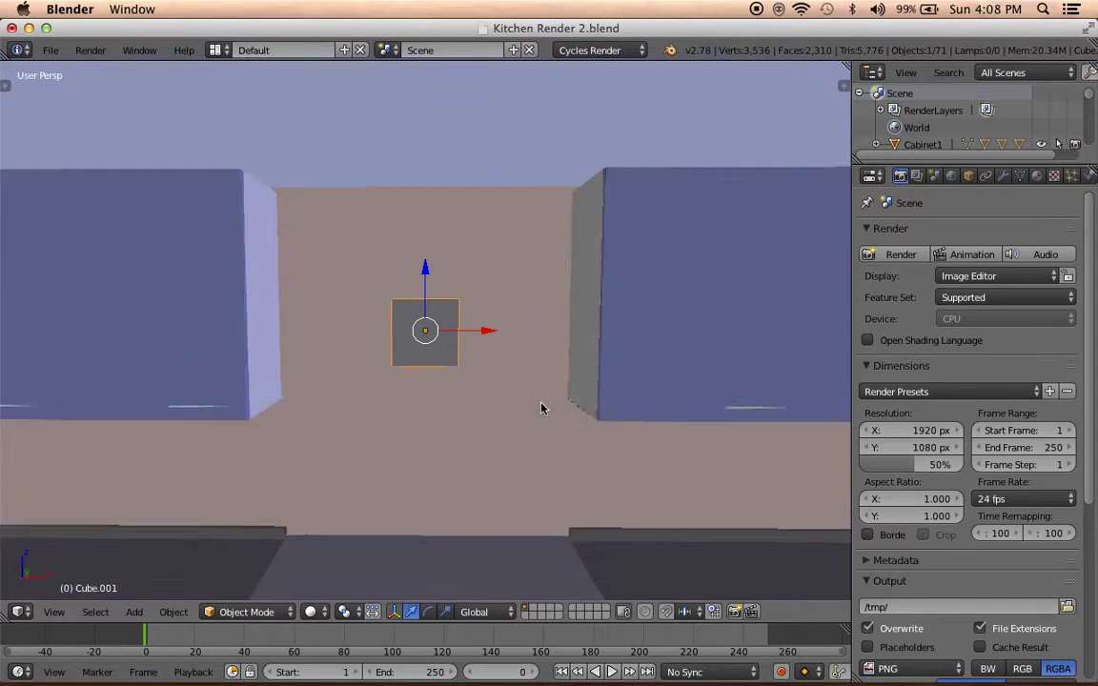
scroll(541, 407, "down", 1)
mouse_move(541, 407)
middle_mouse_down()
mouse_move(430, 439)
mouse_move(399, 368)
mouse_move(460, 340)
middle_mouse_up()
key("g")
key("y")
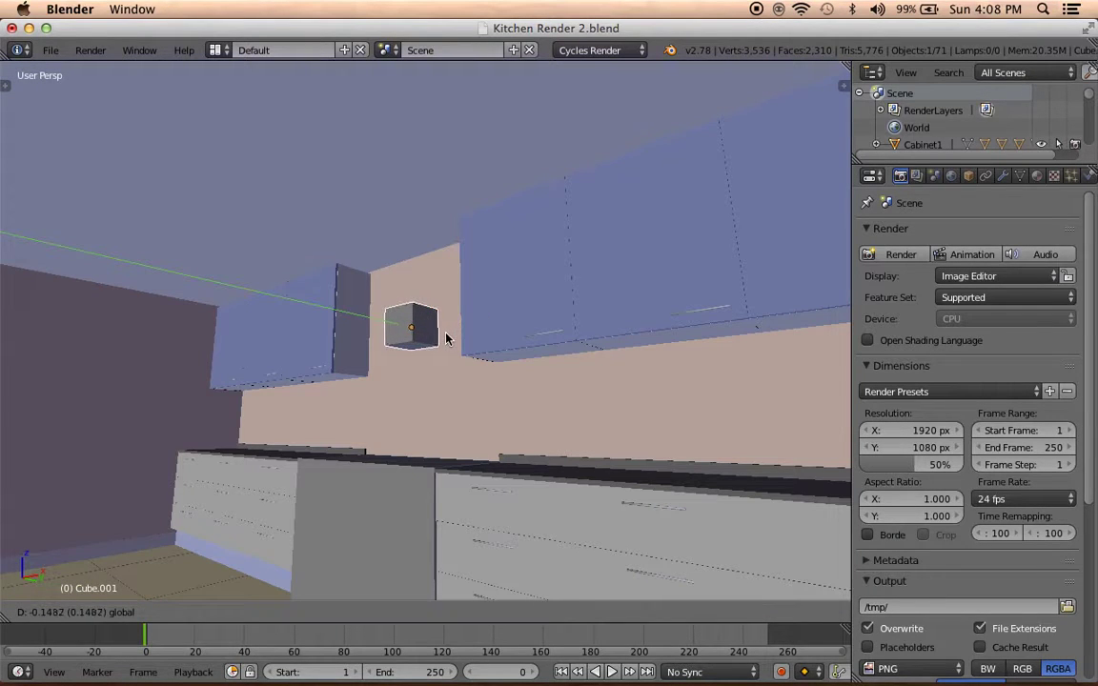
left_click(451, 339)
mouse_move(907, 678)
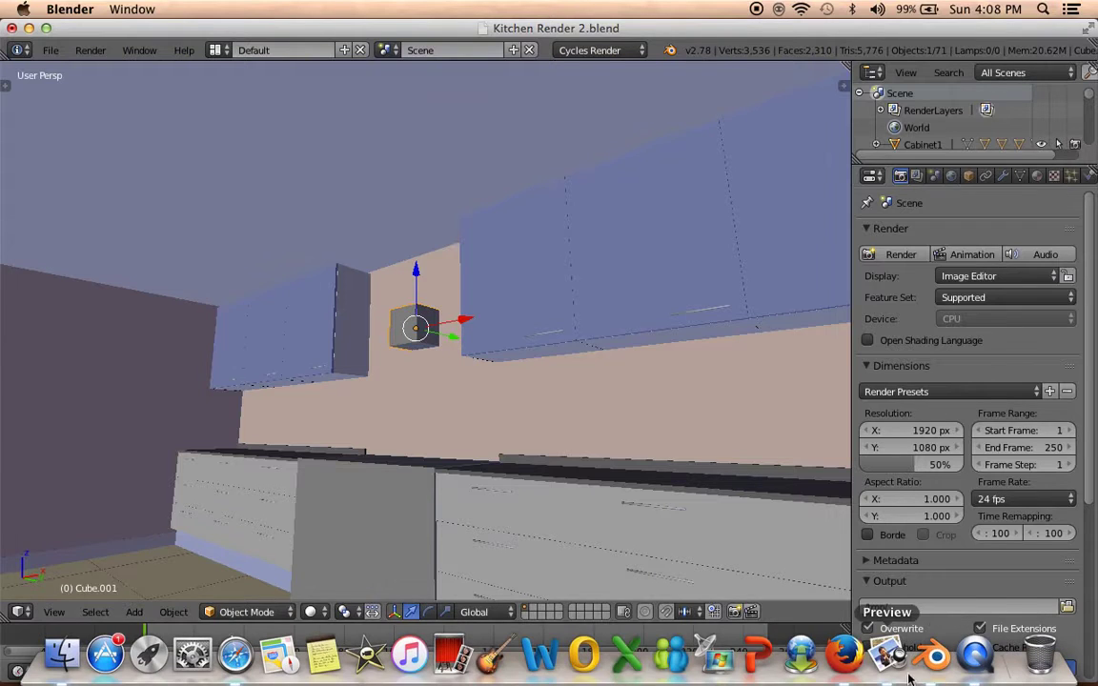
Compare against the kitchen reference photo and scale the cube down further.
left_click(888, 656)
left_click(931, 659)
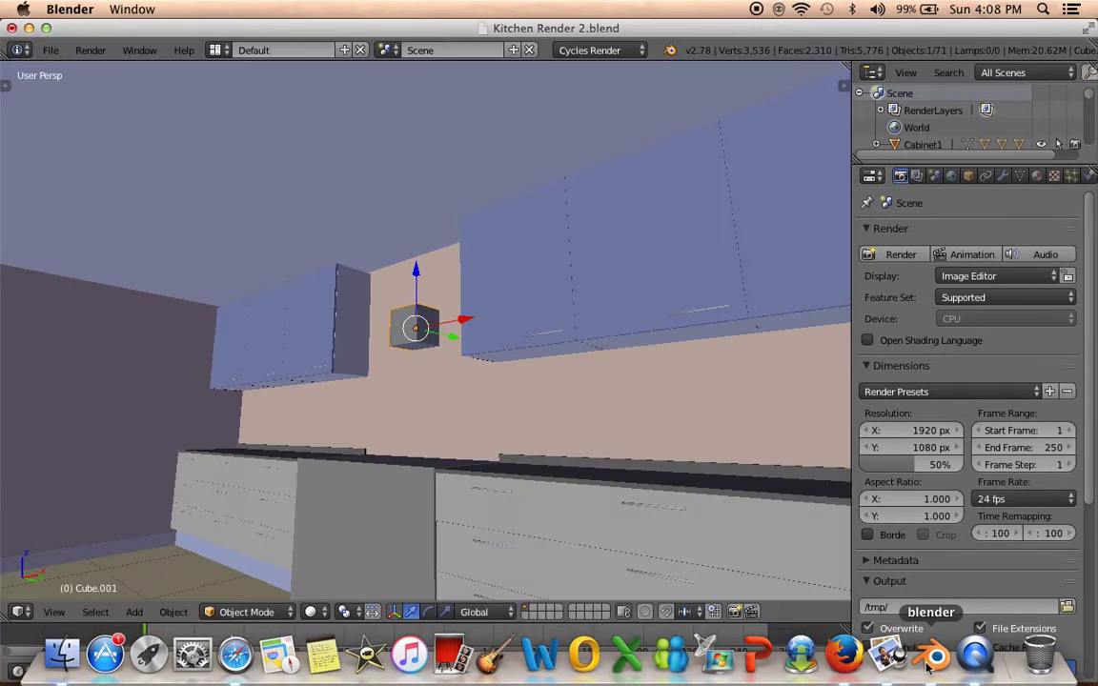
scroll(340, 448, "up", 3)
mouse_move(324, 453)
middle_mouse_down()
mouse_move(452, 375)
mouse_move(491, 390)
middle_mouse_up()
key("s")
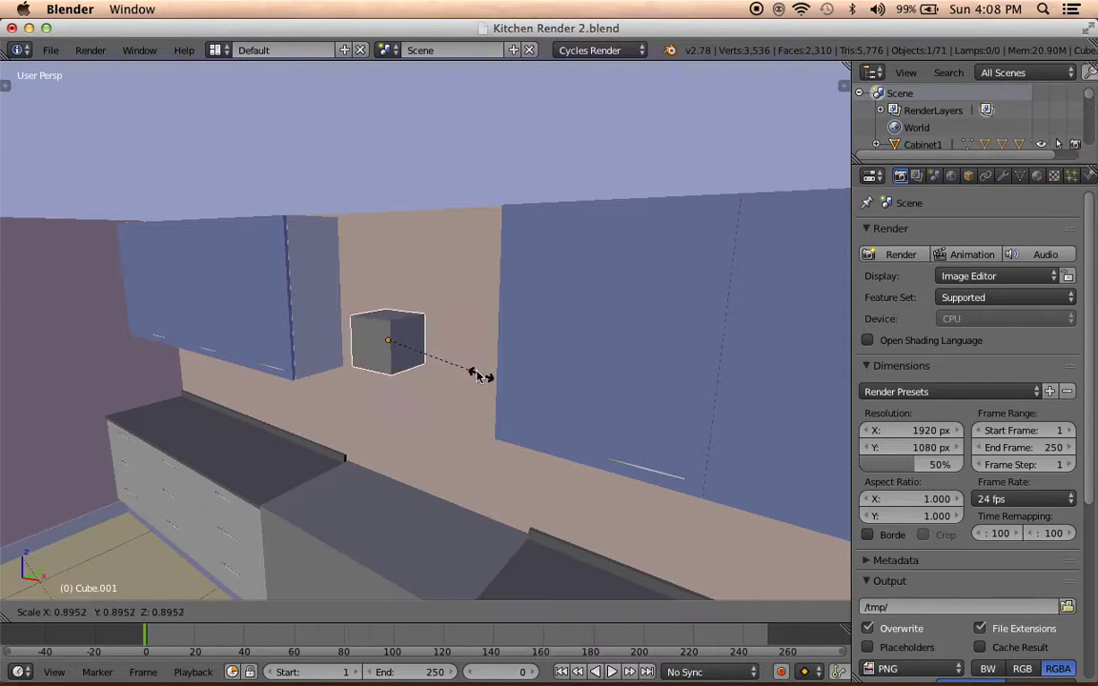
left_click(458, 365)
Raise the cube up into the gap between the upper cabinets and enter Edit Mode.
middle_click_drag(458, 368, 425, 331)
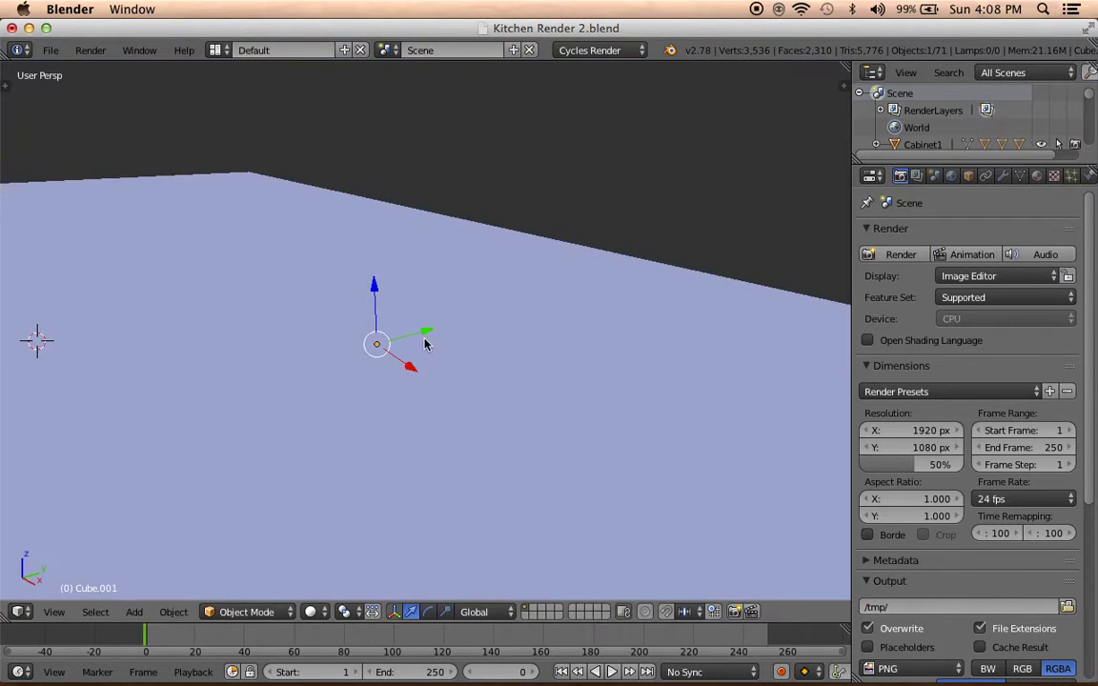
scroll(425, 330, "down", 5)
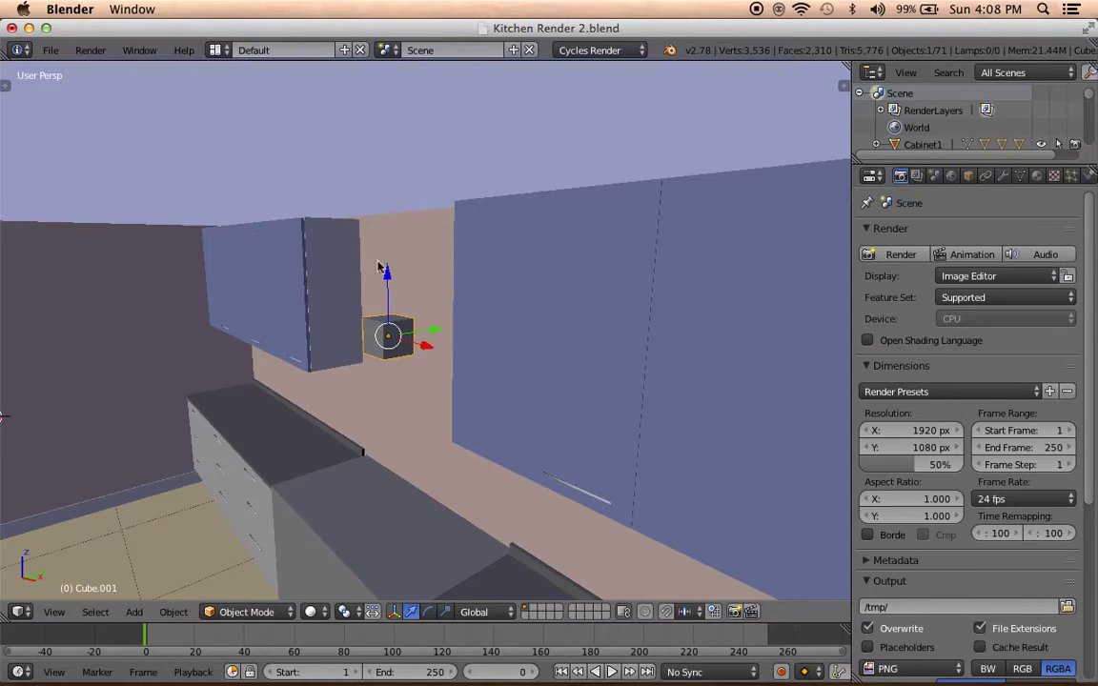
left_click_drag(382, 279, 408, 137)
left_click(410, 153)
mouse_move(408, 164)
middle_mouse_down()
mouse_move(421, 318)
mouse_move(378, 176)
middle_mouse_up()
left_click_drag(378, 173, 380, 166)
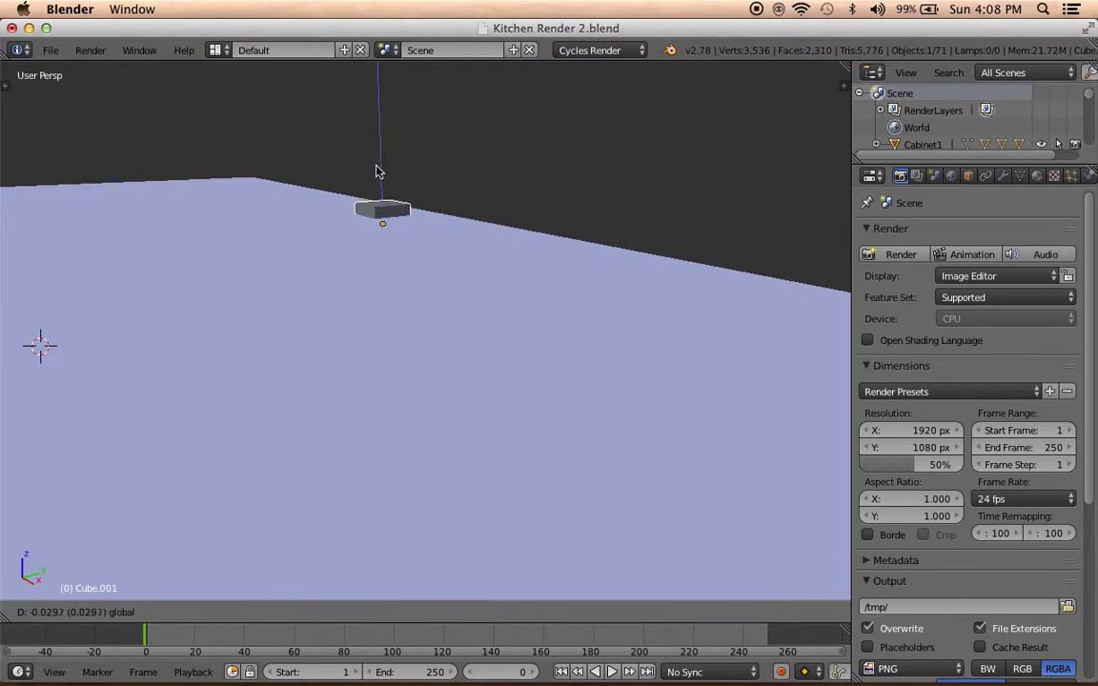
left_click(375, 171)
mouse_move(429, 270)
middle_mouse_down()
mouse_move(421, 448)
mouse_move(368, 233)
mouse_move(400, 245)
mouse_move(509, 243)
mouse_move(471, 245)
mouse_move(466, 274)
mouse_move(439, 246)
middle_mouse_up()
key("Tab")
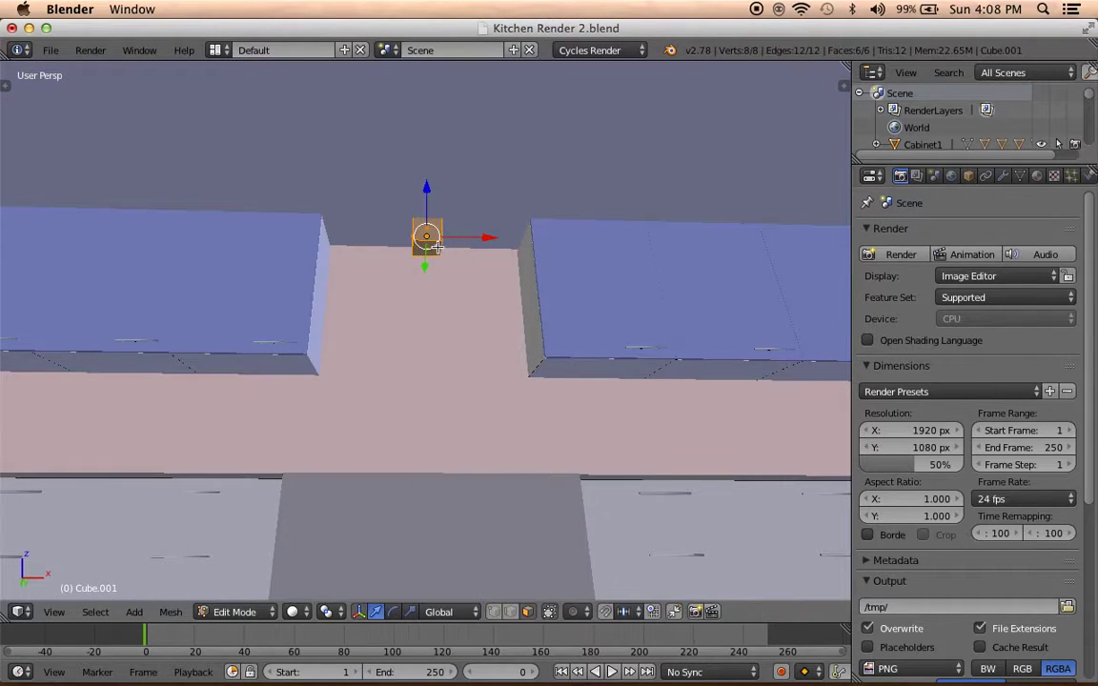
Lower the box's bottom face to stretch it downward, then return to Object Mode.
mouse_move(467, 296)
middle_mouse_down()
mouse_move(381, 334)
mouse_move(449, 340)
middle_mouse_up()
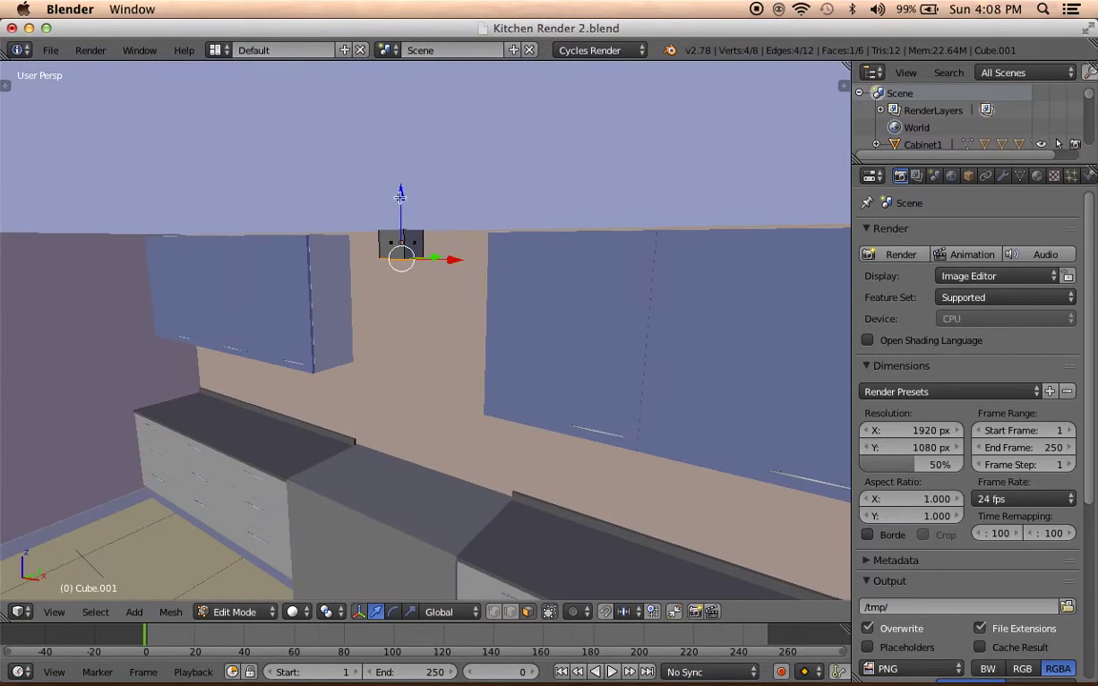
left_click_drag(400, 208, 387, 276)
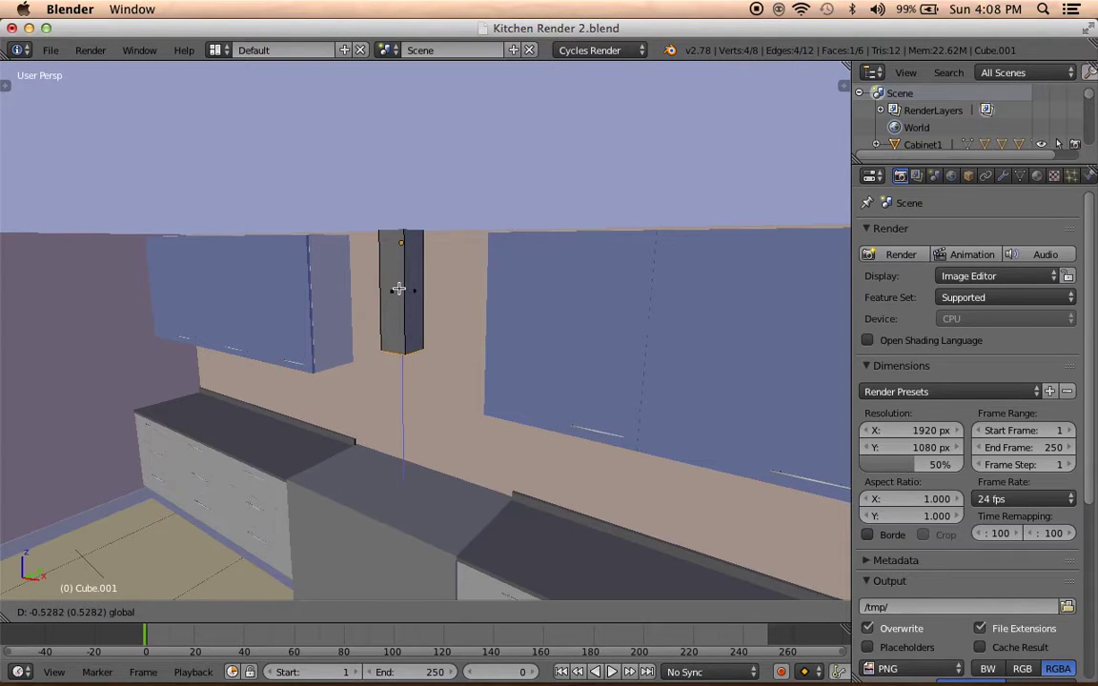
left_click_drag(398, 296, 399, 304)
key("Tab")
middle_click_drag(407, 313, 492, 292)
Scale the box's width and depth with height locked (Shift+Z), narrowing it into a column.
key("s")
key("shift+z")
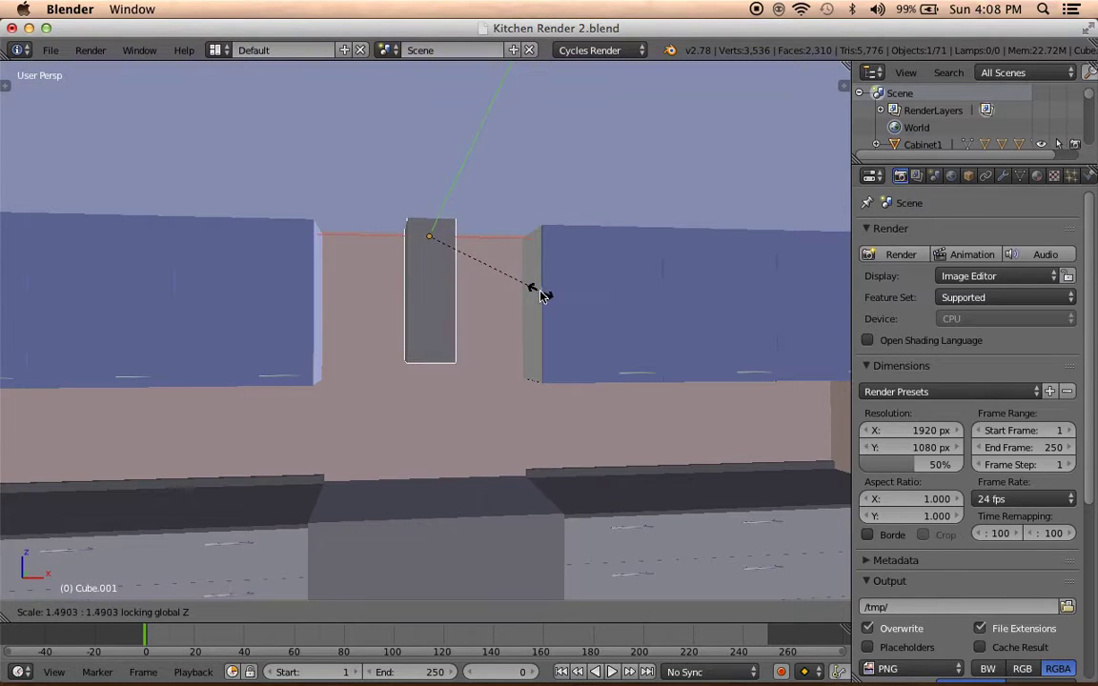
left_click(540, 295)
mouse_move(461, 360)
middle_mouse_down()
mouse_move(480, 296)
mouse_move(522, 397)
middle_mouse_up()
key("Tab")
key("Tab")
key("s")
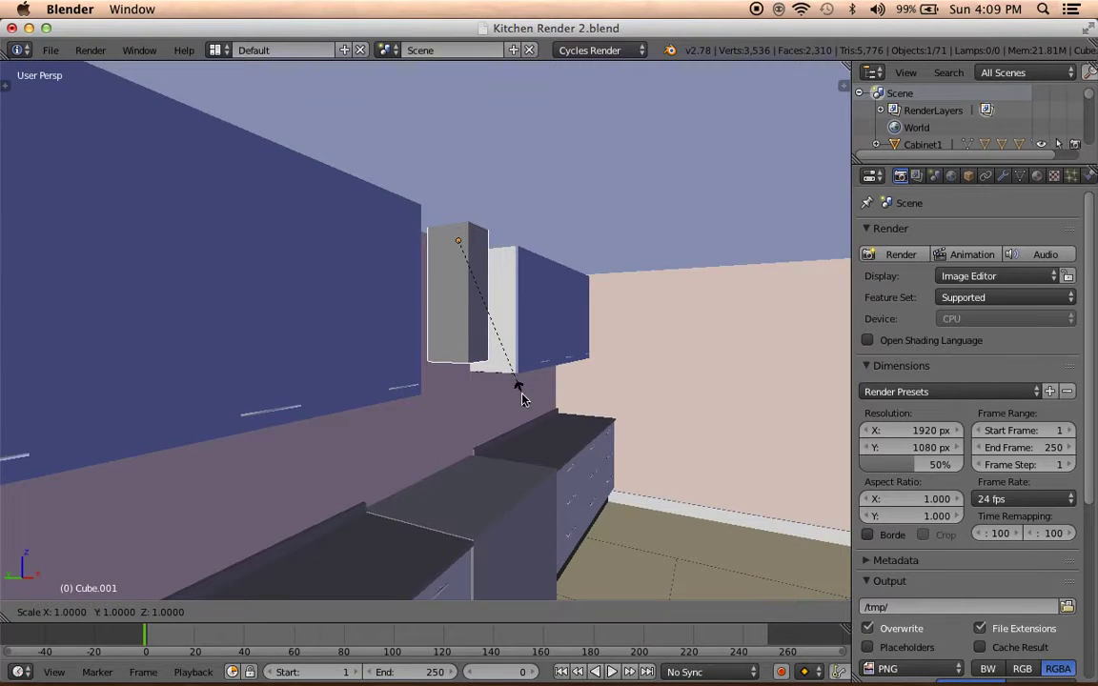
key("shift+z")
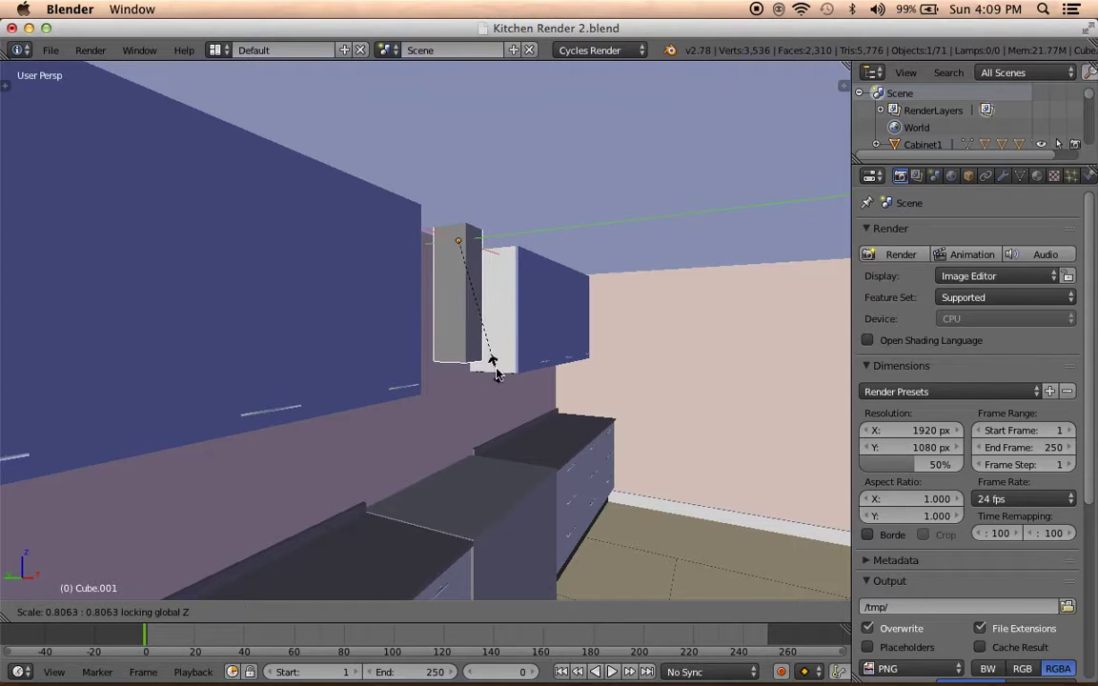
left_click(495, 370)
key("Tab")
mouse_move(458, 361)
middle_mouse_down()
mouse_move(448, 343)
mouse_move(387, 320)
mouse_move(521, 311)
middle_mouse_up()
Extrude the column's bottom face and scale it outward into a flared hood base.
key("e")
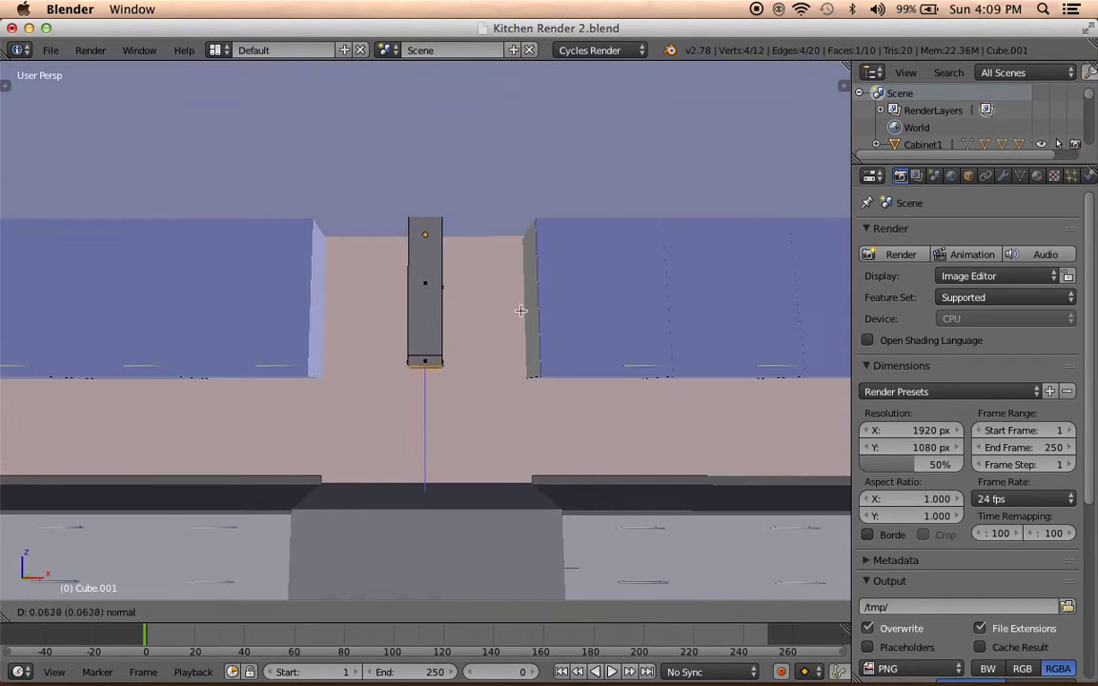
left_click(517, 332)
key("s")
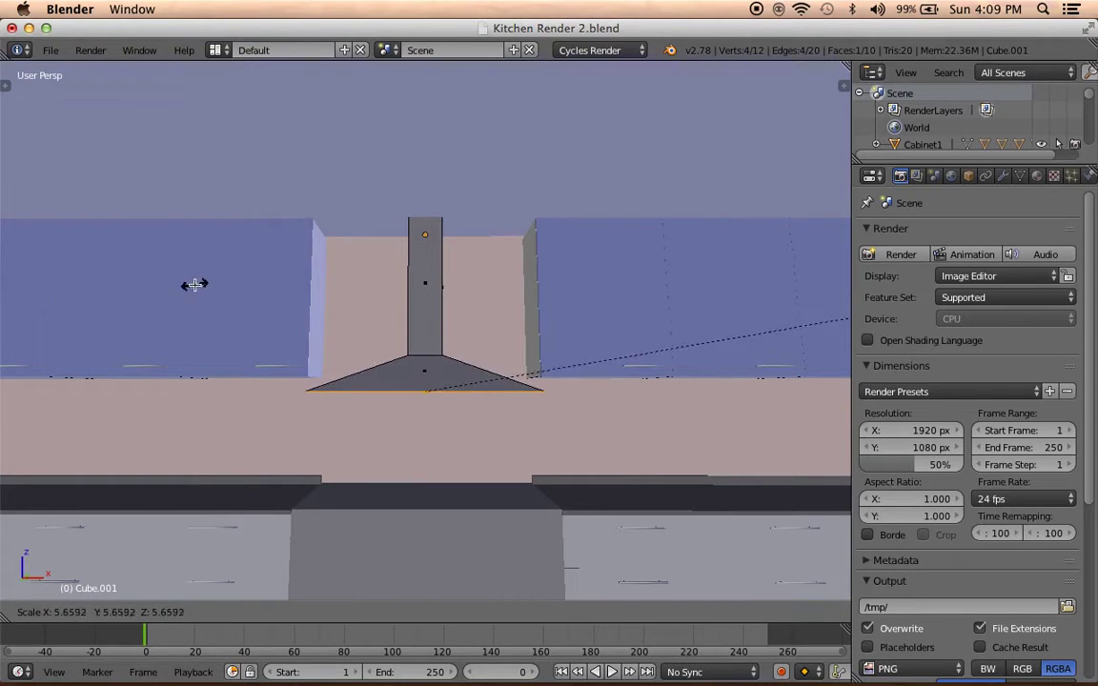
left_click(49, 297)
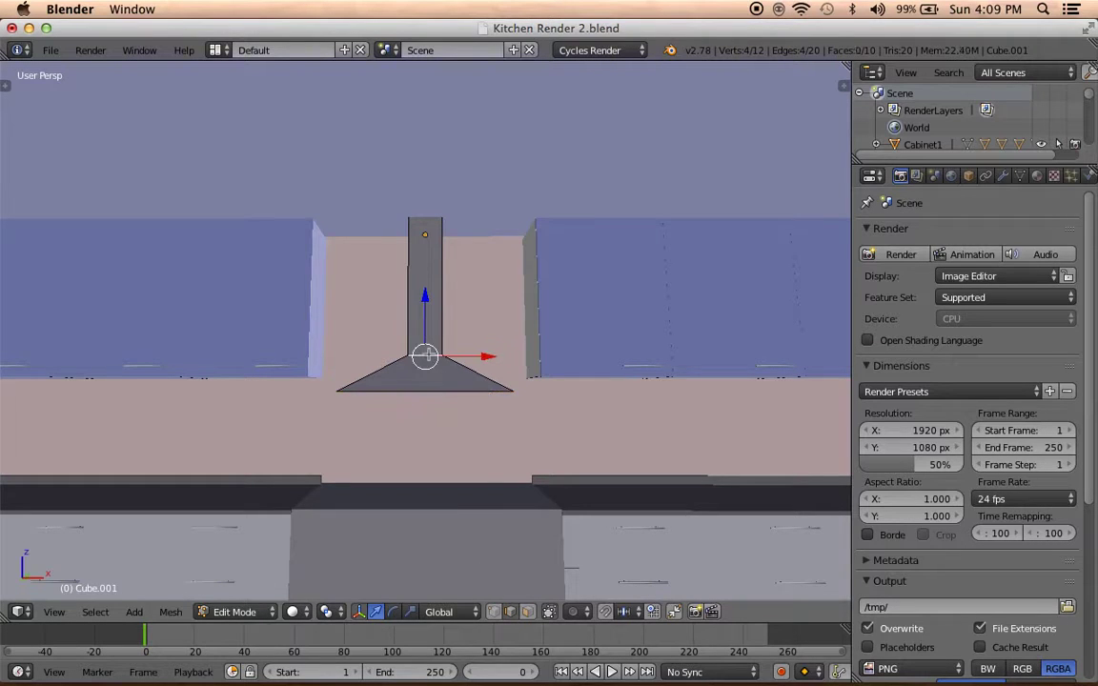
middle_click_drag(422, 408, 431, 380)
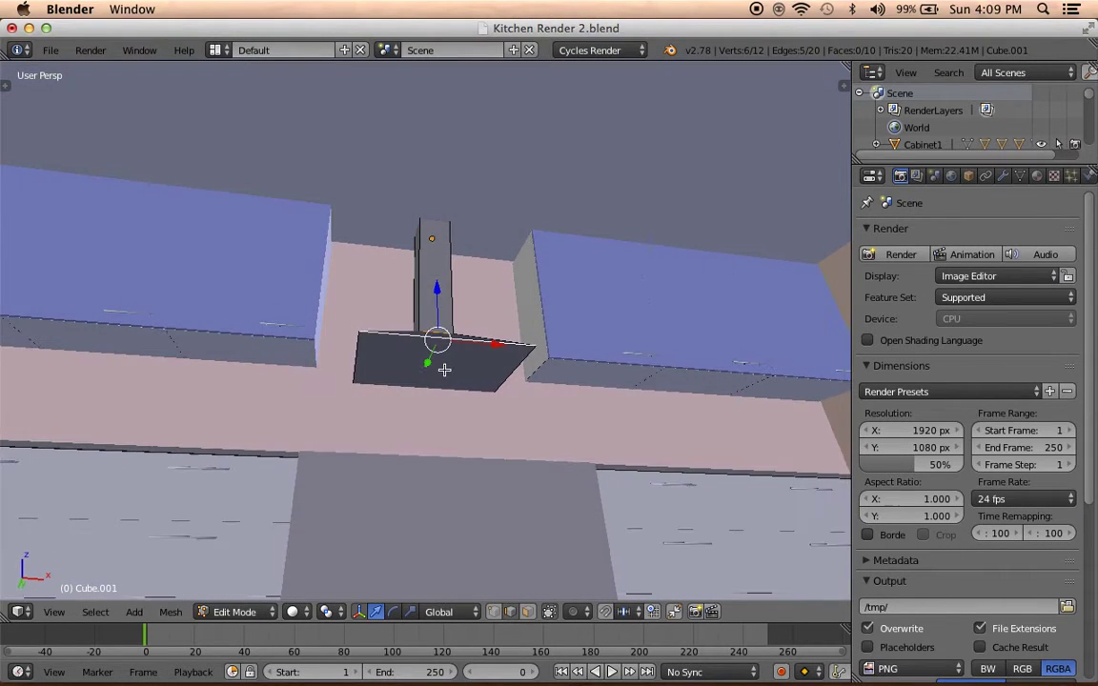
mouse_move(429, 385)
middle_mouse_down()
mouse_move(562, 426)
mouse_move(680, 426)
mouse_move(658, 434)
middle_mouse_up()
mouse_move(347, 429)
middle_mouse_down()
mouse_move(618, 429)
mouse_move(414, 392)
mouse_move(343, 412)
middle_mouse_up()
scroll(286, 429, "down", 3)
mouse_move(240, 448)
middle_mouse_down()
mouse_move(228, 459)
mouse_move(475, 422)
mouse_move(488, 390)
mouse_move(455, 342)
middle_mouse_up()
Raise the flared face along Z, checking the reference photo, then view through the camera.
key("g")
key("z")
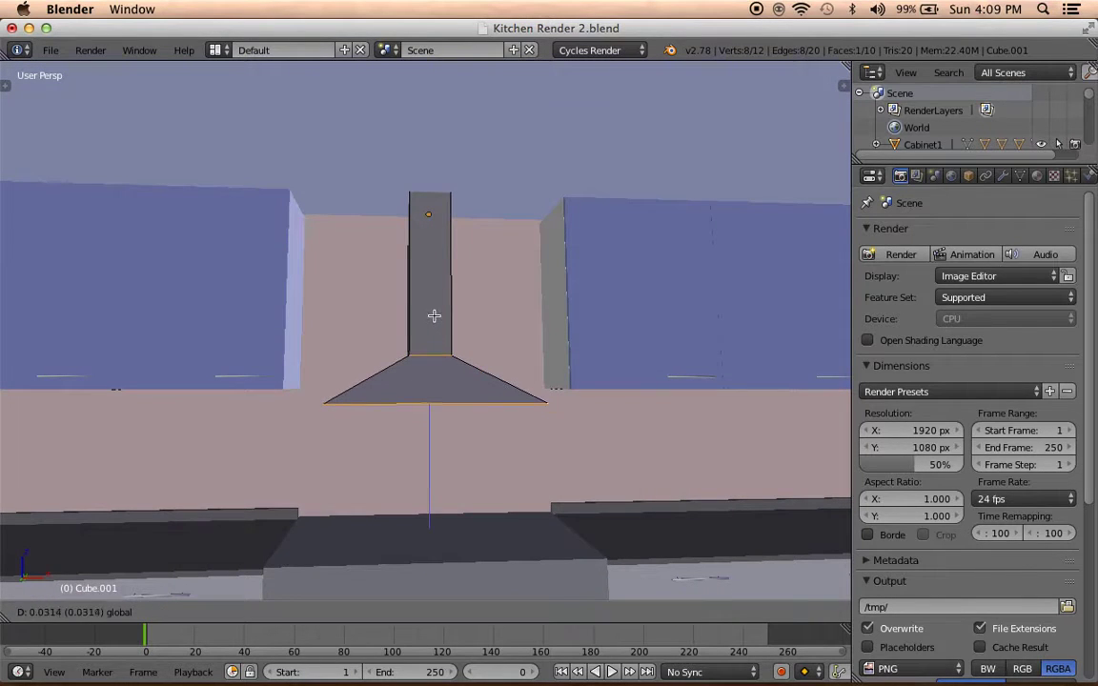
left_click(438, 314)
mouse_move(844, 656)
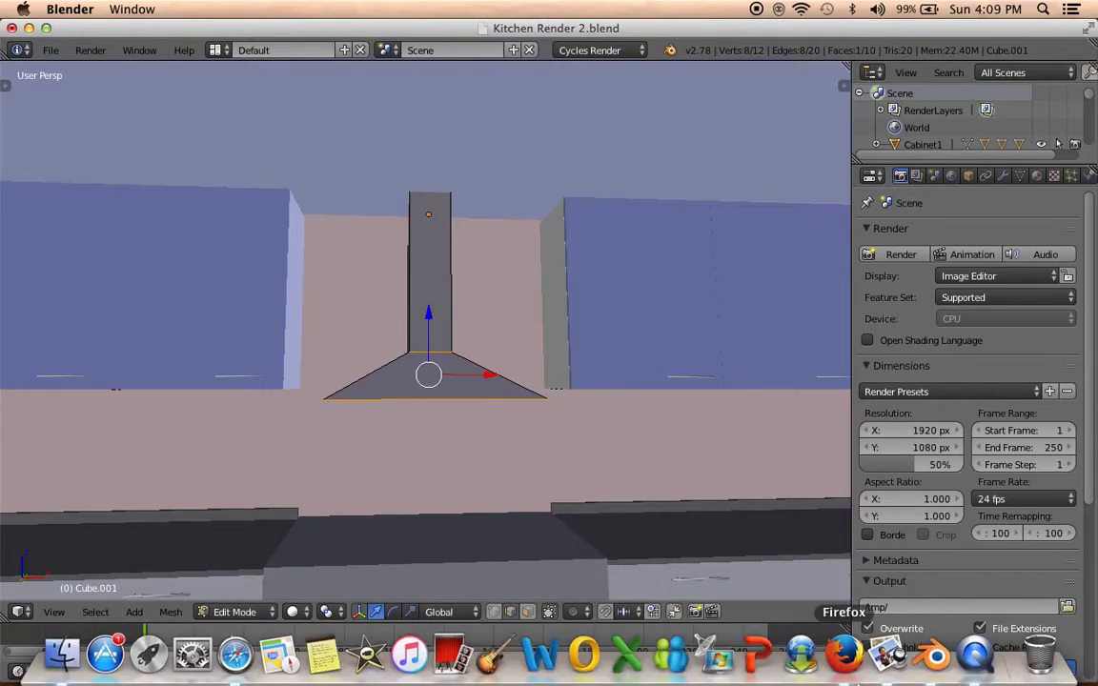
left_click(888, 660)
left_click(934, 655)
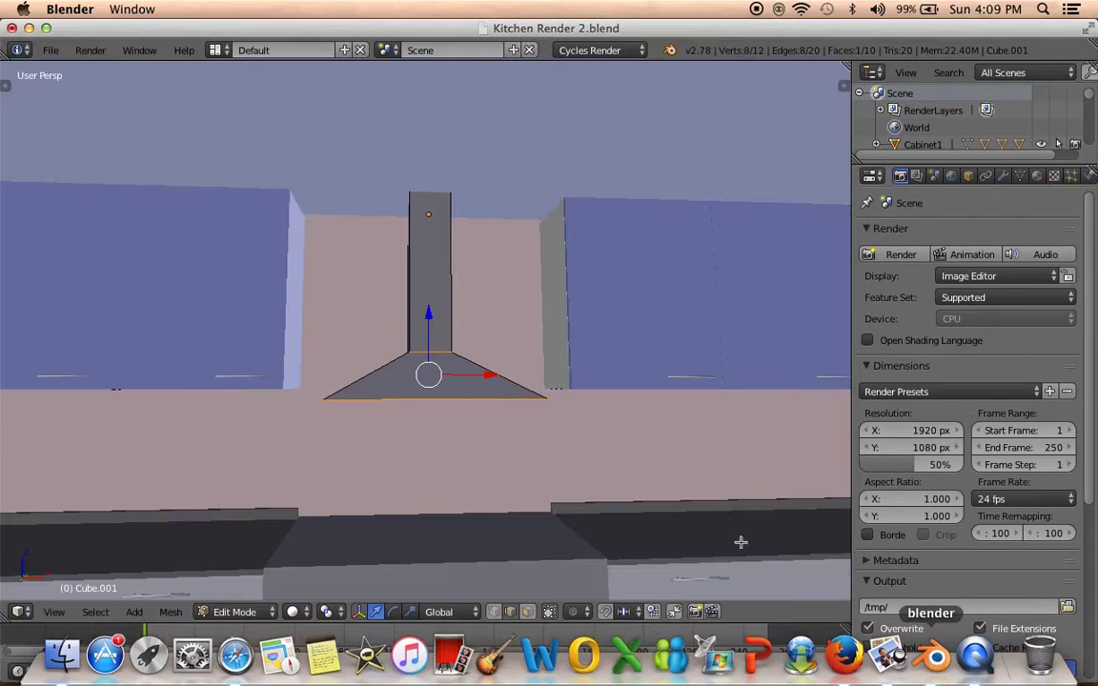
key("g")
key("z")
left_click(432, 278)
scroll(429, 314, "down", 5)
scroll(429, 317, "down", 3)
key("KP_0")
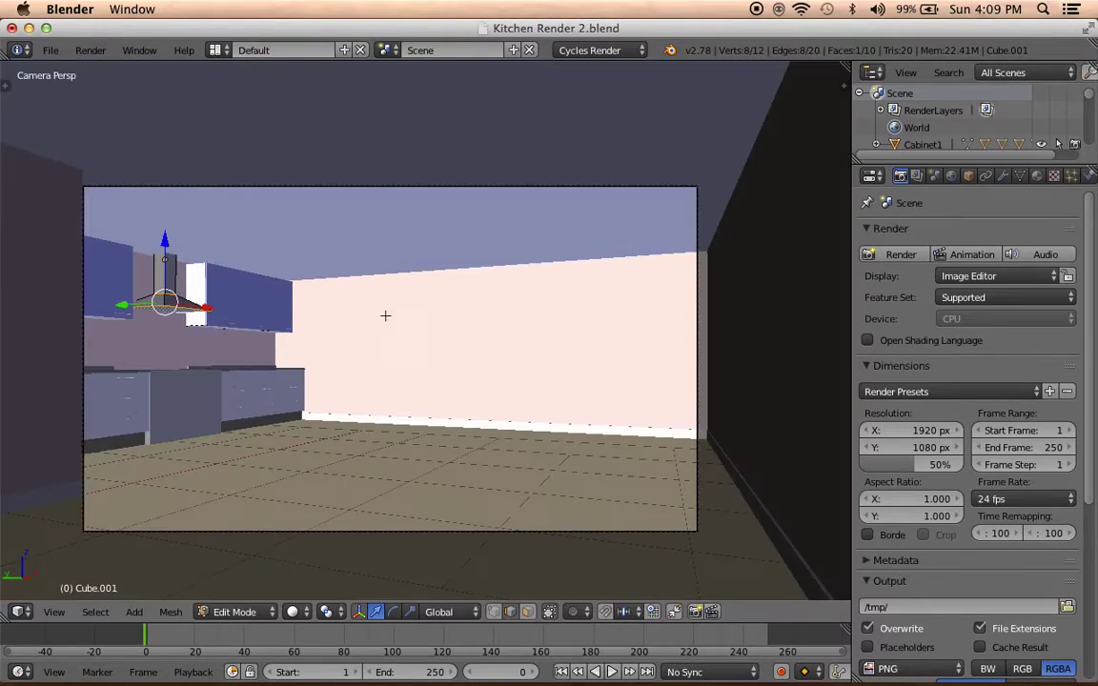
Make the hood base shallower along Y and narrower side to side.
mouse_move(235, 343)
middle_mouse_down()
mouse_move(477, 385)
mouse_move(398, 340)
mouse_move(434, 362)
mouse_move(433, 353)
middle_mouse_up()
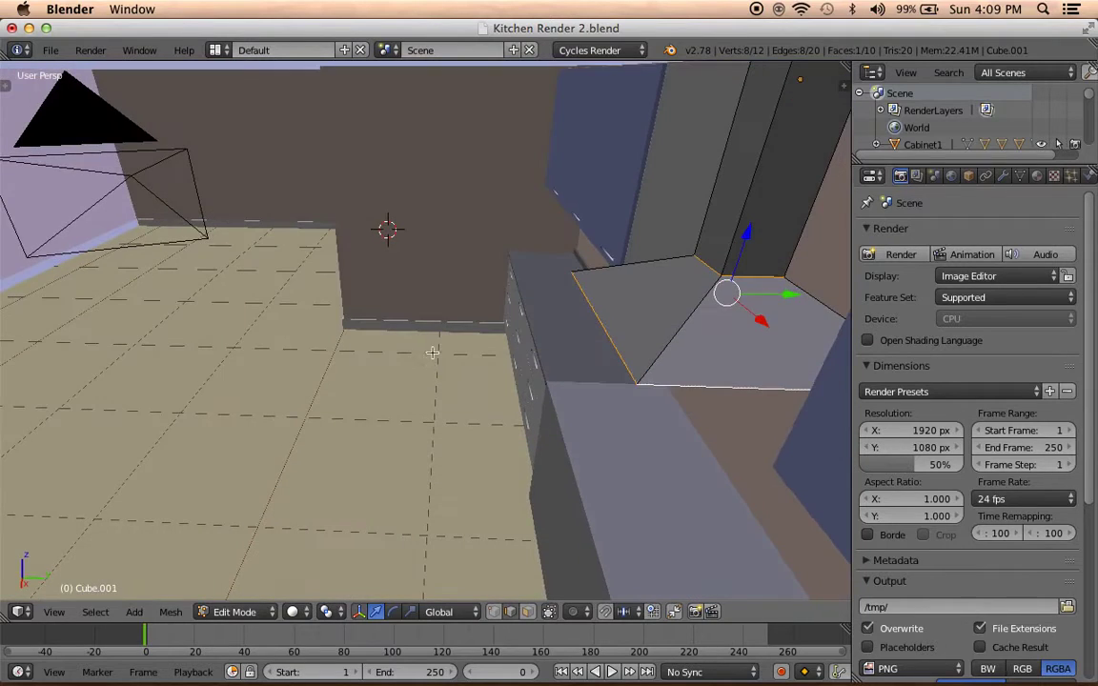
mouse_move(592, 307)
middle_mouse_down()
mouse_move(404, 311)
mouse_move(464, 316)
middle_mouse_up()
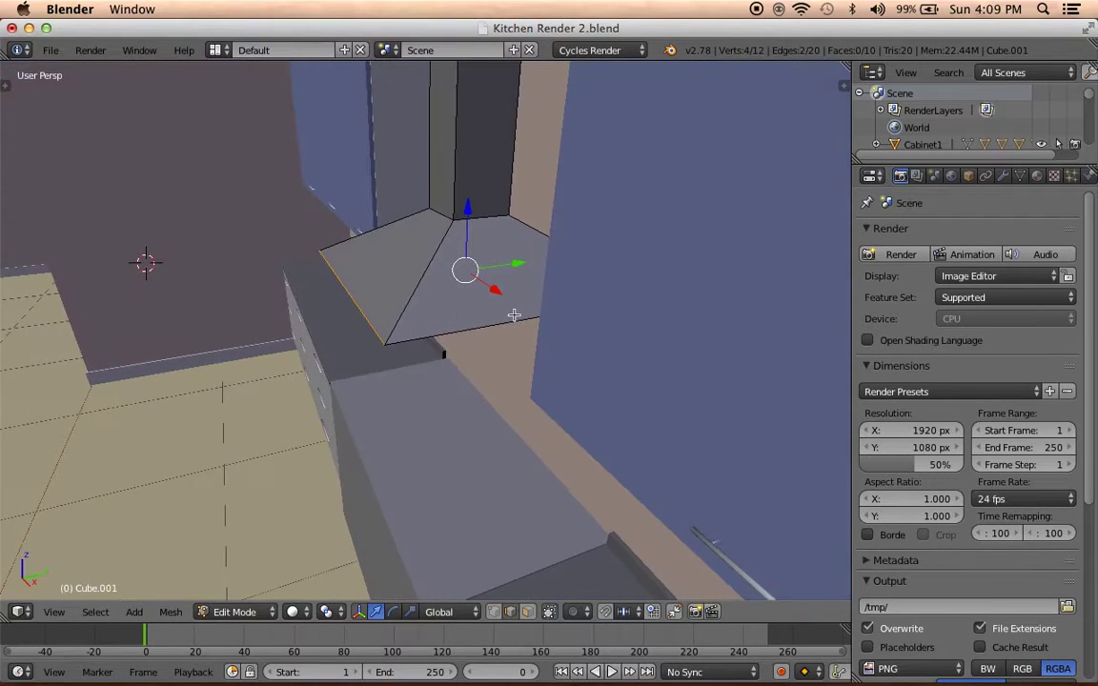
key("s")
key("y")
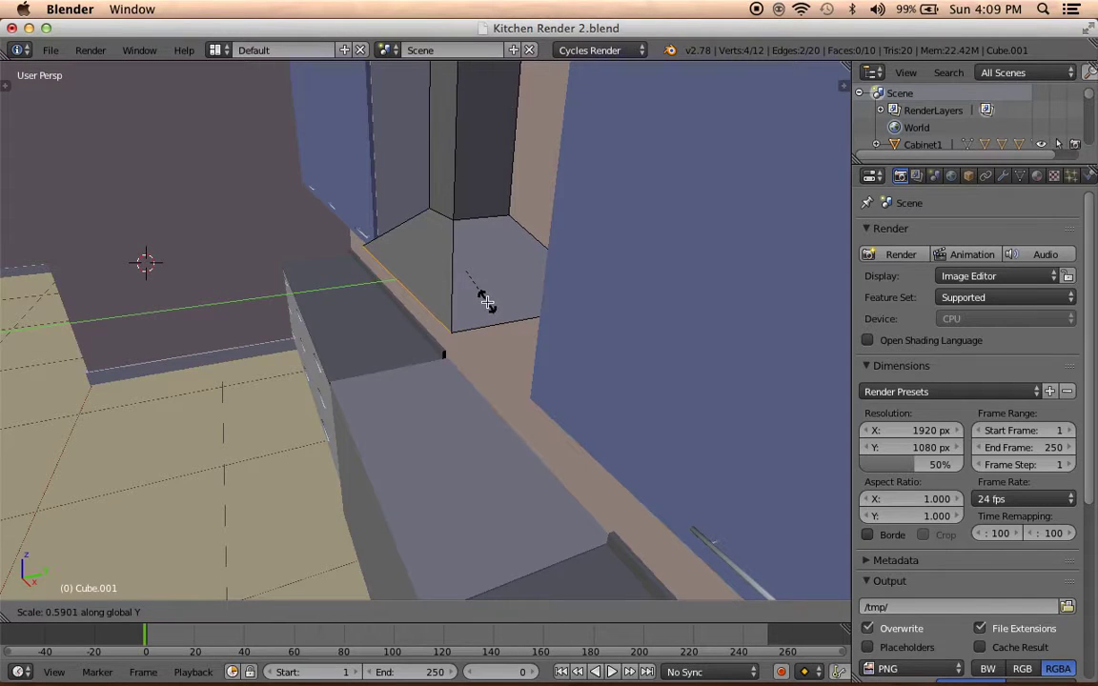
left_click(486, 302)
mouse_move(486, 302)
middle_mouse_down()
mouse_move(497, 313)
mouse_move(674, 331)
mouse_move(558, 265)
mouse_move(641, 281)
middle_mouse_up()
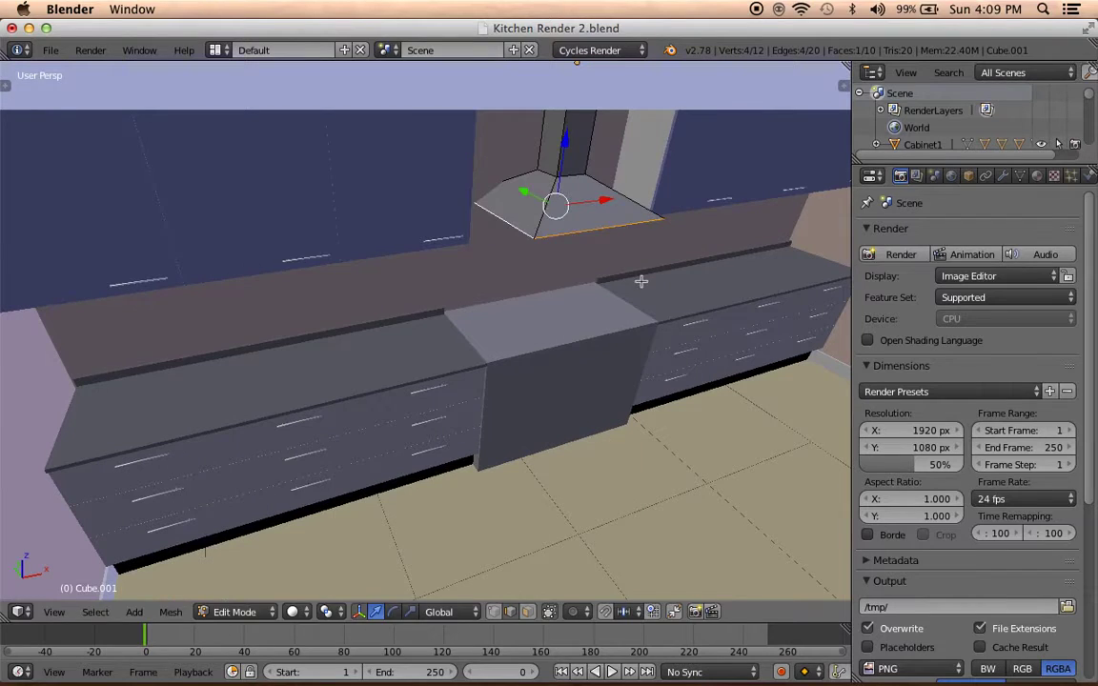
key("s")
left_click(631, 252)
Select two opposite edges of the hood base and scale them along Y.
mouse_move(615, 262)
middle_mouse_down()
mouse_move(472, 248)
mouse_move(420, 276)
mouse_move(446, 304)
mouse_move(386, 296)
mouse_move(410, 250)
mouse_move(433, 243)
middle_mouse_up()
right_click(417, 283)
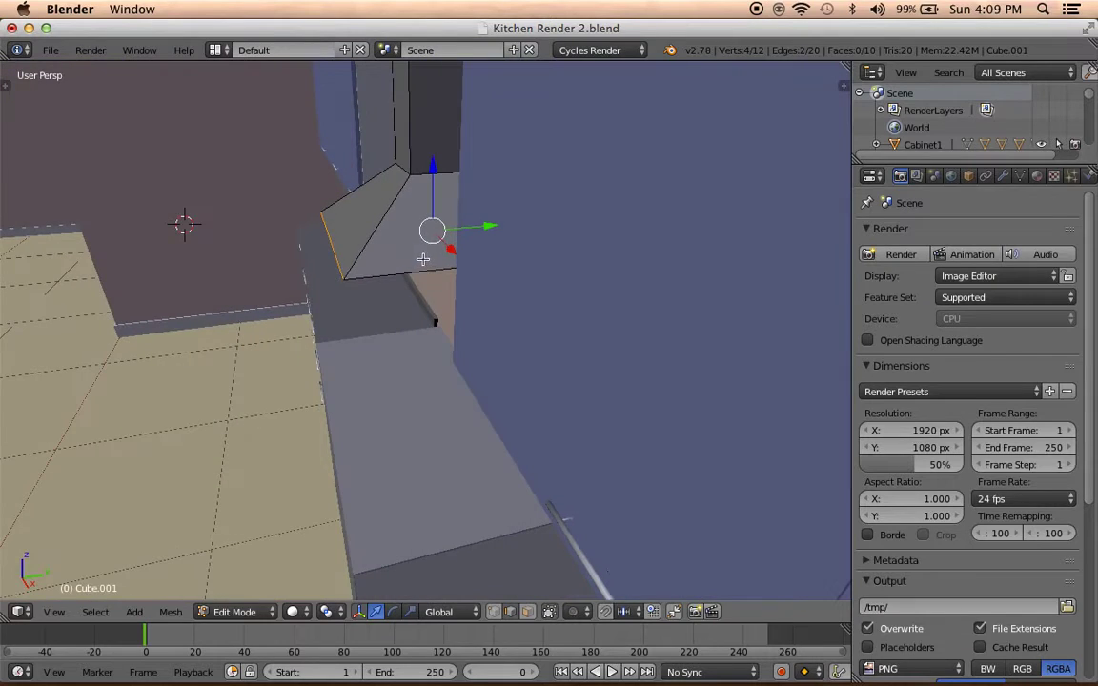
right_click(438, 242, "shift")
key("s")
key("y")
left_click(460, 261)
Shift the whole hood along its depth toward the wall, then re-enter Edit Mode.
mouse_move(466, 260)
middle_mouse_down()
mouse_move(500, 328)
mouse_move(625, 245)
mouse_move(608, 272)
mouse_move(588, 270)
mouse_move(595, 336)
middle_mouse_up()
key("Tab")
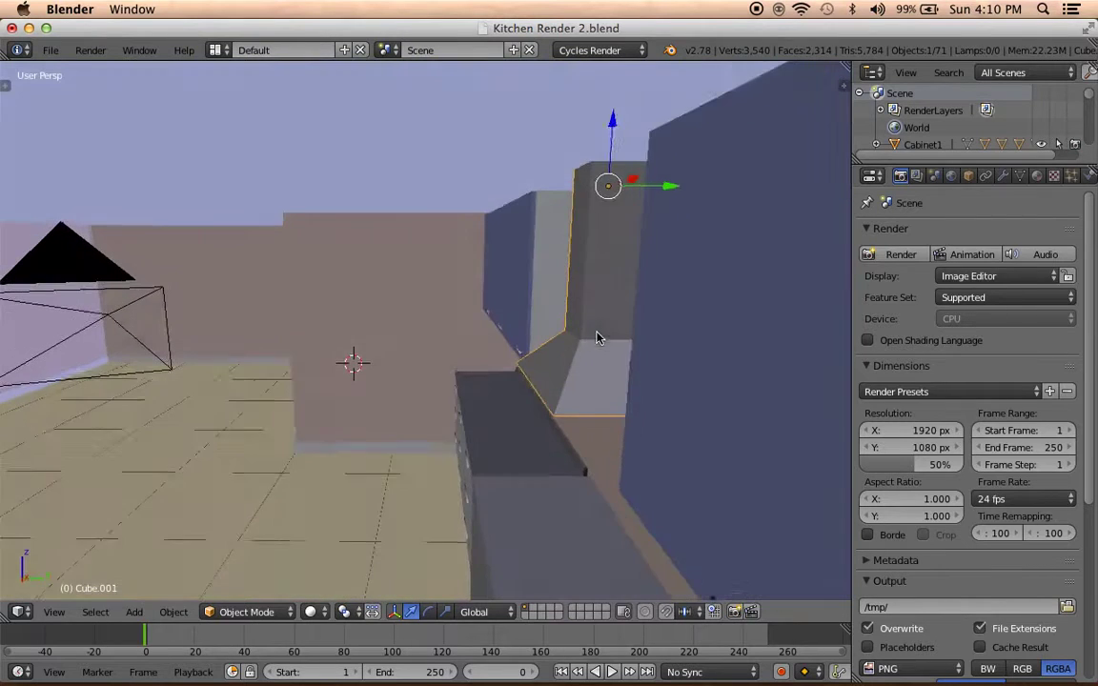
left_click_drag(629, 169, 641, 188)
left_click(642, 190)
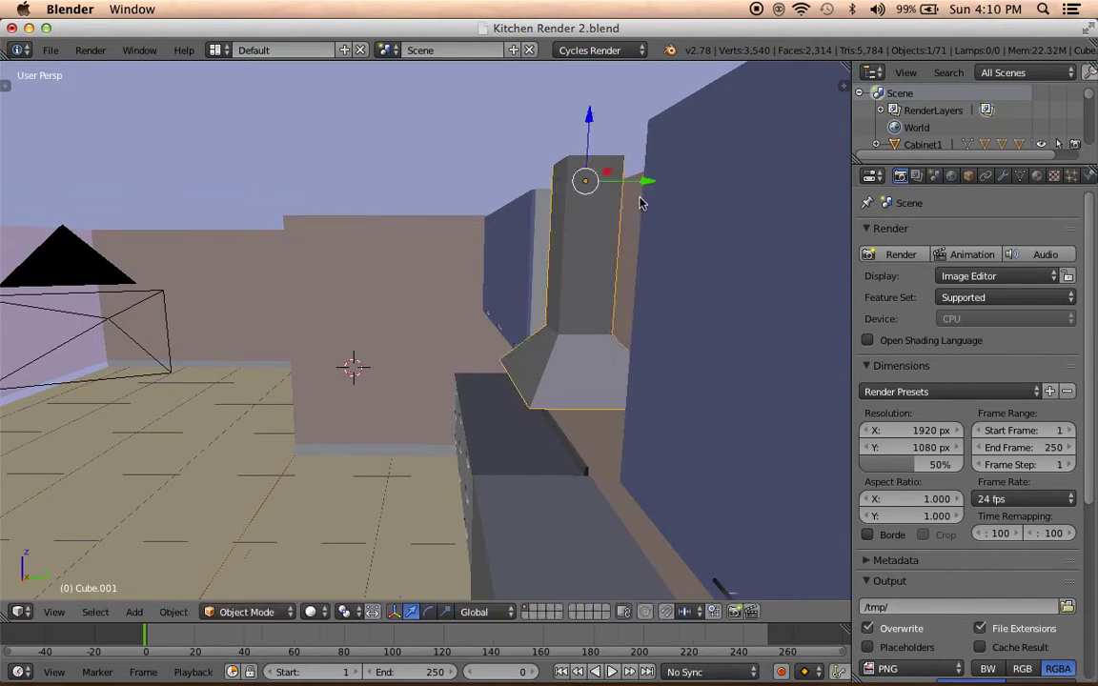
key("Tab")
Select the hood base's corner vertices, starting and cancelling a resize.
right_click(522, 388, "shift")
middle_click_drag(522, 388, 661, 363)
right_click(520, 306, "shift")
mouse_move(520, 305)
middle_mouse_down()
mouse_move(488, 340)
mouse_move(212, 340)
middle_mouse_up()
scroll(274, 412, "up", 3)
mouse_move(289, 409)
middle_mouse_down()
mouse_move(451, 382)
mouse_move(458, 419)
mouse_move(409, 387)
mouse_move(488, 426)
mouse_move(562, 384)
middle_mouse_up()
key("s")
key("Escape")
middle_click_drag(693, 312, 571, 310)
Scale the selected base vertices outward to widen the hood's flared canopy.
key("s")
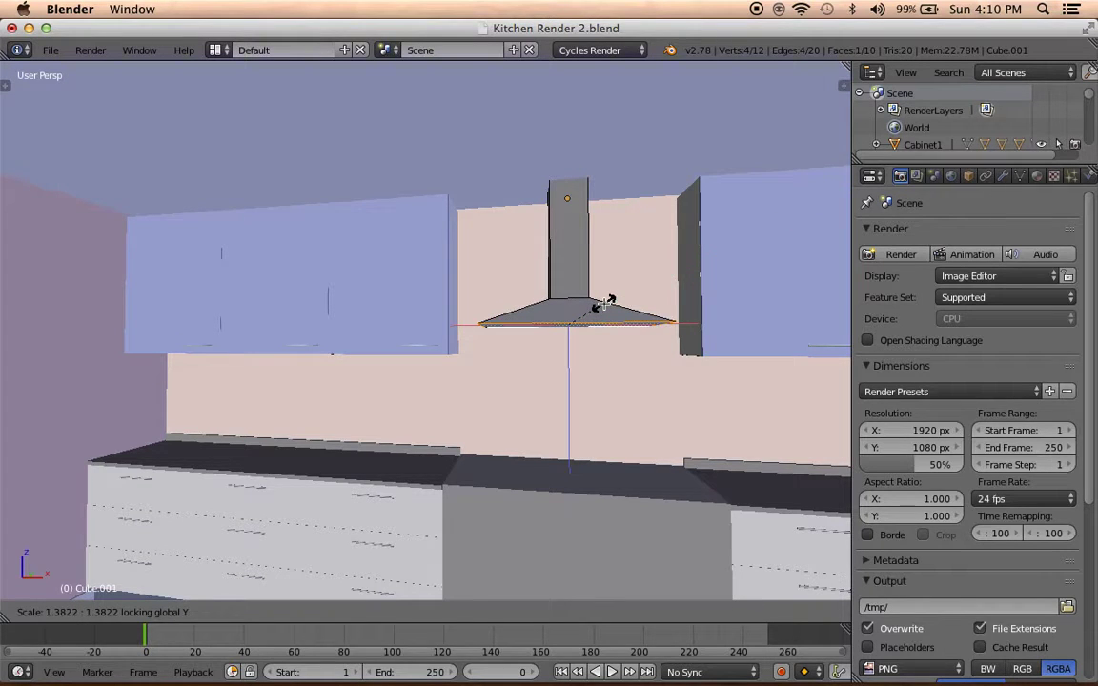
left_click(606, 305)
mouse_move(606, 305)
middle_mouse_down()
mouse_move(464, 316)
mouse_move(496, 305)
mouse_move(564, 331)
mouse_move(343, 354)
mouse_move(490, 363)
middle_mouse_up()
scroll(502, 294, "up", 5)
scroll(477, 314, "down", 6)
Deselect all, return to Object Mode and view the finished hood through the camera.
key("a")
scroll(554, 351, "up", 3)
scroll(557, 306, "down", 3)
key("Tab")
key("KP_Divide")
key("KP_Divide")
key("KP_0")
key("KP_0")
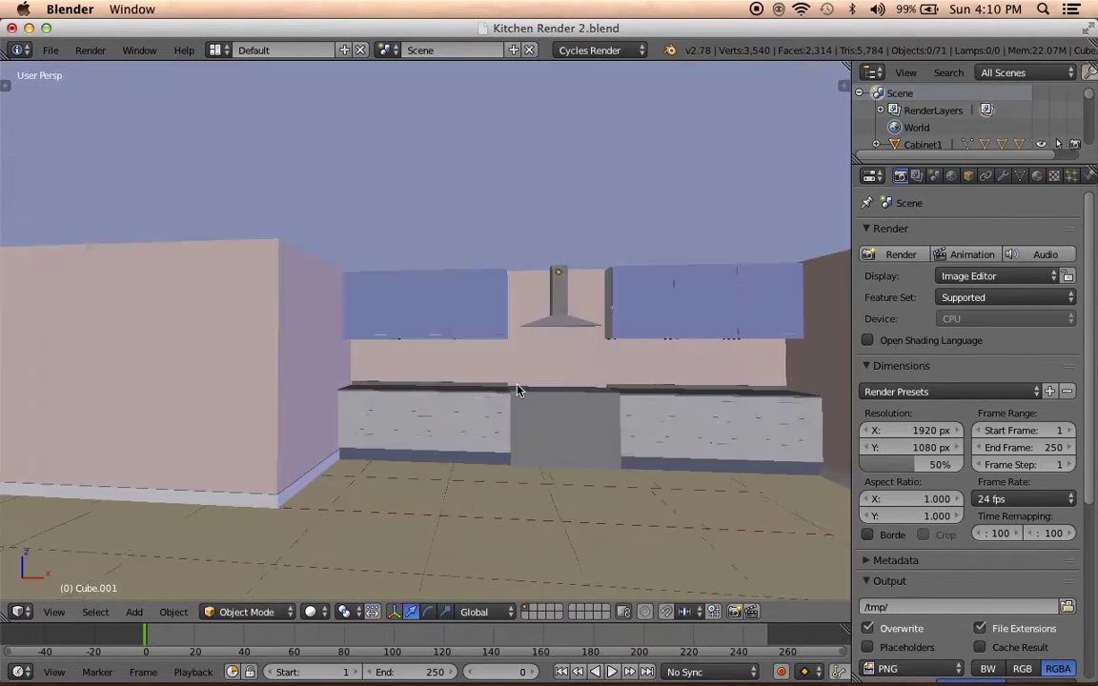
middle_click_drag(518, 389, 608, 428)
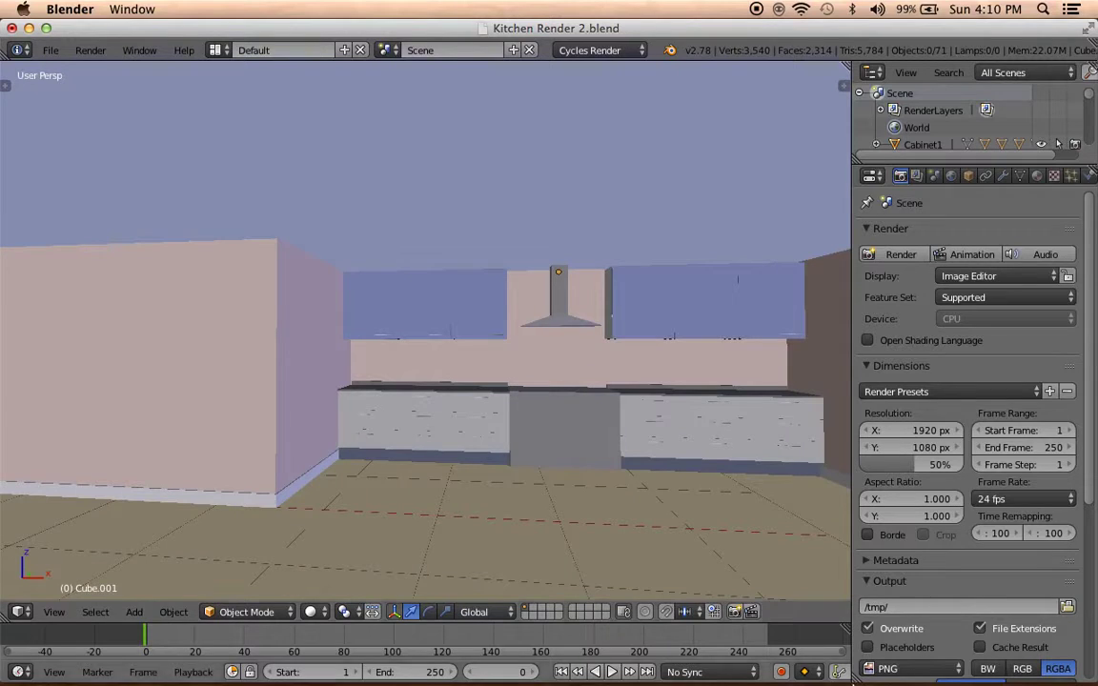
Check the reference photo, then switch to an unused layer to hide the kitchen objects.
mouse_move(886, 683)
left_click(886, 655)
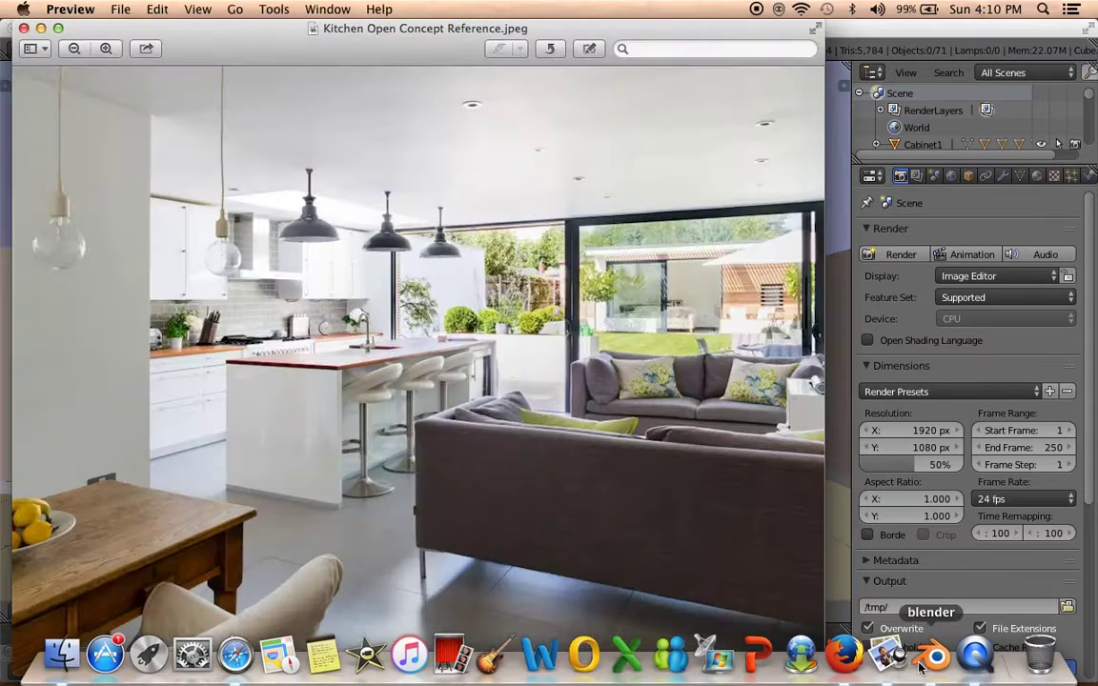
left_click(920, 665)
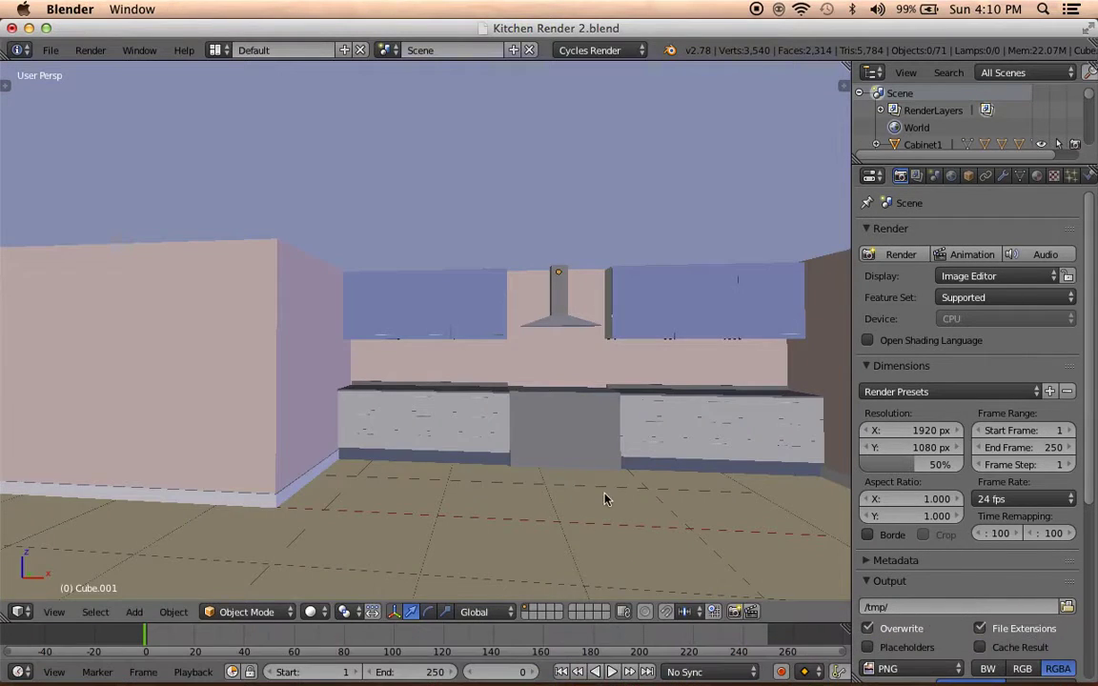
scroll(544, 443, "up", 3)
scroll(528, 388, "up", 4)
scroll(591, 366, "down", 4)
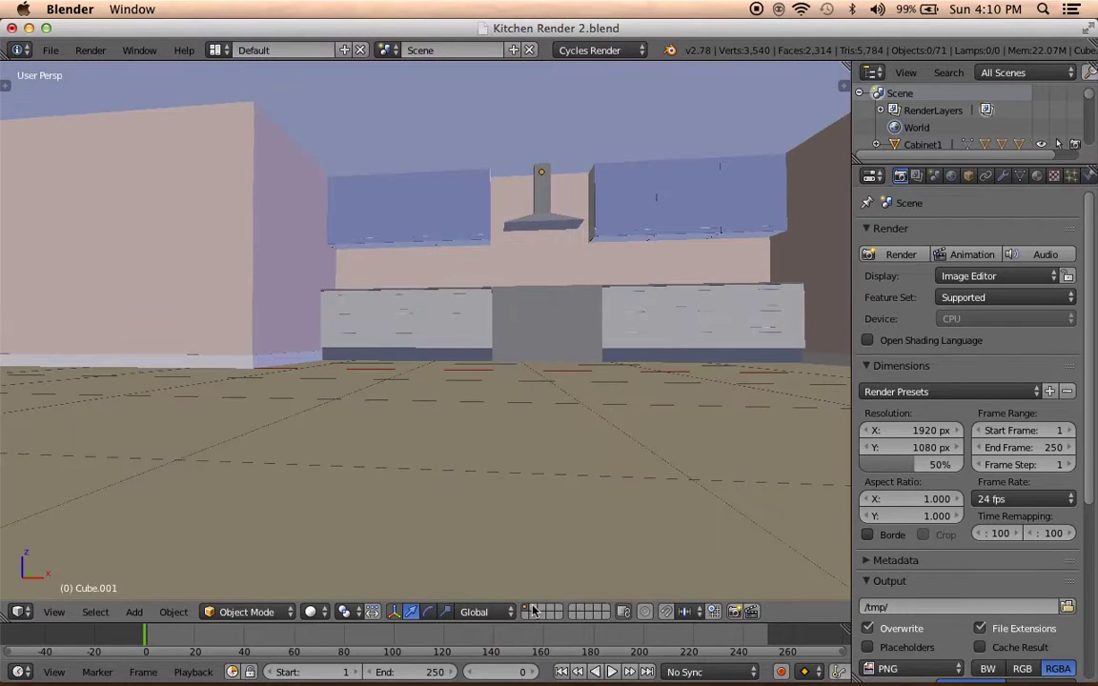
left_click(533, 611)
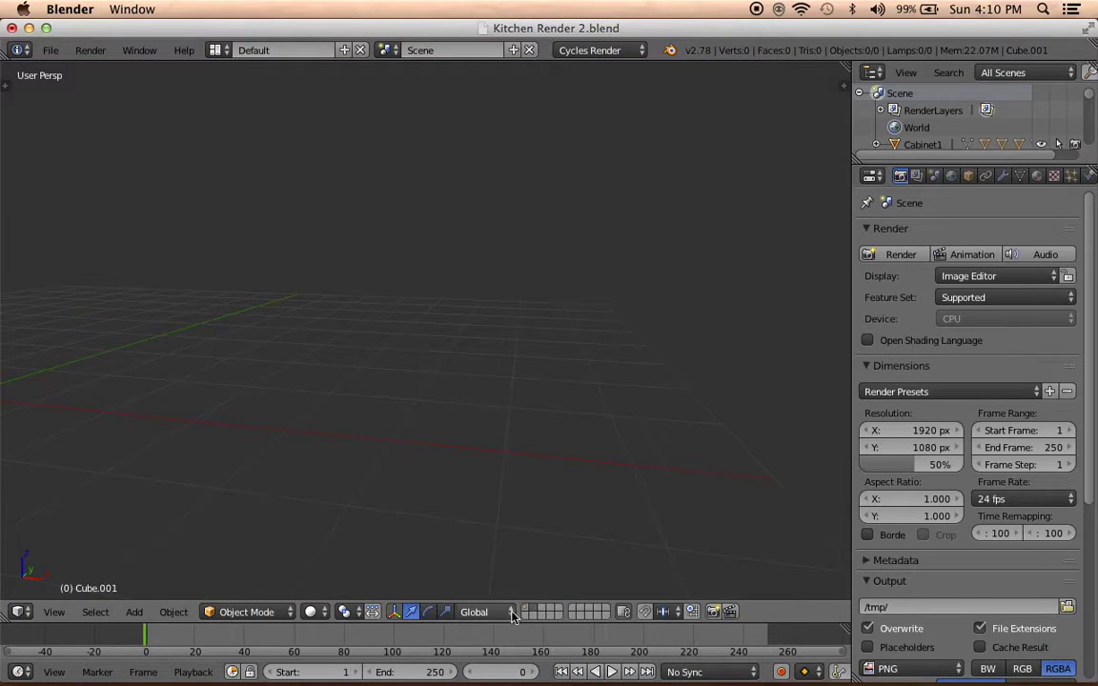
left_click(527, 608)
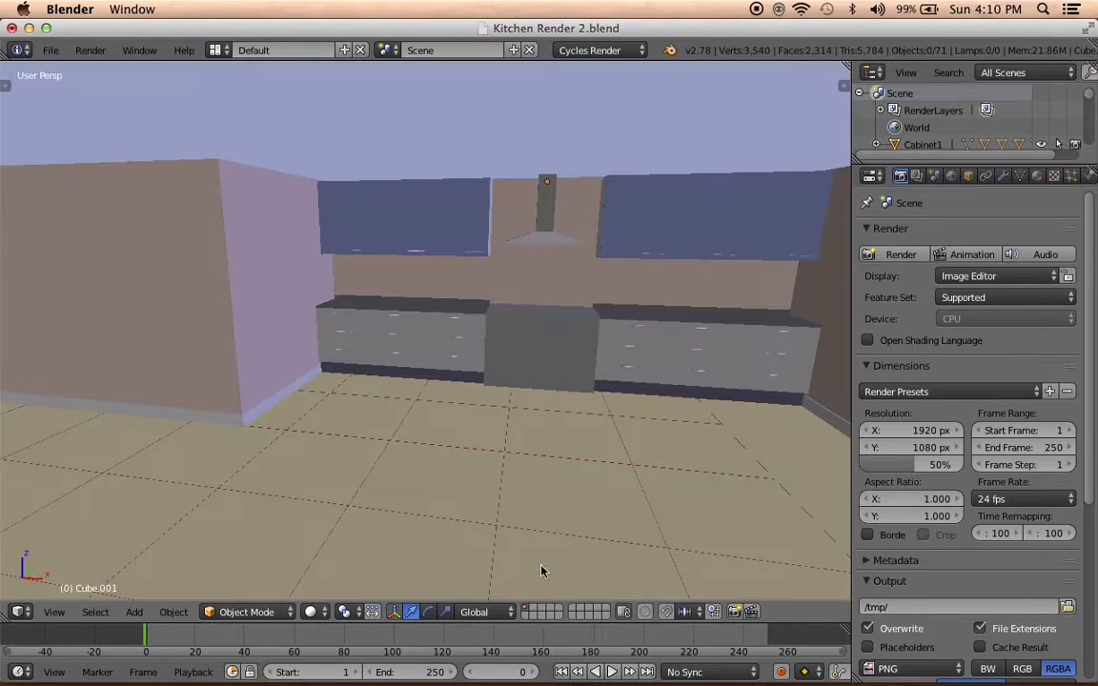
left_click(536, 615)
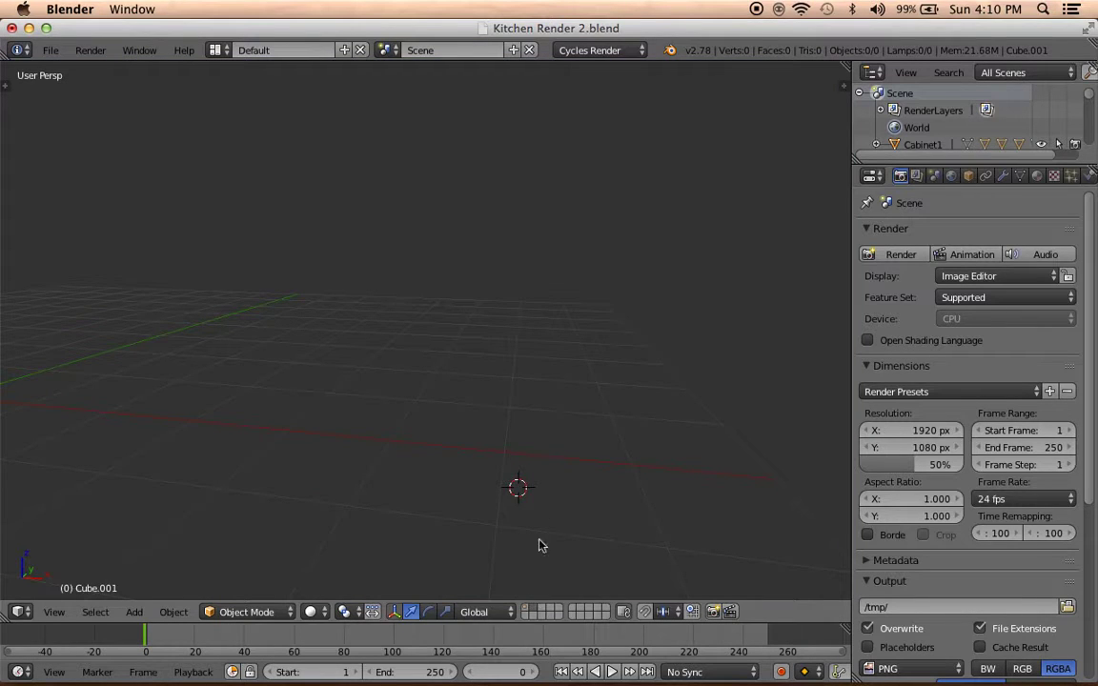
key("shift+a")
Add a first cube and shrink it, then undo back to the plain kitchen scene.
left_click(621, 417)
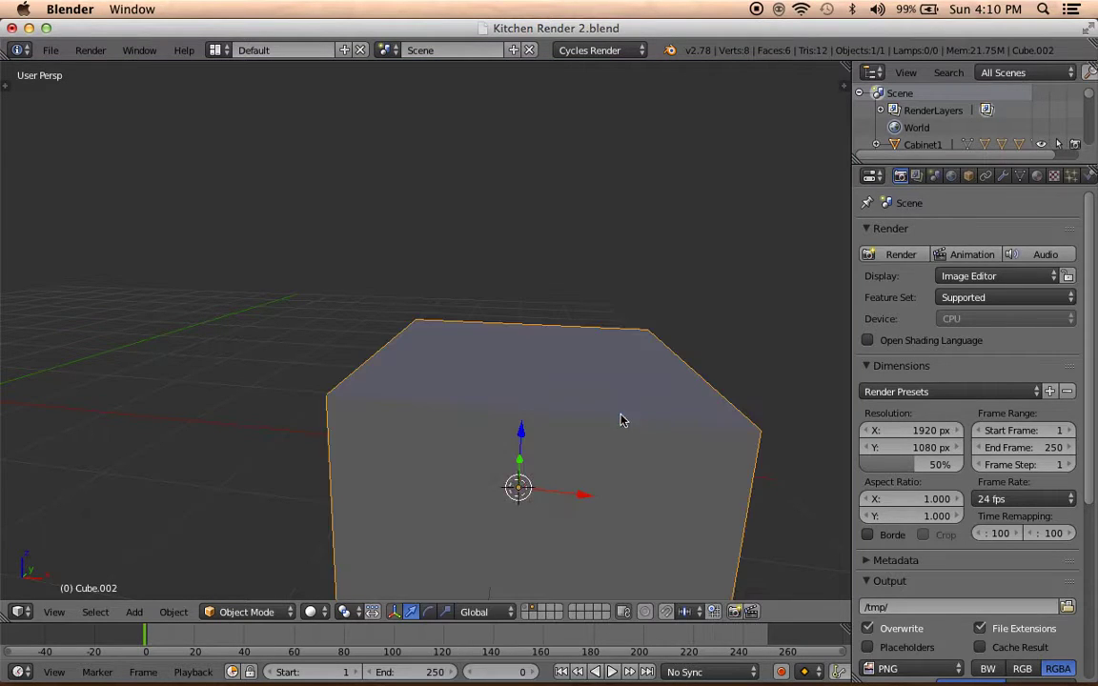
middle_click_drag(559, 371, 456, 455)
scroll(555, 456, "down", 4)
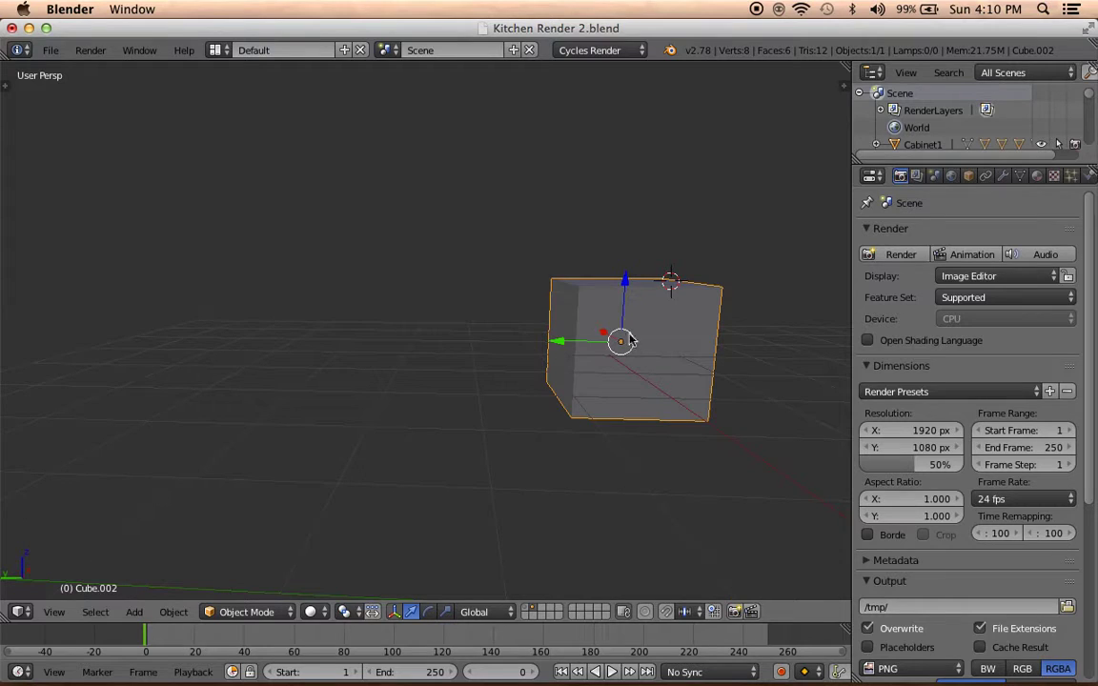
key("KP_5")
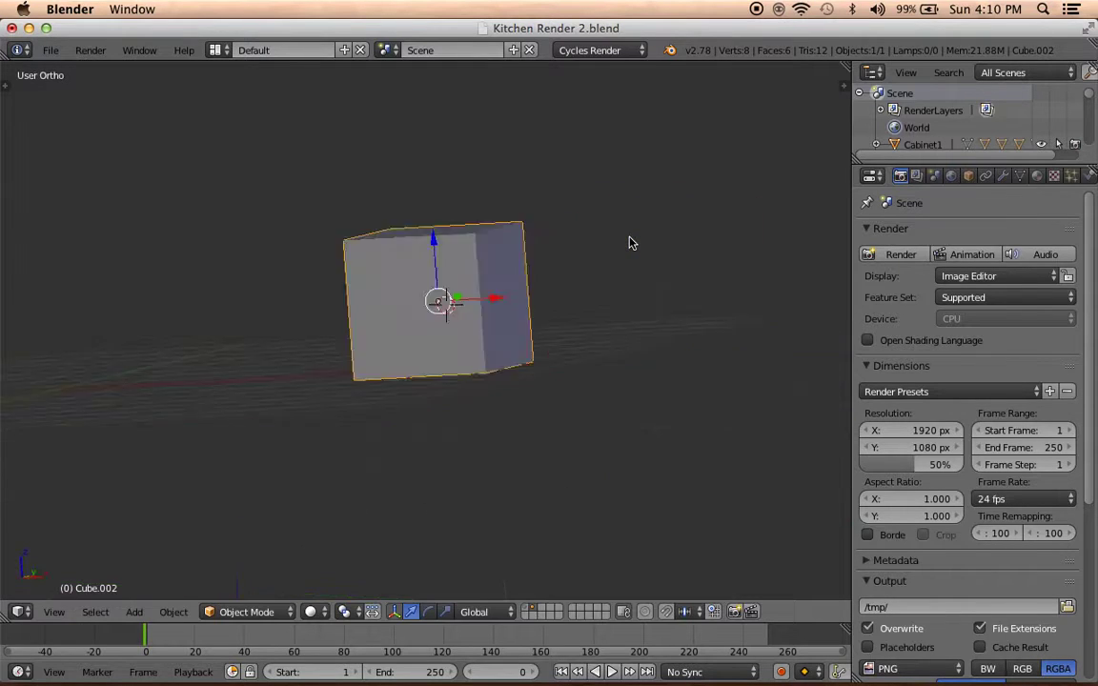
key("KP_1")
key("s")
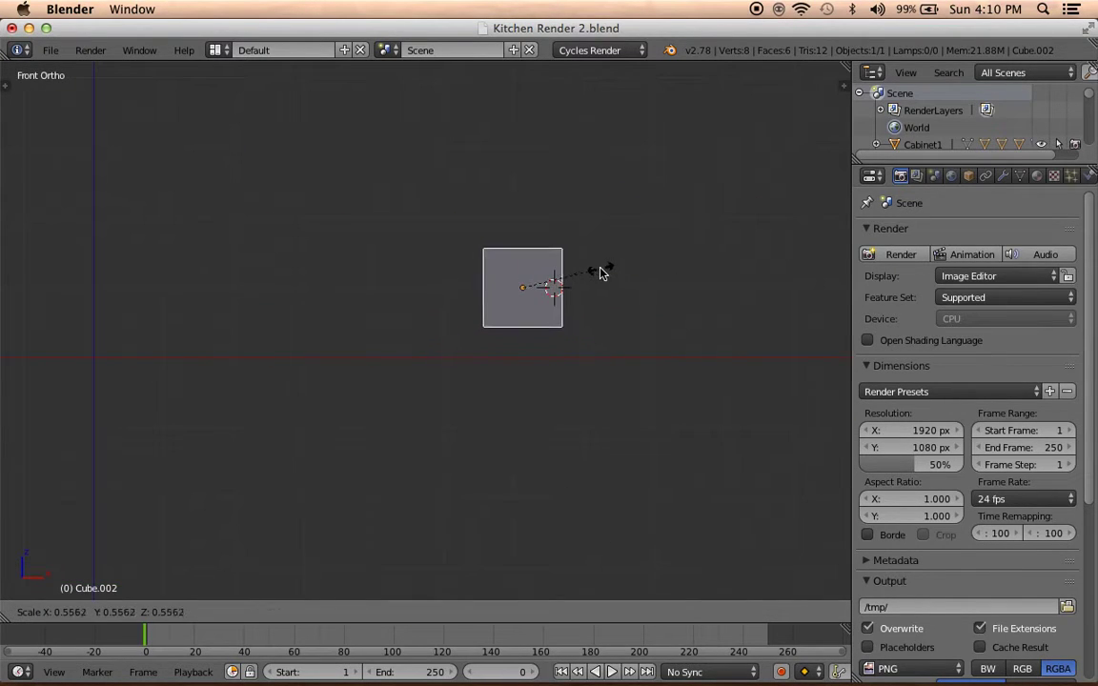
left_click(595, 273)
mouse_move(594, 273)
middle_mouse_down()
mouse_move(569, 370)
mouse_move(580, 393)
mouse_move(580, 372)
mouse_move(519, 351)
mouse_move(522, 360)
middle_mouse_up()
key("ctrl+z")
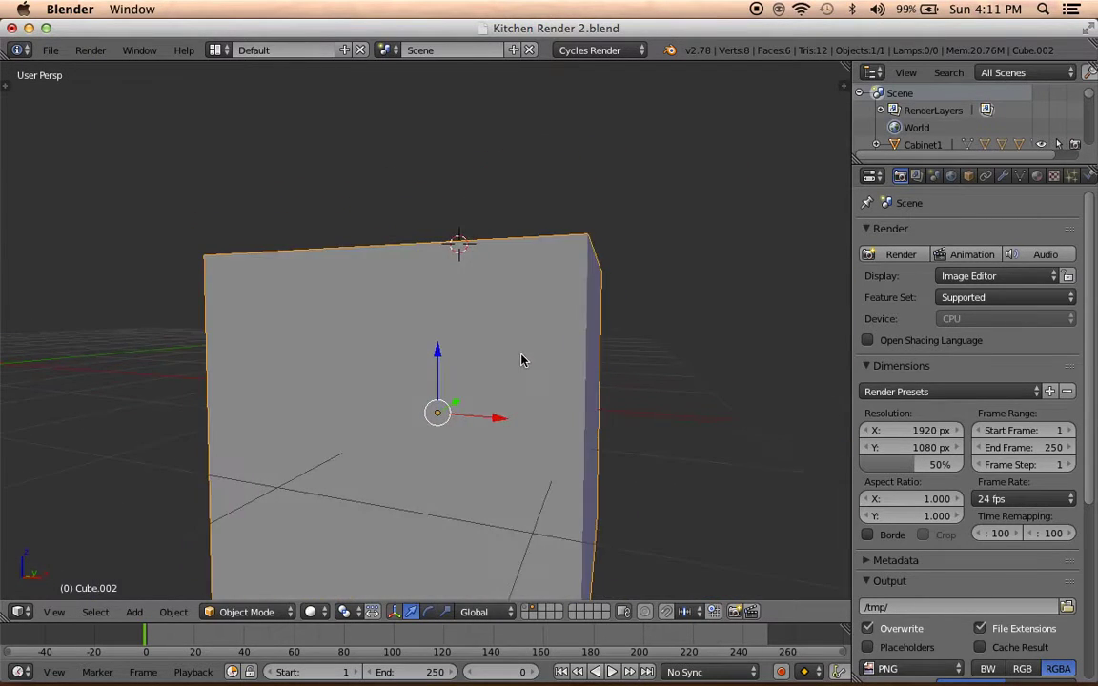
key("ctrl+z")
key("ctrl+z")
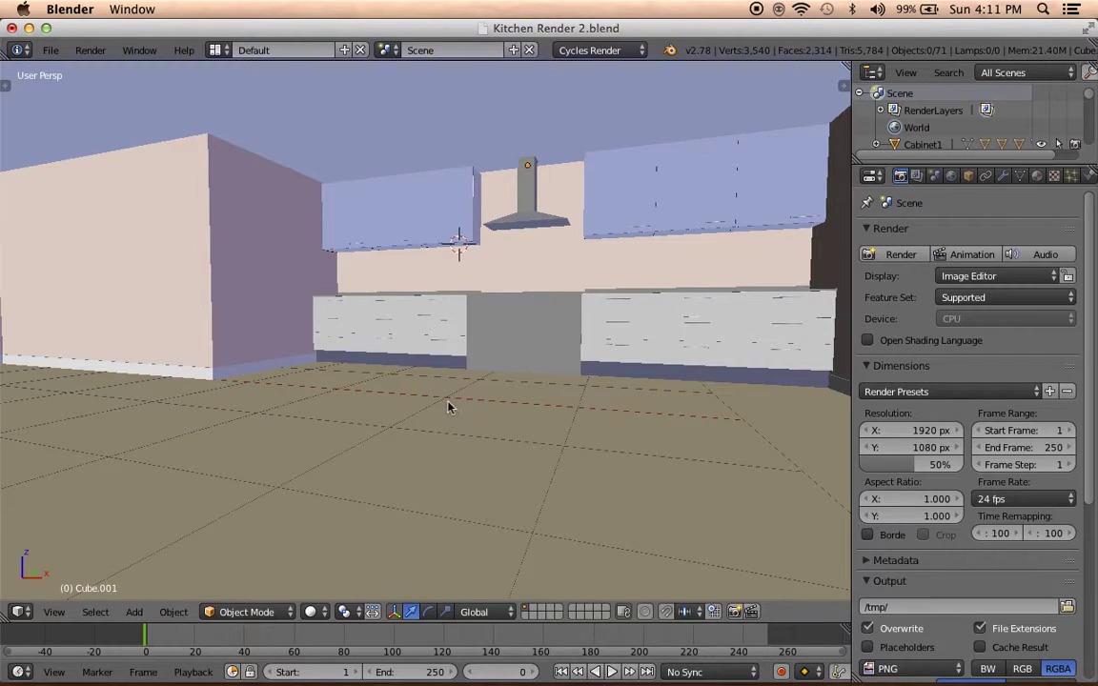
middle_click_drag(448, 408, 469, 476)
key("ctrl+z")
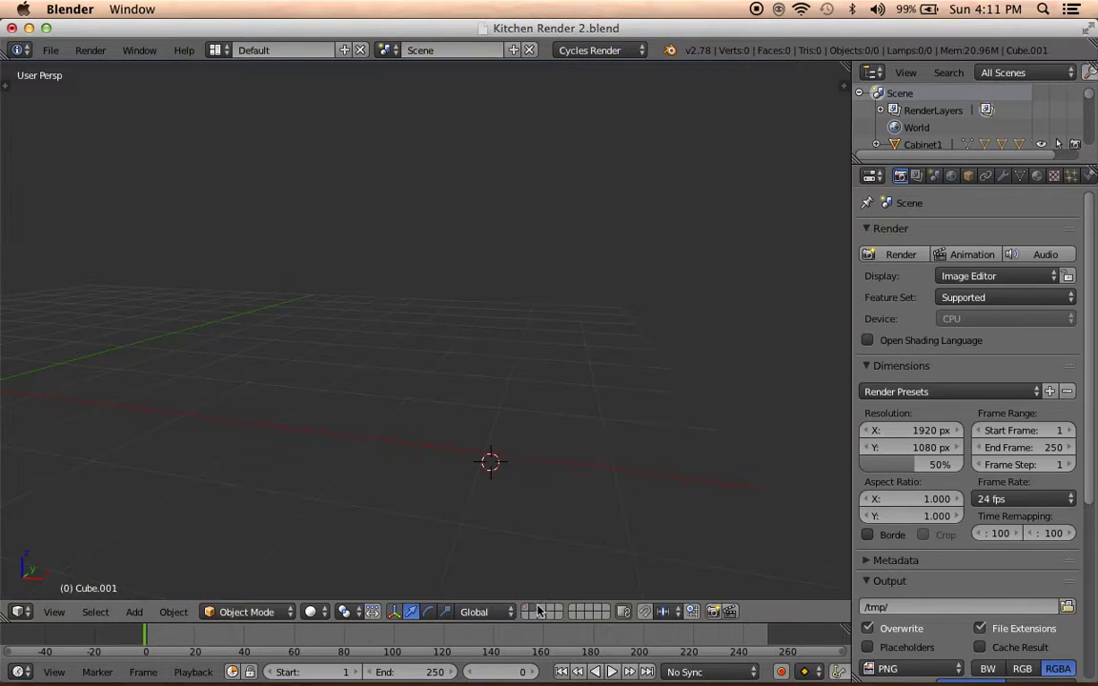
Add a new cube and raise it along Z just above the floor grid.
key("shift+a")
left_click(619, 417)
mouse_move(625, 424)
middle_mouse_down()
mouse_move(510, 479)
mouse_move(588, 477)
mouse_move(710, 368)
middle_mouse_up()
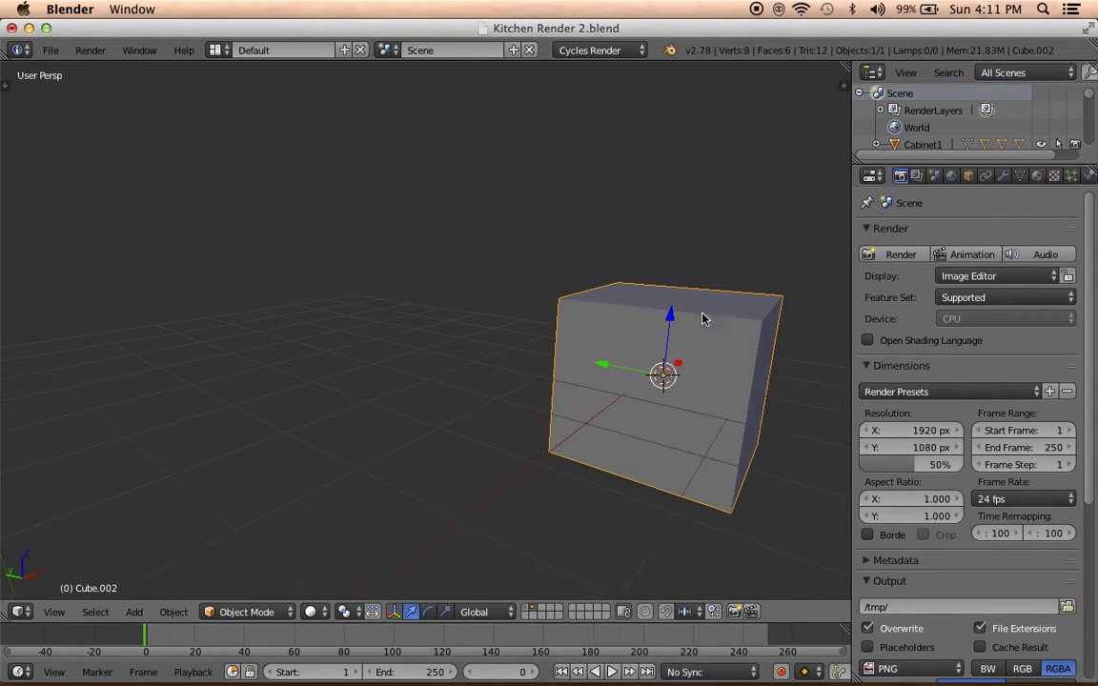
key("g")
key("z")
left_click(679, 271)
Scale the raised cube down, checking it from the front and right views.
middle_click_drag(569, 399, 631, 400)
key("KP_1")
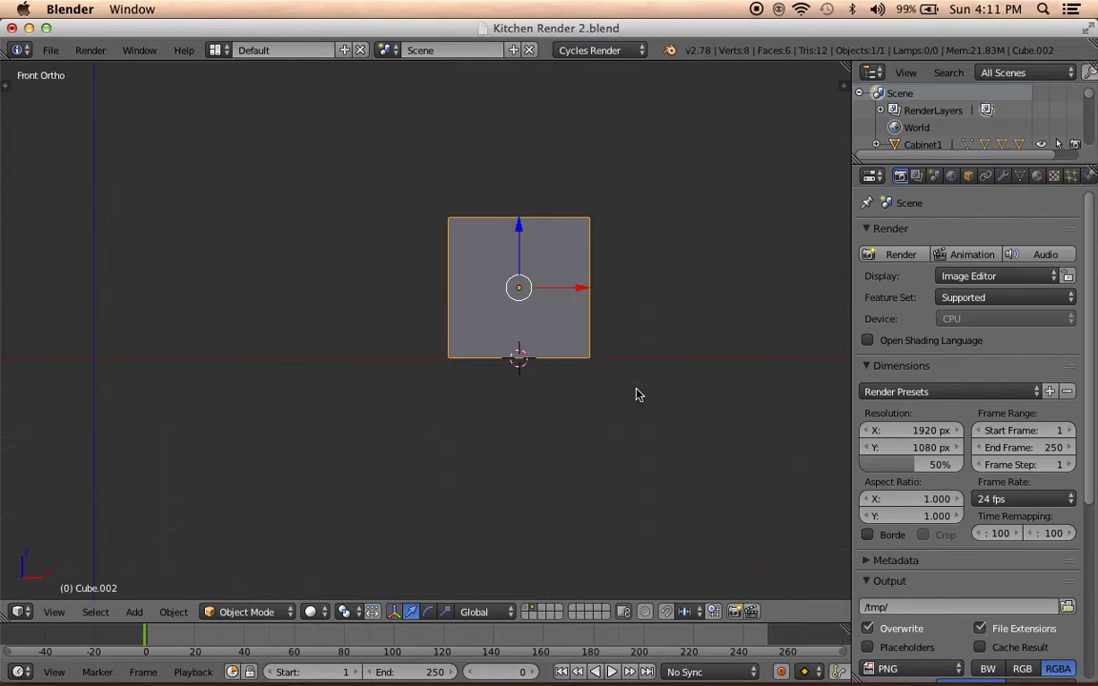
key("s")
left_click(580, 253)
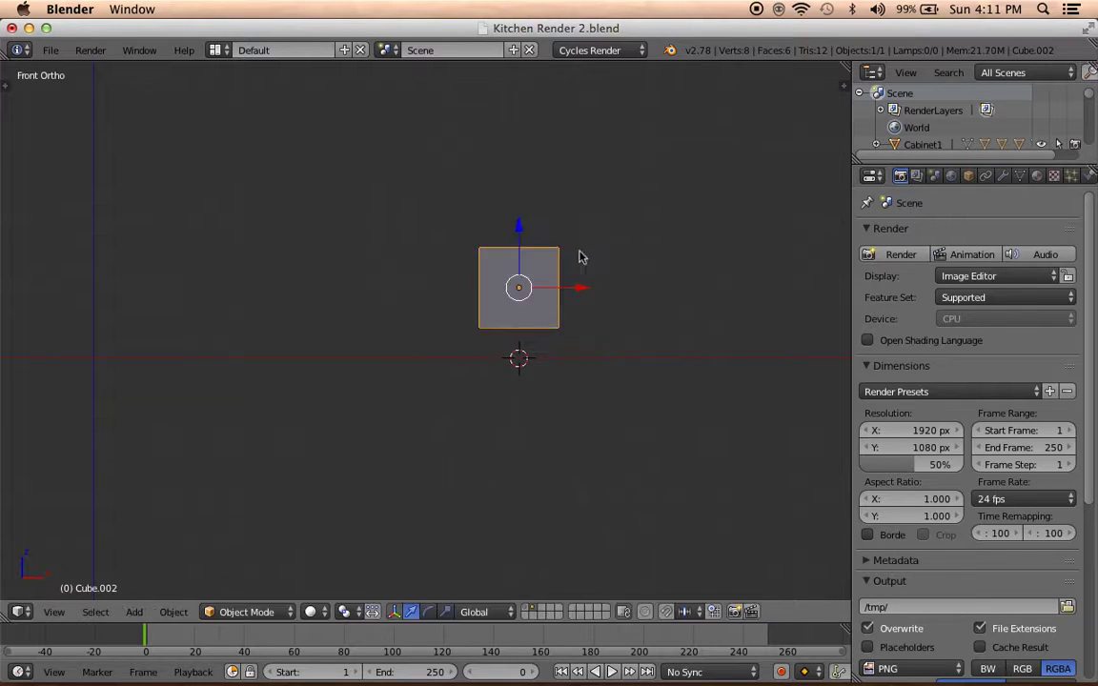
mouse_move(581, 253)
middle_mouse_down()
mouse_move(385, 418)
mouse_move(529, 473)
middle_mouse_up()
key("KP_3")
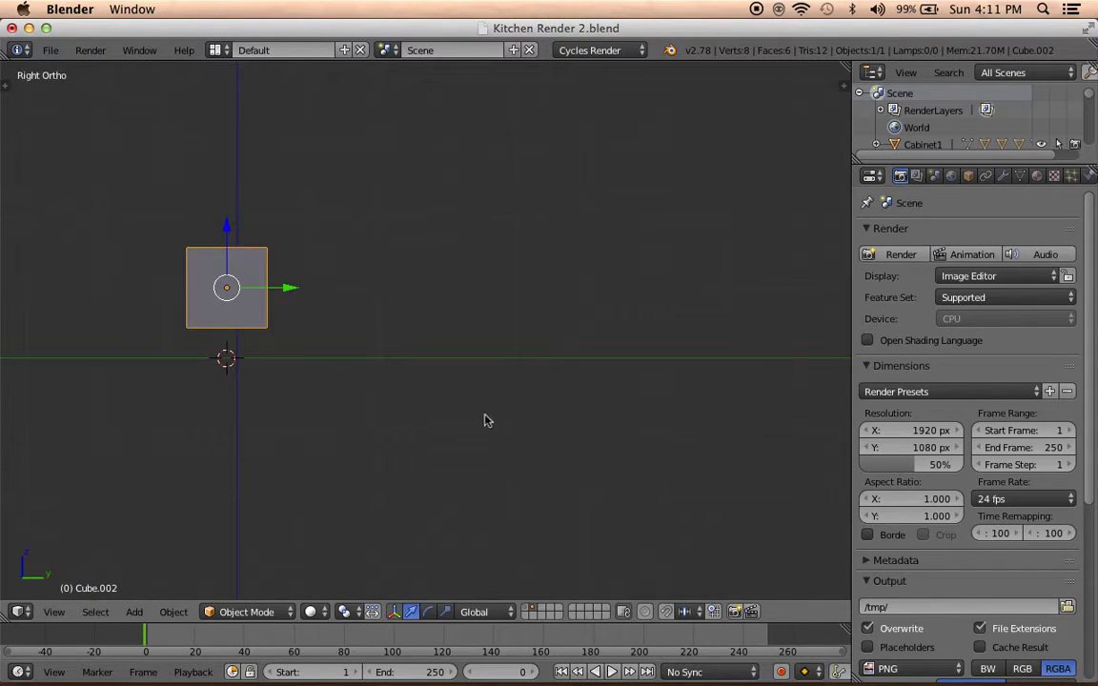
middle_click_drag(488, 422, 280, 505)
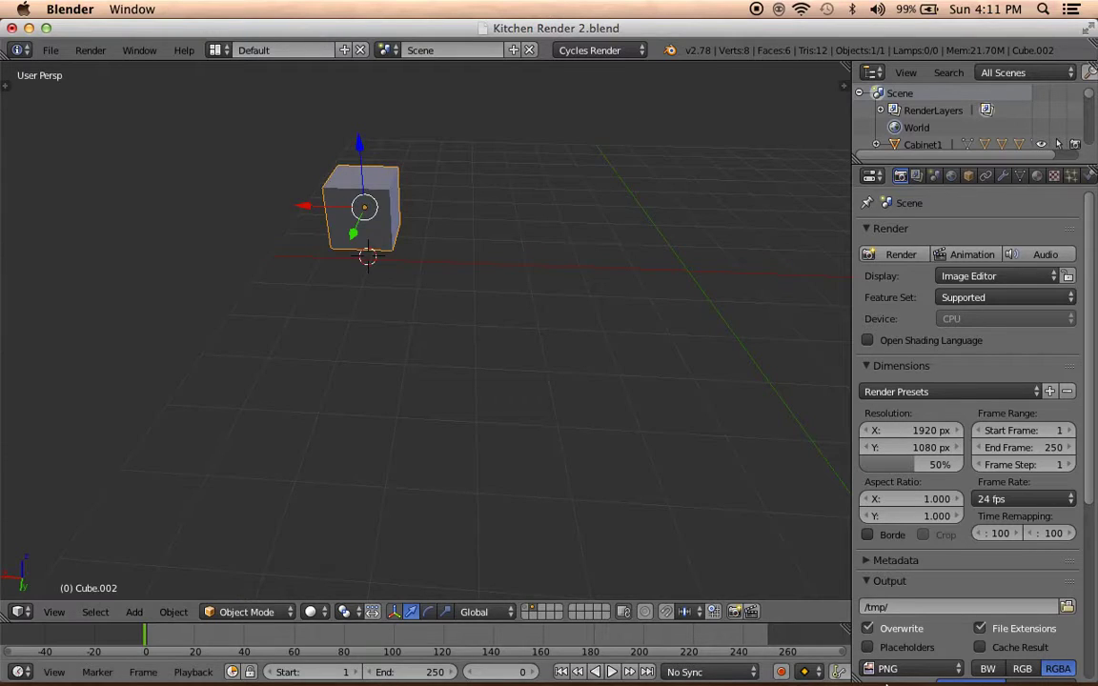
Look at the kitchen reference photo in Preview, then return to Blender.
mouse_move(886, 681)
left_click(889, 657)
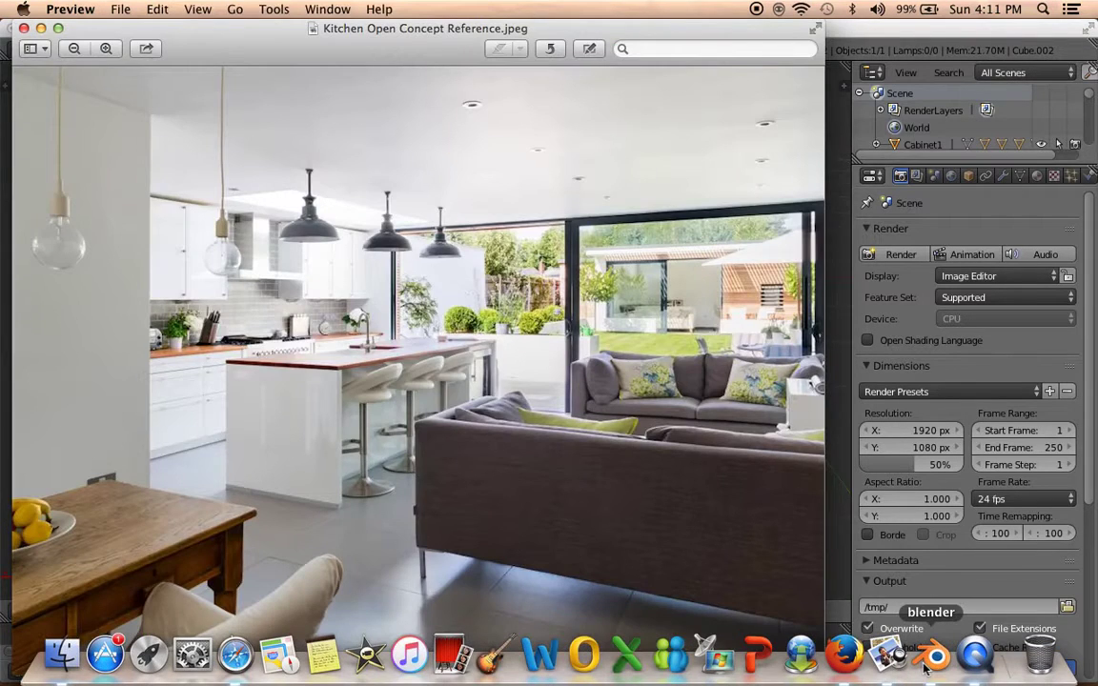
left_click(923, 669)
mouse_move(559, 372)
middle_mouse_down()
mouse_move(407, 287)
mouse_move(312, 304)
mouse_move(370, 434)
mouse_move(426, 437)
mouse_move(522, 385)
middle_mouse_up()
In Edit Mode, select the cube's end faces and stretch it lengthwise along Y.
key("Tab")
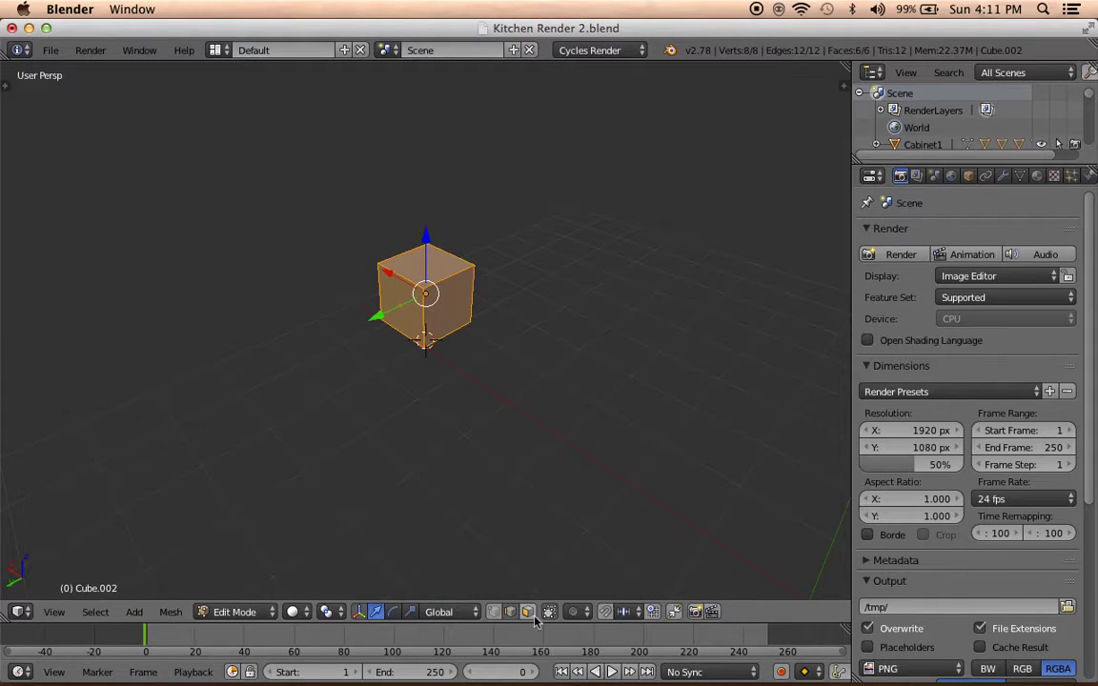
right_click(410, 299, "alt+shift")
mouse_move(410, 299)
middle_mouse_down()
mouse_move(357, 372)
mouse_move(421, 409)
mouse_move(503, 338)
mouse_move(469, 418)
mouse_move(549, 416)
middle_mouse_up()
key("s")
key("y")
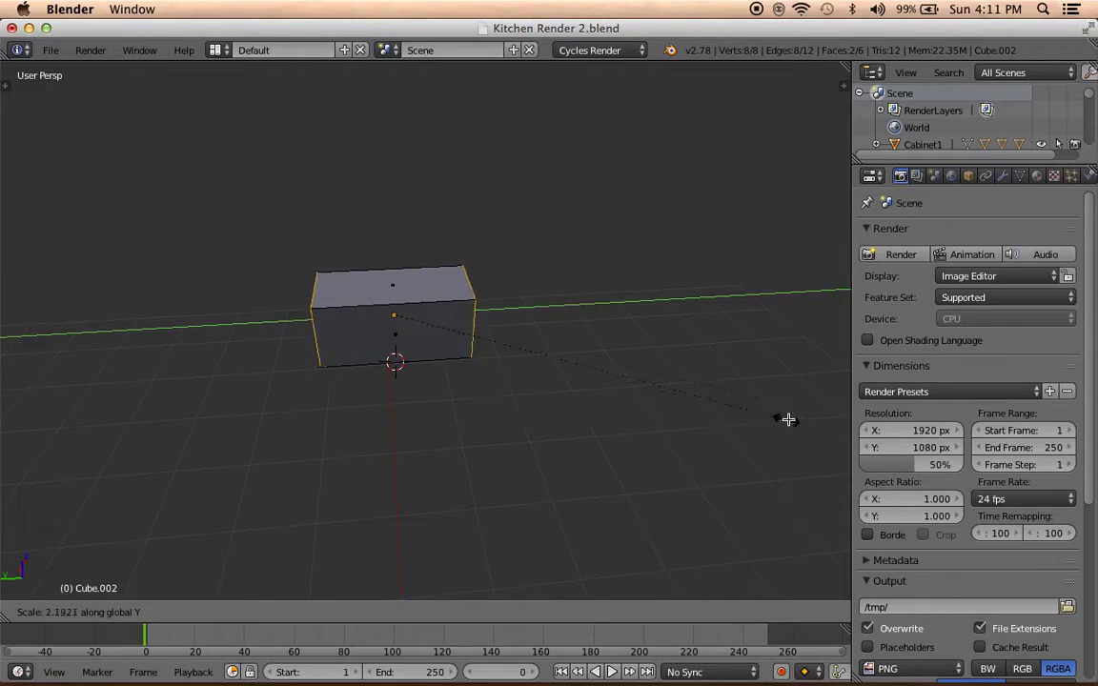
left_click(223, 397)
Narrow the box along X, then add its left end face to the selection.
mouse_move(421, 334)
middle_mouse_down()
mouse_move(484, 431)
mouse_move(546, 385)
middle_mouse_up()
key("s")
key("x")
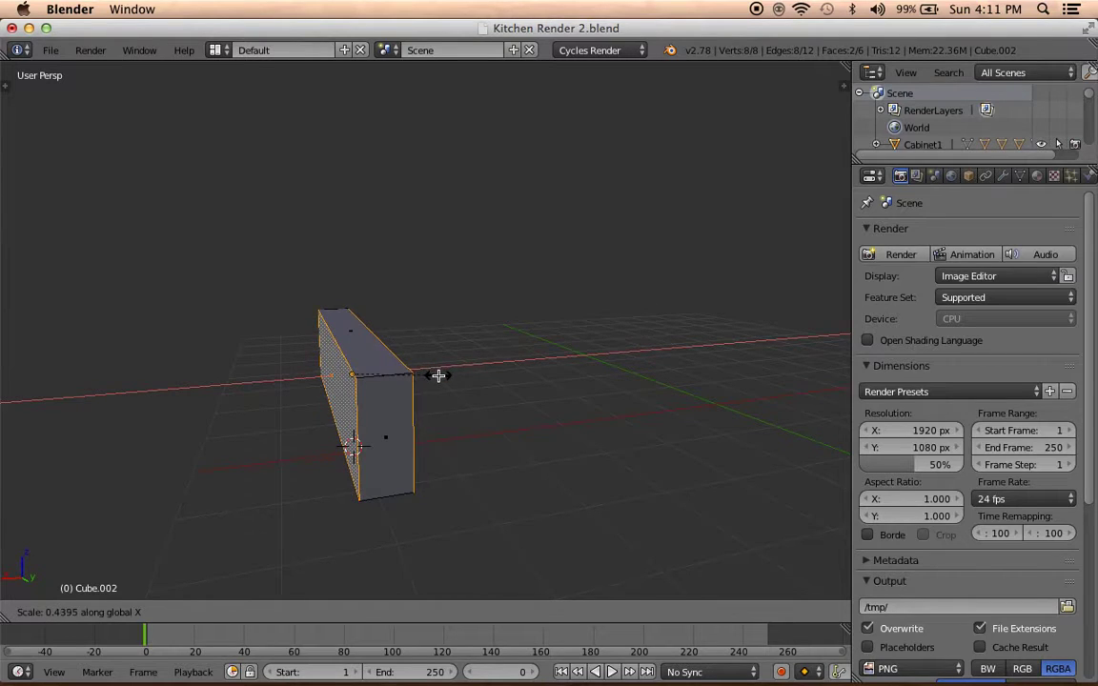
left_click(438, 375)
mouse_move(380, 412)
middle_mouse_down()
mouse_move(558, 438)
mouse_move(333, 401)
middle_mouse_up()
right_click(336, 400, "shift")
Set the pivot to Median Point and extrude both end faces, pulling them inward.
left_click(292, 614)
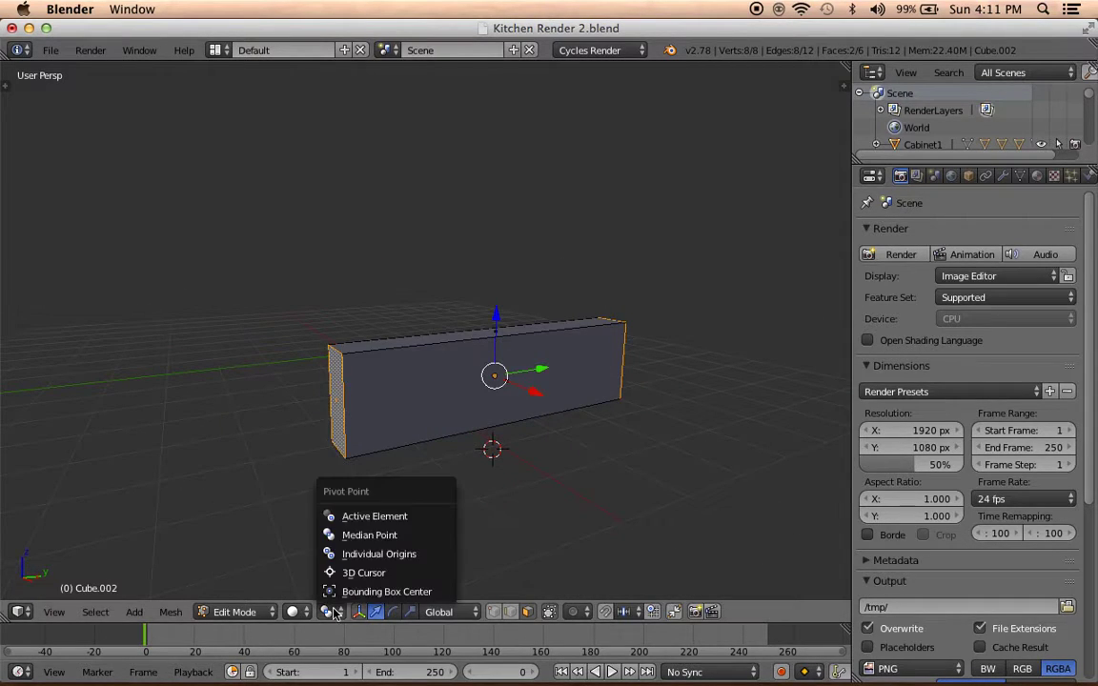
left_click(326, 531)
middle_click_drag(378, 540, 460, 514)
key("e")
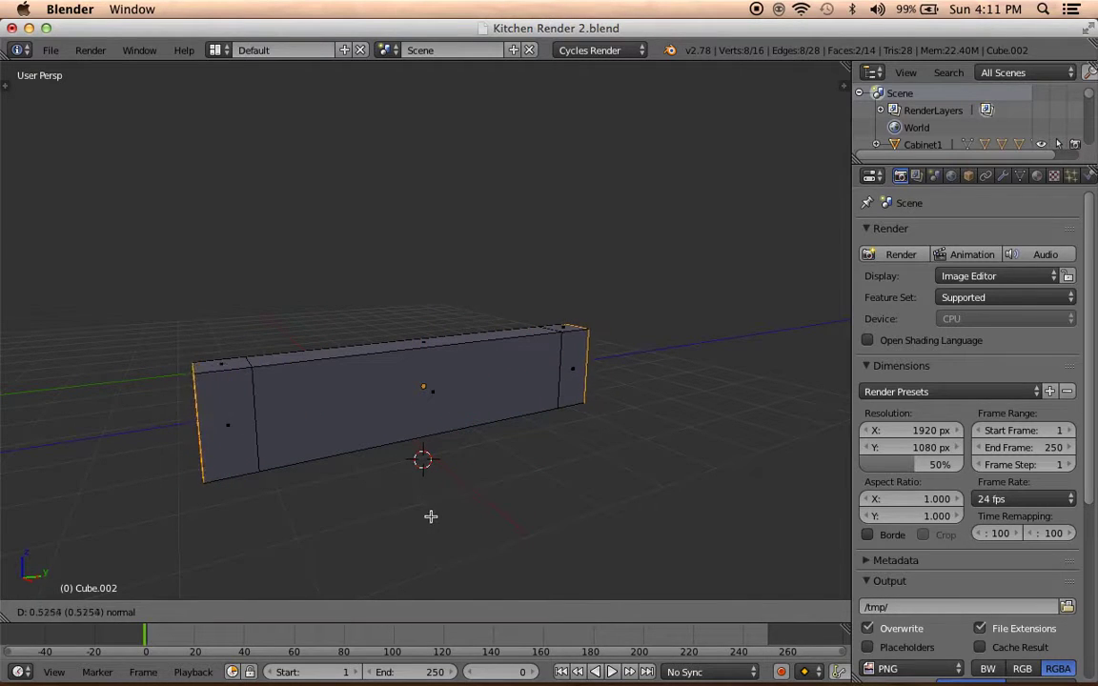
left_click(445, 515)
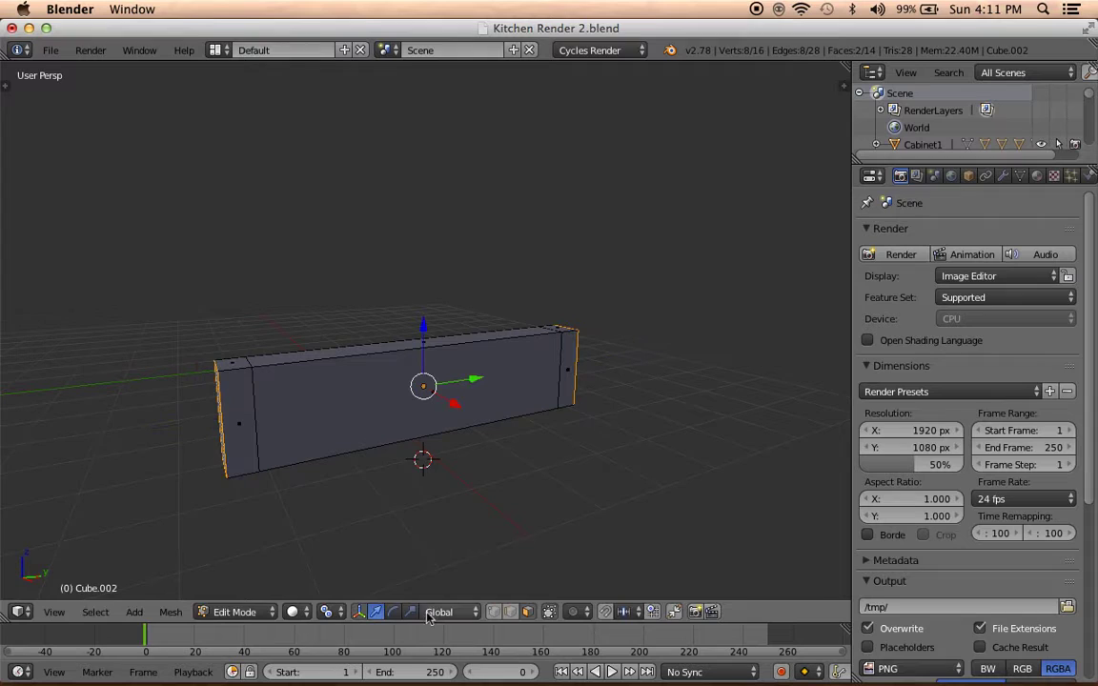
Select the left and right end pieces of the box as linked geometry.
left_click(329, 613)
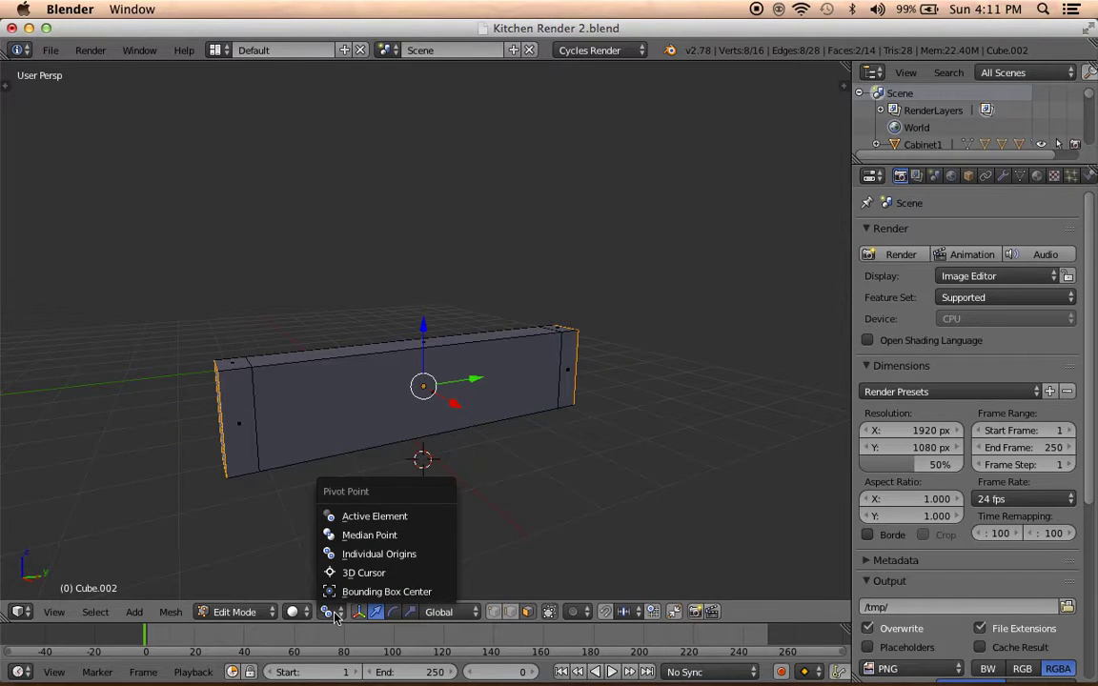
right_click(252, 460)
key("ctrl+l")
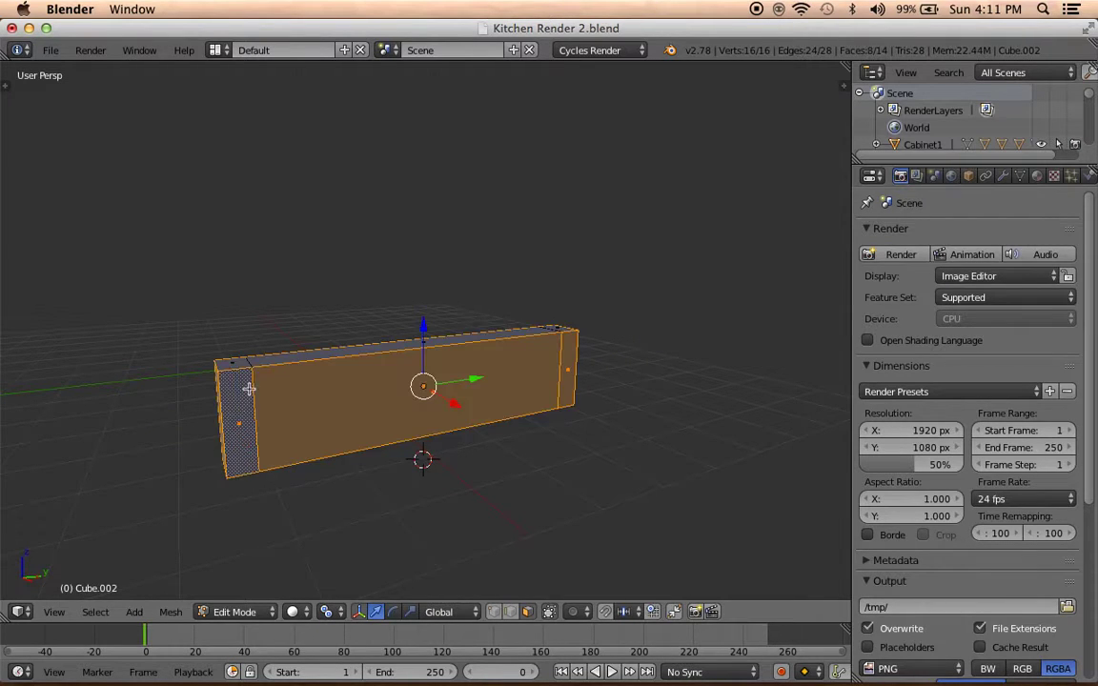
right_click(243, 371)
key("l")
middle_click_drag(586, 412, 499, 416)
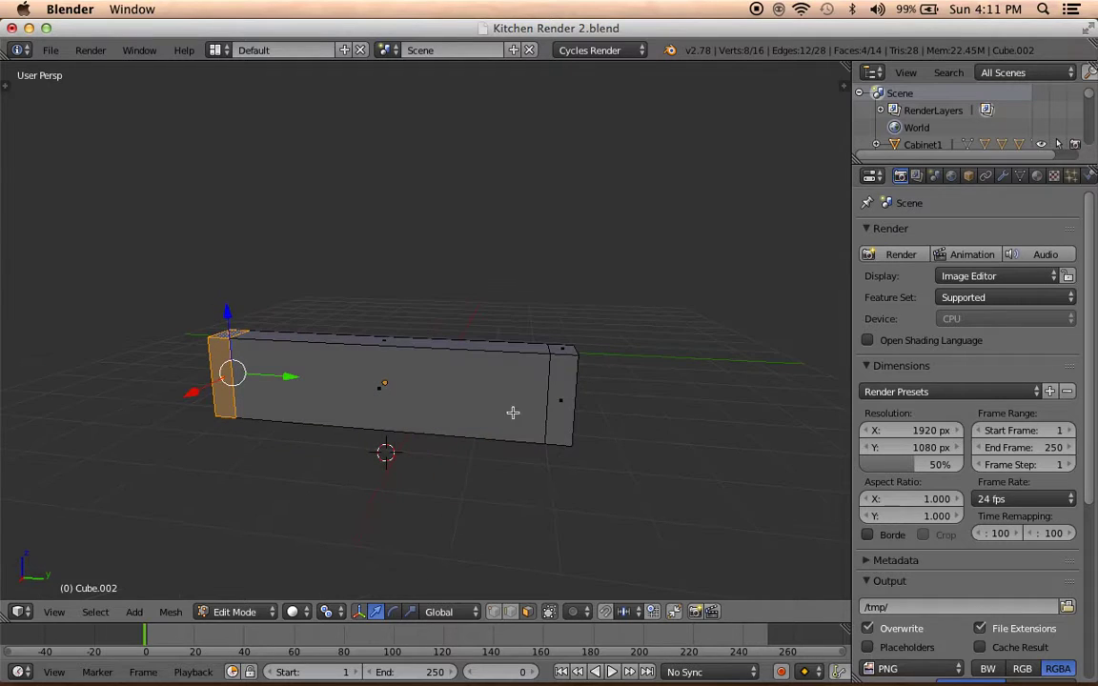
key("l")
mouse_move(405, 420)
middle_mouse_down()
mouse_move(448, 460)
mouse_move(516, 465)
middle_mouse_up()
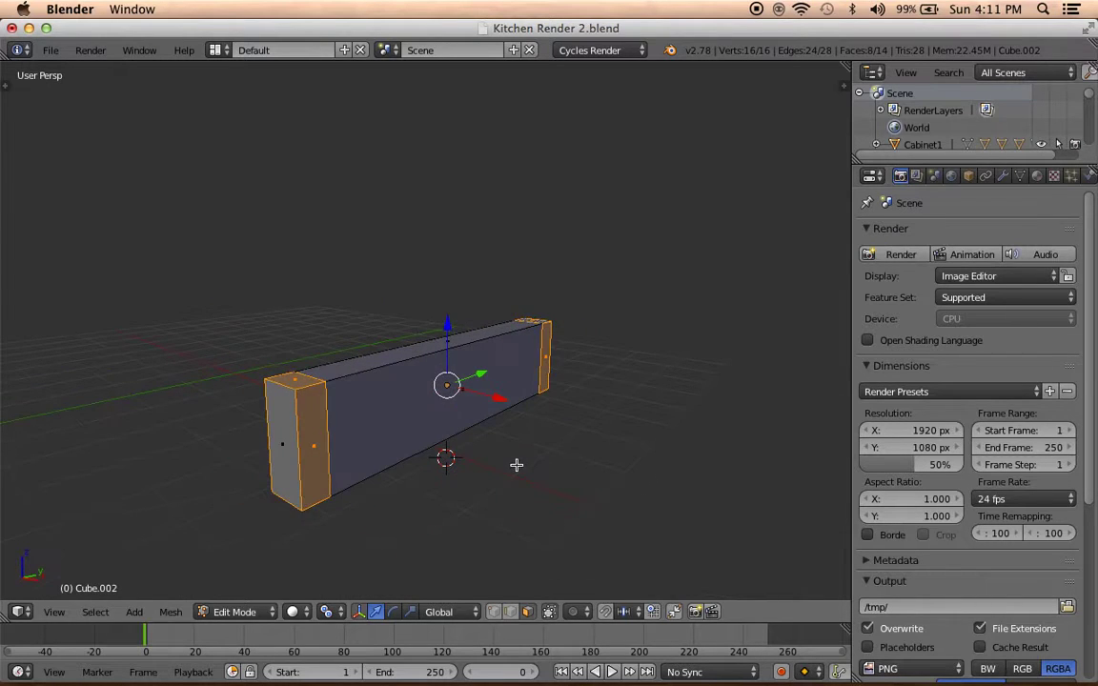
Undo the accidental extrusion and select the box's two end caps.
right_click(591, 448)
key("ctrl+z")
right_click(313, 445)
right_click(295, 379, "shift")
middle_click_drag(295, 379, 373, 386)
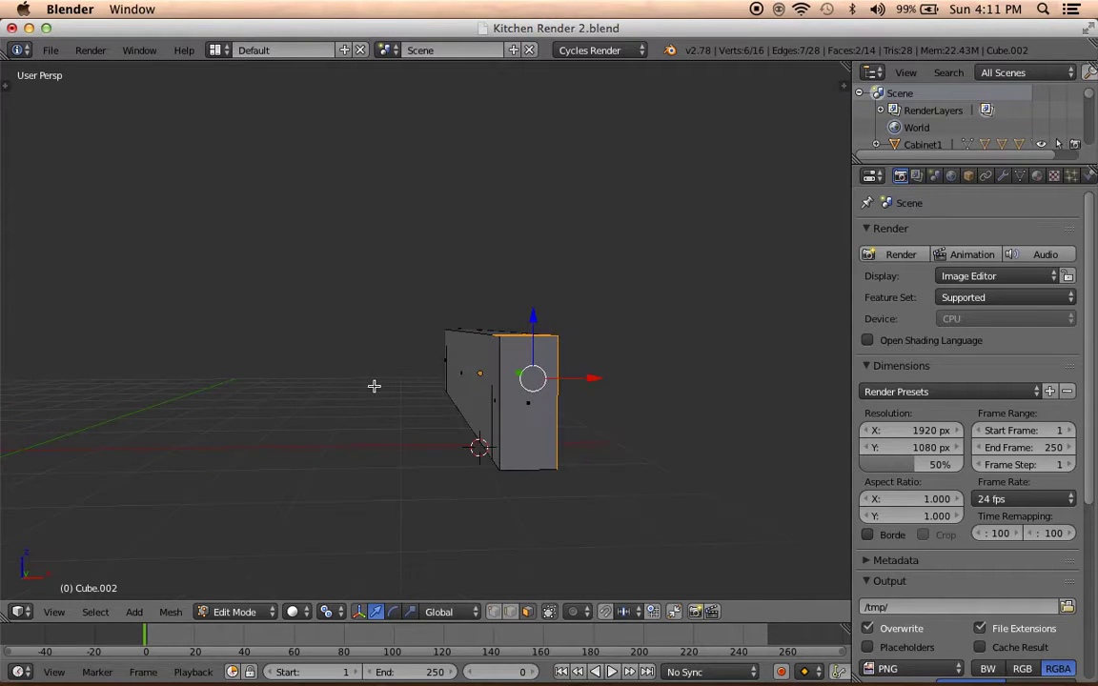
right_click(495, 373, "shift")
middle_click_drag(510, 459, 524, 398)
key("g")
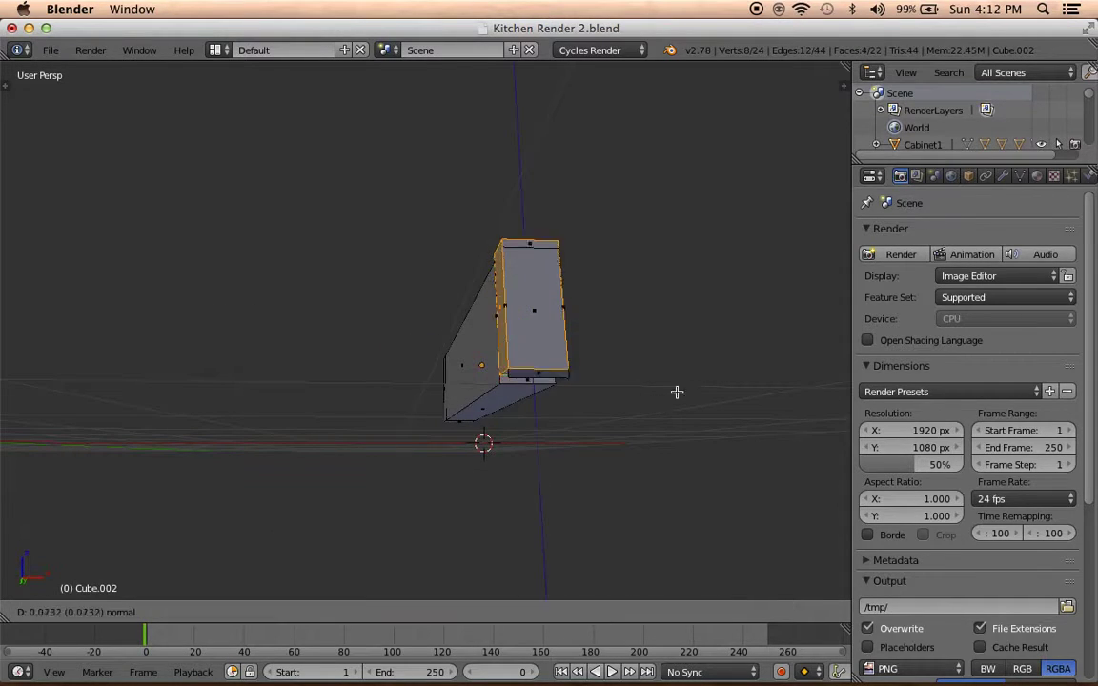
right_click(654, 461)
mouse_move(655, 461)
middle_mouse_down()
mouse_move(519, 519)
mouse_move(431, 397)
middle_mouse_up()
right_click(551, 391, "shift")
mouse_move(551, 390)
middle_mouse_down()
mouse_move(541, 446)
mouse_move(532, 443)
mouse_move(588, 410)
middle_mouse_up()
Extrude the end caps outward into separate end sections.
key("e")
key("Escape")
key("ctrl+z")
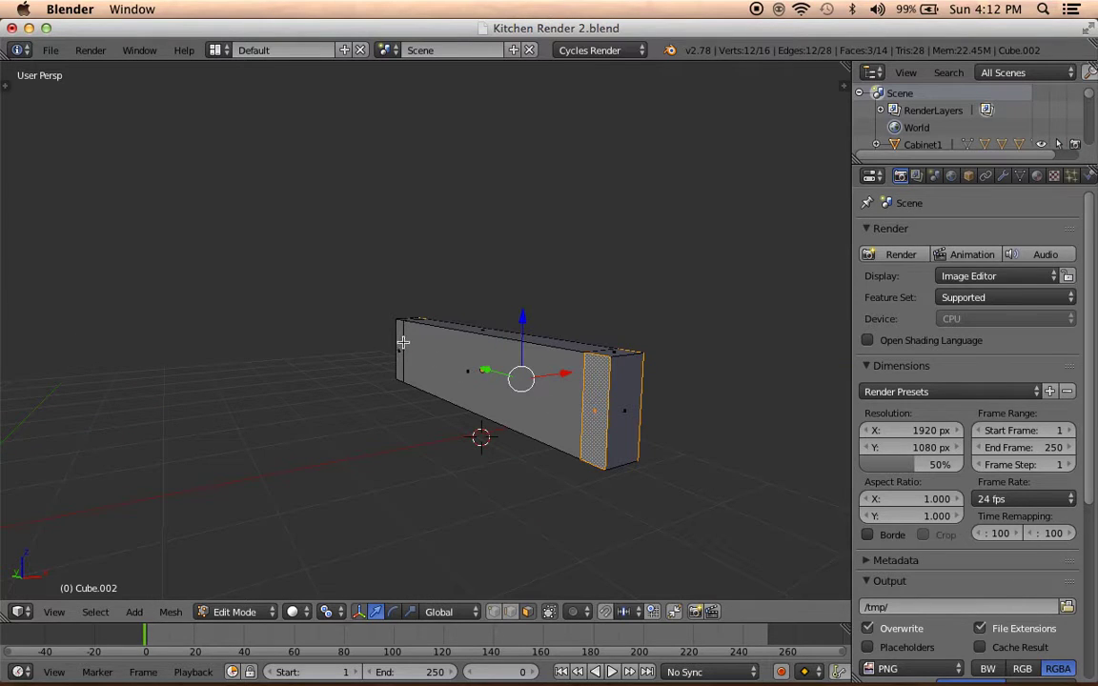
key("e")
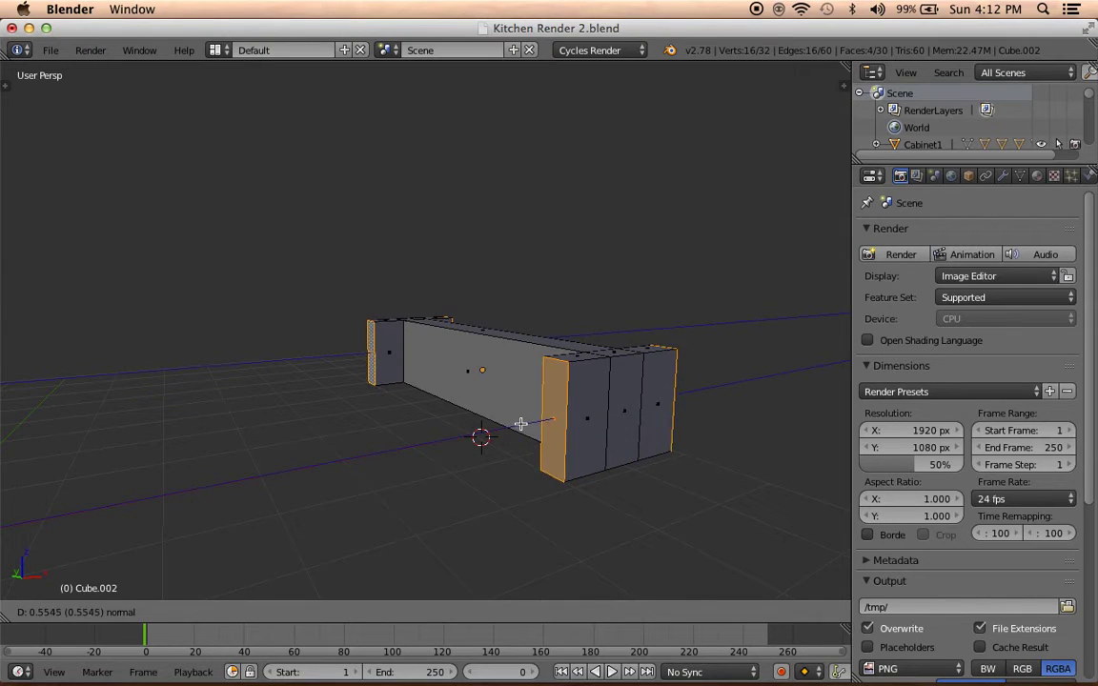
left_click(514, 422)
mouse_move(503, 429)
middle_mouse_down()
mouse_move(515, 498)
mouse_move(723, 468)
mouse_move(220, 393)
middle_mouse_up()
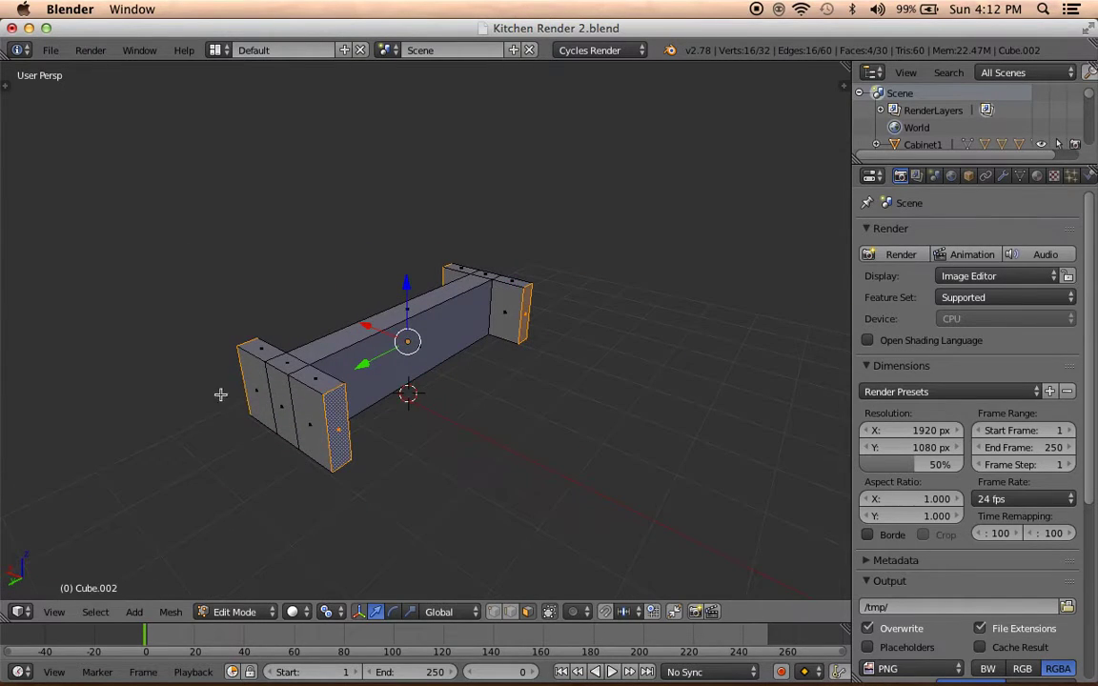
Select the top faces of both end pieces and raise them along Z above the slab.
right_click(303, 374)
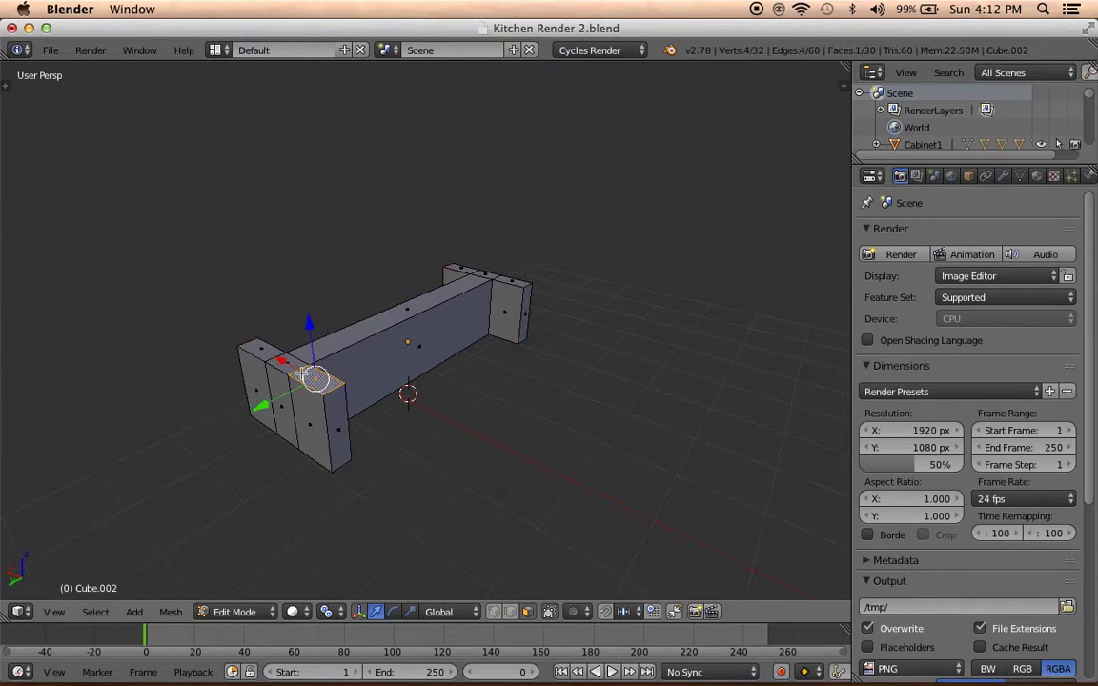
right_click(260, 348, "shift")
left_click(278, 310)
right_click(282, 282)
right_click(509, 278, "shift")
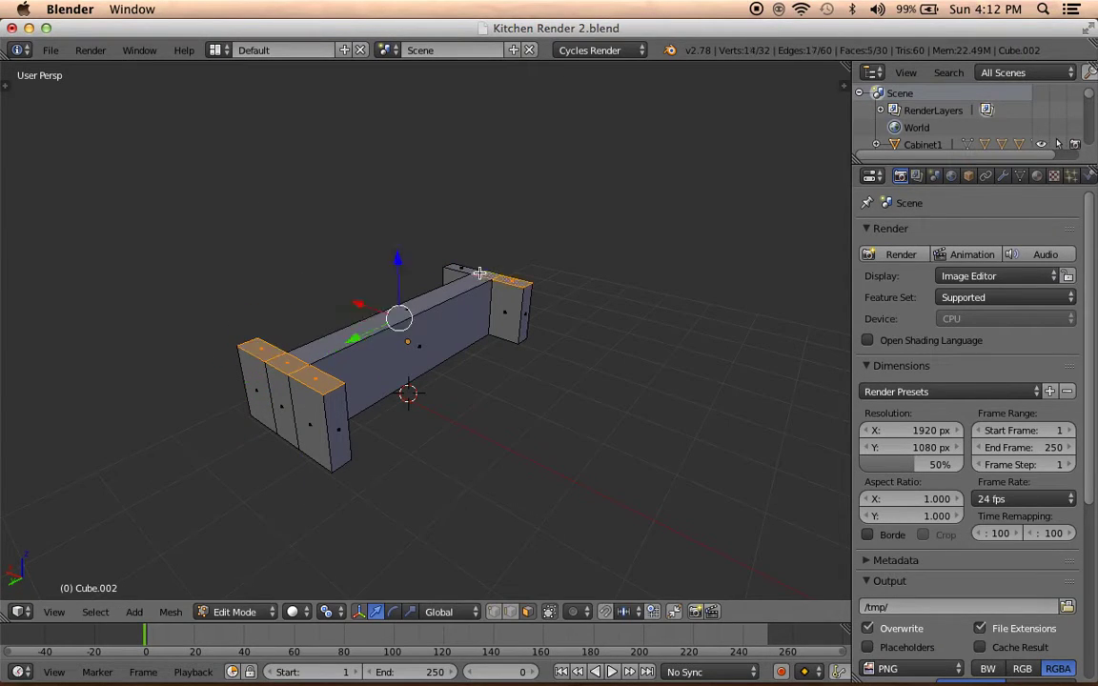
middle_click_drag(458, 266, 421, 223)
key("g")
key("z")
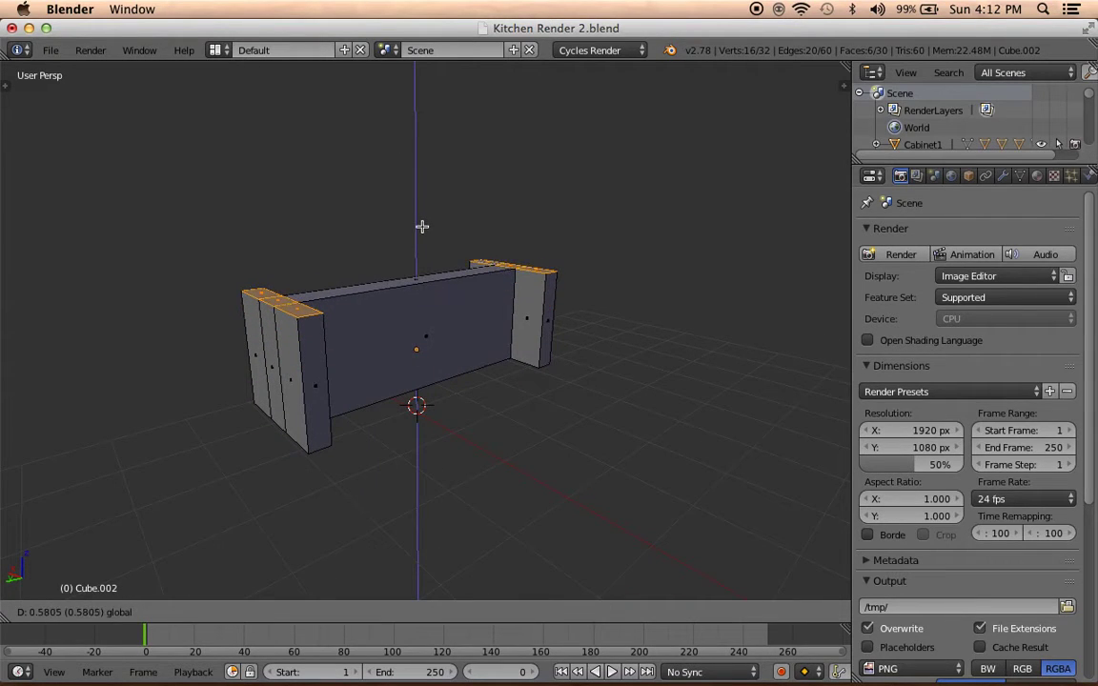
left_click(422, 223)
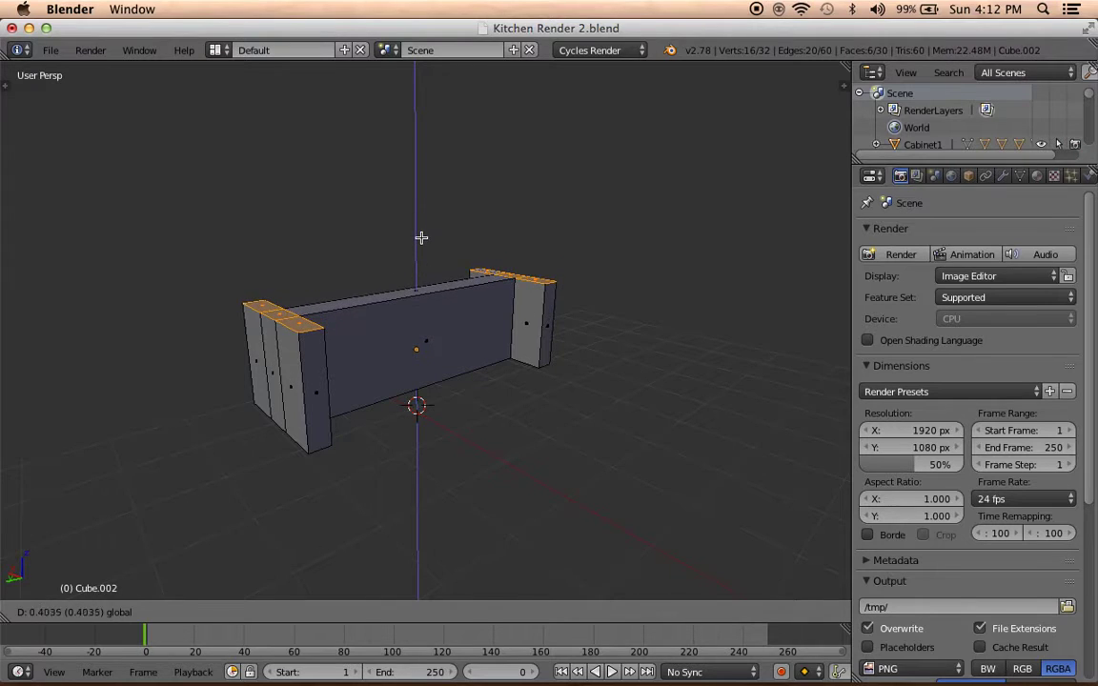
Select the top face of the long back panel.
right_click(264, 302)
right_click(332, 306)
middle_click_drag(331, 305, 512, 421)
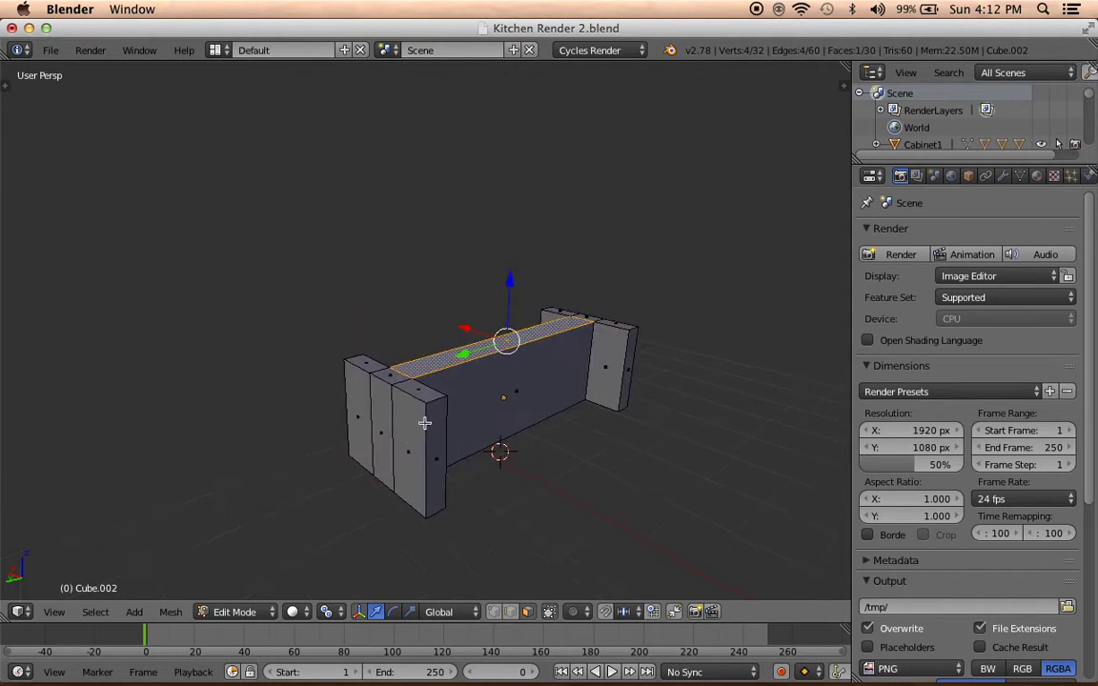
Extrude the back panel's top face upward to form a raised rail.
scroll(514, 417, "up", 5)
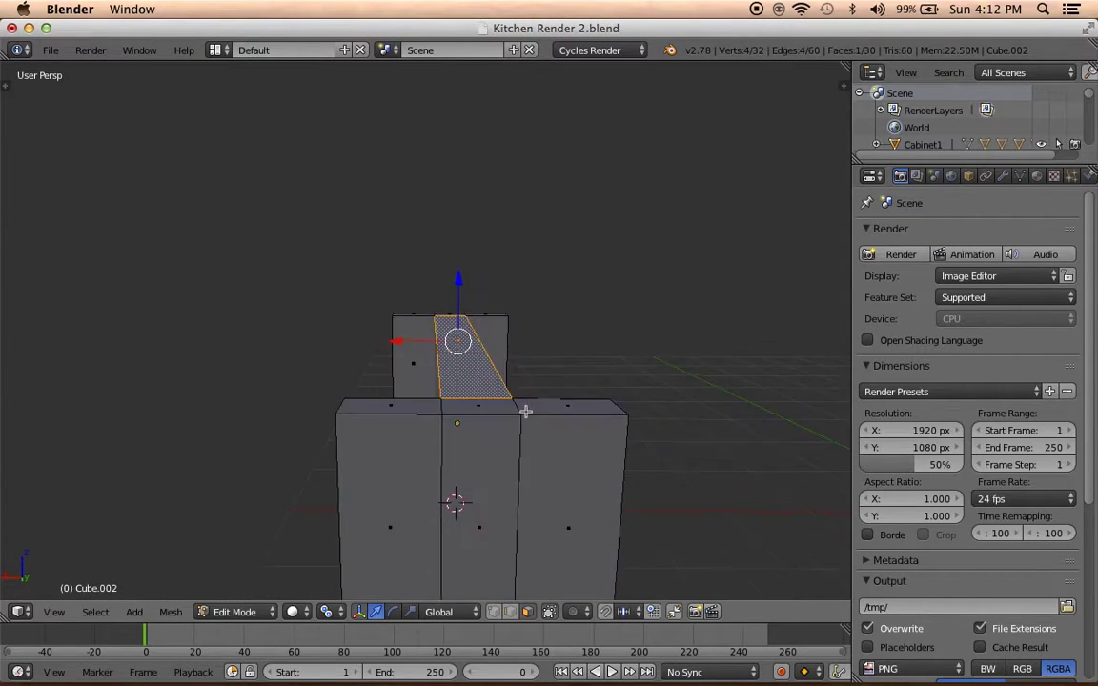
key("e")
left_click(579, 374)
mouse_move(579, 370)
middle_mouse_down()
mouse_move(613, 477)
mouse_move(589, 383)
middle_mouse_up()
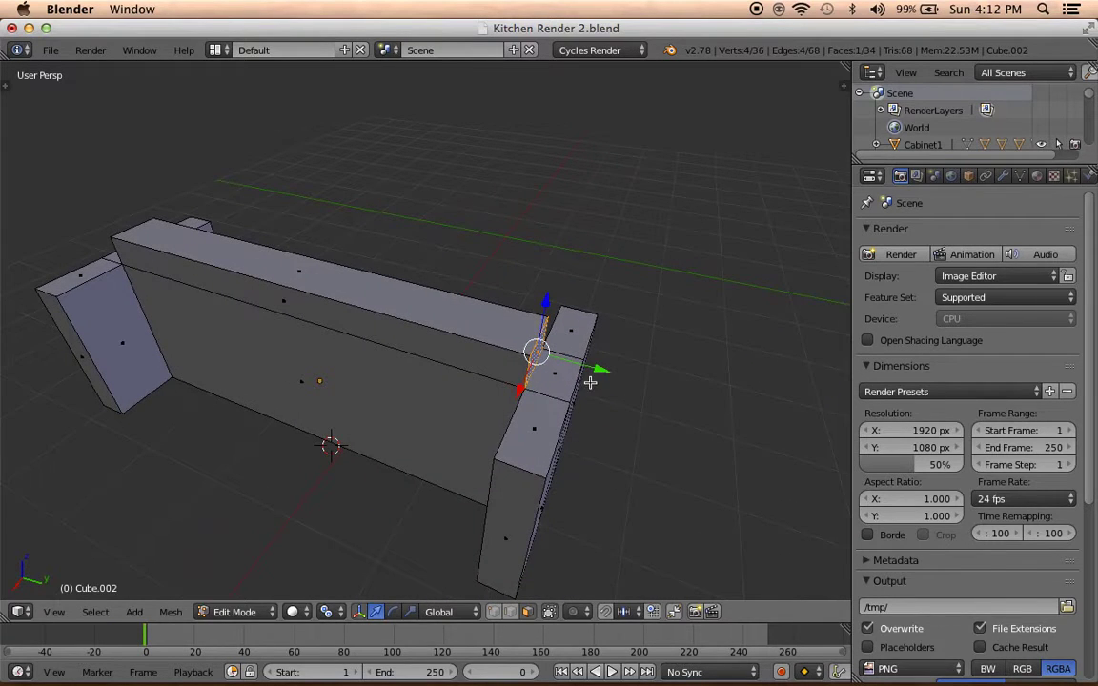
Set Snap Element to Face, then try a Y-axis end-face extrusion and undo it.
left_click(641, 612)
left_click(642, 531)
middle_click_drag(643, 532, 535, 431)
key("e")
key("y")
left_click(575, 464)
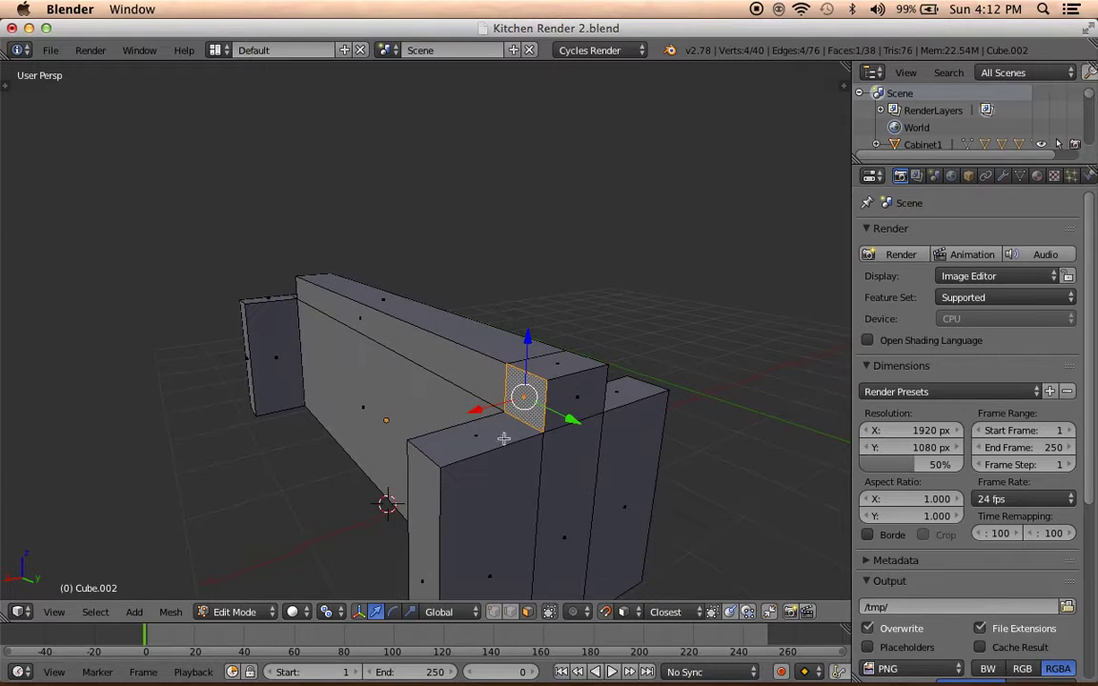
key("ctrl+z")
Select both end faces of the top rail.
middle_click_drag(381, 446, 439, 439)
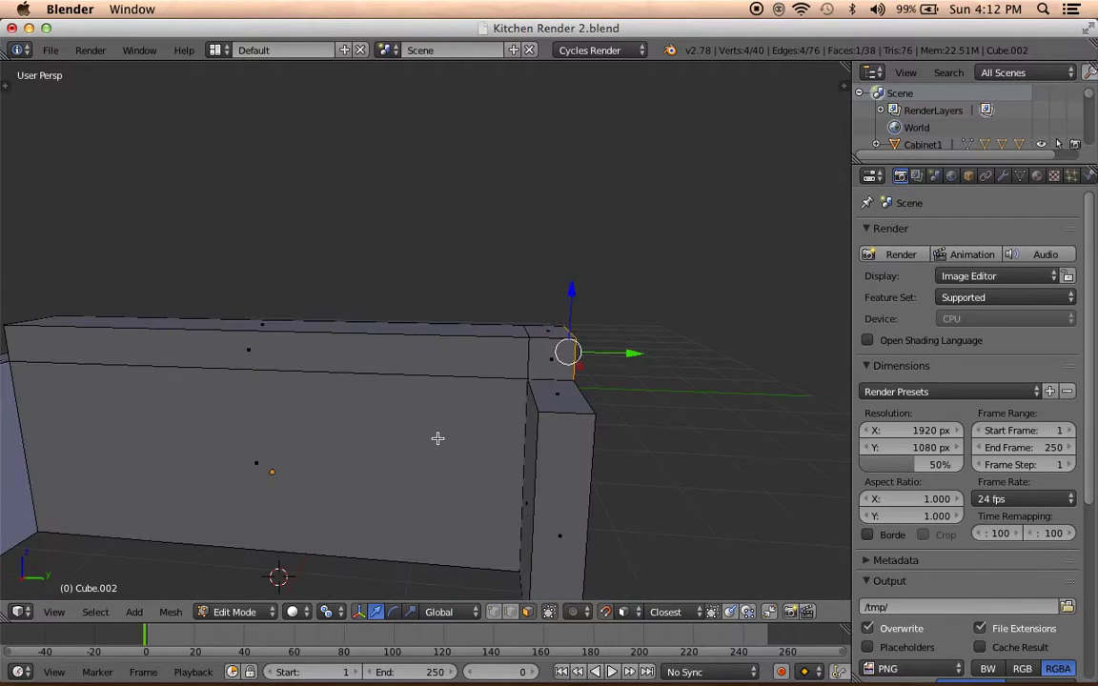
scroll(407, 437, "down", 3)
mouse_move(580, 421)
middle_mouse_down()
mouse_move(458, 404)
mouse_move(385, 446)
middle_mouse_up()
mouse_move(289, 326)
middle_mouse_down()
mouse_move(310, 368)
mouse_move(360, 350)
middle_mouse_up()
right_click(311, 367, "shift")
key("e")
key("Escape")
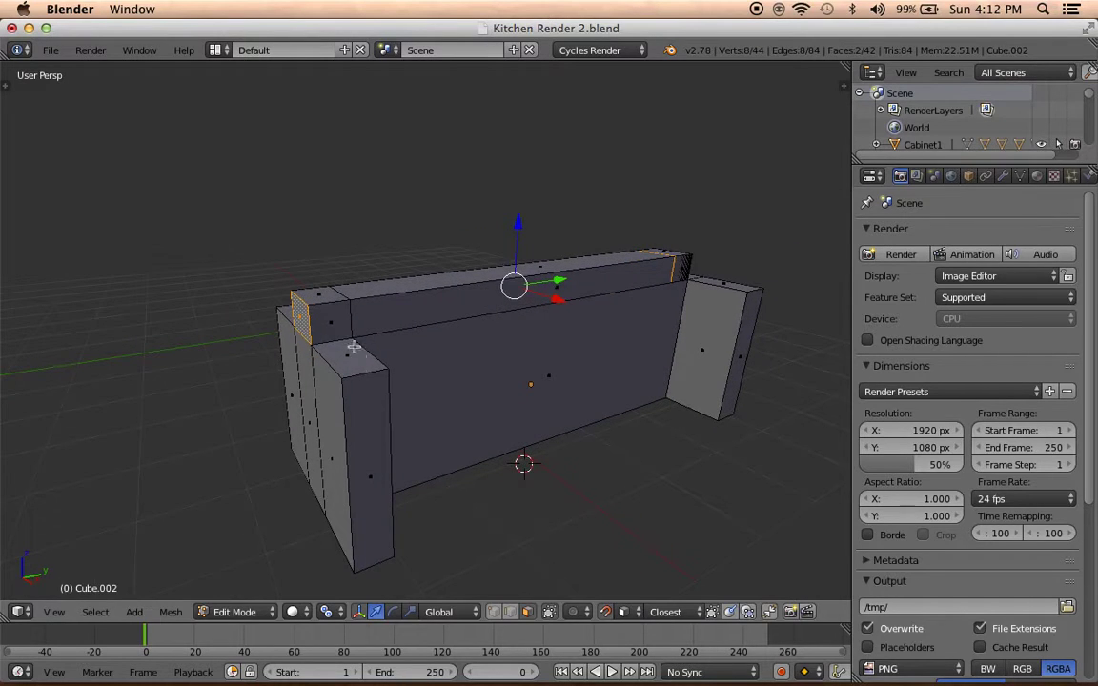
right_click(340, 338)
mouse_move(682, 275)
middle_mouse_down()
mouse_move(611, 327)
mouse_move(476, 352)
mouse_move(308, 417)
mouse_move(314, 425)
middle_mouse_up()
right_click(611, 329, "shift")
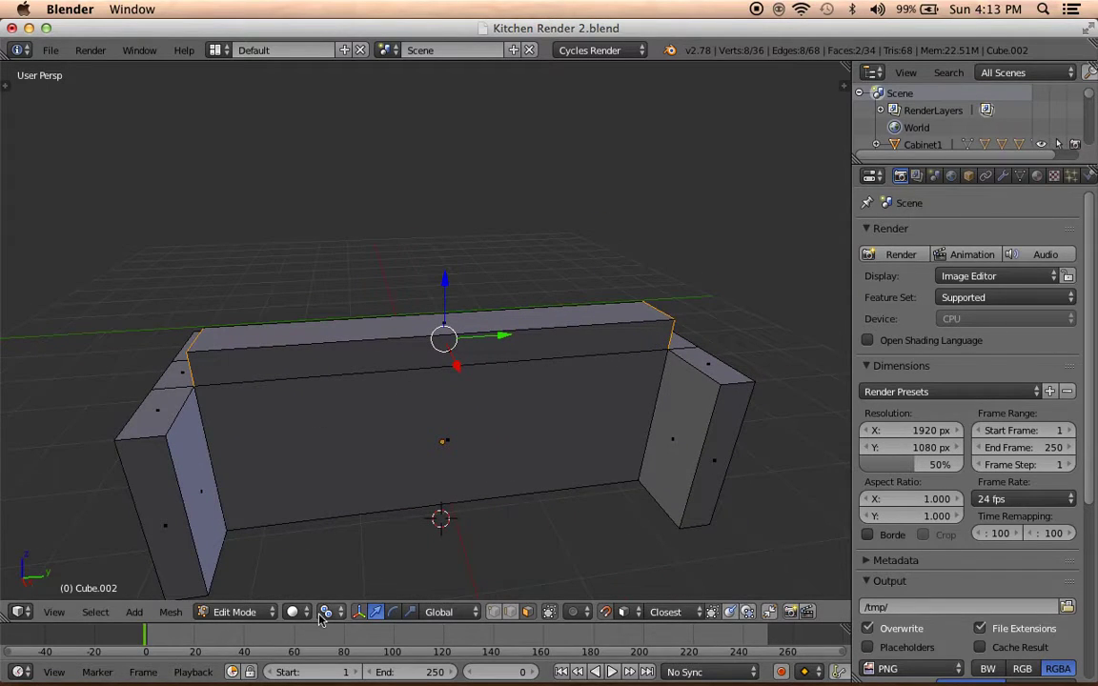
Try extruding the rail's end faces outward, undoing each attempt.
key("e")
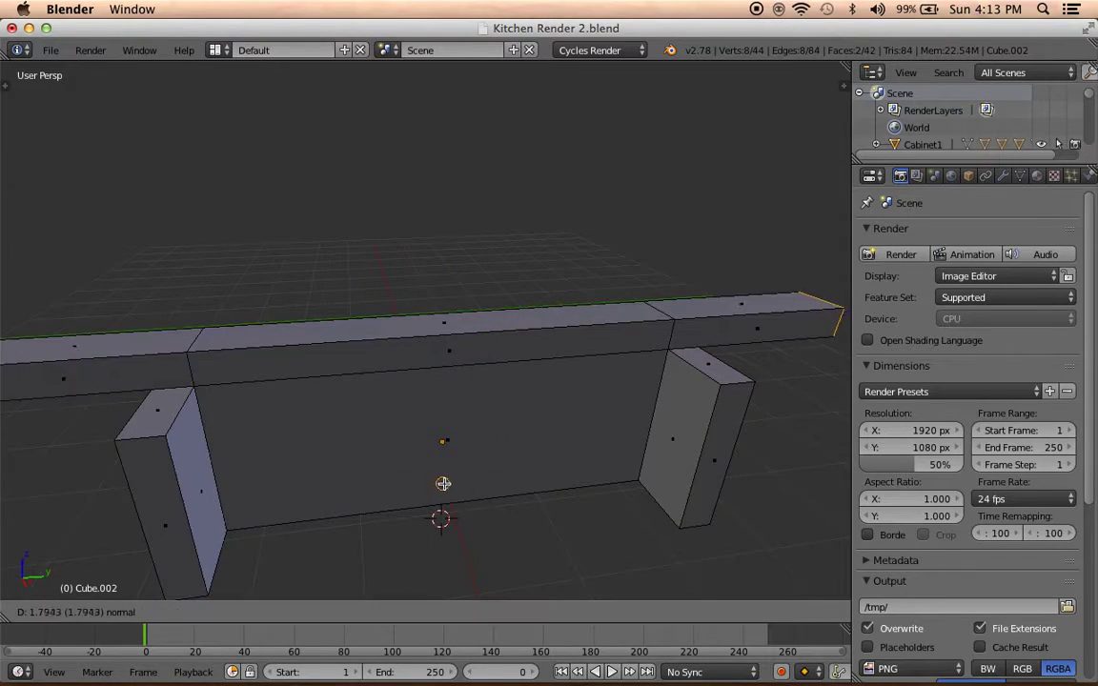
left_click(763, 408)
middle_click_drag(763, 410, 553, 375)
key("ctrl+z")
key("e")
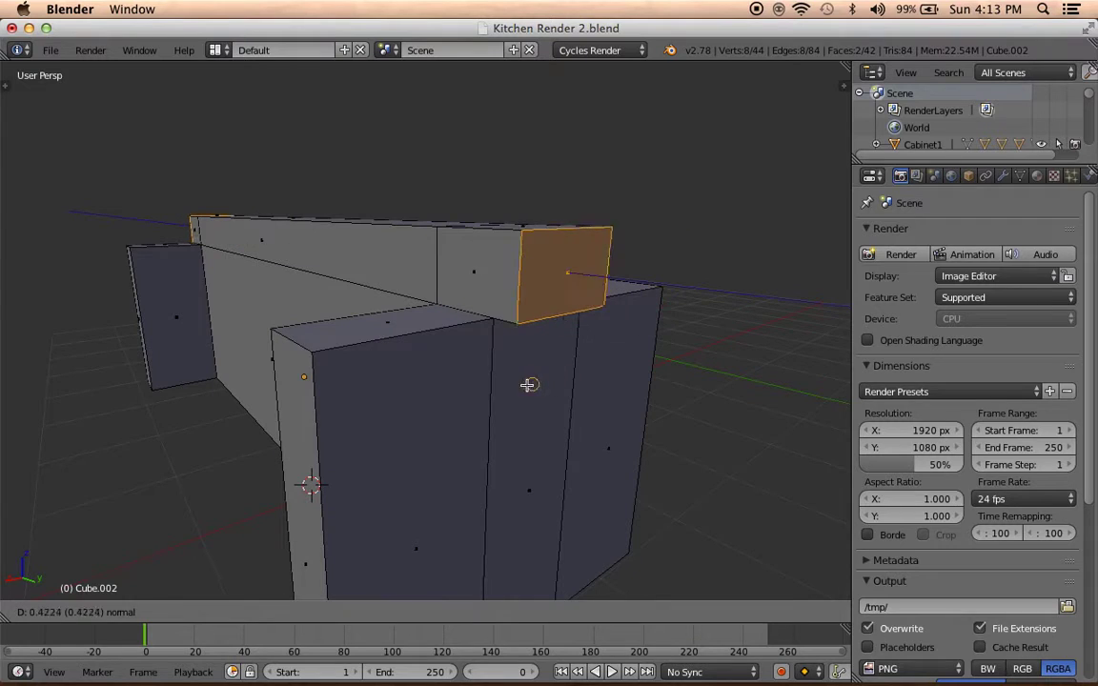
left_click(527, 370)
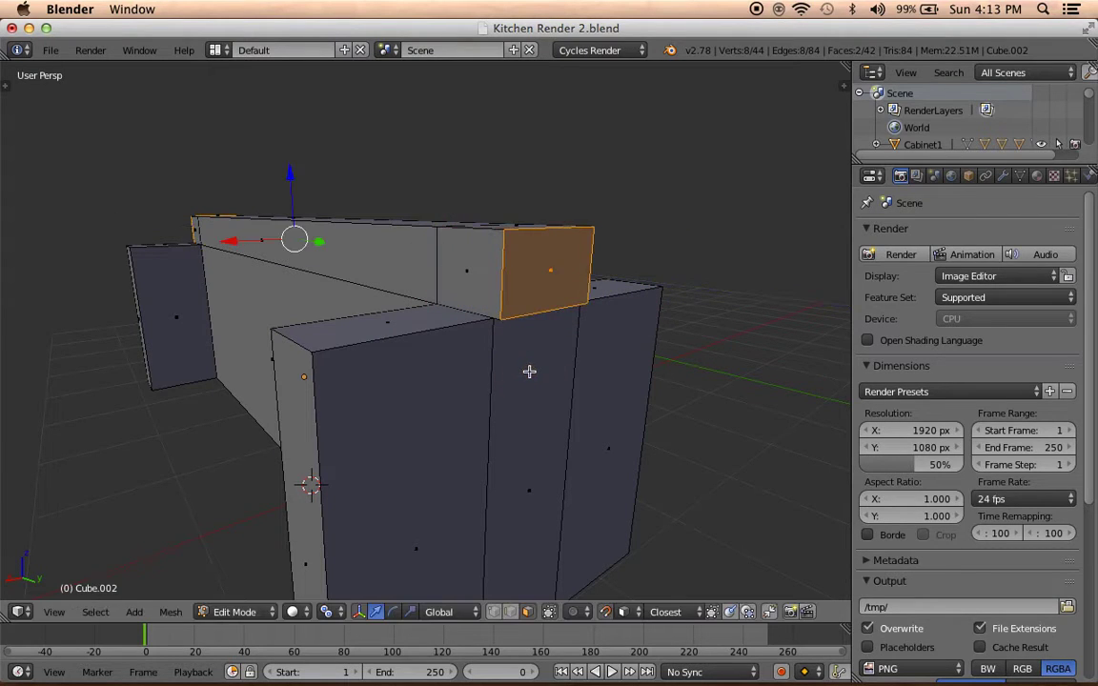
key("ctrl+z")
Switch snapping to Edge, tilt and extrude the rail's end face, then undo and reselect it.
left_click(629, 612)
left_click(637, 553)
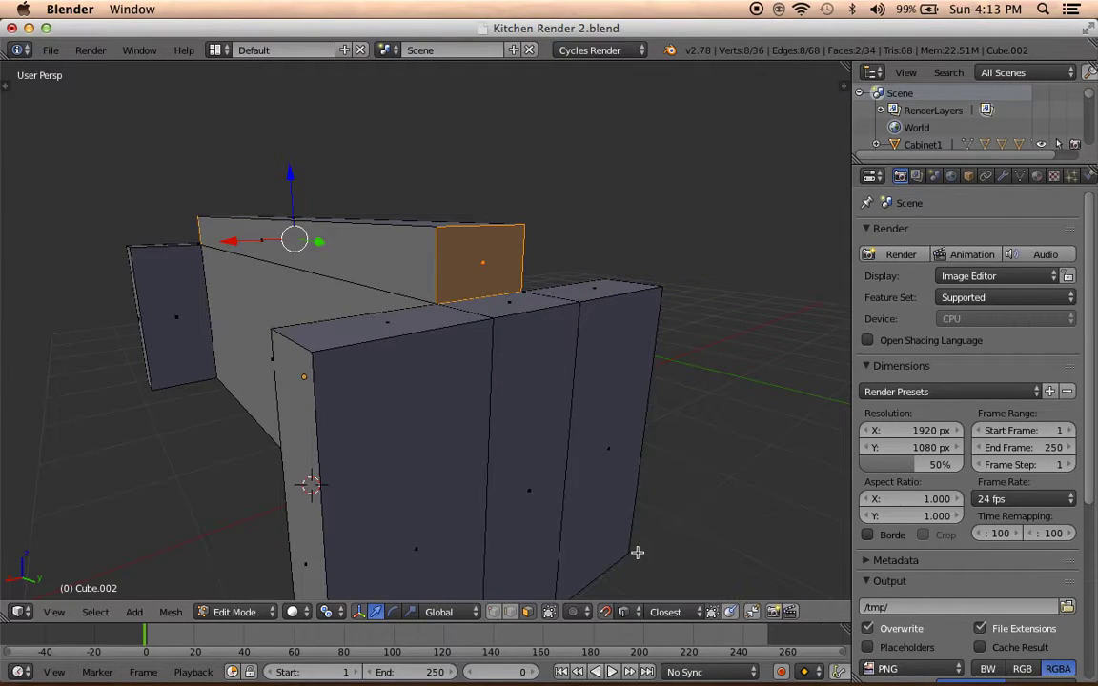
left_click(632, 617)
left_click(656, 571)
key("r")
left_click(547, 455)
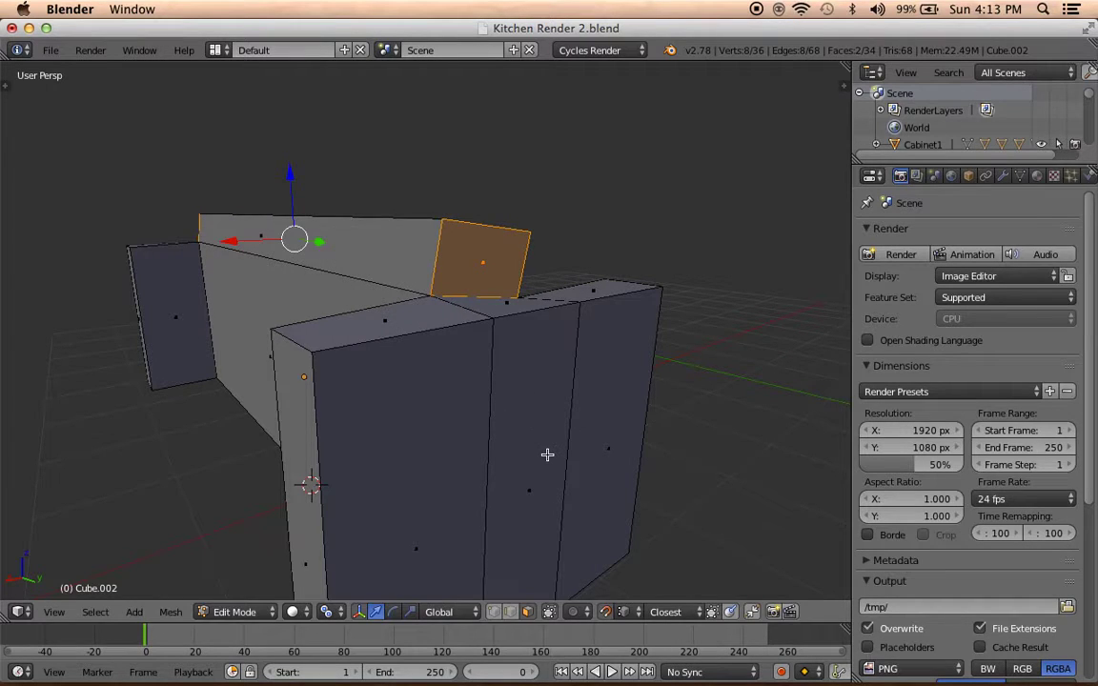
key("e")
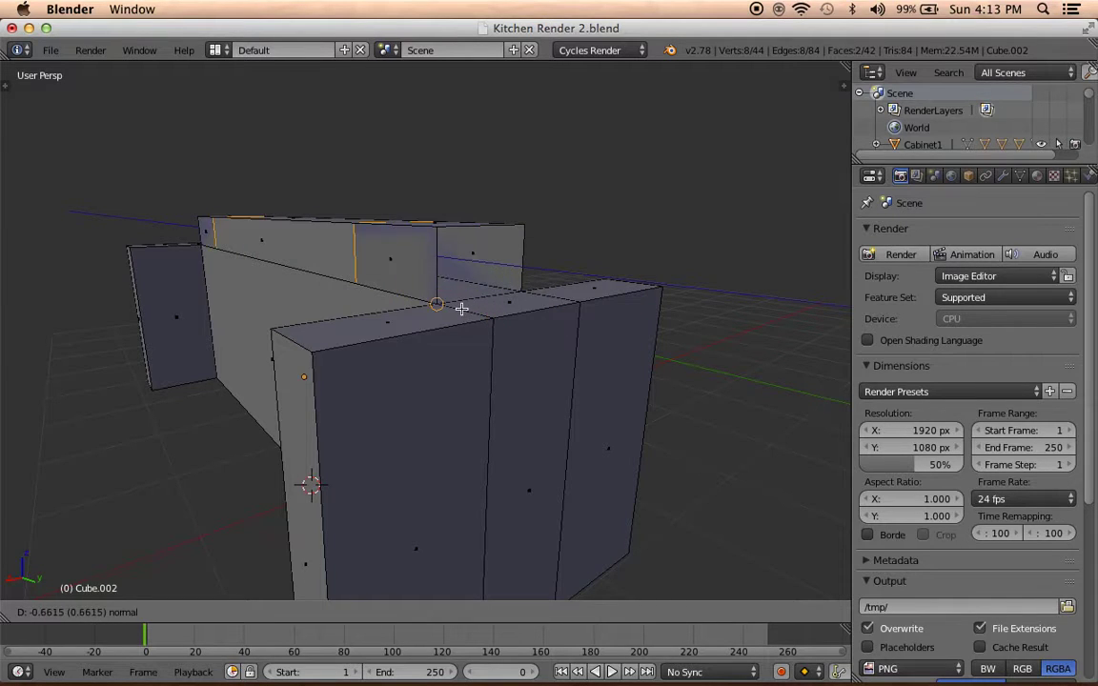
left_click(482, 312)
key("ctrl+z")
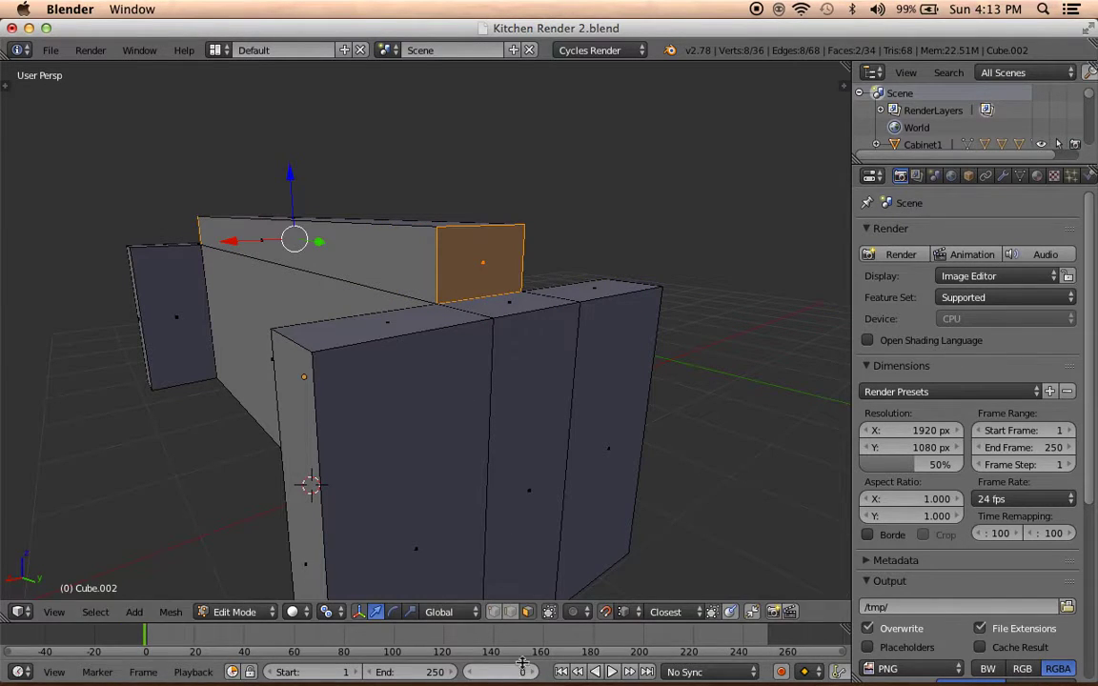
left_click(504, 271)
mouse_move(504, 271)
middle_mouse_down()
mouse_move(490, 323)
mouse_move(524, 360)
mouse_move(480, 352)
middle_mouse_up()
Undo a trial end-face extrusion and set the snapping target to Faces.
key("e")
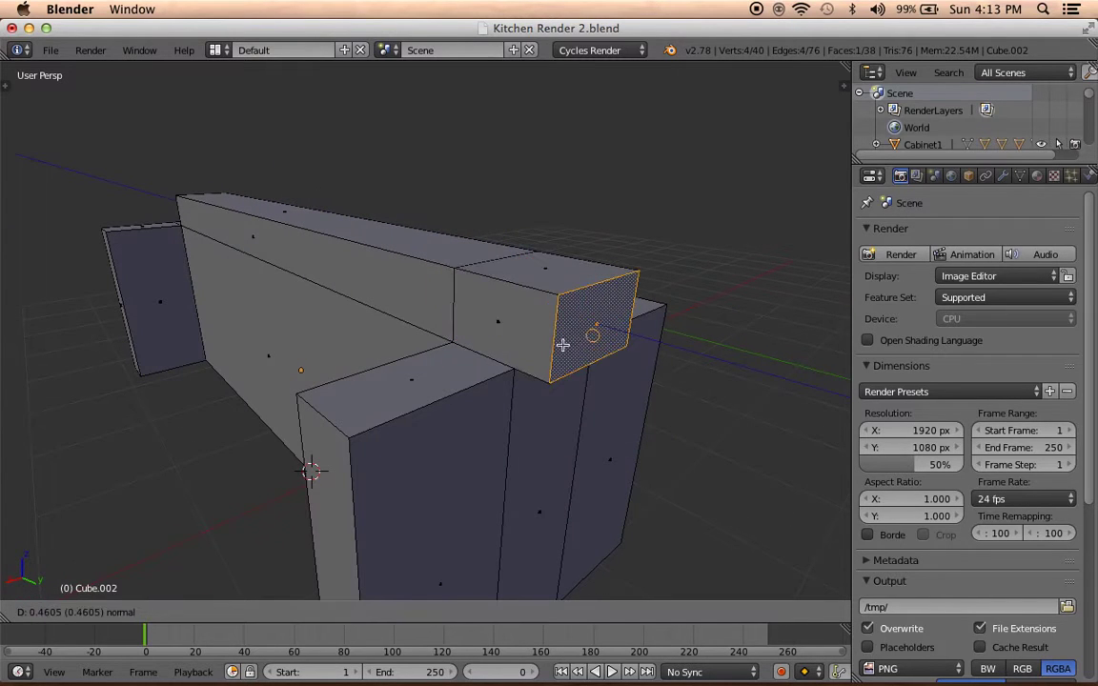
left_click(516, 367)
key("ctrl+z")
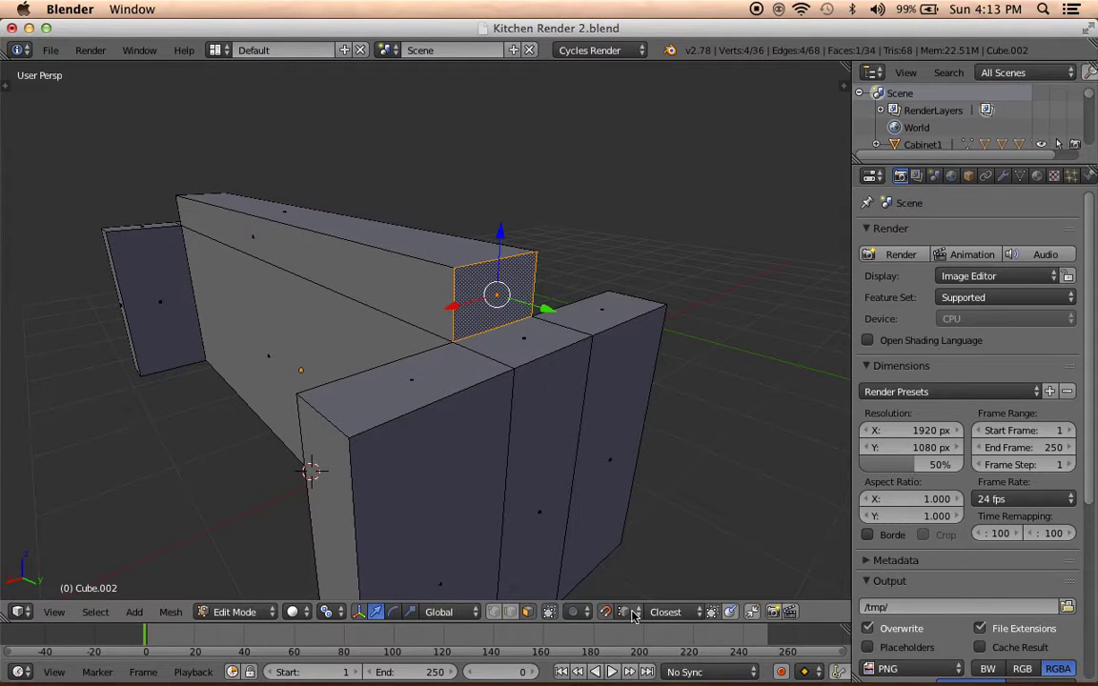
left_click(629, 612)
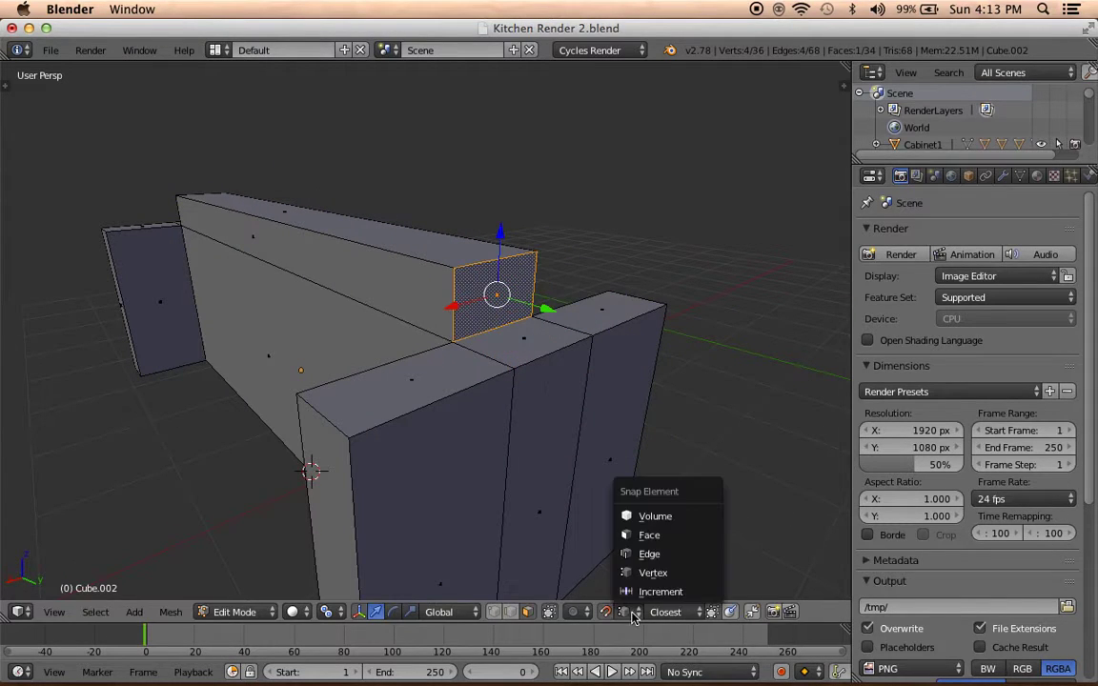
left_click(658, 535)
Extrude the rail's end face along the global Y axis.
mouse_move(383, 442)
middle_mouse_down()
mouse_move(502, 489)
mouse_move(649, 379)
middle_mouse_up()
key("e")
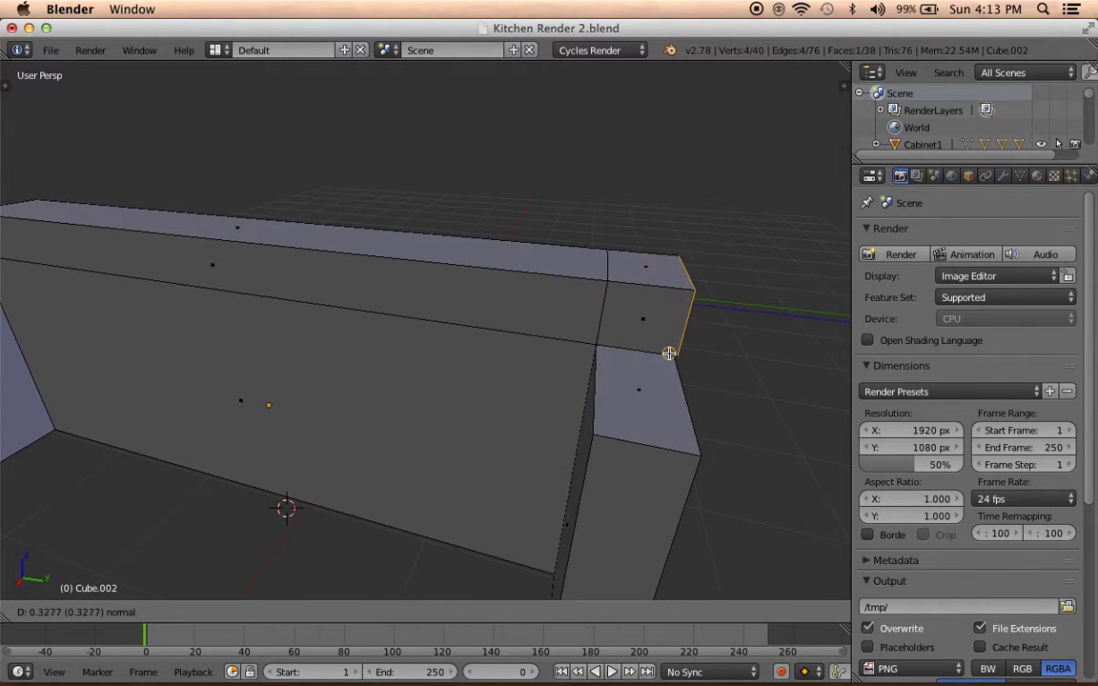
key("y")
key("y")
key("y")
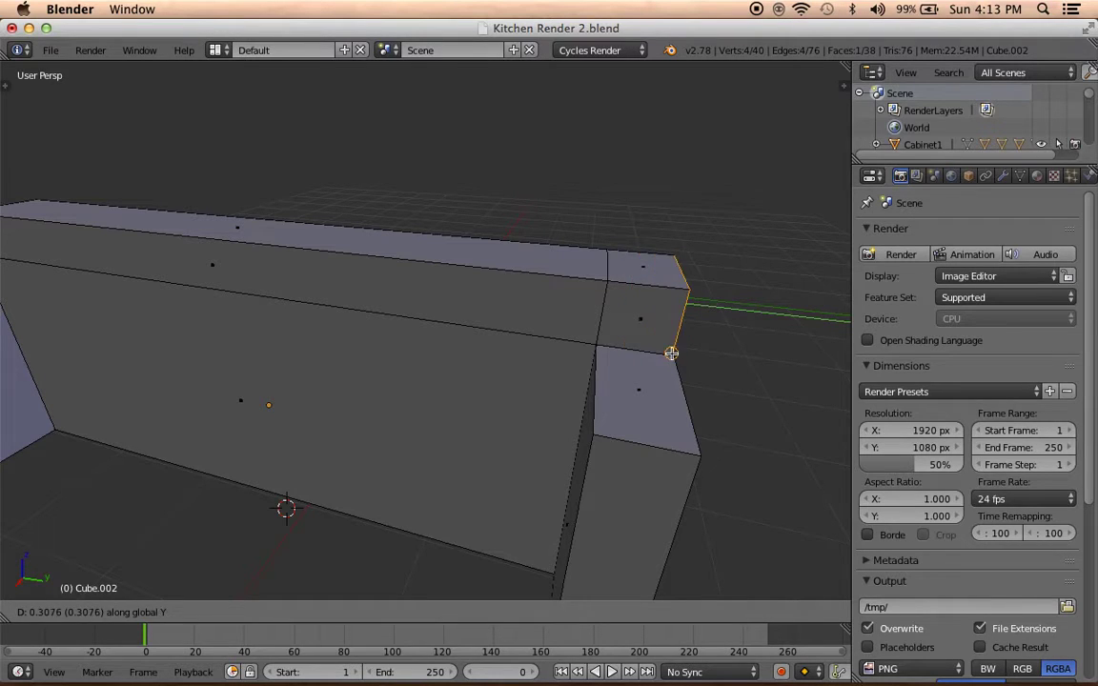
key("y")
key("y")
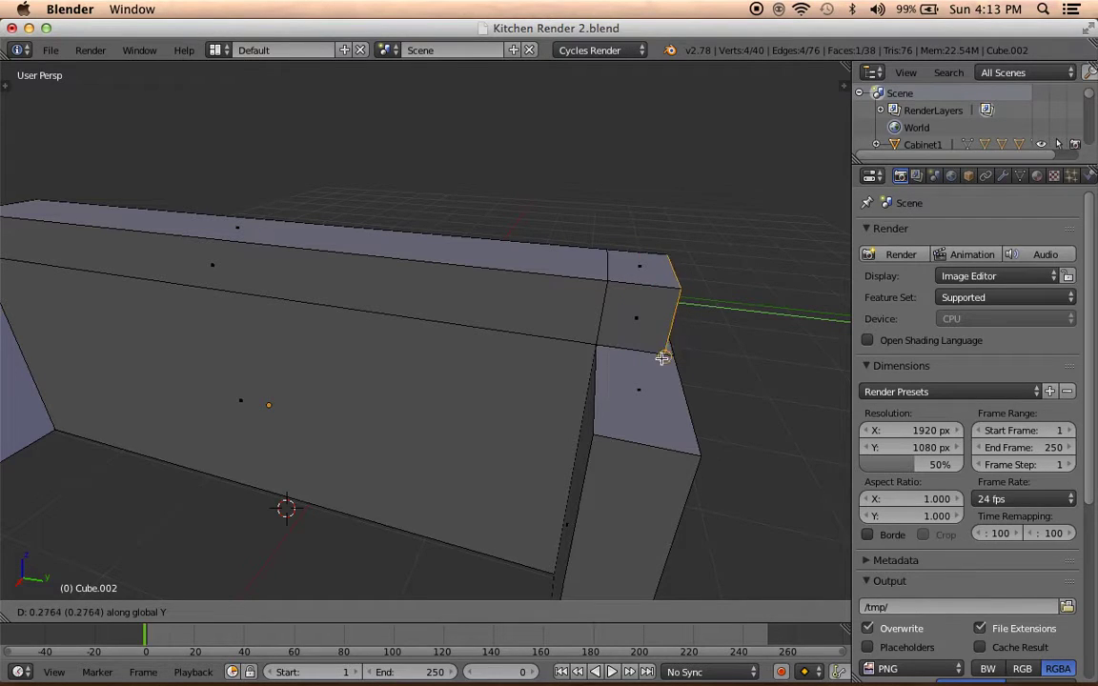
left_click(691, 426)
Extrude another selected face of the cabinet along Y.
mouse_move(730, 430)
middle_mouse_down()
mouse_move(683, 421)
mouse_move(588, 294)
middle_mouse_up()
key("e")
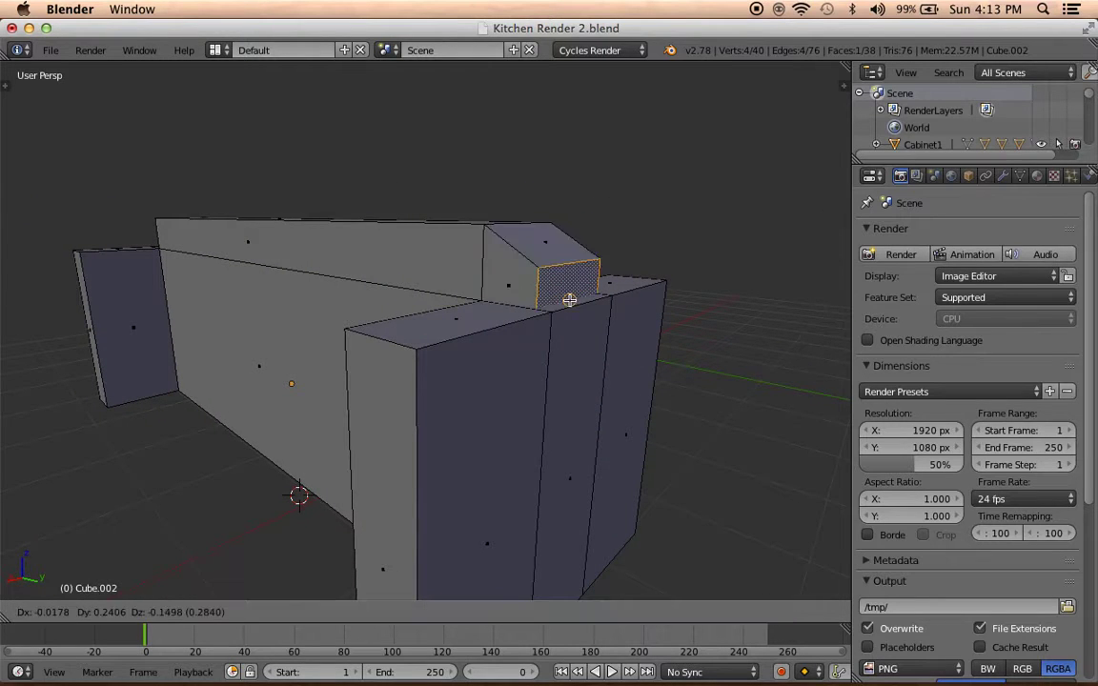
key("y")
left_click(571, 346)
Select the face at the rail's other end and extrude it along Y.
middle_click_drag(380, 370, 514, 372)
scroll(514, 372, "down", 5)
right_click(417, 399)
right_click(438, 431)
middle_click_drag(441, 434, 370, 417)
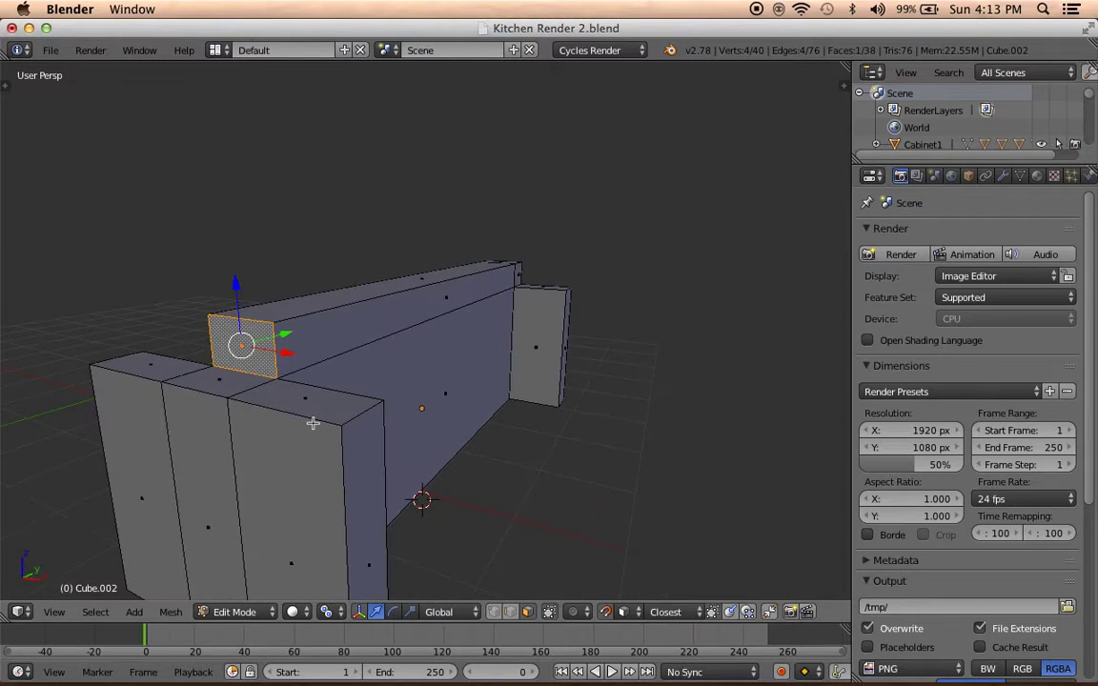
key("e")
key("y")
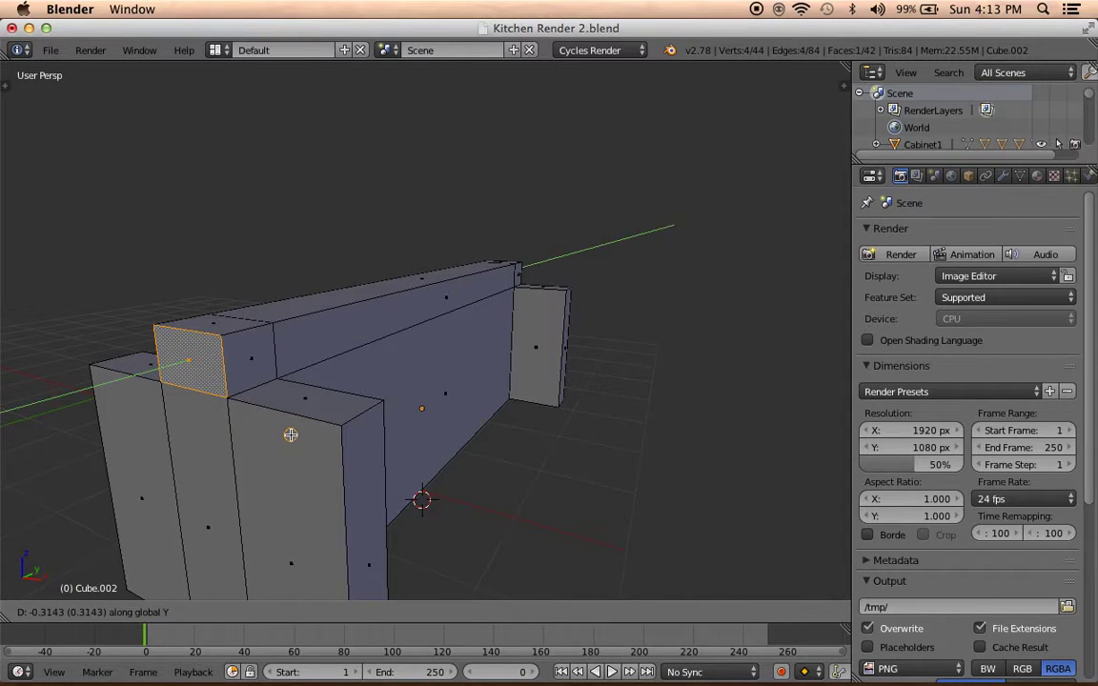
left_click(291, 435)
Redo the end extrusion along Y so the rail extends over the side cabinet.
key("ctrl+z")
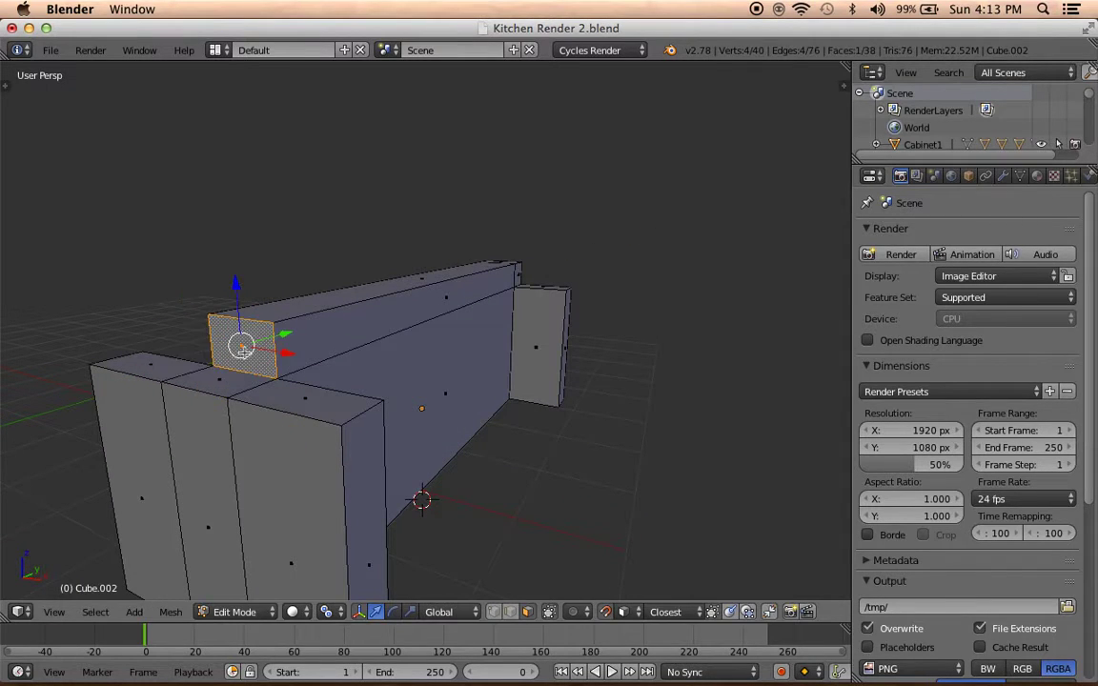
key("g")
key("y")
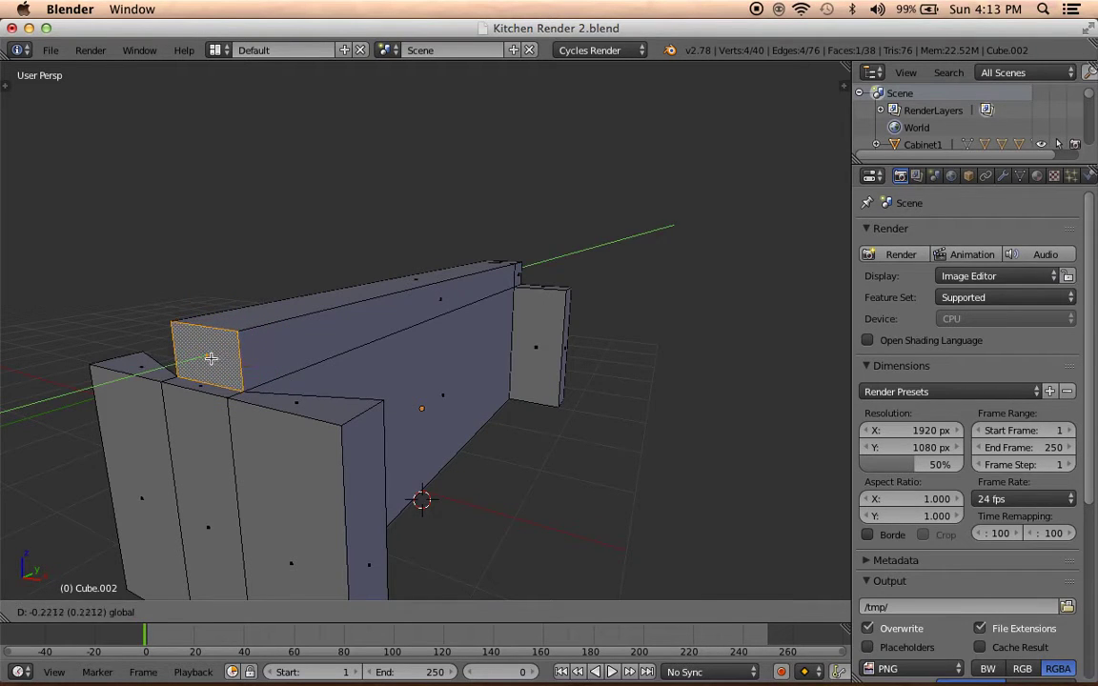
key("Escape")
key("e")
key("y")
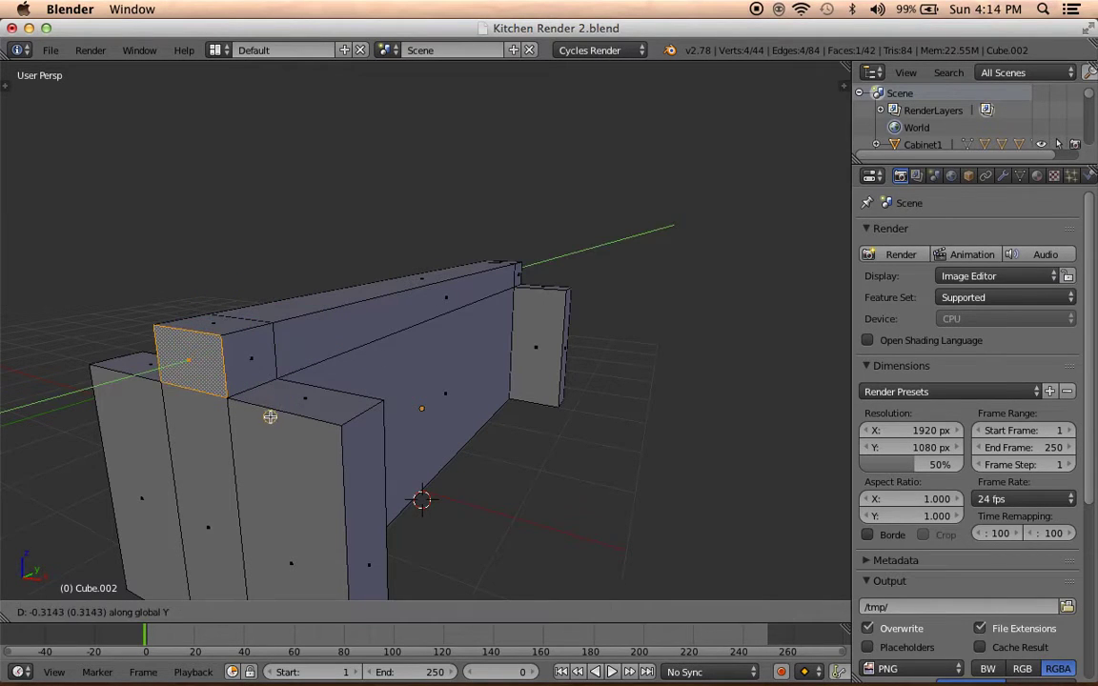
left_click(243, 375)
Add the far end's face and extrude both end faces together.
mouse_move(475, 360)
middle_mouse_down()
mouse_move(444, 431)
mouse_move(189, 356)
mouse_move(687, 212)
middle_mouse_up()
right_click(613, 233, "shift")
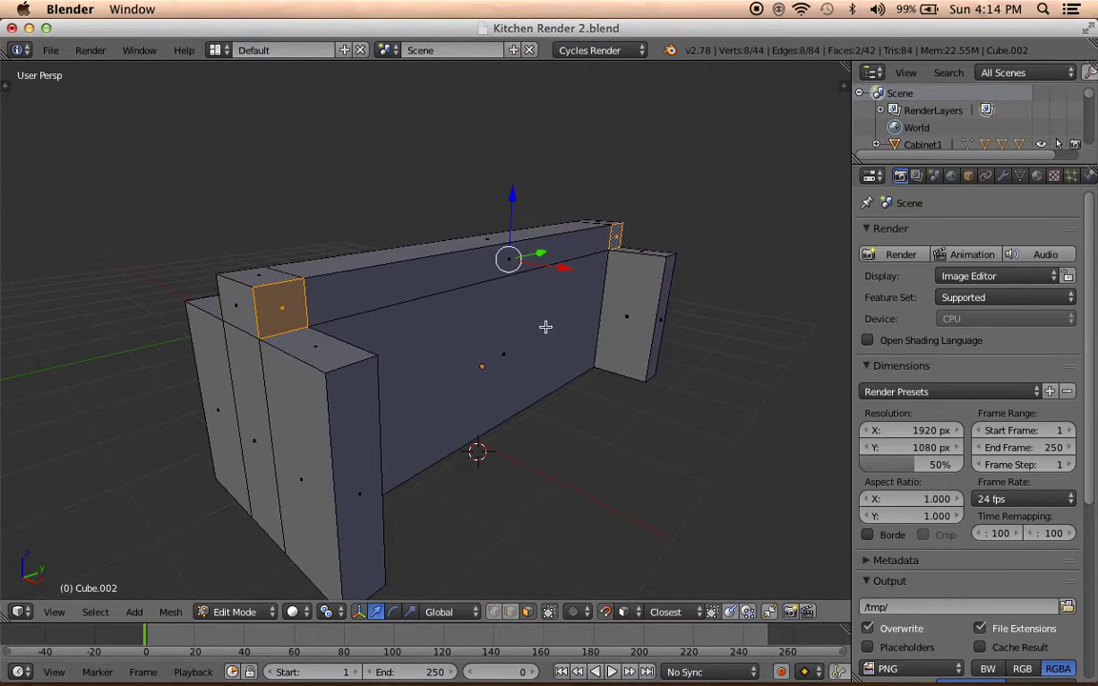
key("e")
left_click(289, 387)
Extrude a single top face of the beam outward.
mouse_move(289, 387)
middle_mouse_down()
mouse_move(454, 391)
mouse_move(574, 236)
middle_mouse_up()
right_click(688, 274)
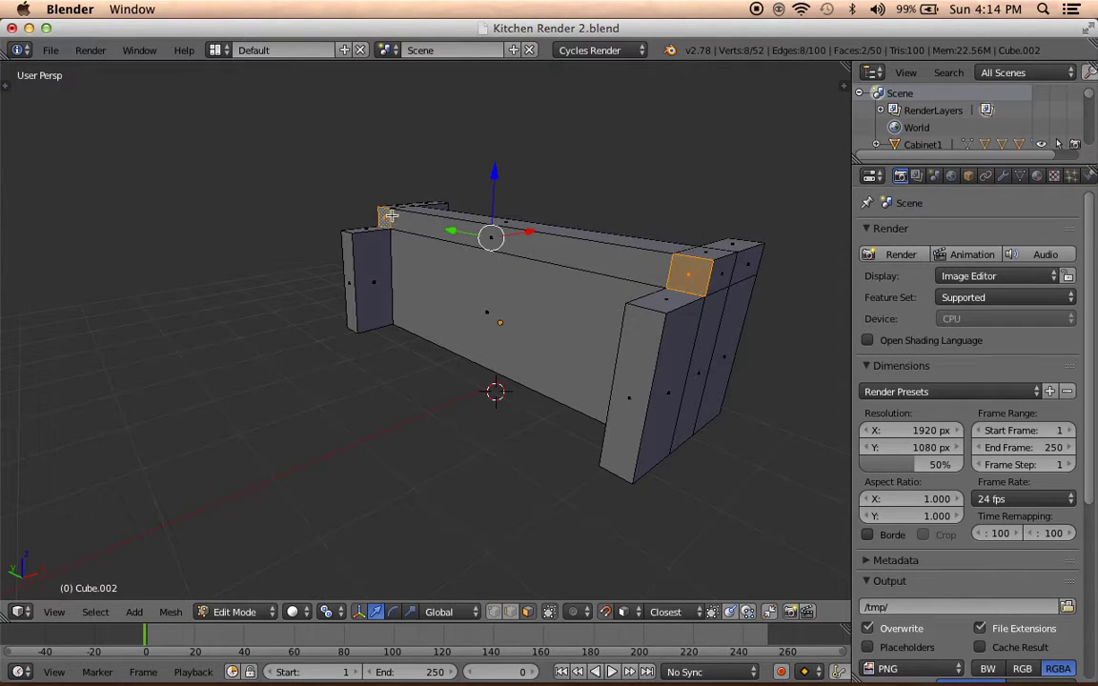
key("e")
left_click(634, 349)
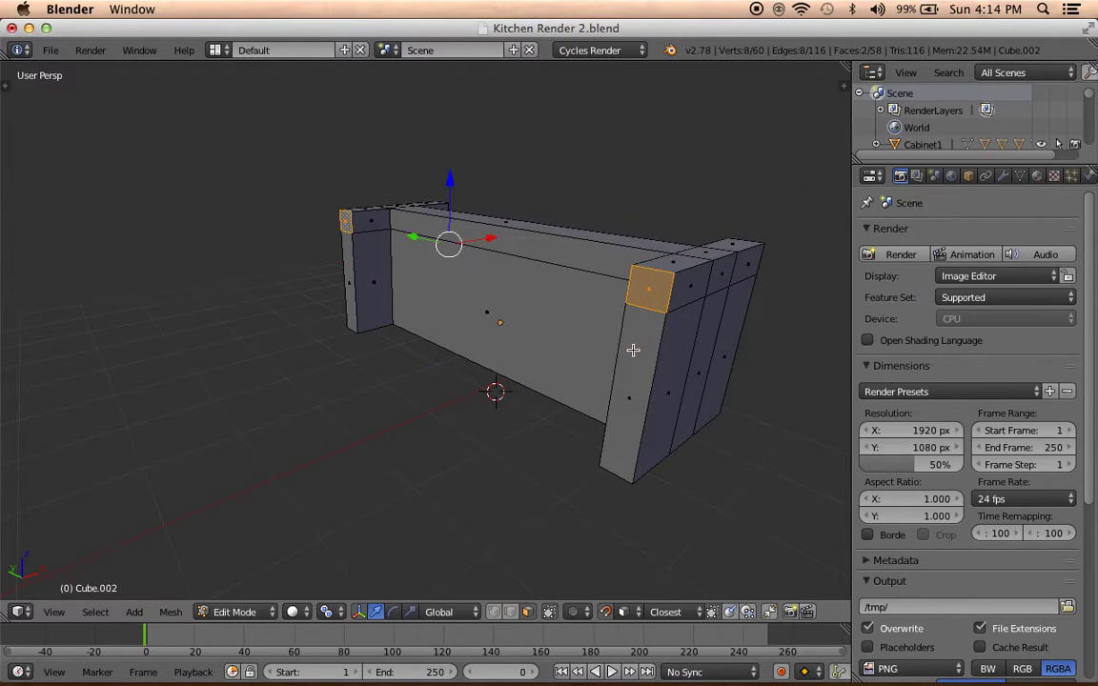
Extrude the beam's long top strip face and a second top strip face outward.
middle_click_drag(634, 349, 560, 384)
right_click(487, 234)
mouse_move(497, 236)
middle_mouse_down()
mouse_move(549, 326)
mouse_move(583, 329)
middle_mouse_up()
key("e")
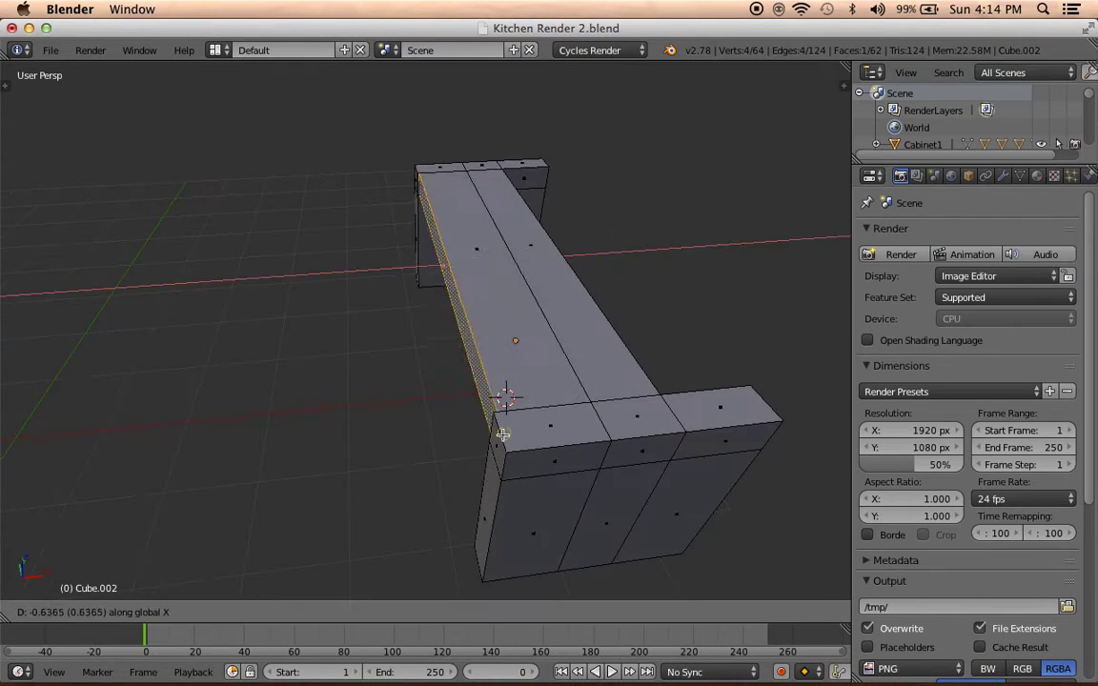
left_click(500, 394)
mouse_move(499, 393)
middle_mouse_down()
mouse_move(537, 405)
mouse_move(488, 297)
mouse_move(432, 407)
middle_mouse_up()
right_click(488, 297)
key("e")
left_click(420, 420)
Select the whole mesh and use Remove Doubles to merge 20 duplicate vertices.
key("a")
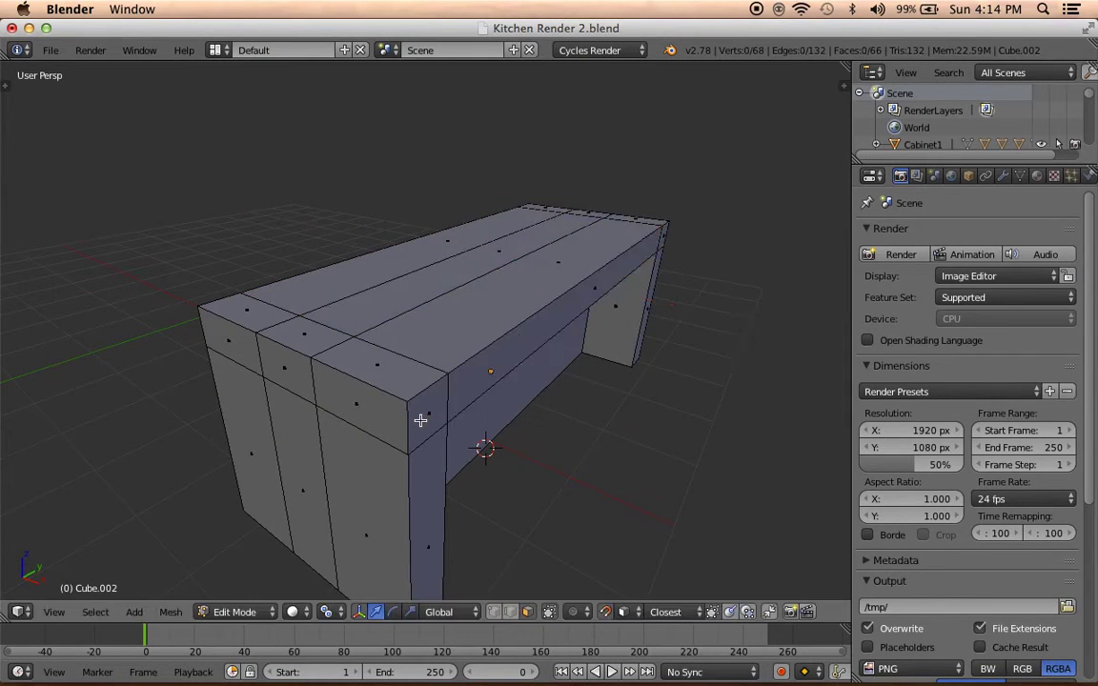
key("a")
key("w")
left_click(399, 352)
scroll(399, 353, "down", 5)
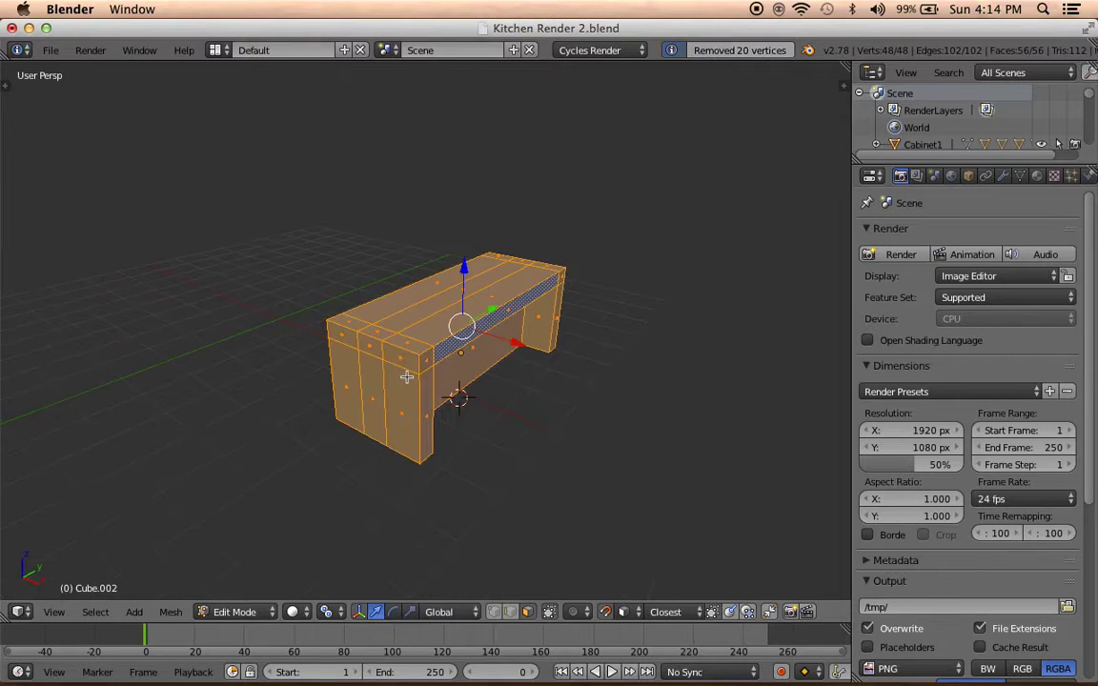
Select two inner faces of the opening and widen them along X.
key("a")
mouse_move(398, 353)
middle_mouse_down()
mouse_move(362, 357)
mouse_move(571, 379)
mouse_move(553, 425)
mouse_move(554, 299)
mouse_move(612, 231)
mouse_move(588, 255)
middle_mouse_up()
key("Tab")
scroll(362, 357, "up", 2)
key("Tab")
right_click(473, 322)
mouse_move(474, 322)
middle_mouse_down()
mouse_move(326, 286)
mouse_move(223, 379)
middle_mouse_up()
right_click(417, 264, "shift")
middle_click_drag(417, 264, 569, 295)
key("s")
key("x")
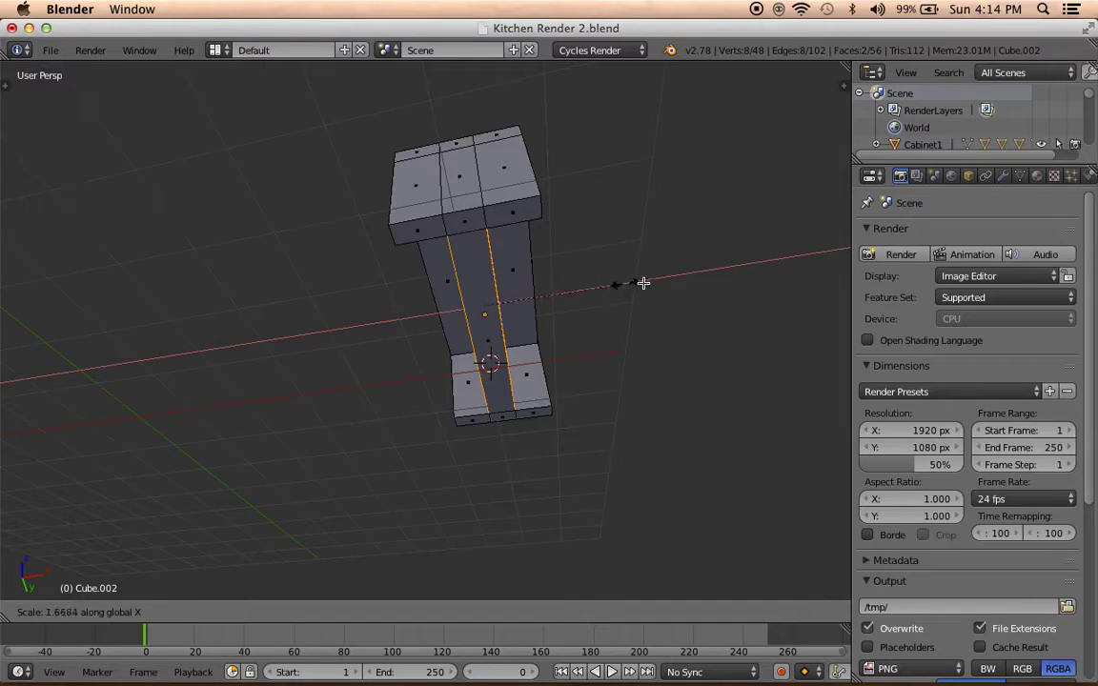
left_click(760, 272)
Extrude the inner faces and scale them along Y, discarding a trial X move.
middle_click_drag(728, 272, 512, 299)
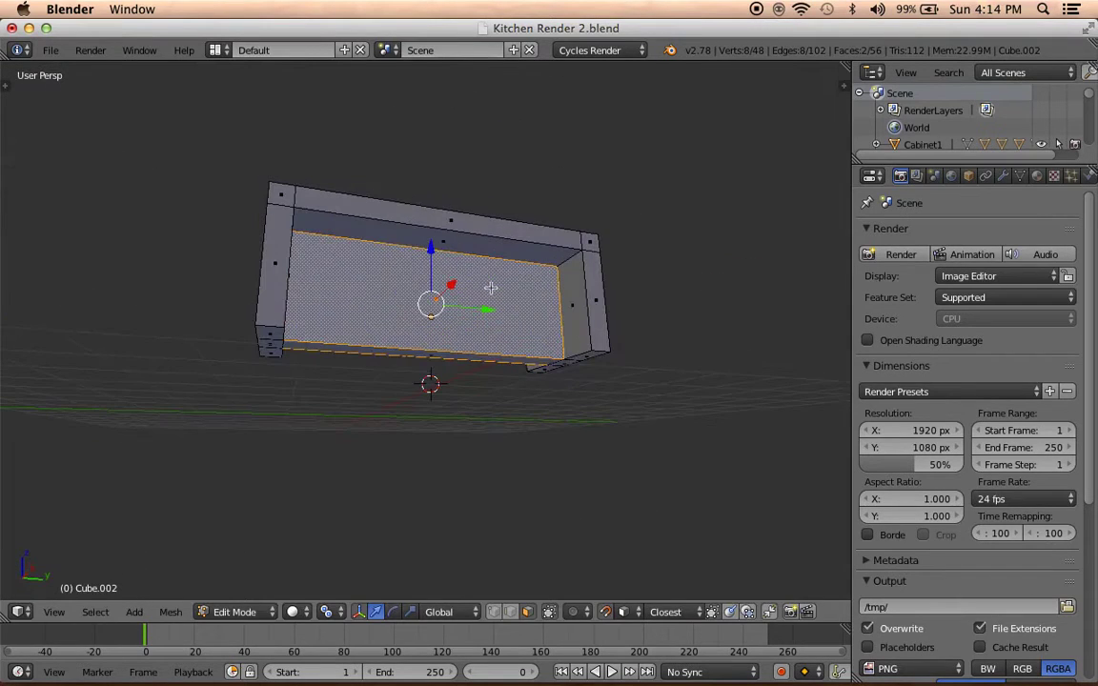
key("g")
key("x")
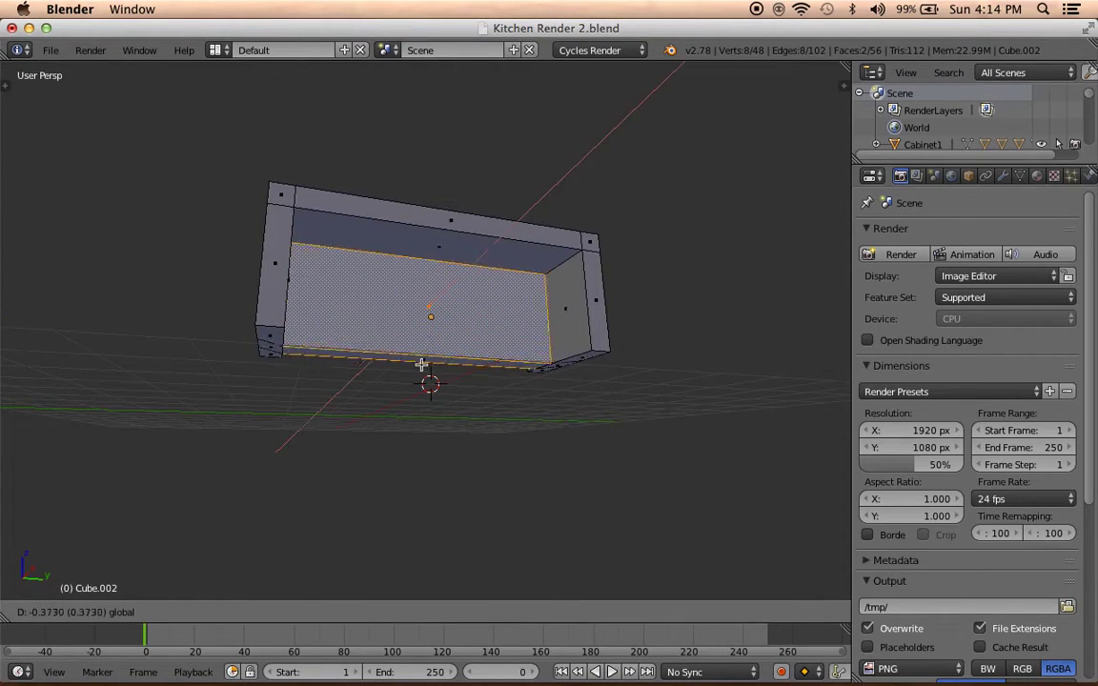
left_click(420, 379)
key("ctrl+z")
middle_click_drag(610, 572, 595, 358)
key("e")
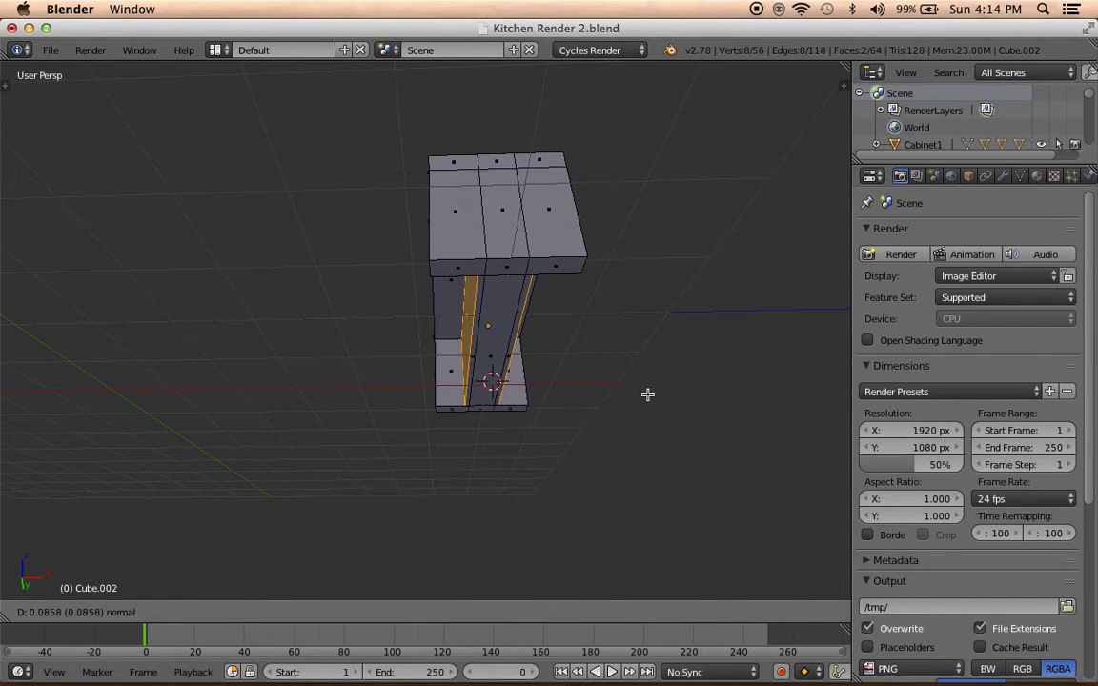
left_click(647, 393)
key("s")
key("x")
key("y")
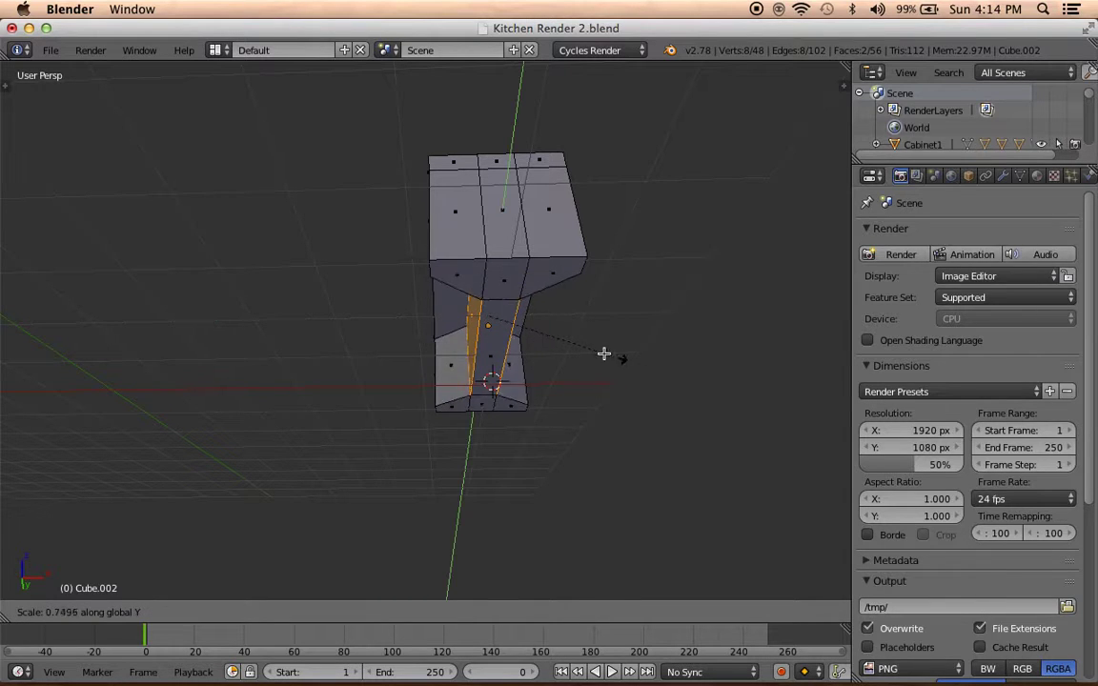
left_click(532, 362)
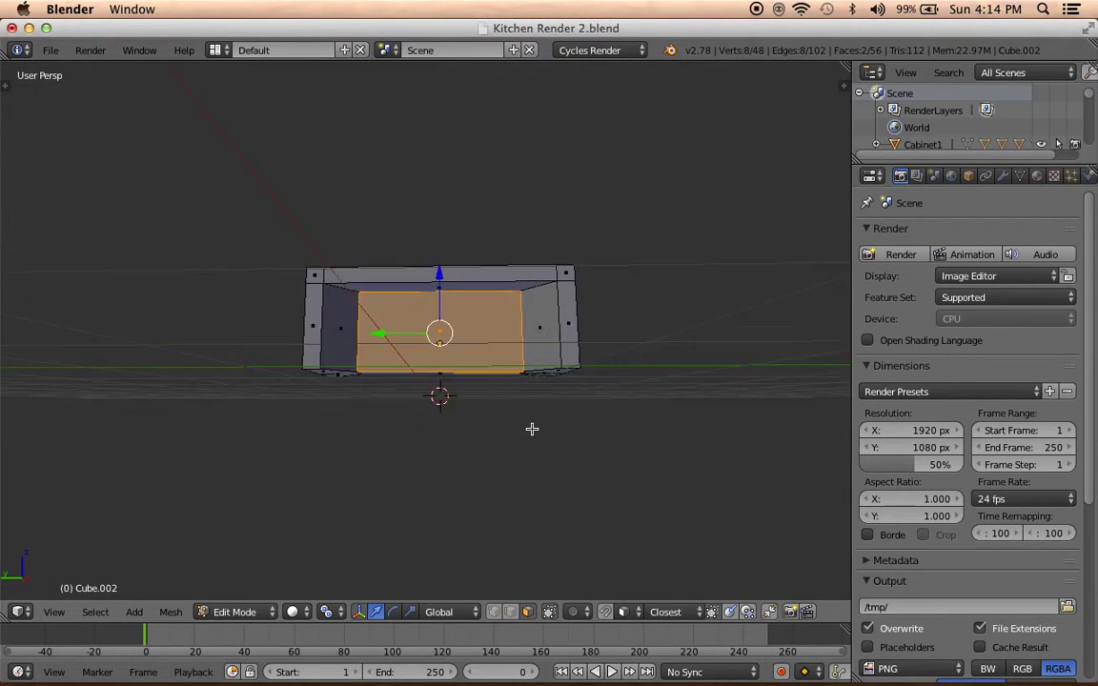
Switch the pivot point to Individual Origins, then back to Median Point.
mouse_move(531, 362)
middle_mouse_down()
mouse_move(531, 503)
mouse_move(475, 418)
middle_mouse_up()
left_click_drag(513, 330, 519, 332)
left_click(295, 610)
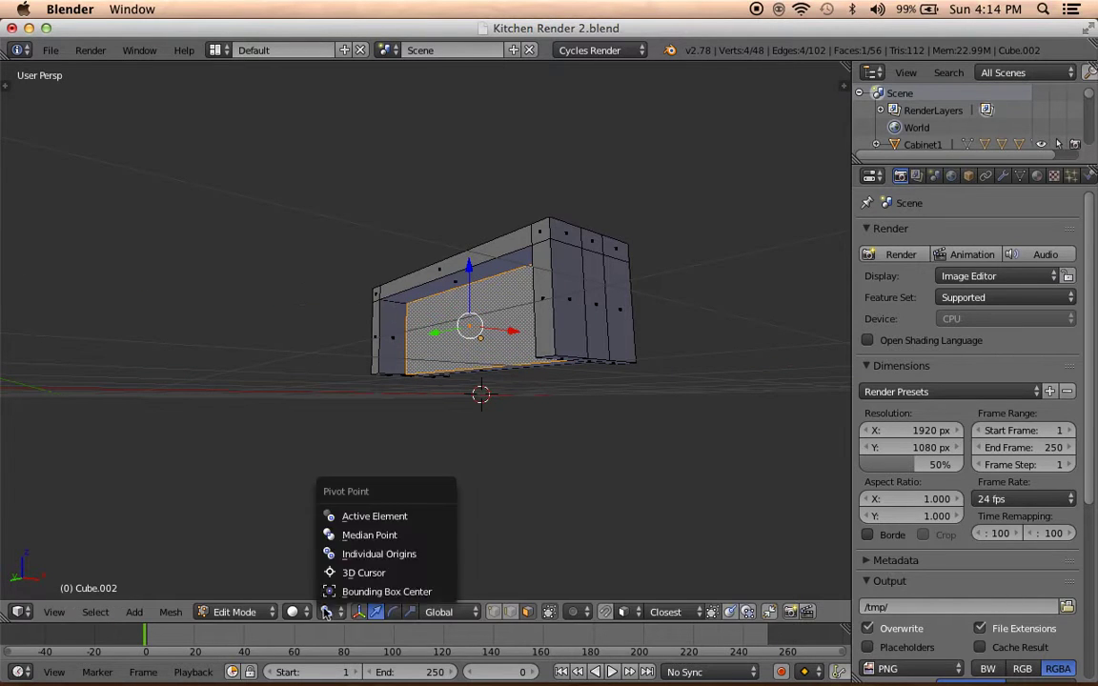
left_click(371, 531)
left_click(372, 539)
left_click(335, 614)
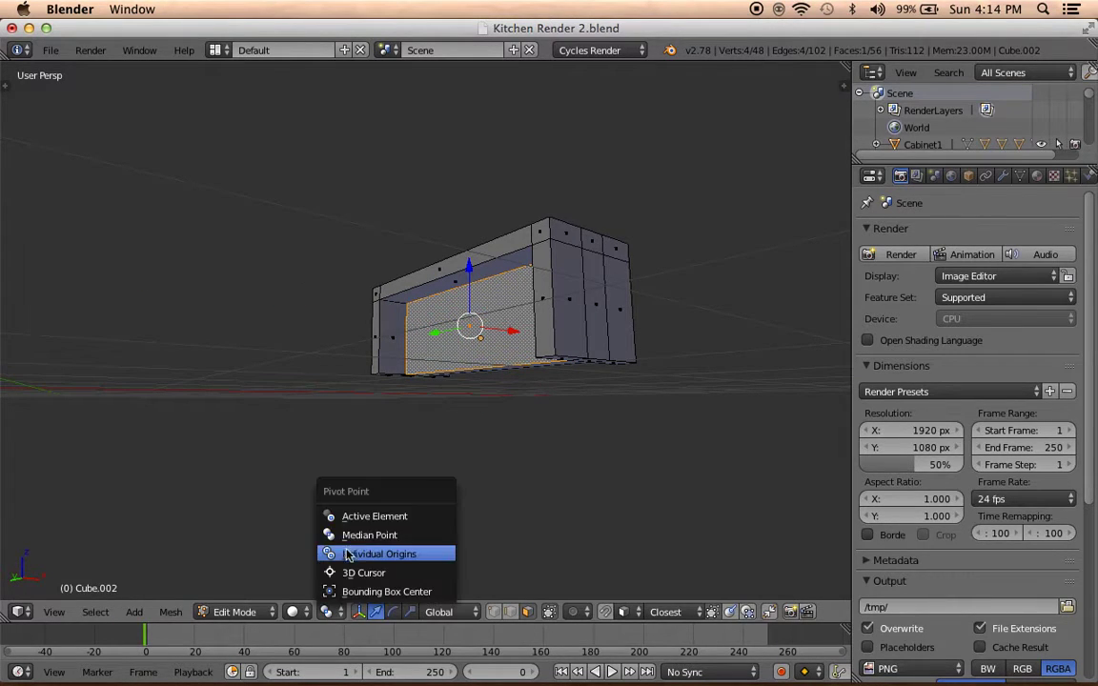
left_click(349, 551)
left_click(326, 611)
left_click(362, 532)
Select both lengthwise edge loops and scale them together along X.
mouse_move(459, 529)
middle_mouse_down()
mouse_move(587, 406)
mouse_move(363, 330)
mouse_move(326, 331)
mouse_move(480, 402)
middle_mouse_up()
right_click(353, 320, "shift")
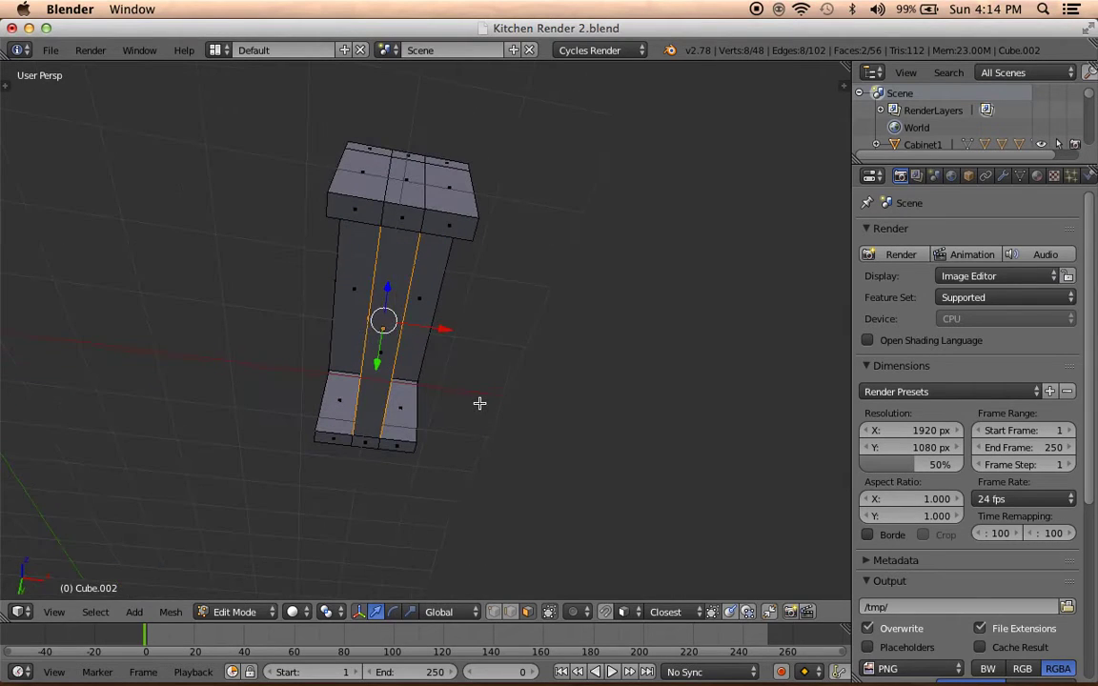
key("s")
key("x")
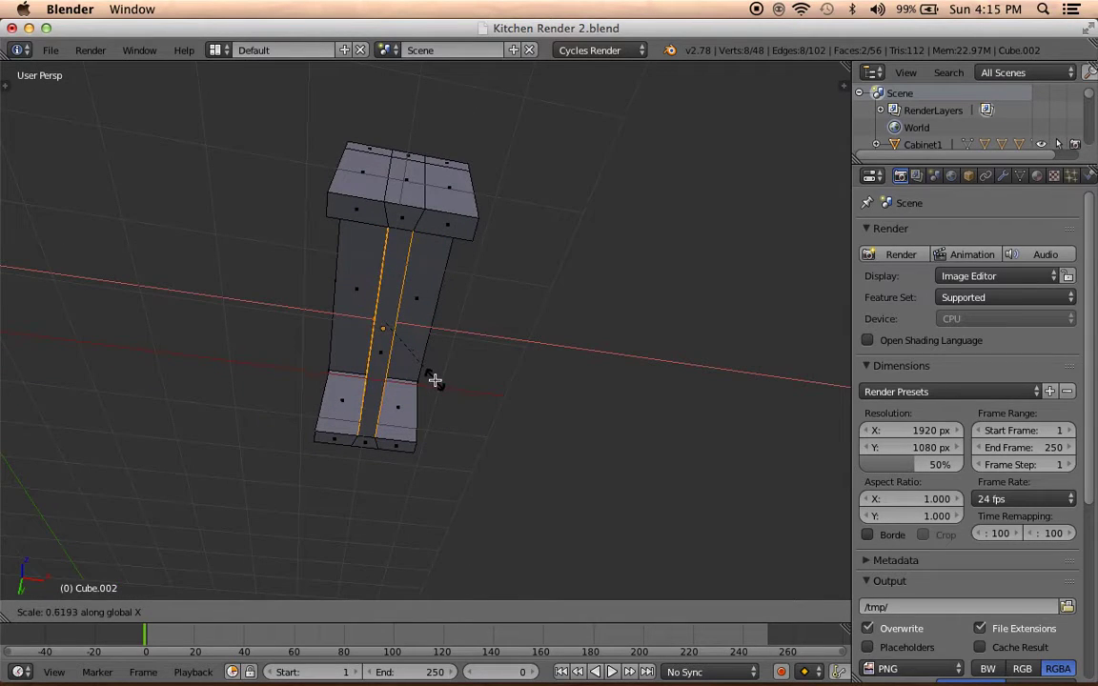
left_click(429, 379)
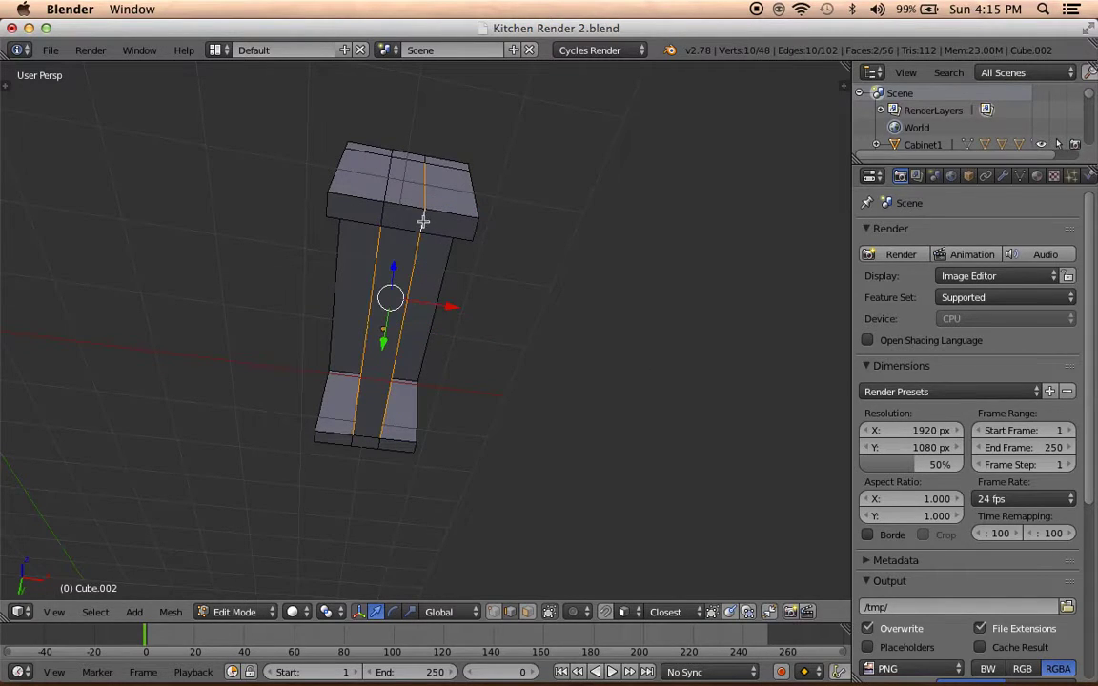
middle_click_drag(384, 216, 379, 455)
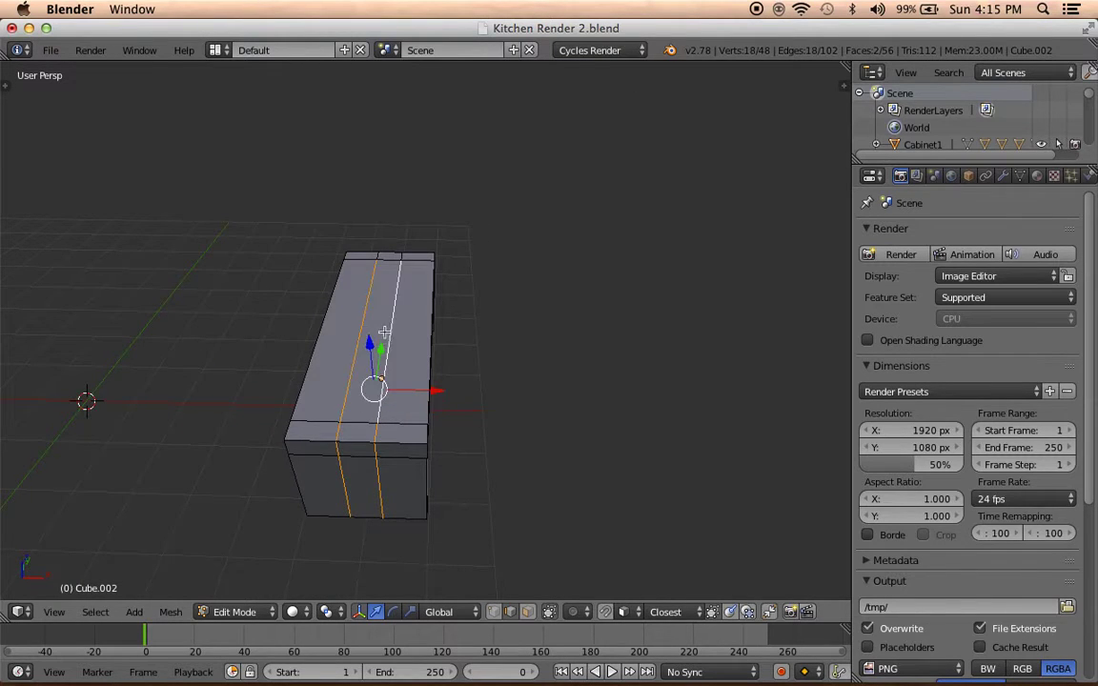
middle_click_drag(384, 331, 438, 327)
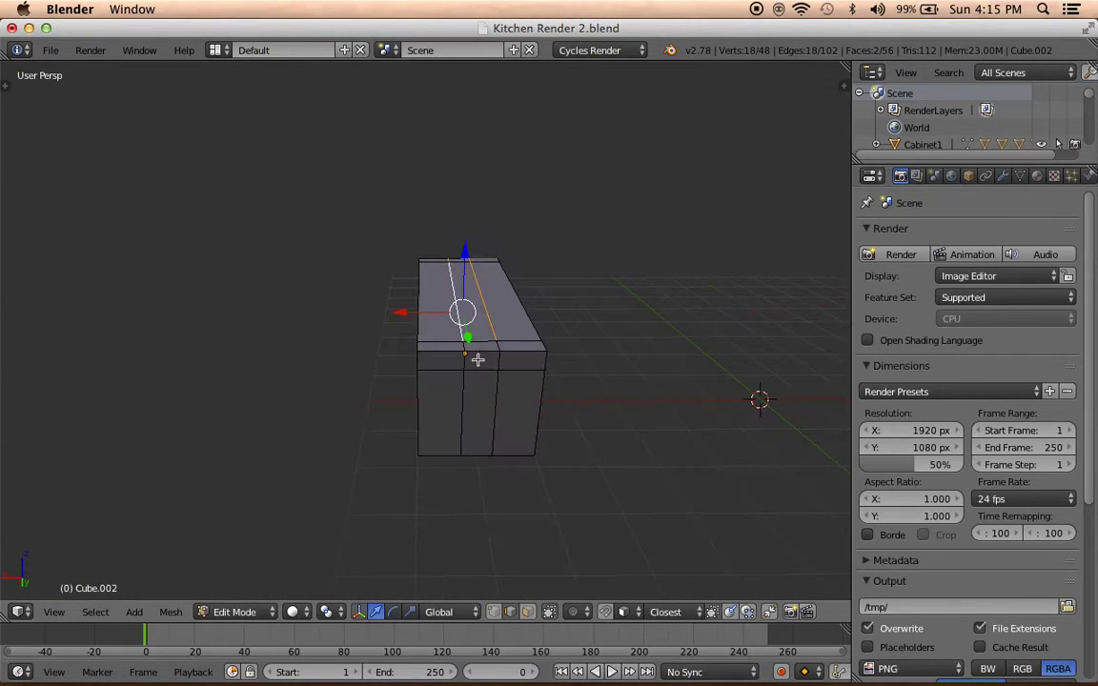
mouse_move(517, 431)
middle_mouse_down()
mouse_move(518, 270)
mouse_move(466, 299)
mouse_move(420, 273)
middle_mouse_up()
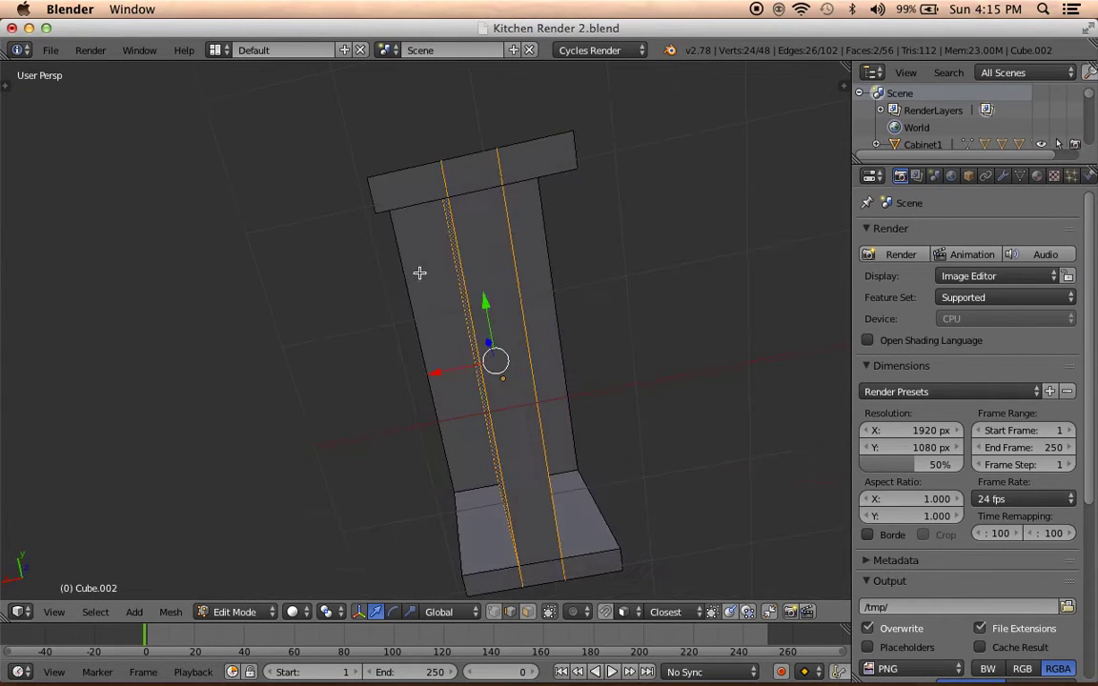
Narrow the selected top edge loops by scaling them along X.
key("s")
key("x")
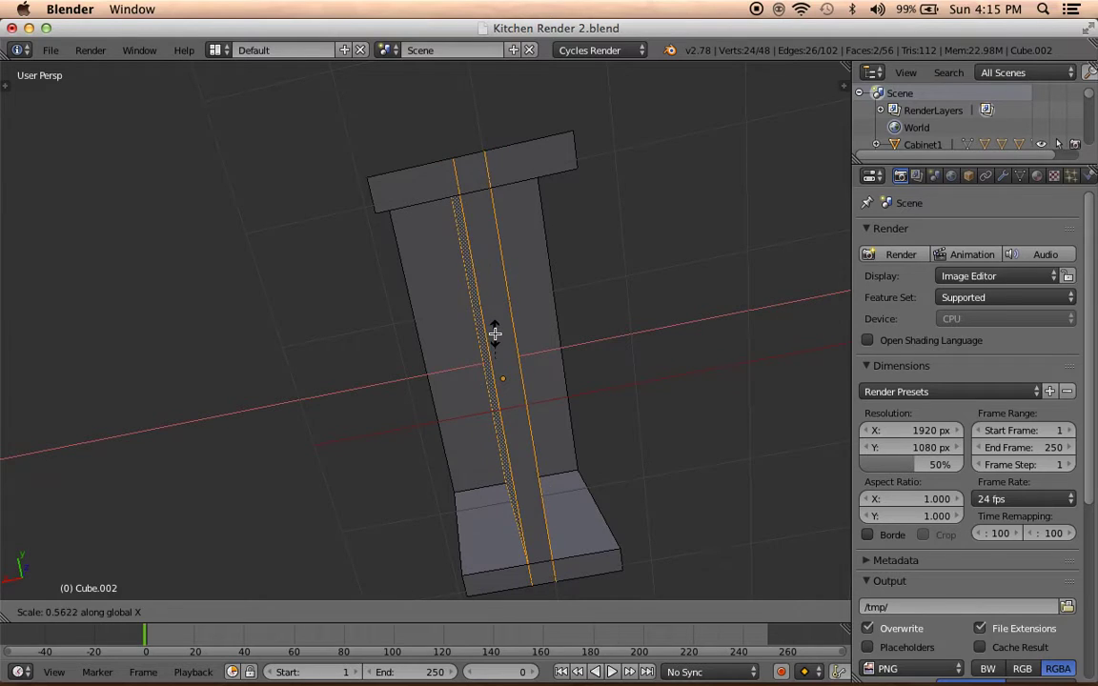
left_click(494, 333)
mouse_move(495, 335)
middle_mouse_down()
mouse_move(482, 404)
mouse_move(441, 500)
mouse_move(441, 542)
mouse_move(456, 547)
mouse_move(443, 482)
mouse_move(459, 503)
middle_mouse_up()
Switch to face select and circle-select the tabletop's top and right-end faces.
left_click(522, 615)
left_click_drag(342, 357, 307, 417)
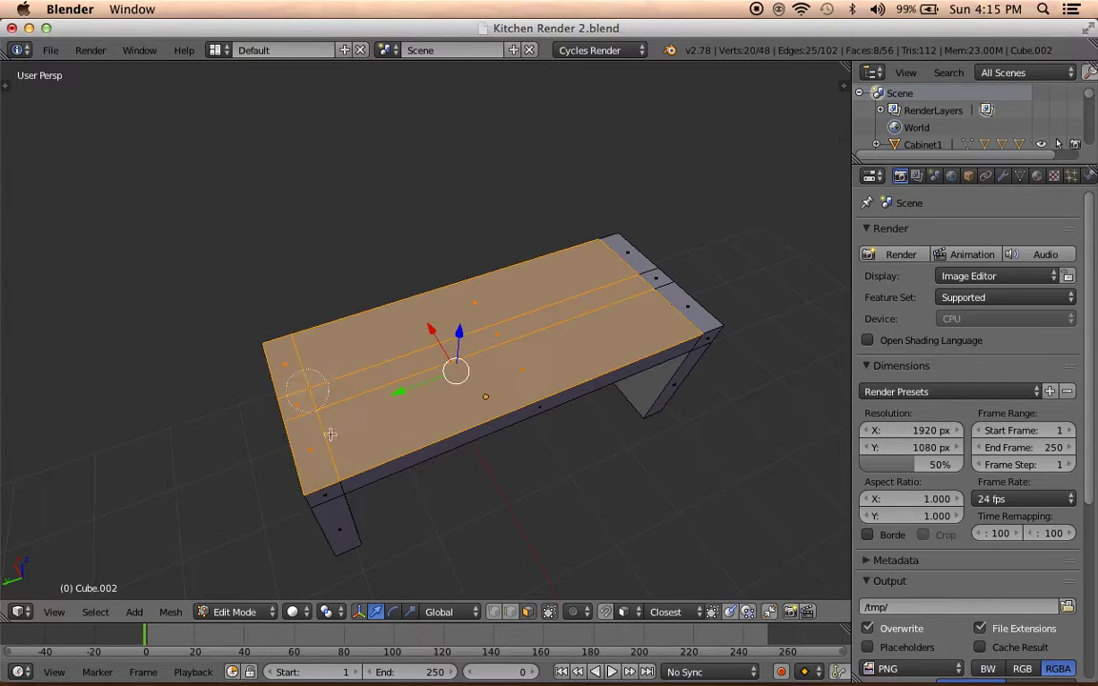
left_click_drag(646, 316, 619, 257)
middle_click_drag(641, 260, 630, 272)
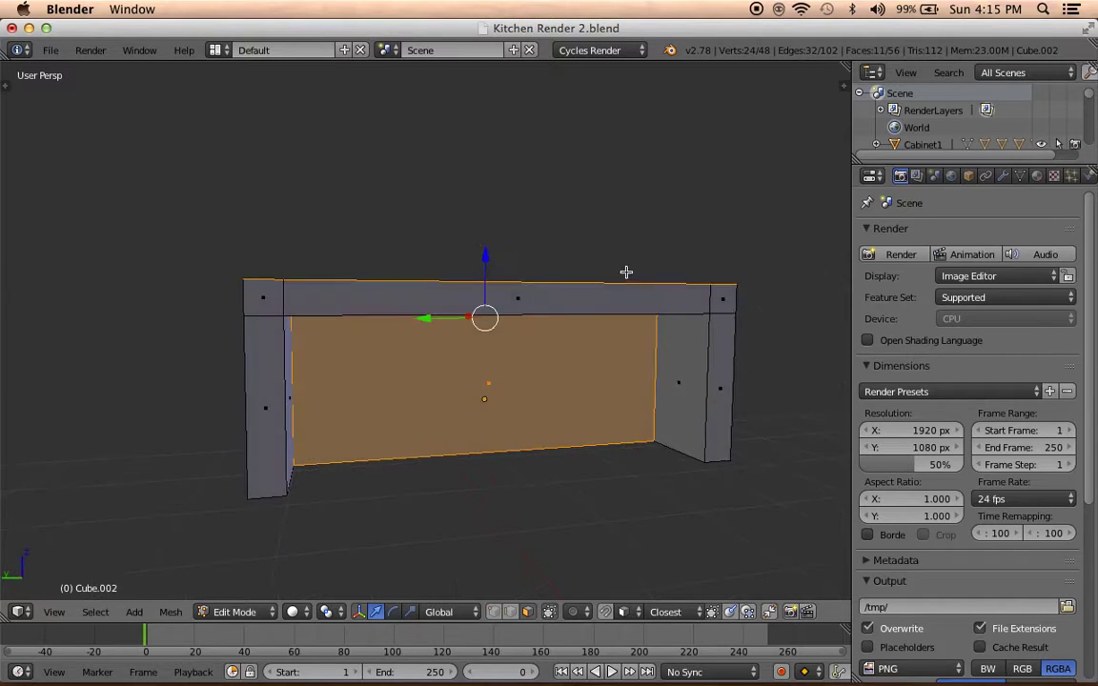
mouse_move(478, 423)
middle_mouse_down()
mouse_move(491, 298)
mouse_move(477, 517)
middle_mouse_up()
key("a")
key("c")
left_click_drag(580, 306, 298, 346)
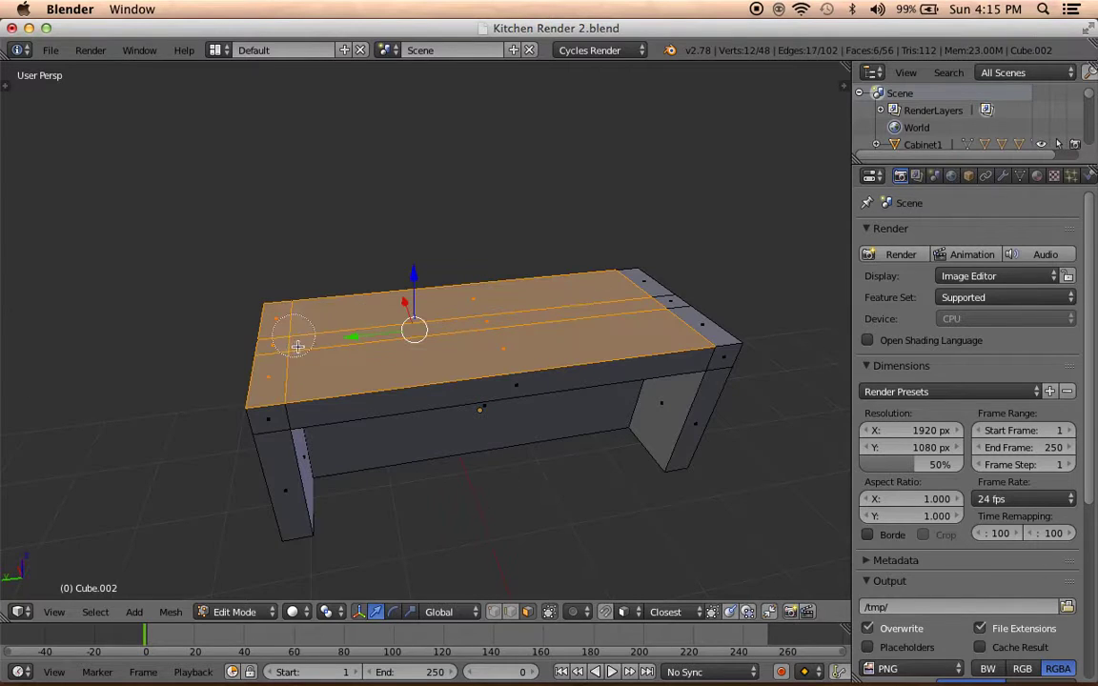
left_click_drag(615, 300, 658, 286)
right_click(694, 289)
Select the legs' four inner side faces, trying and undoing a Y scale.
mouse_move(693, 289)
middle_mouse_down()
mouse_move(464, 225)
mouse_move(468, 238)
middle_mouse_up()
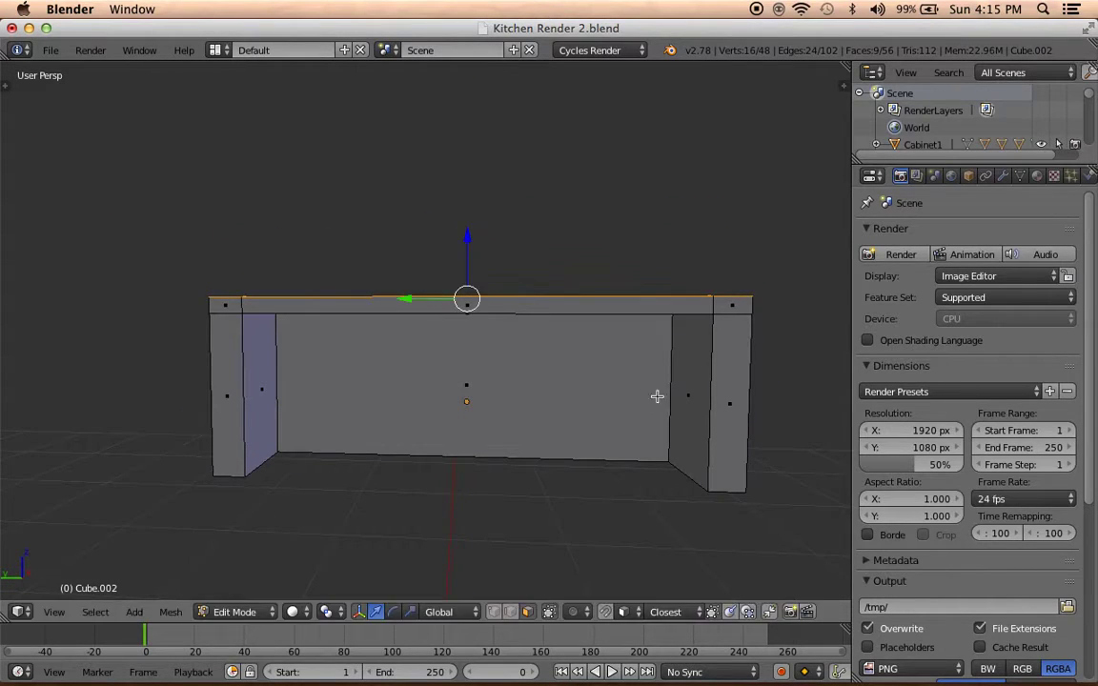
right_click(690, 398)
right_click(267, 366, "shift")
middle_click_drag(711, 392, 373, 365)
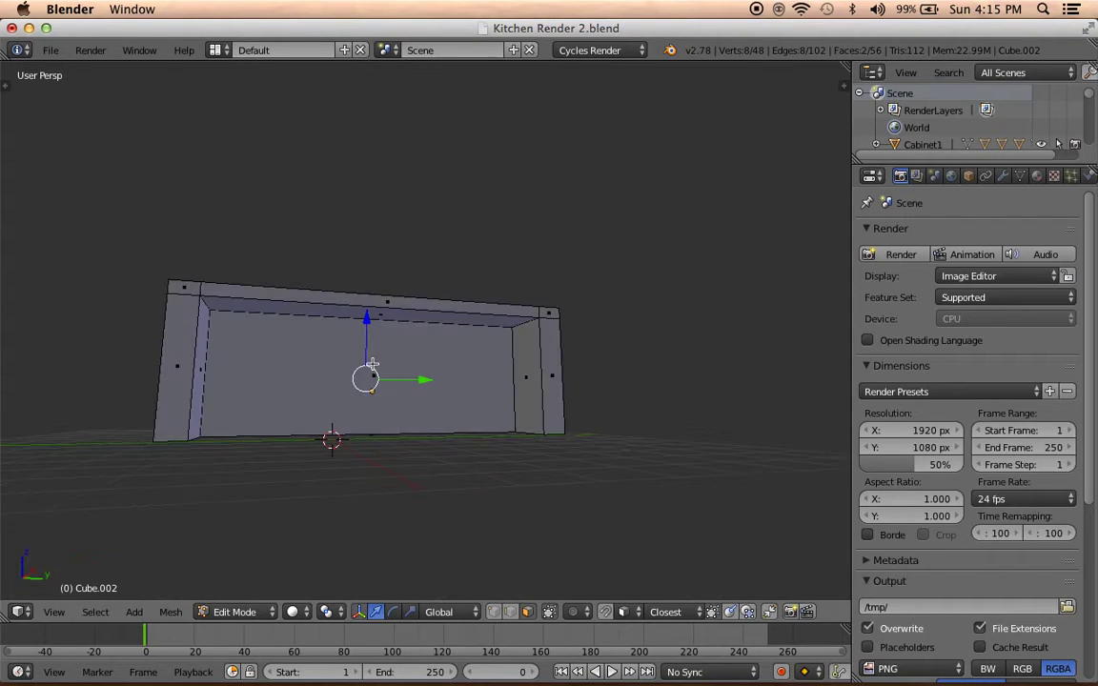
right_click(527, 372, "shift")
mouse_move(527, 371)
middle_mouse_down()
mouse_move(280, 392)
mouse_move(469, 440)
middle_mouse_up()
right_click(254, 377, "shift")
key("s")
key("y")
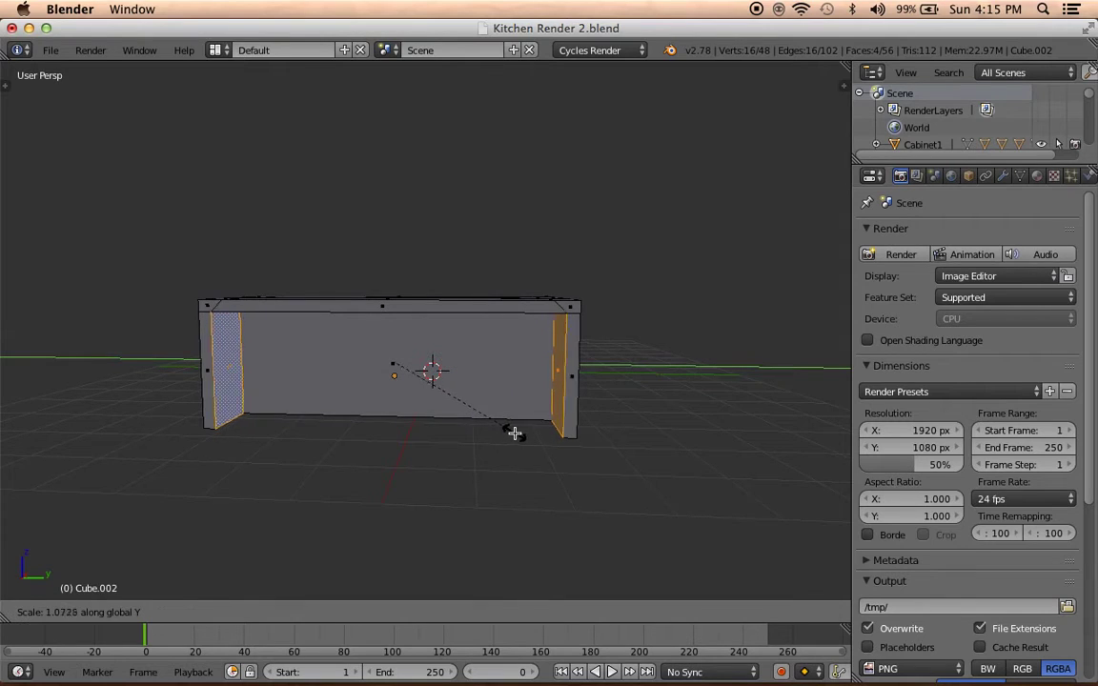
left_click(515, 434)
key("ctrl+z")
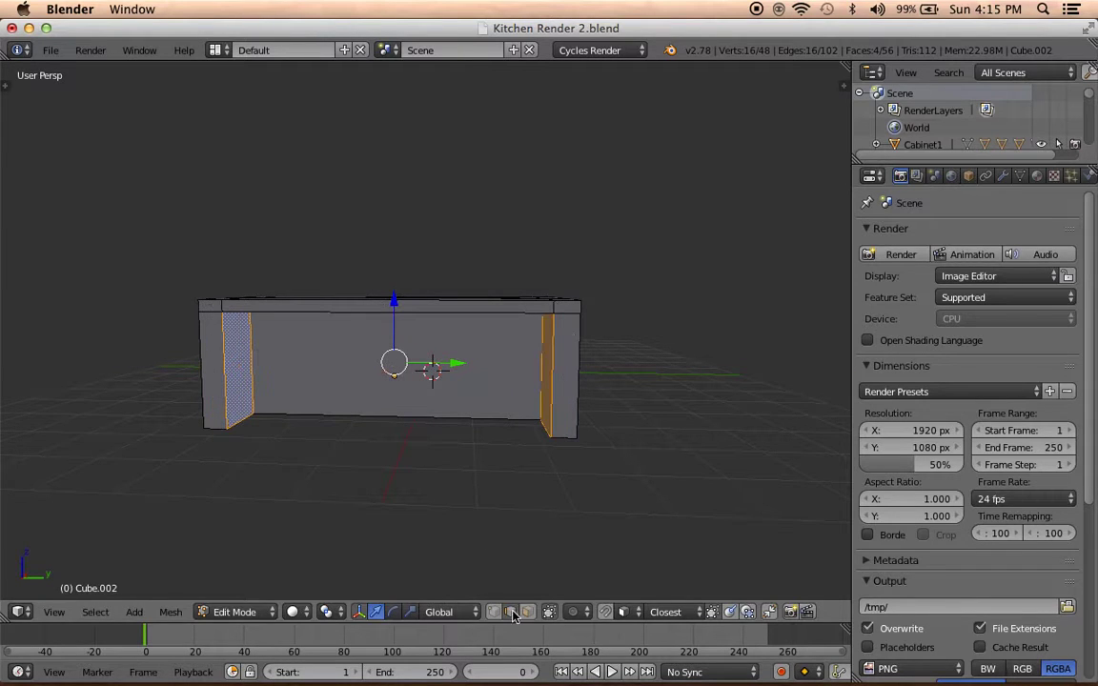
Add one more vertex and scale the end edges along Y twice.
middle_click_drag(555, 305, 540, 237)
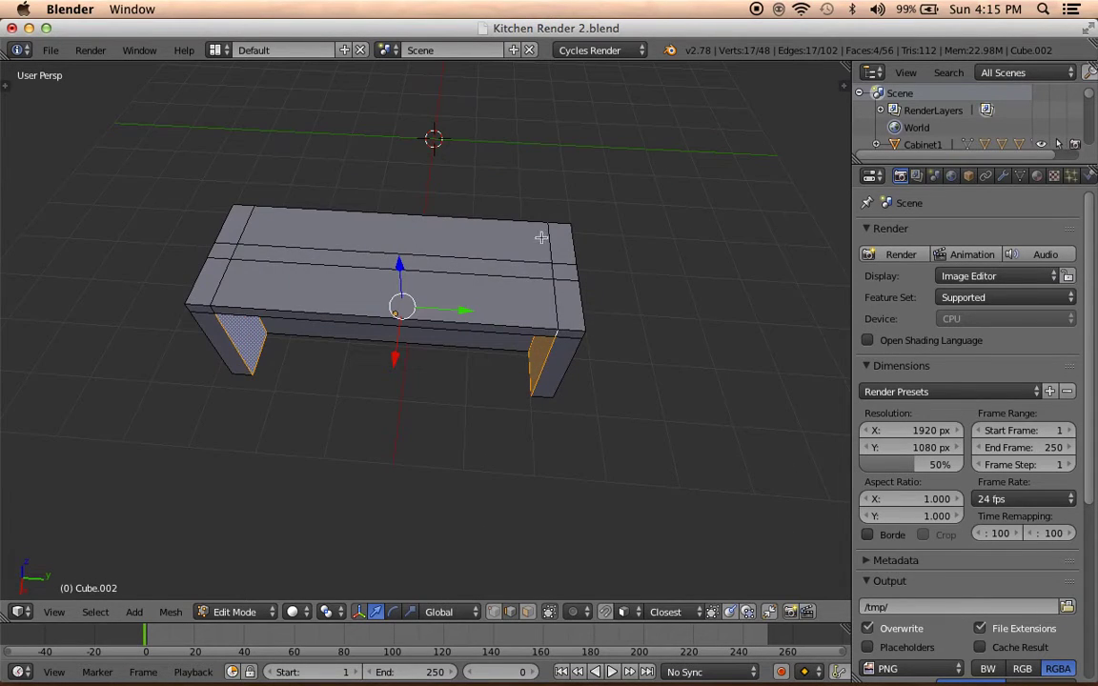
mouse_move(548, 241)
middle_mouse_down()
mouse_move(287, 184)
mouse_move(428, 407)
middle_mouse_up()
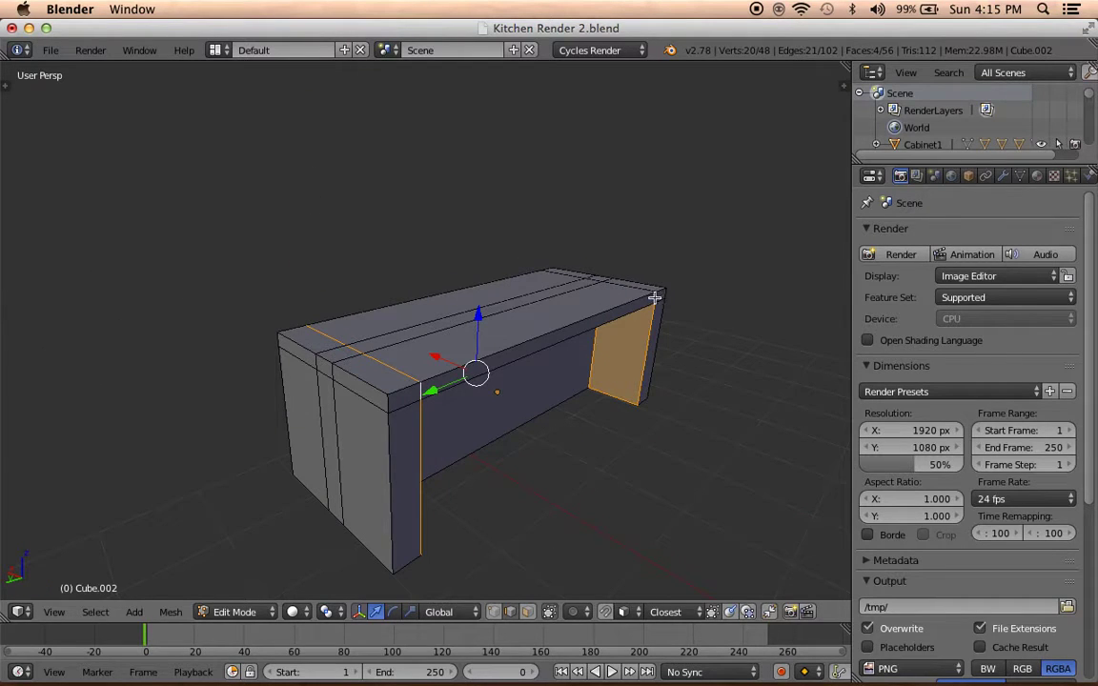
mouse_move(658, 298)
middle_mouse_down()
mouse_move(630, 356)
mouse_move(390, 354)
middle_mouse_up()
right_click(665, 332, "shift")
mouse_move(325, 329)
middle_mouse_down()
mouse_move(368, 361)
mouse_move(529, 400)
mouse_move(460, 443)
mouse_move(532, 416)
mouse_move(682, 434)
mouse_move(670, 284)
mouse_move(639, 454)
mouse_move(609, 429)
middle_mouse_up()
key("s")
key("y")
left_click(696, 431)
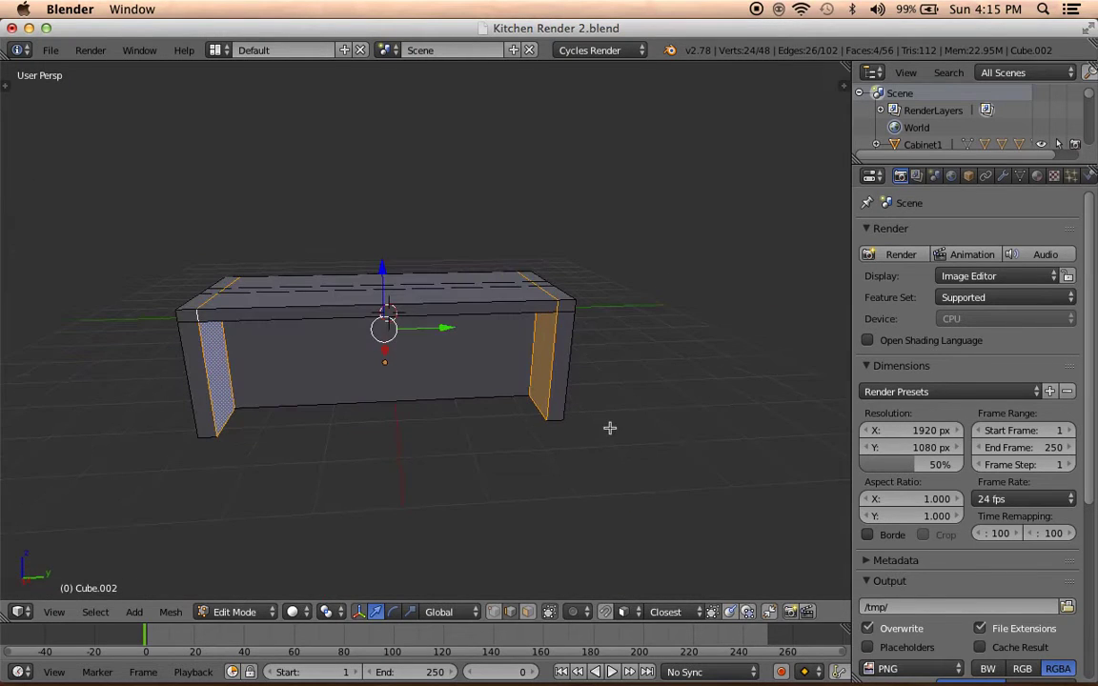
key("s")
key("y")
left_click(619, 426)
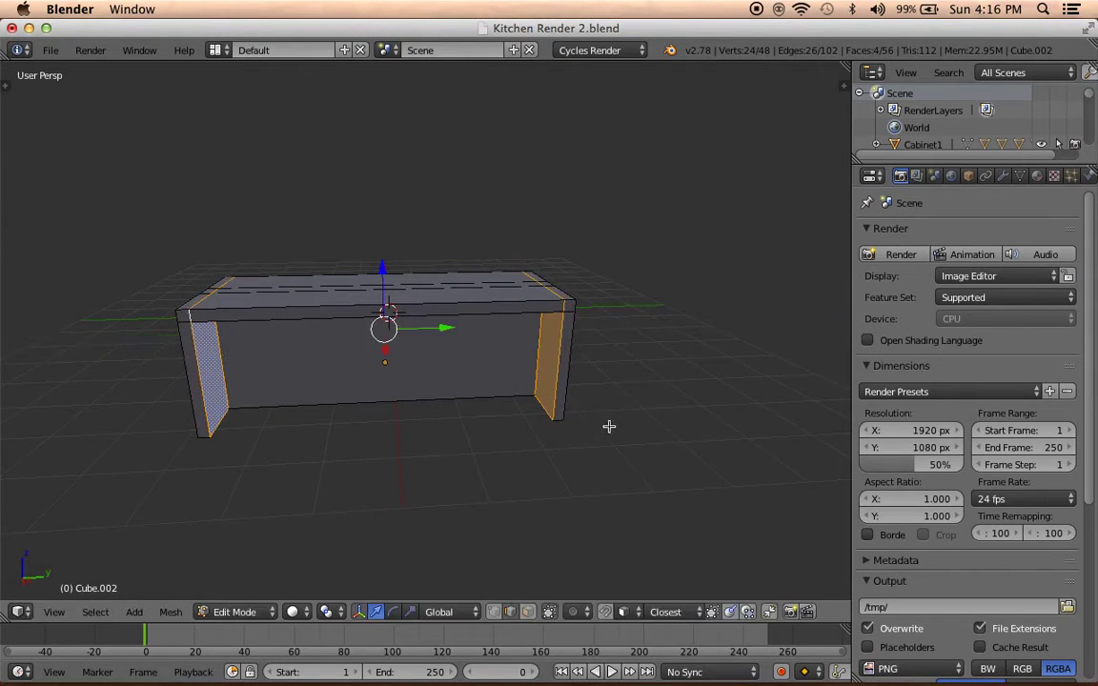
Return to Object Mode and enlarge the Outliner to list all objects.
key("Tab")
scroll(433, 412, "down", 2)
middle_click_drag(433, 412, 528, 409)
mouse_move(923, 162)
left_mouse_down()
mouse_move(911, 519)
mouse_move(910, 458)
mouse_move(929, 486)
mouse_move(956, 457)
left_mouse_up()
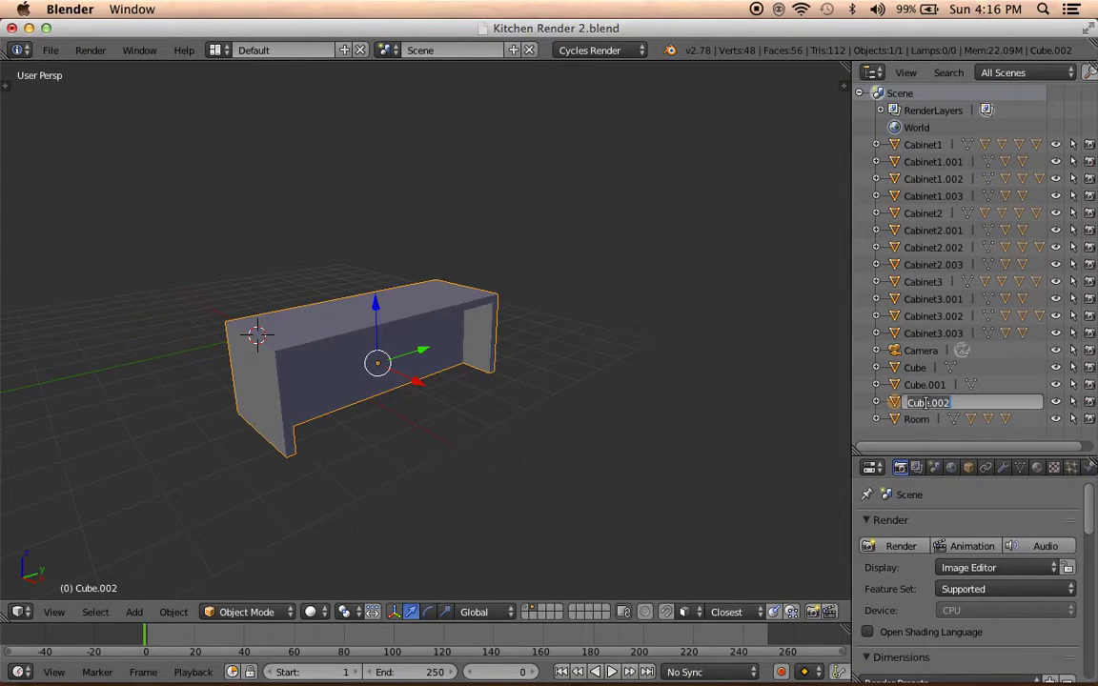
Name the piece Table and move it onto the kitchen's layer.
type("Table")
key("Return")
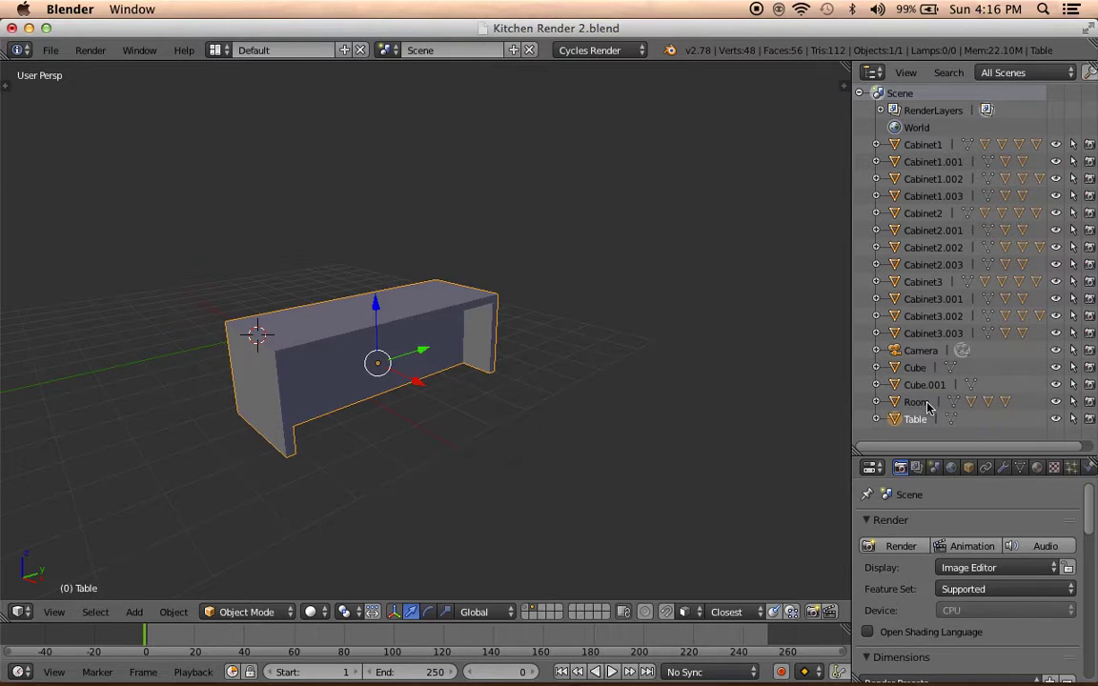
mouse_move(534, 343)
middle_mouse_down()
mouse_move(493, 306)
mouse_move(534, 260)
mouse_move(568, 284)
mouse_move(467, 381)
mouse_move(486, 476)
middle_mouse_up()
key("m")
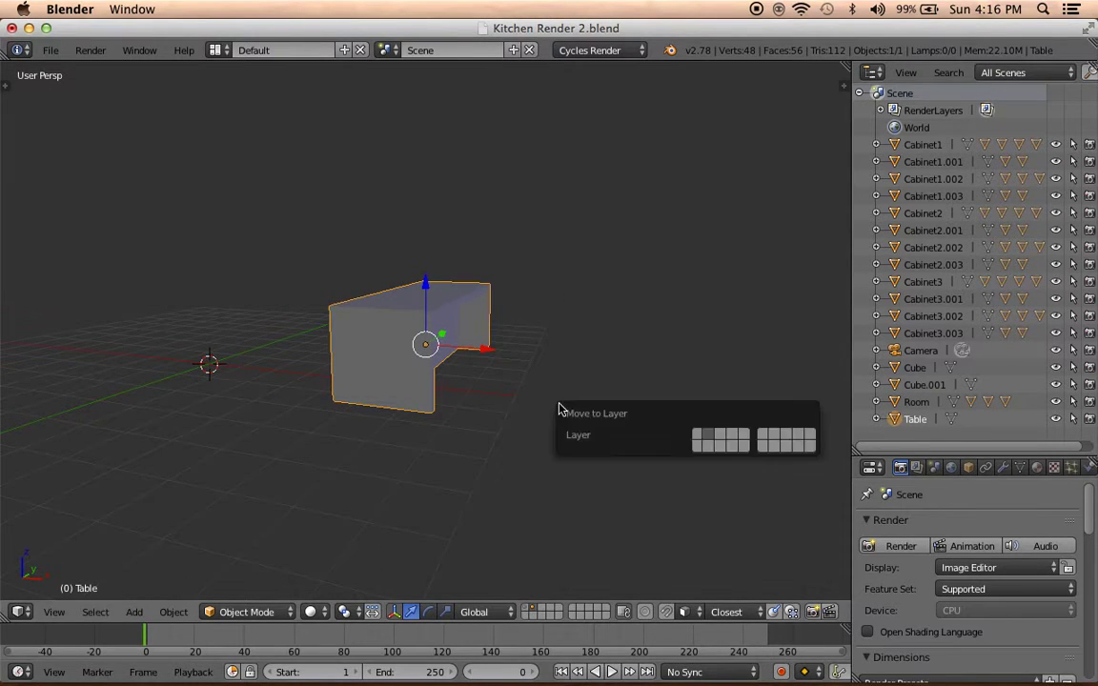
left_click(626, 391)
left_click(532, 615)
scroll(468, 516, "up", 3)
scroll(468, 519, "up", 3)
scroll(467, 524, "down", 4)
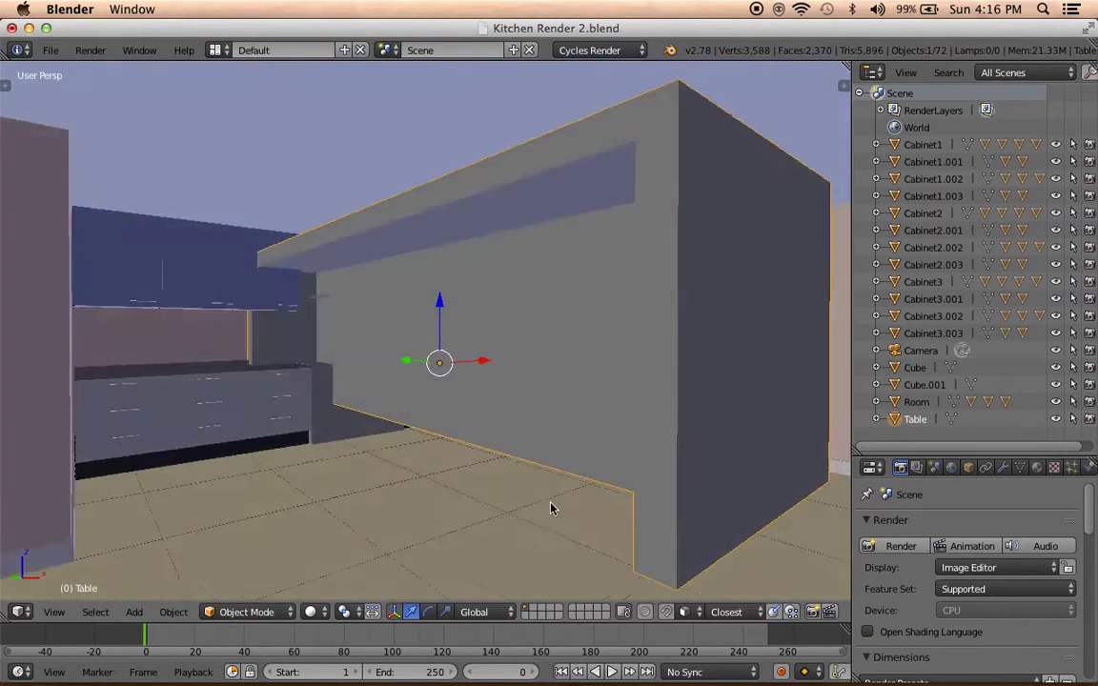
scroll(572, 510, "down", 3)
Scale the table down to 0.3776 and rotate it 90° about Z.
key("s")
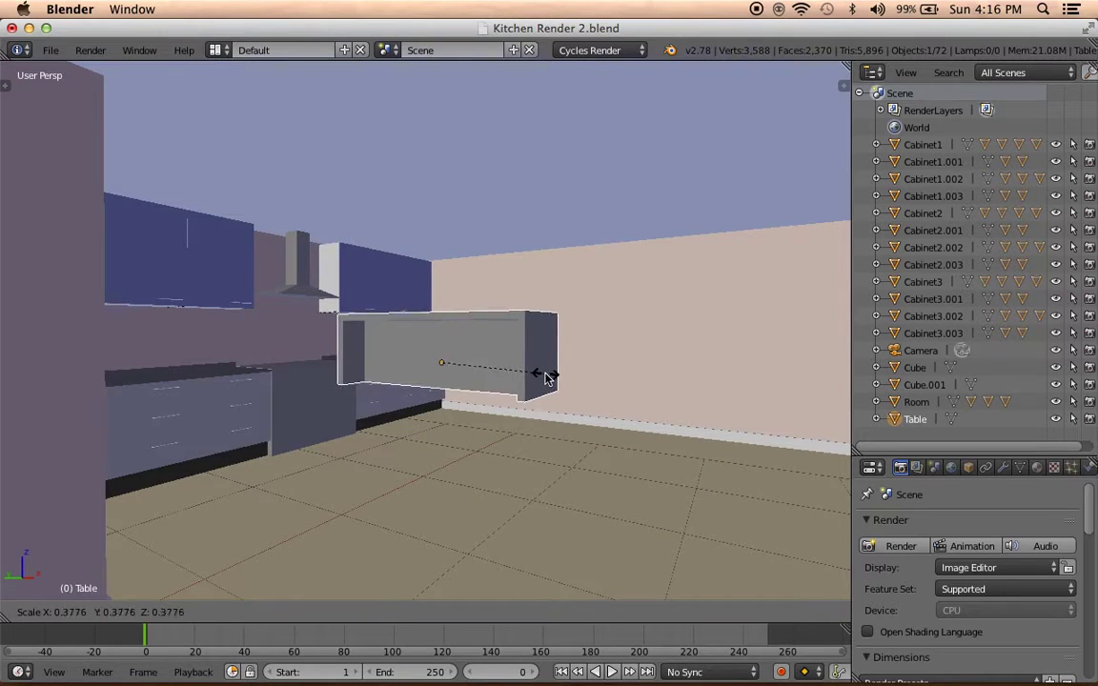
left_click(547, 377)
type("rz90")
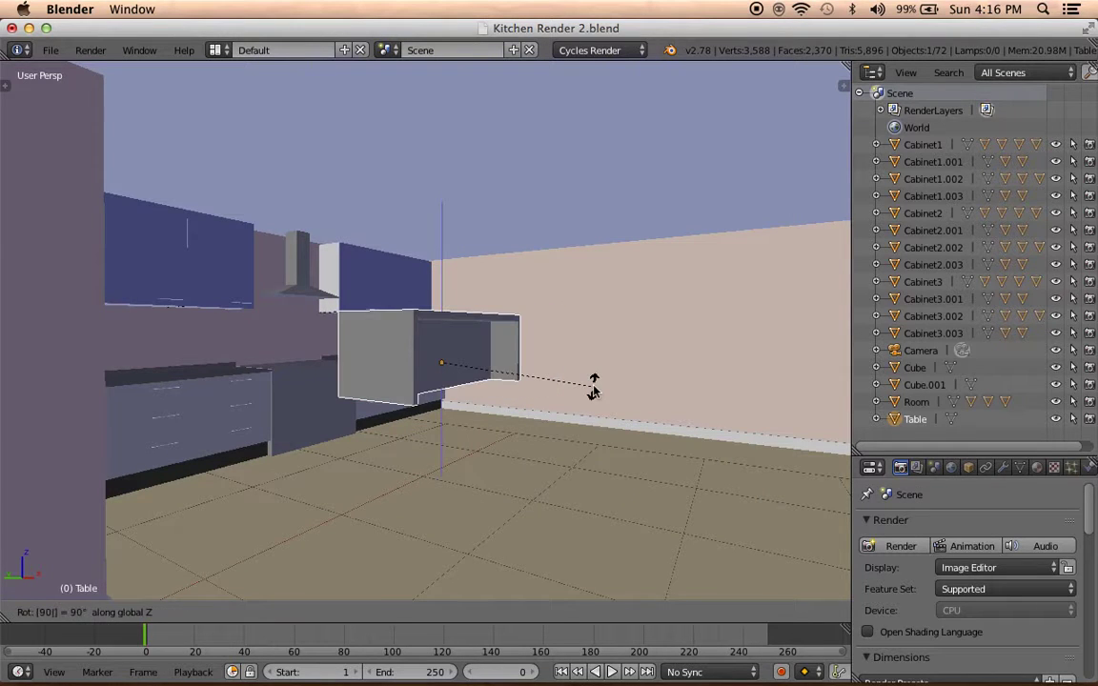
key("Return")
Set move snapping and place the table on the kitchen floor, viewed through the camera.
left_click(706, 612)
left_click(710, 543)
key("g")
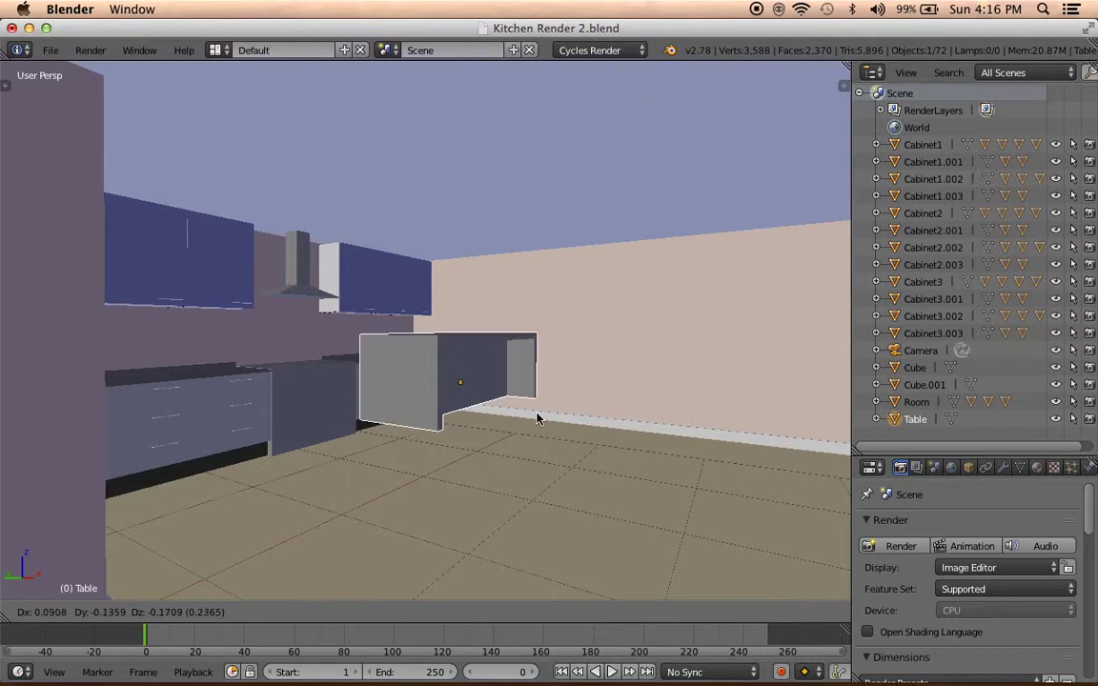
left_click(538, 416)
key("g")
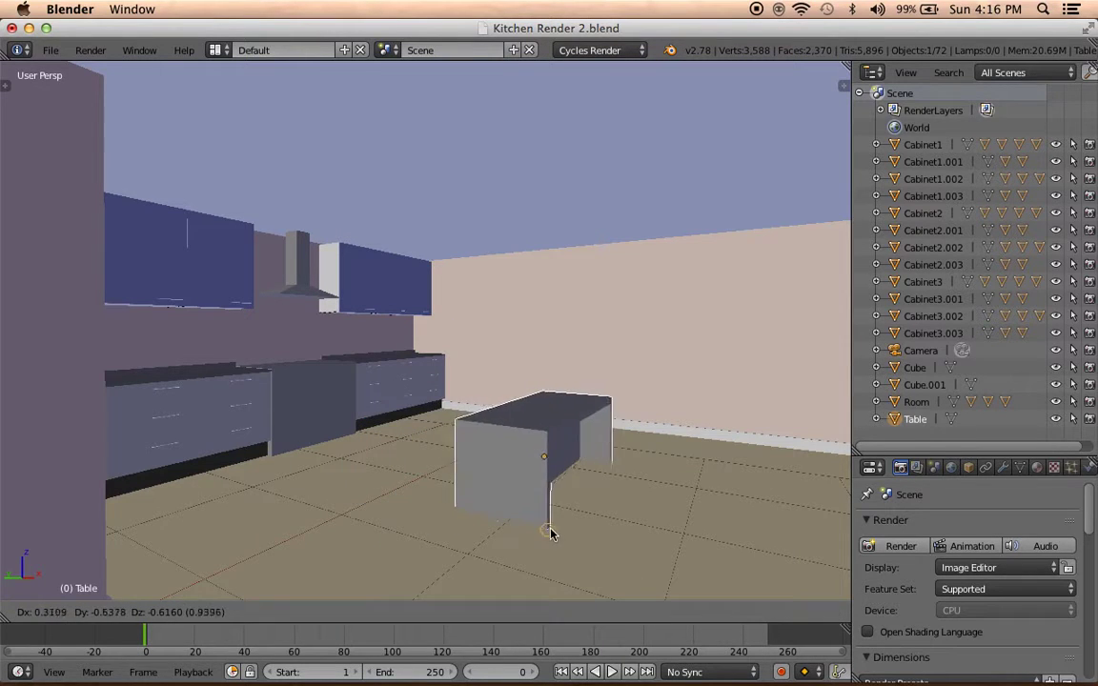
left_click(502, 530)
mouse_move(498, 525)
middle_mouse_down()
mouse_move(495, 462)
mouse_move(495, 533)
middle_mouse_up()
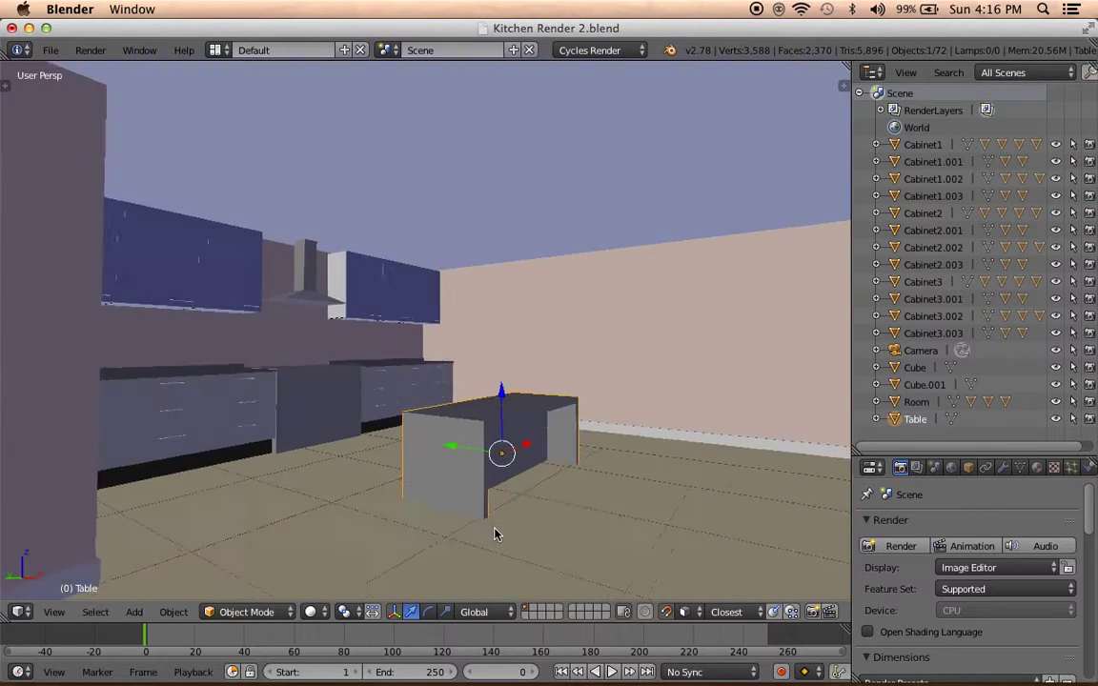
key("KP_0")
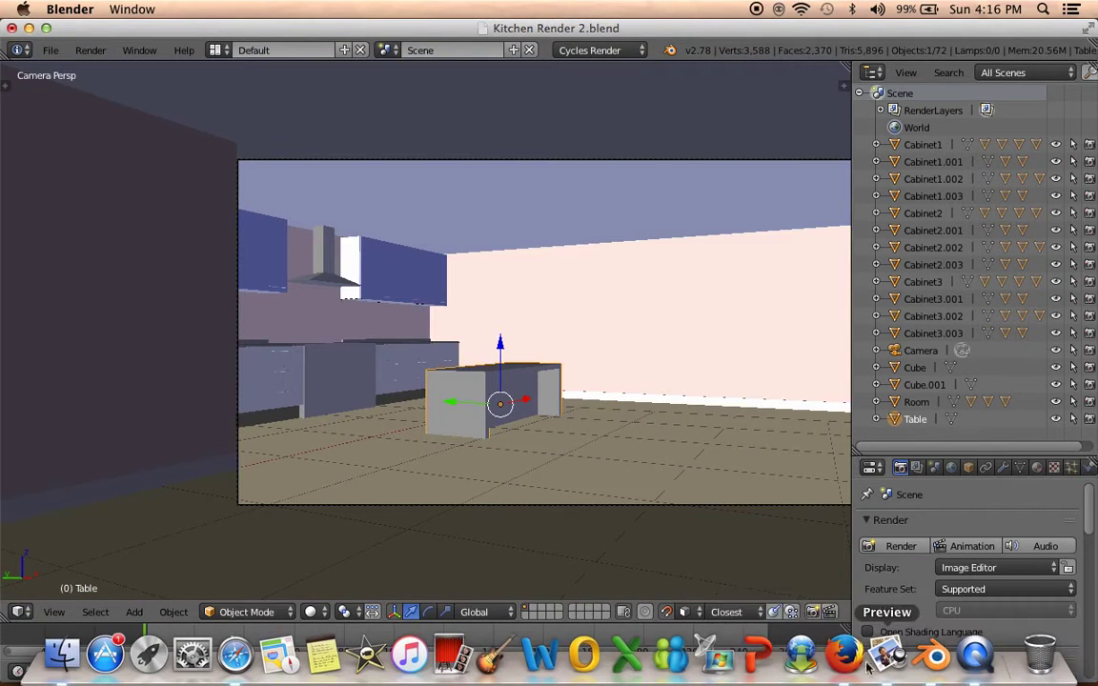
left_click(843, 653)
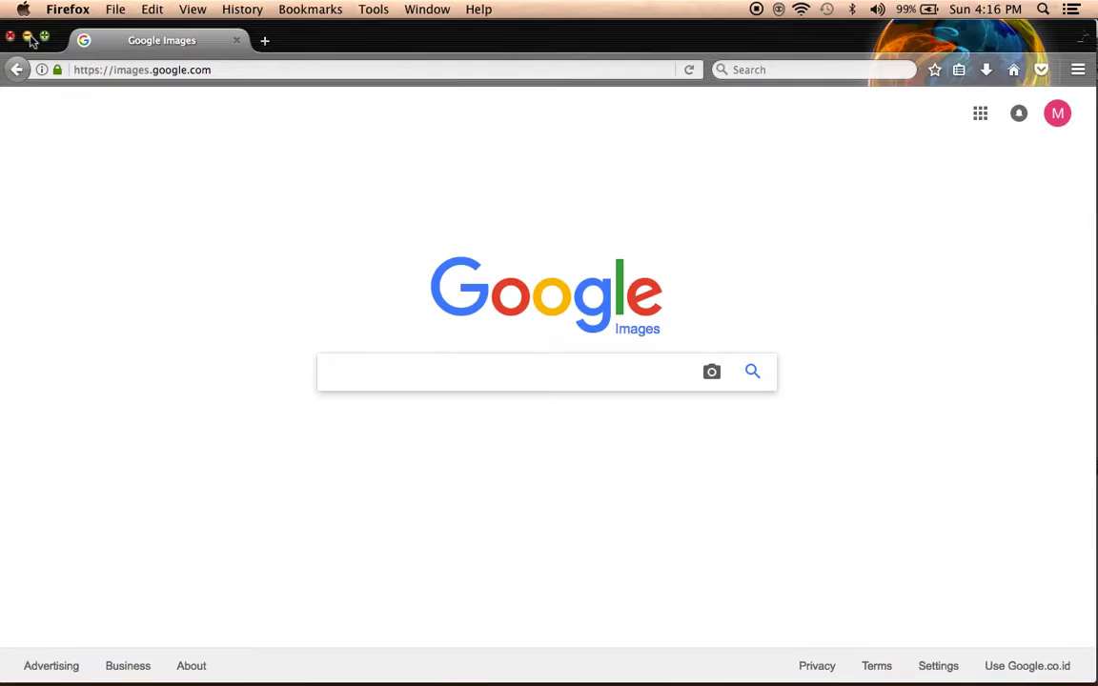
left_click(29, 36)
mouse_move(935, 655)
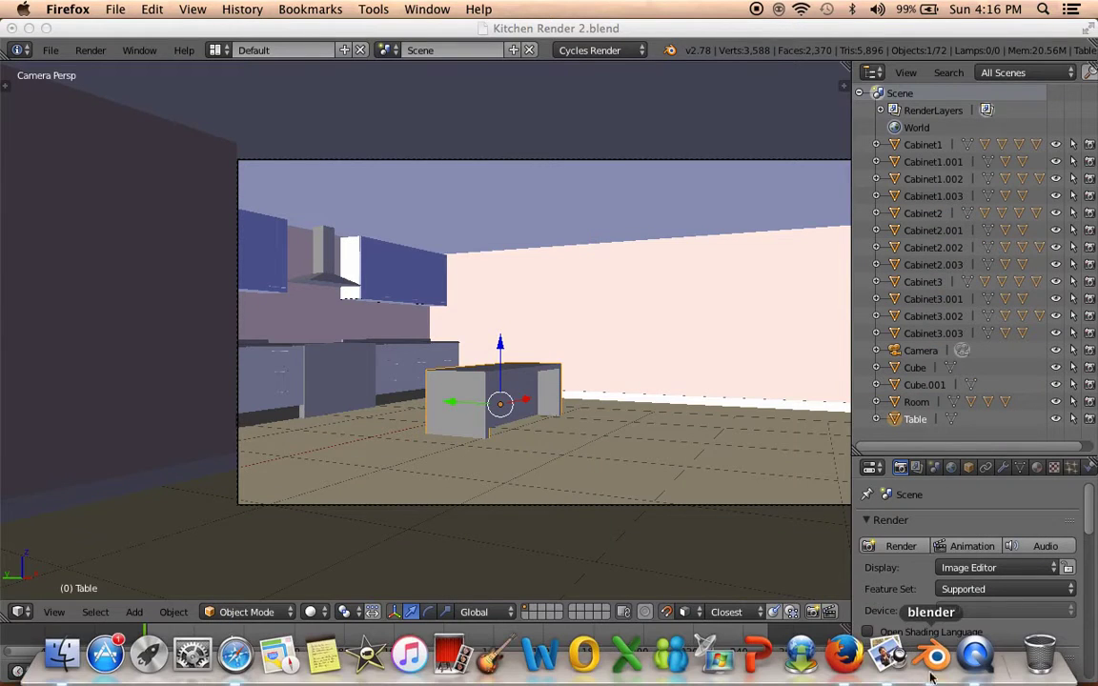
left_click(896, 669)
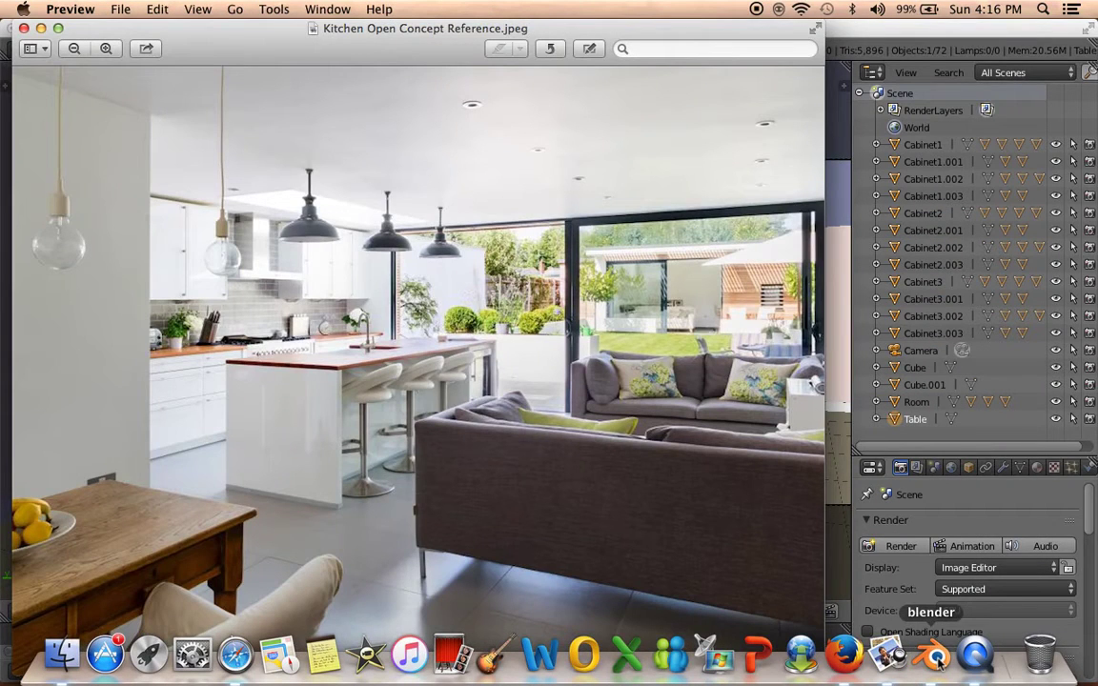
left_click(934, 656)
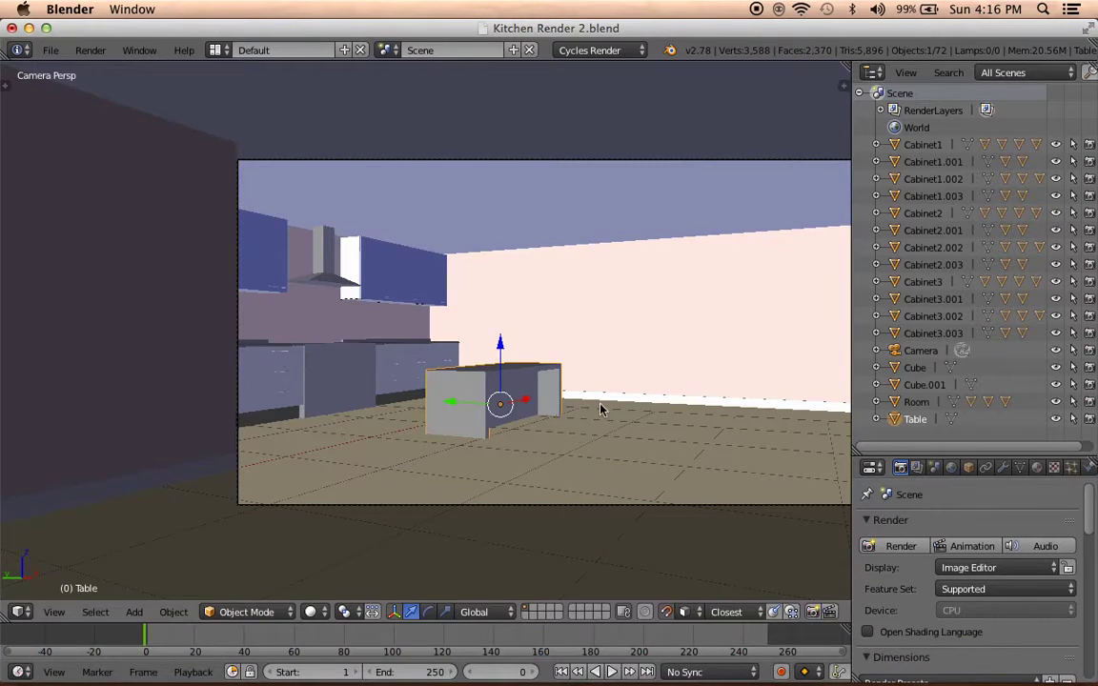
Resize the table along the X axis to adjust its width.
key("s")
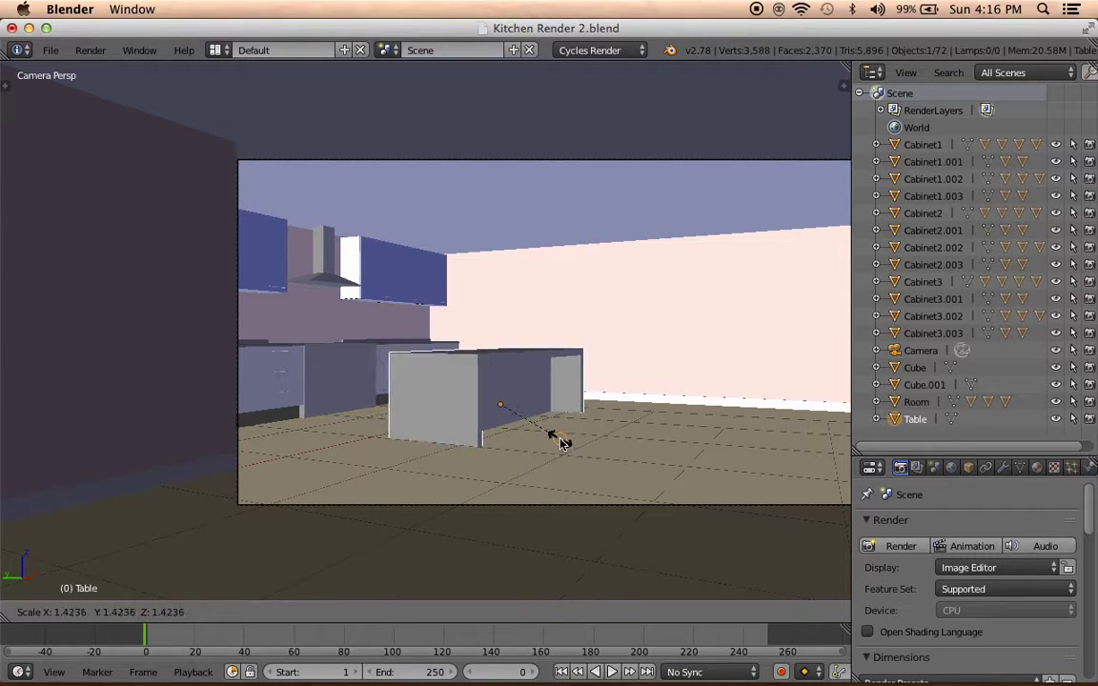
left_click(560, 443)
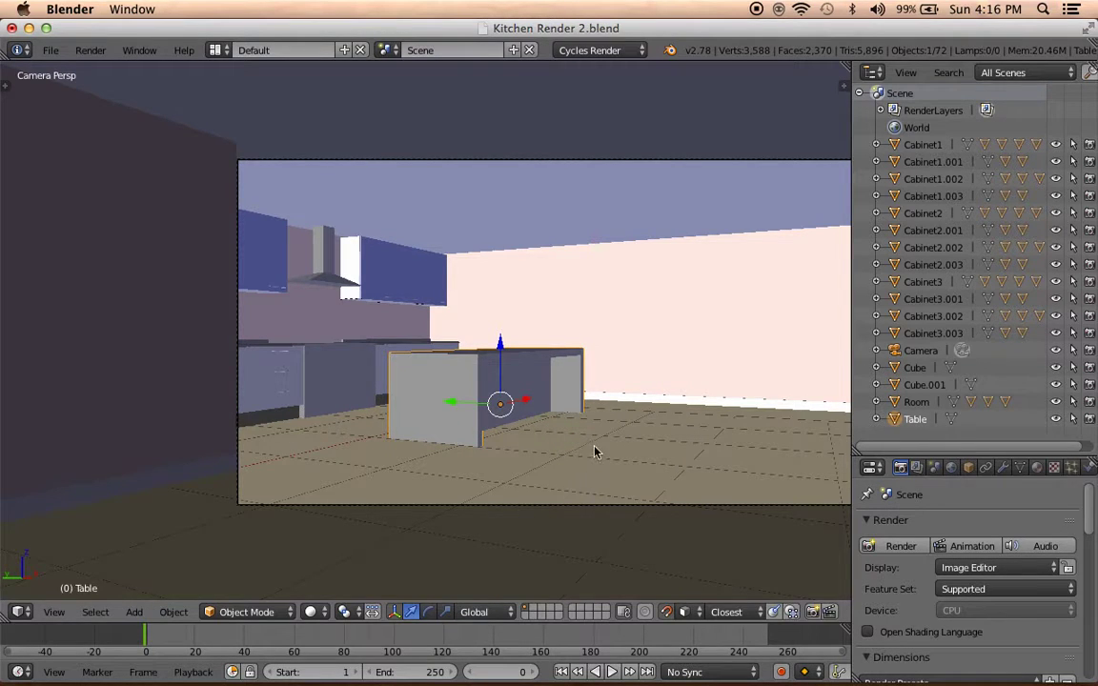
key("s")
key("x")
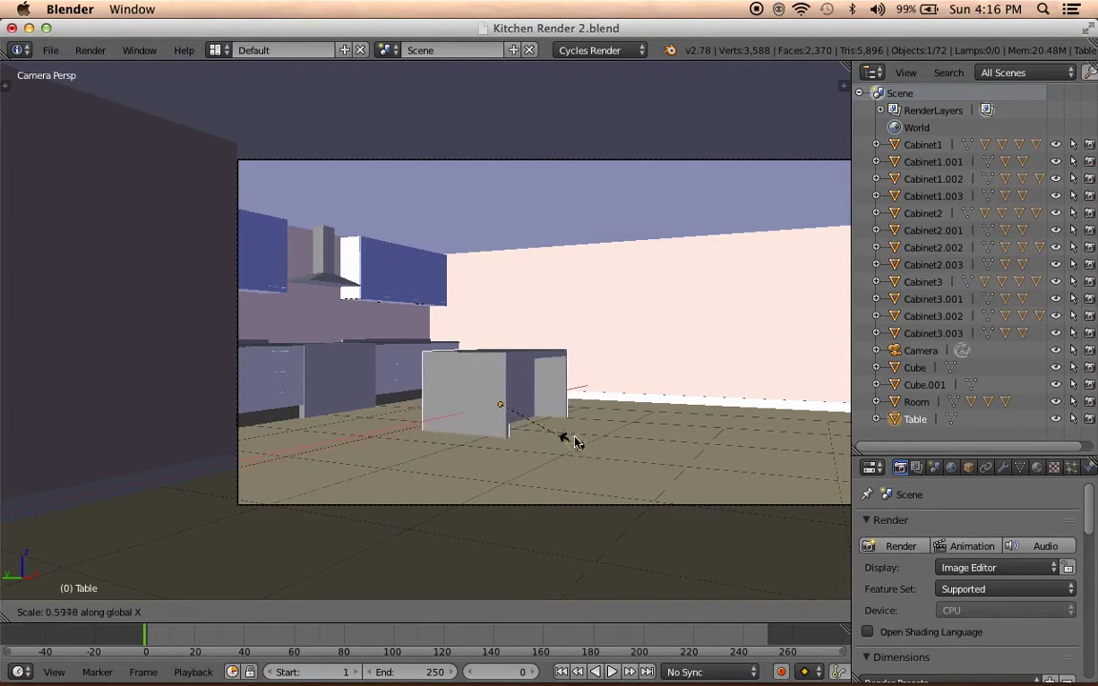
left_click(570, 446)
mouse_move(572, 448)
middle_mouse_down()
mouse_move(497, 475)
mouse_move(588, 442)
mouse_move(490, 476)
mouse_move(551, 454)
middle_mouse_up()
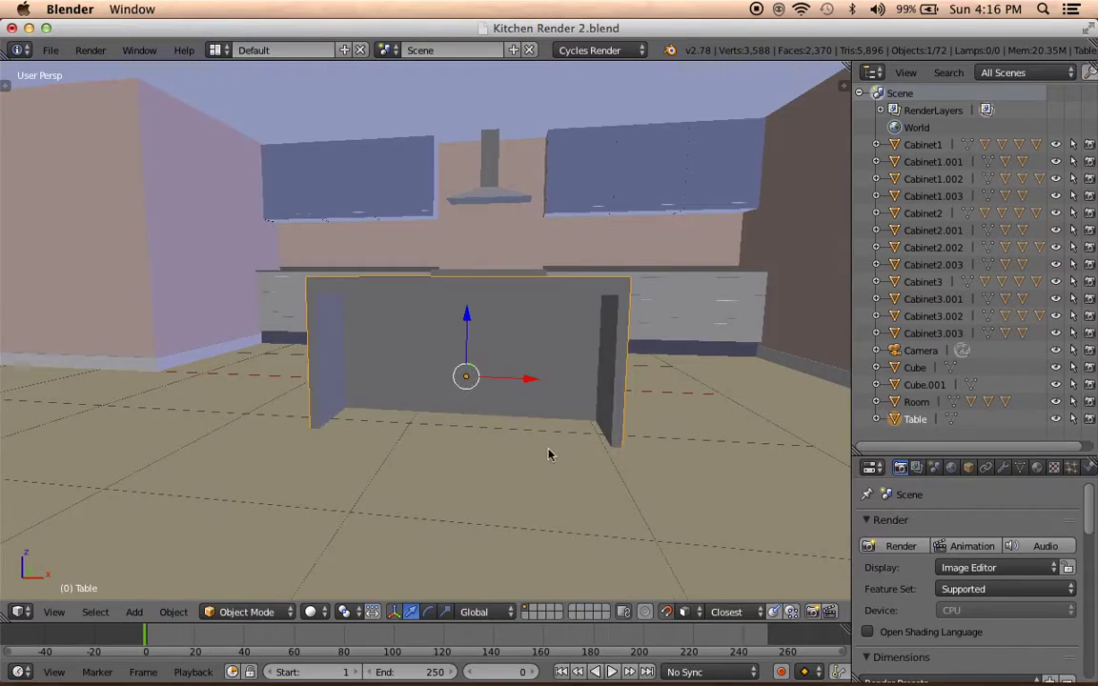
key("s")
key("x")
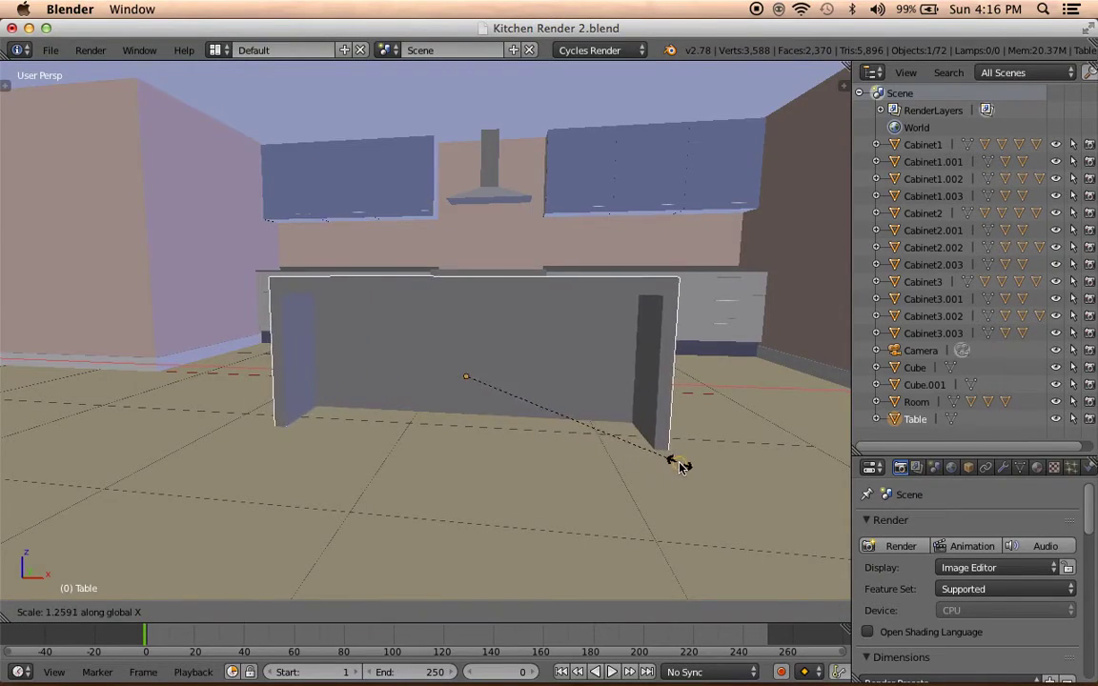
left_click(683, 460)
Shrink the whole table, then stretch it along Y into a longer block.
mouse_move(391, 466)
middle_mouse_down()
mouse_move(304, 446)
mouse_move(314, 493)
mouse_move(348, 502)
mouse_move(400, 449)
mouse_move(221, 437)
middle_mouse_up()
key("s")
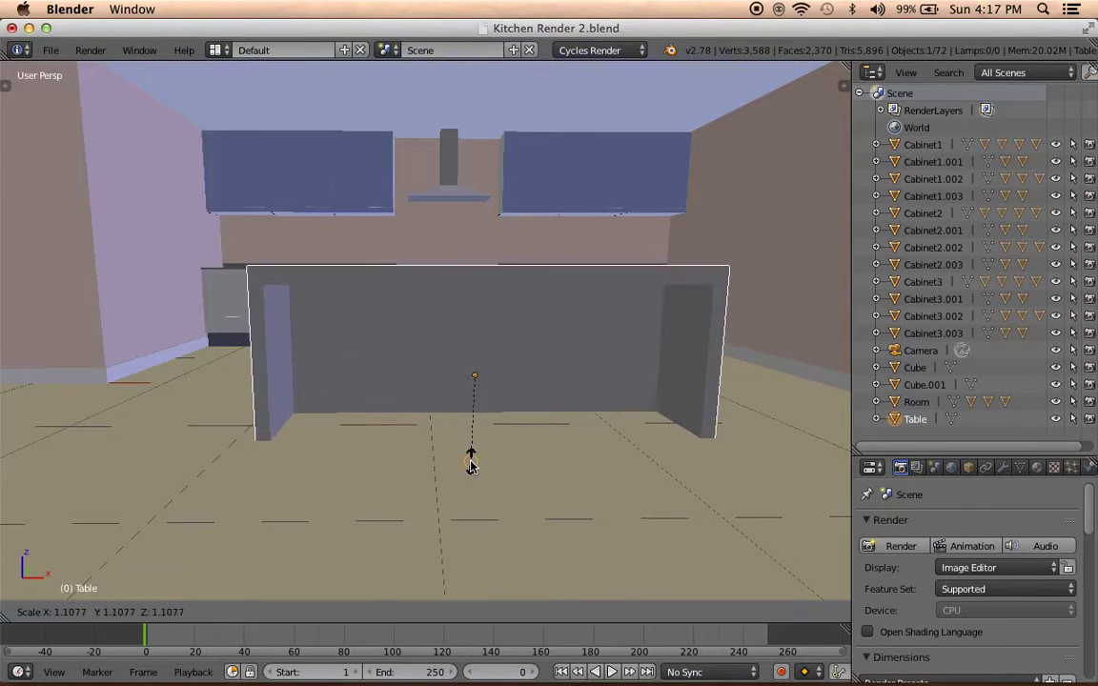
left_click(470, 464)
mouse_move(448, 471)
middle_mouse_down()
mouse_move(543, 475)
mouse_move(523, 477)
mouse_move(563, 466)
middle_mouse_up()
key("s")
key("y")
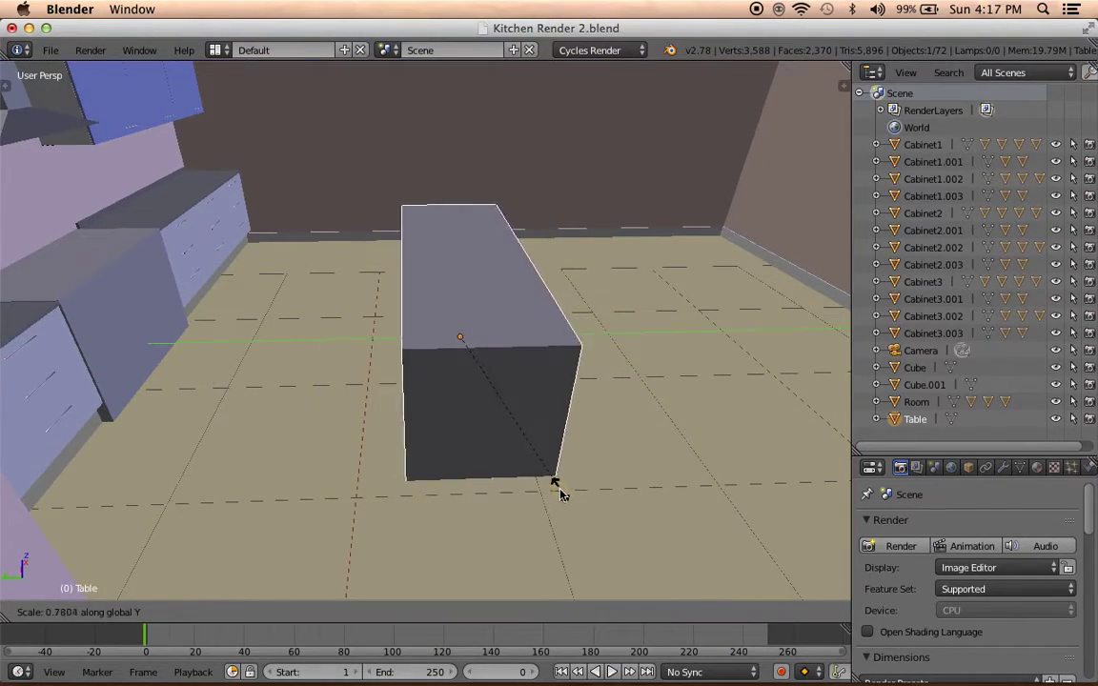
left_click(560, 493)
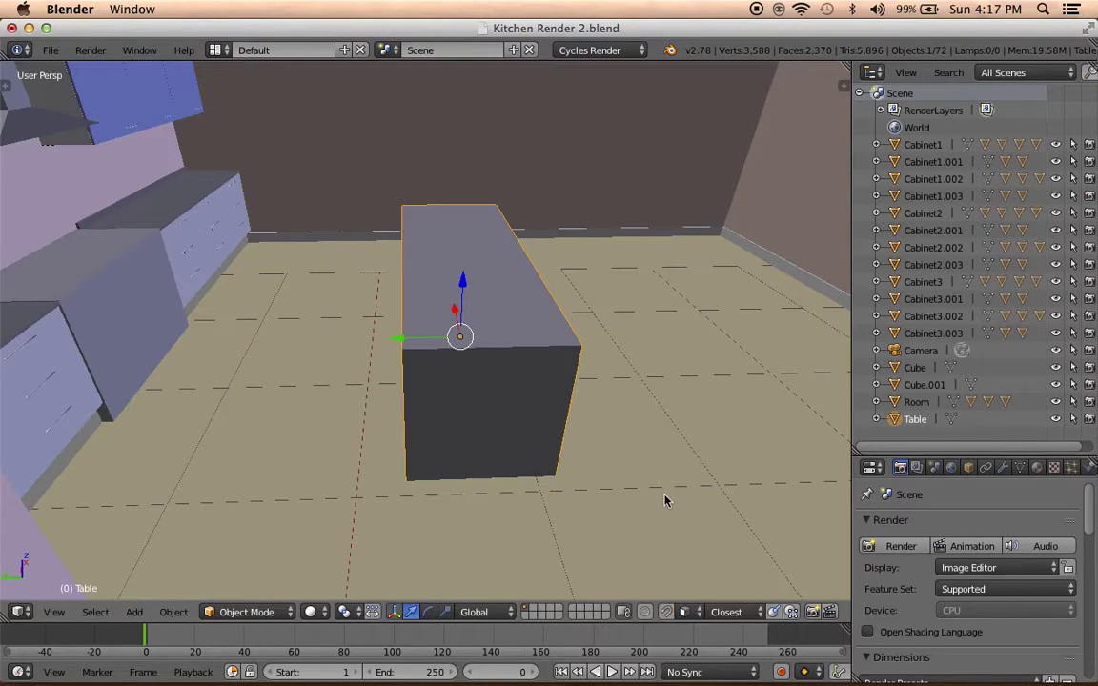
key("s")
key("y")
left_click(700, 491)
Lower the table along Z so it sits on the kitchen floor.
mouse_move(705, 490)
middle_mouse_down()
mouse_move(608, 458)
mouse_move(360, 444)
mouse_move(574, 433)
mouse_move(596, 472)
mouse_move(608, 460)
middle_mouse_up()
key("KP_0")
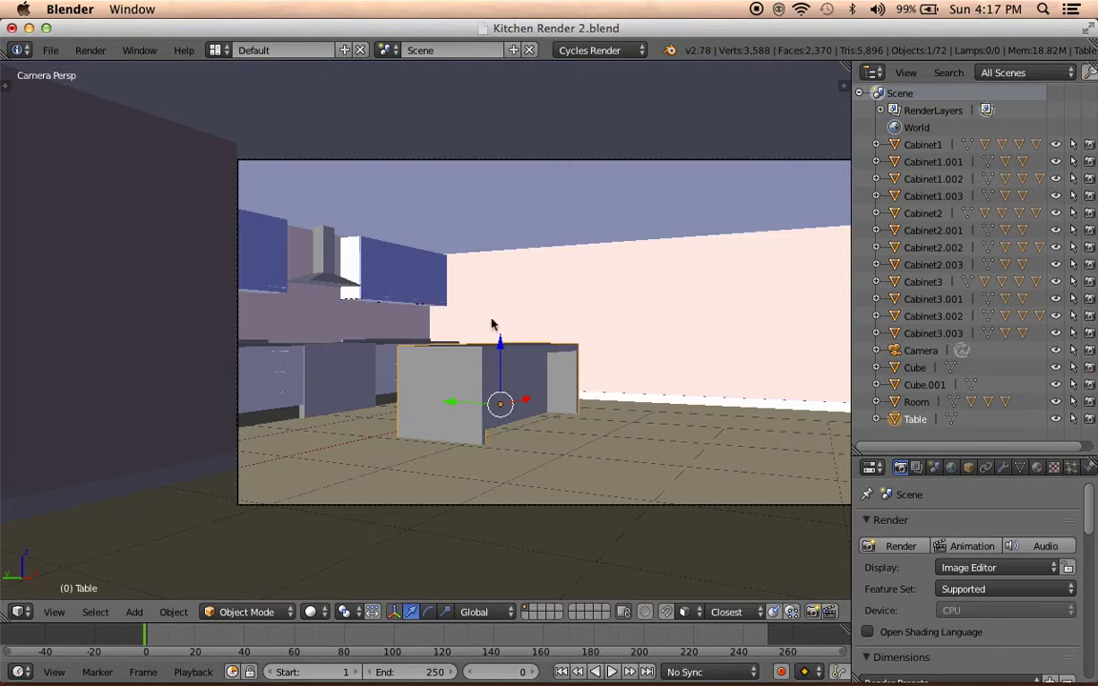
left_click_drag(502, 348, 502, 358)
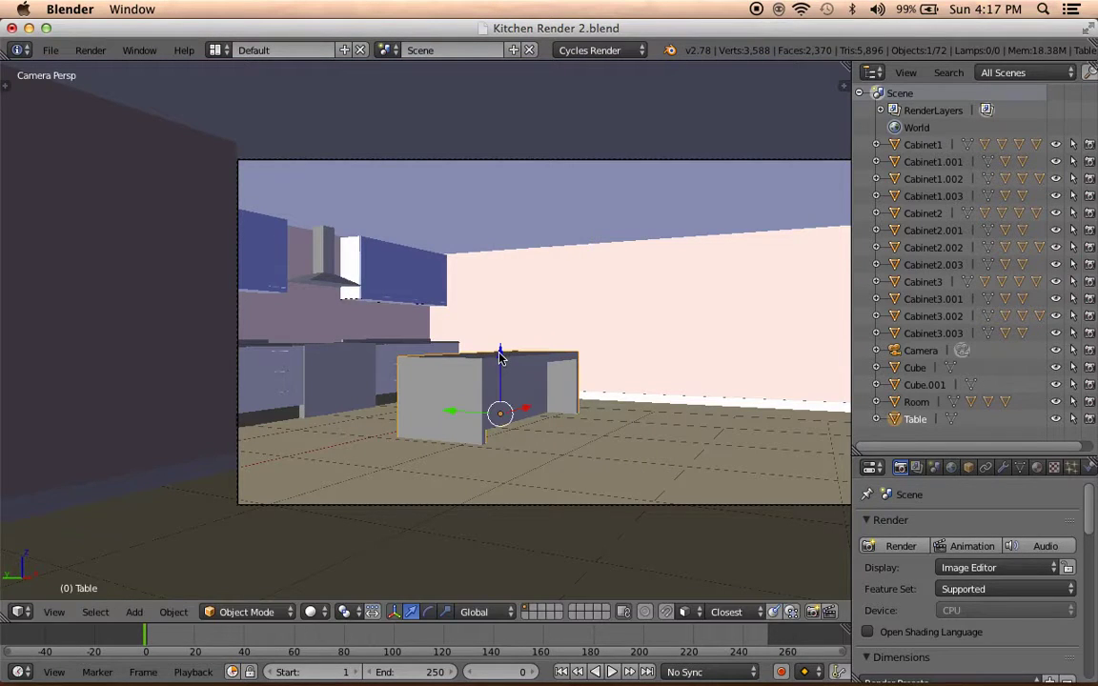
mouse_move(499, 362)
middle_mouse_down()
mouse_move(493, 404)
mouse_move(503, 414)
middle_mouse_up()
Deselect everything and check the kitchen reference photo in Preview.
key("a")
left_click(891, 658)
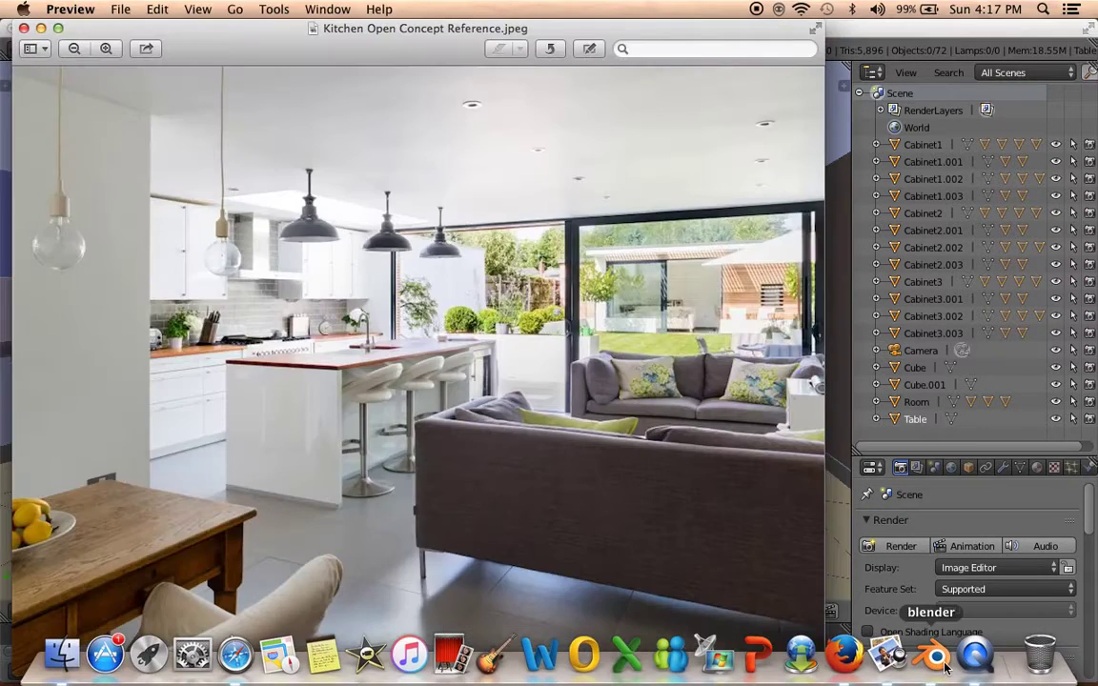
left_click(946, 666)
Nudge the island table's height slightly along Z, then reselect it in camera view.
mouse_move(552, 463)
middle_mouse_down()
mouse_move(523, 438)
mouse_move(588, 446)
mouse_move(507, 484)
middle_mouse_up()
mouse_move(398, 390)
middle_mouse_down()
mouse_move(391, 419)
mouse_move(346, 357)
mouse_move(342, 388)
middle_mouse_up()
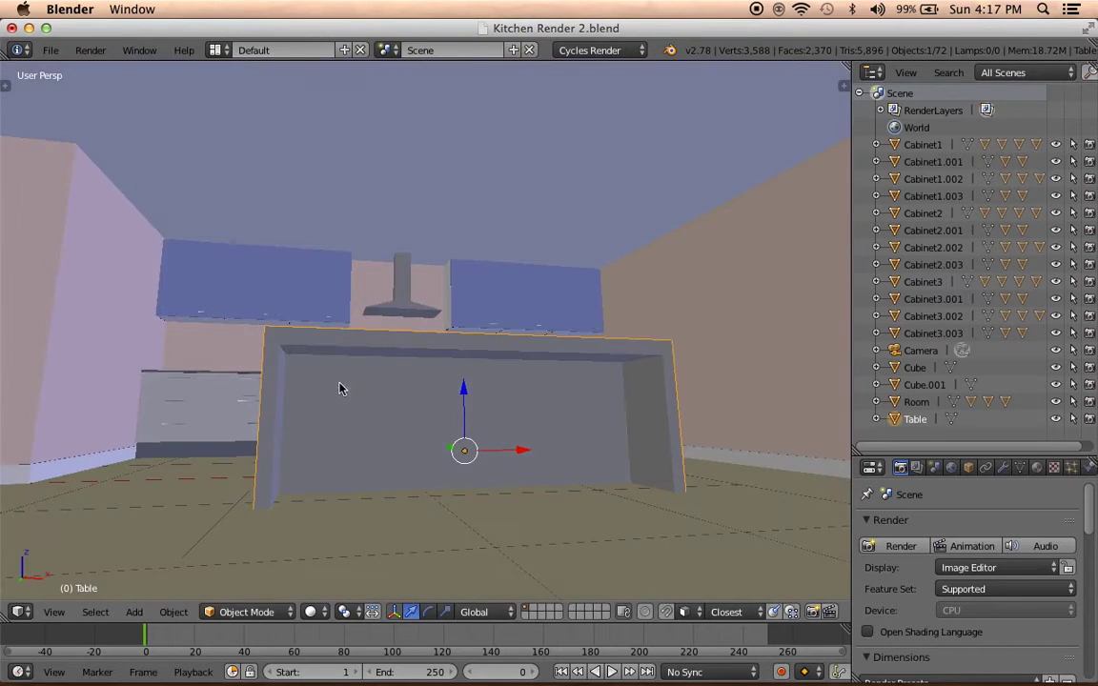
middle_click_drag(477, 389, 466, 368)
left_click_drag(466, 368, 468, 372)
mouse_move(468, 372)
middle_mouse_down()
mouse_move(488, 437)
mouse_move(532, 437)
mouse_move(411, 439)
middle_mouse_up()
key("KP_0")
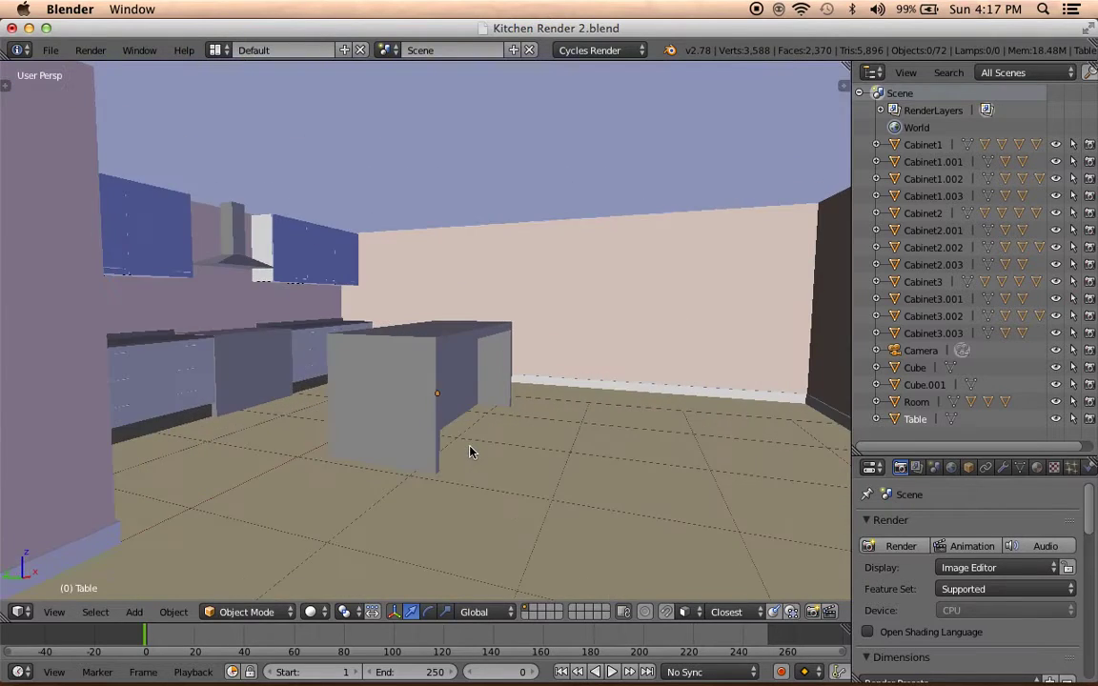
right_click(463, 393)
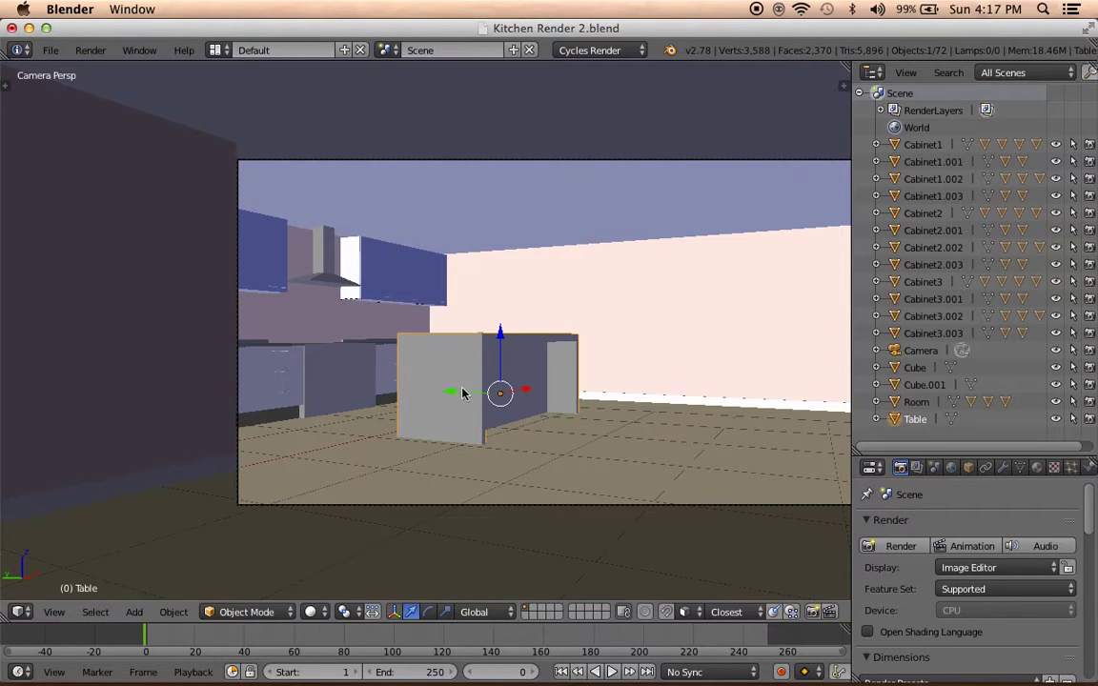
Select the lower cabinet Cube and rename it Oven in the Outliner.
key("s")
key("Escape")
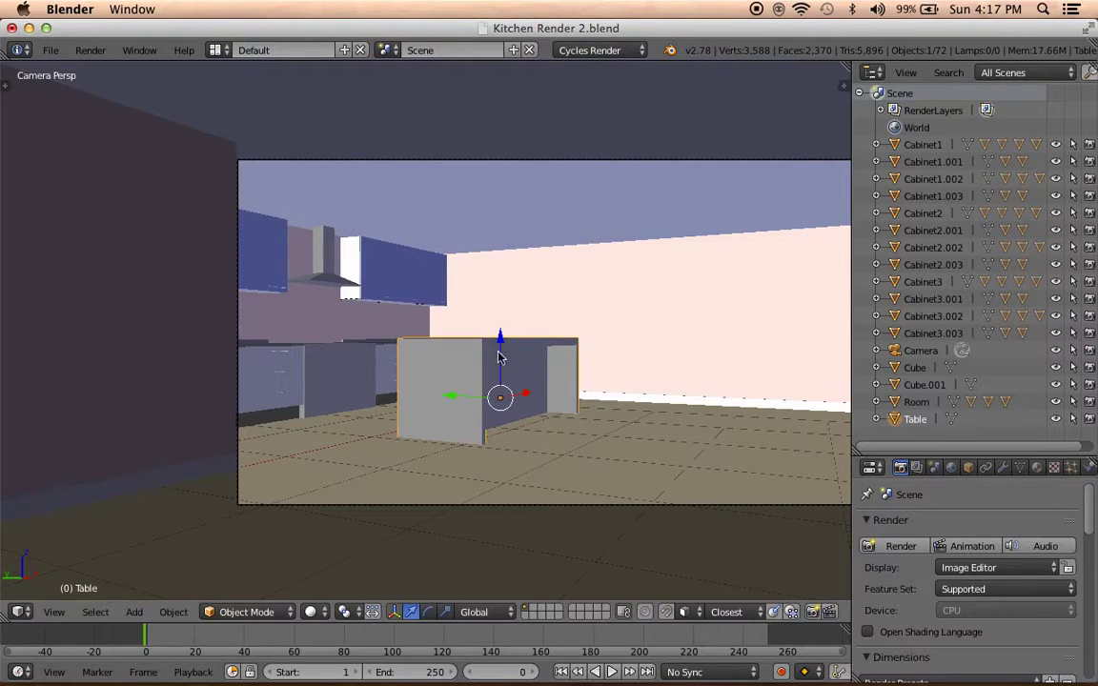
scroll(497, 445, "down", 1)
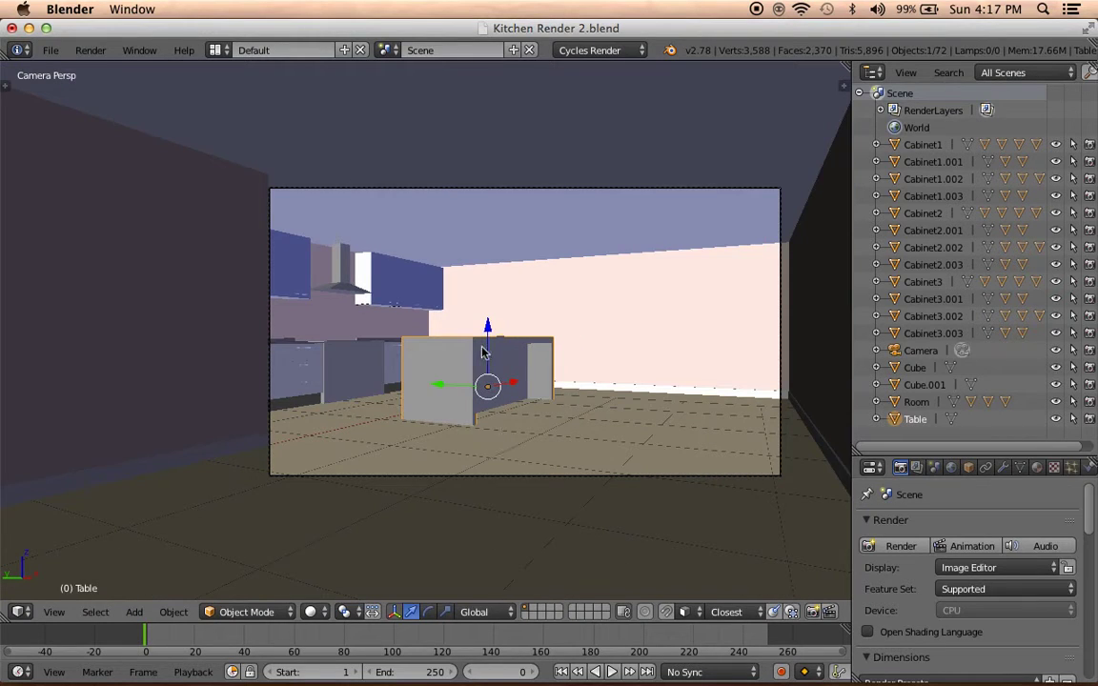
scroll(481, 354, "up", 2)
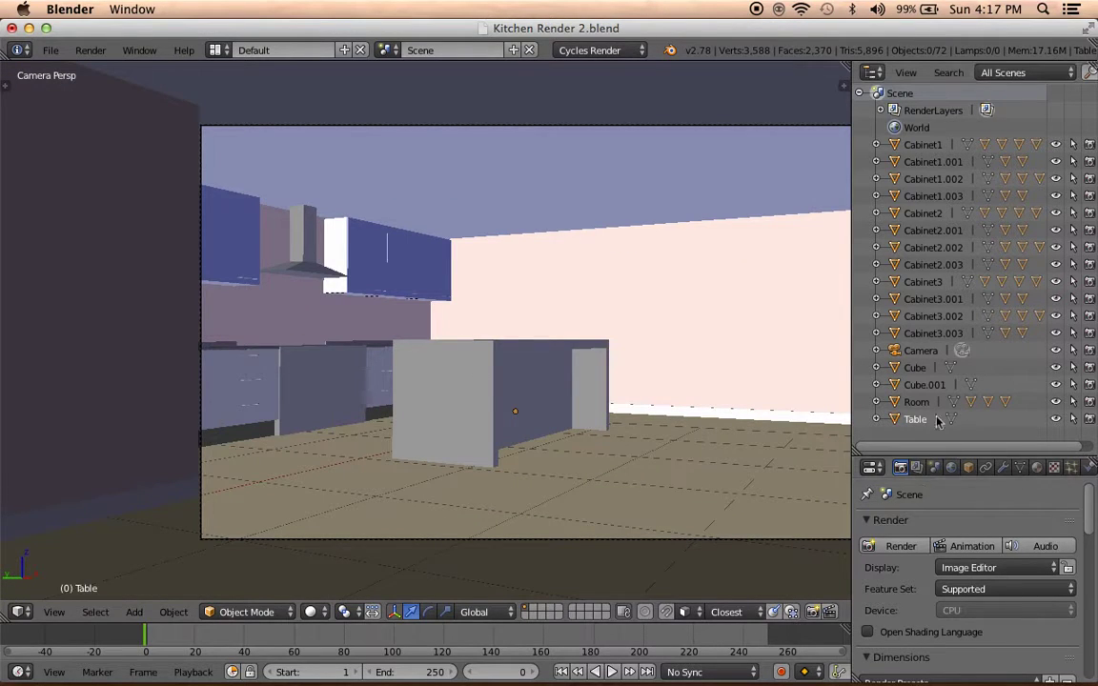
left_click(929, 391)
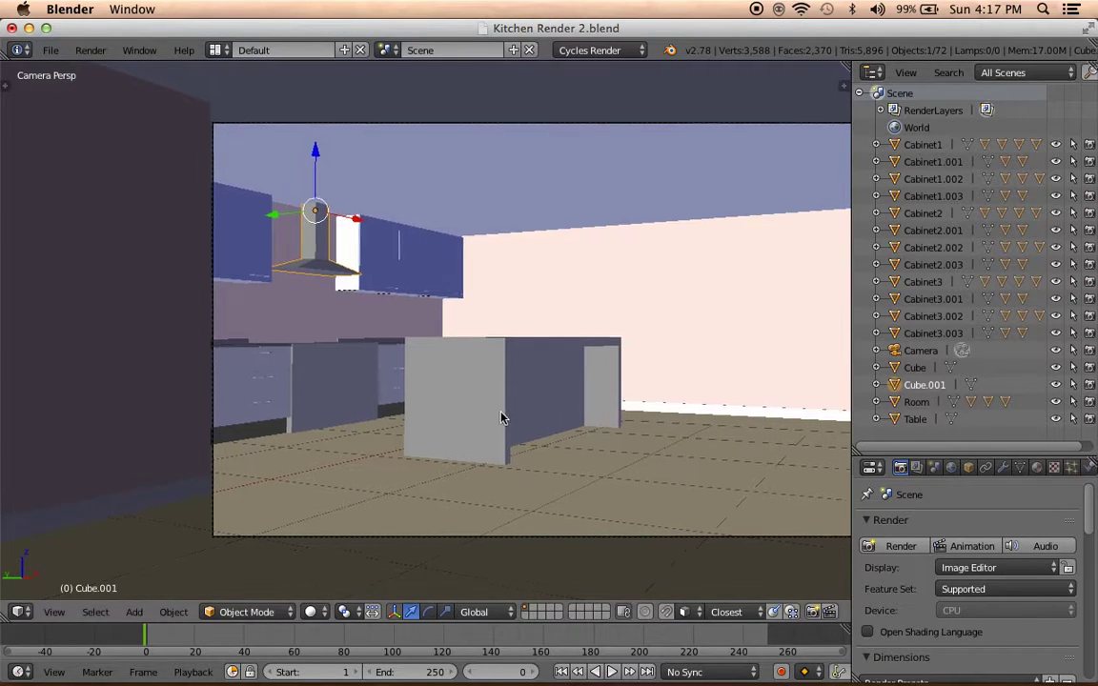
scroll(502, 417, "left", 2)
double_click(929, 386)
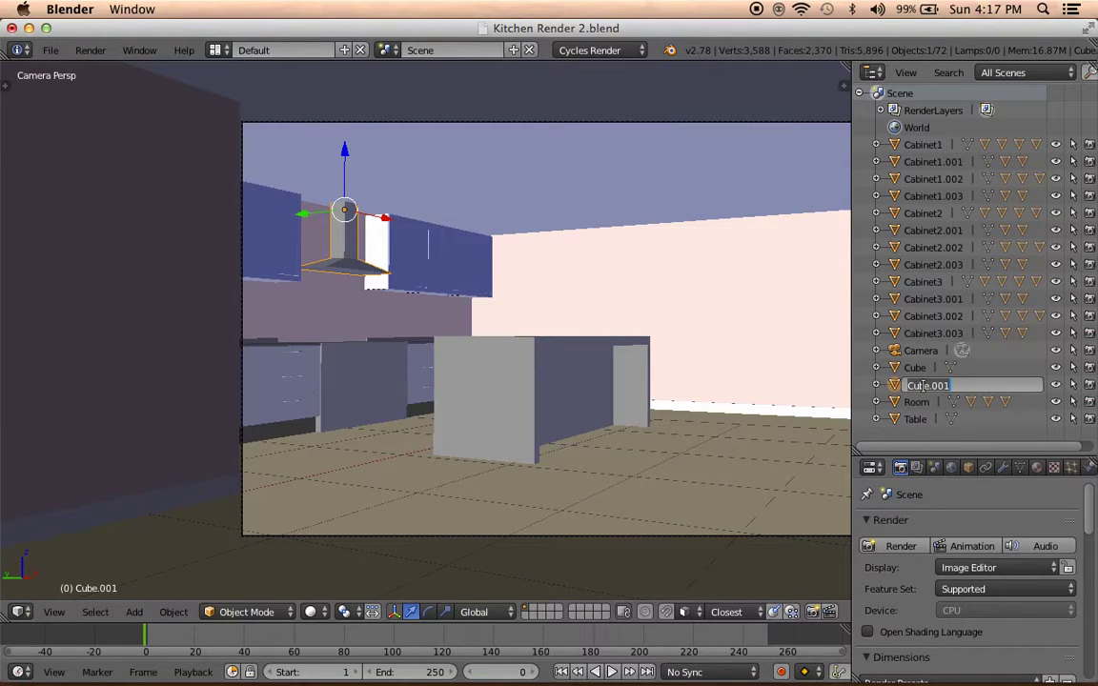
double_click(913, 368)
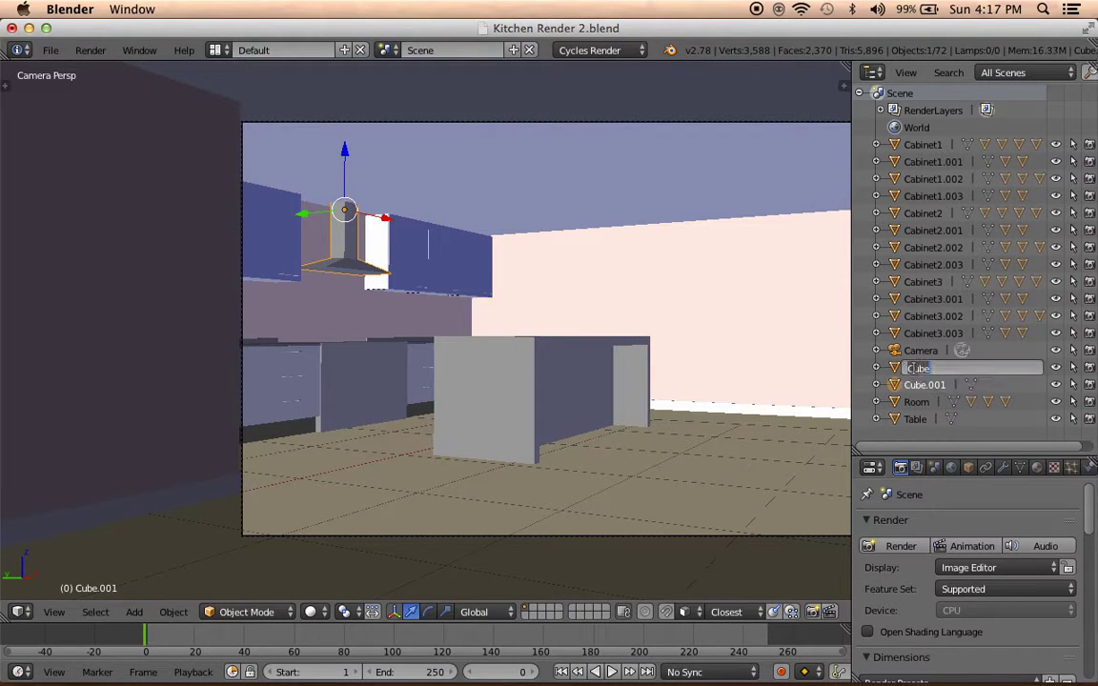
right_click(345, 373)
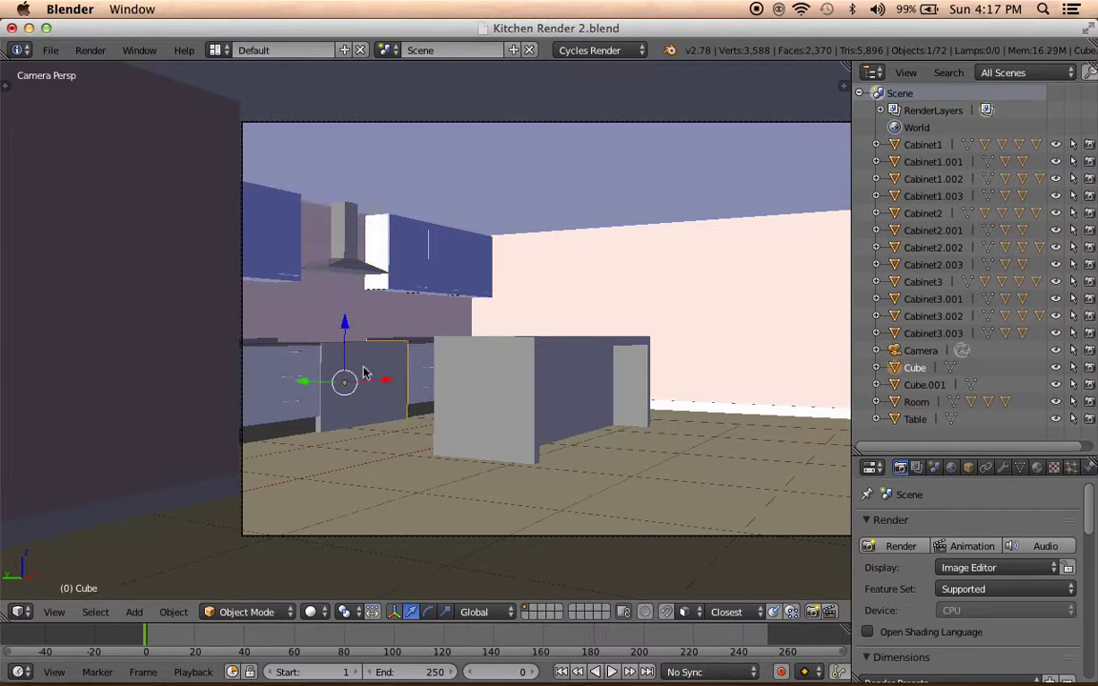
double_click(913, 368)
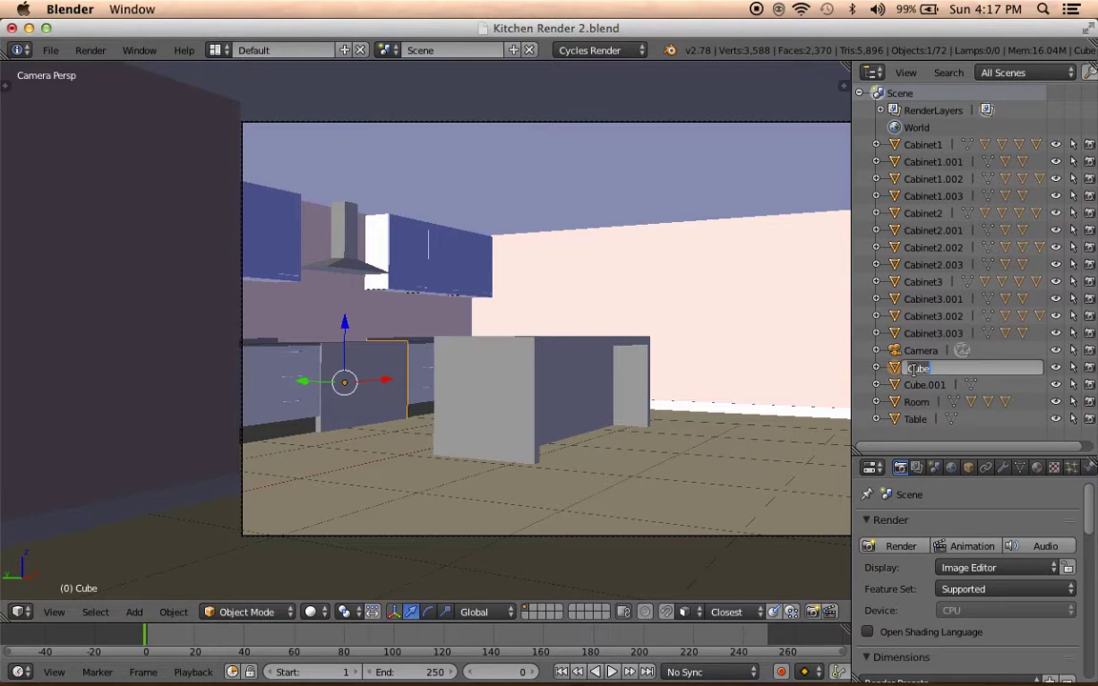
type("Oven")
key("Return")
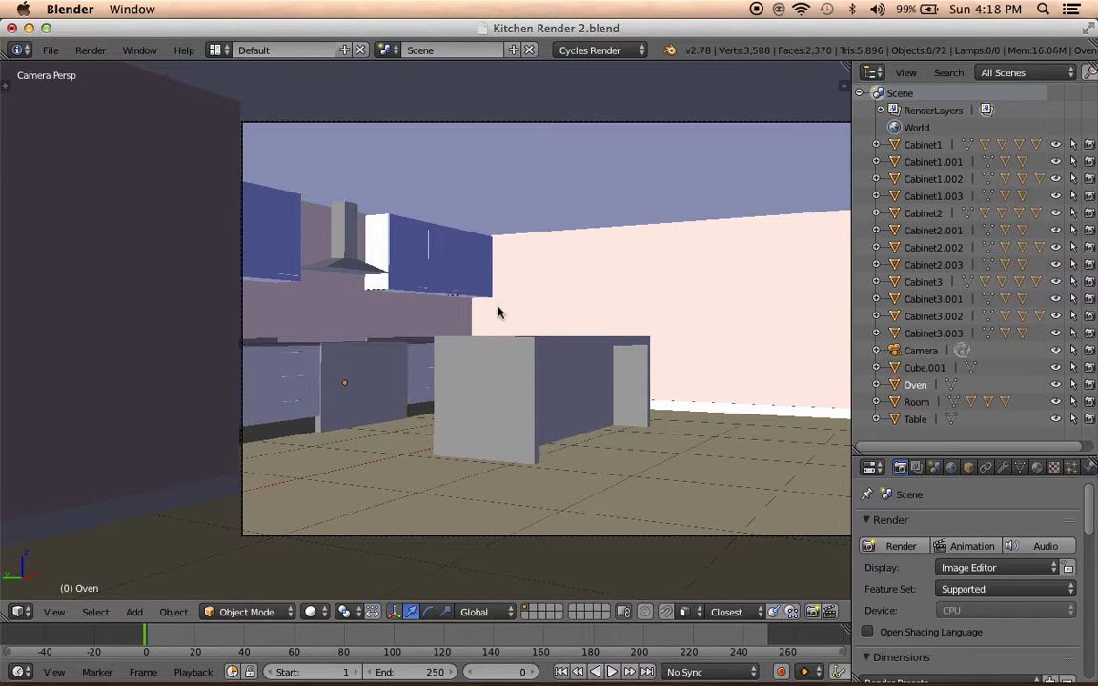
Select the upper cabinet Cabinet1.003, the baseboard and a counter drawer to inspect them.
right_click(463, 276)
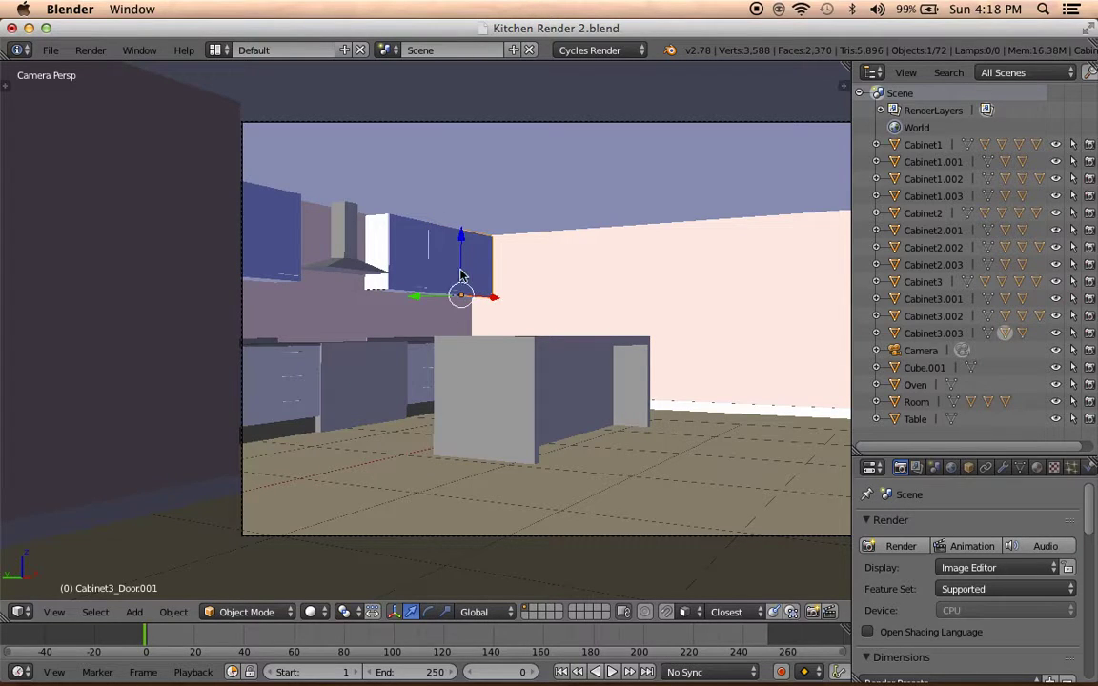
right_click(386, 244)
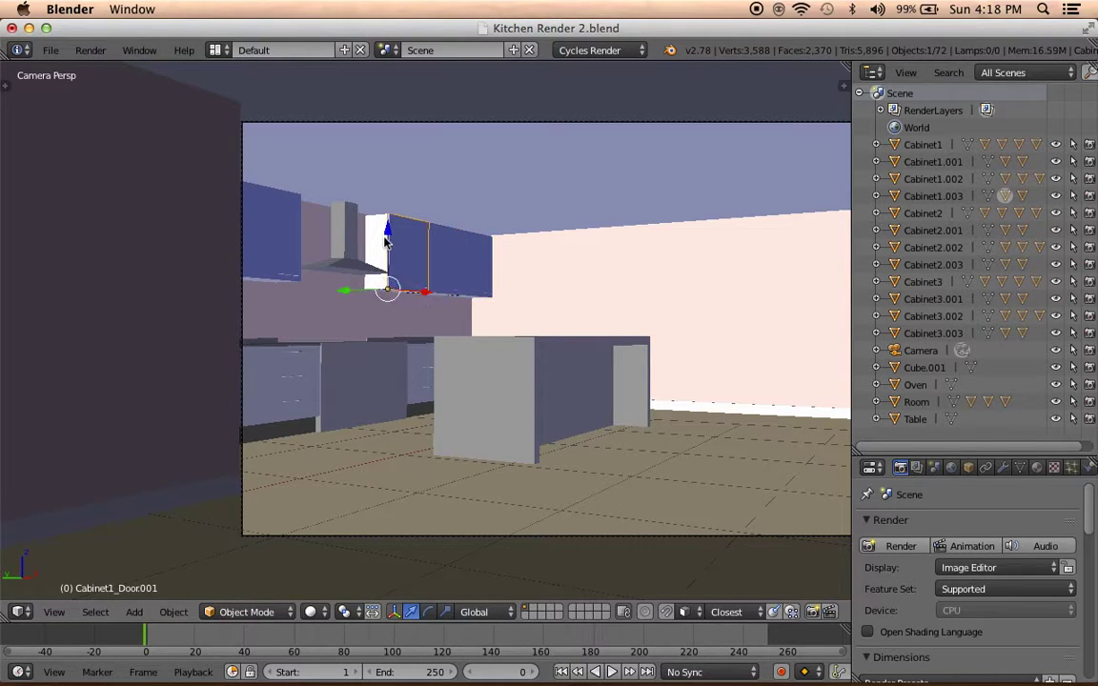
right_click(377, 243)
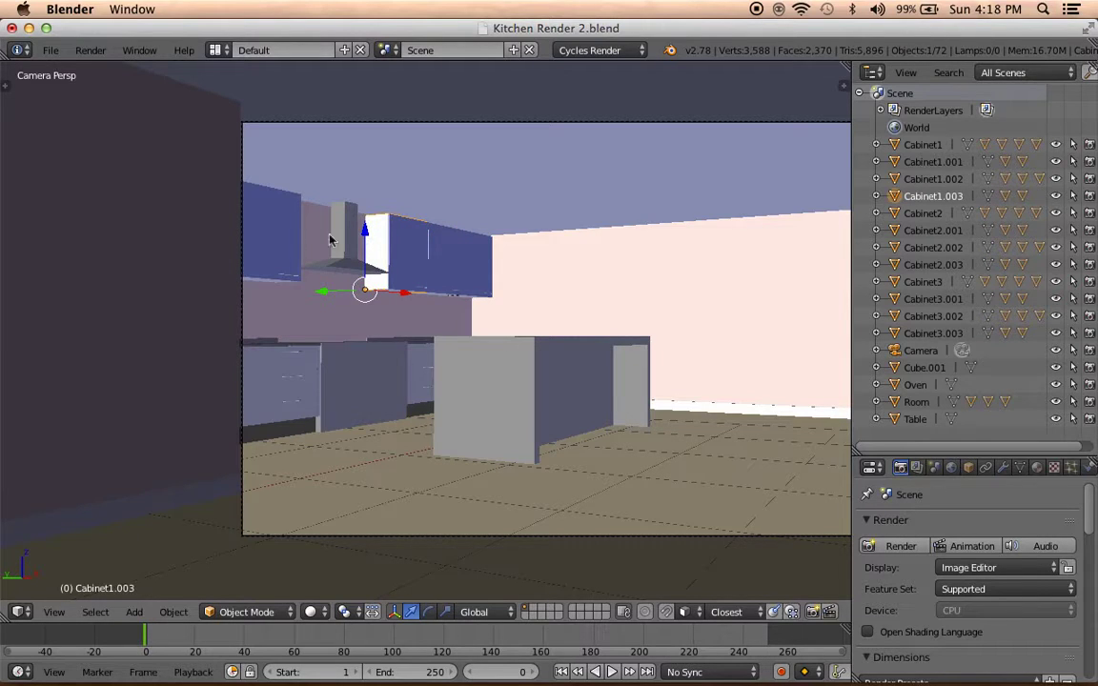
right_click(263, 435)
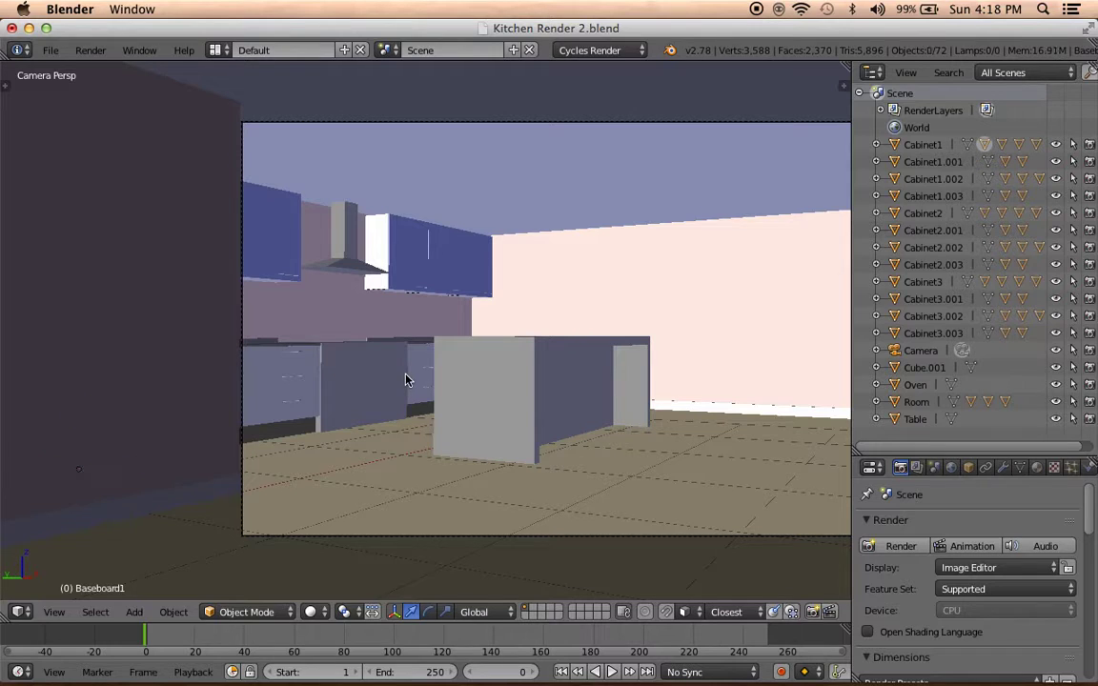
right_click(294, 371)
mouse_move(305, 367)
middle_mouse_down()
mouse_move(611, 387)
mouse_move(559, 468)
middle_mouse_up()
Border-select Drawer.008 and slide it out of its cabinet.
key("b")
left_click_drag(429, 291, 271, 427)
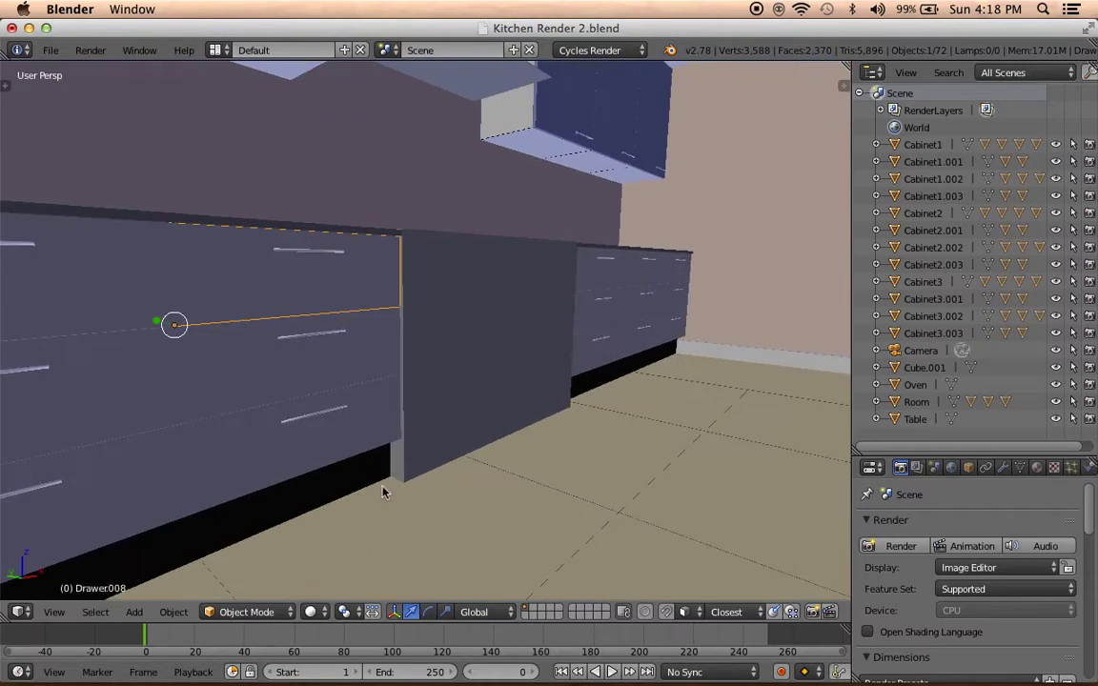
key("g")
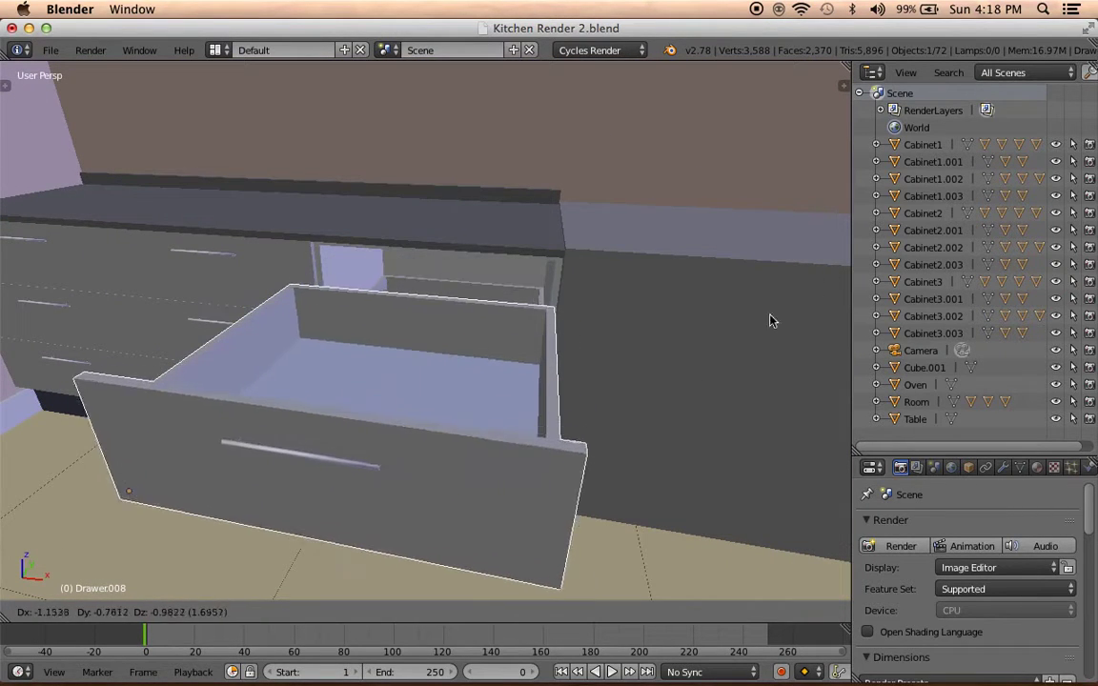
left_click(305, 84)
mouse_move(306, 252)
middle_mouse_down()
mouse_move(502, 253)
mouse_move(560, 197)
middle_mouse_up()
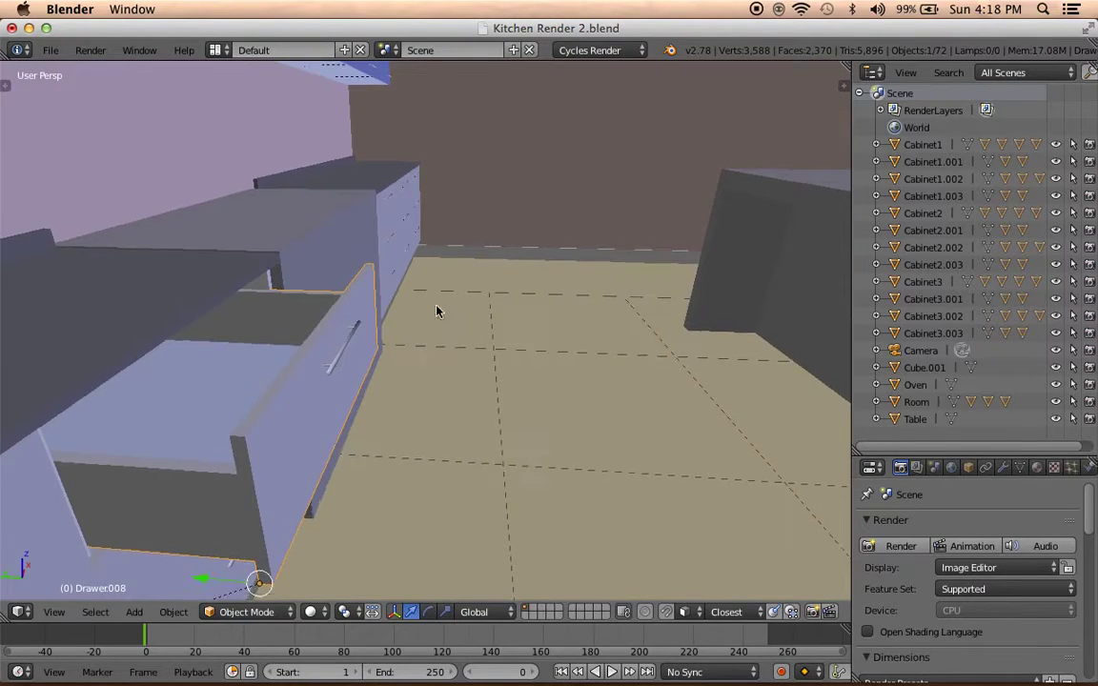
scroll(585, 181, "left", 5)
scroll(585, 181, "left", 2)
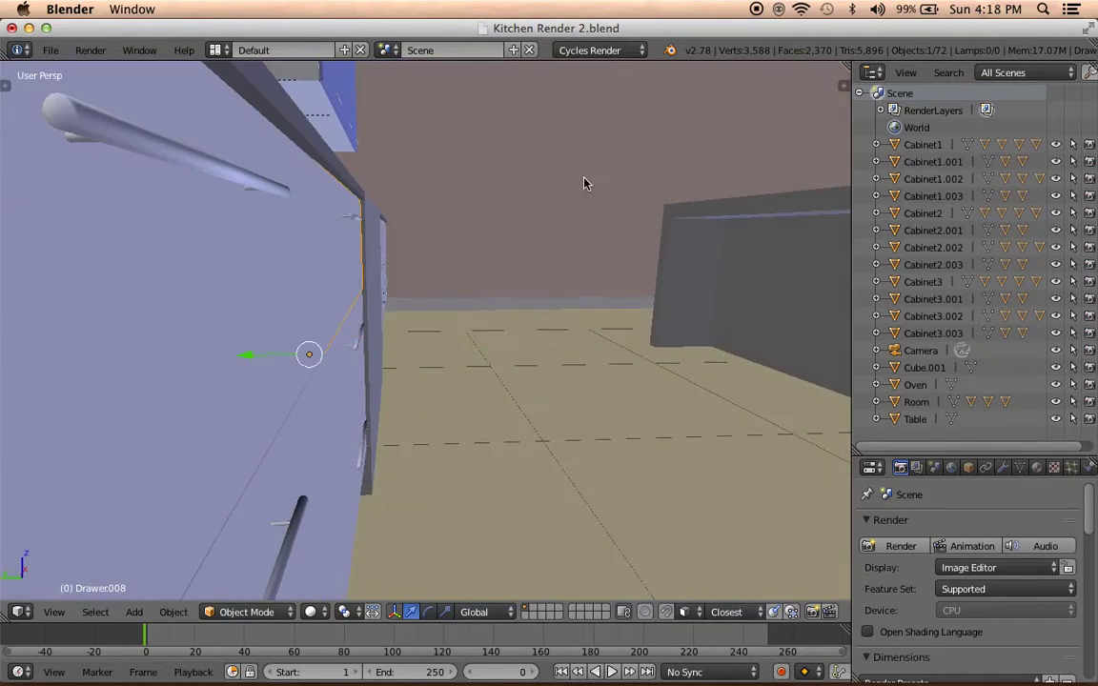
scroll(568, 226, "left", 5)
Unlock the drawer's Y and Z location in the properties panel, then return to camera view.
key("n")
scroll(746, 185, "down", 1)
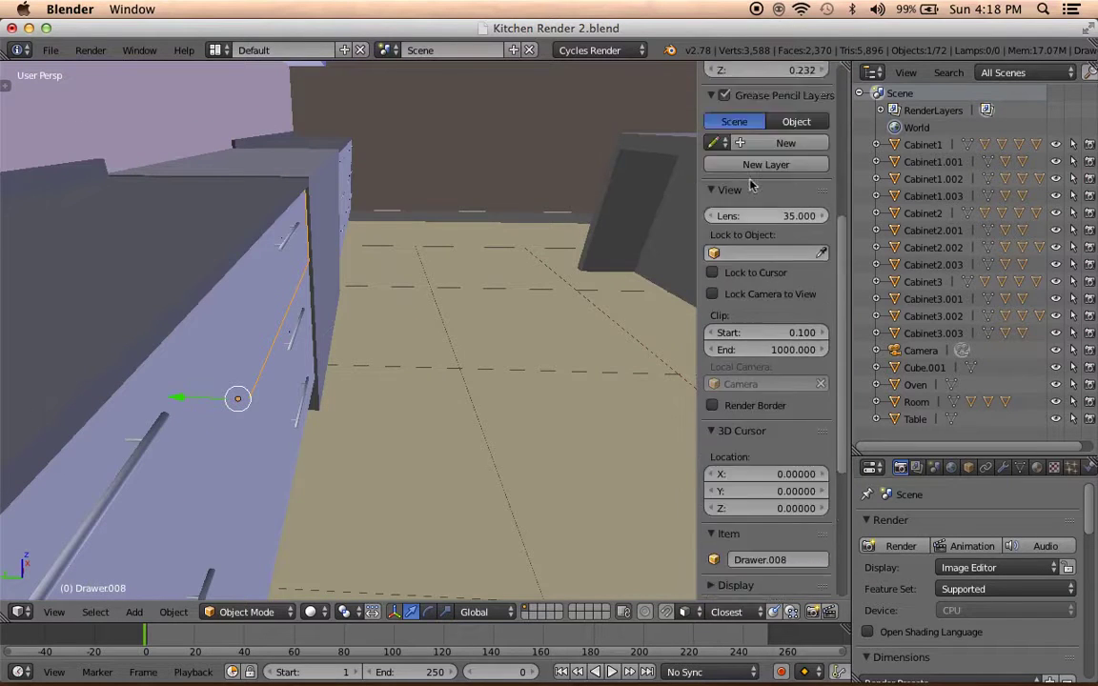
scroll(746, 185, "up", 5)
scroll(746, 182, "up", 3)
left_click_drag(812, 132, 810, 140)
key("n")
mouse_move(598, 181)
middle_mouse_down()
mouse_move(490, 206)
mouse_move(293, 185)
mouse_move(441, 226)
mouse_move(597, 201)
mouse_move(527, 223)
mouse_move(435, 186)
mouse_move(503, 172)
mouse_move(618, 232)
middle_mouse_up()
scroll(618, 238, "down", 5)
key("KP_0")
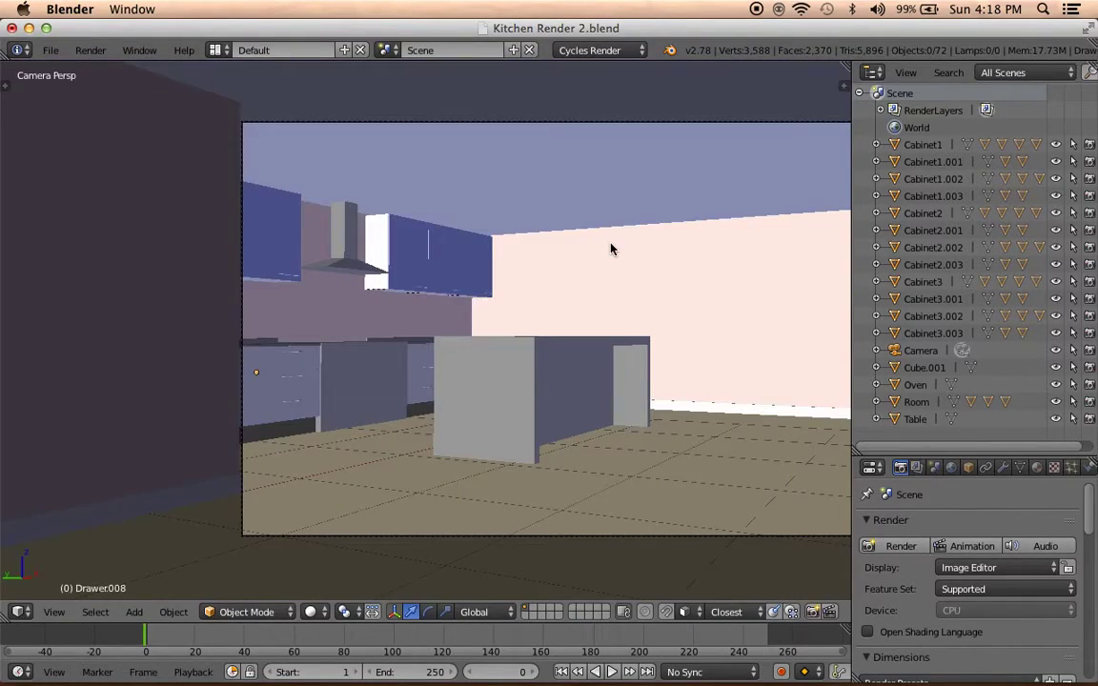
Hide the Table island by moving it to another layer, then bring up the Add menu.
scroll(608, 249, "up", 3)
scroll(534, 245, "up", 3)
mouse_move(456, 242)
middle_mouse_down()
mouse_move(407, 242)
mouse_move(631, 279)
mouse_move(554, 301)
mouse_move(688, 261)
middle_mouse_up()
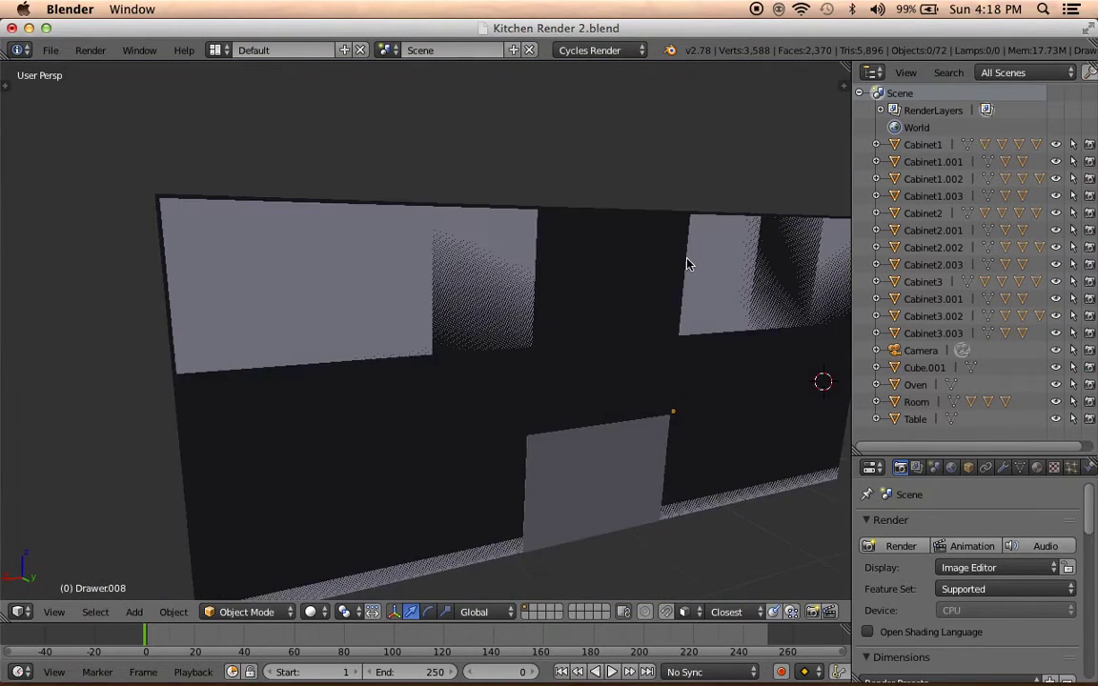
scroll(620, 276, "down", 5)
mouse_move(610, 286)
middle_mouse_down()
mouse_move(442, 294)
mouse_move(443, 338)
mouse_move(449, 326)
mouse_move(498, 355)
mouse_move(314, 382)
mouse_move(477, 385)
mouse_move(629, 325)
middle_mouse_up()
scroll(444, 327, "up", 3)
mouse_move(648, 378)
middle_mouse_down()
mouse_move(331, 346)
mouse_move(404, 344)
middle_mouse_up()
right_click(494, 481)
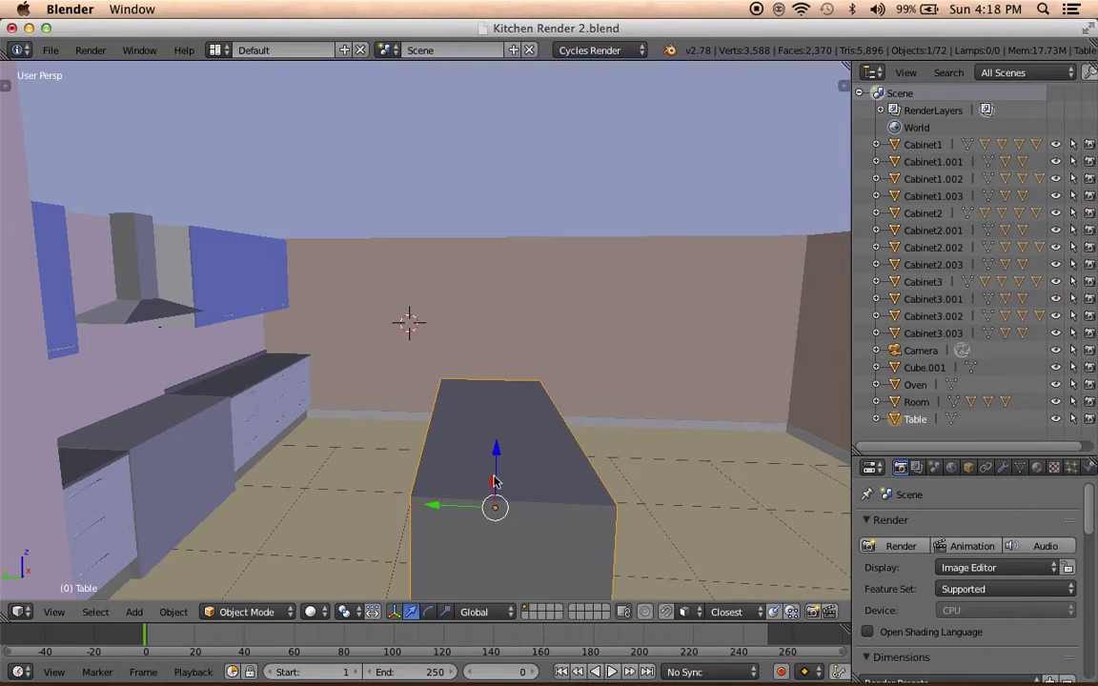
key("m")
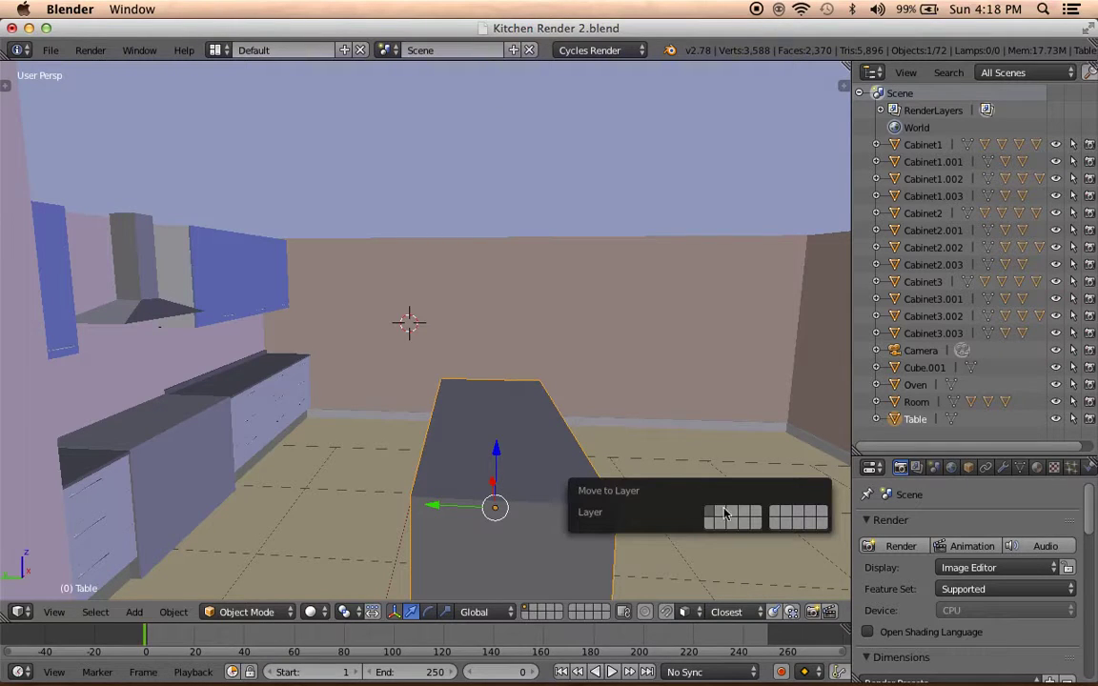
left_click(729, 513)
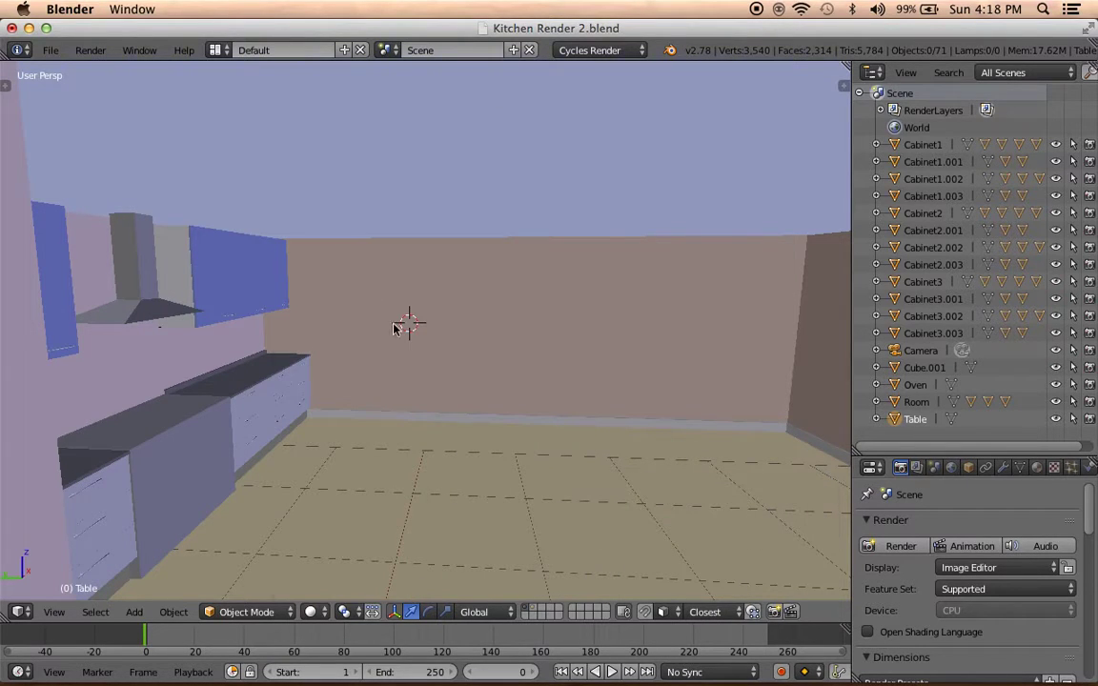
key("shift+a")
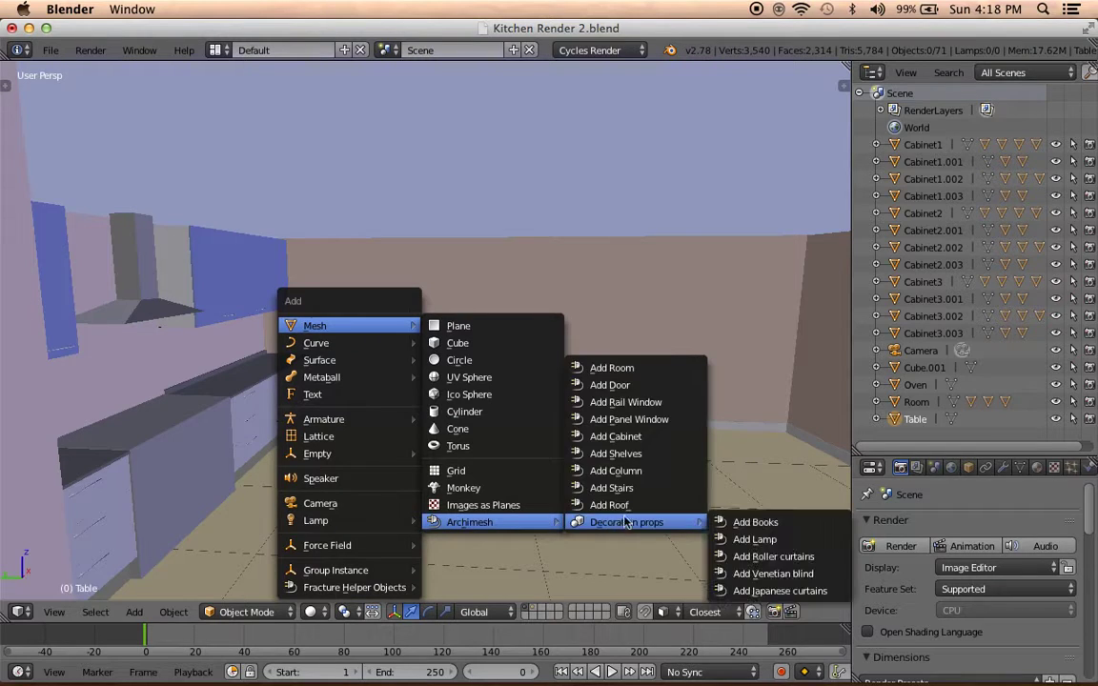
Add an Archimesh rail window and frame it in the view.
left_click(631, 403)
key("KP_Decimal")
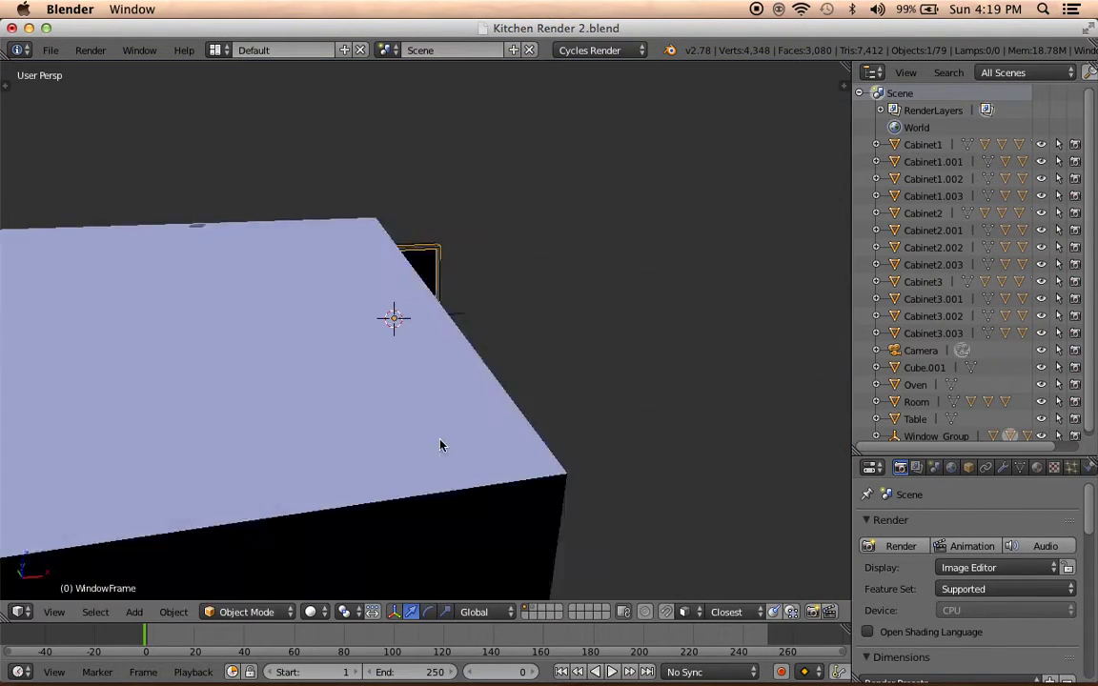
key("t")
scroll(437, 442, "down", 5)
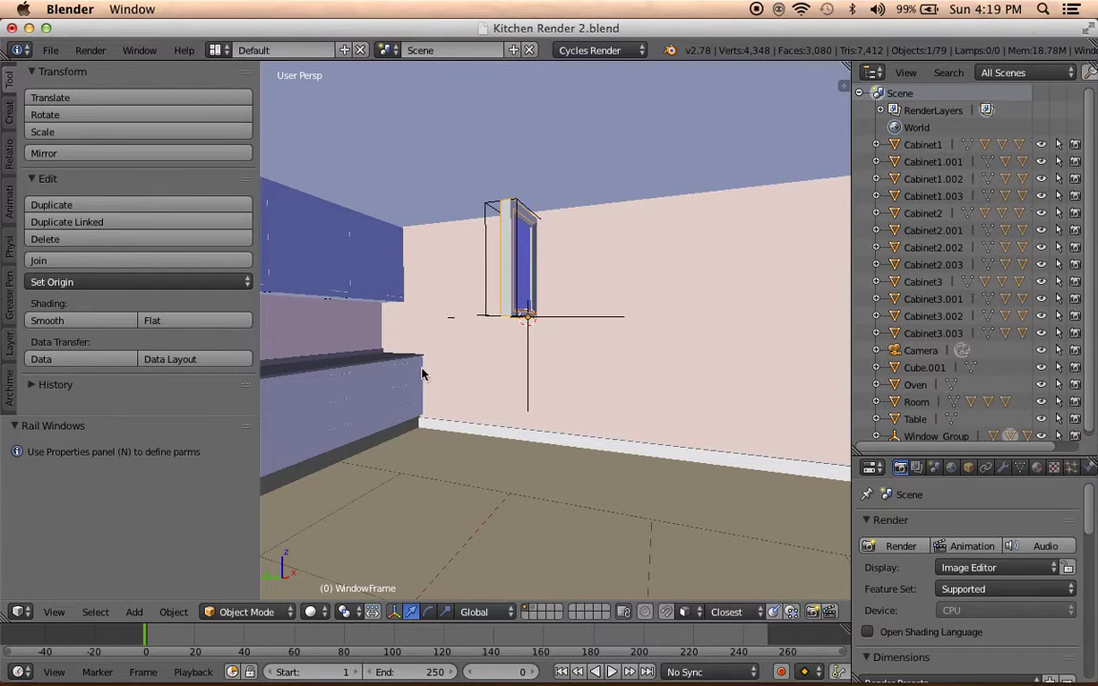
key("t")
Keep the window's sill, leave out the blind, and create default Cycles materials.
key("n")
scroll(810, 406, "down", 6)
scroll(810, 406, "down", 3)
scroll(810, 407, "down", 5)
scroll(808, 408, "down", 2)
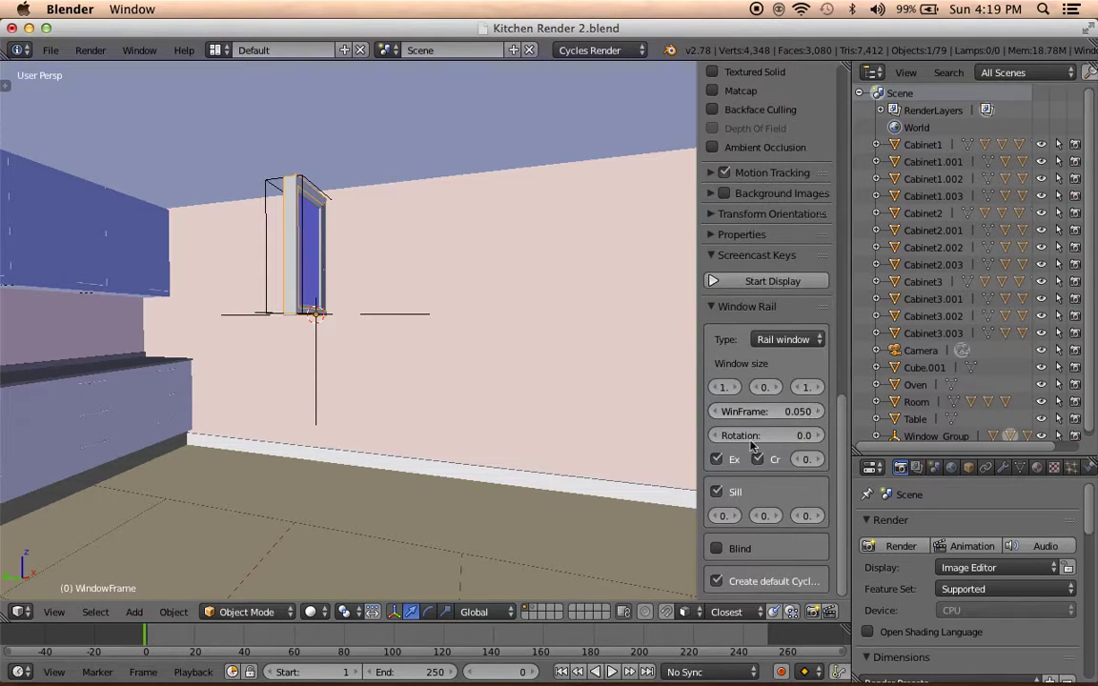
mouse_move(699, 341)
left_mouse_down()
mouse_move(582, 344)
mouse_move(592, 344)
left_mouse_up()
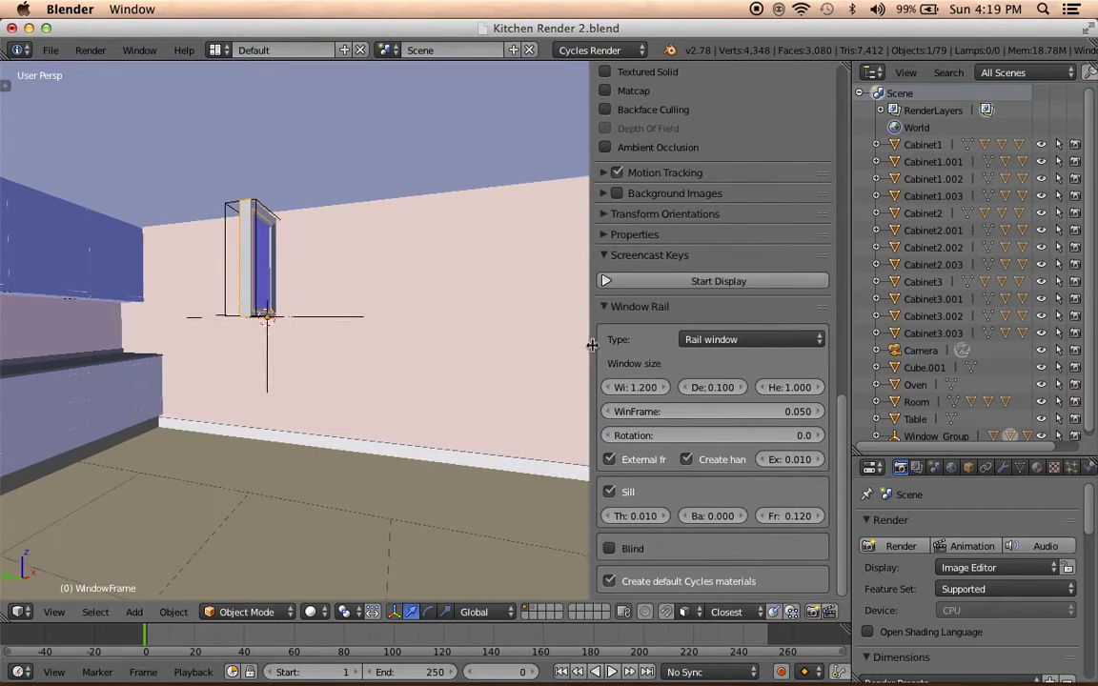
left_click(628, 489)
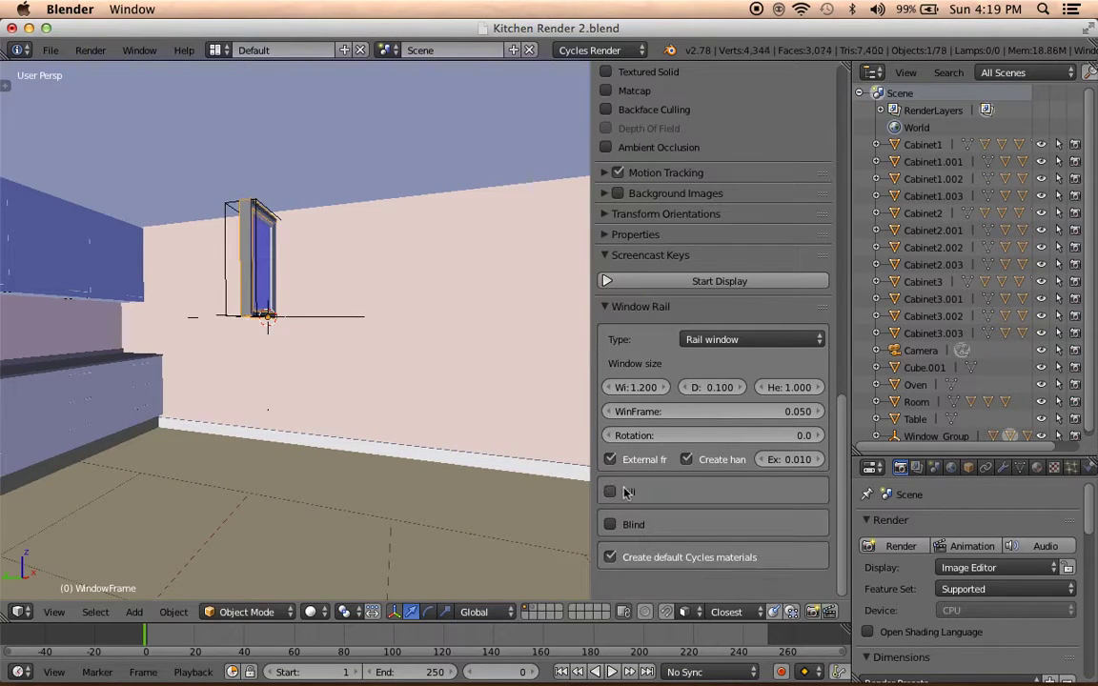
left_click(623, 492)
left_click(641, 551)
left_click(641, 551)
left_click(611, 582)
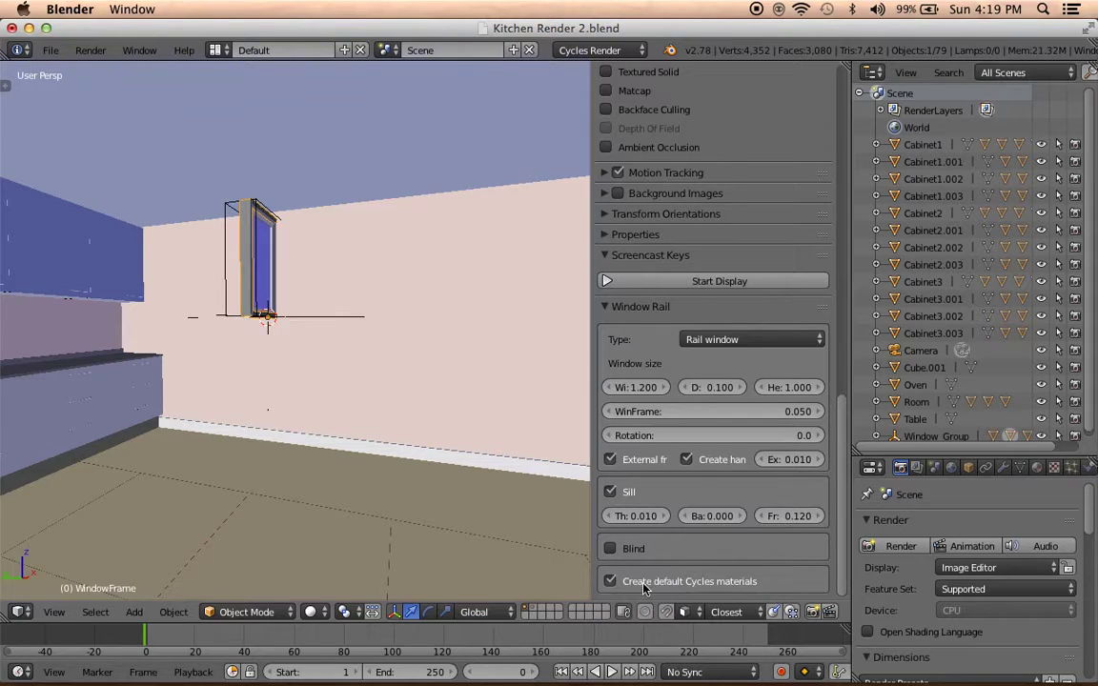
mouse_move(368, 465)
middle_mouse_down()
mouse_move(388, 458)
mouse_move(343, 471)
mouse_move(554, 421)
middle_mouse_up()
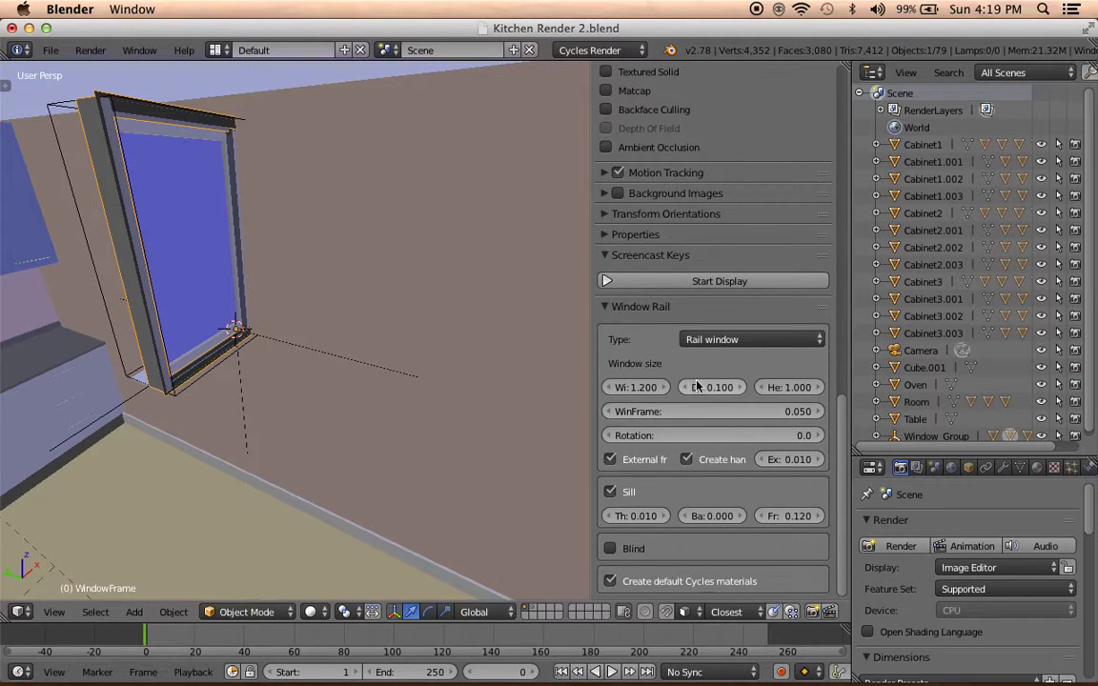
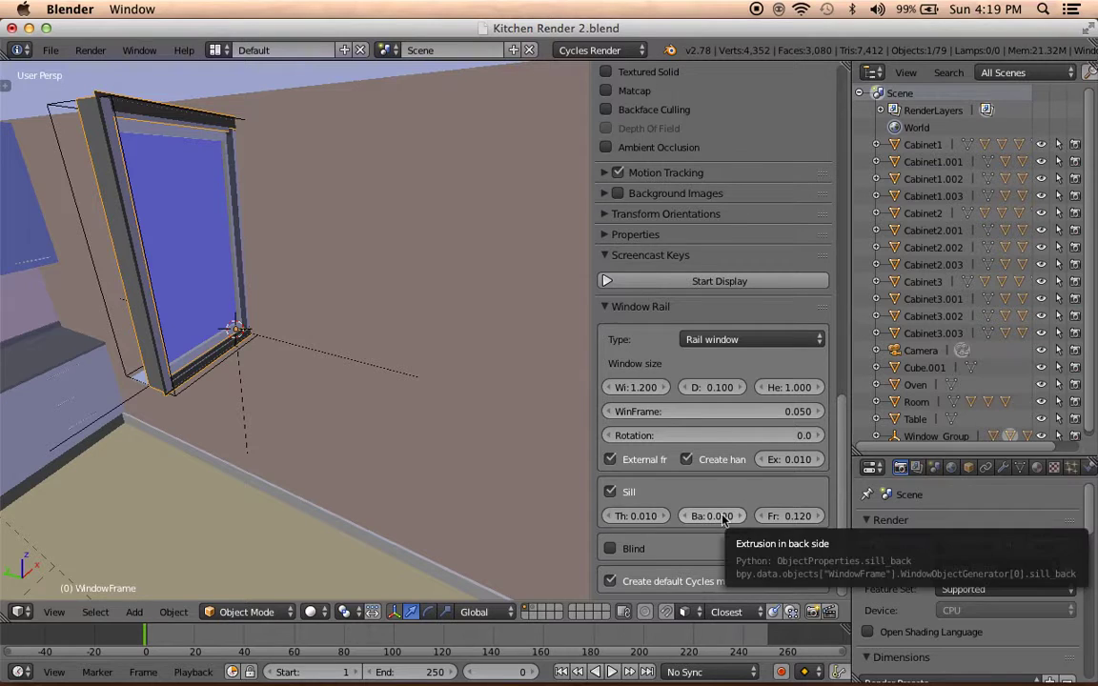
Try rotating the rail window to 90 and then -90 degrees, checking the result.
left_click(645, 434)
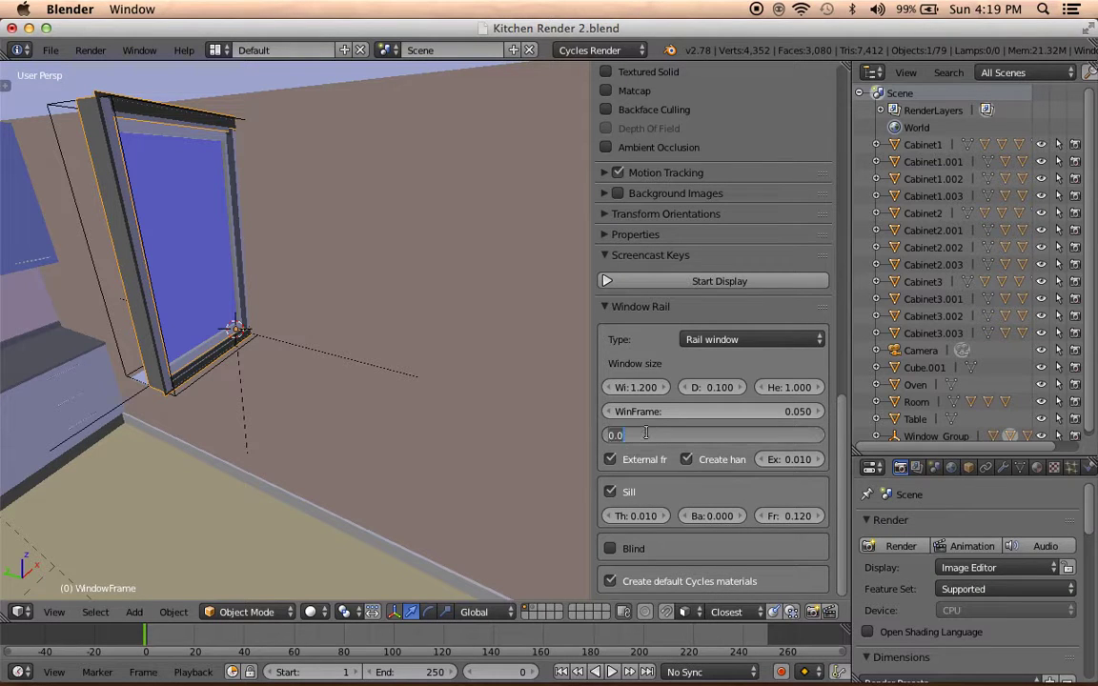
type("90")
key("Return")
middle_click_drag(416, 306, 352, 326)
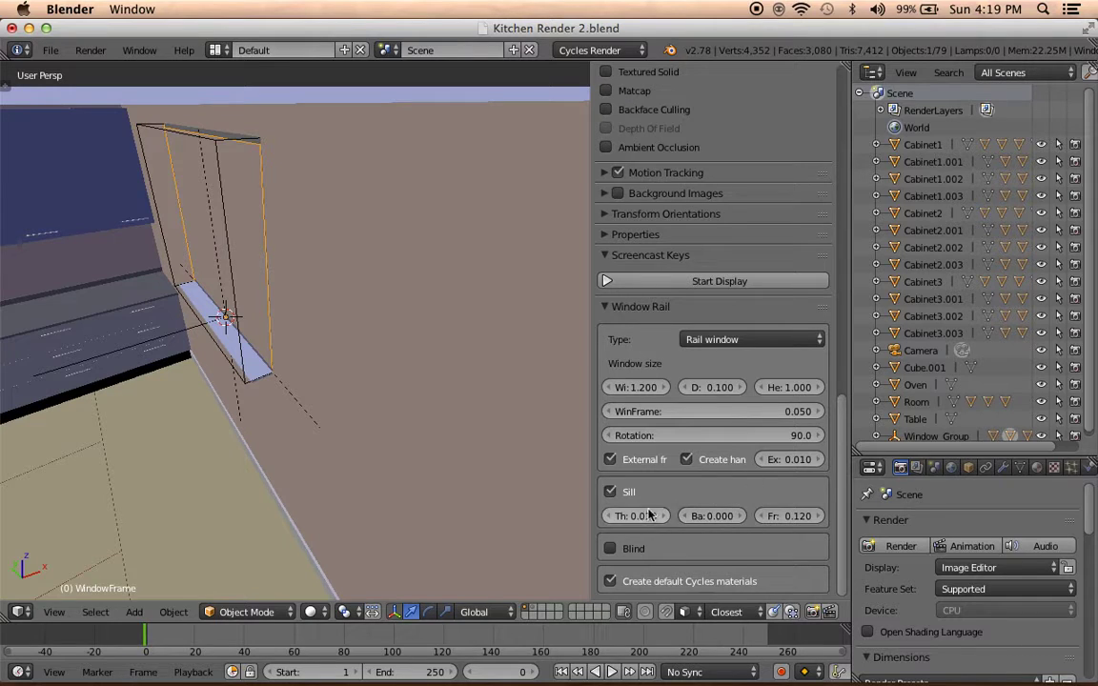
left_click(716, 435)
type("-90")
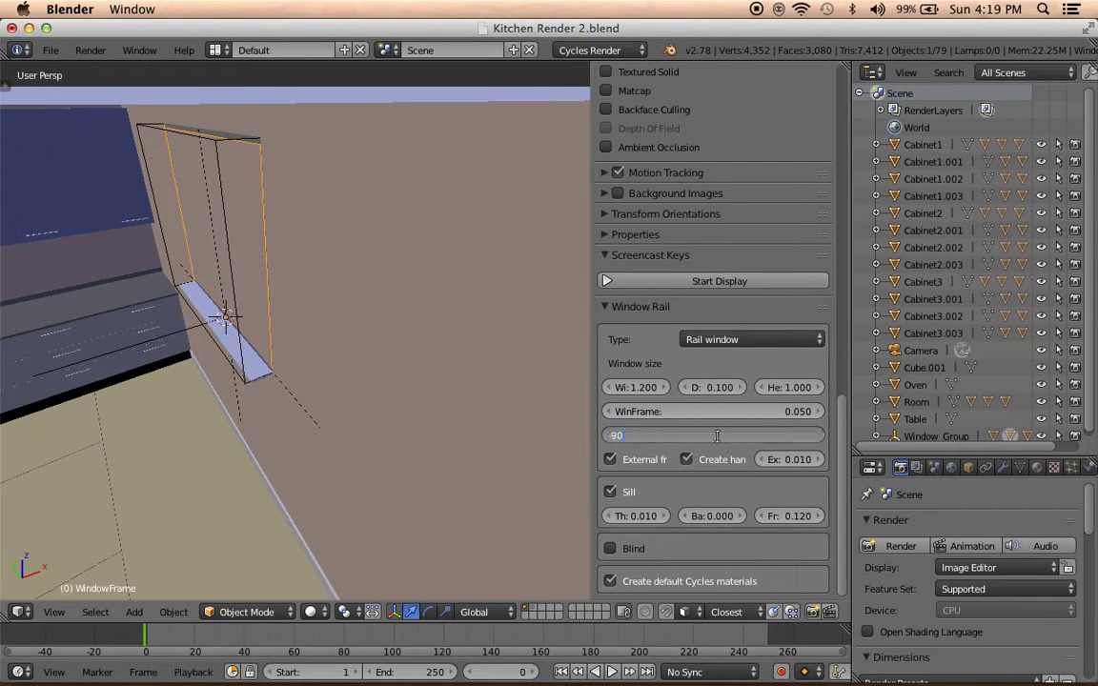
key("Return")
Rotate the rail window to 180 and finally 270 degrees so it faces along the wall.
left_click(715, 435)
key("Return")
left_click(716, 436)
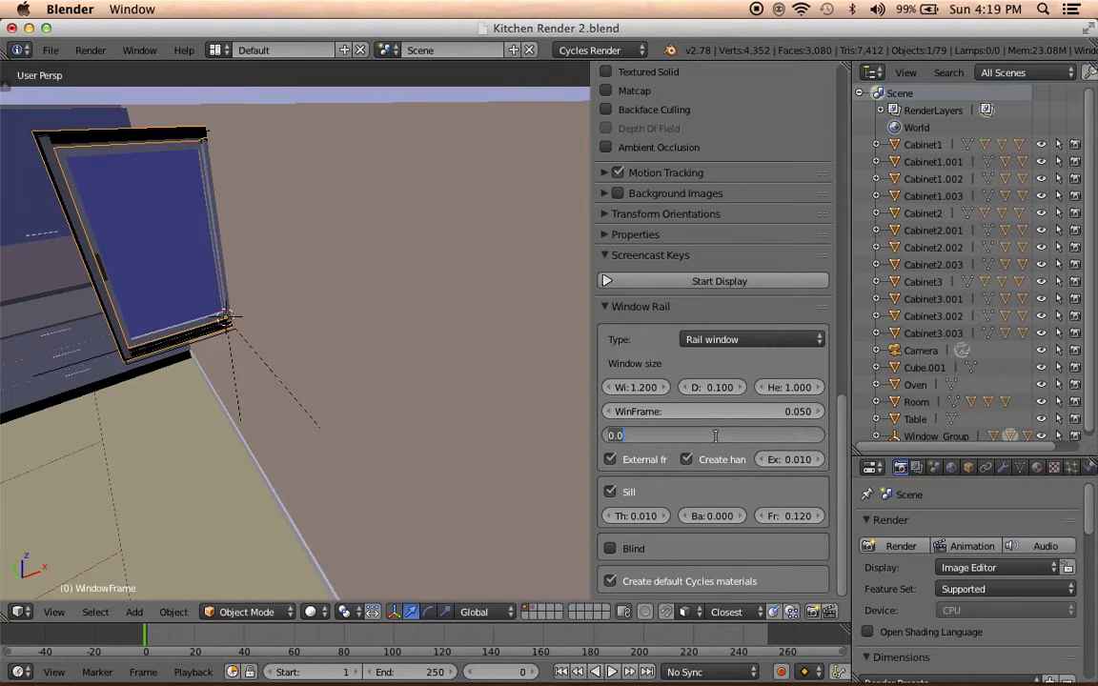
type("0")
key("Return")
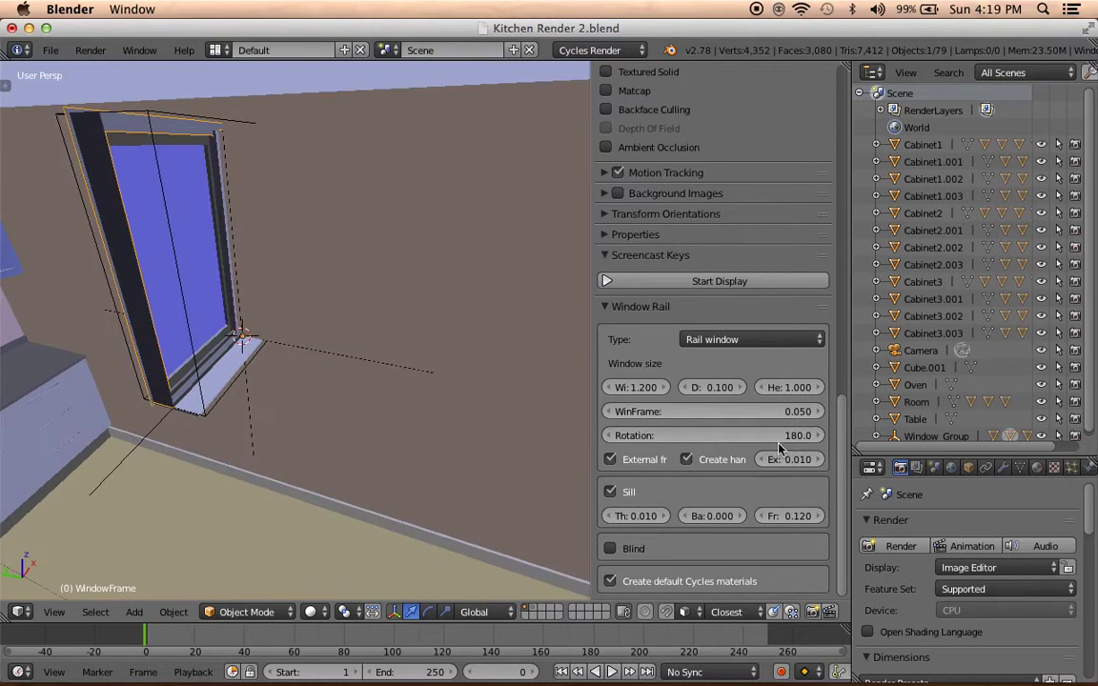
left_click(770, 436)
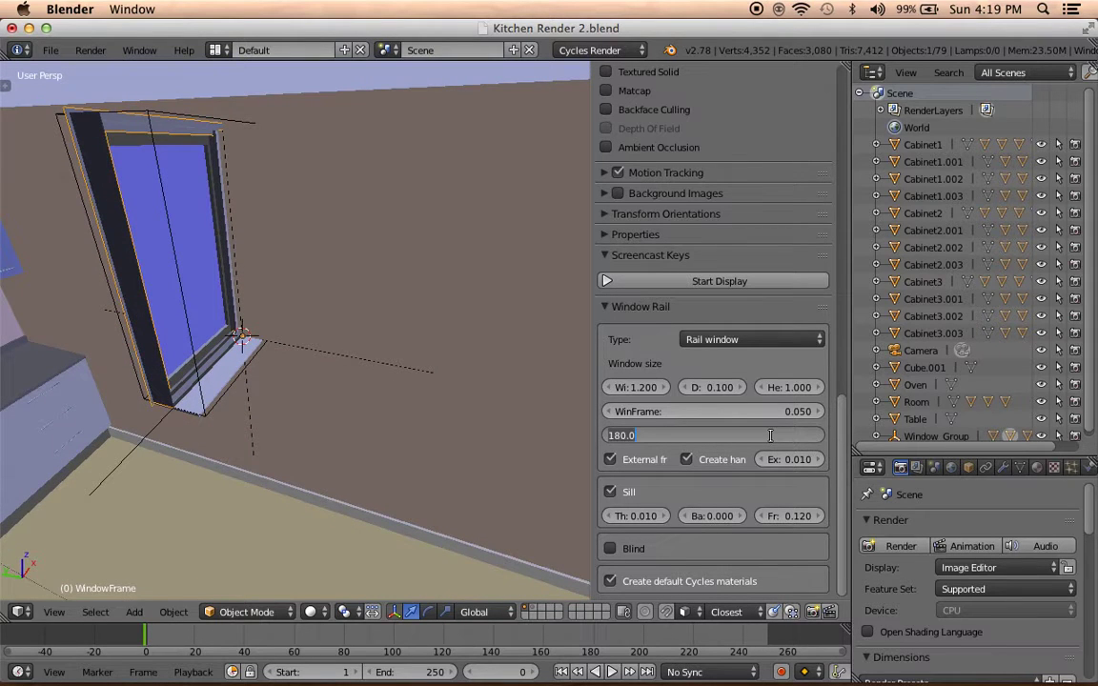
type("270")
key("Return")
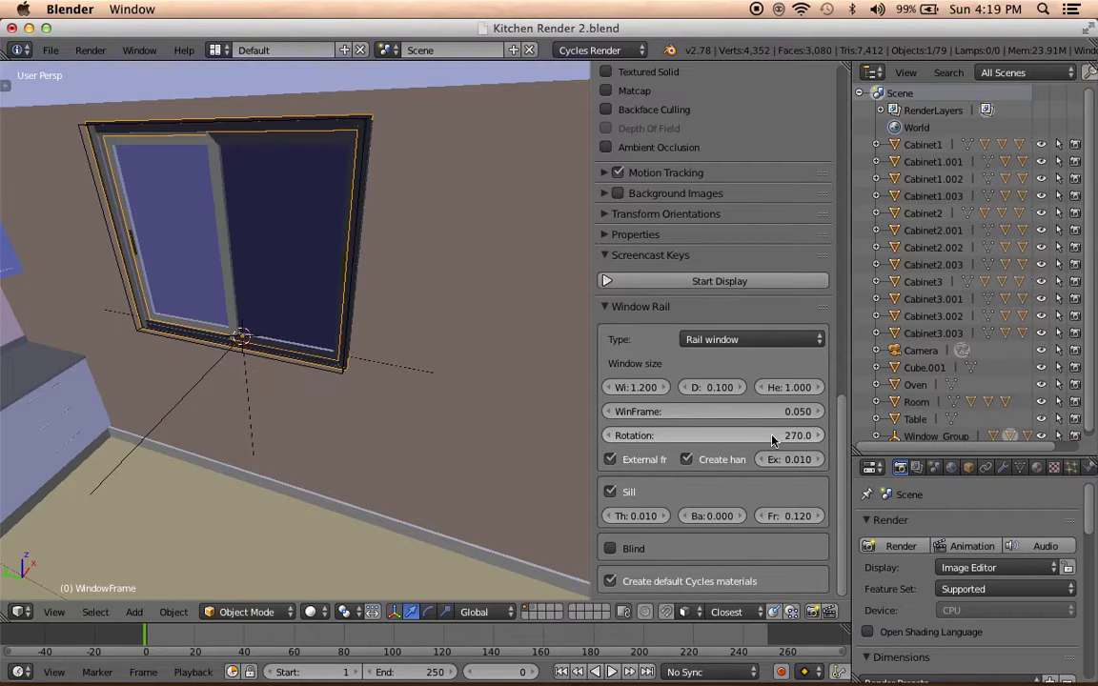
mouse_move(516, 362)
middle_mouse_down()
mouse_move(301, 333)
mouse_move(306, 358)
mouse_move(538, 386)
mouse_move(424, 405)
middle_mouse_up()
Nudge the window group 0.056 along X into the wall.
key("g")
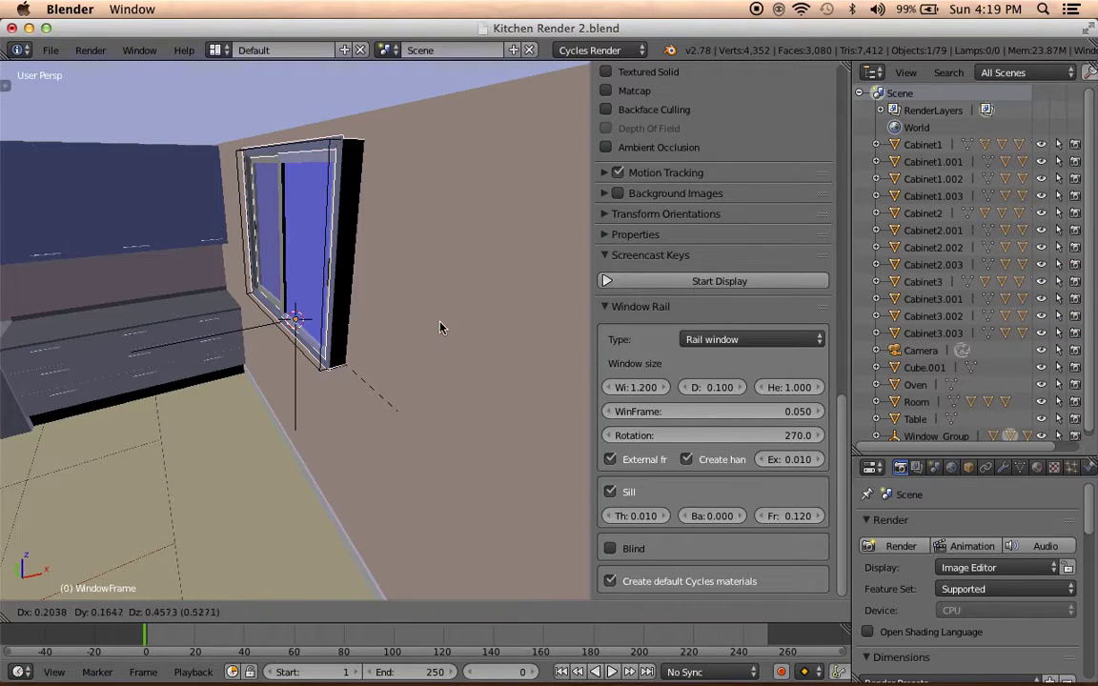
left_click(440, 327)
right_click(223, 339)
key("g")
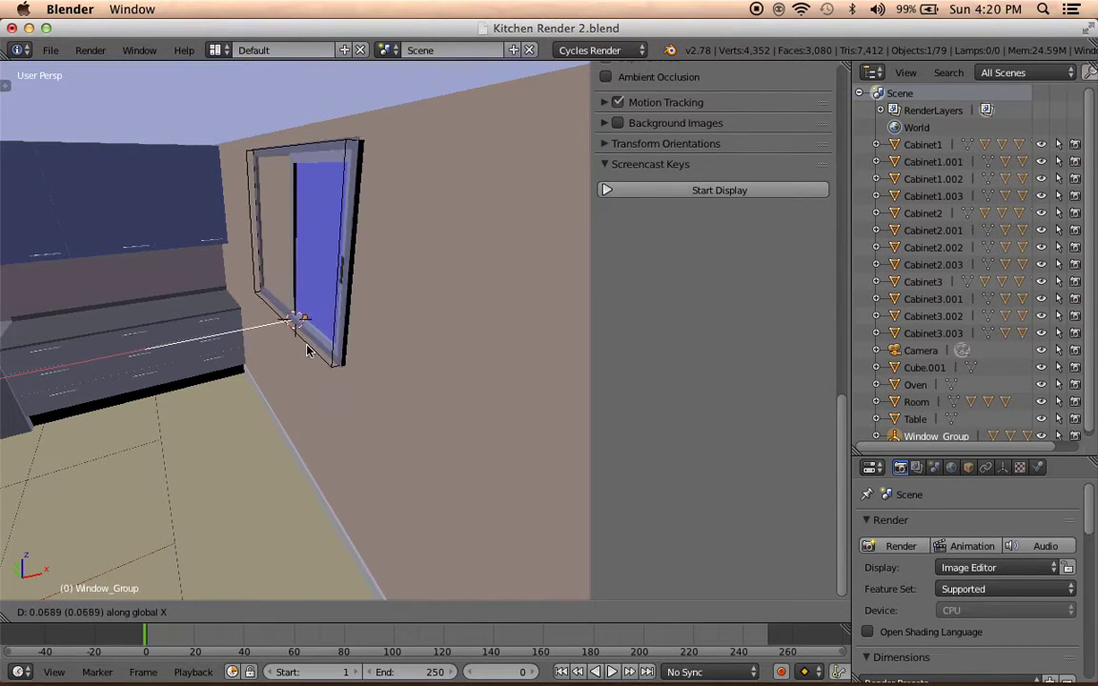
left_click(307, 350)
Run Archimesh Auto Holes on the Room, which warns that walls need thickness.
key("t")
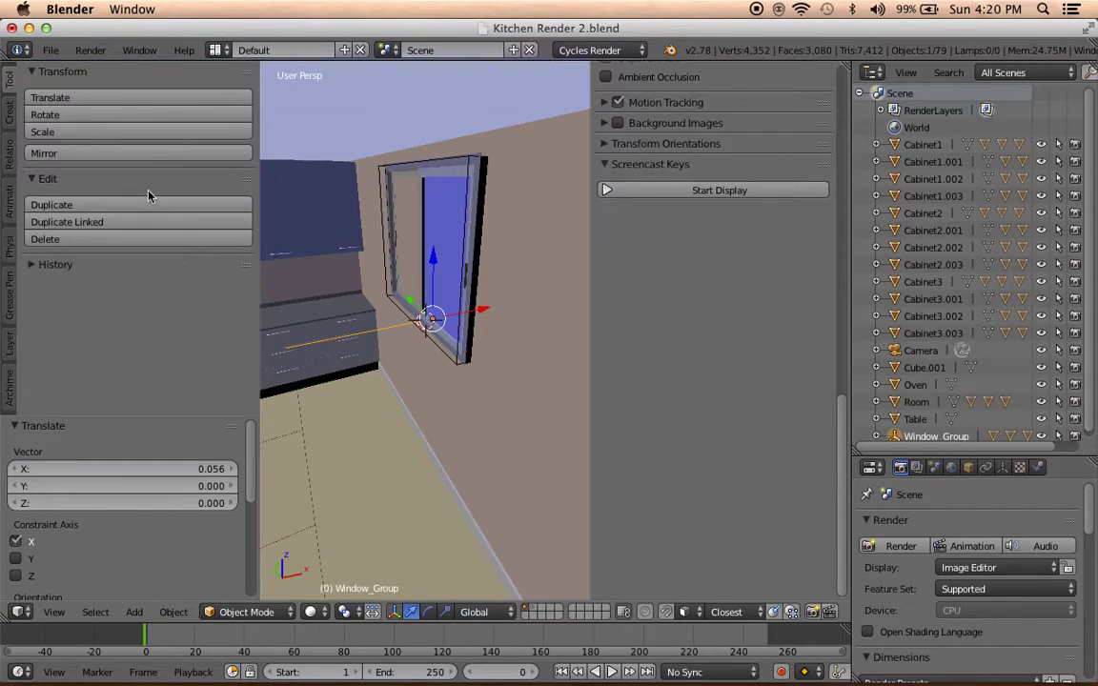
right_click(426, 345)
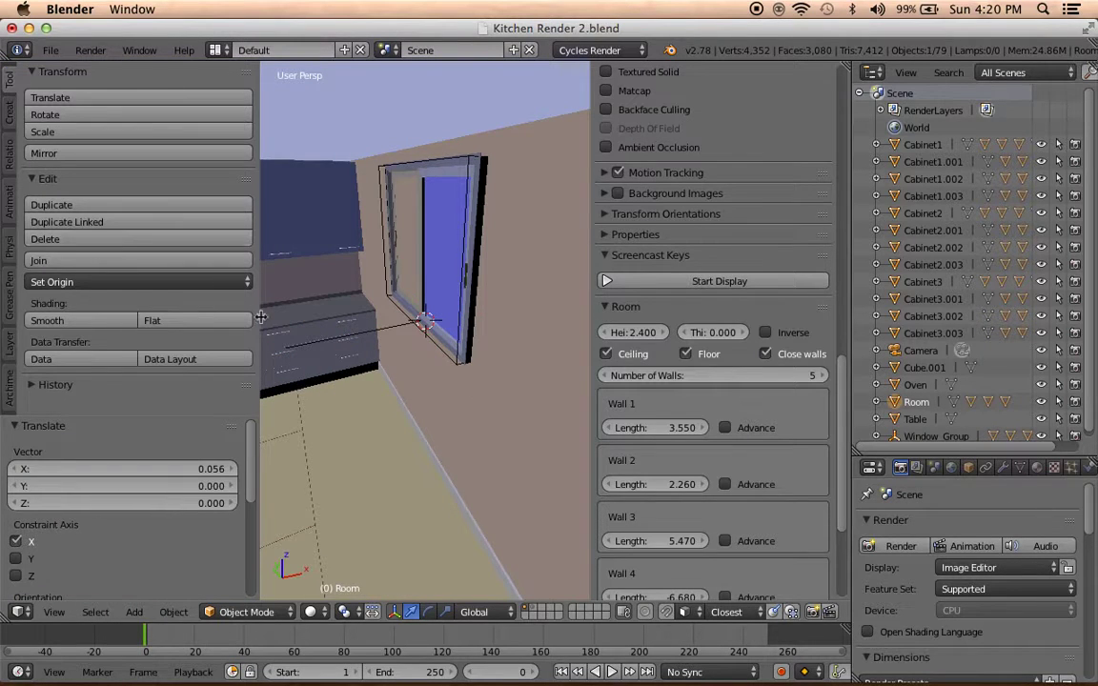
left_click(8, 391)
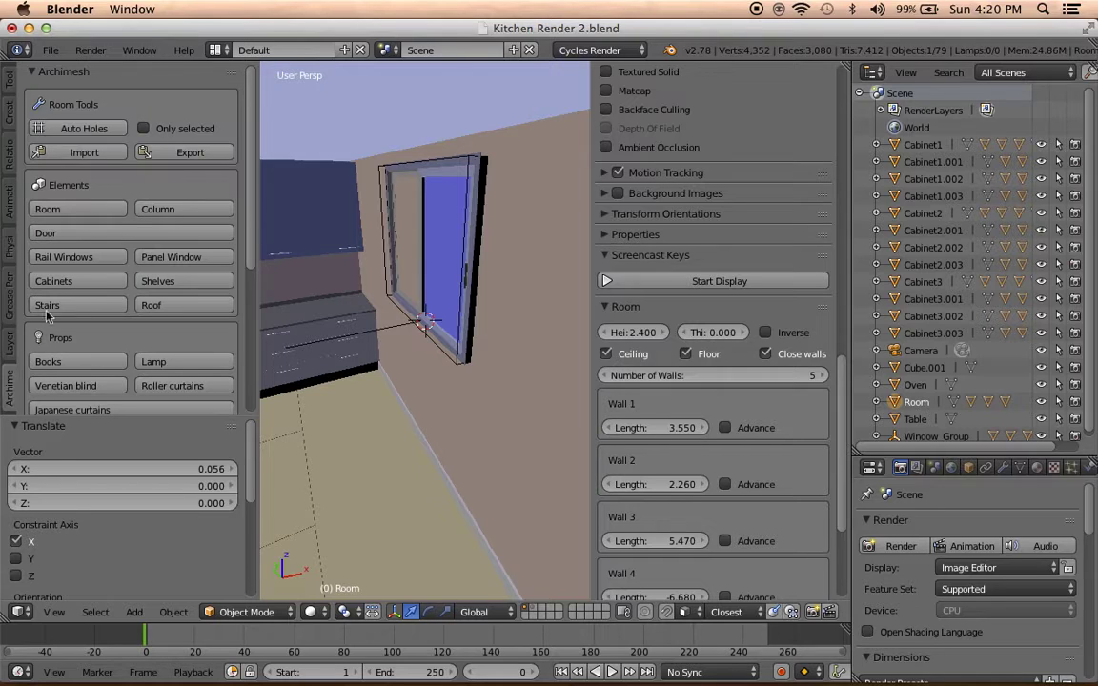
left_click(59, 133)
mouse_move(348, 246)
middle_mouse_down()
mouse_move(480, 290)
mouse_move(558, 336)
middle_mouse_up()
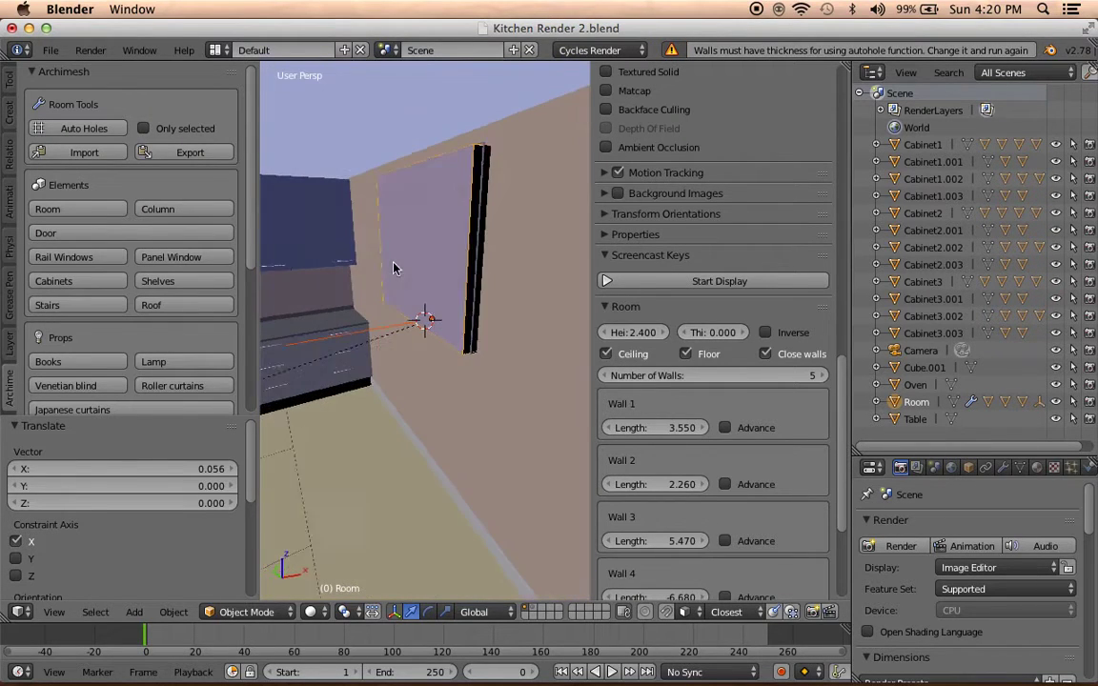
left_click(63, 132)
mouse_move(309, 318)
middle_mouse_down()
mouse_move(274, 357)
mouse_move(295, 365)
middle_mouse_up()
right_click(548, 341)
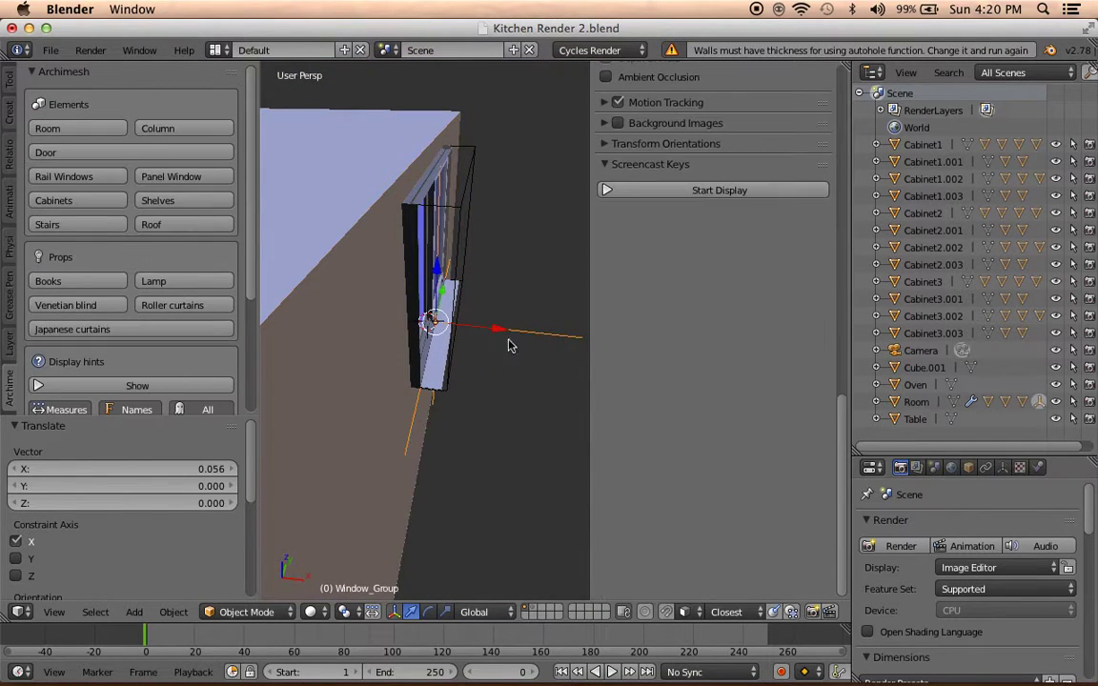
Move the window group -0.020 along X.
key("g")
key("x")
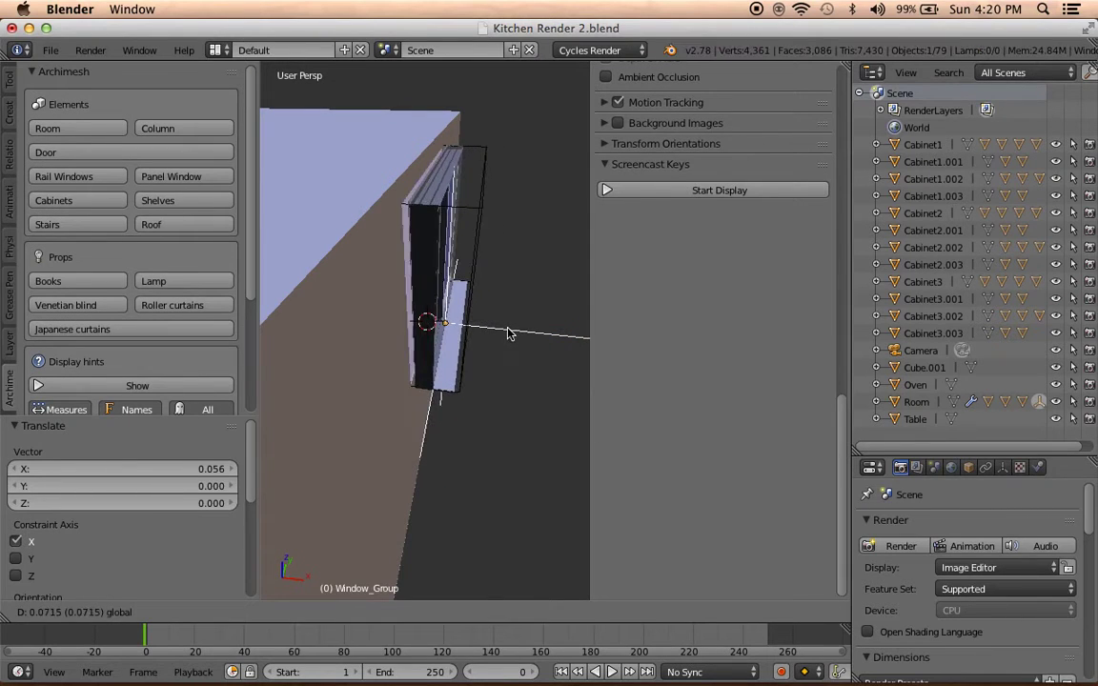
left_click(495, 334)
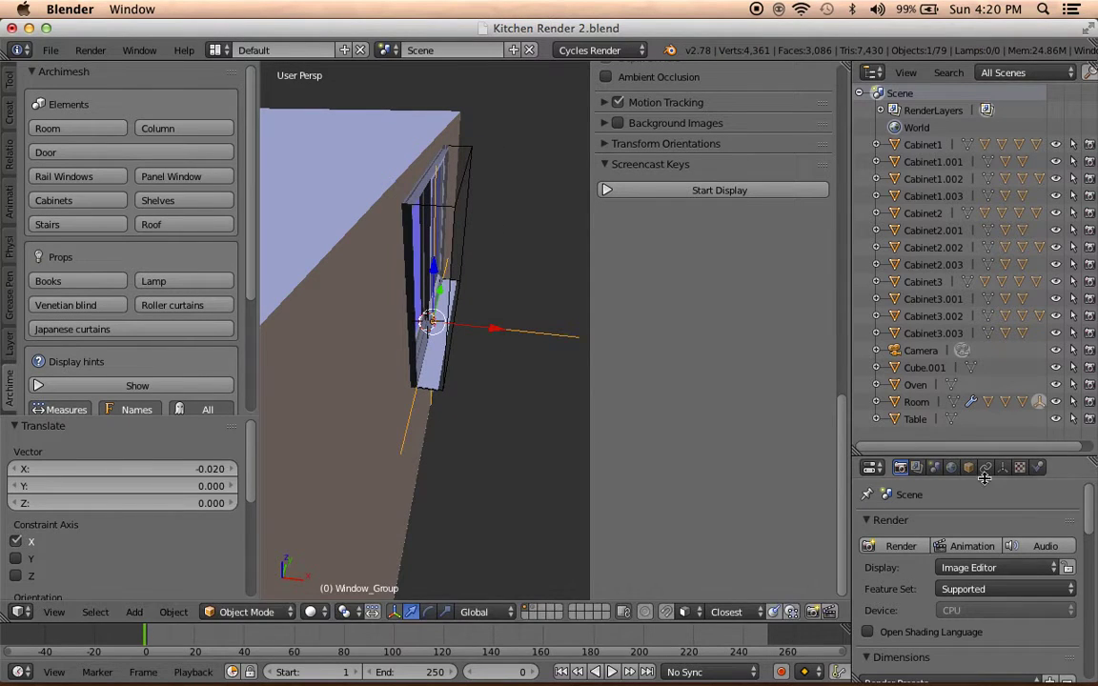
Clear and re-pick CTRL_Hole as the Room's Boolean modifier object.
right_click(379, 360)
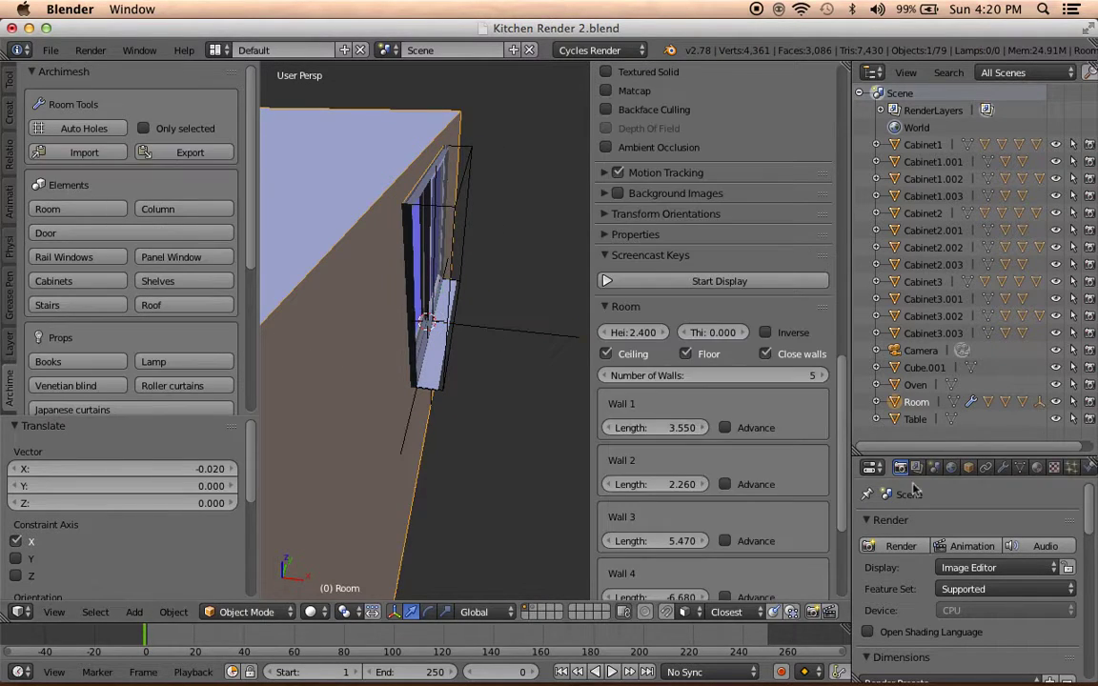
left_click(1004, 467)
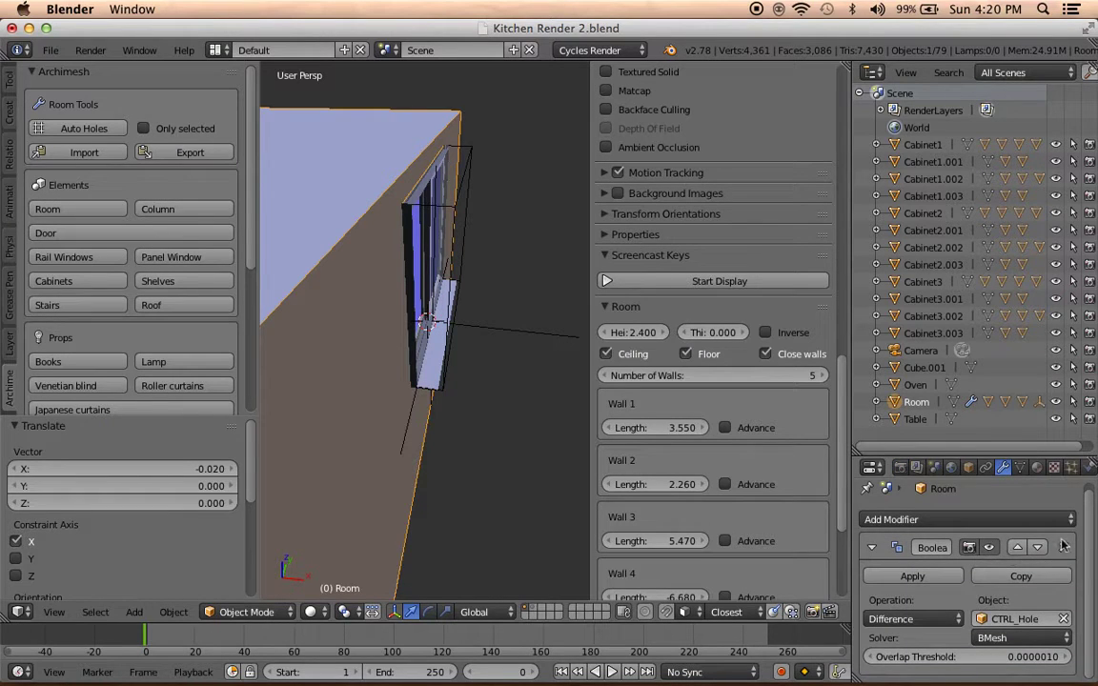
left_click(1063, 619)
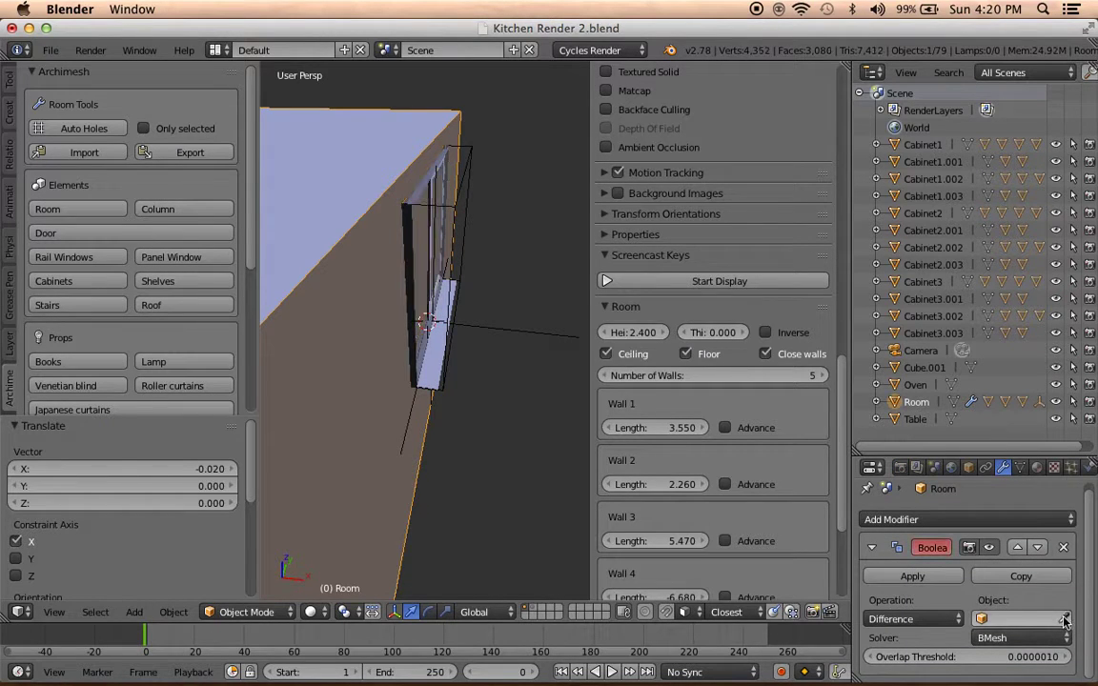
left_click(1026, 619)
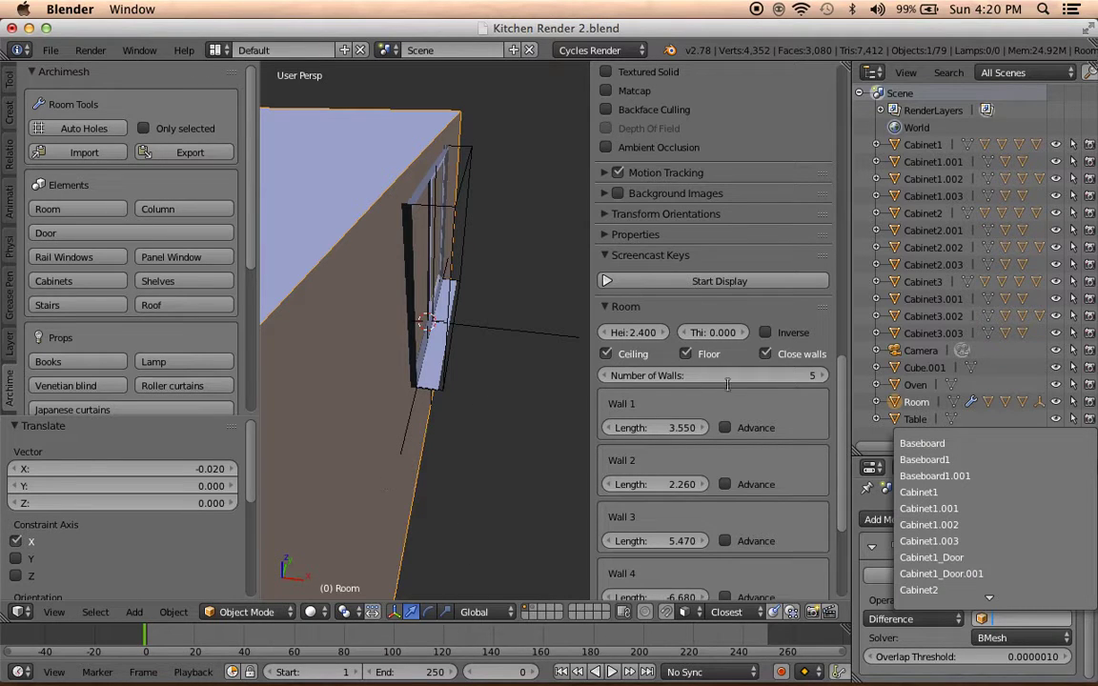
left_click(944, 590)
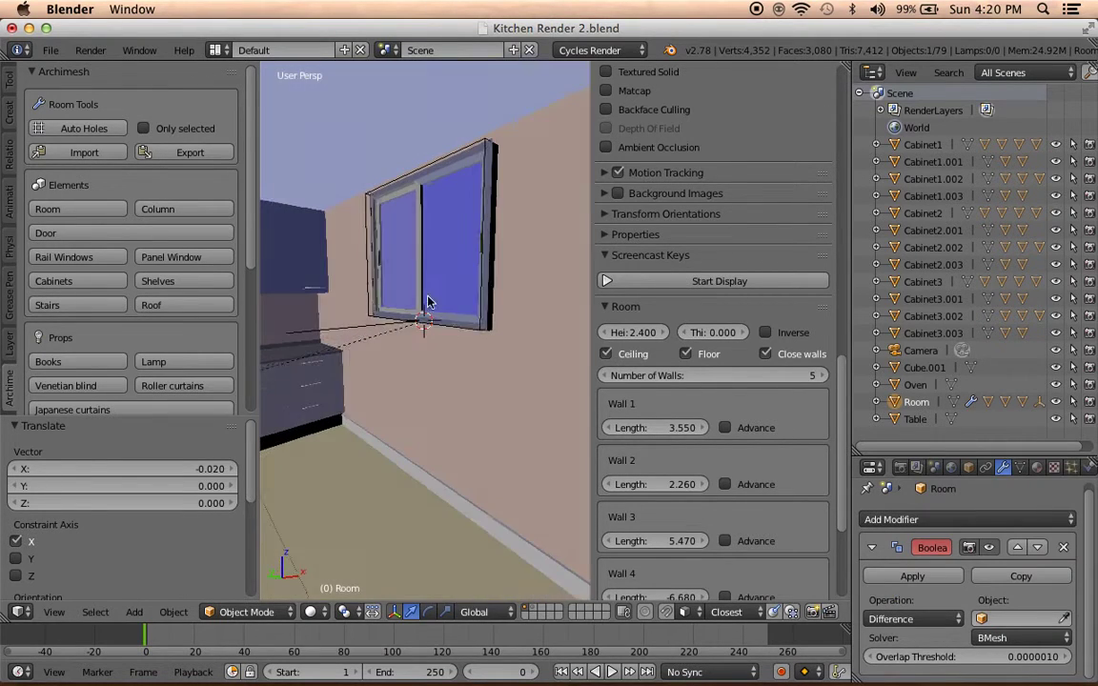
left_click(84, 129)
middle_click_drag(477, 362, 505, 376)
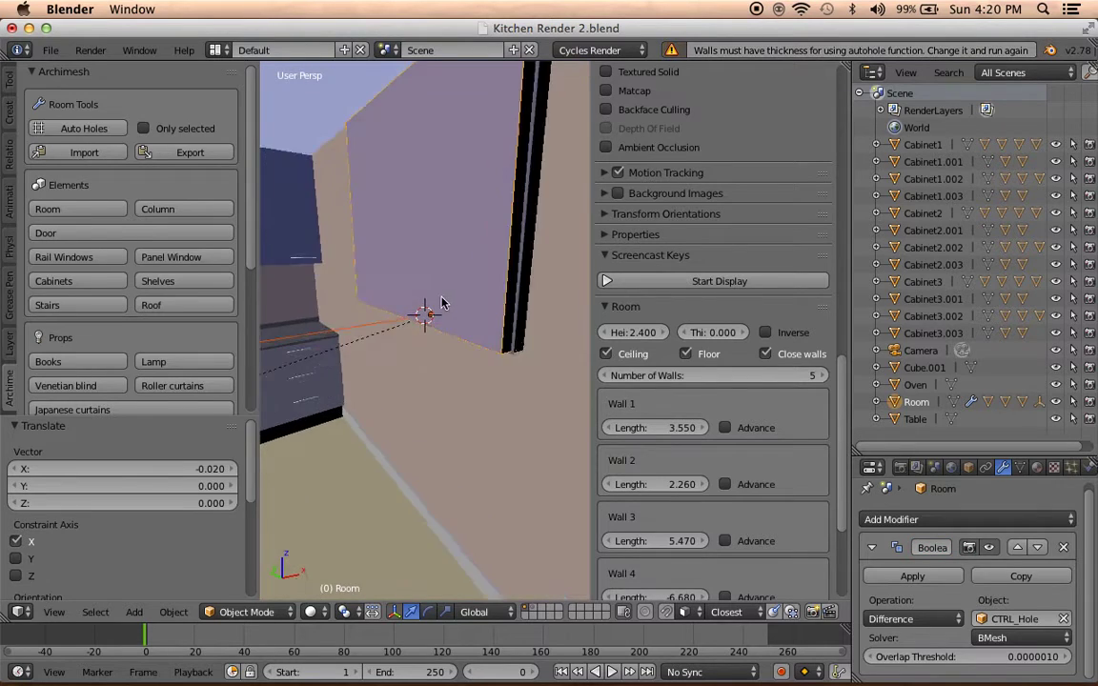
Select the window sill and browse the sidebar's Display, Motion Tracking and Transform Orientation panels.
right_click(505, 375)
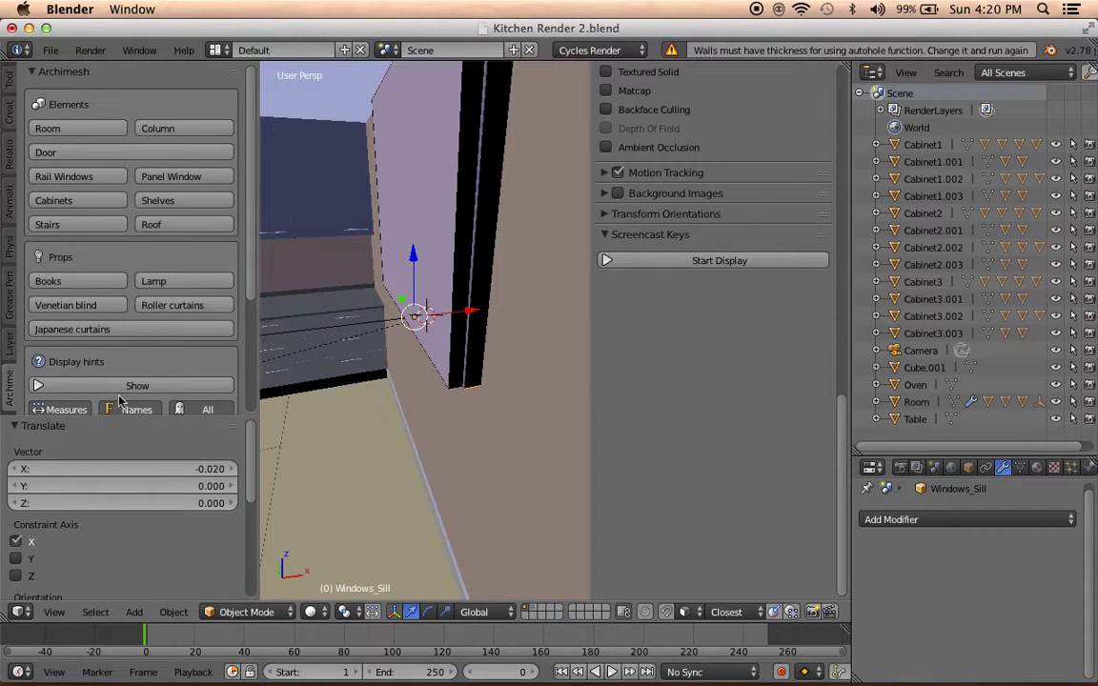
scroll(119, 381, "down", 3)
scroll(122, 353, "down", 1)
scroll(122, 343, "down", 2)
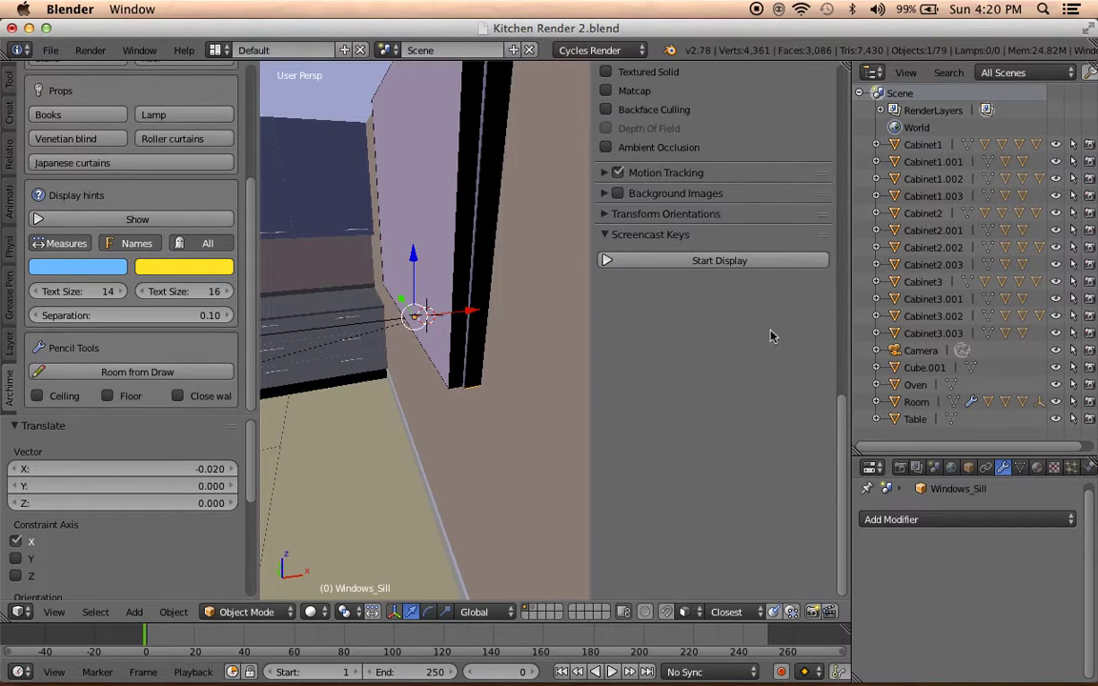
scroll(667, 190, "up", 2)
scroll(648, 238, "up", 4)
scroll(629, 286, "up", 1)
left_click(624, 300)
left_click(625, 301)
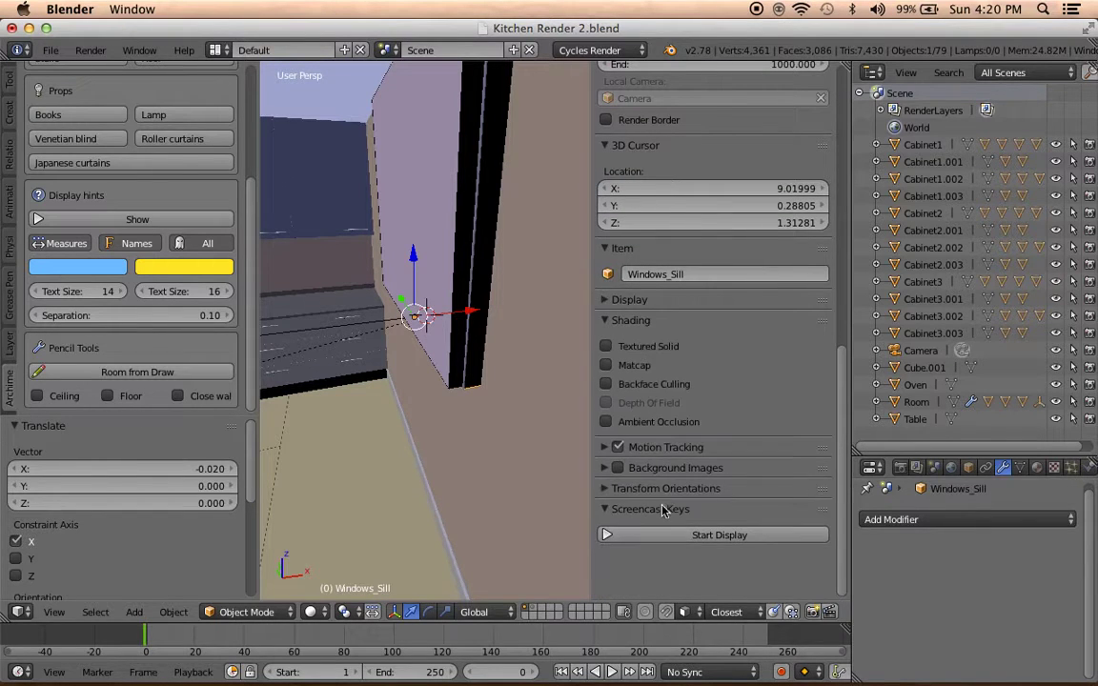
left_click(644, 447)
left_click(644, 447)
left_click(654, 488)
left_click(655, 488)
Select the Room and scroll to its Archimesh settings, showing wall thickness 0.000.
scroll(656, 514, "up", 5)
scroll(655, 515, "up", 4)
scroll(653, 516, "up", 1)
scroll(656, 514, "up", 5)
scroll(656, 514, "down", 8)
scroll(656, 515, "down", 4)
right_click(445, 483)
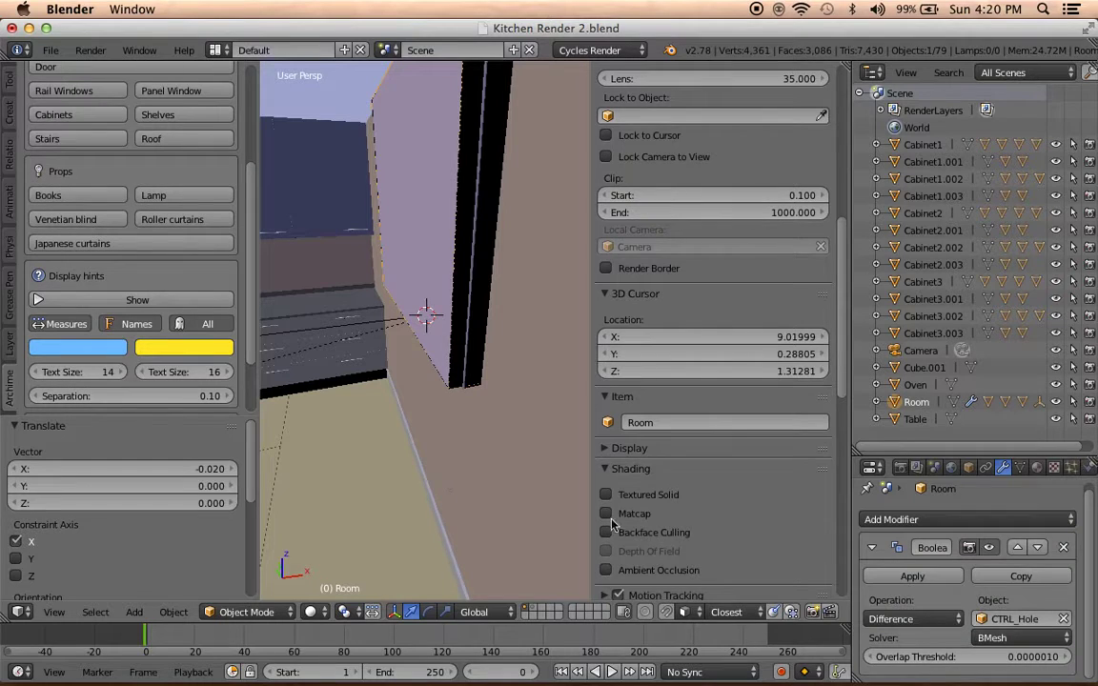
scroll(693, 534, "down", 3)
scroll(693, 539, "down", 5)
scroll(693, 543, "down", 4)
scroll(692, 544, "down", 2)
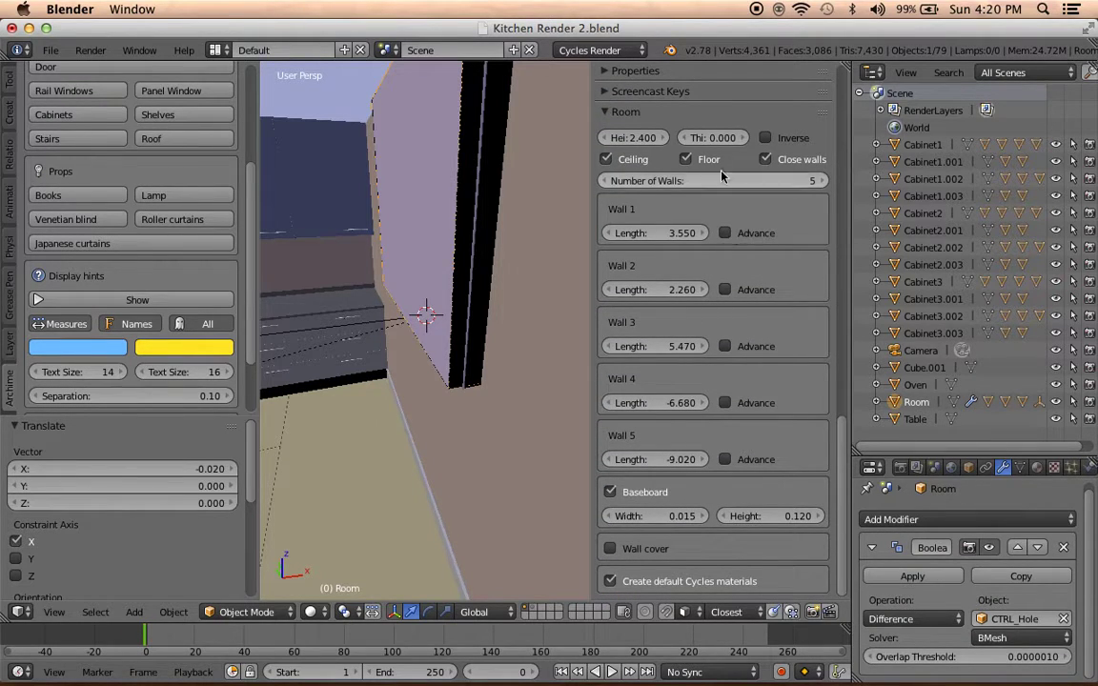
Give the room walls a thickness of 0.030.
left_click(746, 138)
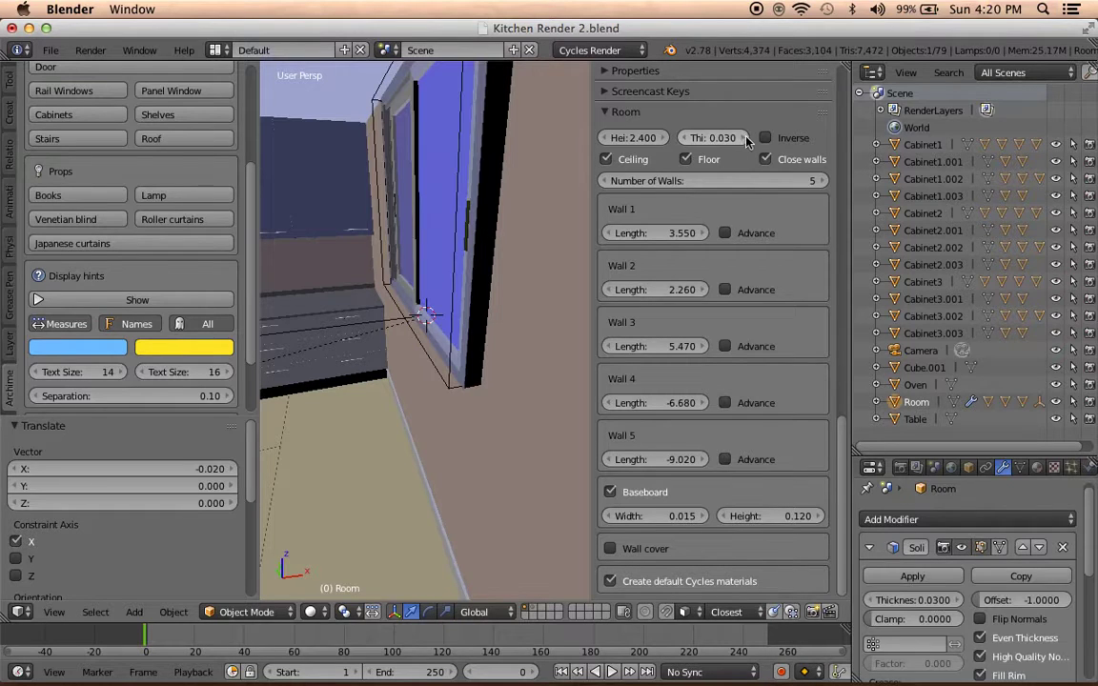
scroll(483, 288, "up", 5)
scroll(483, 288, "up", 2)
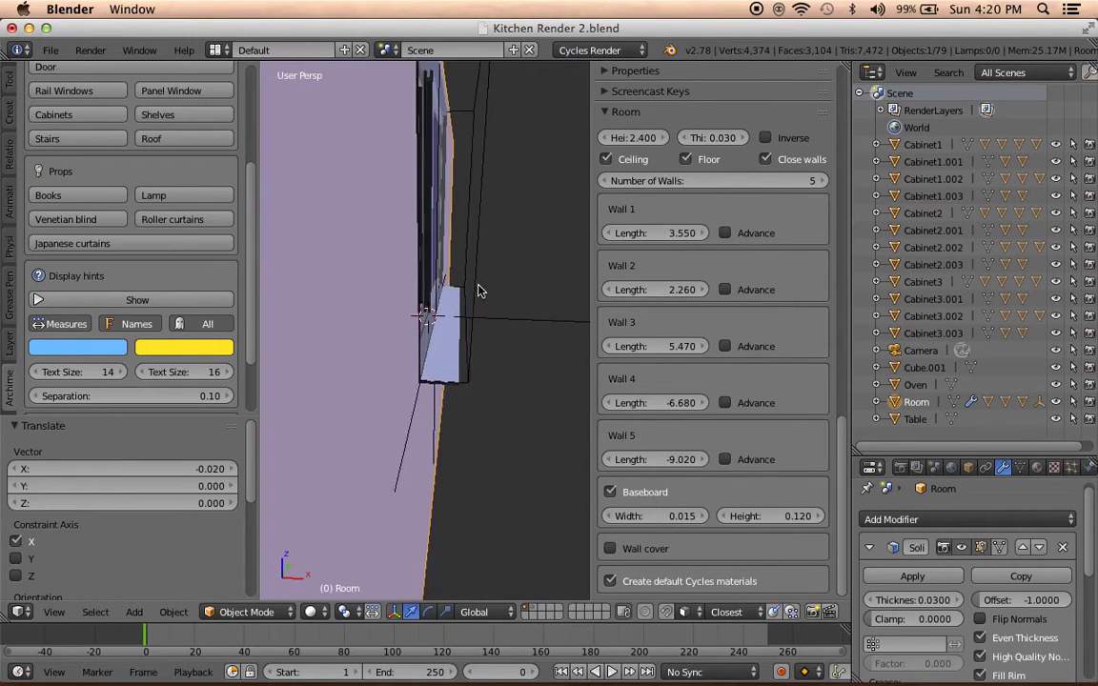
scroll(477, 289, "up", 2)
scroll(490, 295, "up", 1)
scroll(492, 297, "up", 2)
mouse_move(495, 298)
middle_mouse_down()
mouse_move(526, 258)
mouse_move(448, 314)
mouse_move(423, 288)
mouse_move(551, 316)
mouse_move(404, 318)
mouse_move(588, 314)
mouse_move(349, 304)
middle_mouse_up()
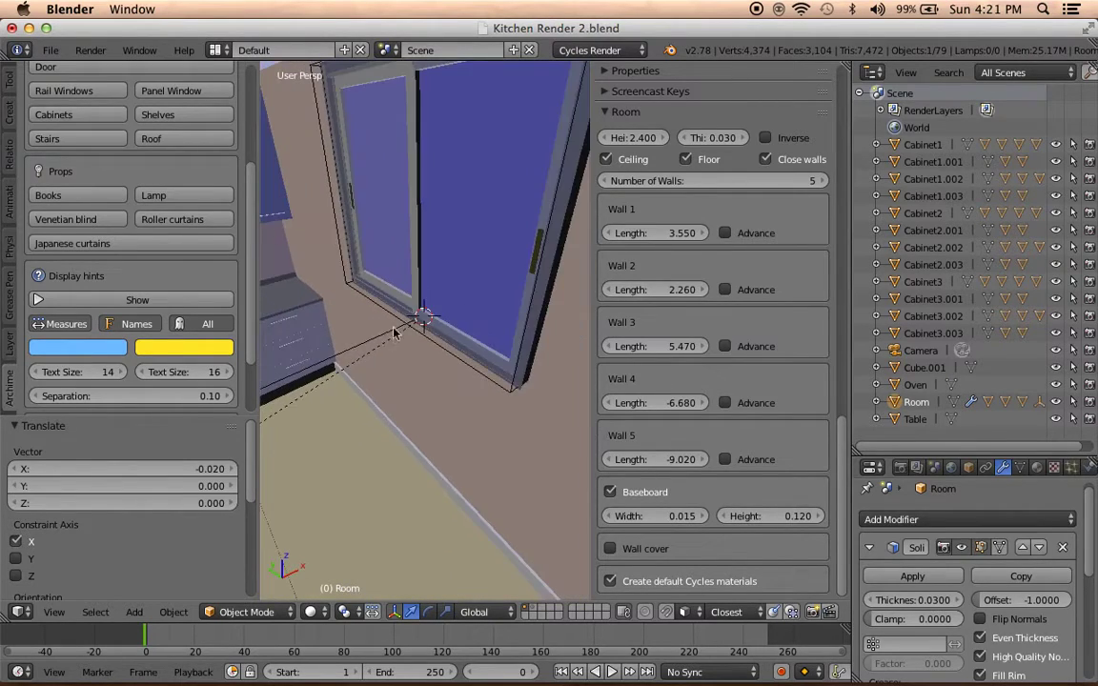
Shift the window group 0.037 along X.
right_click(429, 313)
middle_click_drag(429, 312, 429, 315)
left_click_drag(486, 305, 490, 295)
mouse_move(490, 296)
middle_mouse_down()
mouse_move(539, 311)
mouse_move(420, 332)
mouse_move(410, 309)
mouse_move(582, 341)
middle_mouse_up()
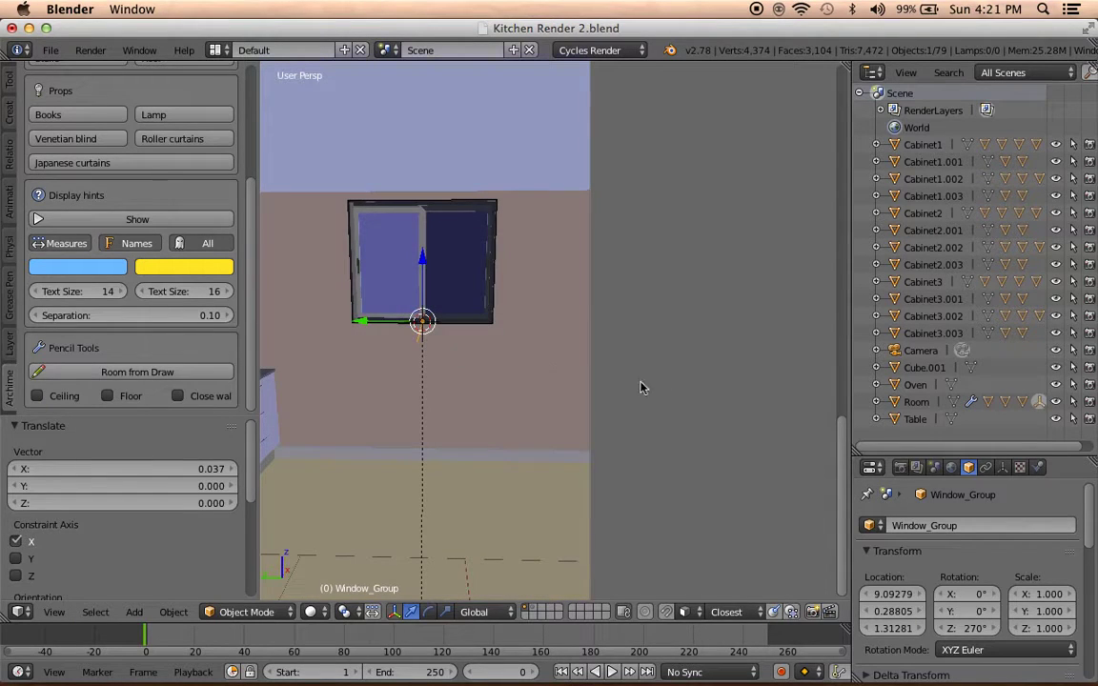
right_click(487, 259)
Try the Left leaf, Right leaf and Two leaf window types, then return to Rail window.
scroll(667, 267, "up", 3)
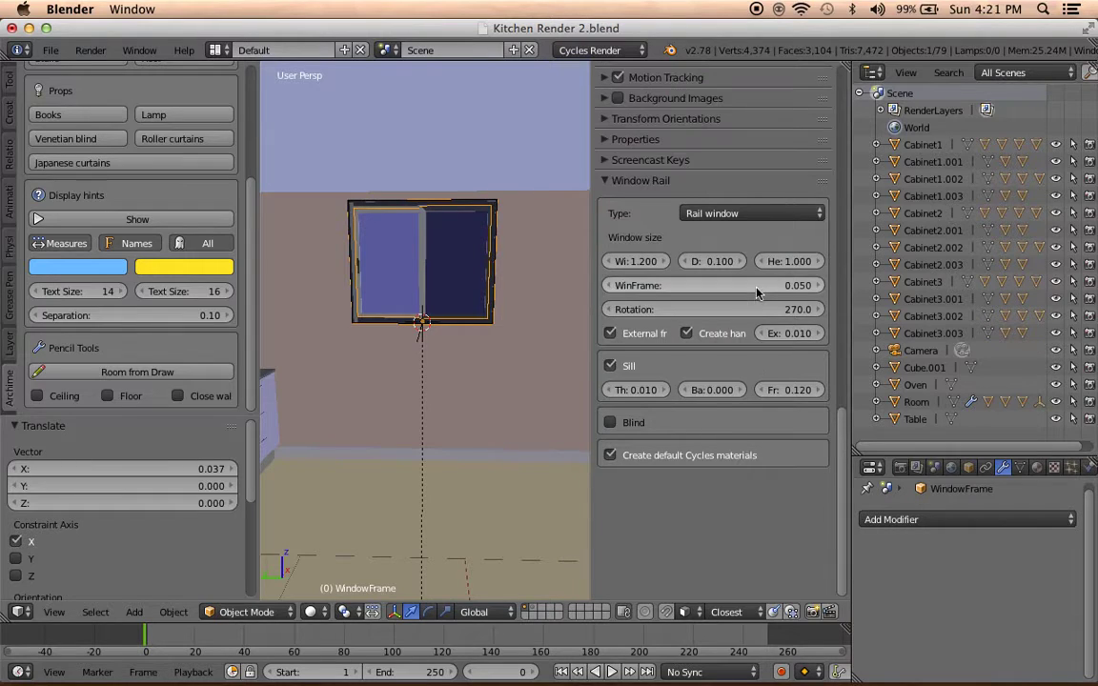
left_click(734, 214)
left_click(711, 138)
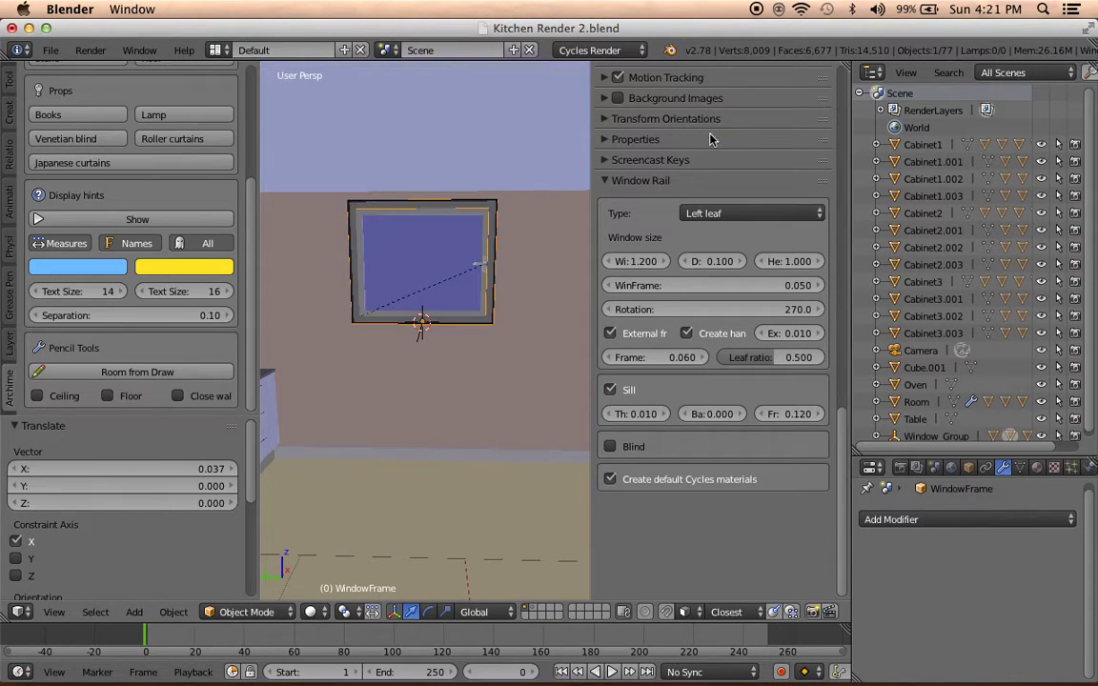
left_click(714, 212)
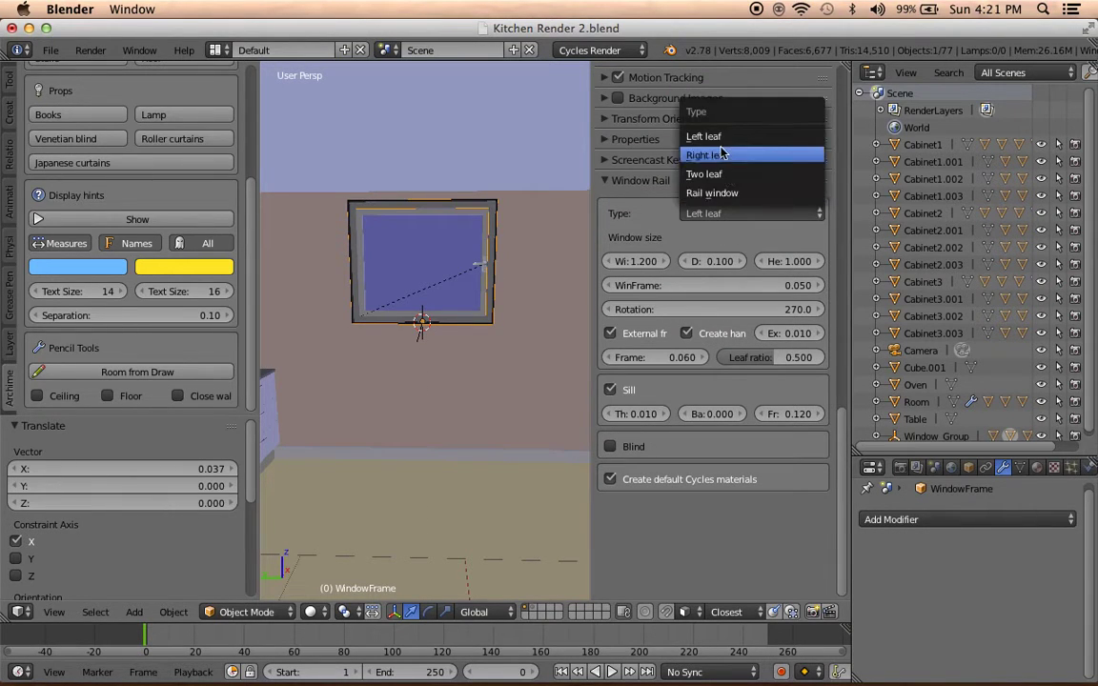
left_click(721, 154)
left_click(715, 213)
left_click(713, 174)
left_click(716, 214)
left_click(713, 192)
mouse_move(505, 255)
middle_mouse_down()
mouse_move(502, 295)
mouse_move(405, 257)
middle_mouse_up()
scroll(55, 181, "up", 5)
scroll(78, 212, "up", 2)
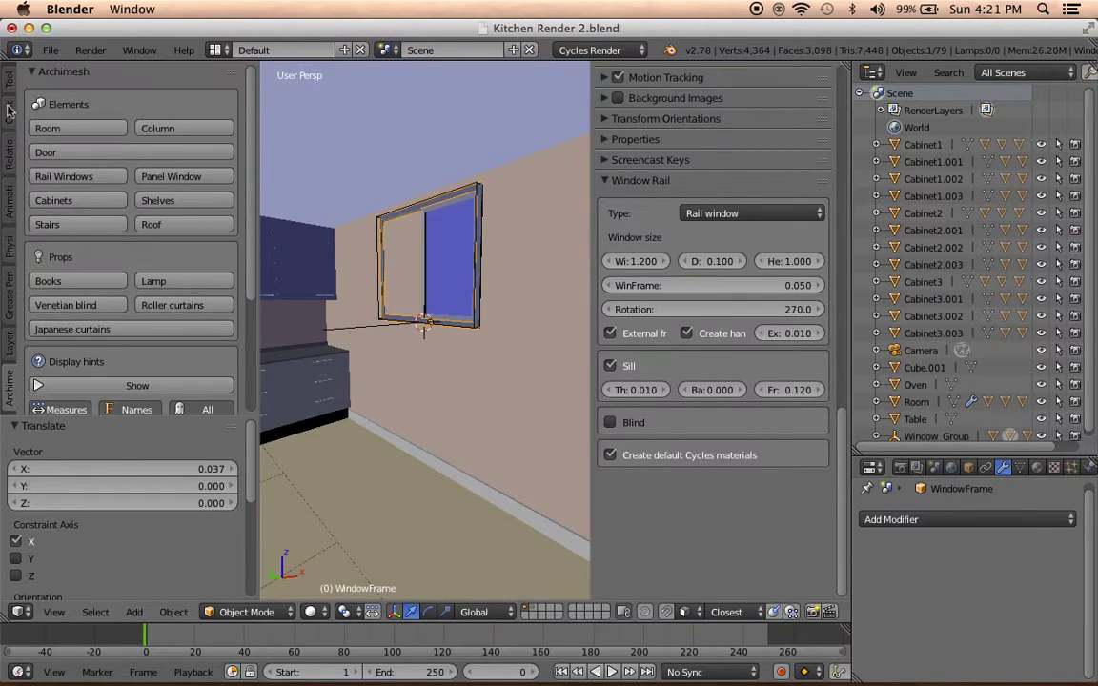
Cut the window opening into the Room walls with Auto Holes.
right_click(425, 340)
left_click(83, 128)
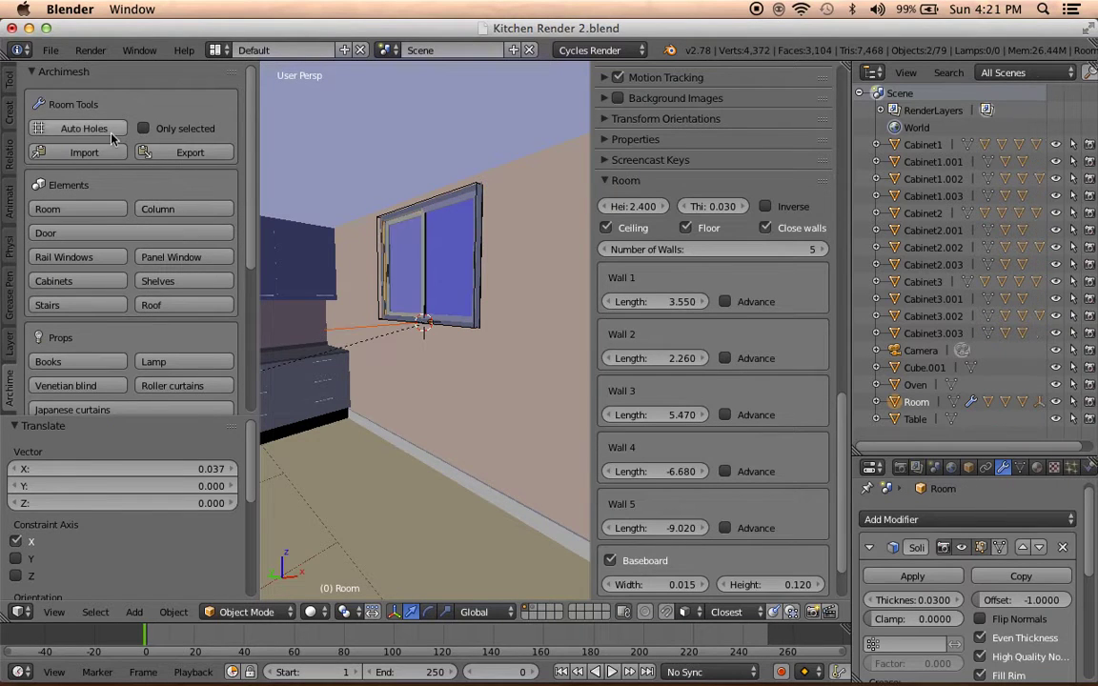
right_click(480, 276)
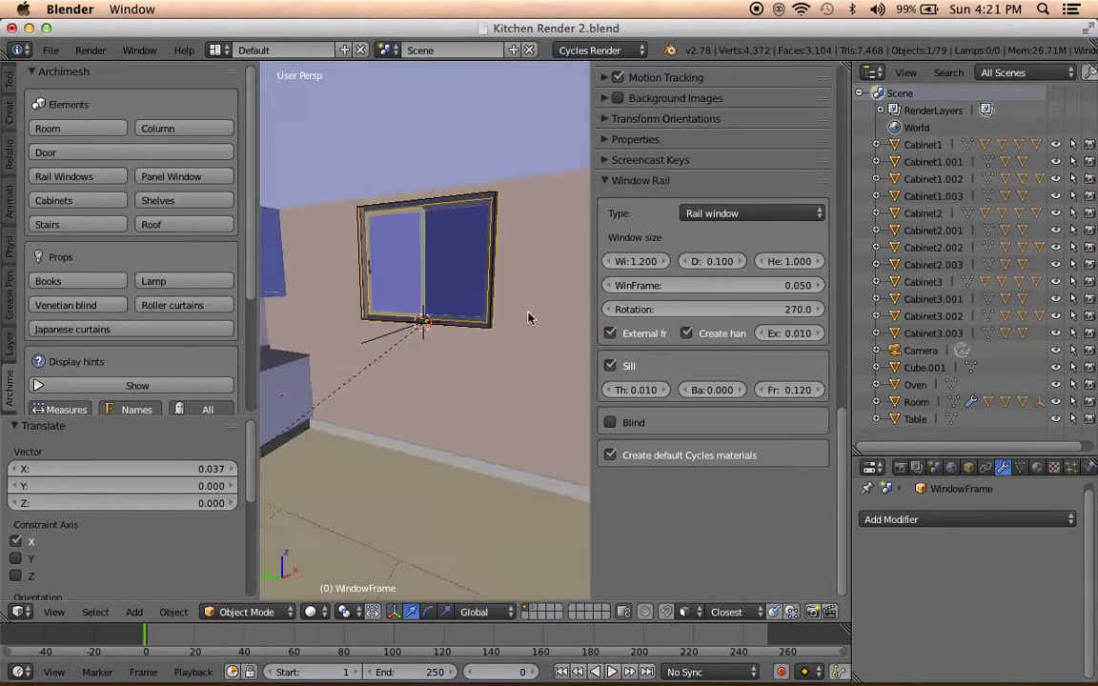
middle_click_drag(468, 282, 585, 238)
Resize the window to 2.490 wide and 1.630 high, keeping depth at 0.100.
left_click_drag(637, 261, 633, 265)
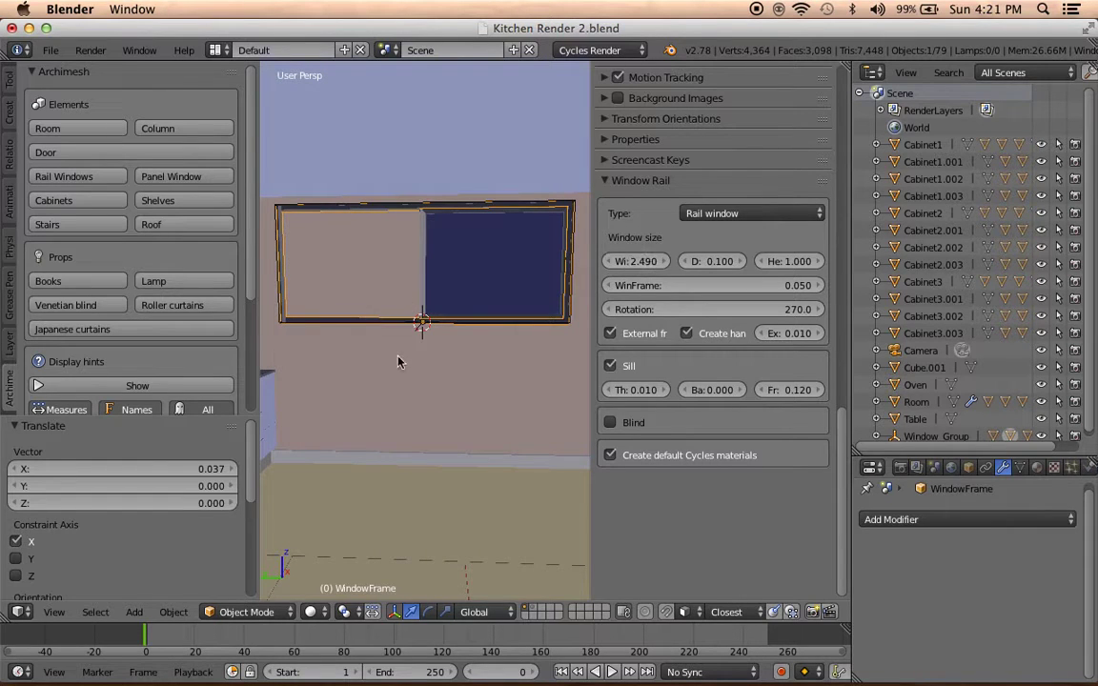
left_click_drag(634, 265, 610, 254)
left_click_drag(710, 261, 734, 265)
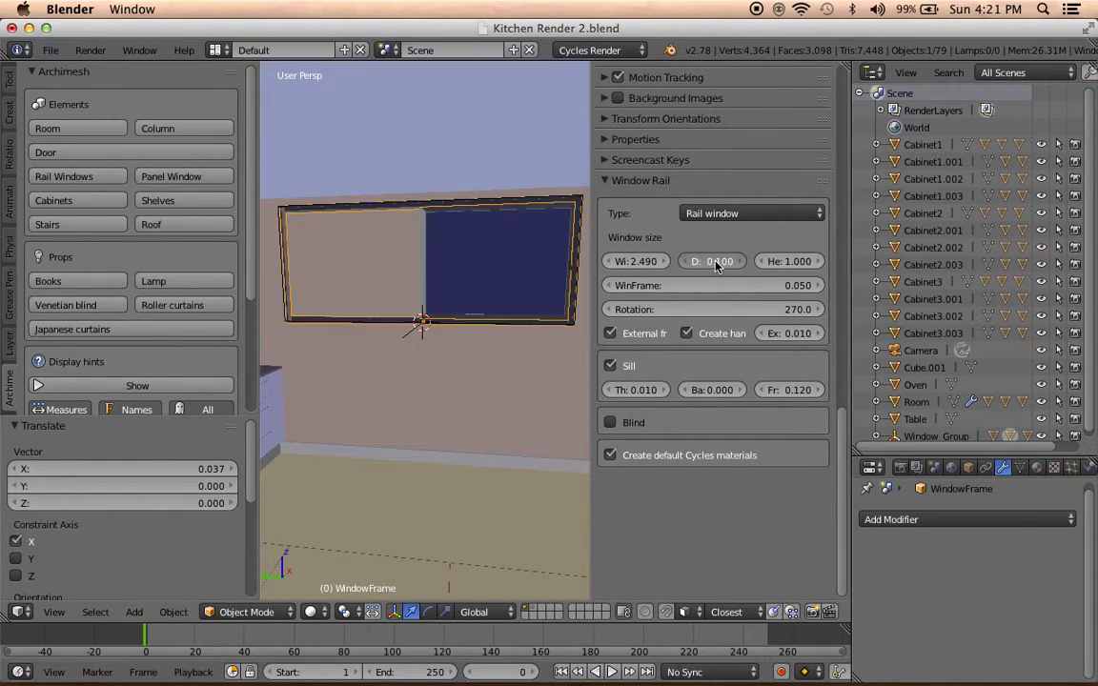
mouse_move(458, 314)
middle_mouse_down()
mouse_move(403, 330)
mouse_move(426, 319)
middle_mouse_up()
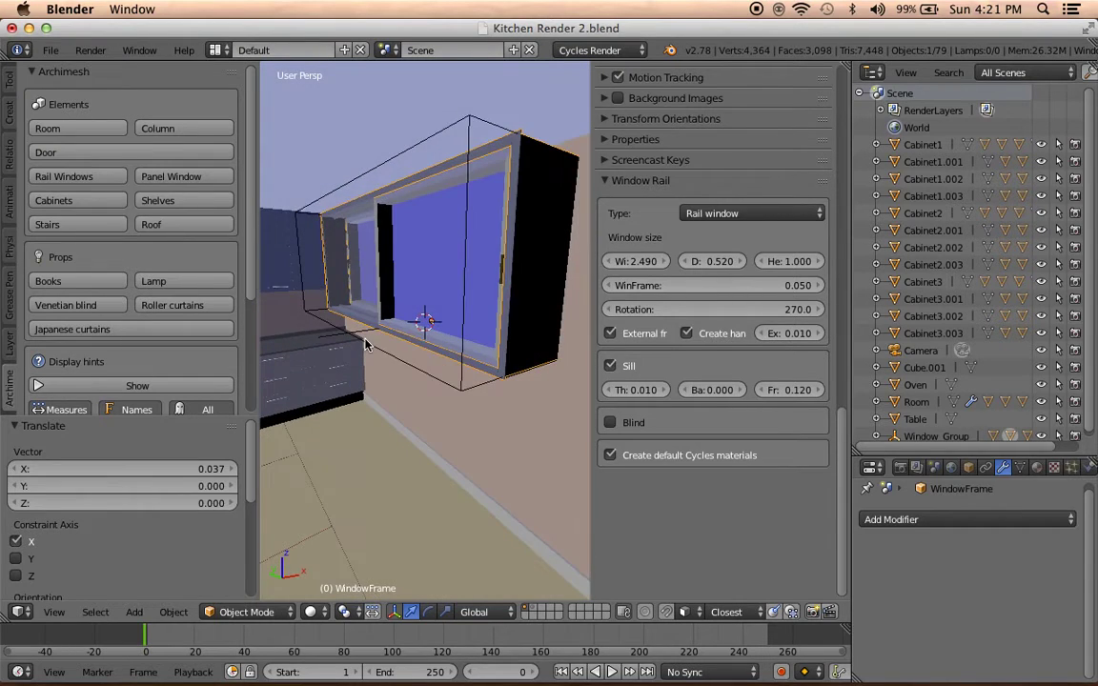
key("ctrl+z")
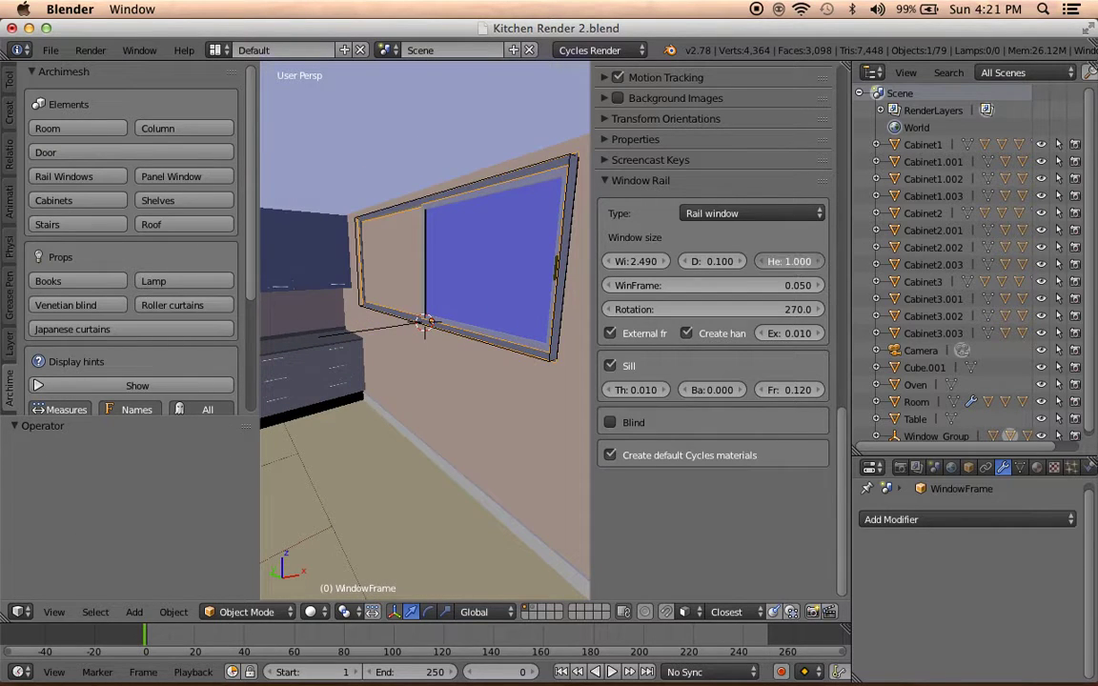
left_click_drag(779, 263, 794, 268)
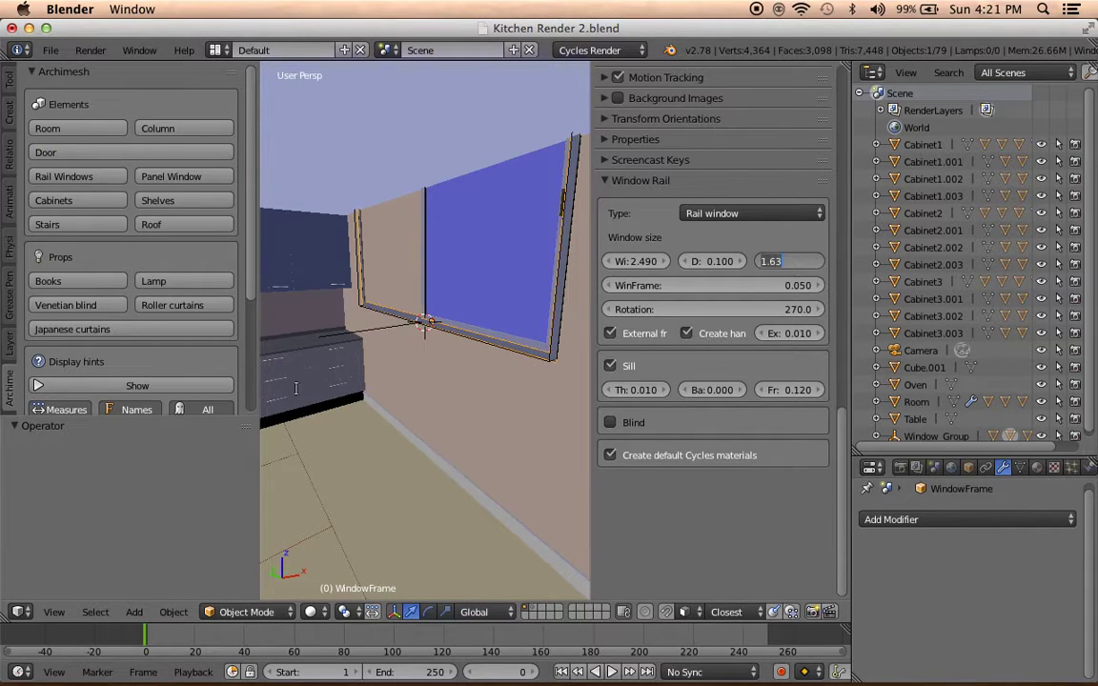
Lower the window group 0.040 along Z and slide it -0.874 along Y.
left_click(386, 331)
left_click_drag(431, 270, 436, 381)
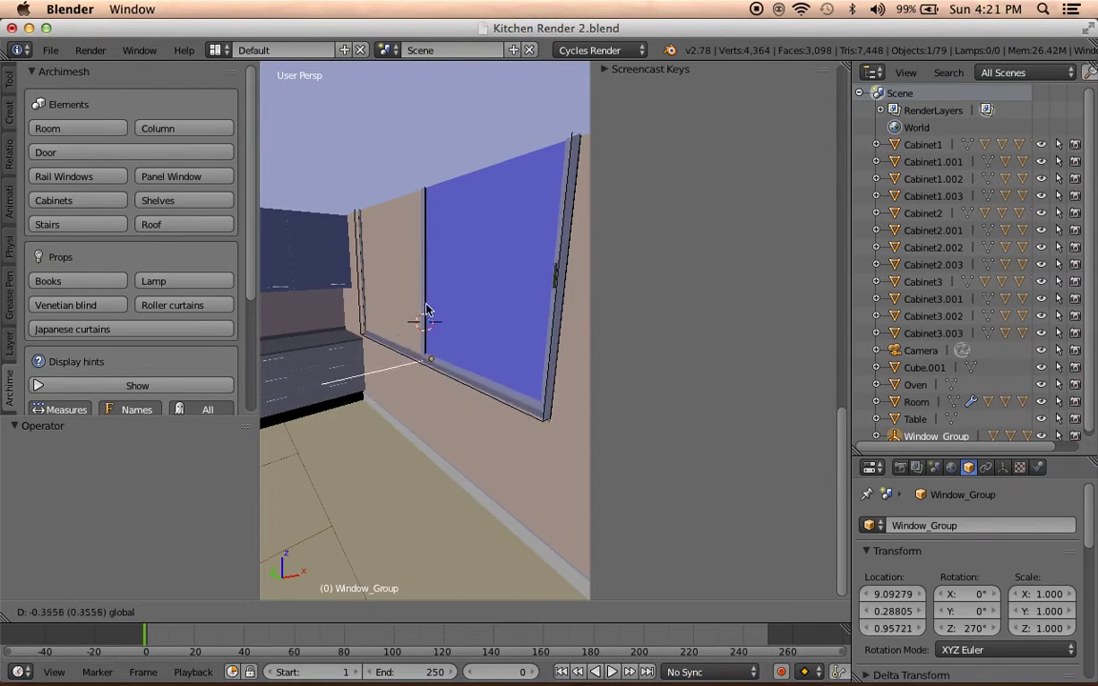
middle_click_drag(435, 381, 371, 441)
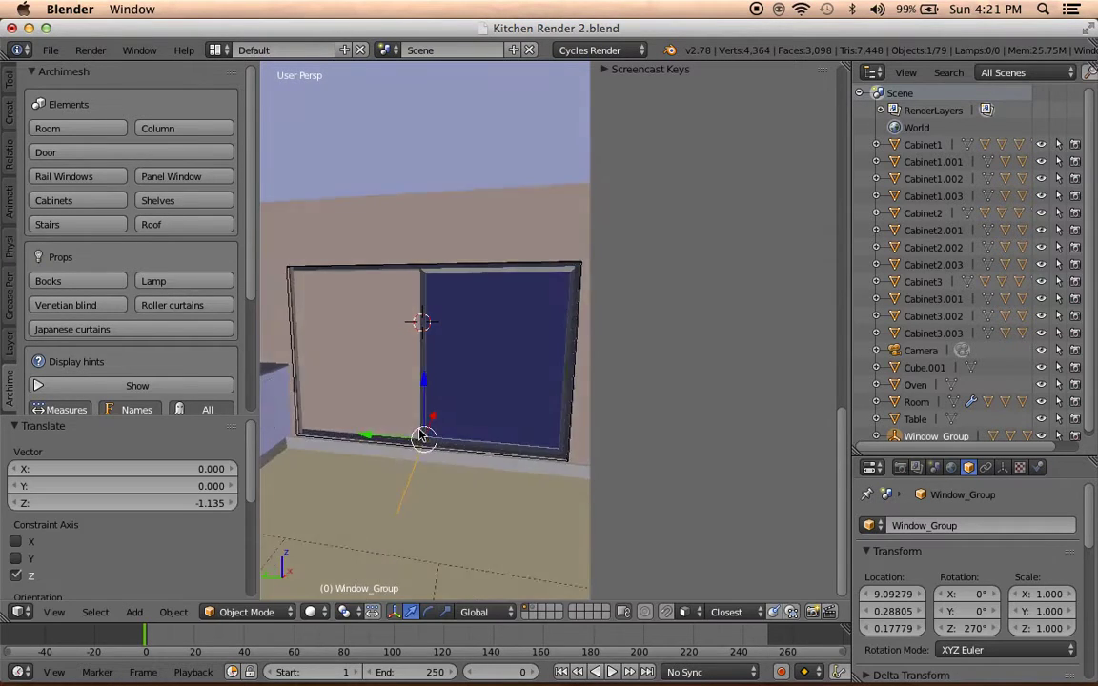
left_click_drag(371, 442, 448, 447)
middle_click_drag(448, 447, 375, 414)
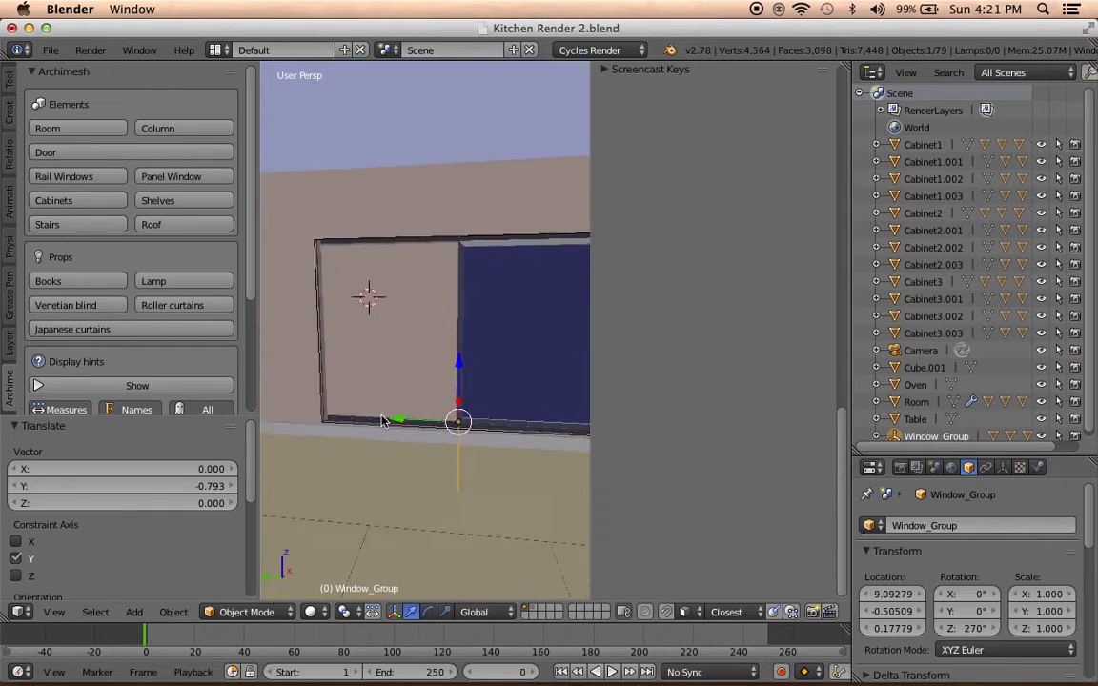
mouse_move(549, 678)
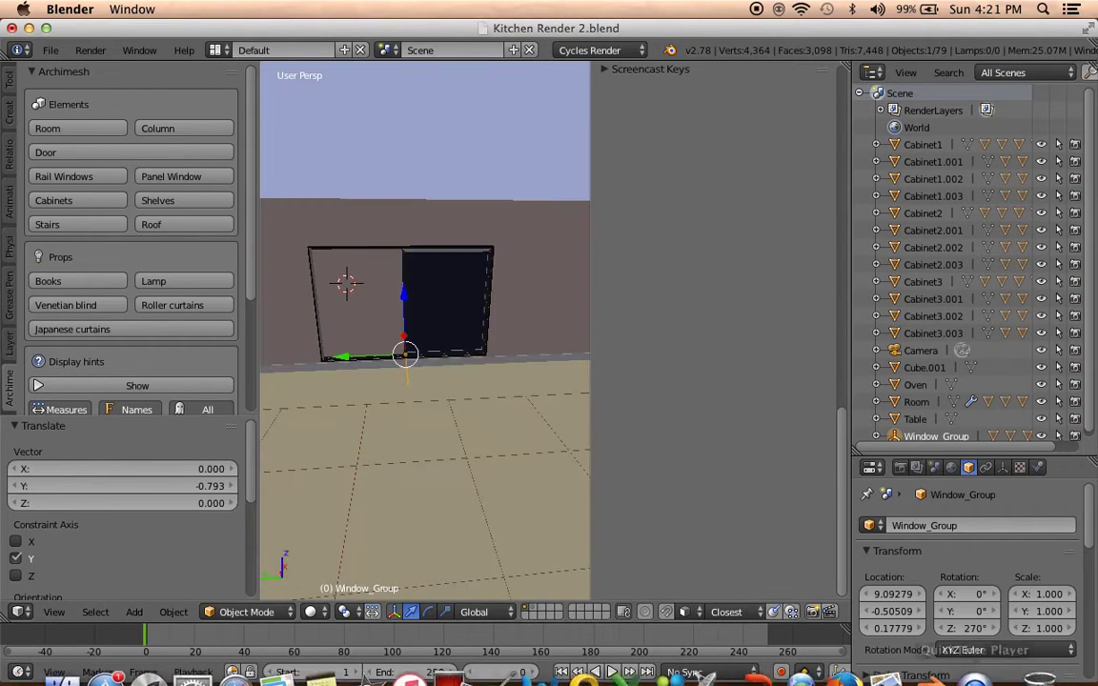
left_click(886, 656)
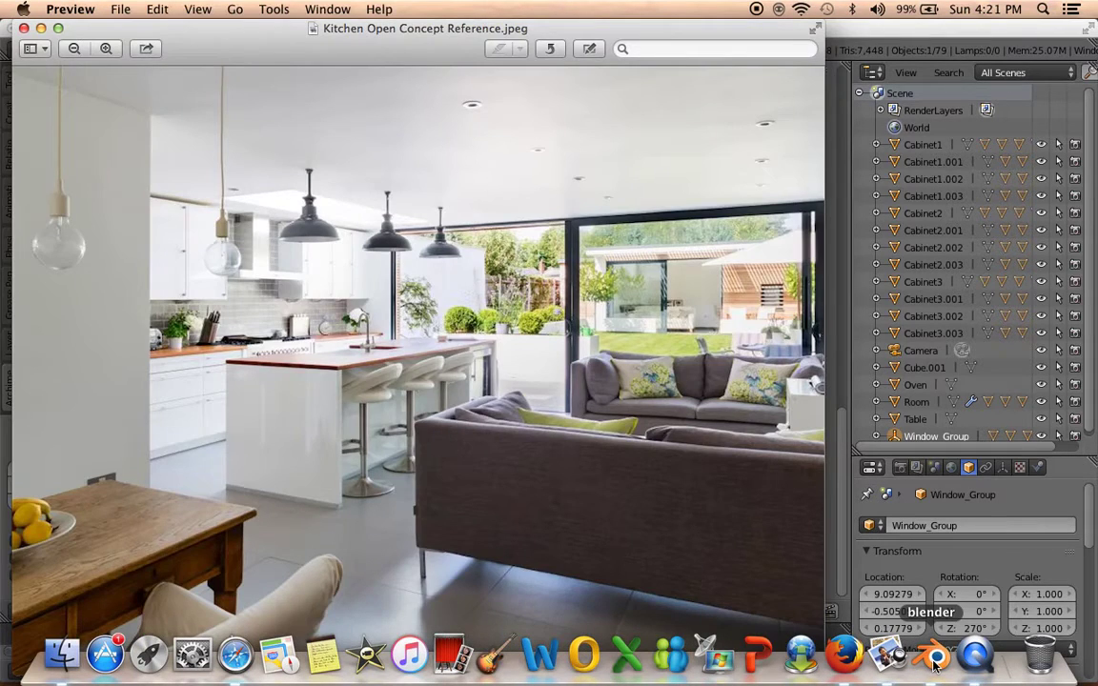
left_click(934, 658)
middle_click_drag(369, 404, 349, 354)
key("g")
key("y")
left_click(448, 360)
Move the window group further along the wall and drop it slightly.
mouse_move(448, 360)
middle_mouse_down()
mouse_move(454, 371)
mouse_move(343, 375)
mouse_move(421, 382)
mouse_move(437, 345)
middle_mouse_up()
scroll(438, 345, "up", 2)
left_click_drag(448, 313, 568, 314)
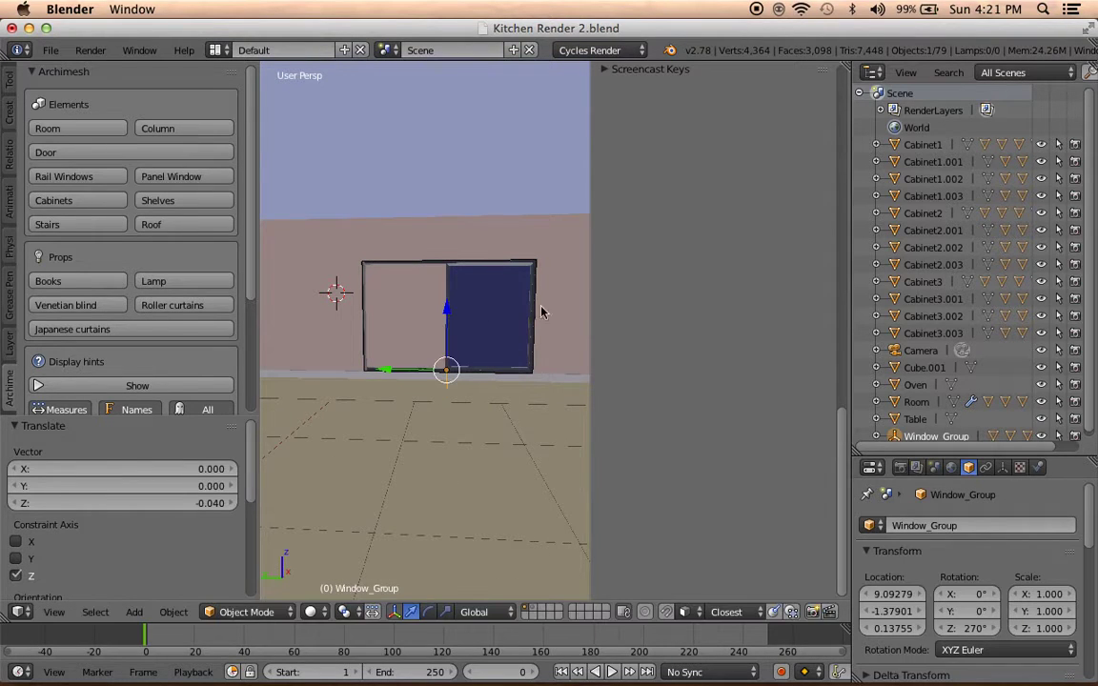
scroll(677, 375, "up", 5)
Enlarge the window frame to 4.830 wide and 2.230 high.
right_click(536, 276)
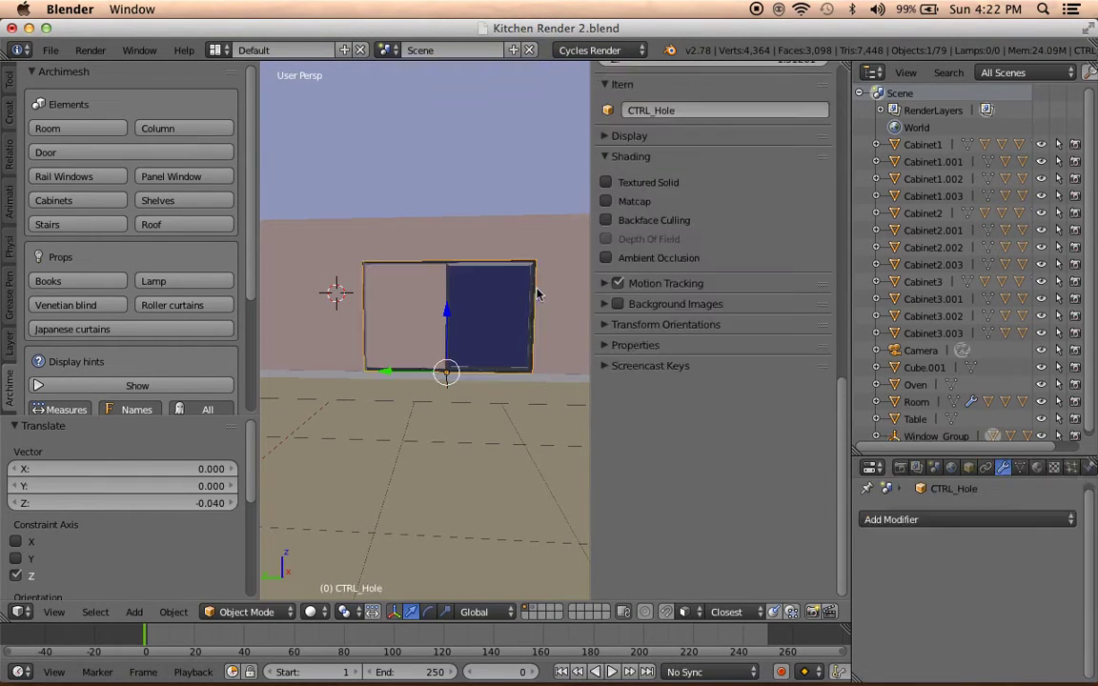
right_click(536, 293)
scroll(703, 402, "down", 2)
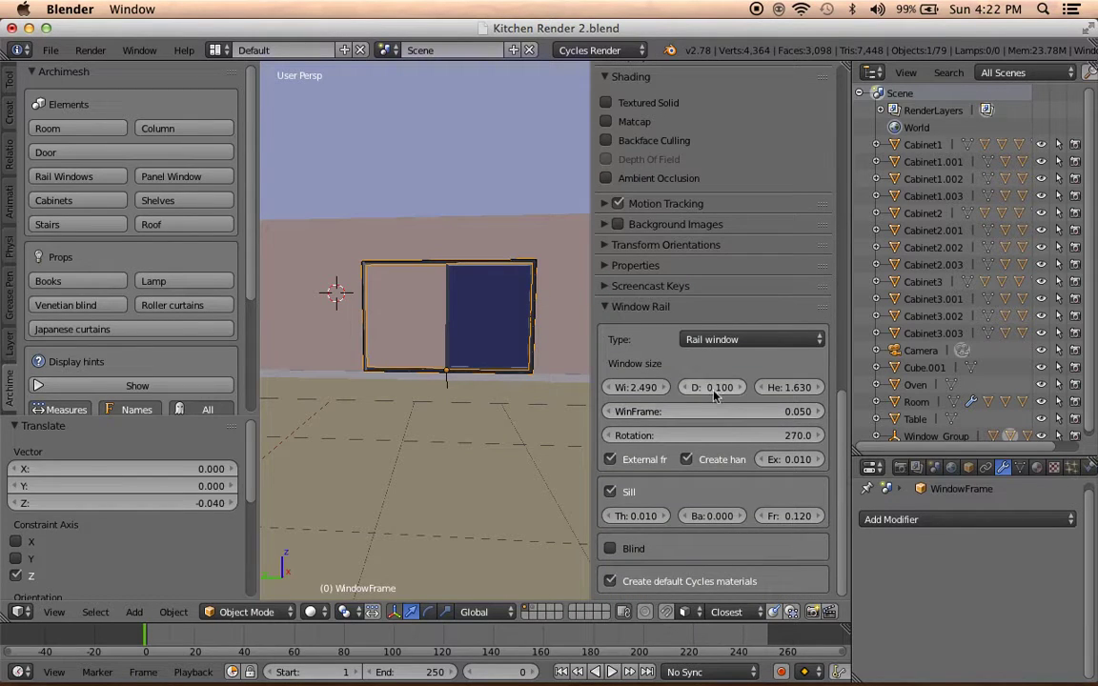
left_click_drag(644, 386, 494, 387)
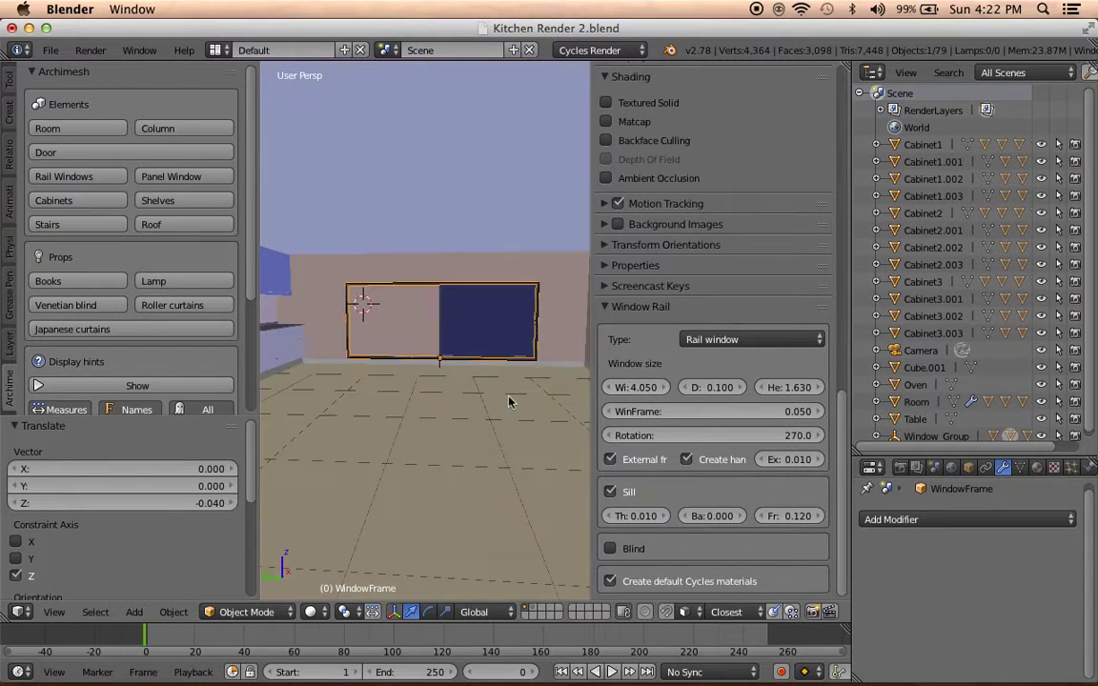
left_click_drag(644, 387, 642, 390)
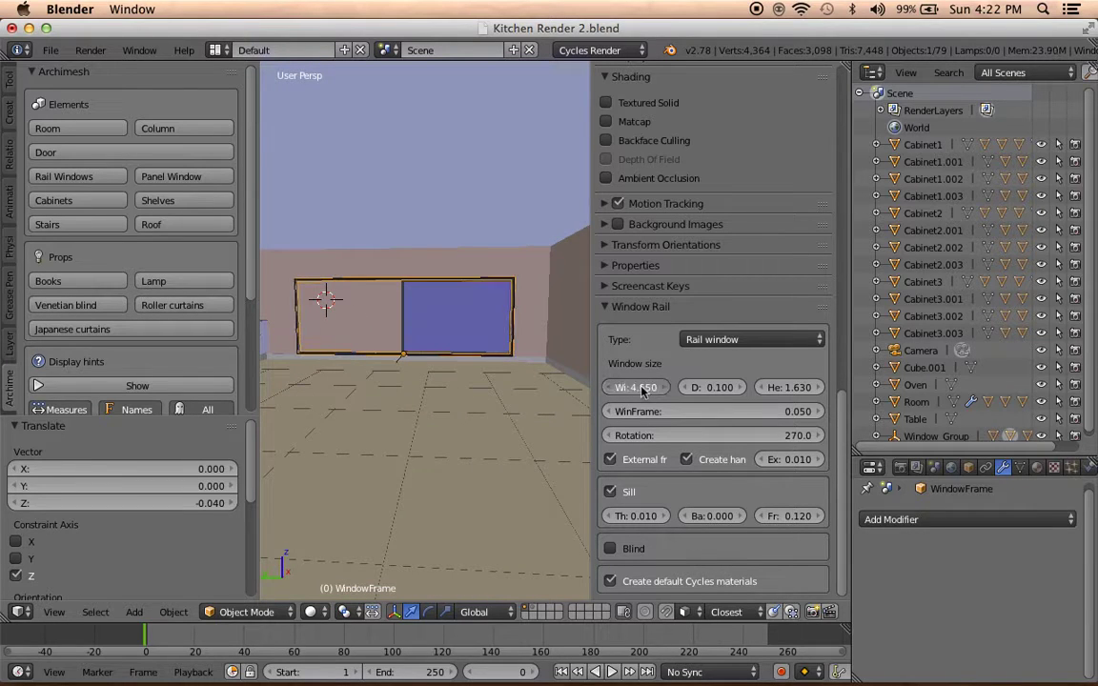
left_click_drag(773, 388, 774, 391)
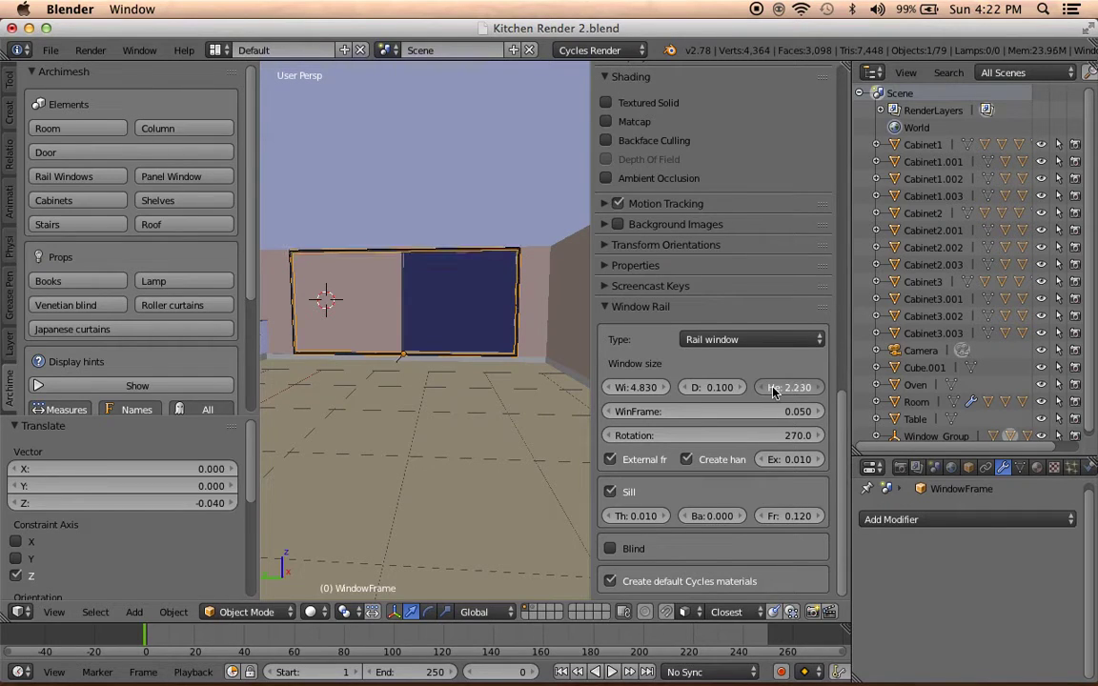
right_click(531, 328)
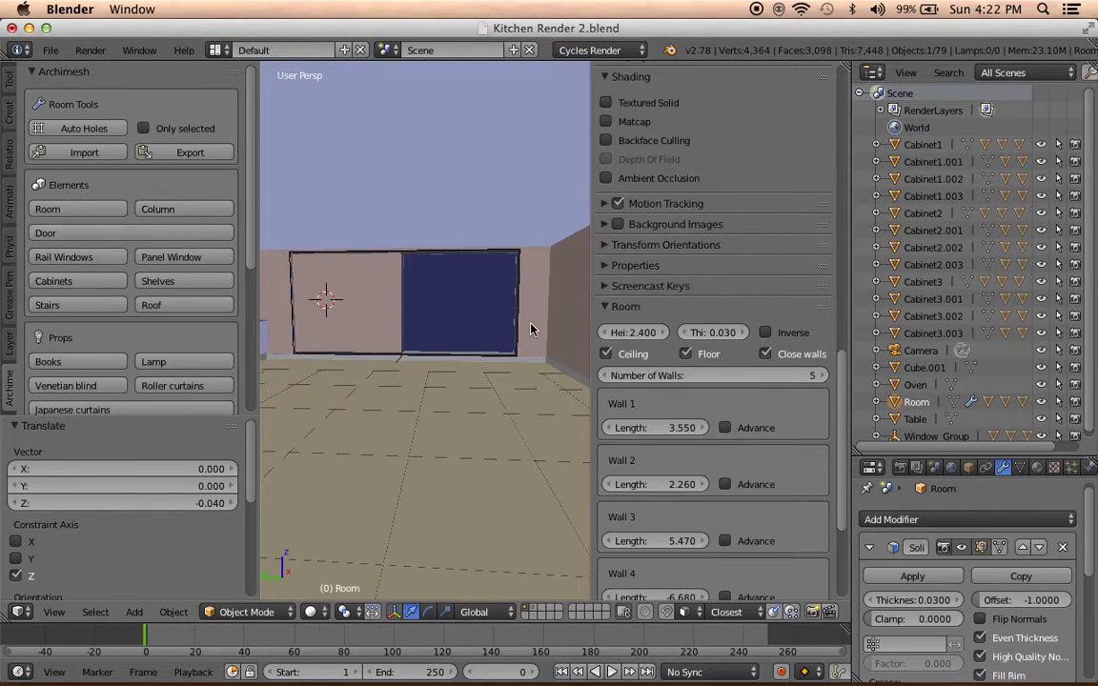
Recut the wall opening to fit the 4.83 by 2.23 window.
left_click(84, 128)
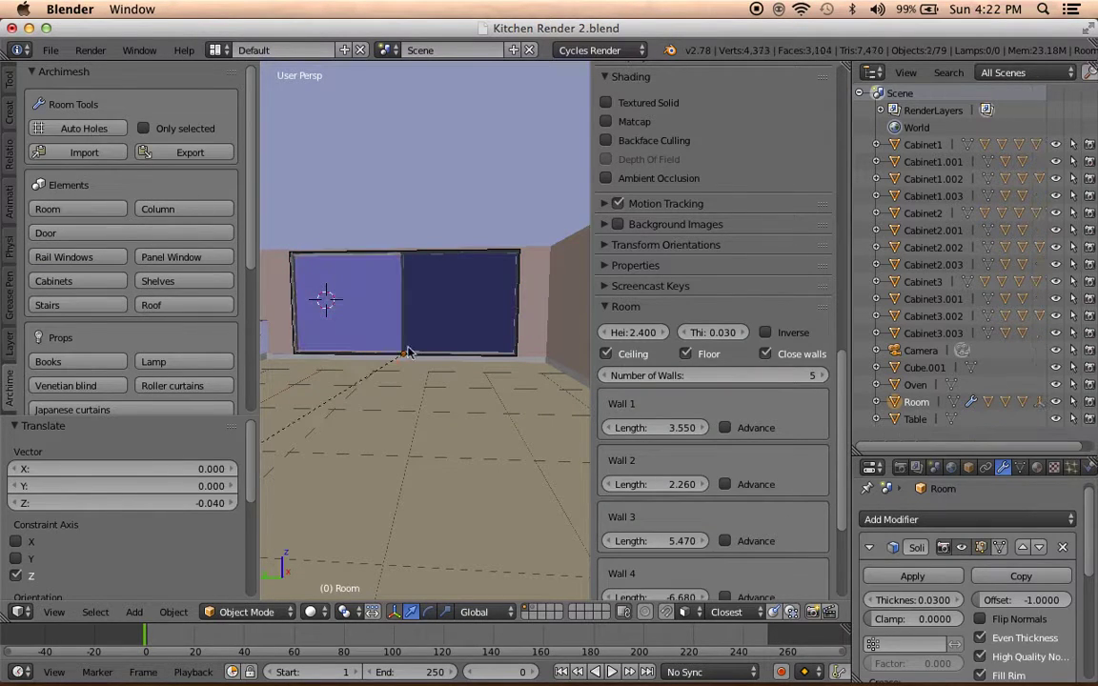
scroll(374, 398, "down", 5)
mouse_move(454, 436)
middle_mouse_down()
mouse_move(517, 468)
mouse_move(544, 432)
mouse_move(519, 394)
mouse_move(522, 361)
middle_mouse_up()
Deselect everything and add a Sun lamp beside the kitchen window.
key("a")
mouse_move(515, 410)
middle_mouse_down()
mouse_move(326, 421)
mouse_move(393, 427)
middle_mouse_up()
middle_click_drag(308, 320, 434, 349)
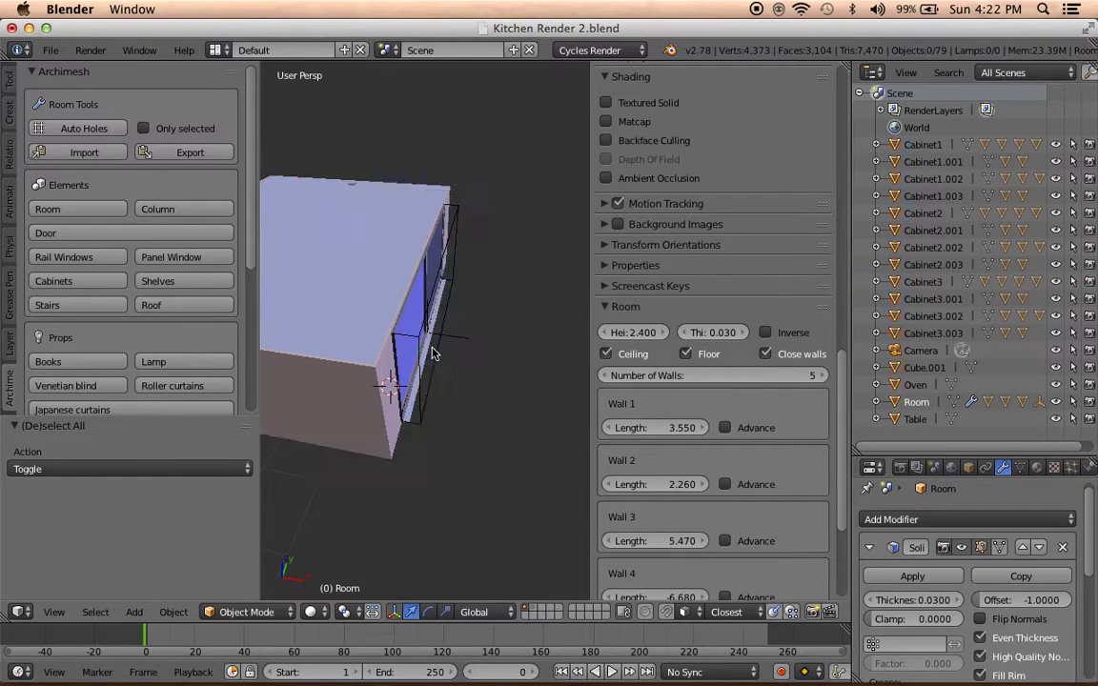
key("shift+a")
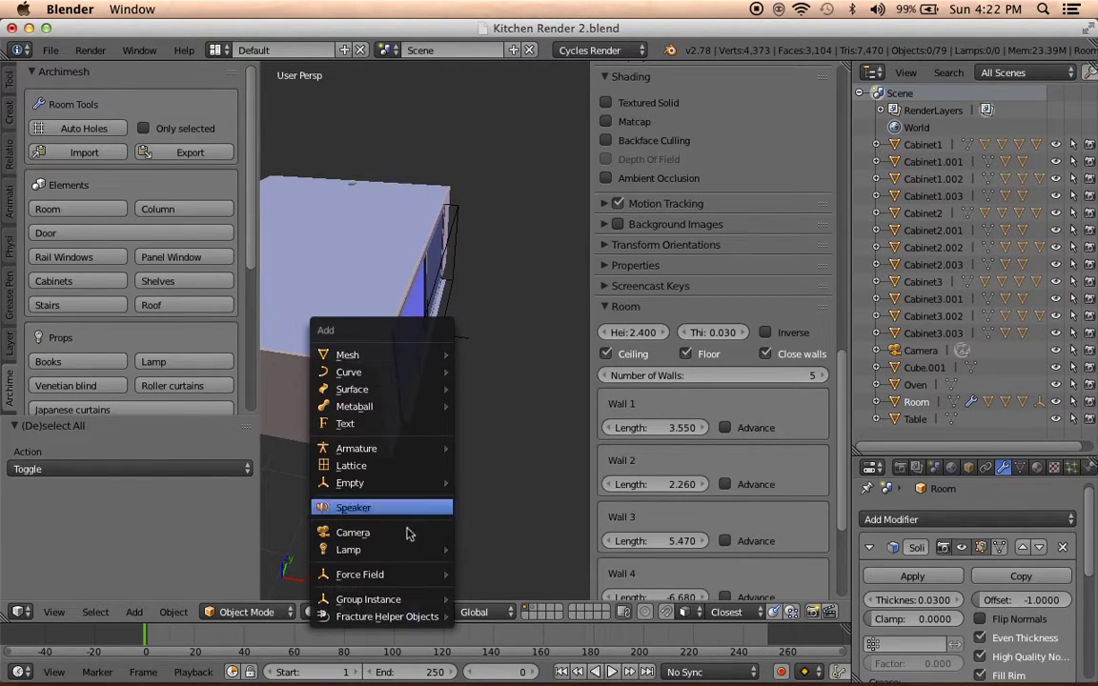
mouse_move(349, 550)
left_click(505, 569)
Move the Sun lamp along X, Y and Z to X 11.13, Y -1.76, Z 3.66.
mouse_move(486, 558)
middle_mouse_down()
mouse_move(407, 480)
mouse_move(434, 429)
middle_mouse_up()
key("g")
key("x")
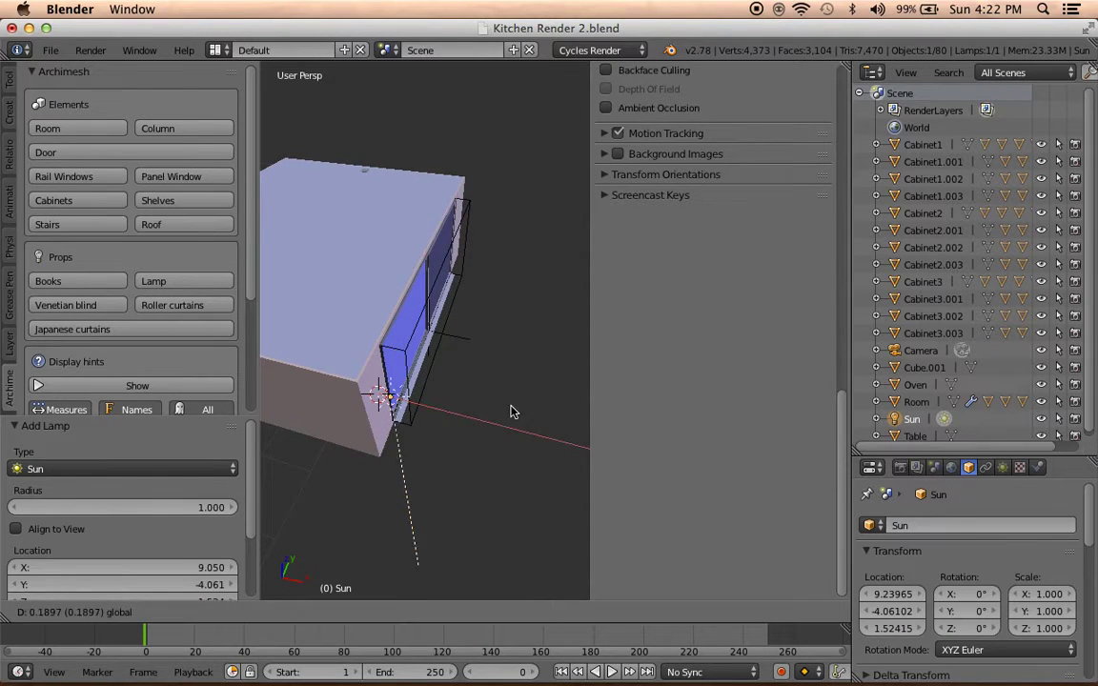
left_click(527, 471)
mouse_move(527, 471)
middle_mouse_down()
mouse_move(433, 431)
mouse_move(371, 376)
middle_mouse_up()
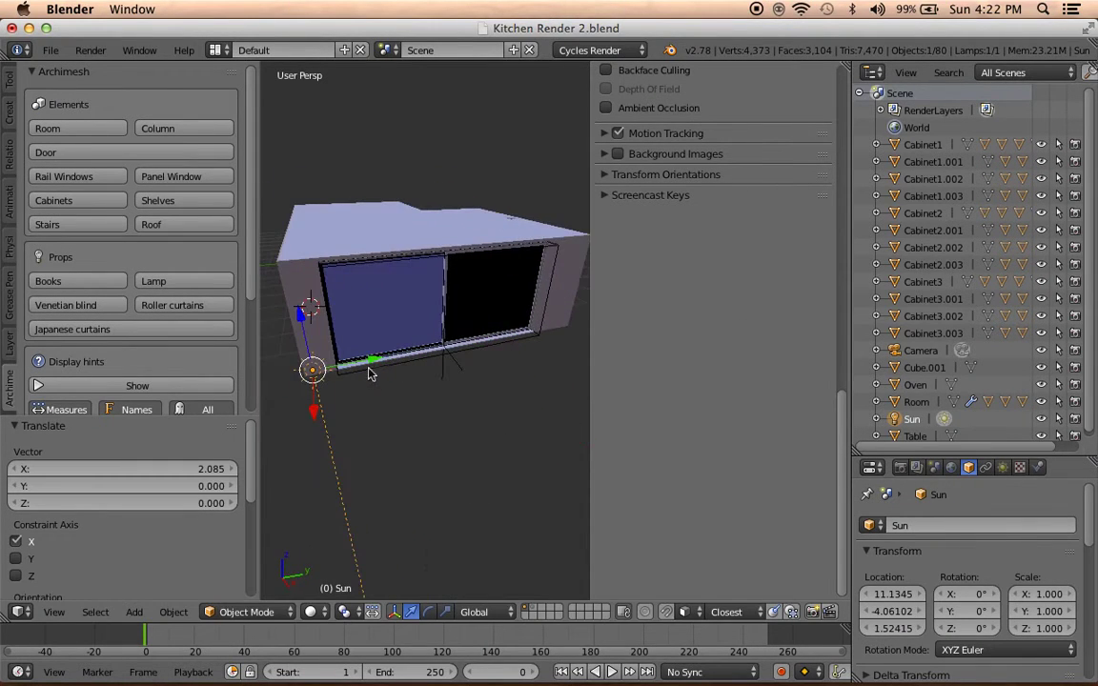
key("g")
key("y")
left_click(477, 294)
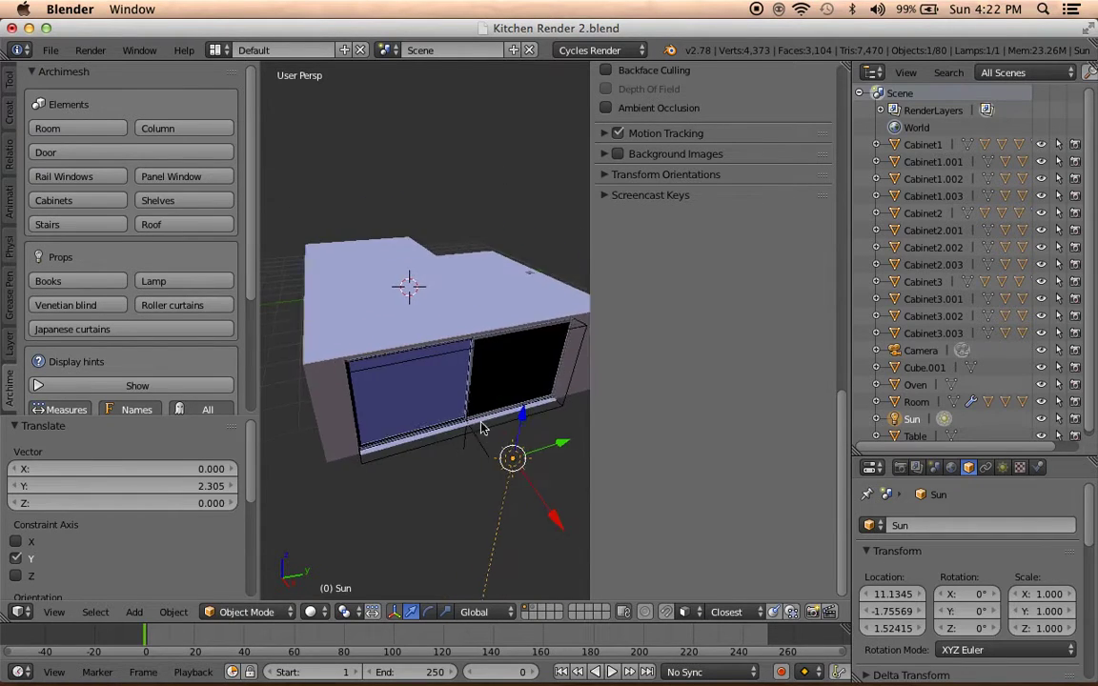
key("g")
key("z")
left_click(415, 120)
Tilt the Sun lamp 43.126° about Y, then select the Window.R object.
mouse_move(415, 120)
middle_mouse_down()
mouse_move(327, 388)
mouse_move(401, 375)
middle_mouse_up()
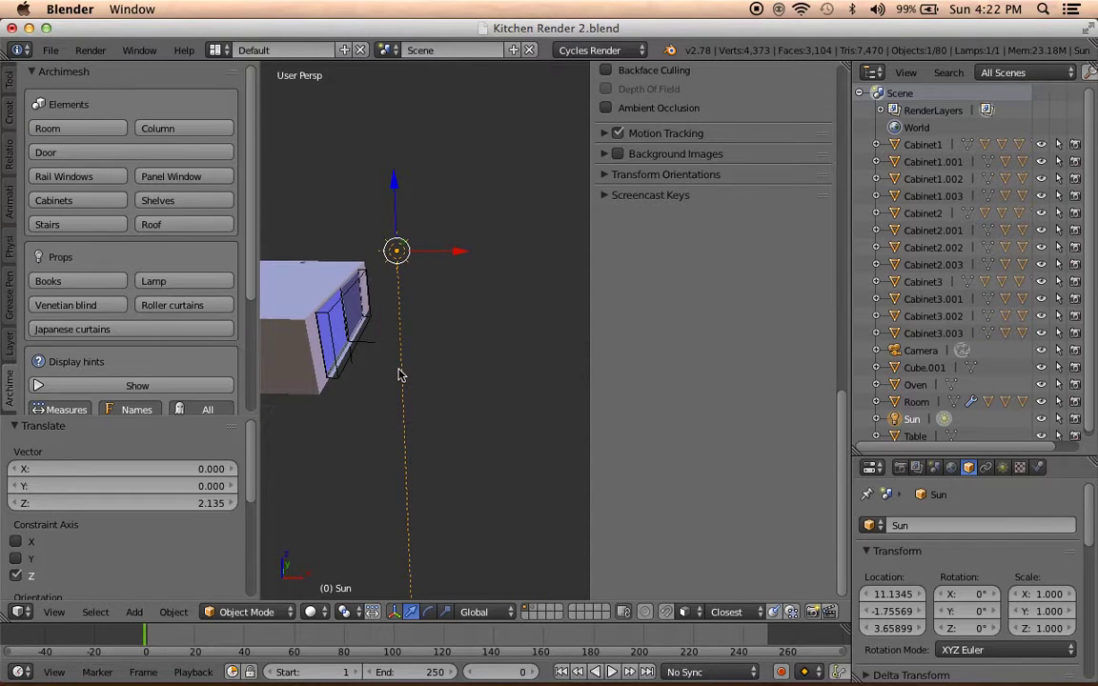
key("r")
key("y")
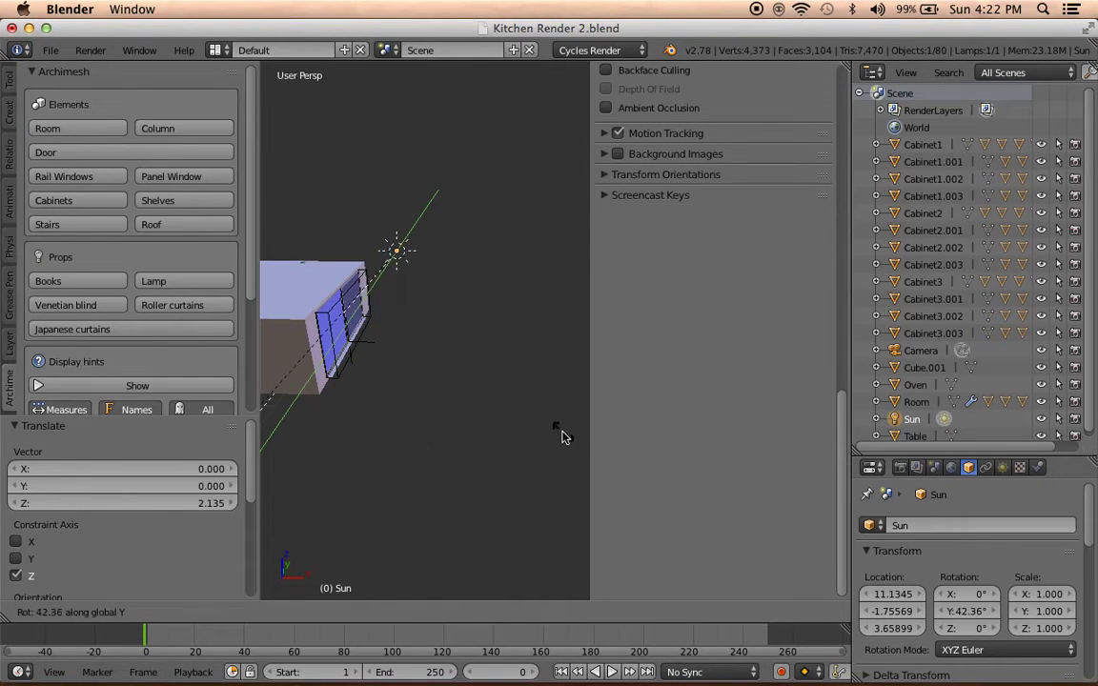
left_click(562, 436)
mouse_move(507, 412)
middle_mouse_down()
mouse_move(374, 407)
mouse_move(415, 412)
middle_mouse_up()
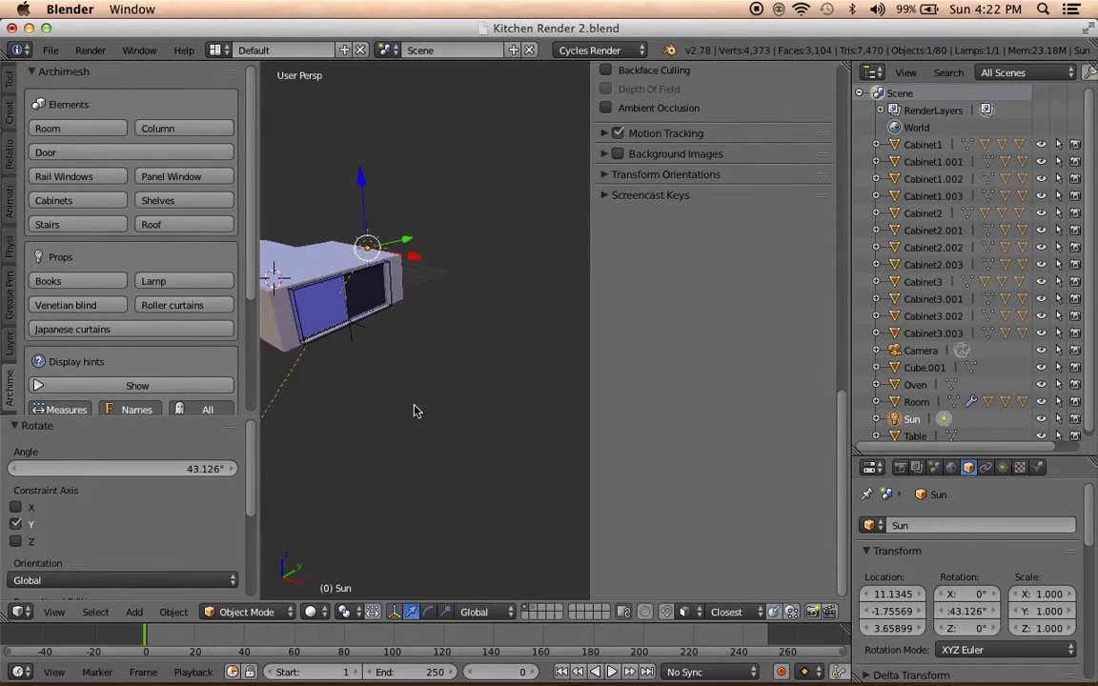
right_click(339, 307)
In Edit Mode, recalculate the Window.R pane face's normals to point inside.
key("Tab")
scroll(429, 352, "up", 5)
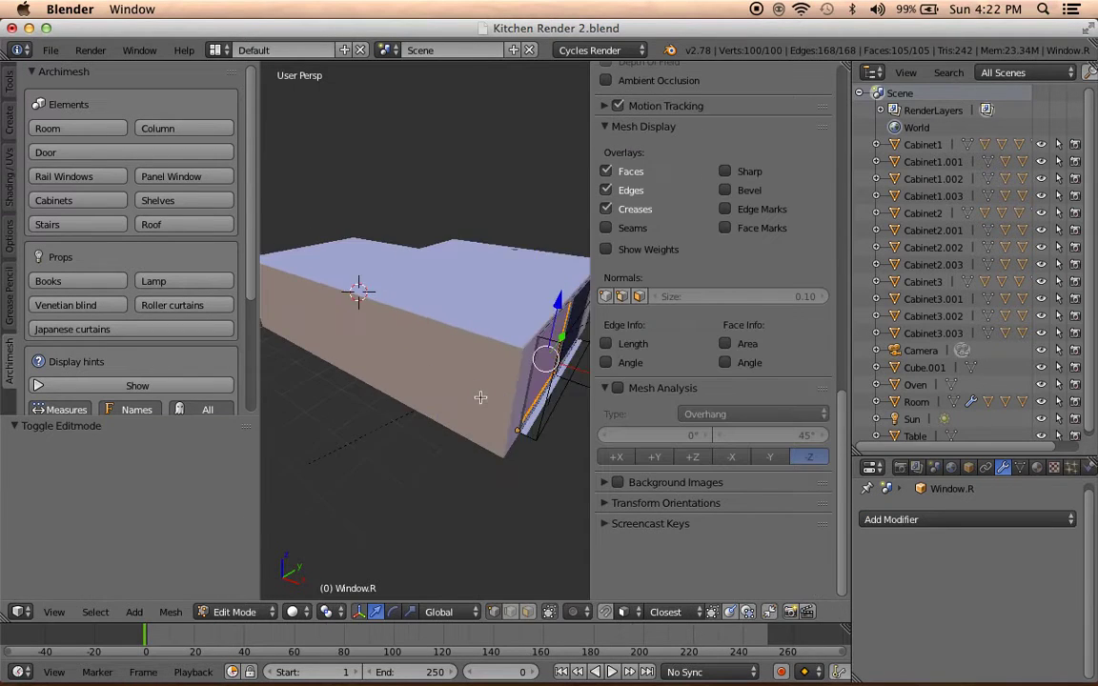
middle_click_drag(421, 289, 312, 351)
scroll(522, 338, "up", 2)
key("a")
scroll(631, 386, "down", 1)
scroll(673, 436, "down", 3)
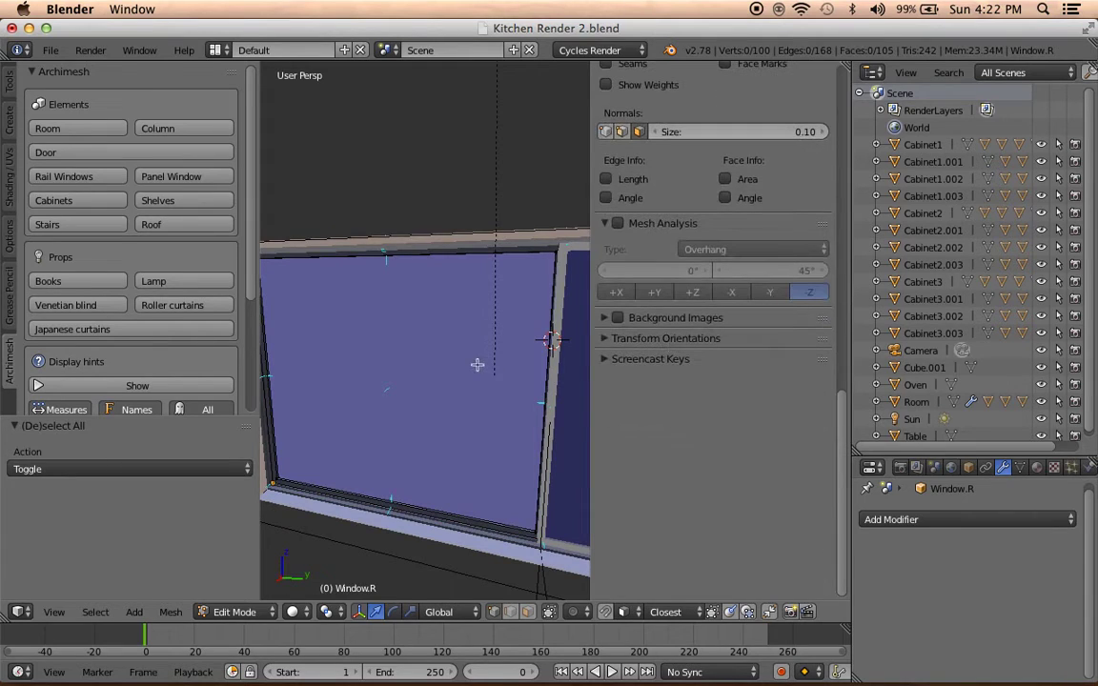
right_click(452, 426)
key("ctrl+n")
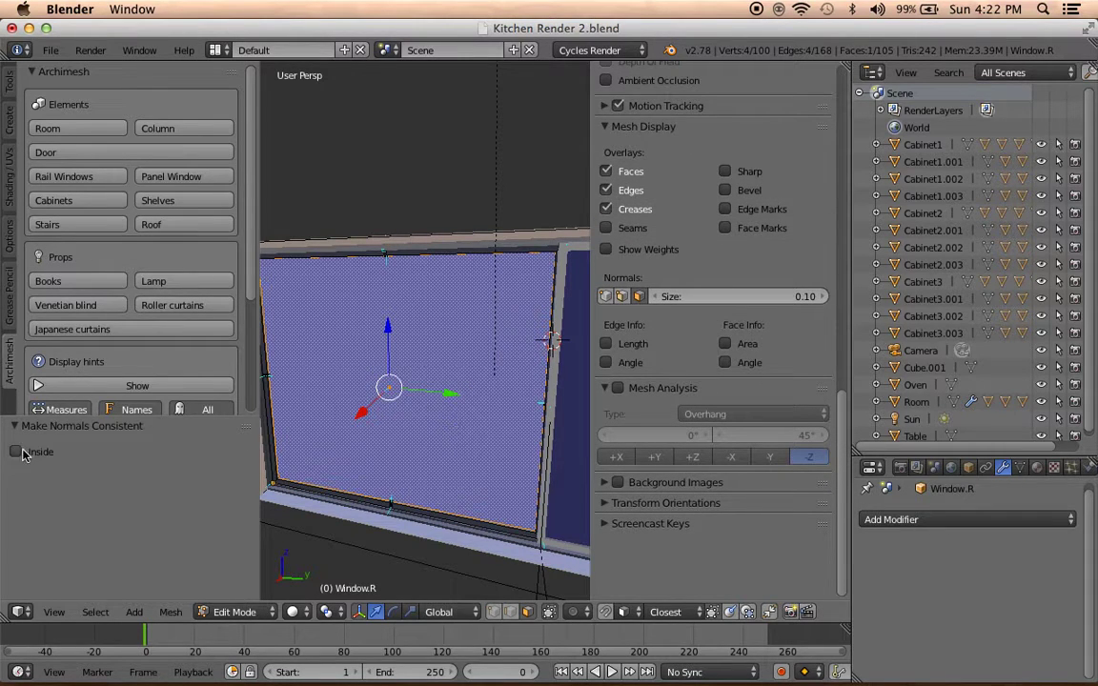
left_click(17, 453)
key("a")
Check Window.L's mesh in Edit Mode, return to Object Mode, and view through the camera.
middle_click_drag(407, 478, 337, 459)
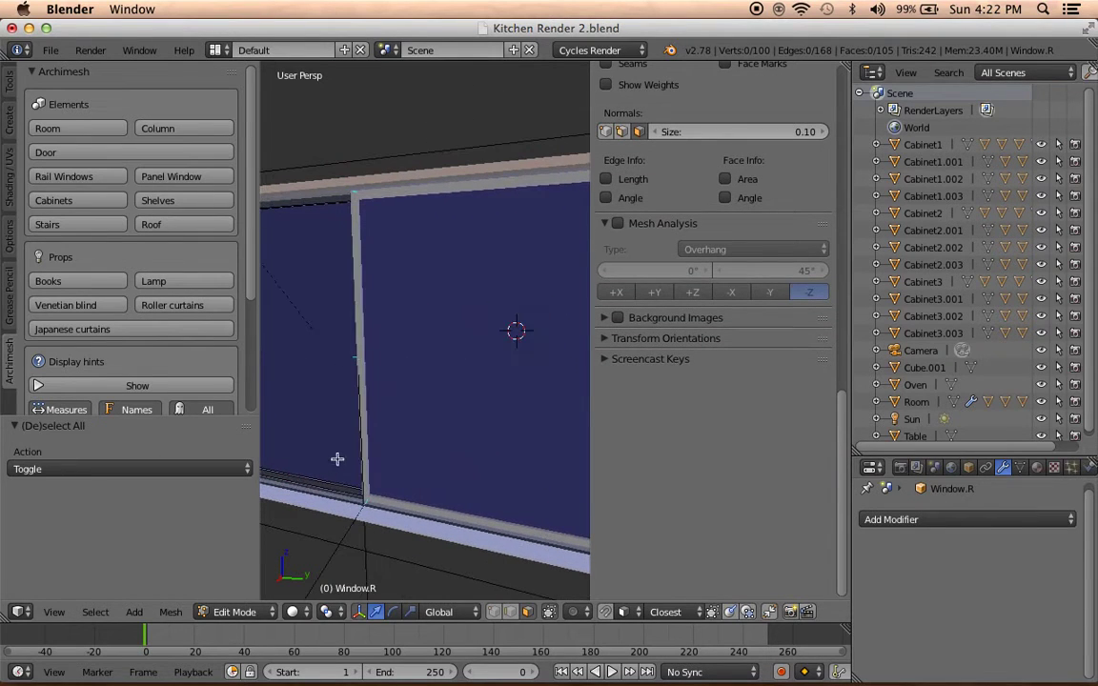
key("Tab")
right_click(442, 432)
key("Tab")
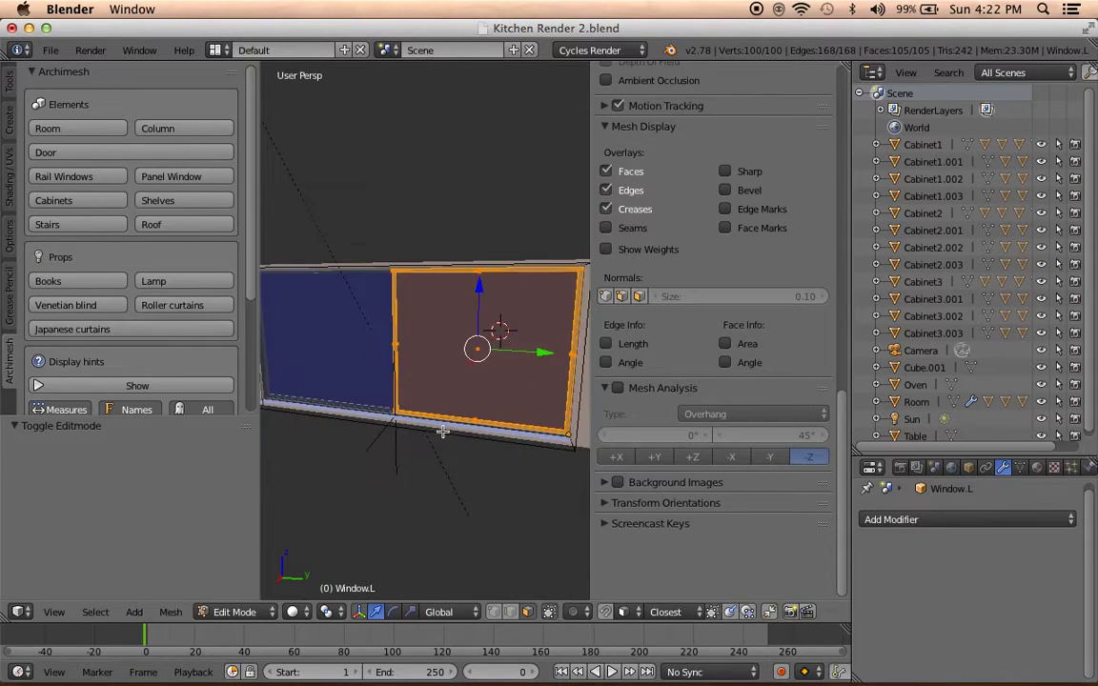
key("a")
mouse_move(443, 432)
middle_mouse_down()
mouse_move(299, 426)
mouse_move(431, 441)
middle_mouse_up()
key("Tab")
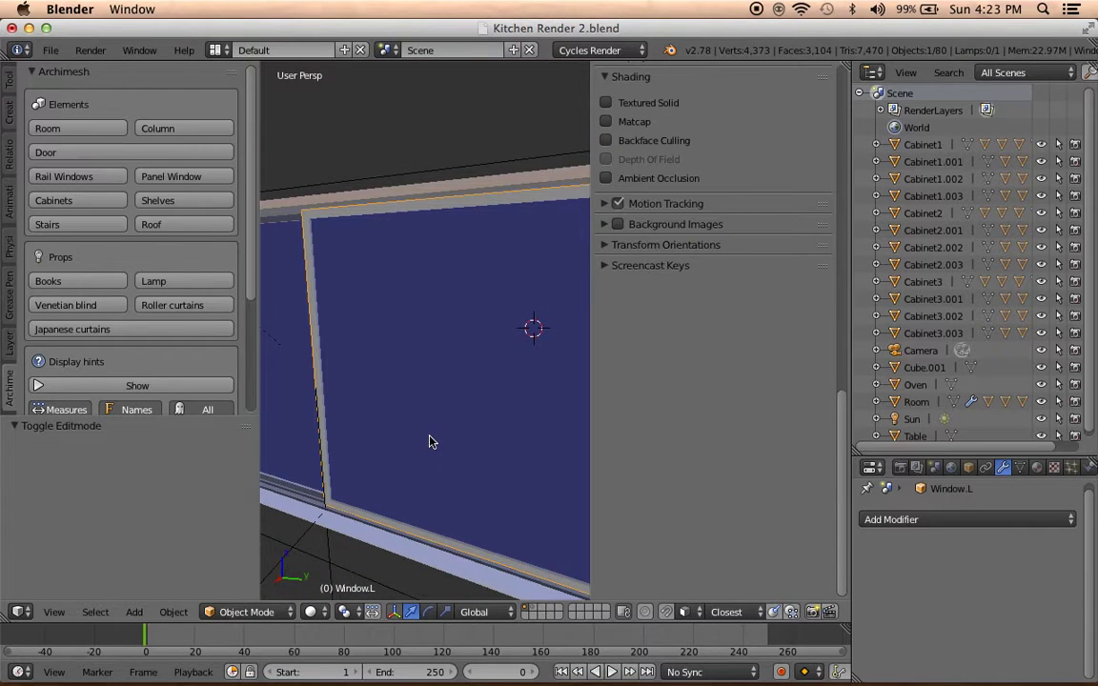
key("KP_0")
key("a")
scroll(432, 439, "down", 2)
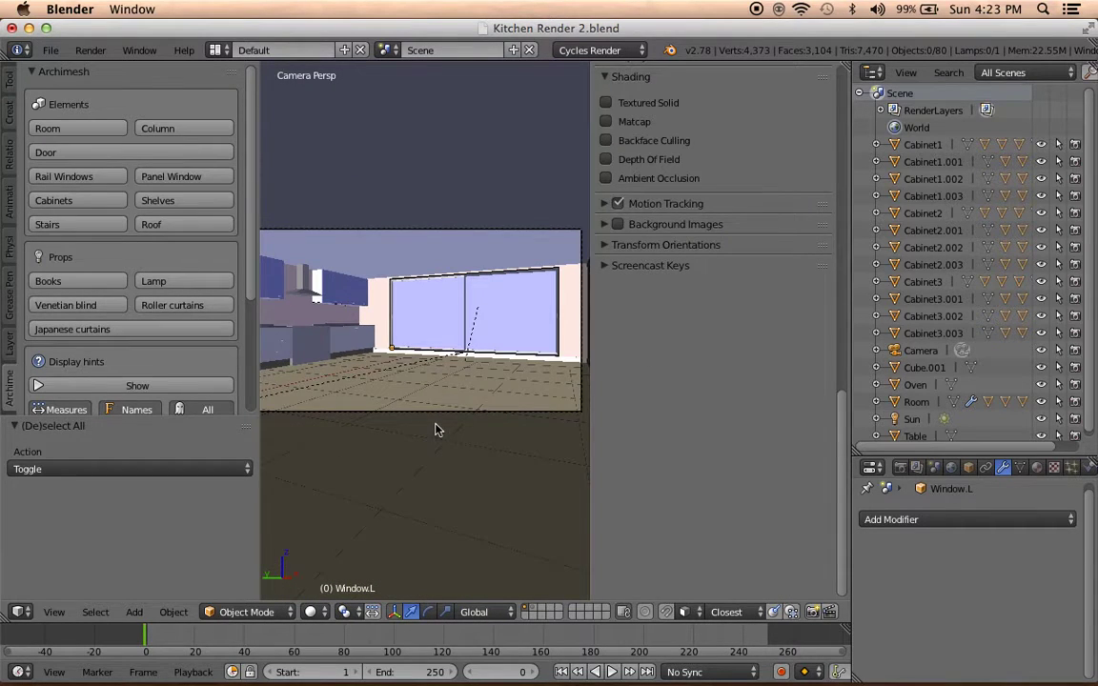
Hide the side shelf, then rotate the Sun lamp another 10° about Y to 53.129°.
key("n")
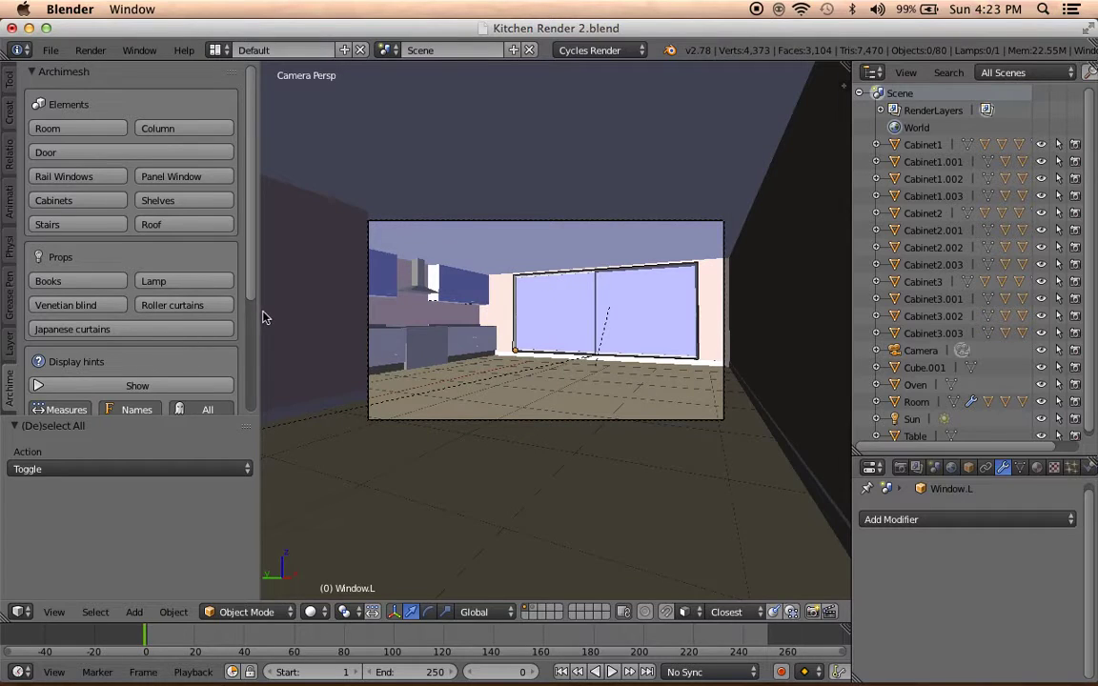
left_click_drag(259, 312, 176, 315)
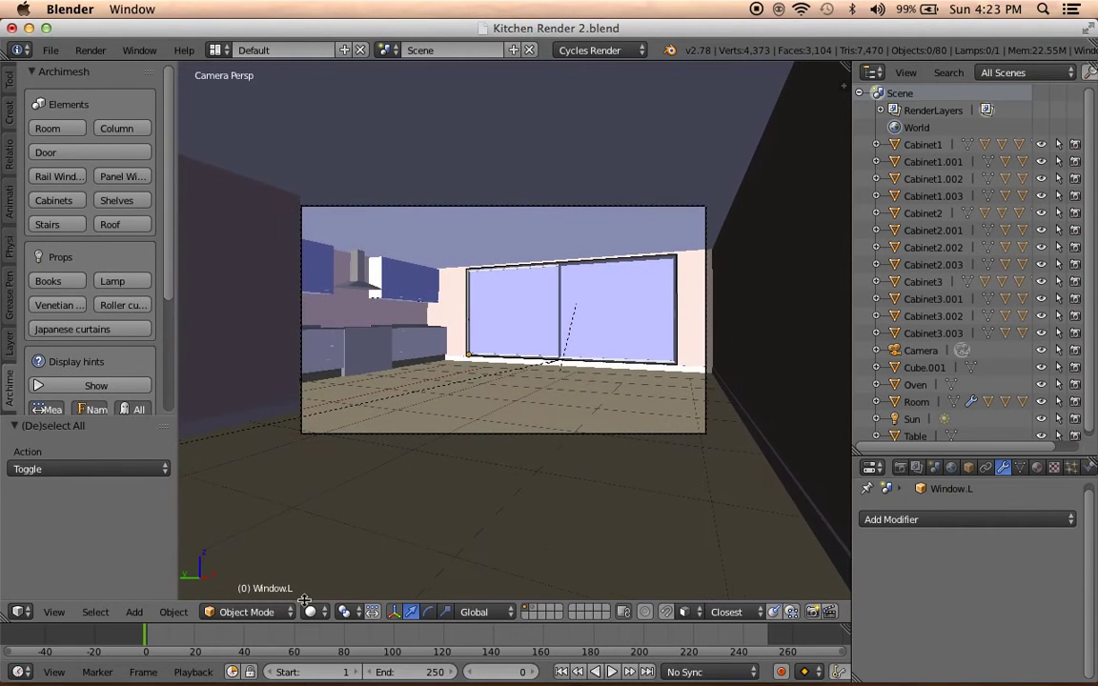
right_click(572, 328)
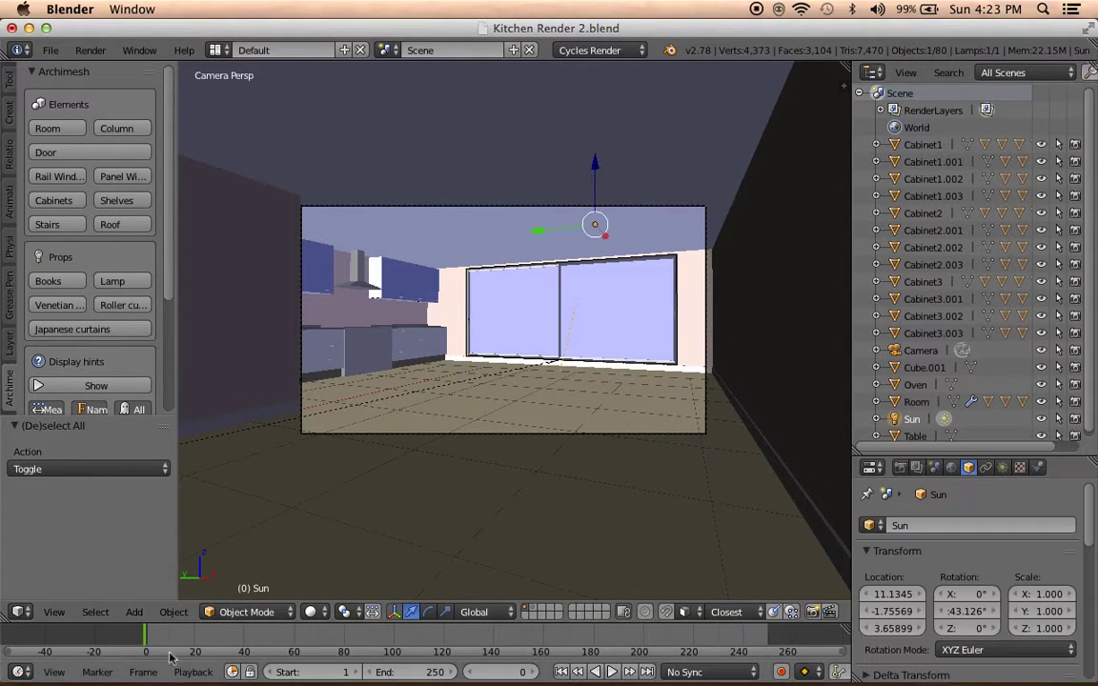
mouse_move(322, 616)
middle_mouse_down()
mouse_move(400, 485)
mouse_move(661, 421)
middle_mouse_up()
key("r")
key("y")
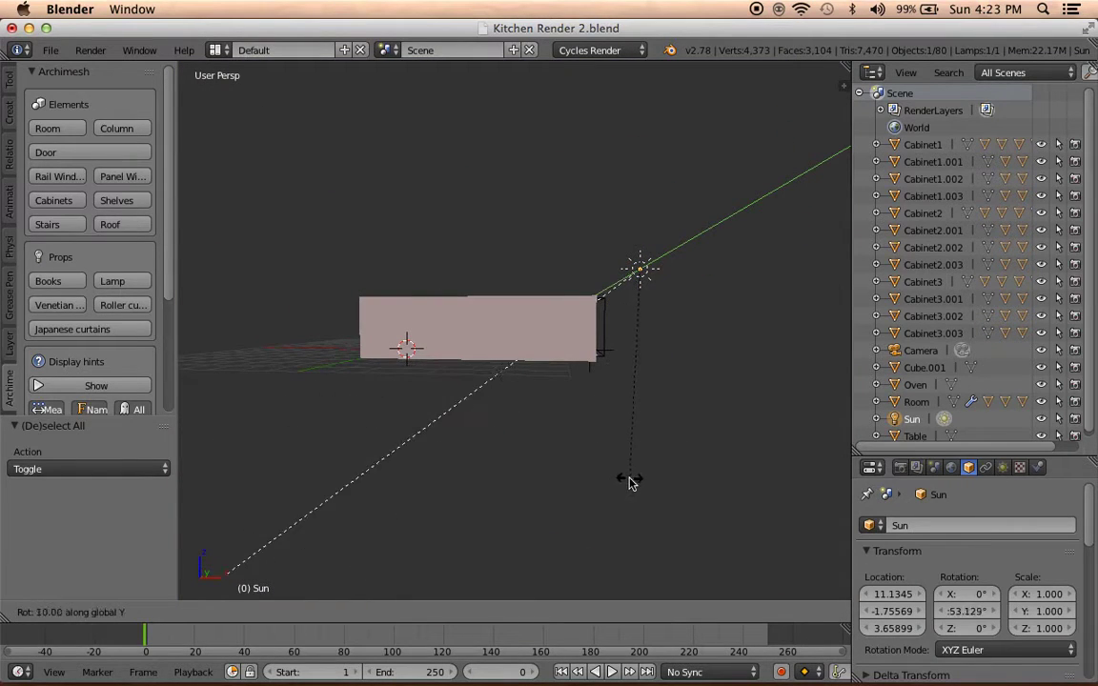
left_click(629, 483)
Show the camera view with Rendered viewport shading.
key("KP_0")
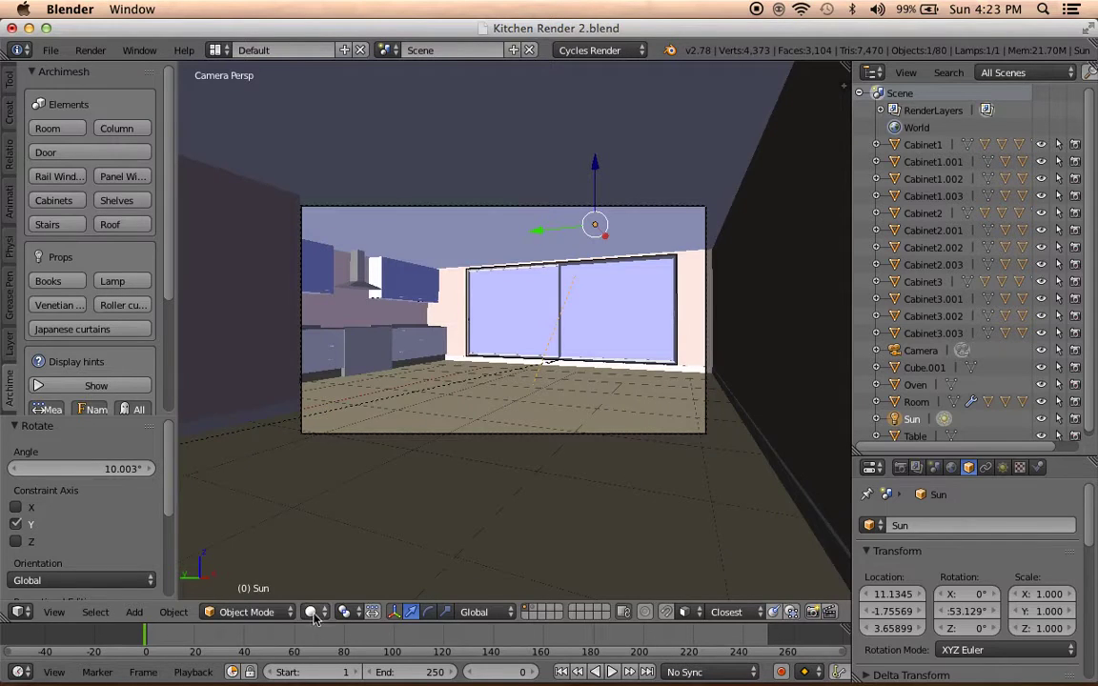
left_click(314, 618)
left_click(316, 493)
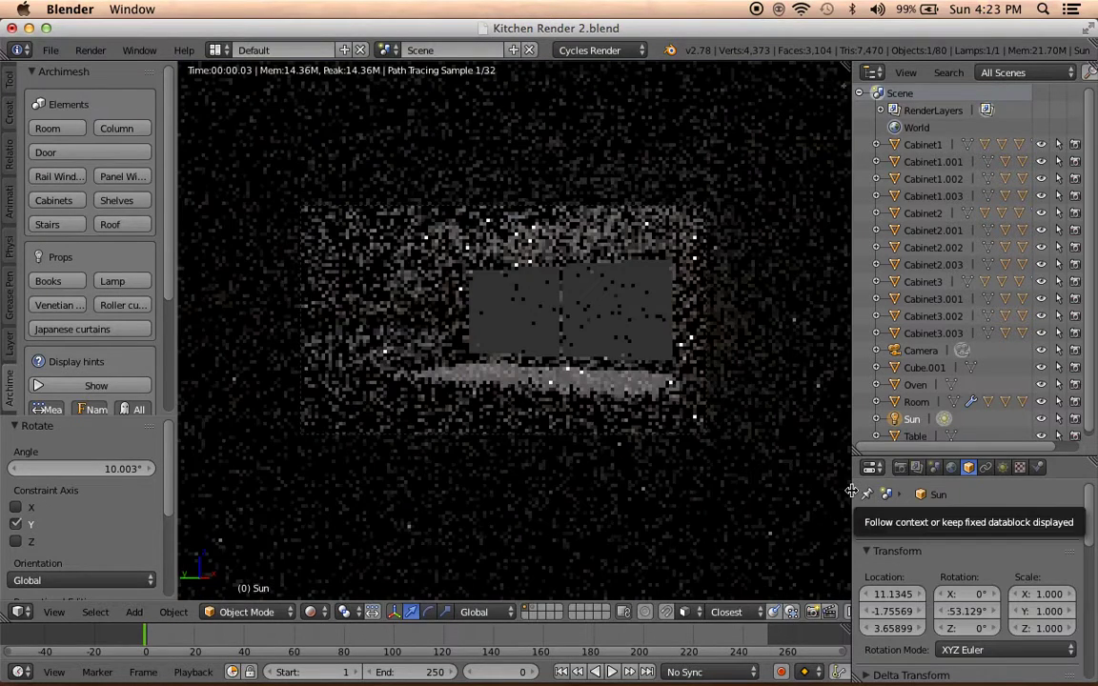
In the Sun lamp's properties, raise the Nodes emission Strength from 1.0 to 56.
left_click_drag(853, 494, 813, 493)
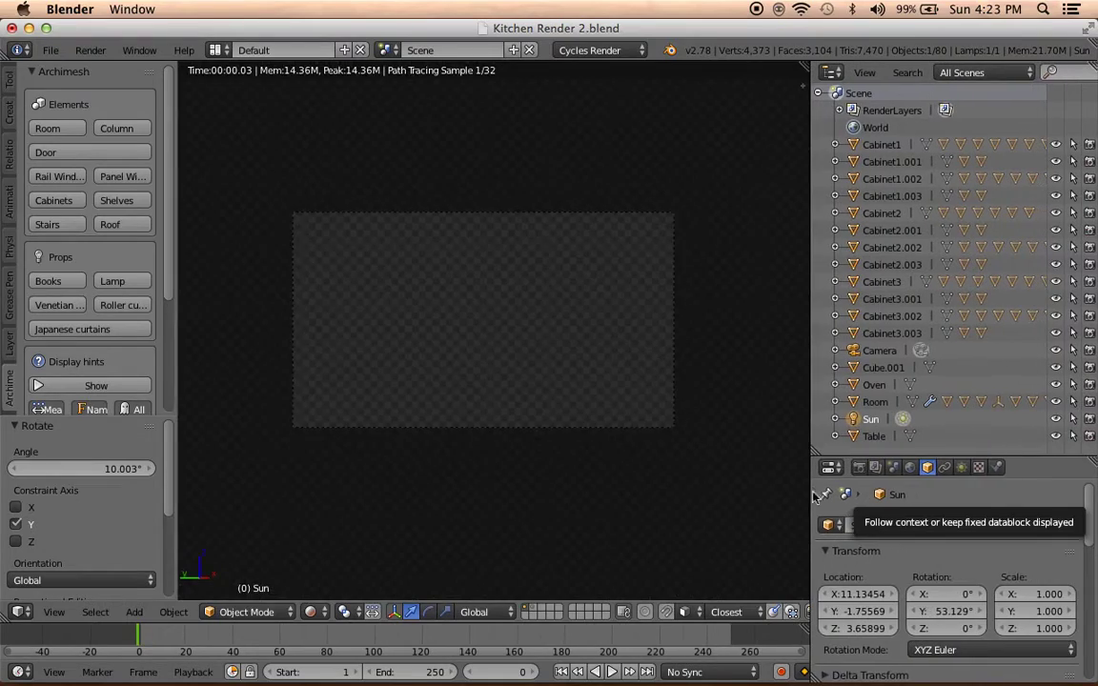
left_click(960, 468)
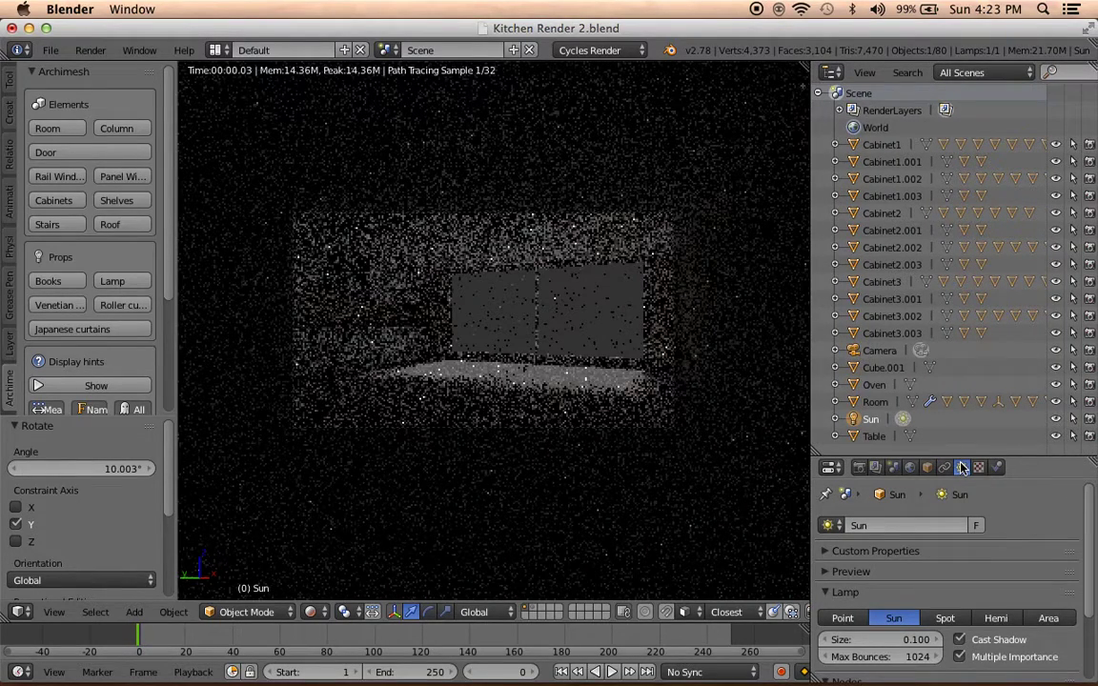
scroll(943, 590, "down", 3)
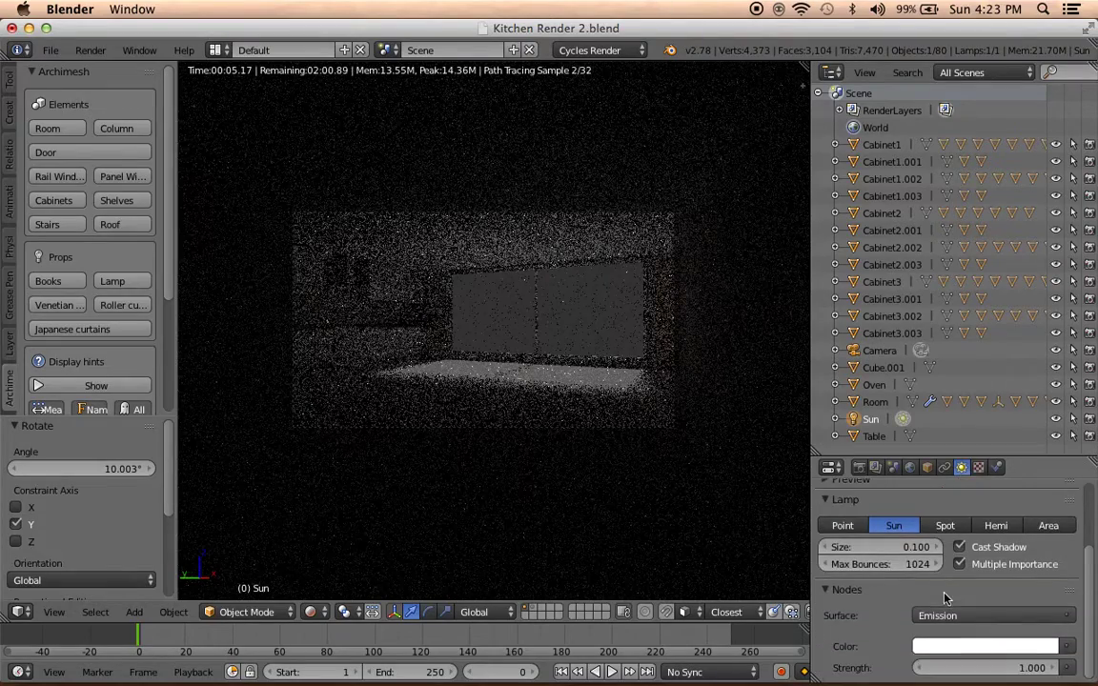
left_click(978, 670)
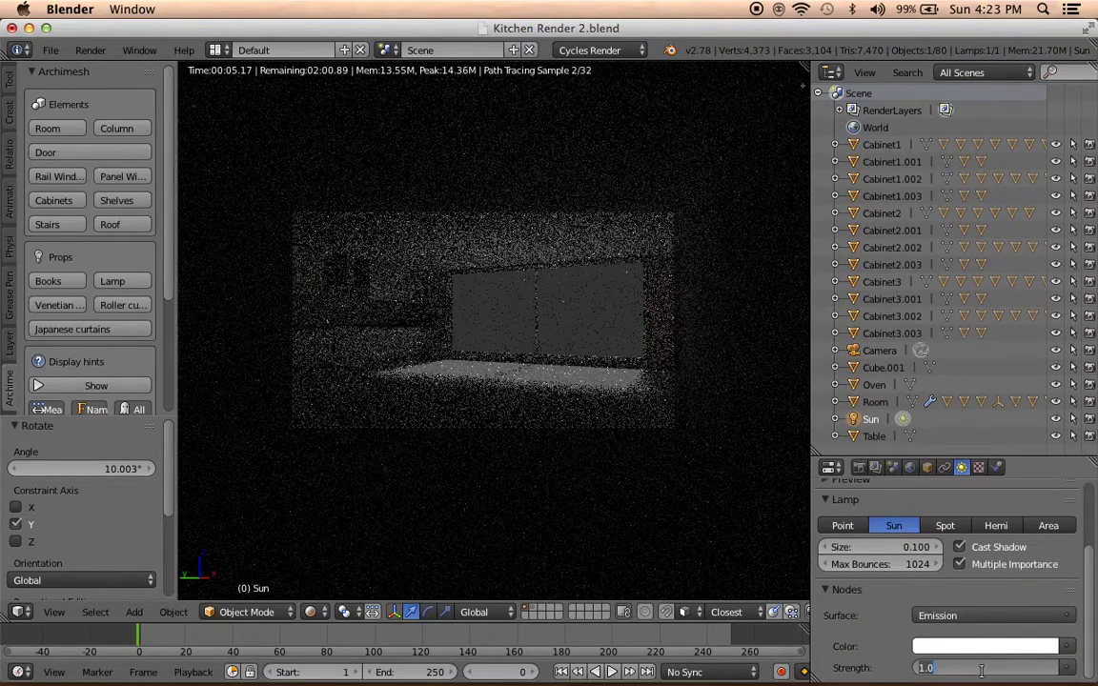
type("56")
key("Return")
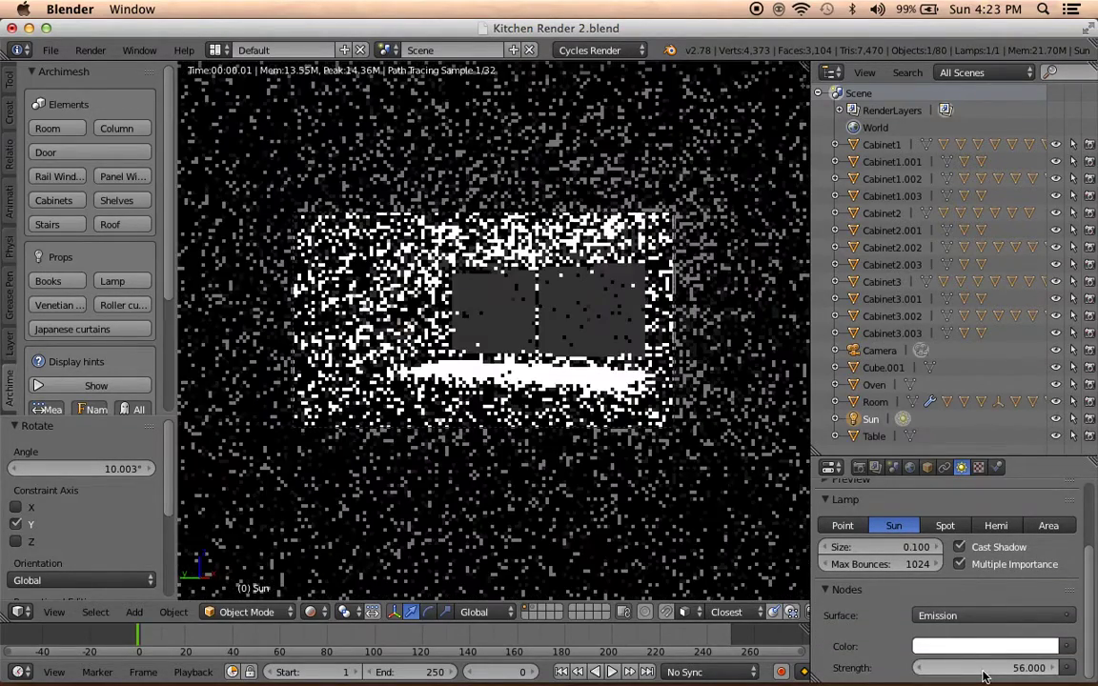
left_click(909, 467)
left_click(892, 468)
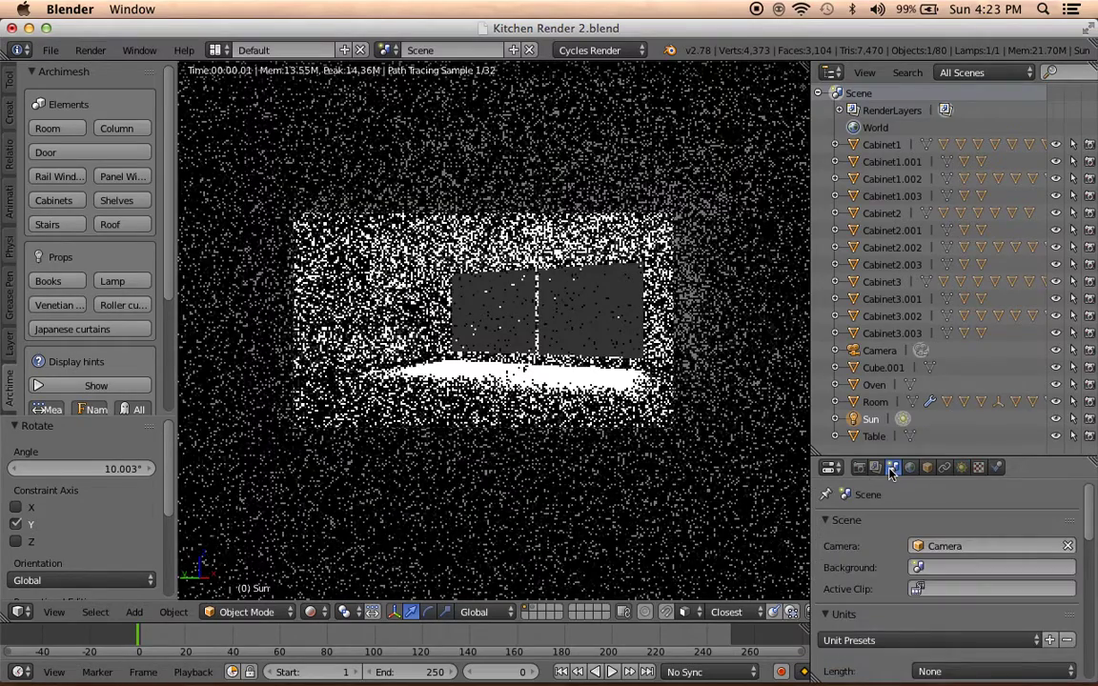
Set the Scene's Color Management View to Filmic Log Encoding Base.
scroll(915, 572, "down", 4)
scroll(915, 581, "down", 4)
scroll(915, 586, "down", 4)
scroll(916, 592, "down", 3)
scroll(917, 590, "up", 2)
scroll(916, 588, "up", 2)
scroll(914, 572, "up", 4)
scroll(912, 563, "up", 2)
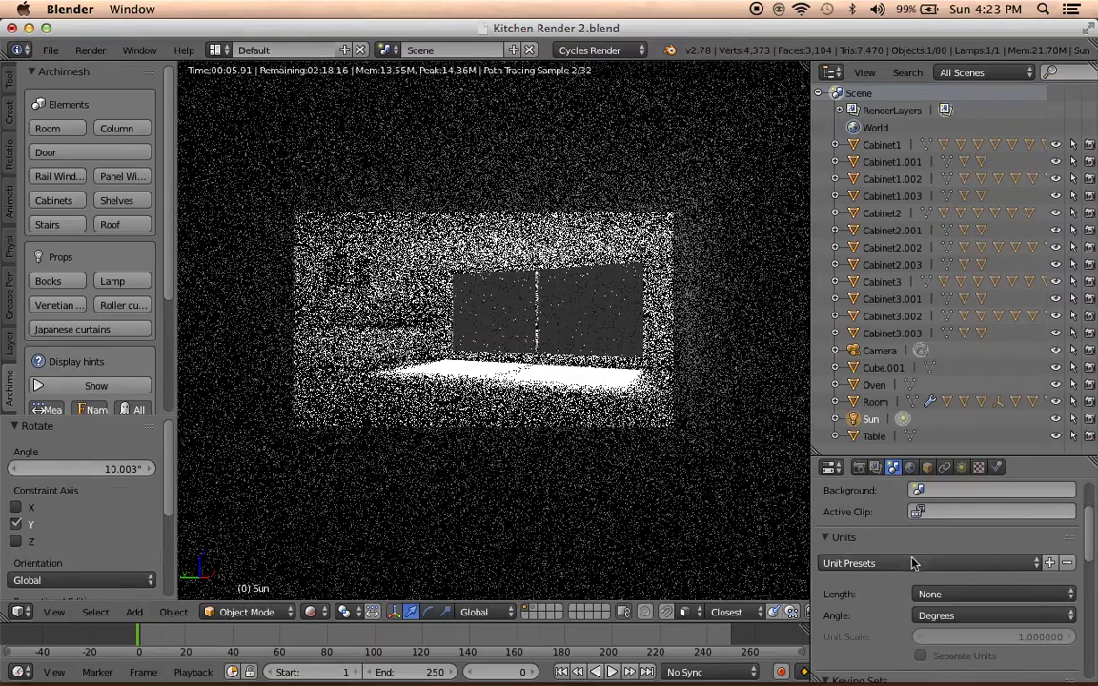
scroll(912, 562, "up", 3)
scroll(912, 564, "down", 3)
scroll(912, 567, "down", 4)
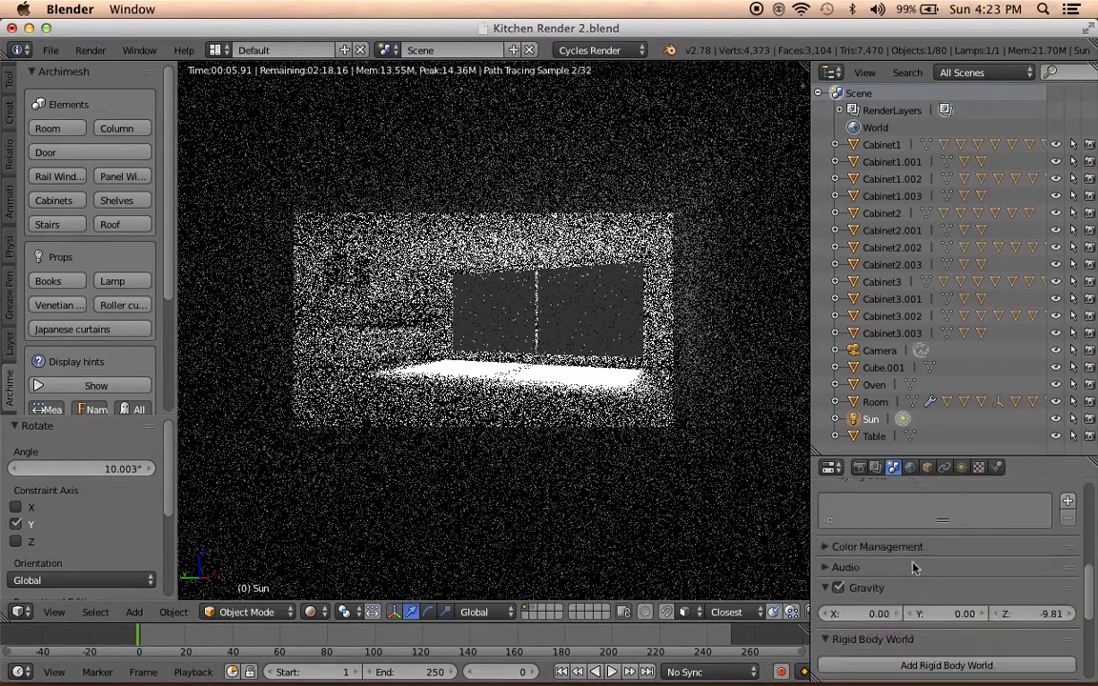
left_click(918, 543)
scroll(943, 534, "down", 2)
left_click(955, 523)
left_click(939, 570)
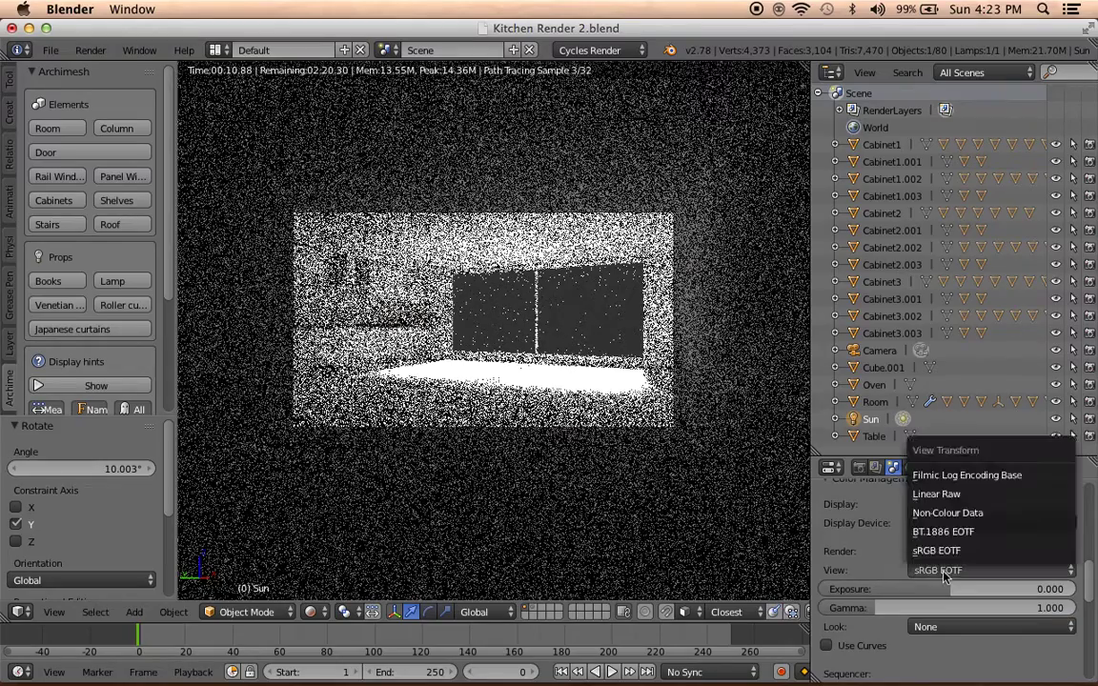
left_click(952, 475)
left_click(945, 468)
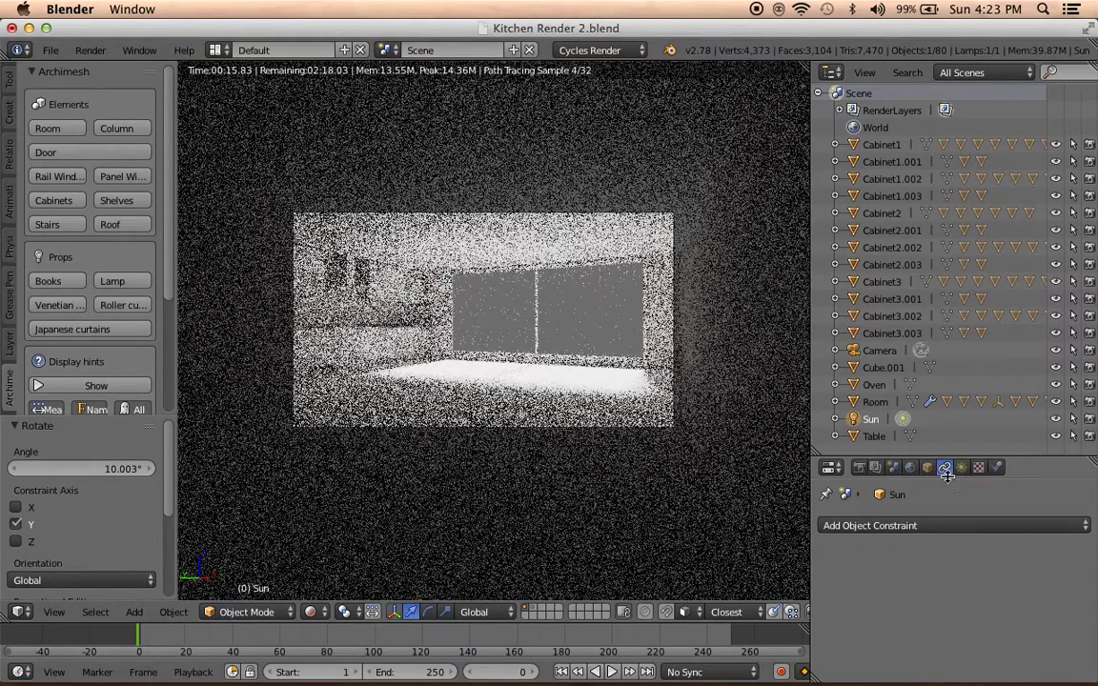
left_click(962, 468)
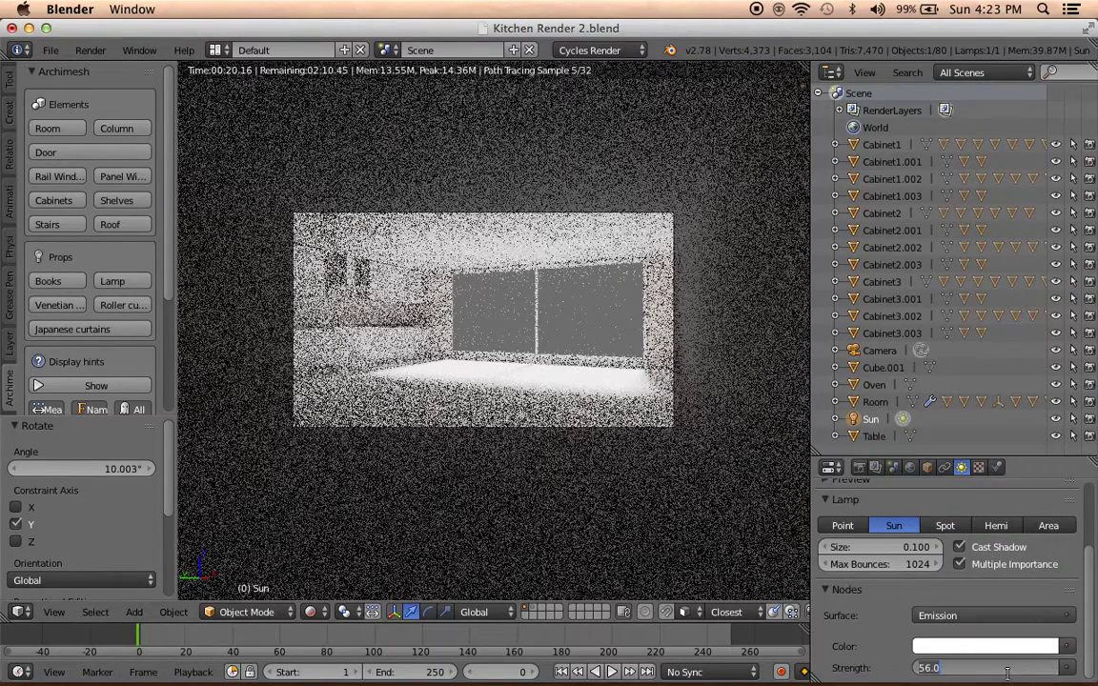
type("4.000")
Lower the Sun's emission strength to 4 and try pale blue, then pale yellow light tints.
key("Return")
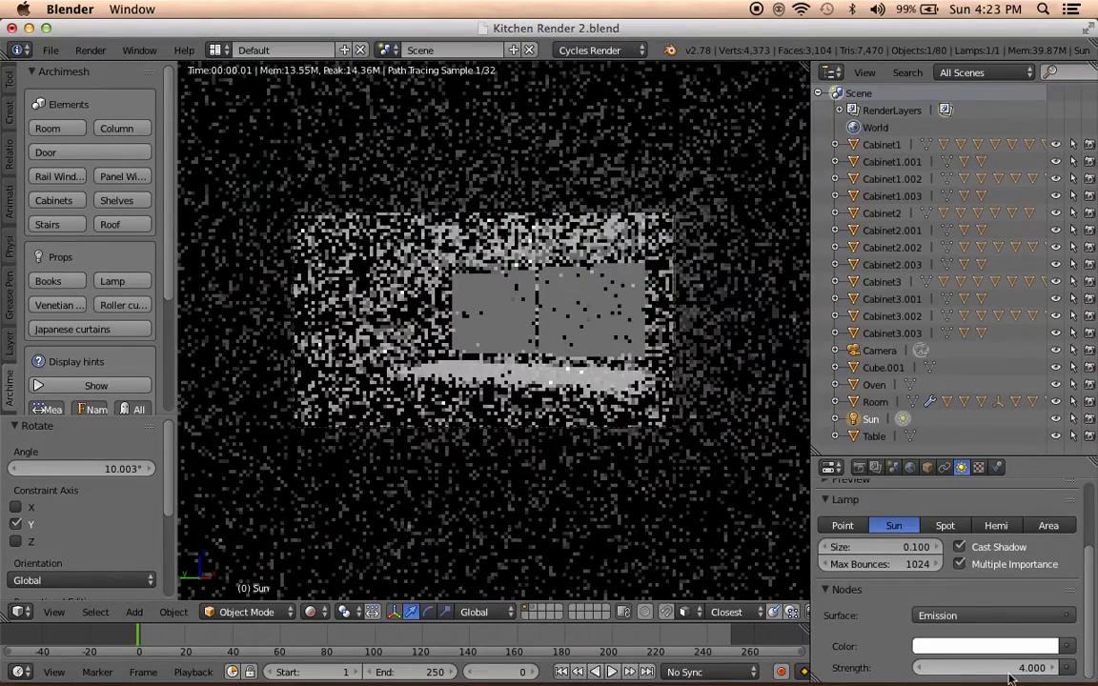
left_click(986, 646)
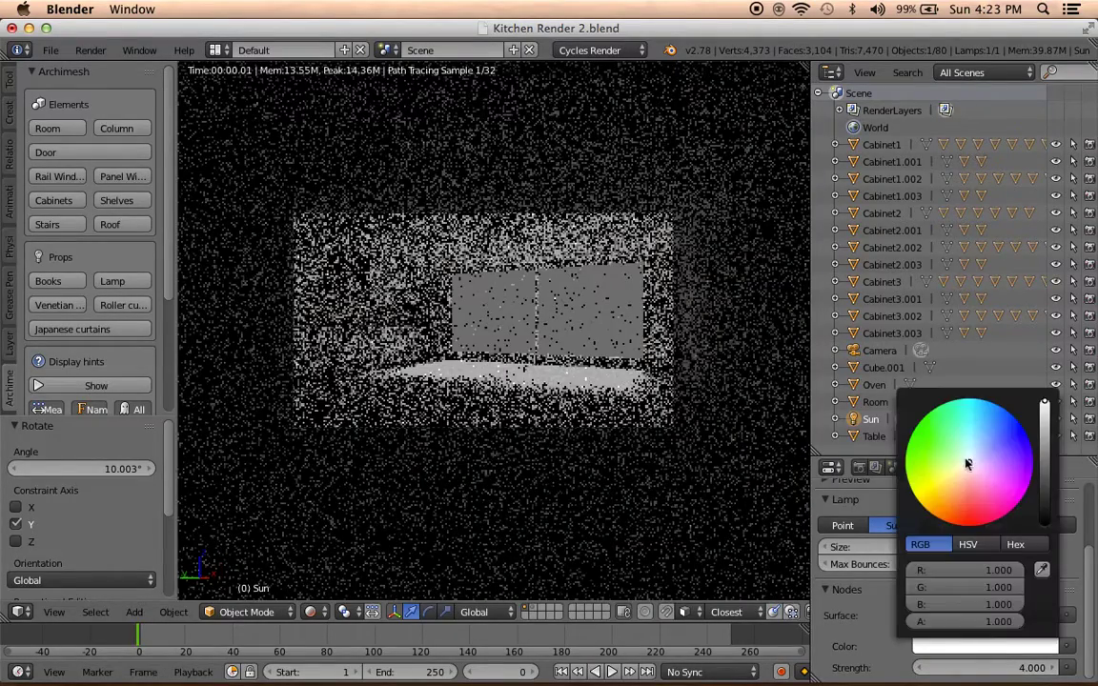
left_click(973, 456)
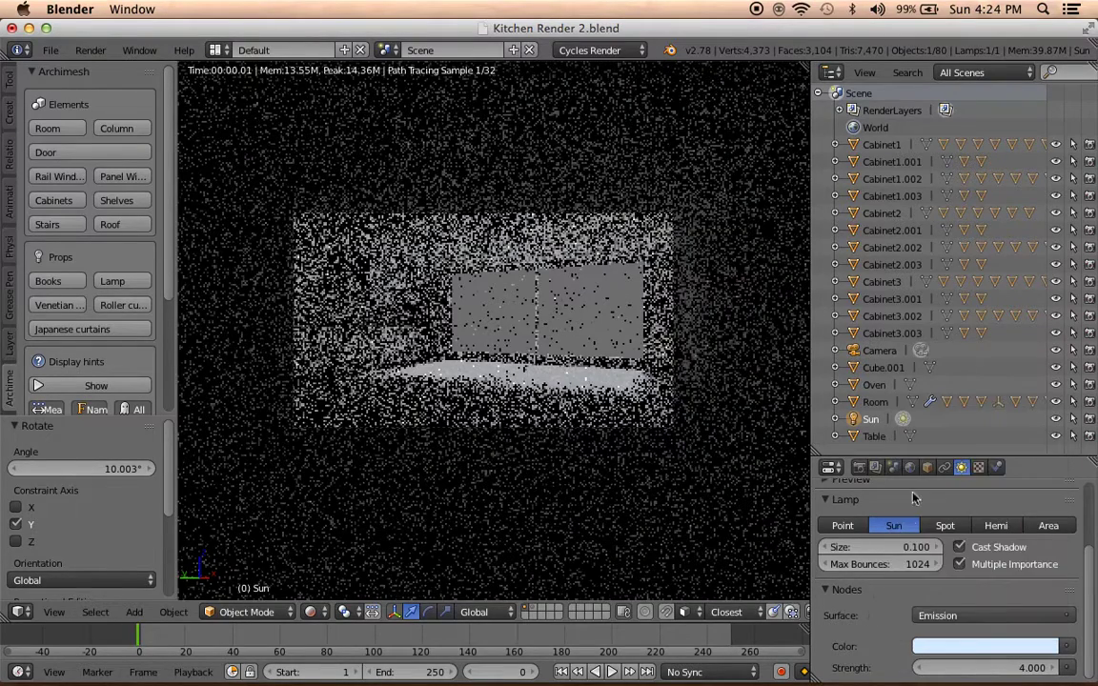
left_click(910, 467)
left_click(960, 468)
left_click(948, 647)
left_click(960, 468)
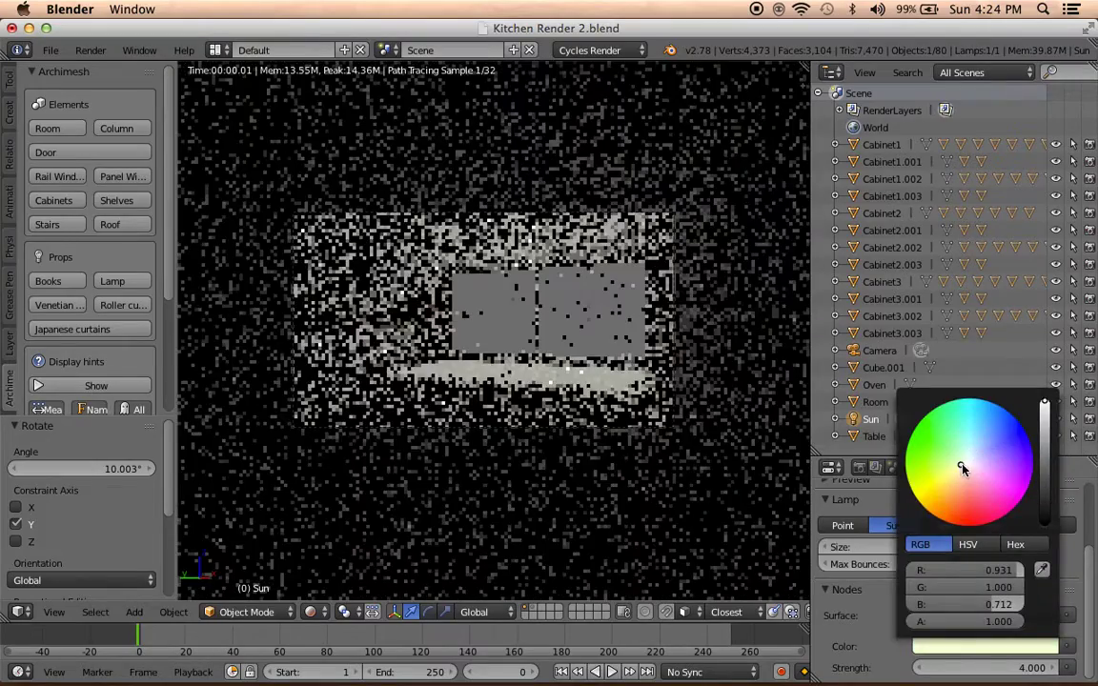
Enable nodes for the world, tint its background slightly blue, and set Strength to 3.
left_click(909, 467)
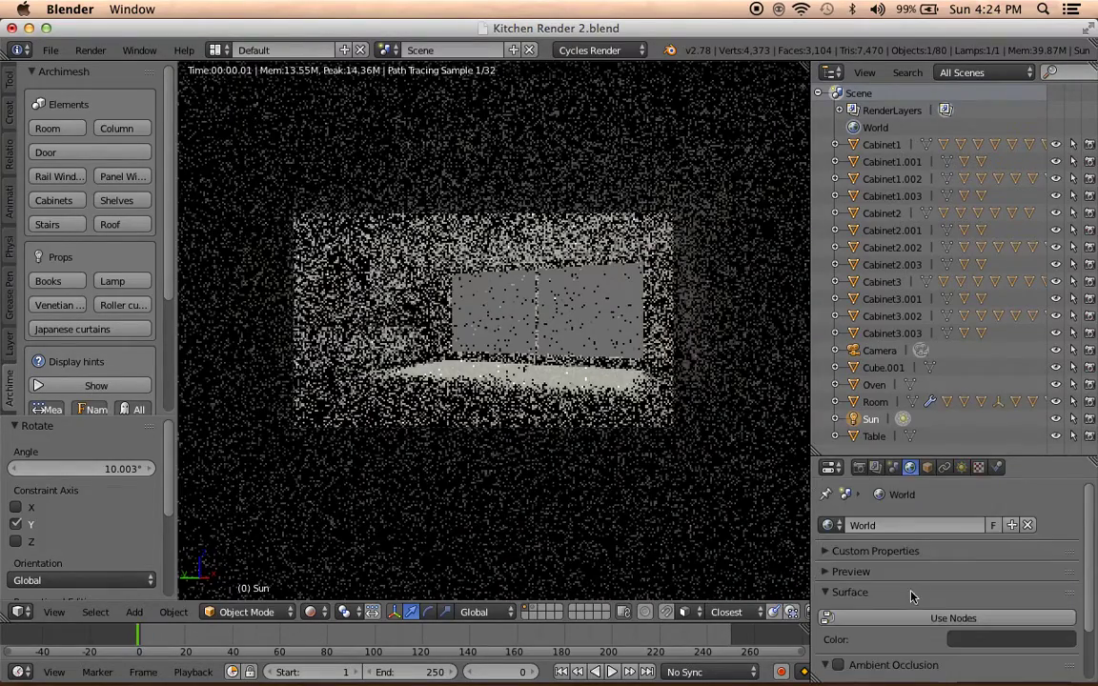
scroll(912, 595, "down", 2)
left_click(901, 554)
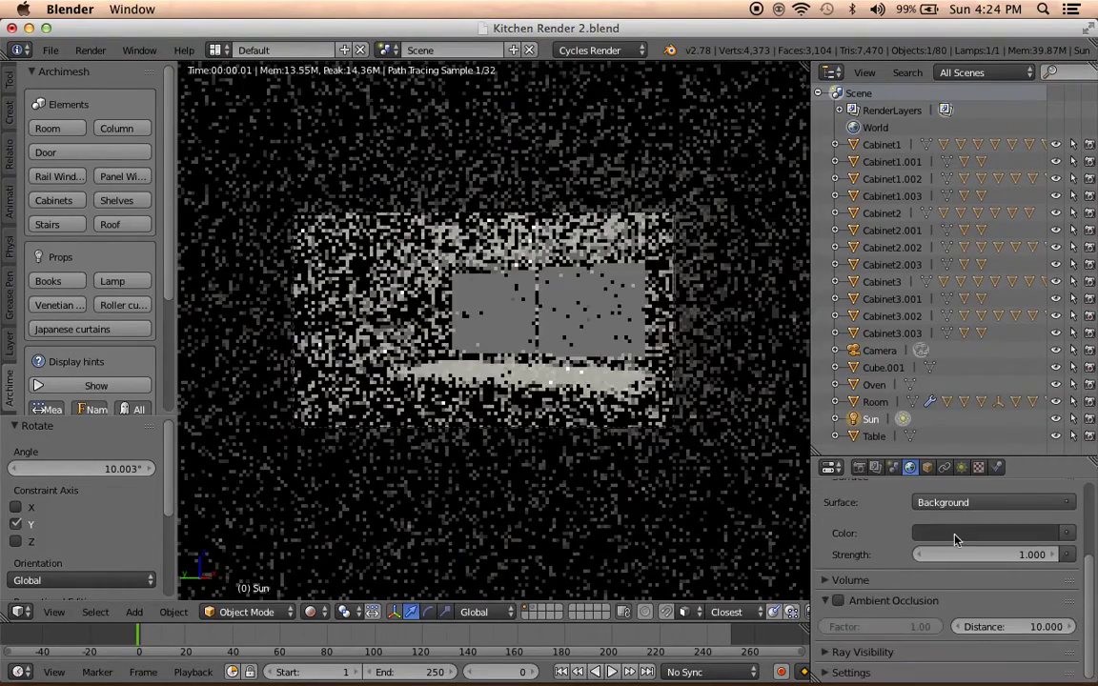
left_click(1066, 534)
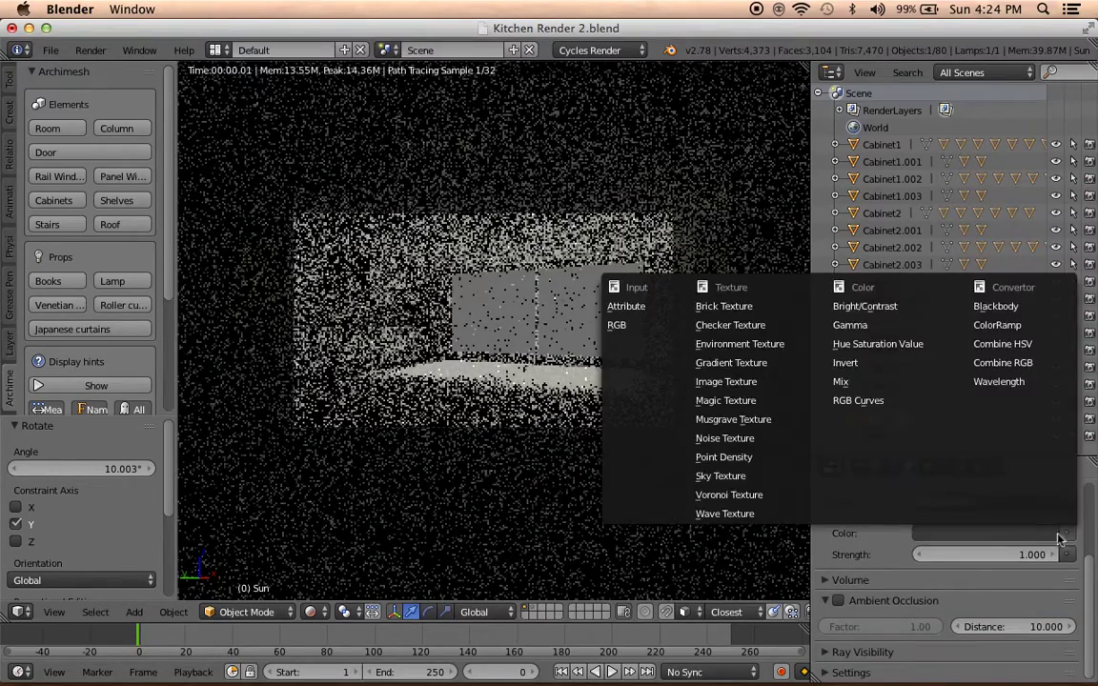
left_click(987, 534)
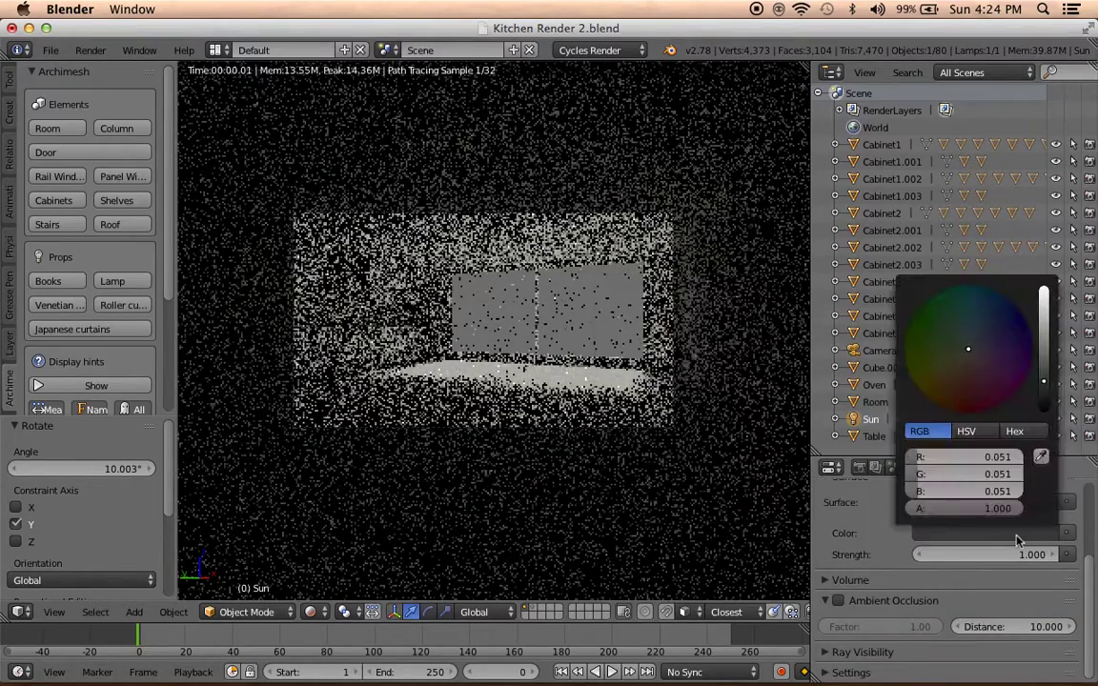
left_click(973, 349)
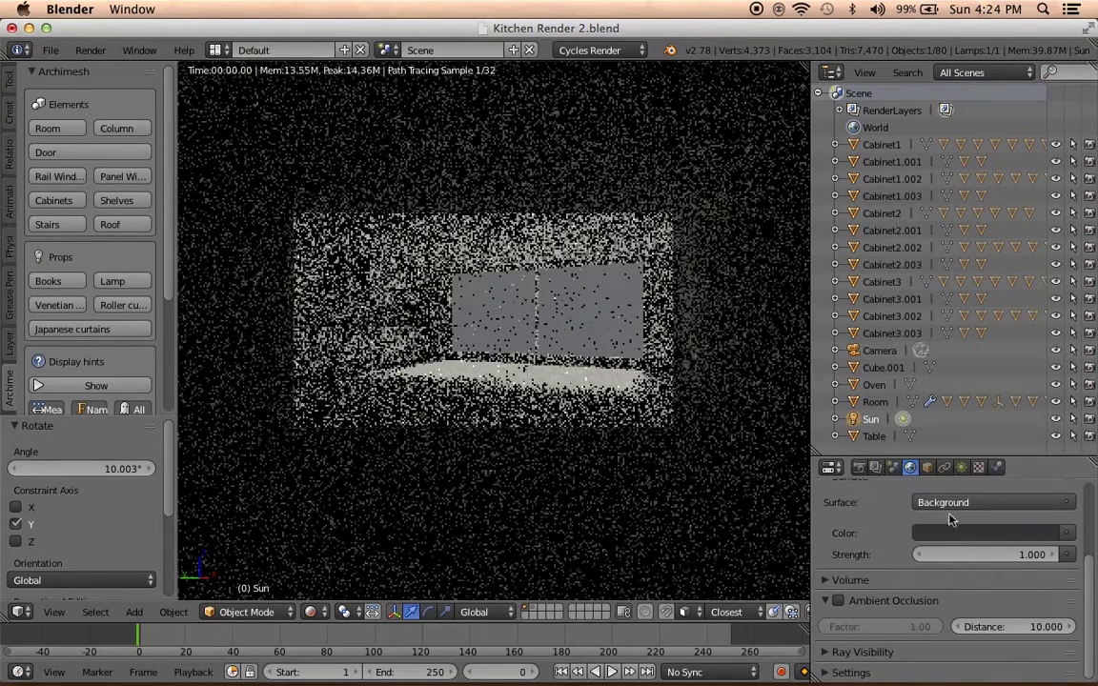
left_click(1008, 555)
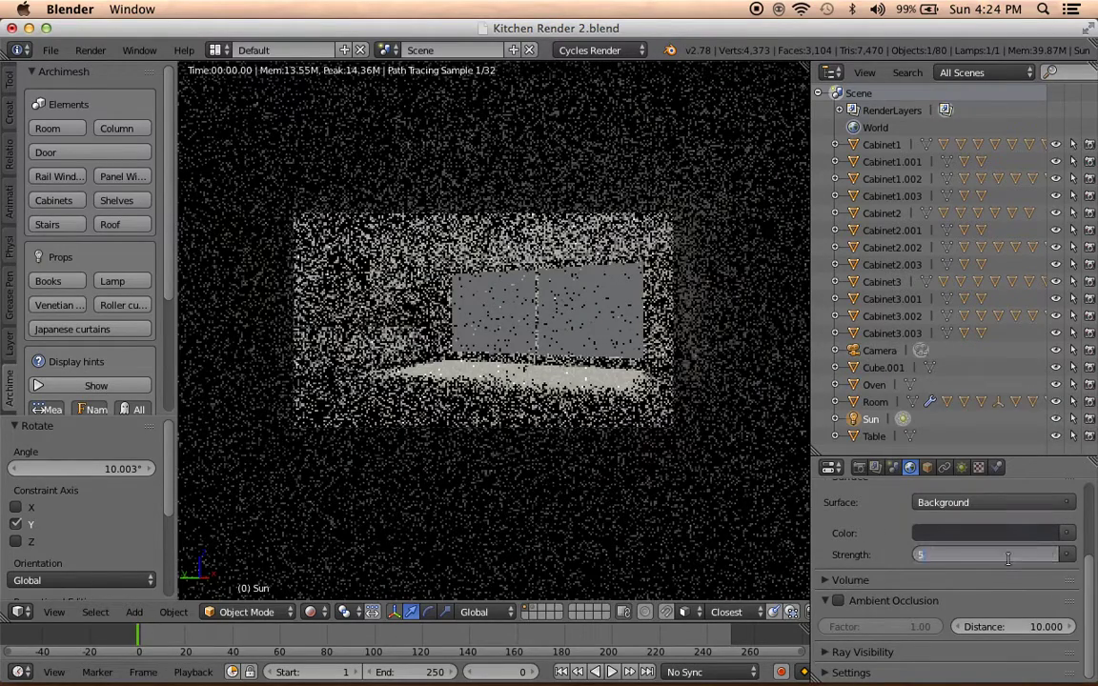
type("5")
key("Return")
left_click(1004, 558)
type("3")
key("Return")
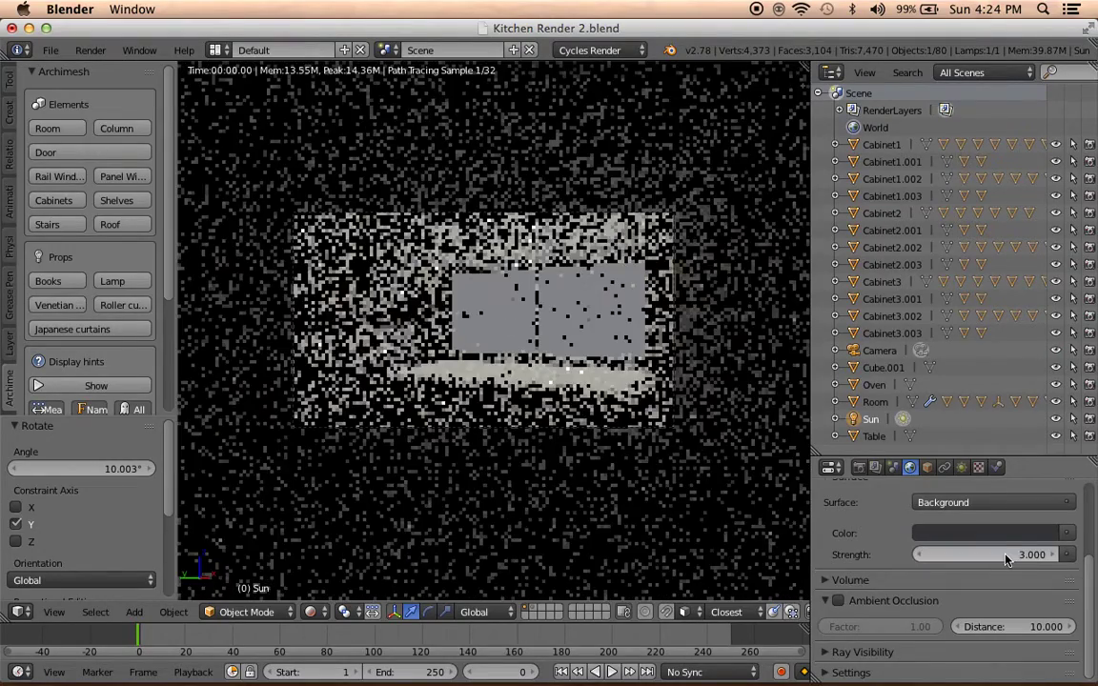
Draw a Ctrl+B render border around the camera frame.
scroll(602, 461, "up", 1)
key("ctrl+b")
left_click_drag(741, 403, 410, 140)
key("ctrl+b")
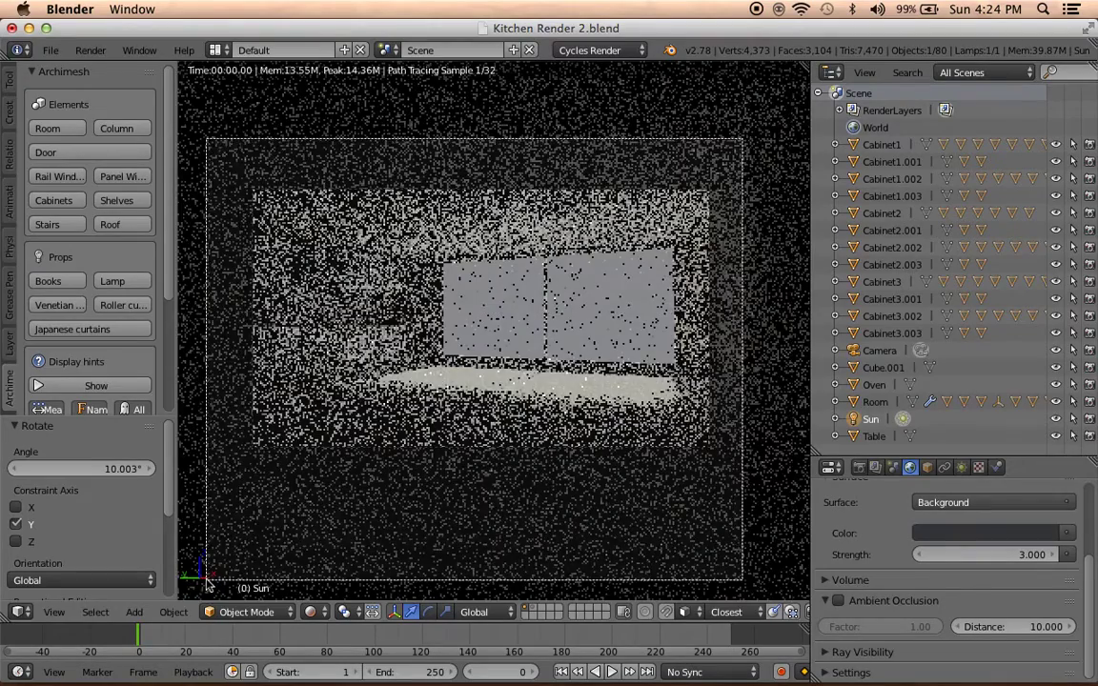
left_click_drag(795, 134, 207, 584)
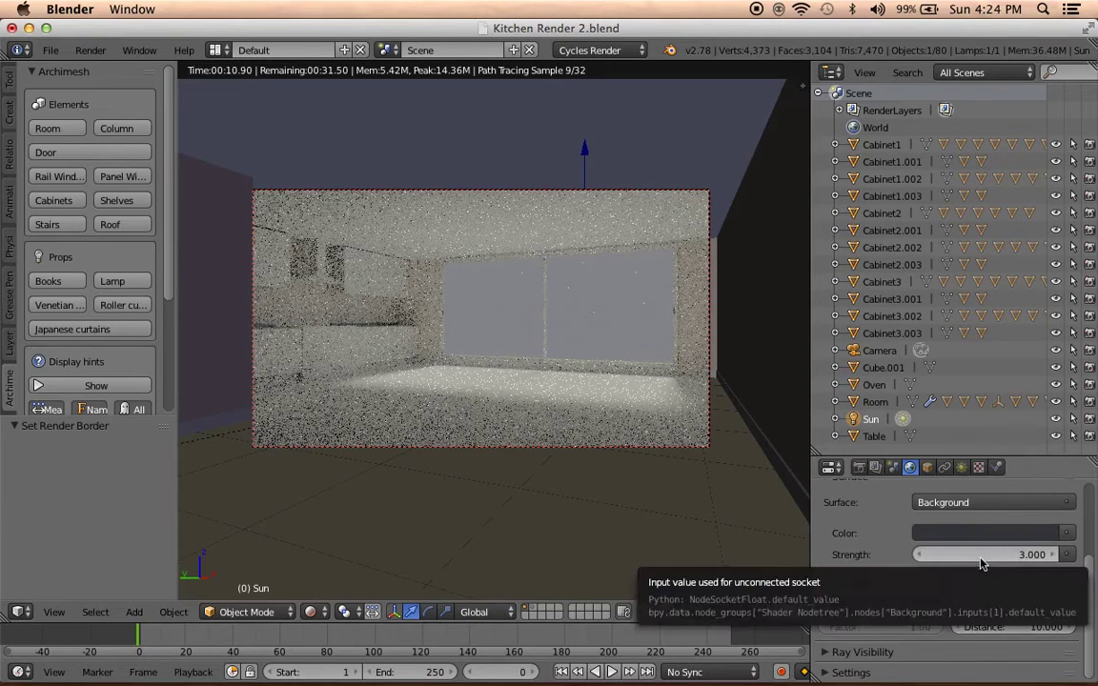
Compare the sRGB EOTF, Linear Raw and Non-Colour Data view transforms.
left_click(893, 467)
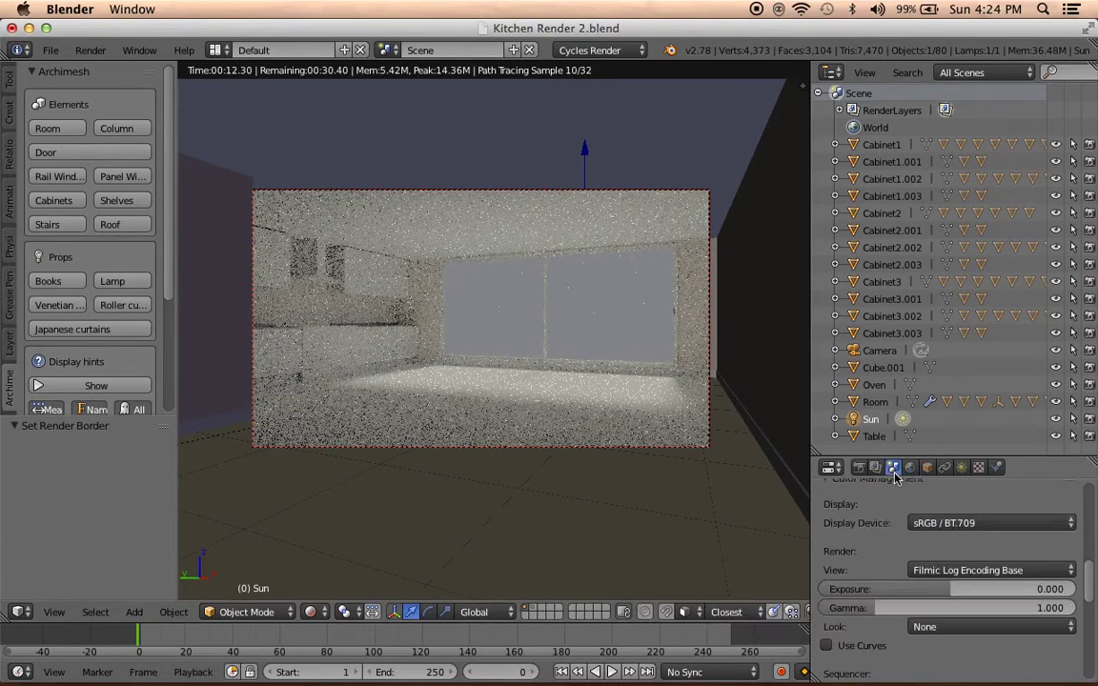
left_click(953, 570)
left_click(966, 552)
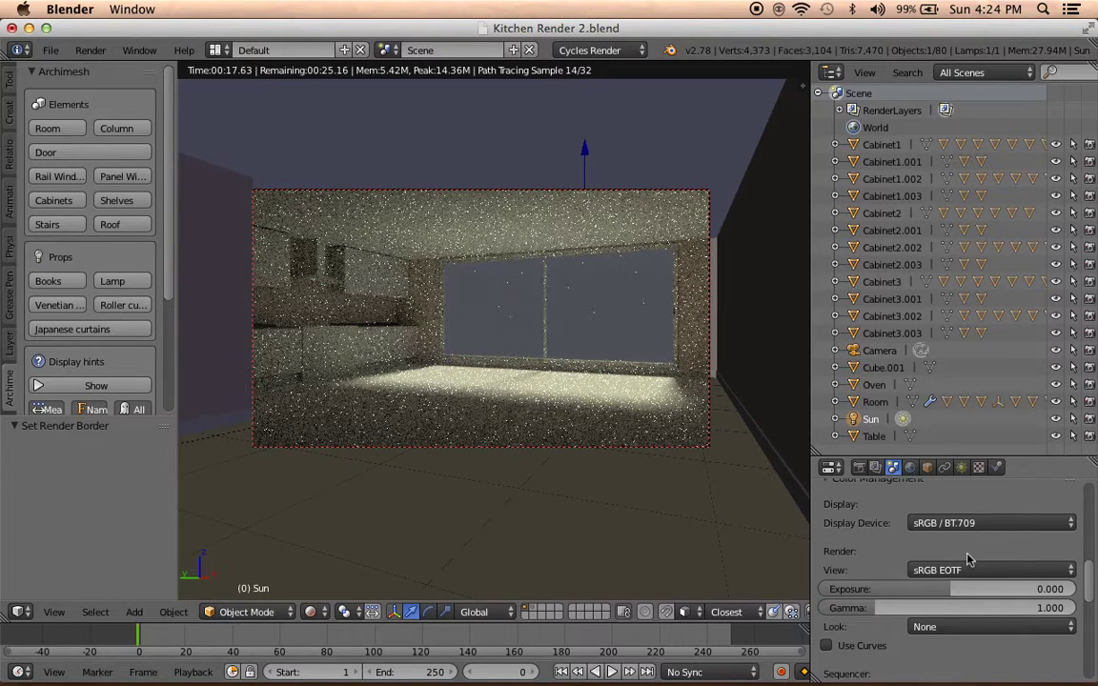
left_click(965, 564)
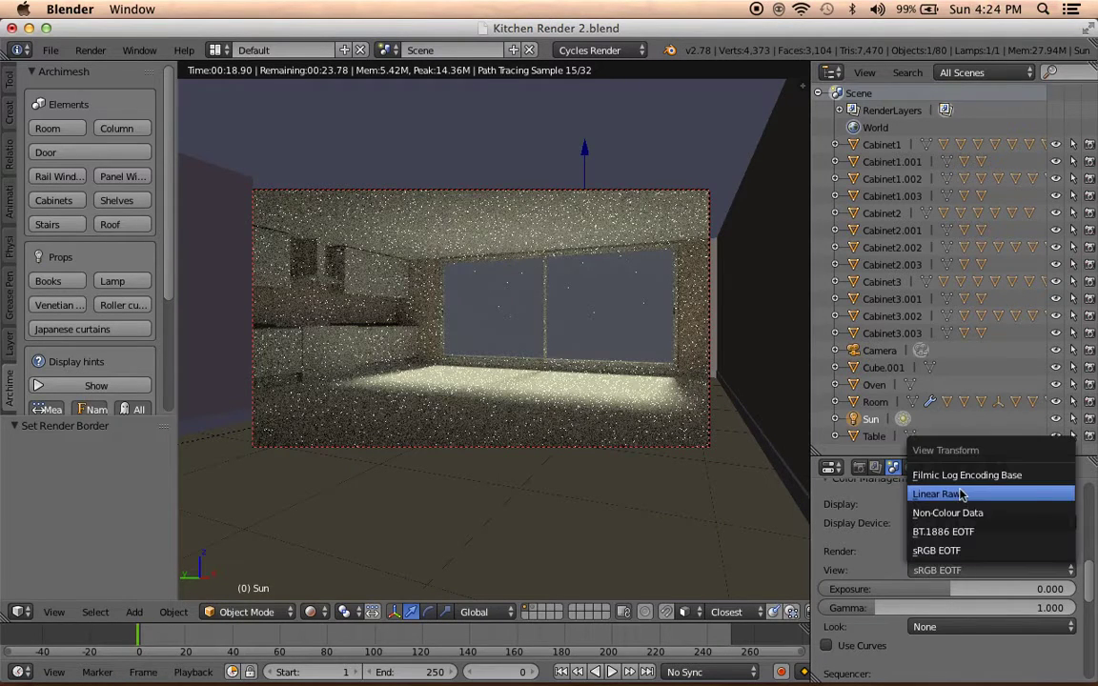
left_click(960, 492)
left_click(951, 570)
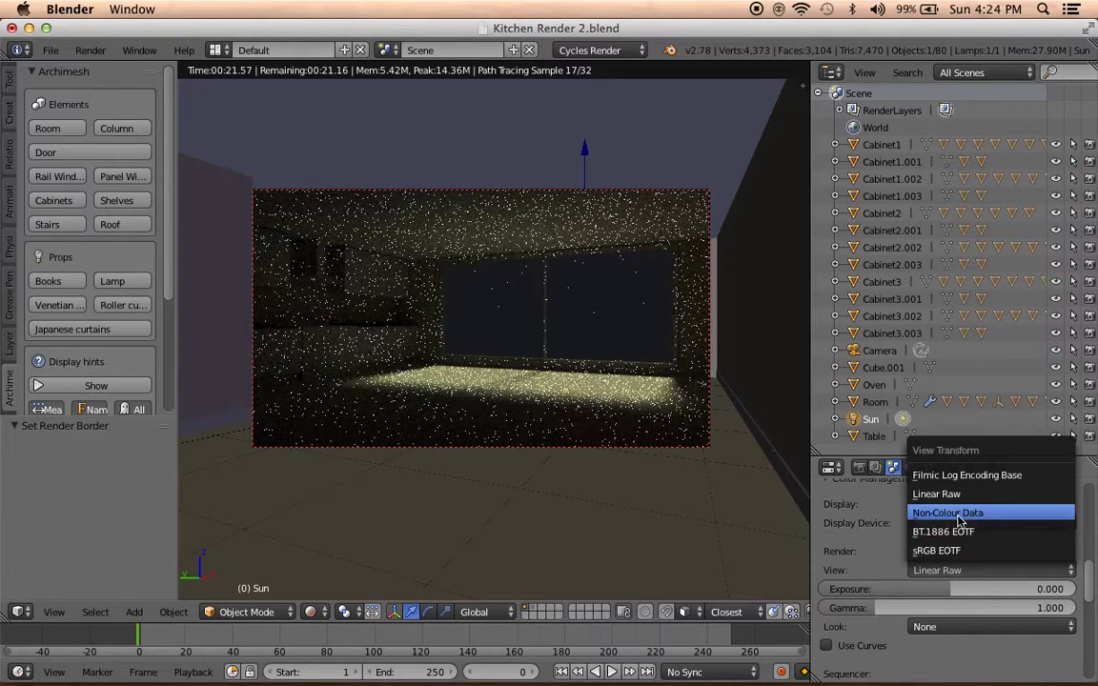
left_click(953, 510)
left_click(948, 569)
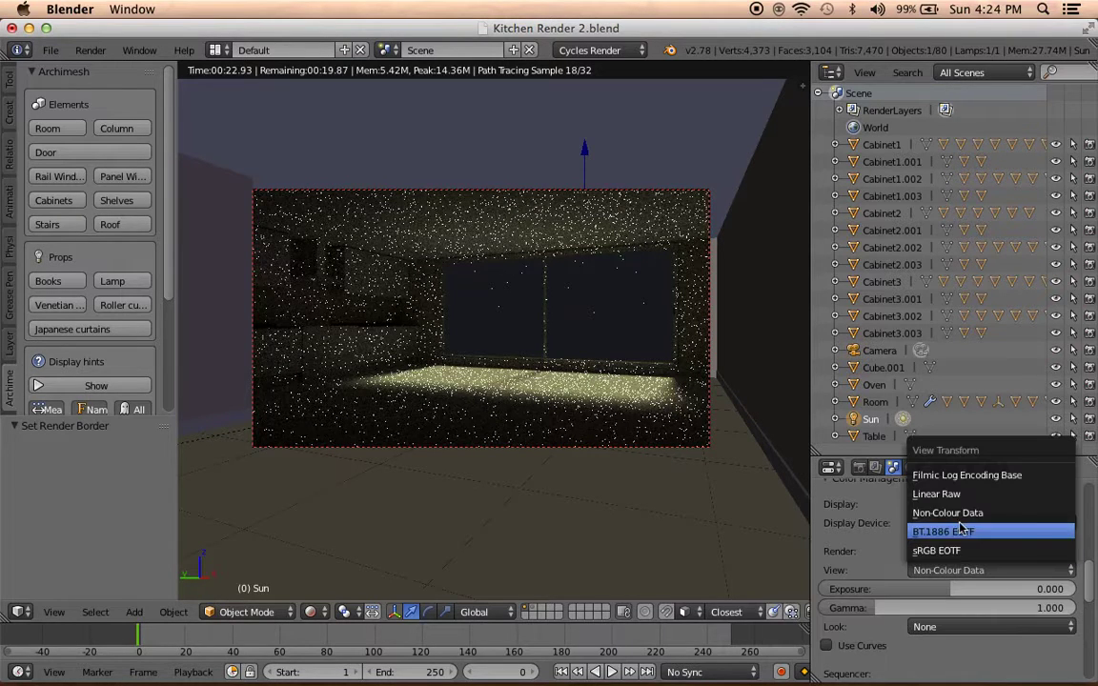
left_click(951, 550)
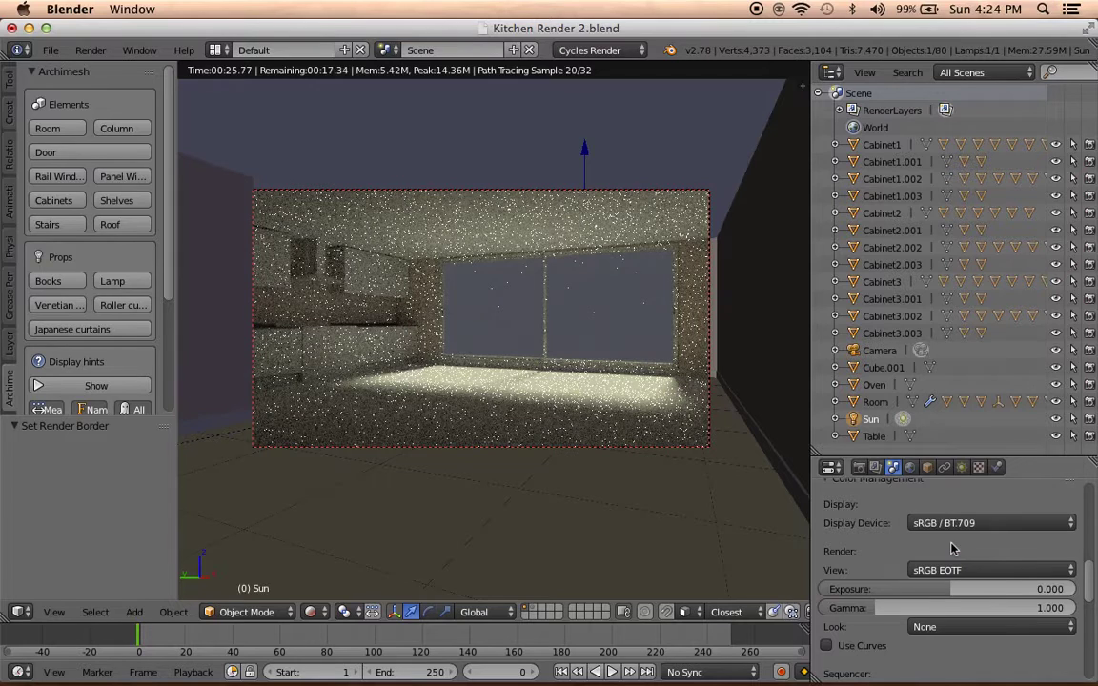
left_click(950, 524)
left_click(950, 530)
Set the Look to Base Contrast and the View to Filmic Log Encoding Base.
left_click(925, 626)
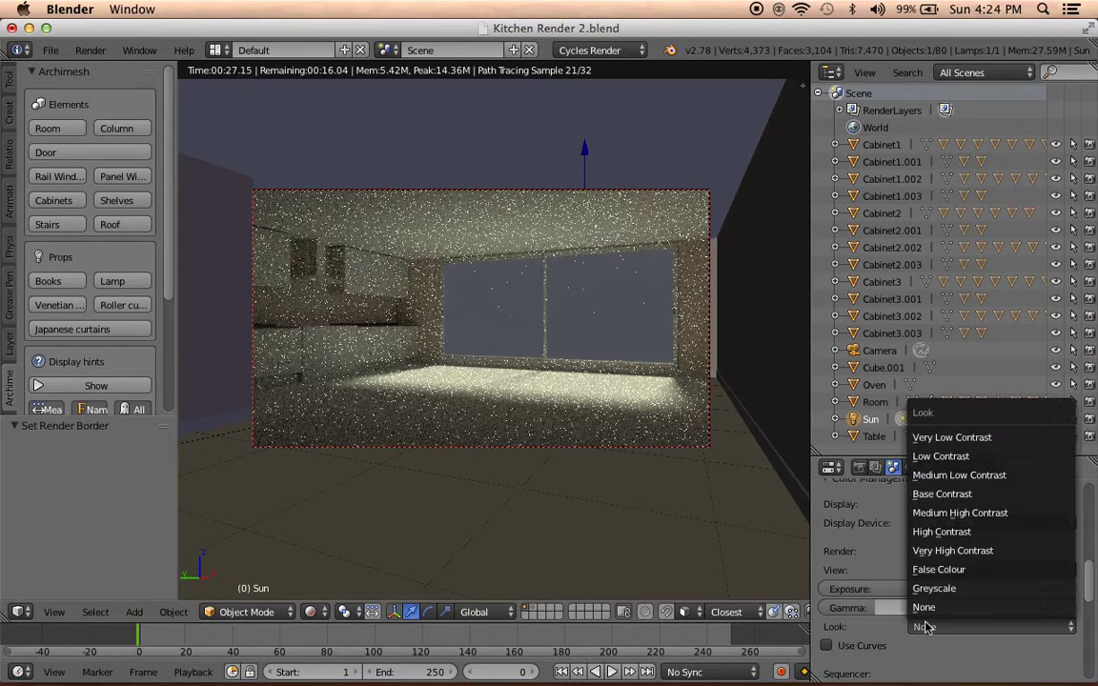
left_click(937, 551)
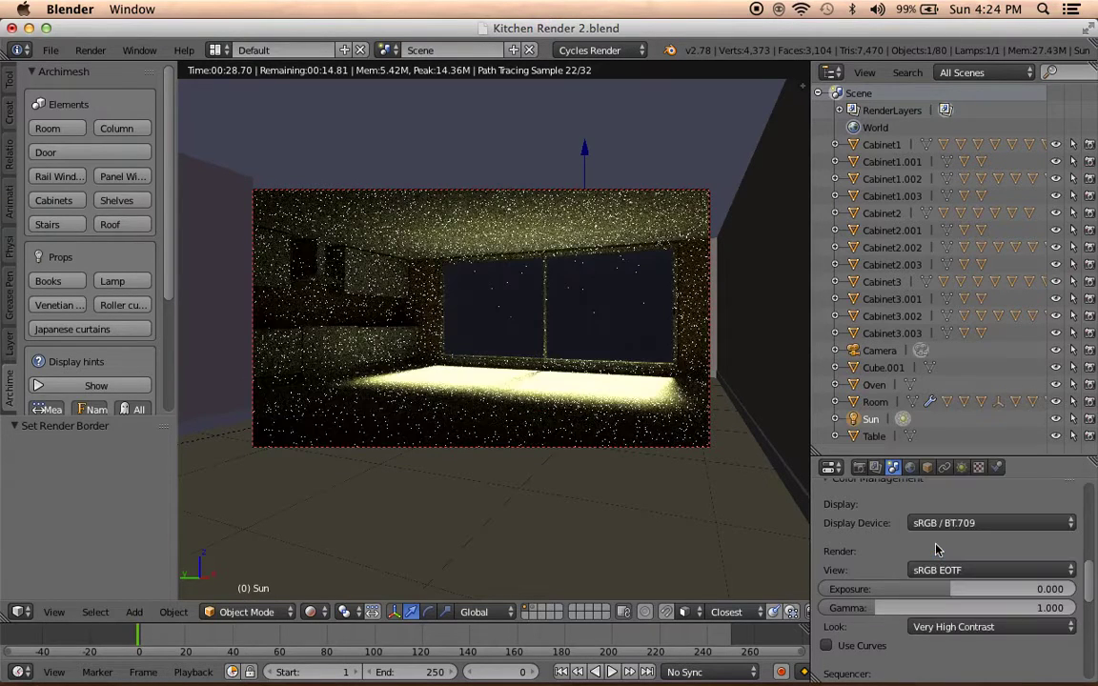
left_click(943, 627)
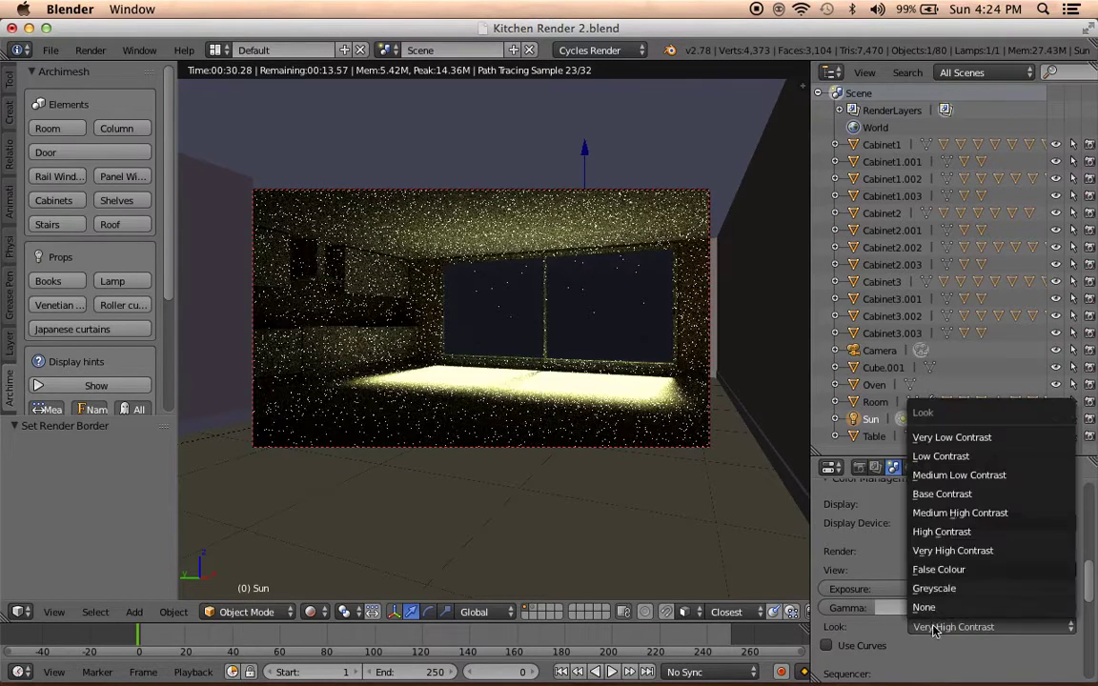
left_click(958, 496)
left_click(948, 570)
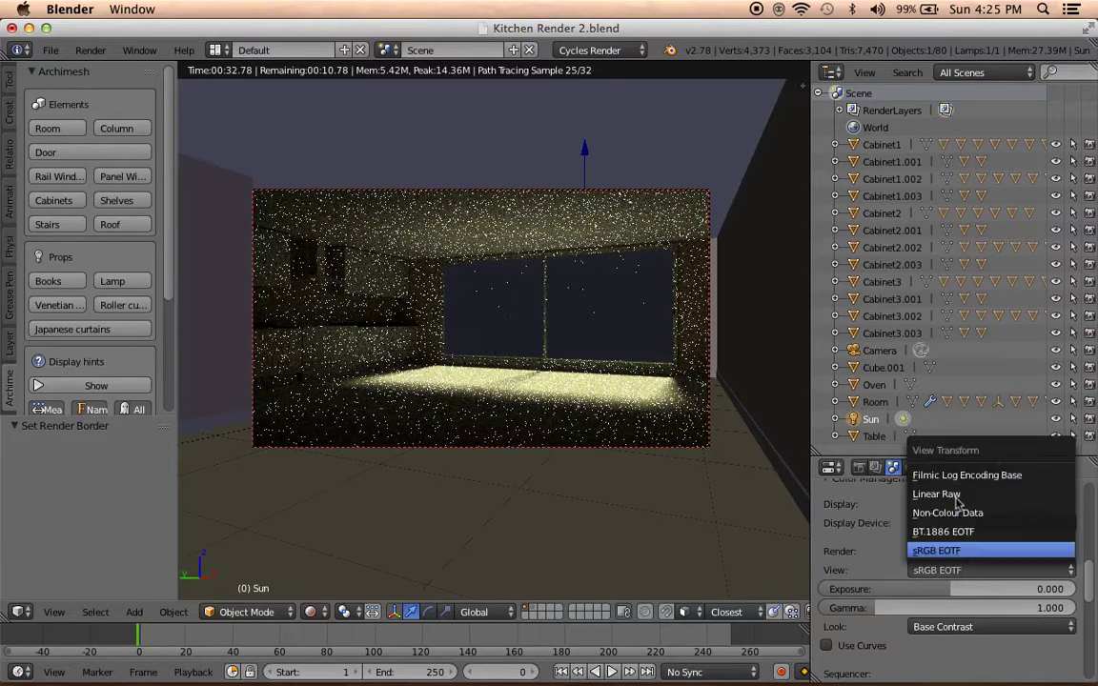
left_click(961, 477)
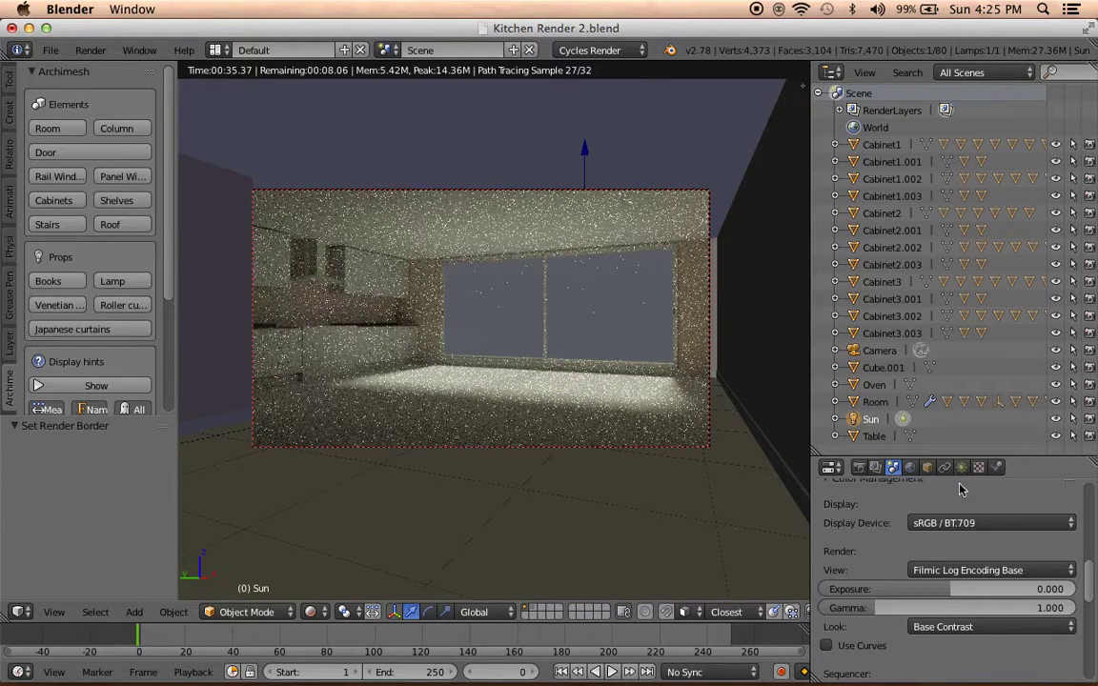
scroll(669, 494, "up", 1)
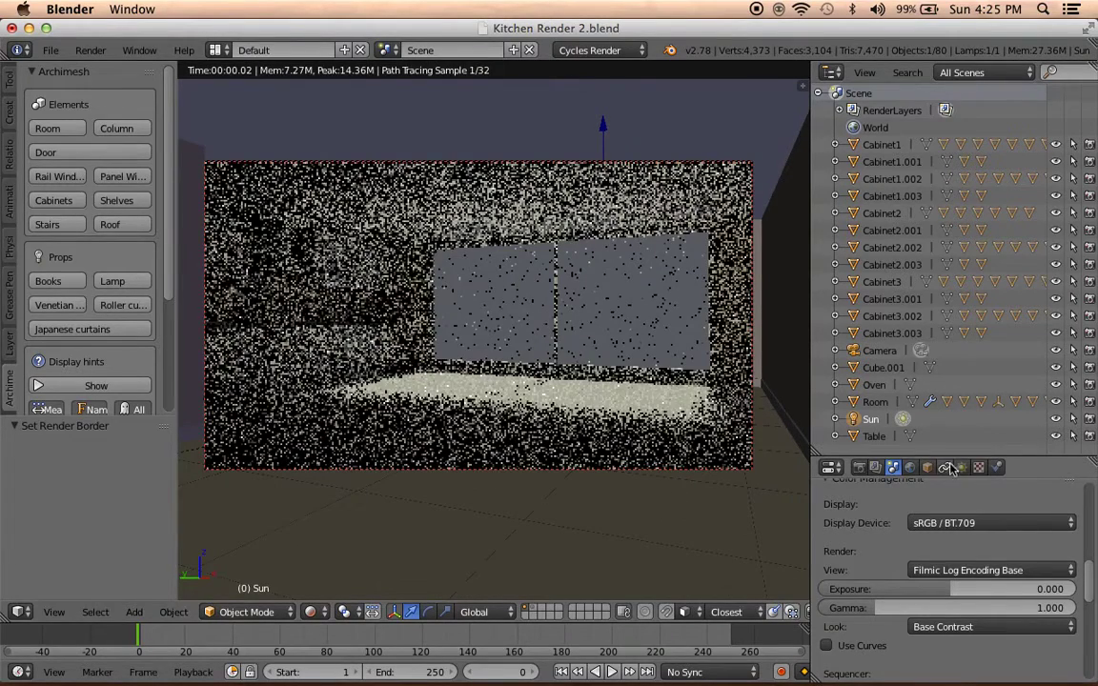
Set the Sun lamp colour to warm off-white (R 0.962, G 0.935, B 0.875).
left_click(978, 467)
left_click(961, 467)
left_click(1012, 650)
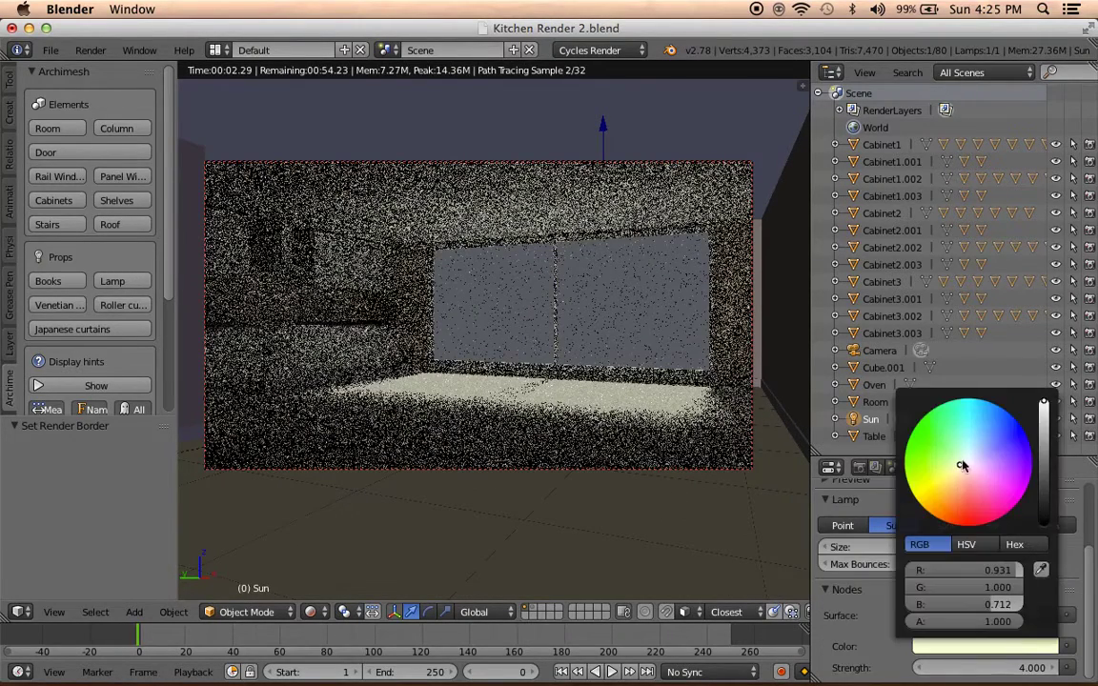
left_click(965, 467)
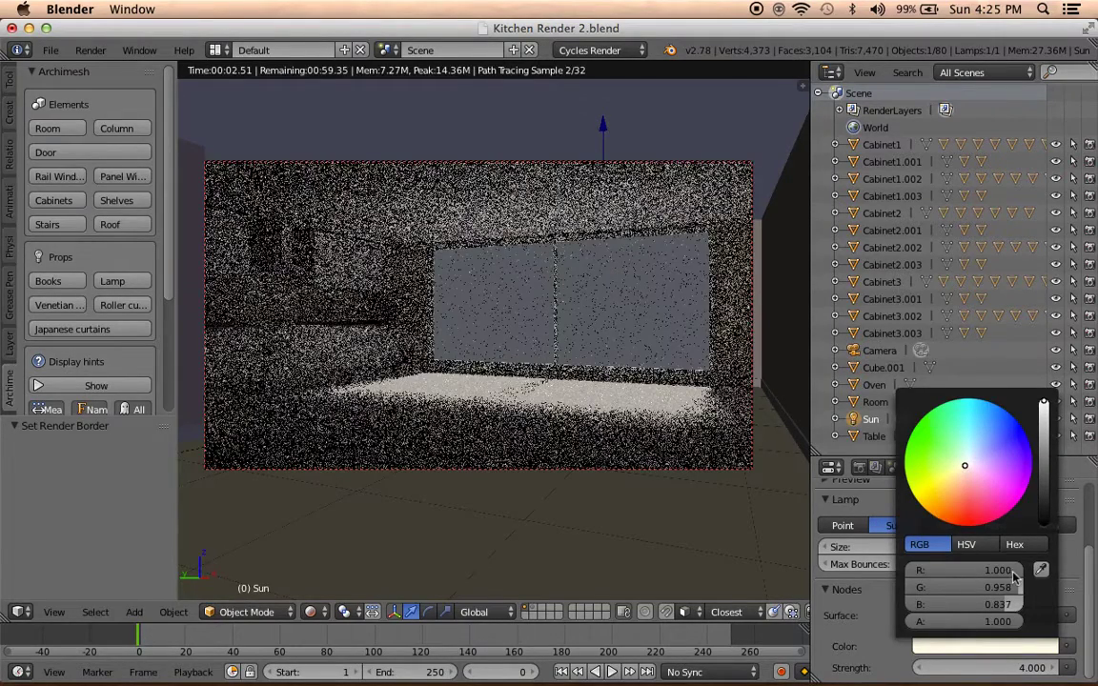
mouse_move(1014, 577)
left_mouse_down()
mouse_move(991, 577)
mouse_move(1016, 570)
mouse_move(991, 587)
mouse_move(1012, 587)
left_mouse_up()
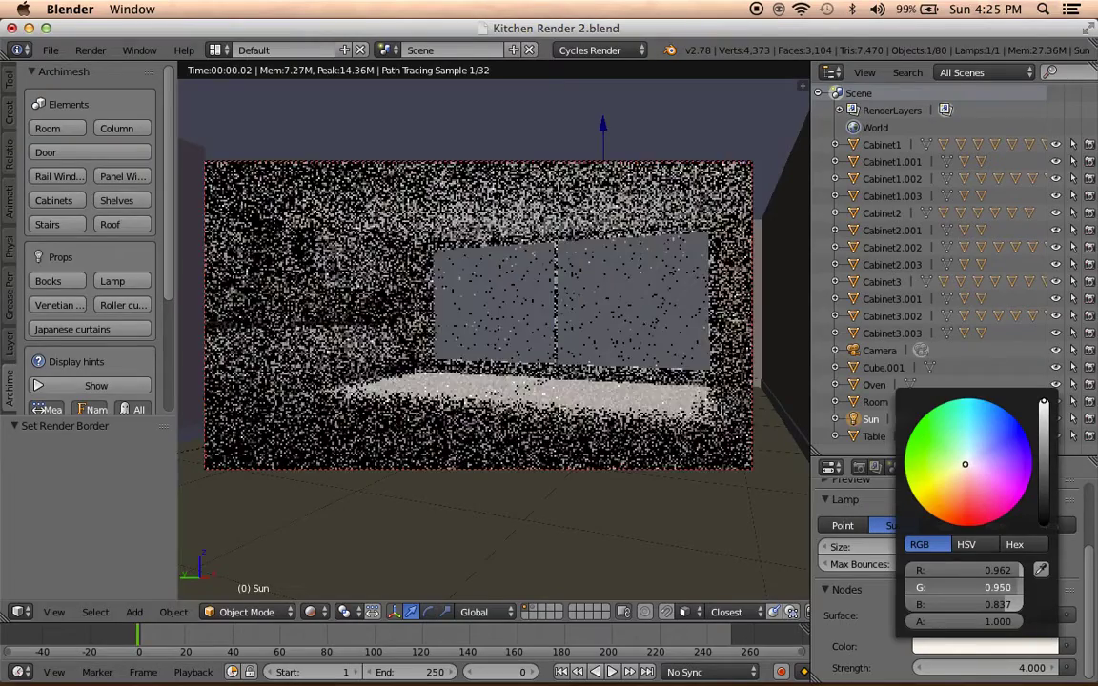
left_click_drag(991, 587, 966, 625)
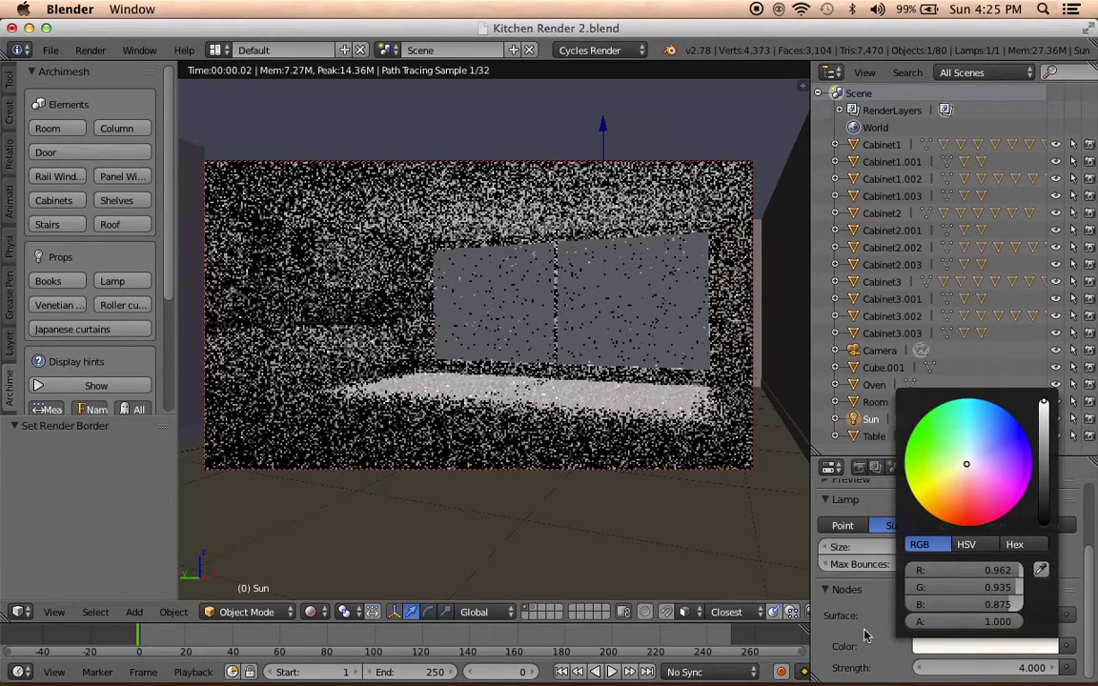
left_click(1032, 648)
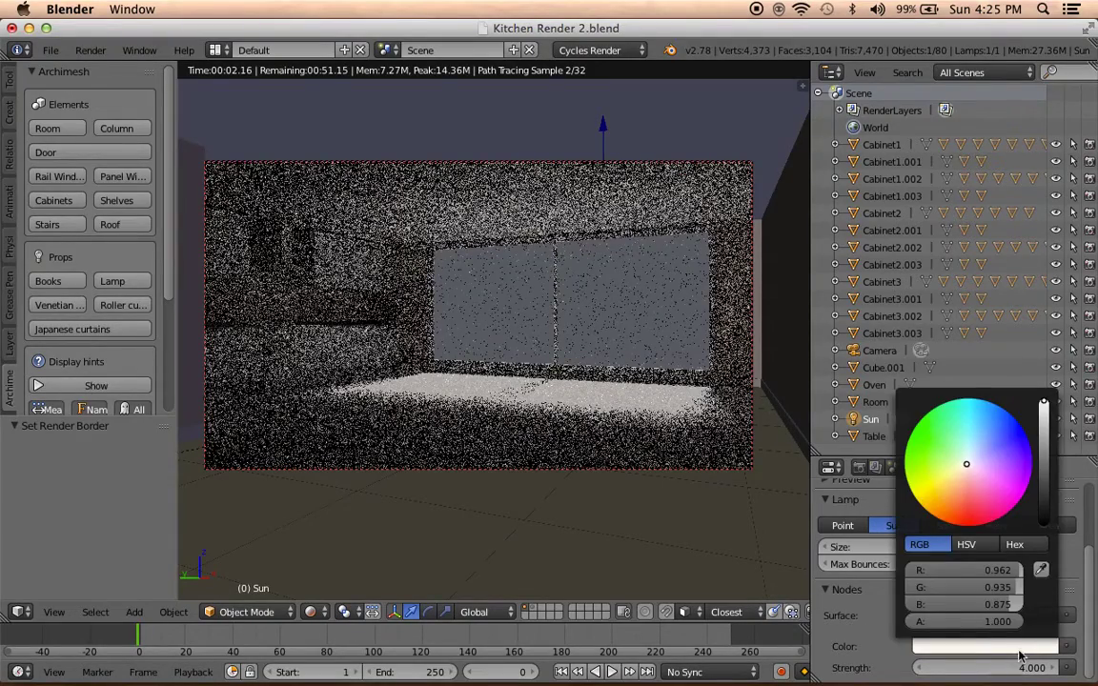
left_click(875, 604)
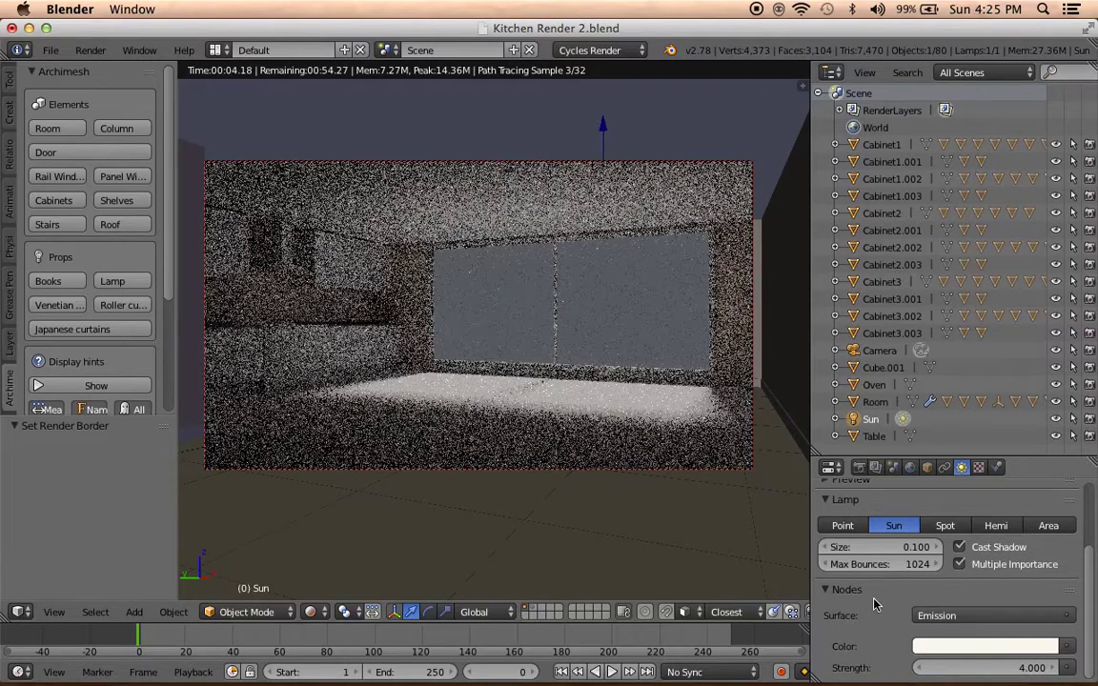
left_click(312, 612)
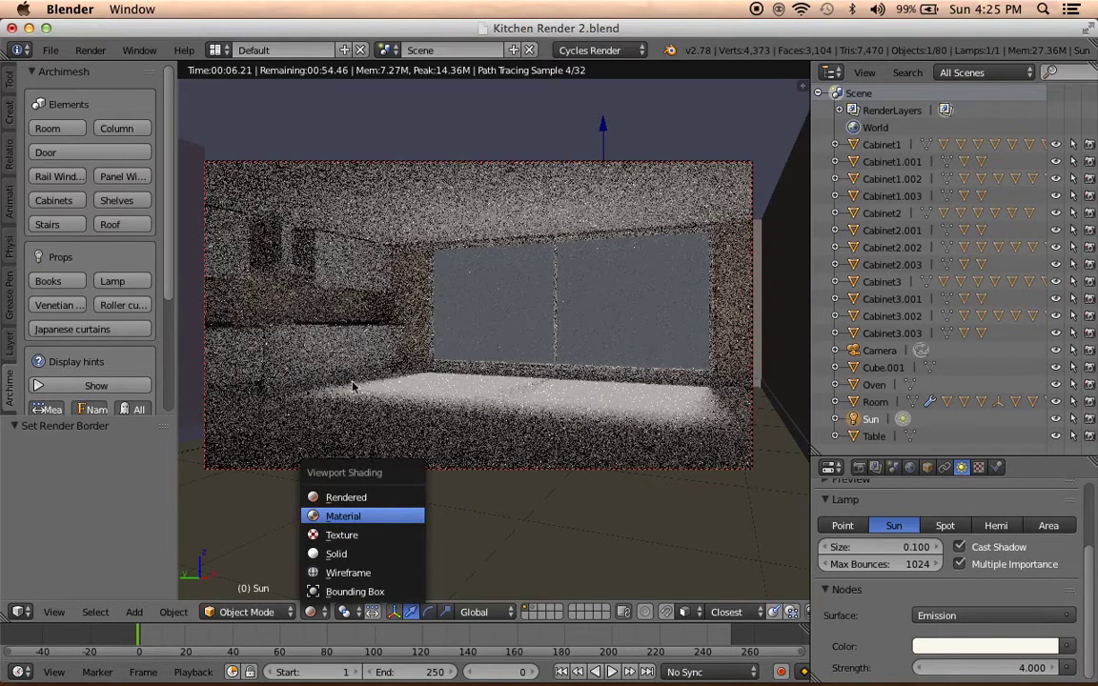
Return the viewport to solid shading, save the blend file, and show the floor's material settings.
key("Return")
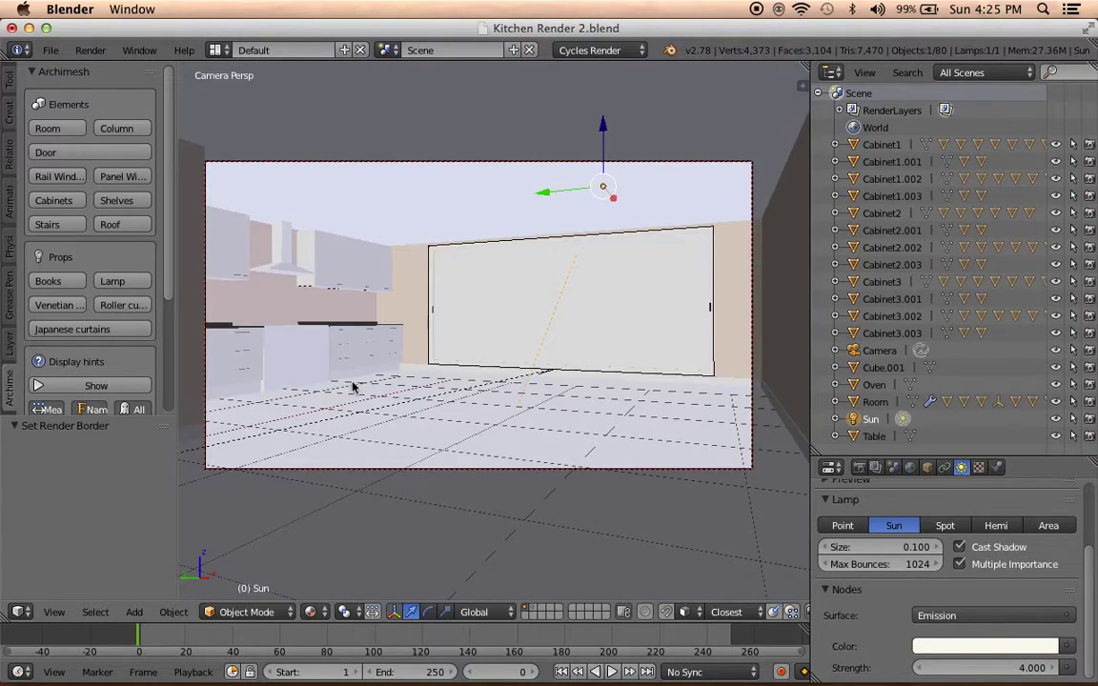
left_click(312, 612)
left_click(331, 559)
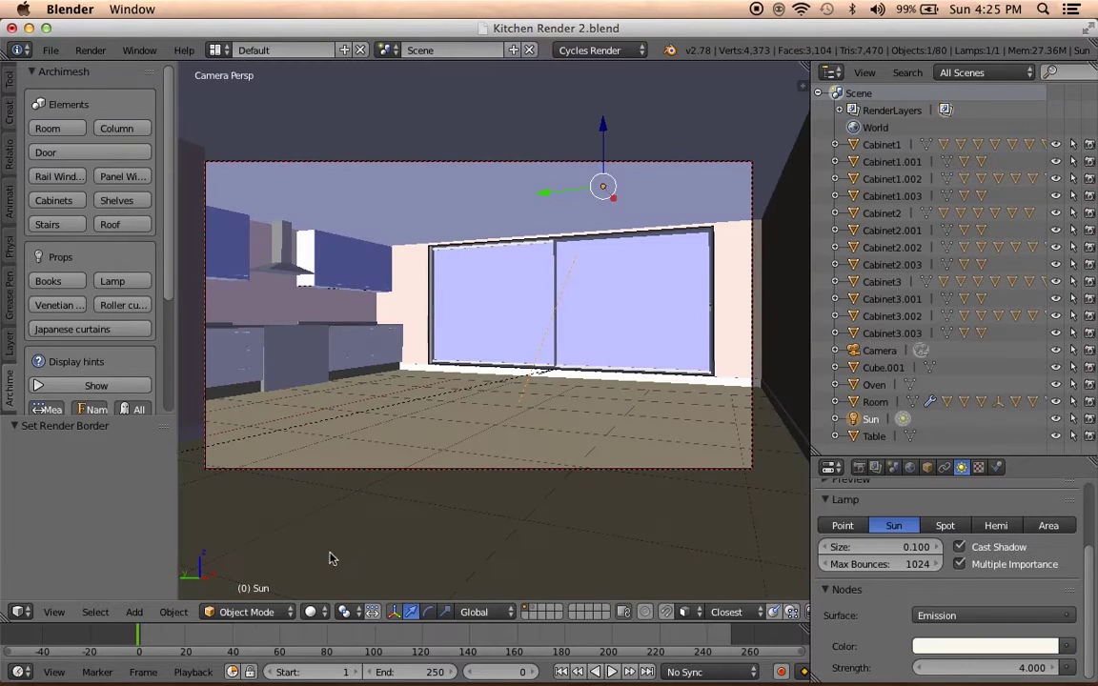
key("ctrl+s")
left_click(389, 404)
right_click(416, 413)
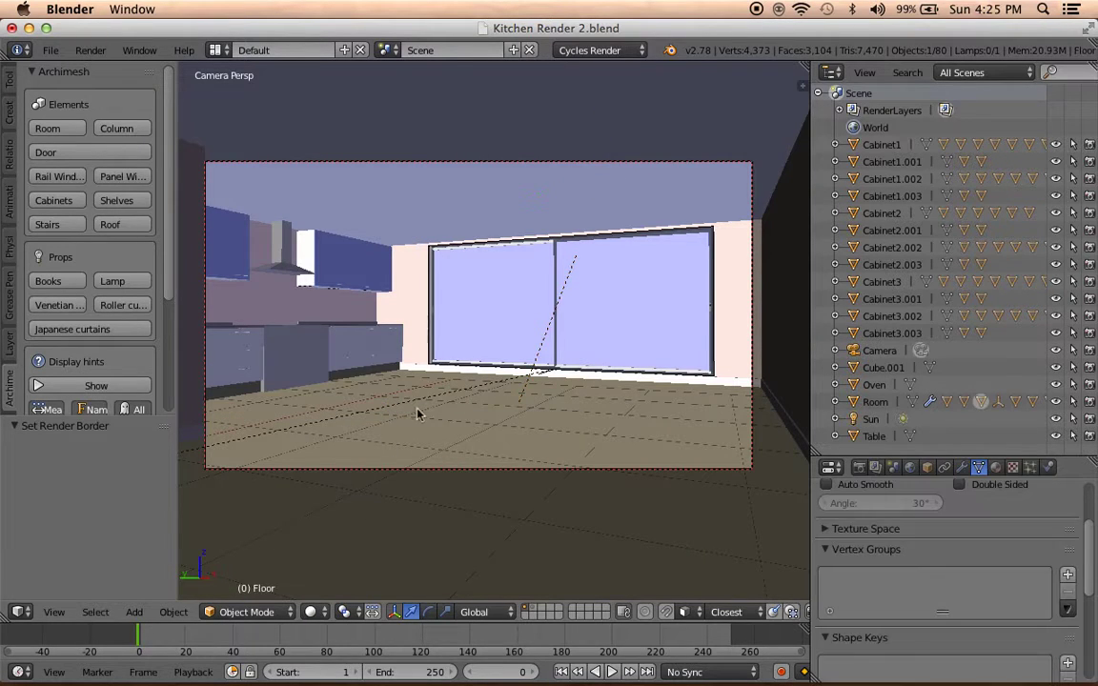
left_click(996, 467)
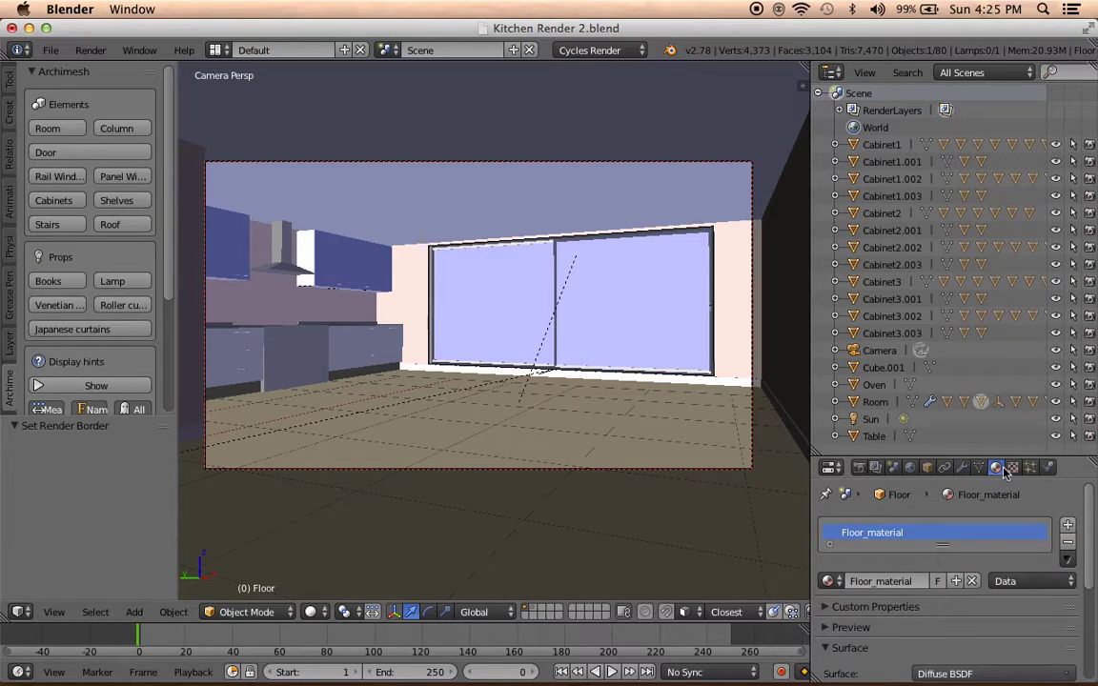
Create a new screen layout named Materials.
left_click(345, 50)
left_click(286, 50)
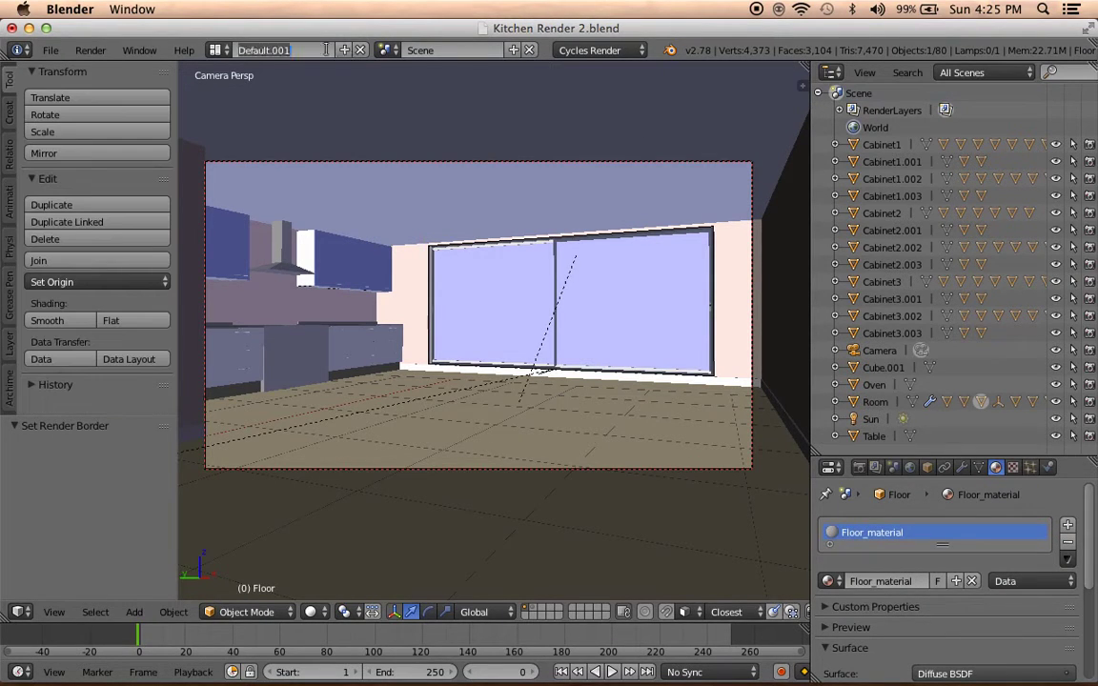
type("Materials")
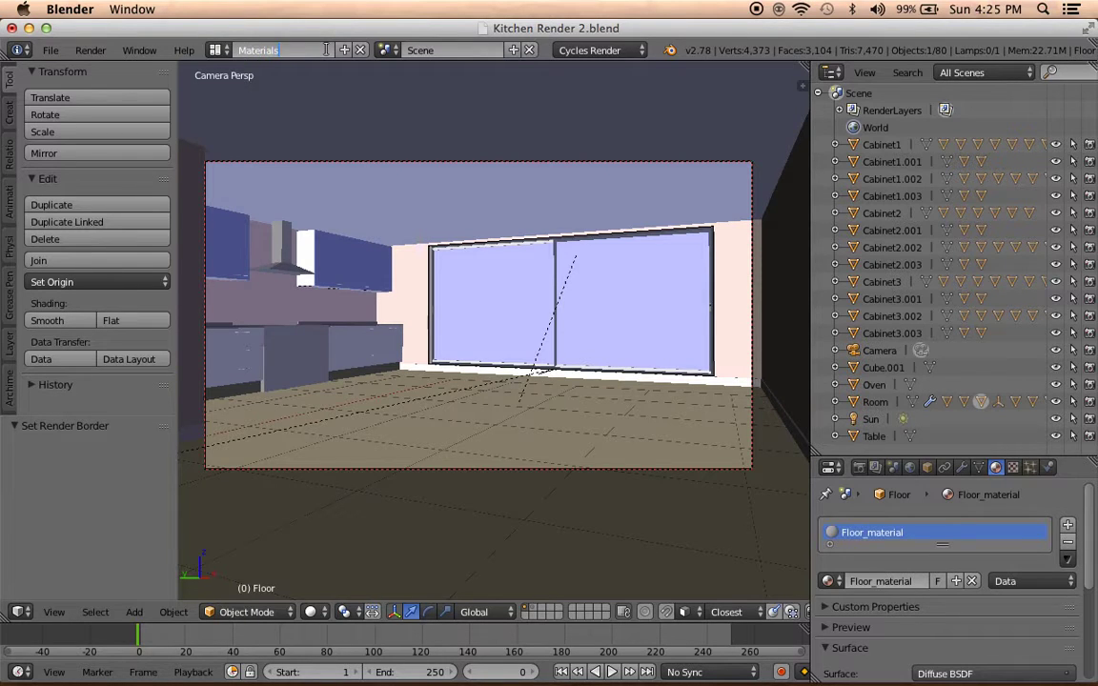
key("Return")
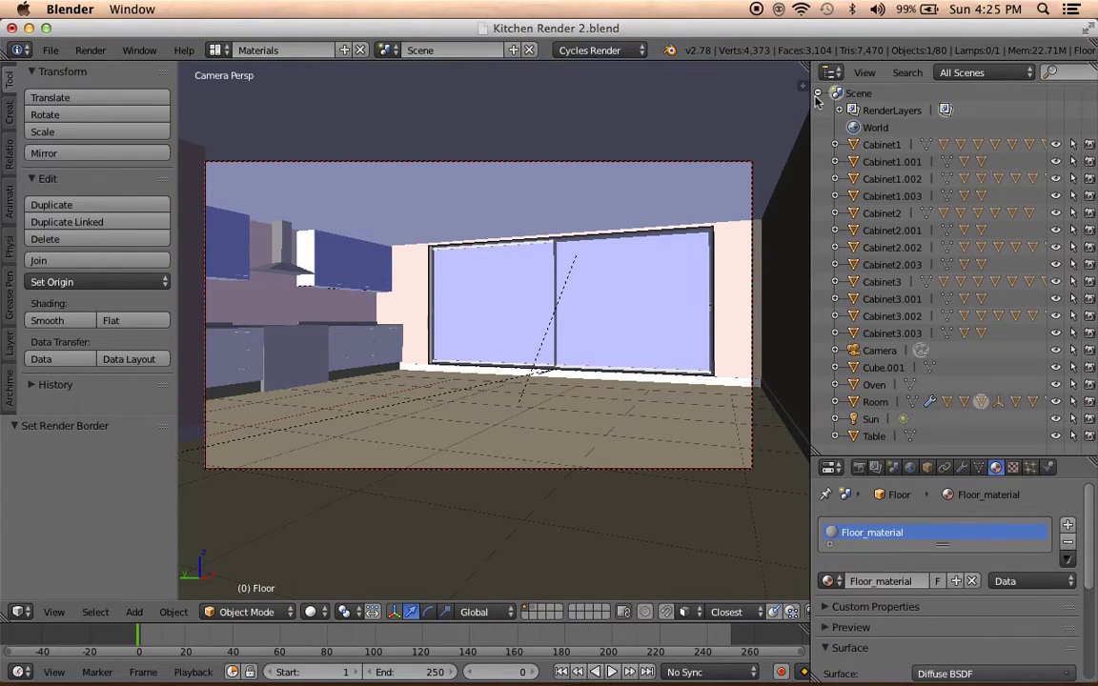
Widen the 3D viewport, hide the tool shelf, and make the area below much taller.
left_click_drag(811, 95, 894, 114)
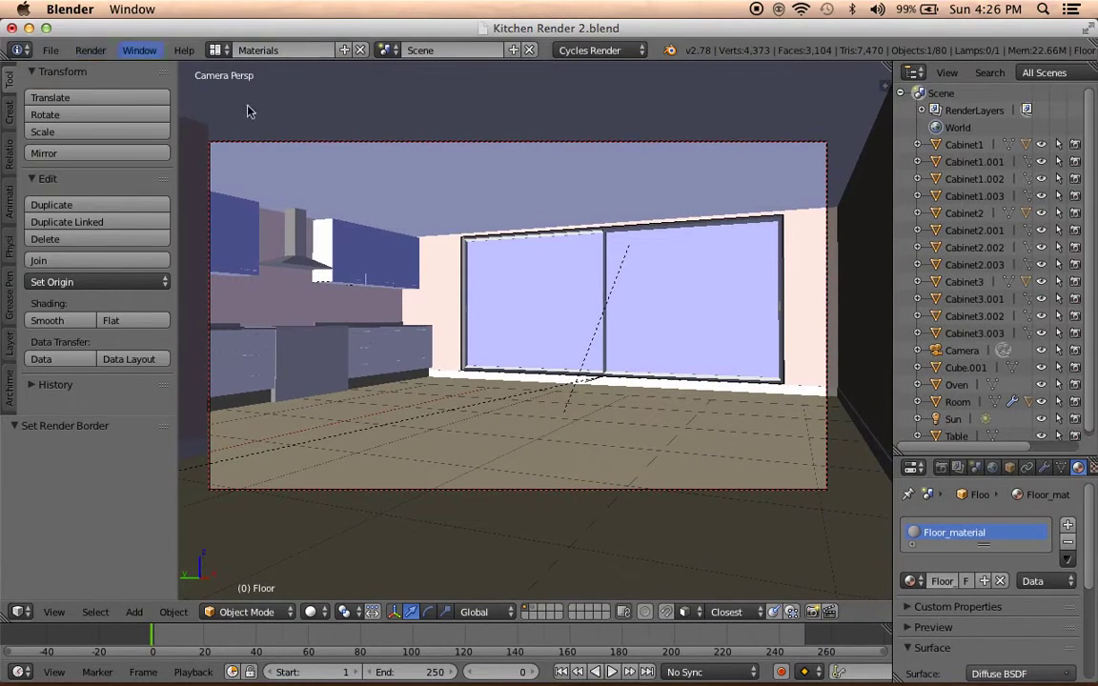
key("t")
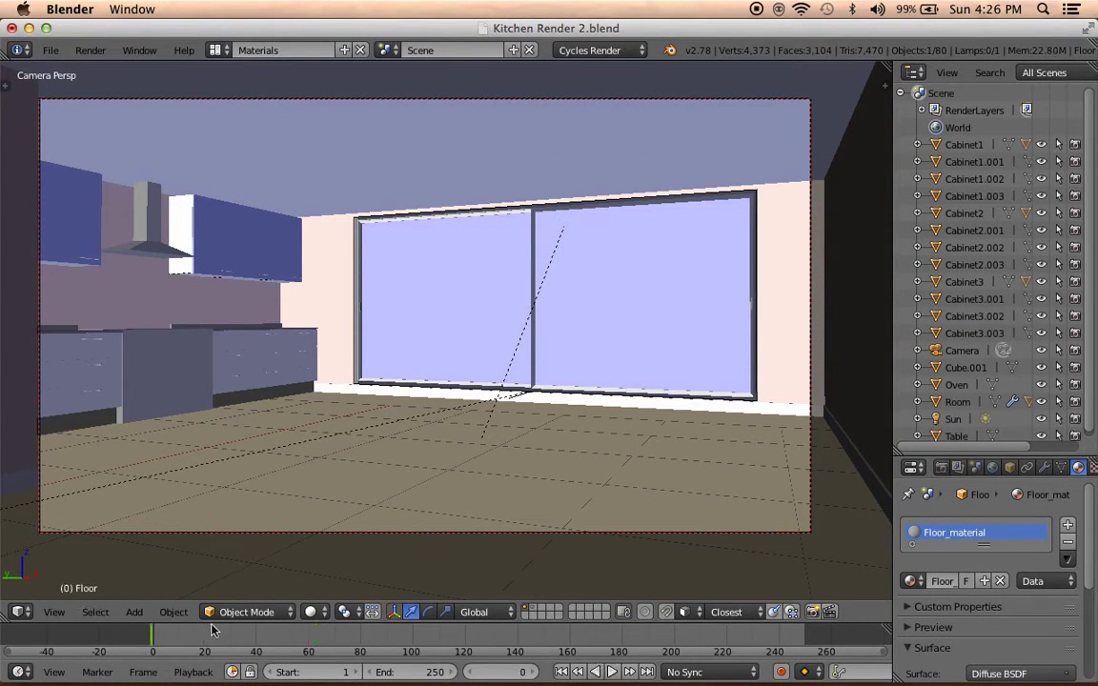
left_click_drag(209, 624, 247, 405)
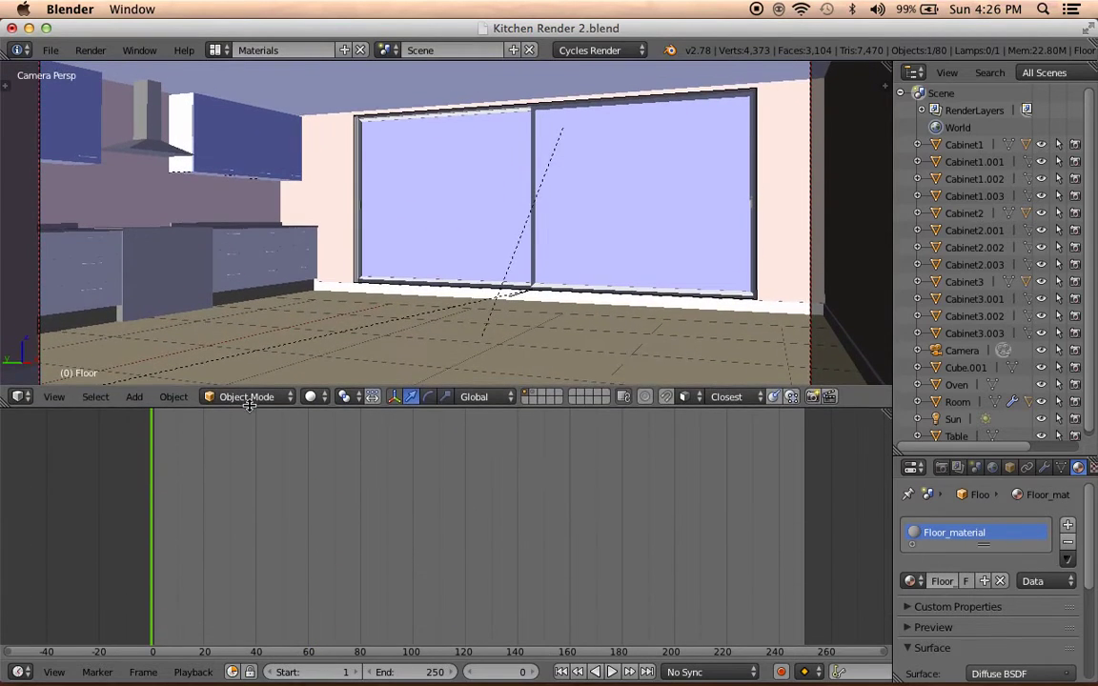
Turn the bottom area into a Node Editor showing Floor_material, and widen the side panels.
left_click(19, 672)
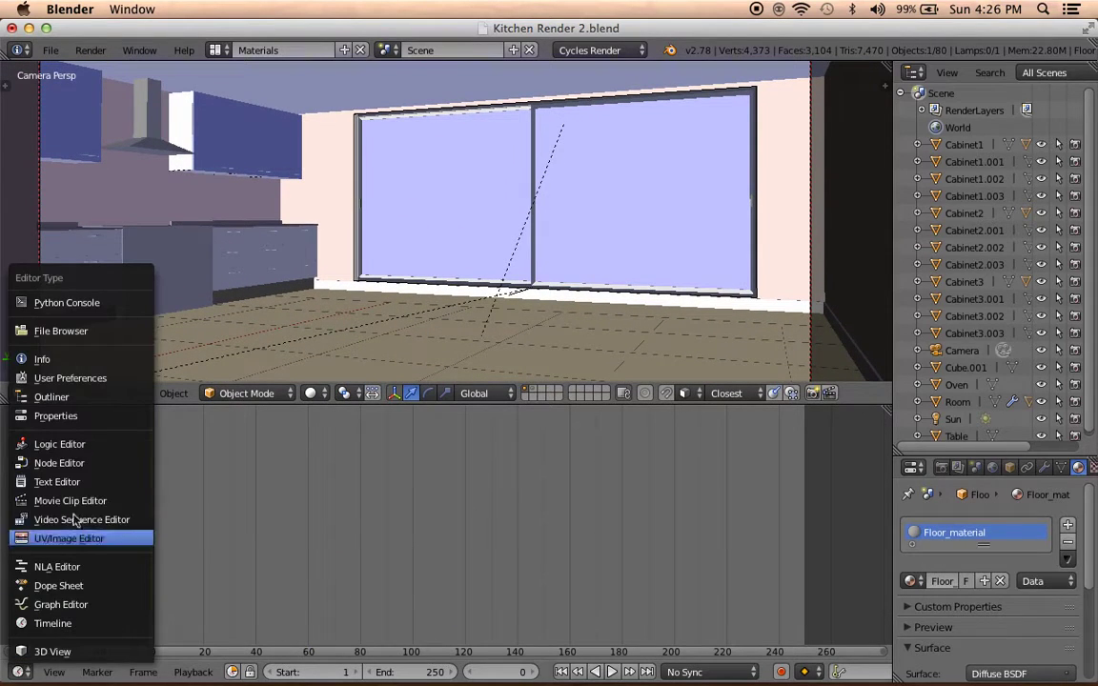
left_click(78, 463)
middle_click_drag(368, 559, 457, 545)
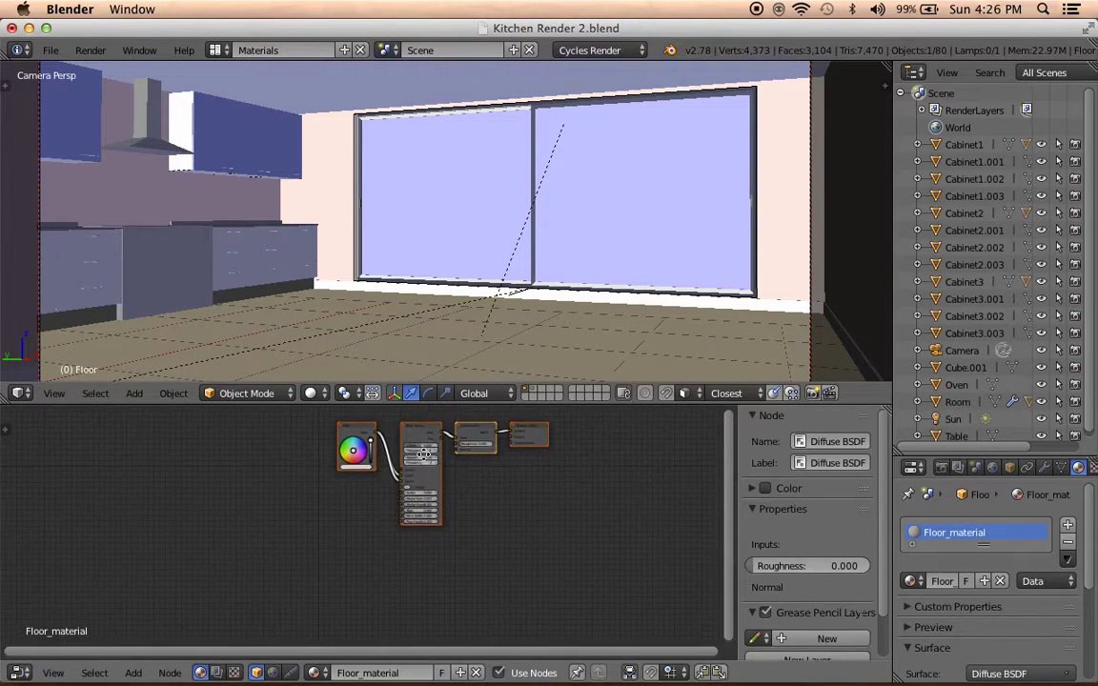
scroll(484, 564, "up", 3)
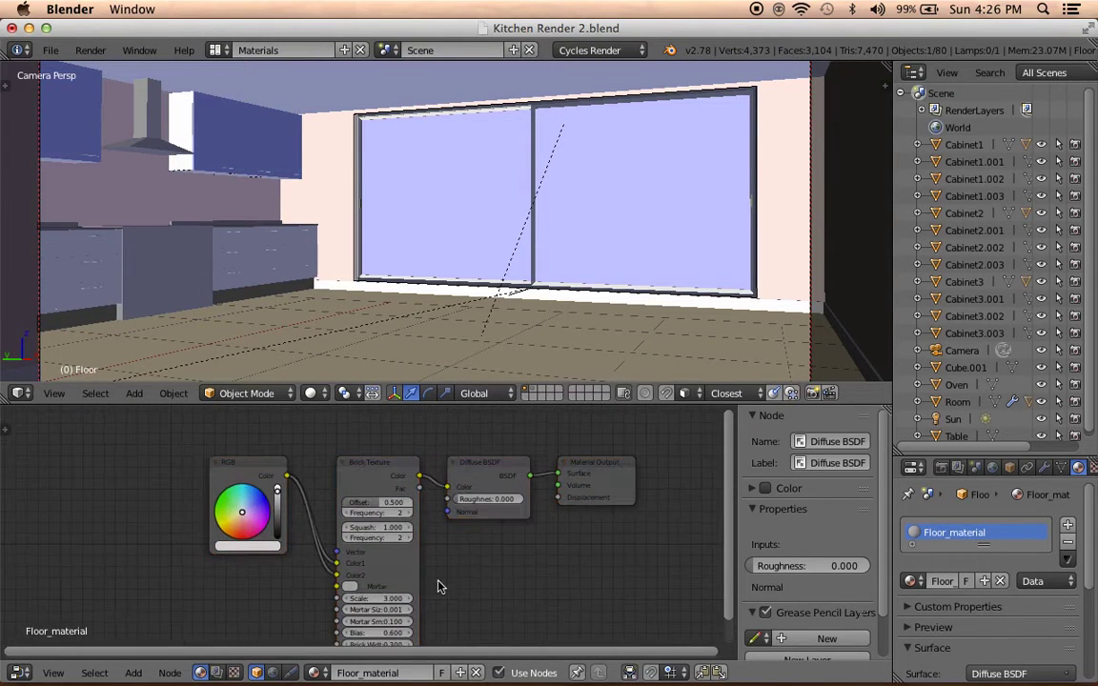
middle_click_drag(490, 588, 475, 566)
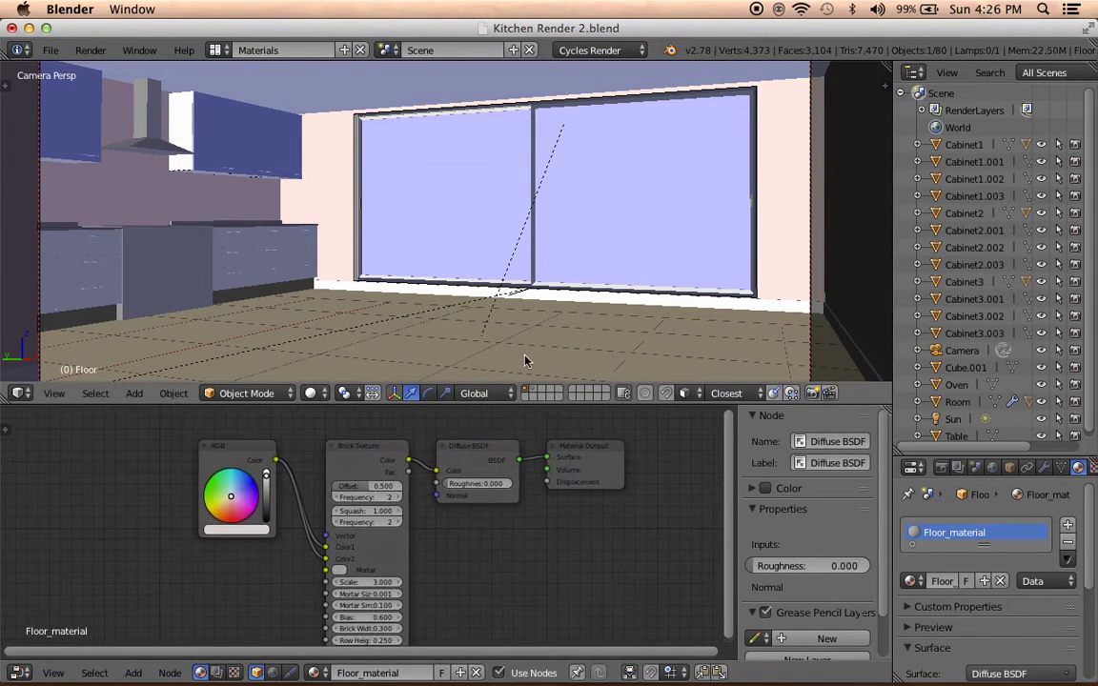
scroll(1029, 598, "down", 1)
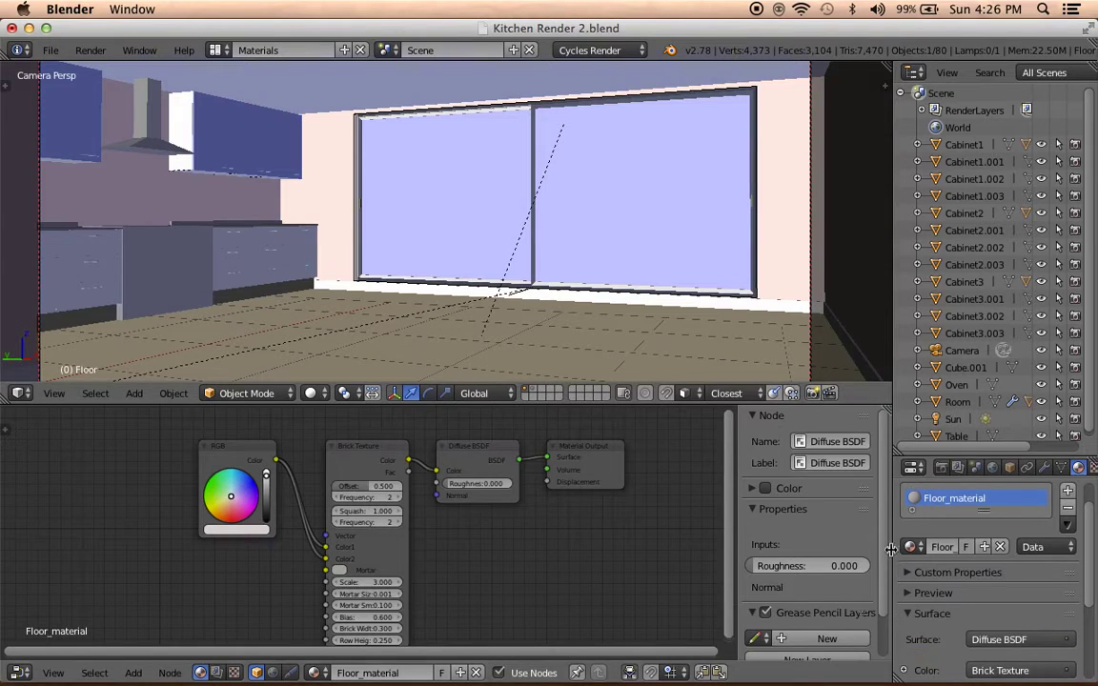
left_click_drag(896, 557, 819, 553)
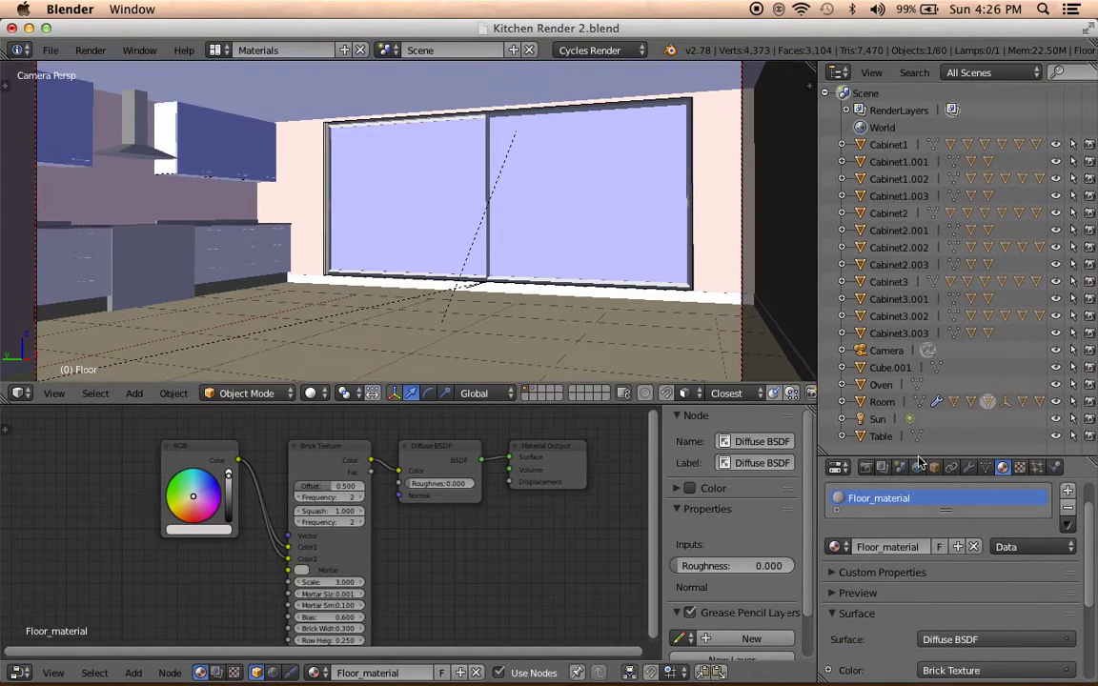
mouse_move(901, 368)
left_mouse_down()
mouse_move(922, 467)
mouse_move(843, 497)
left_mouse_up()
left_click_drag(843, 496, 939, 534)
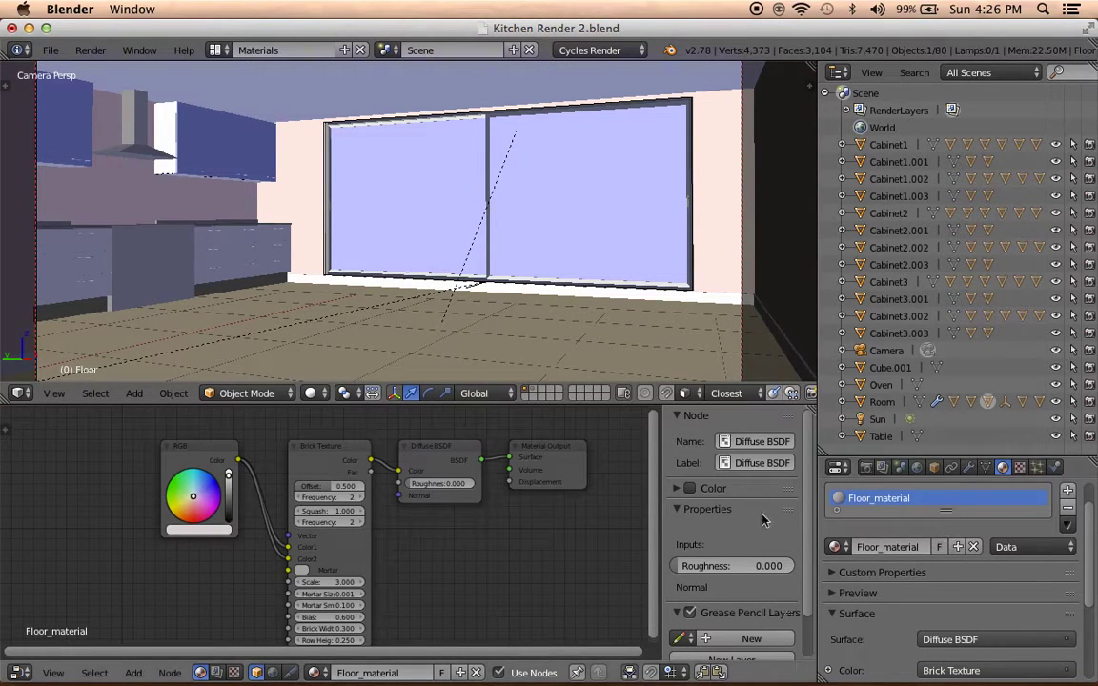
mouse_move(849, 478)
left_mouse_down()
mouse_move(869, 420)
mouse_move(876, 274)
left_mouse_up()
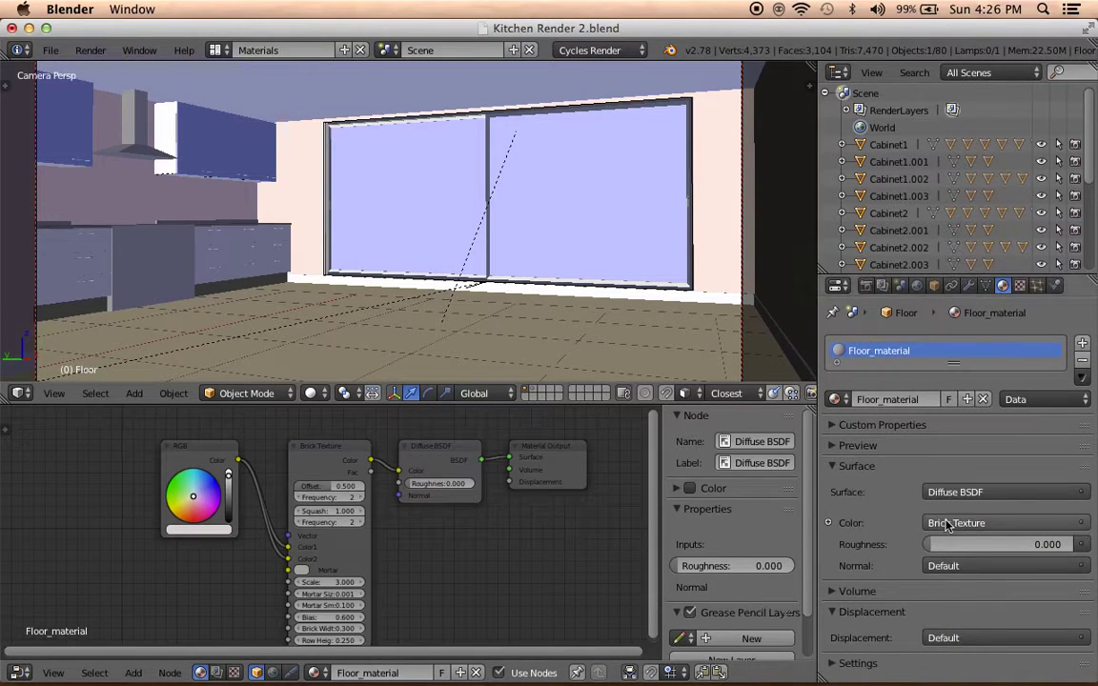
Box-select and delete the RGB and Brick Texture nodes.
key("b")
left_click_drag(132, 414, 344, 607)
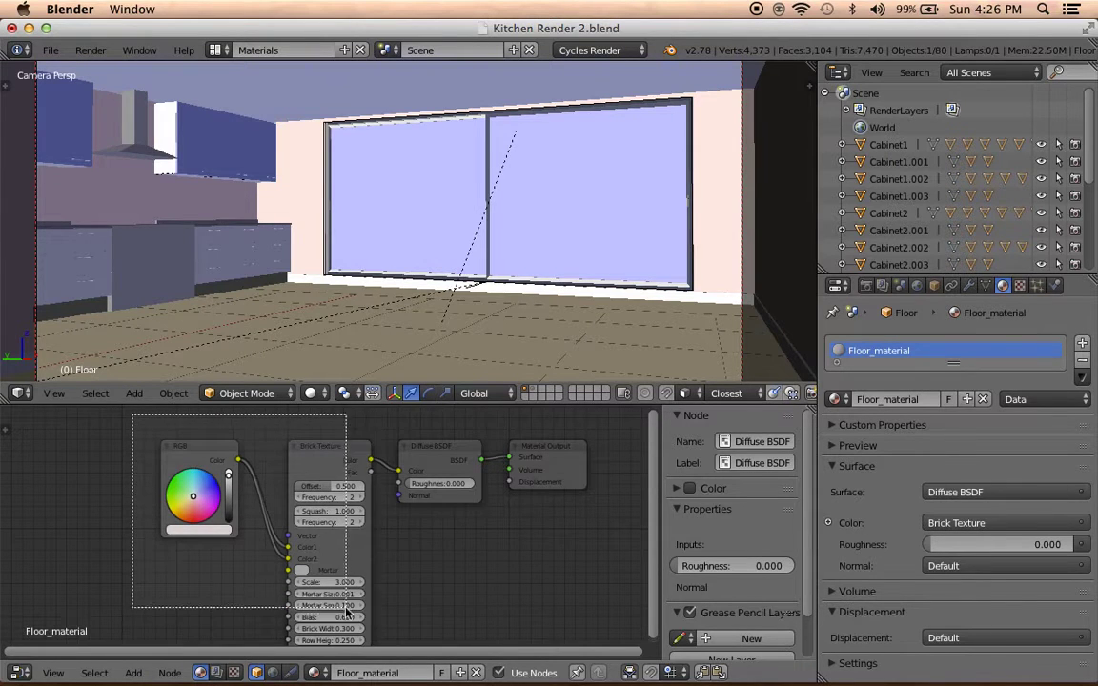
key("x")
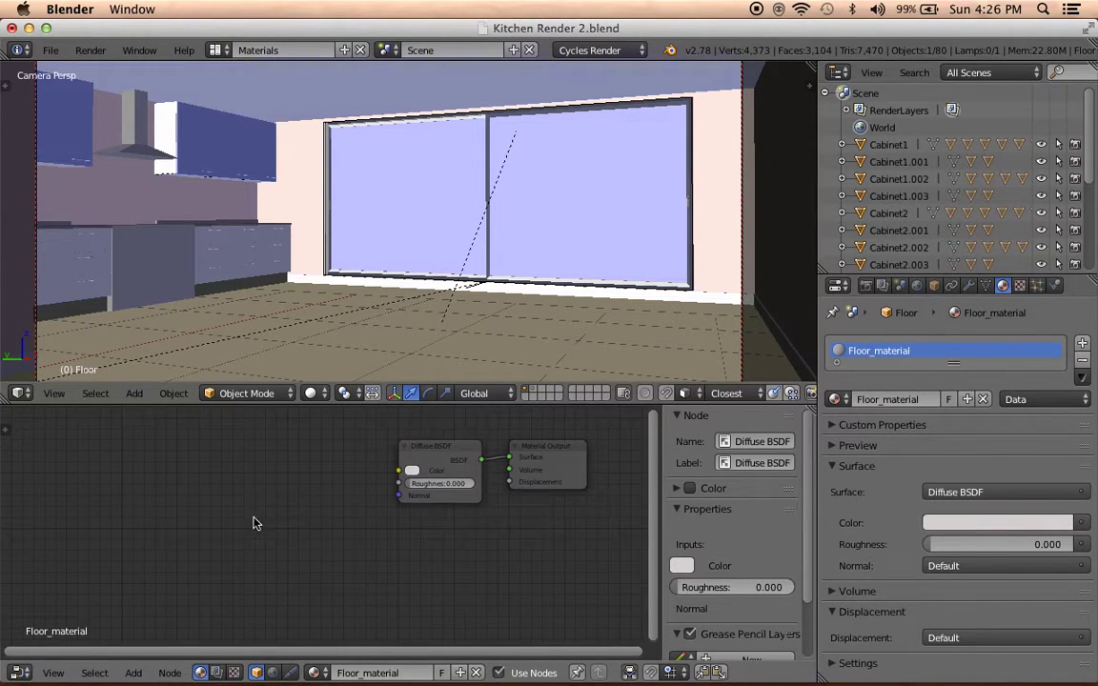
scroll(253, 524, "up", 2)
scroll(409, 450, "up", 2)
Set the Diffuse BSDF colour to a neutral grey with red and green at 0.8.
left_click(474, 470)
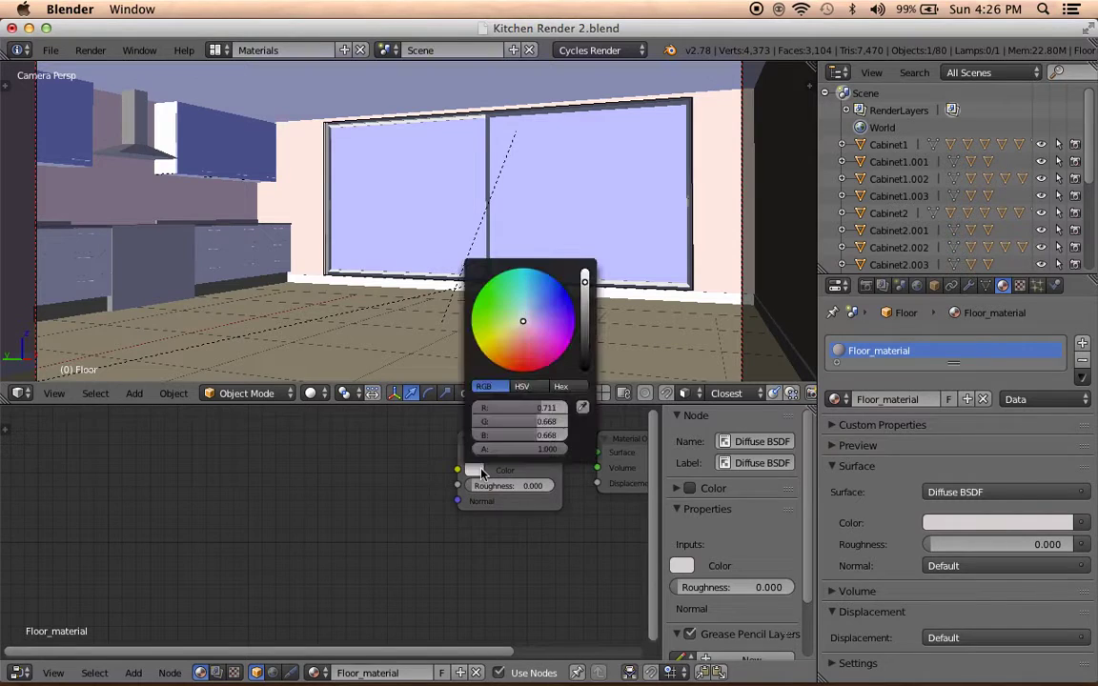
left_click(557, 422)
type("0.8")
key("Return")
left_click(557, 410)
type("0.8")
key("Return")
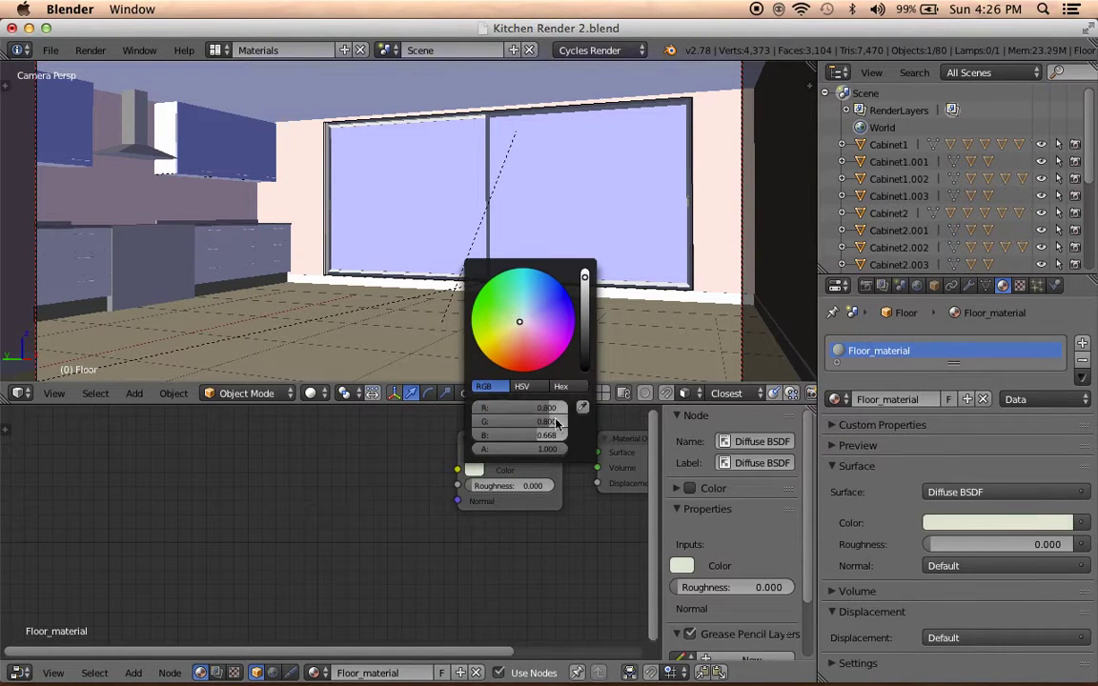
left_click(548, 436)
key("Return")
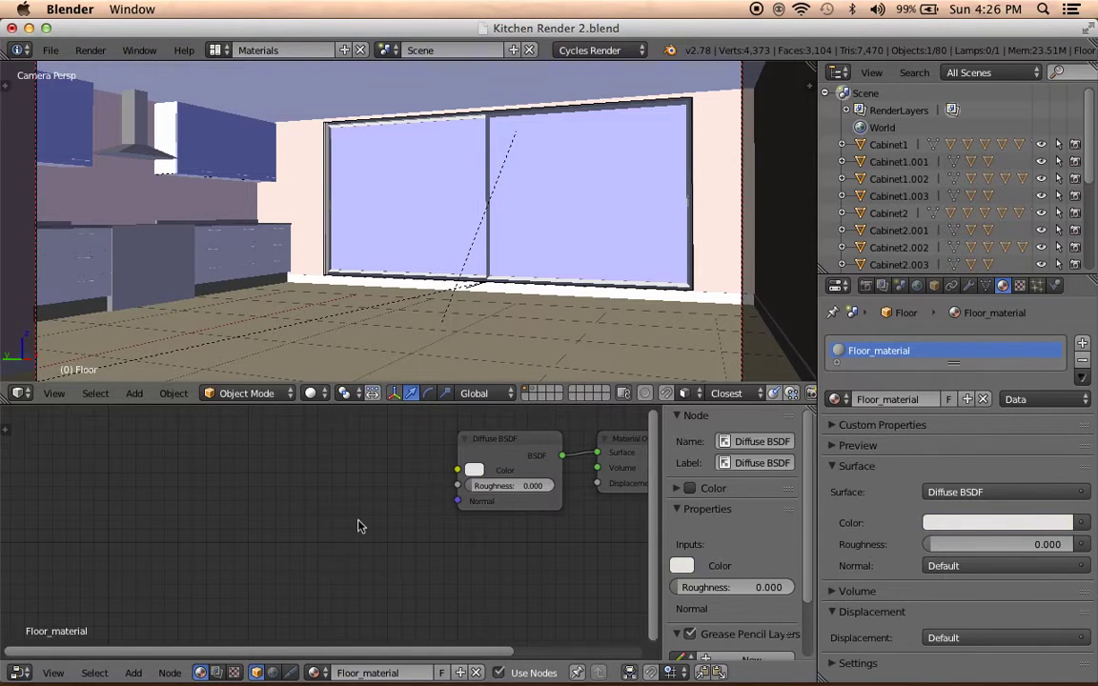
Add an Image Texture node and link its Color output to the Diffuse BSDF Color.
key("shift+a")
left_click(366, 491)
type("image")
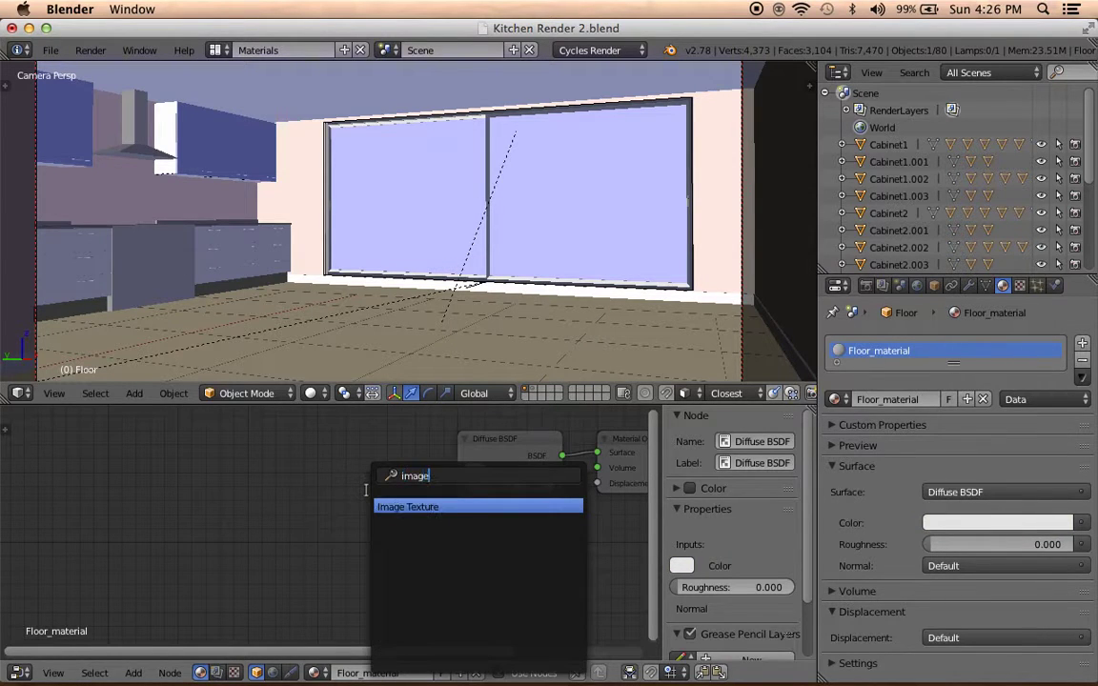
key("Return")
left_click(300, 448)
left_click_drag(394, 463, 457, 469)
middle_click_drag(297, 502, 429, 515)
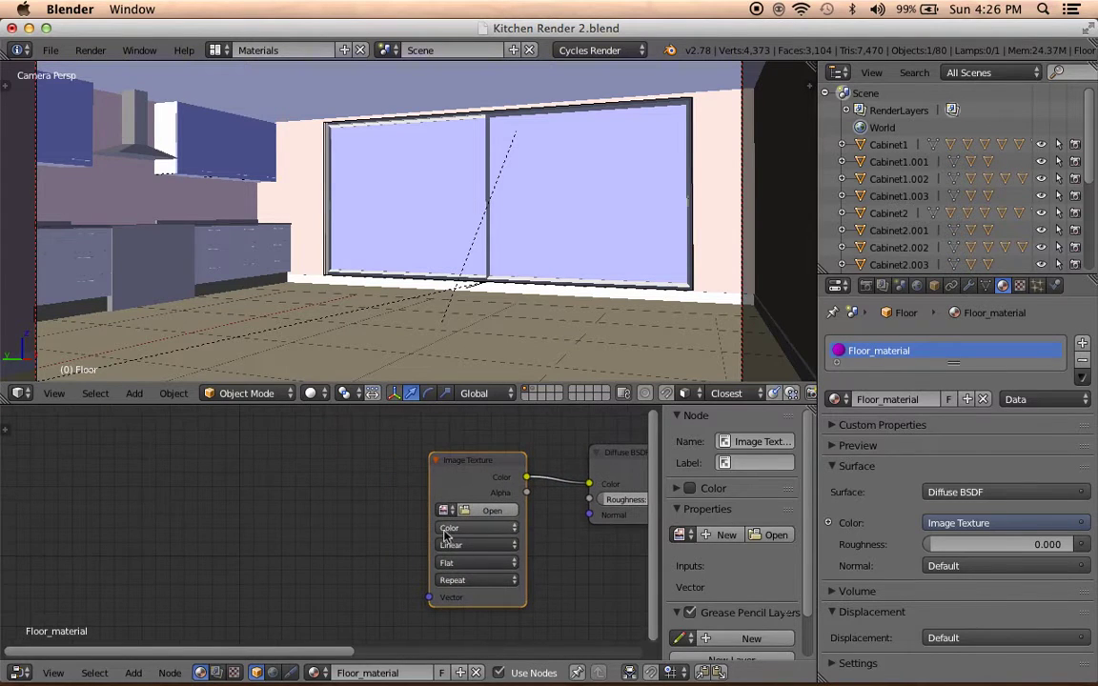
Add a Texture Coordinate node, link Generated to Vector, and browse images in Documents.
key("shift+a")
left_click(420, 493)
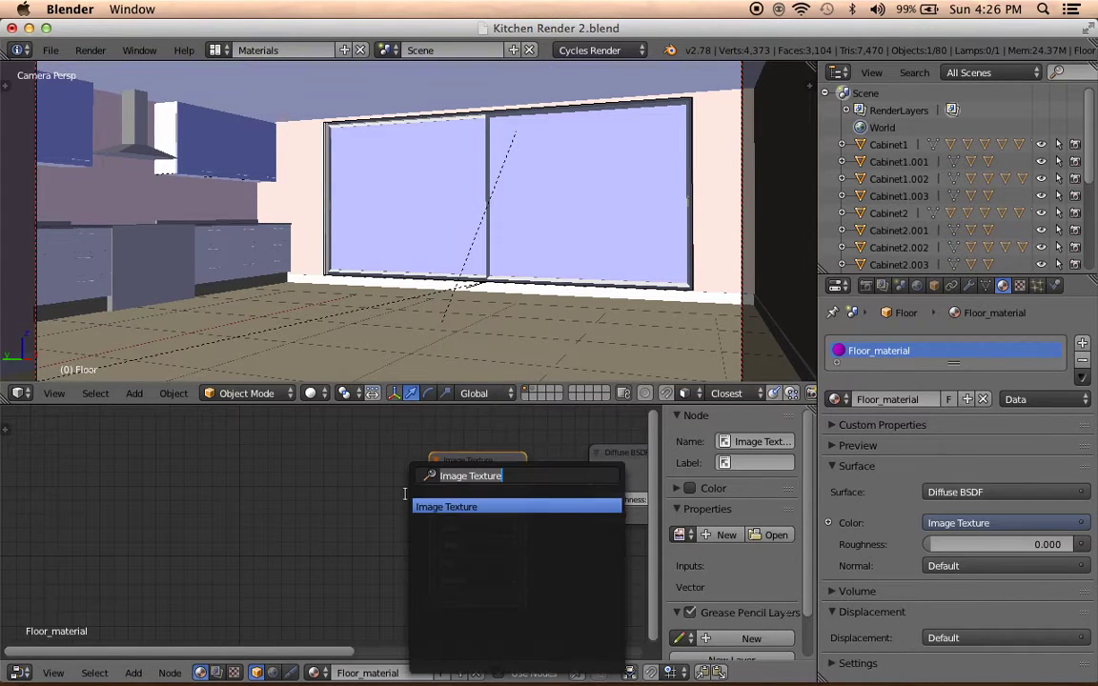
type("te")
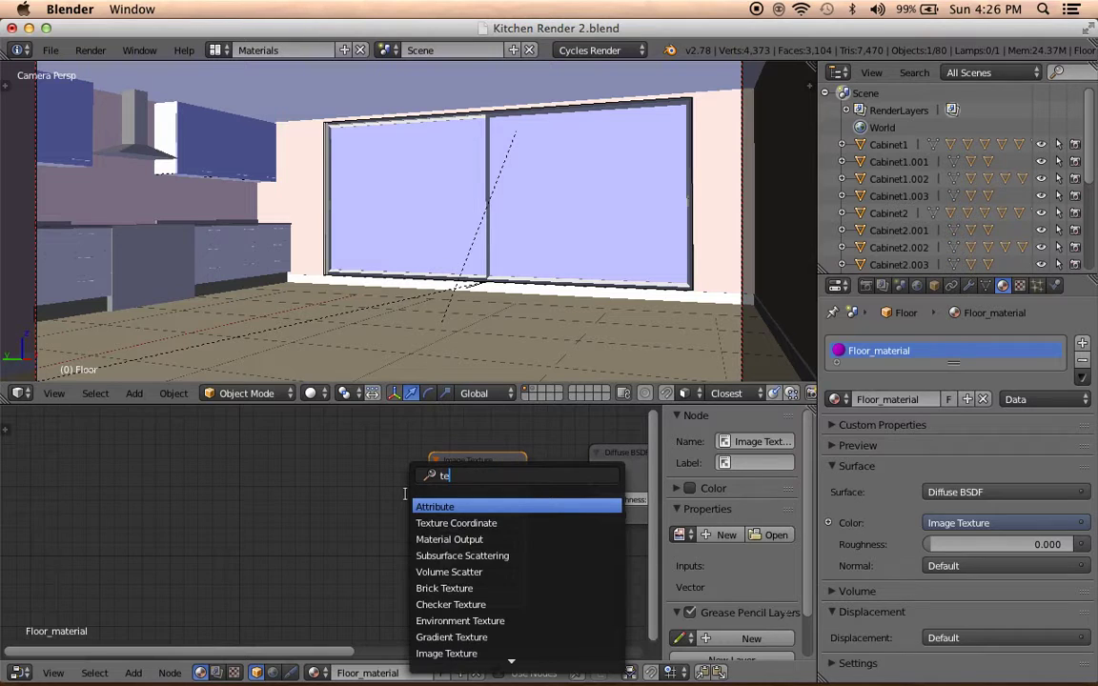
left_click(456, 523)
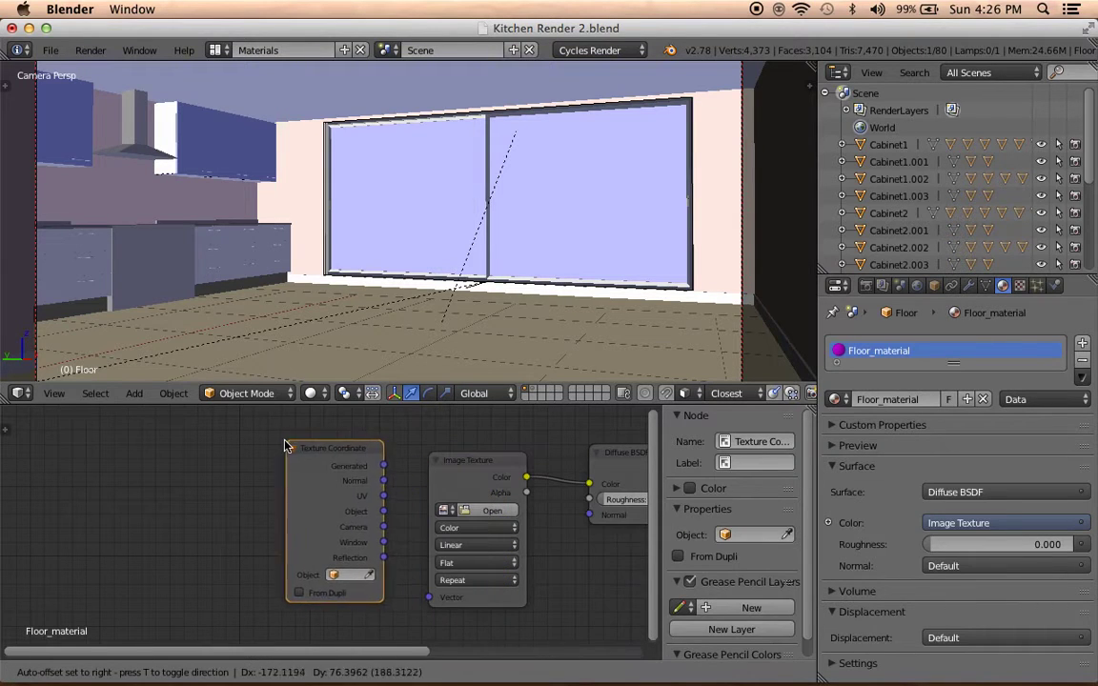
left_click(286, 446)
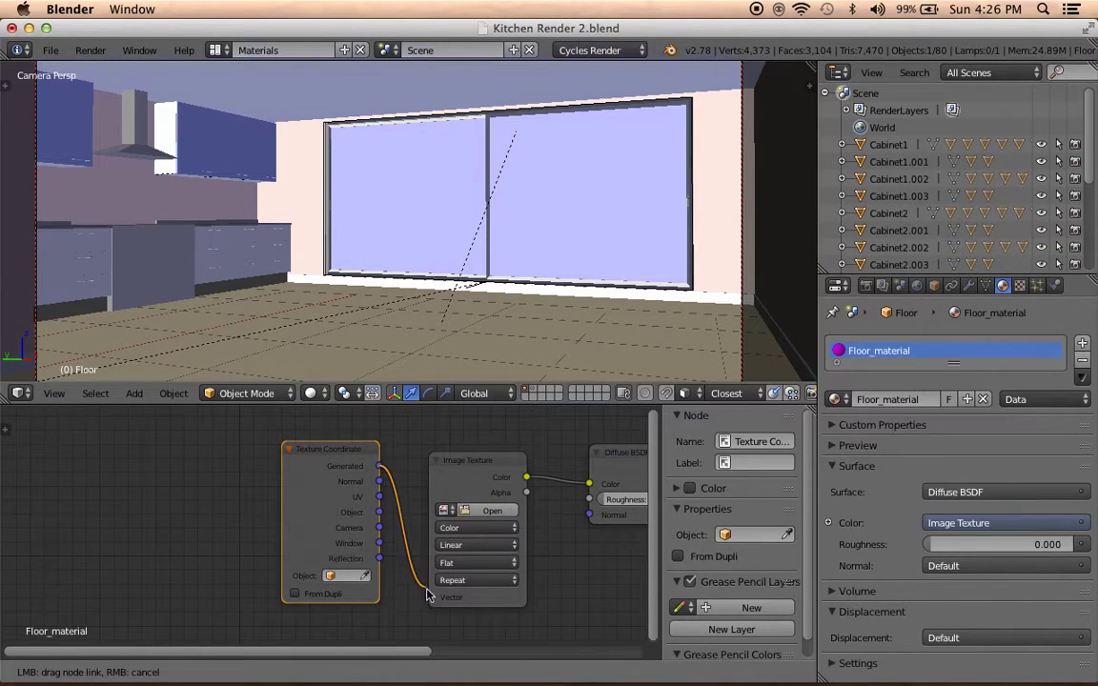
left_click_drag(380, 466, 429, 597)
left_click(473, 512)
left_click(55, 250)
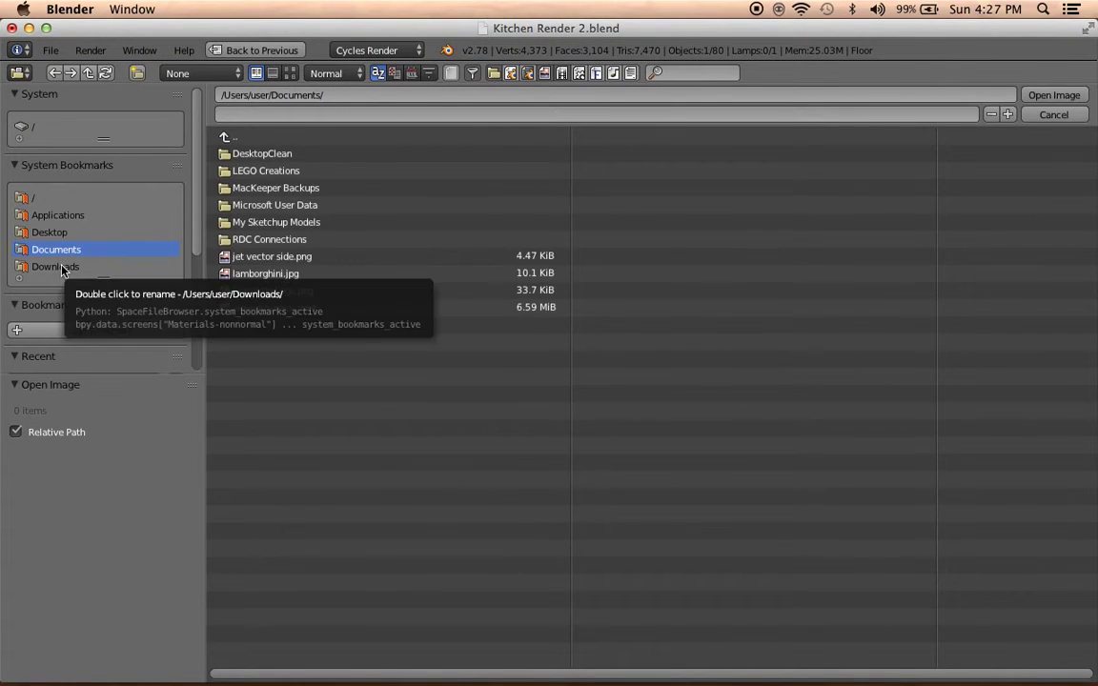
Open Wood Flooring.jpg from the Downloads folder as the texture's image.
left_click(50, 264)
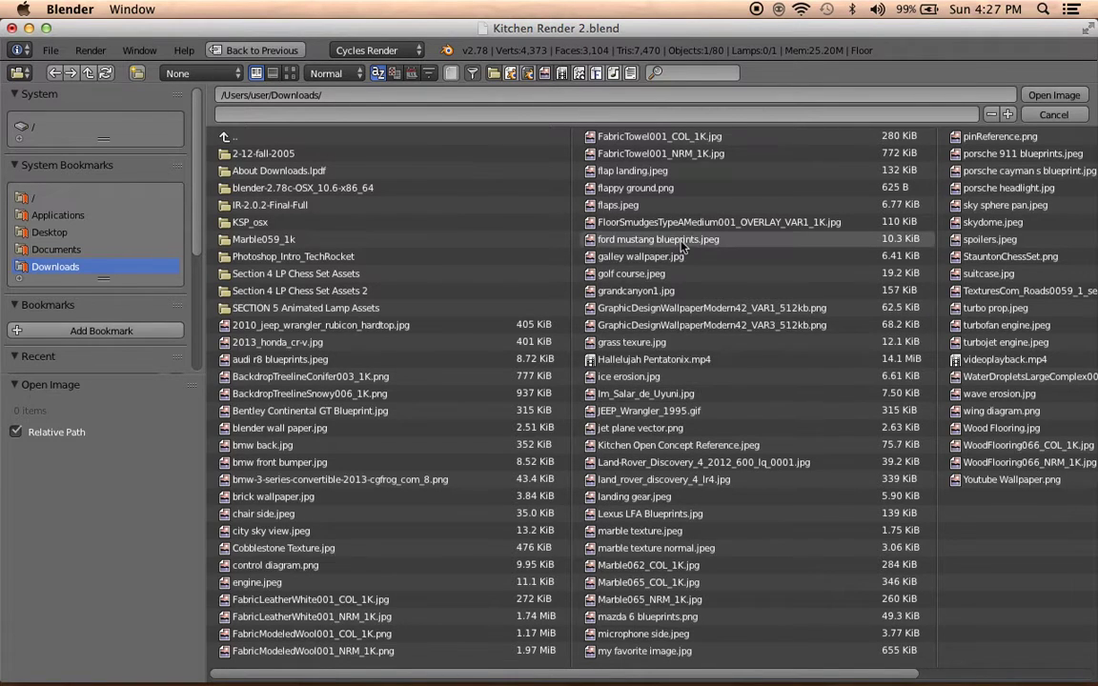
scroll(680, 234, "right", 3)
scroll(686, 235, "right", 2)
scroll(715, 238, "right", 1)
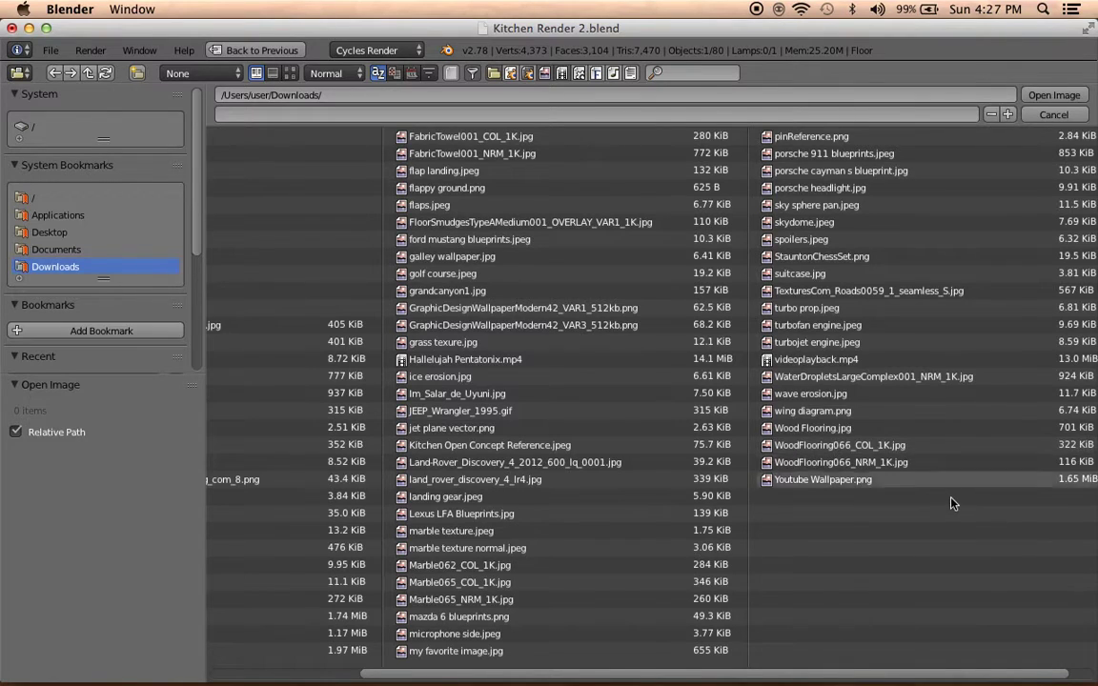
scroll(856, 450, "right", 1)
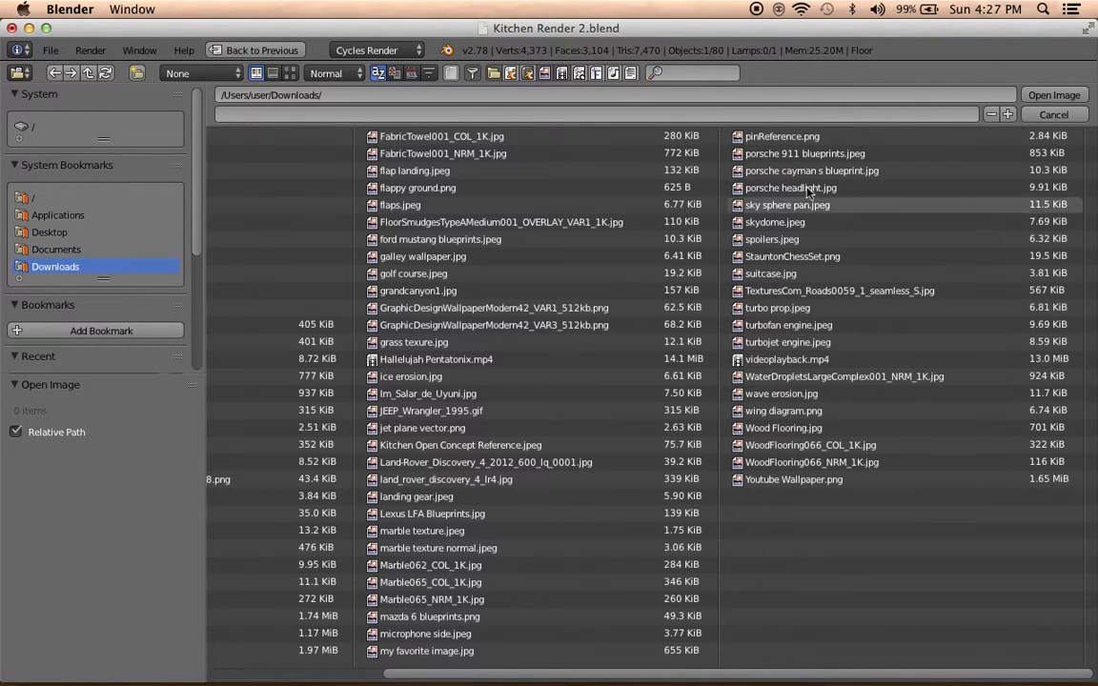
scroll(434, 172, "left", 1)
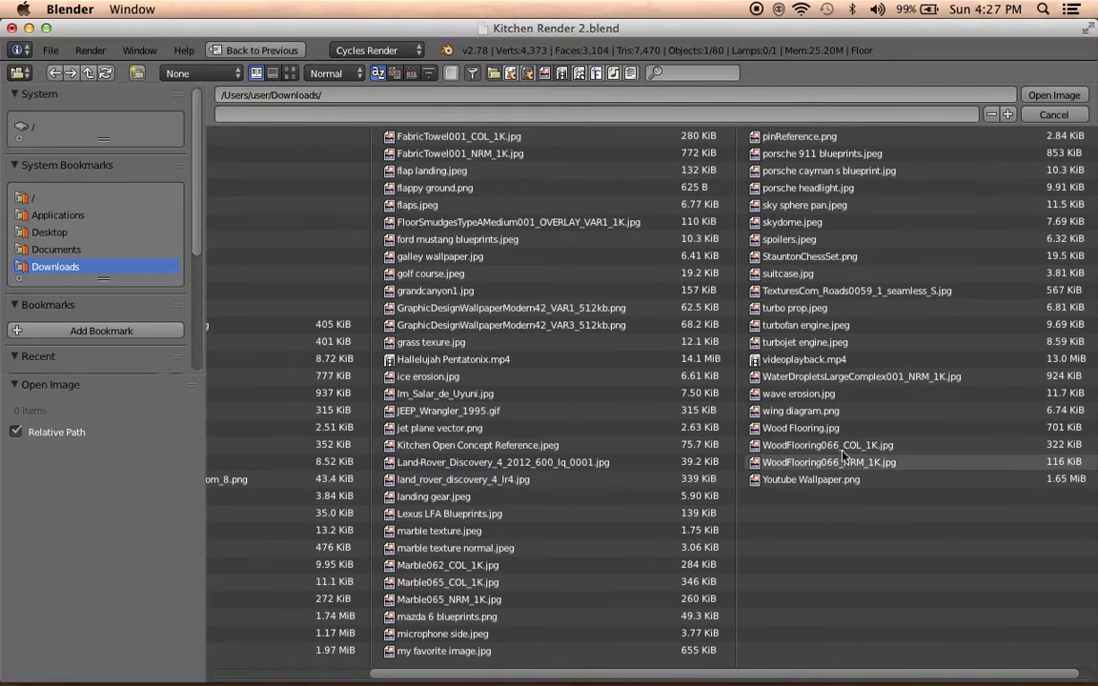
left_click(820, 429)
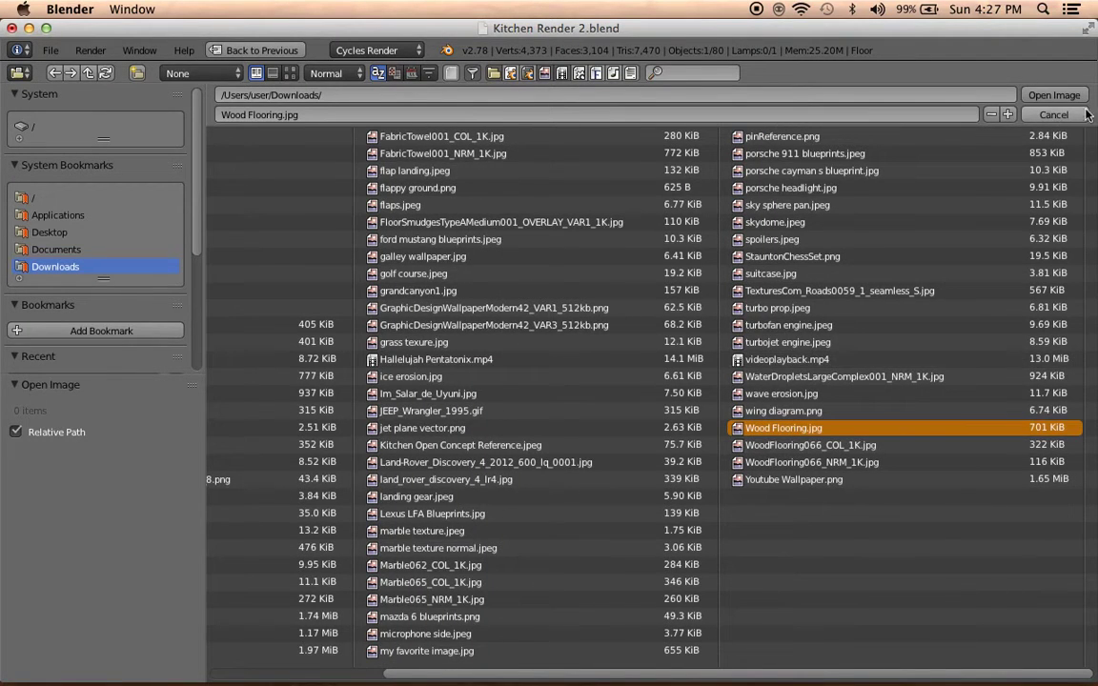
left_click(1053, 95)
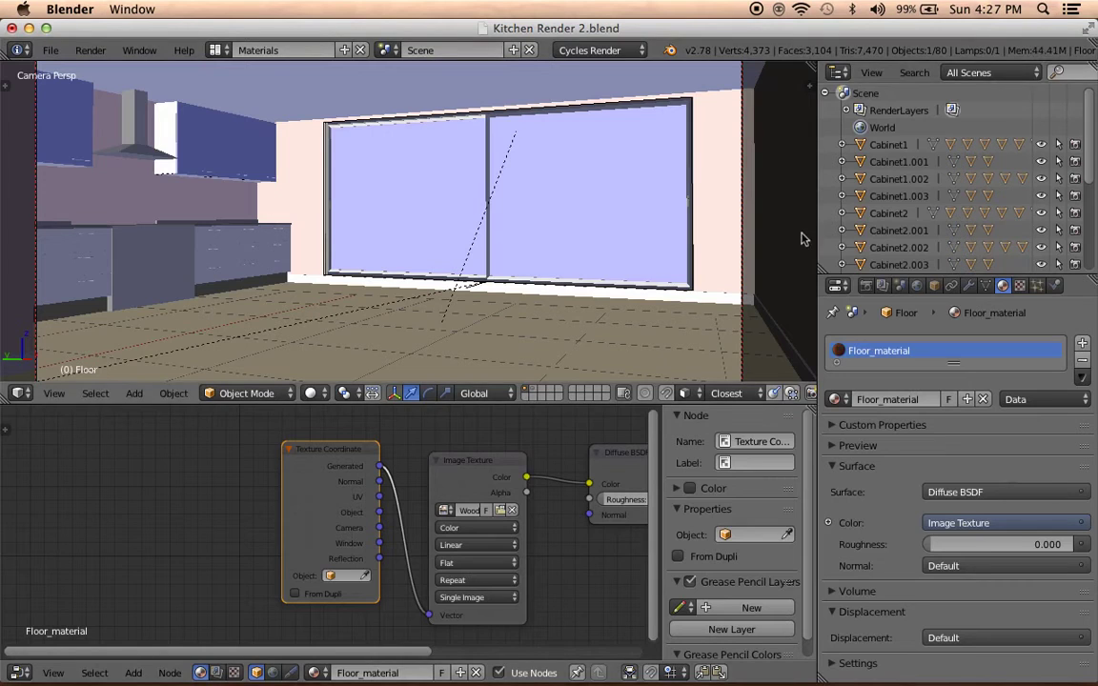
Switch the viewport to Rendered and limit the render border to a patch of floor.
left_click(880, 444)
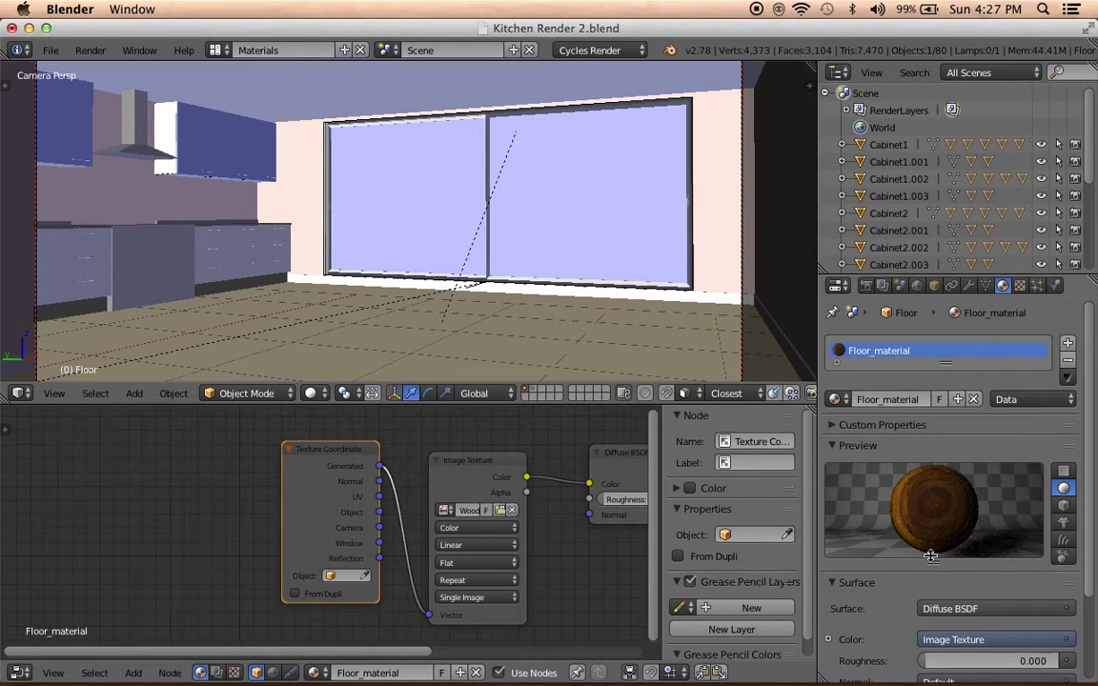
left_click(309, 393)
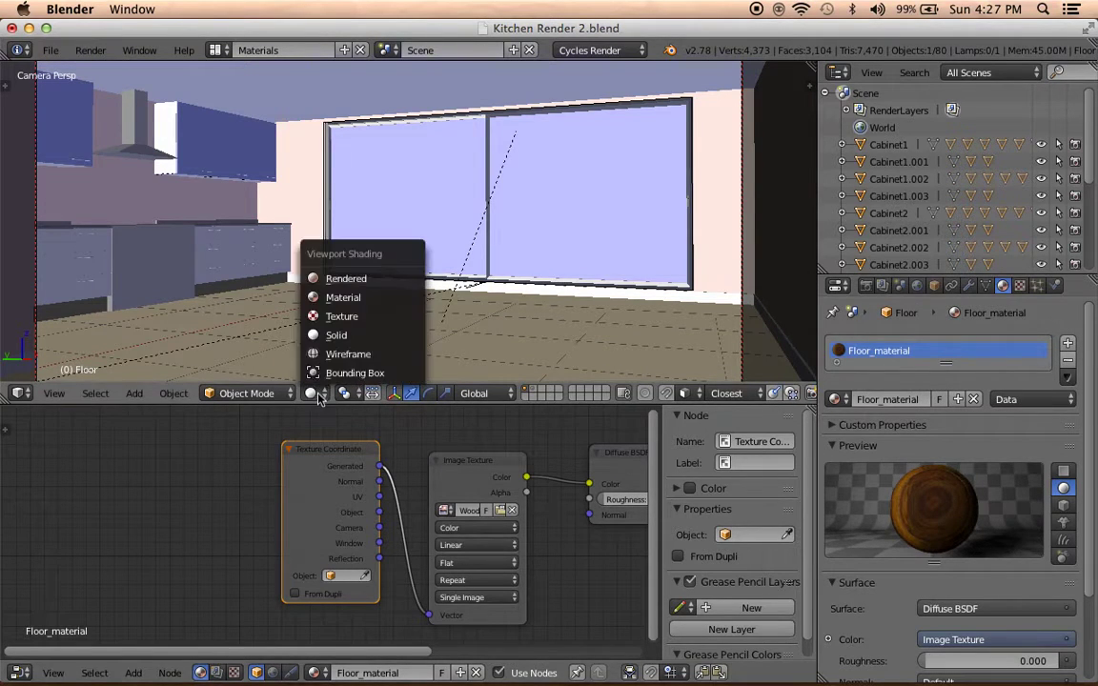
left_click(303, 276)
middle_click_drag(416, 297, 420, 277)
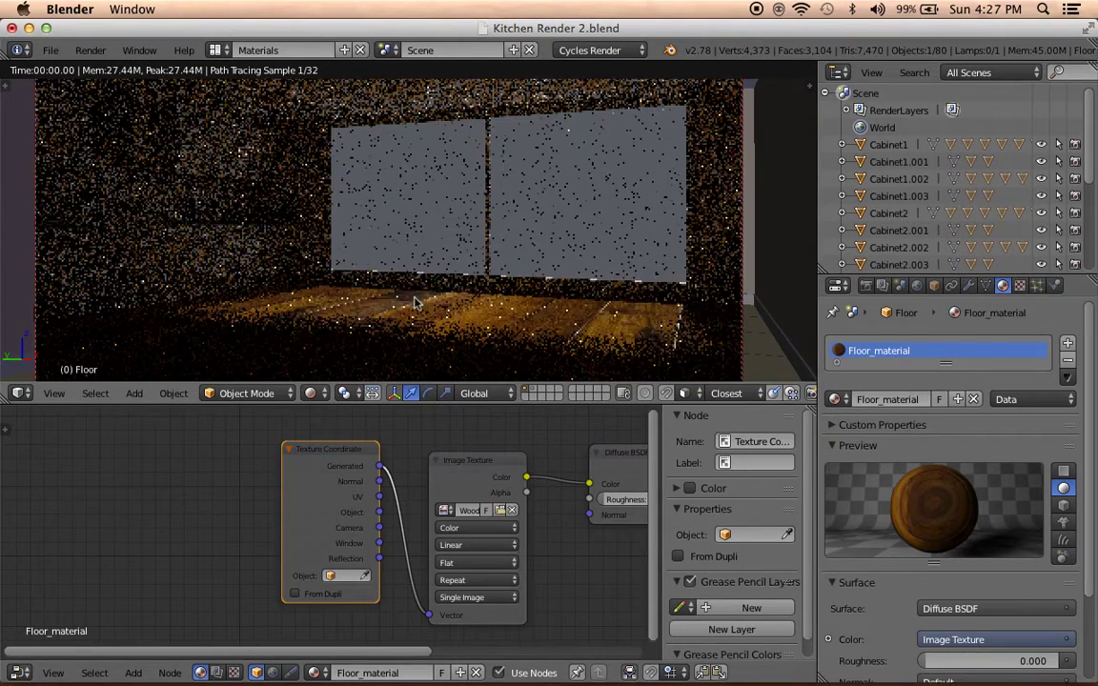
key("ctrl+b")
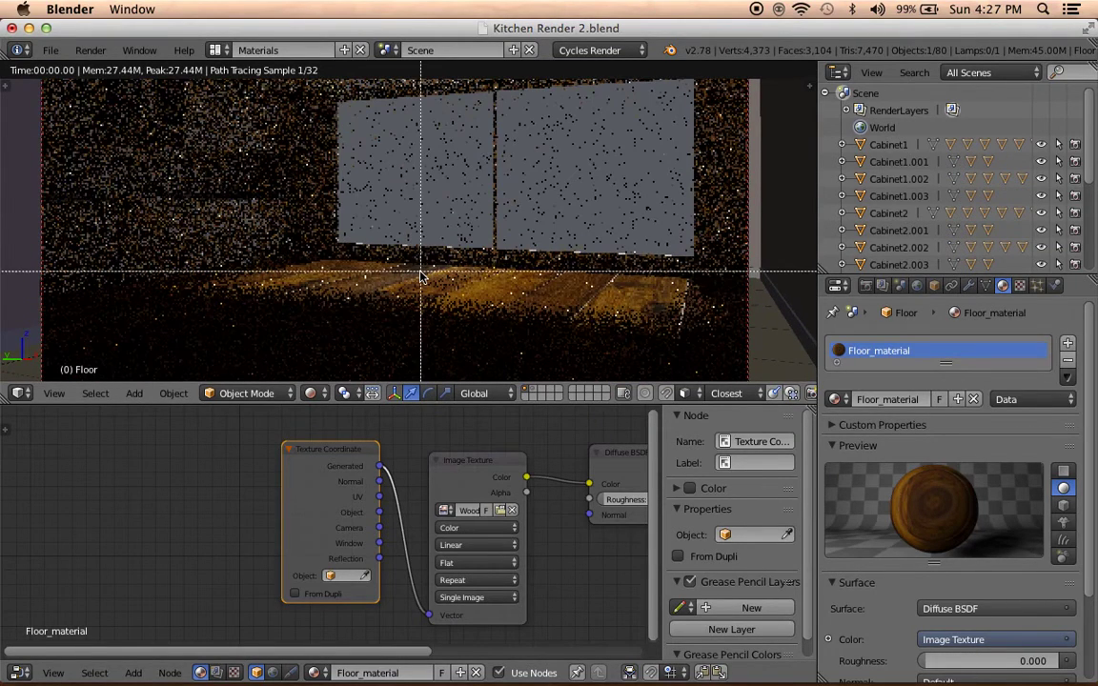
left_click_drag(484, 277, 318, 379)
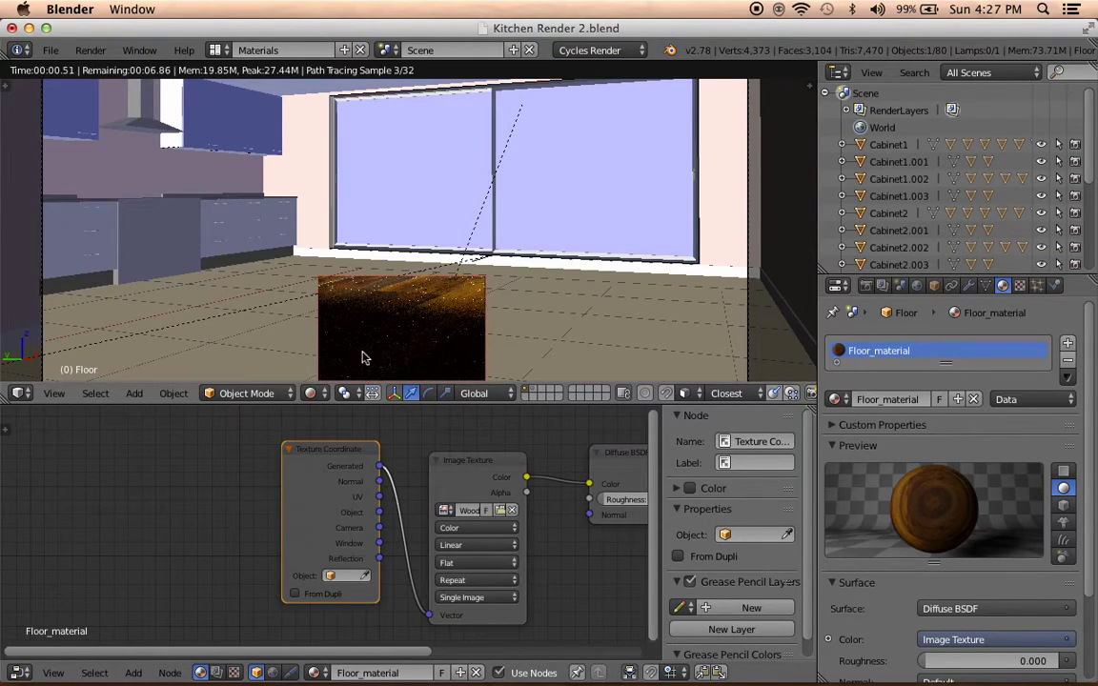
key("ctrl+b")
left_click_drag(551, 241, 357, 345)
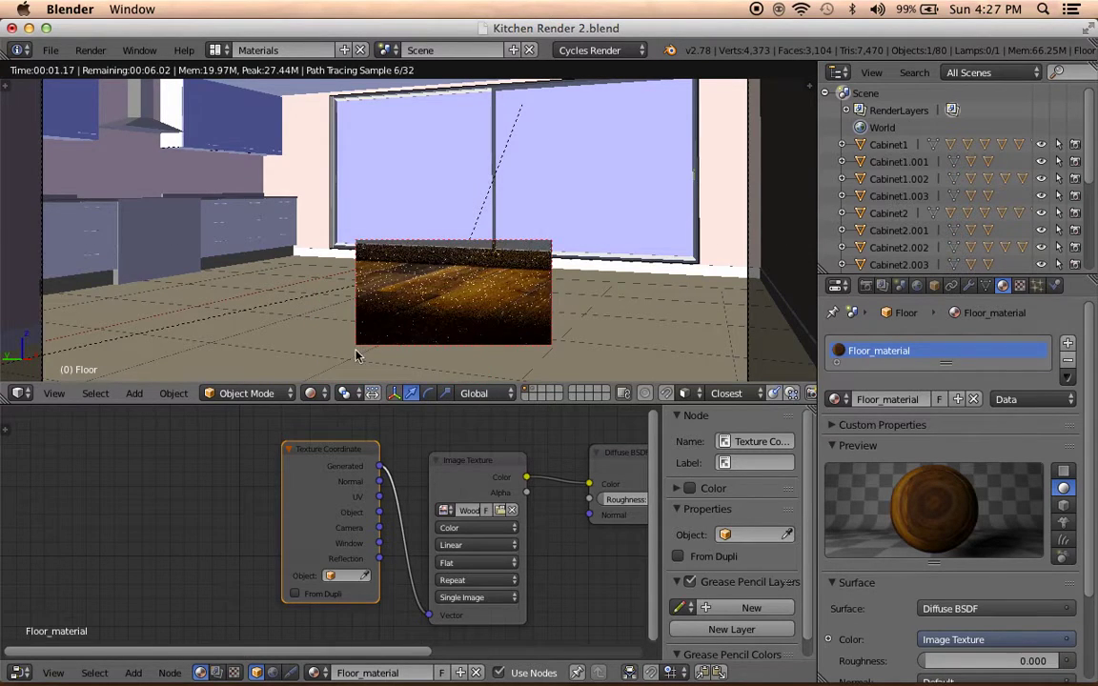
View through the camera, return to Solid, and detach Generated from the Vector input.
key("KP_0")
middle_click_drag(398, 294, 401, 307, "shift")
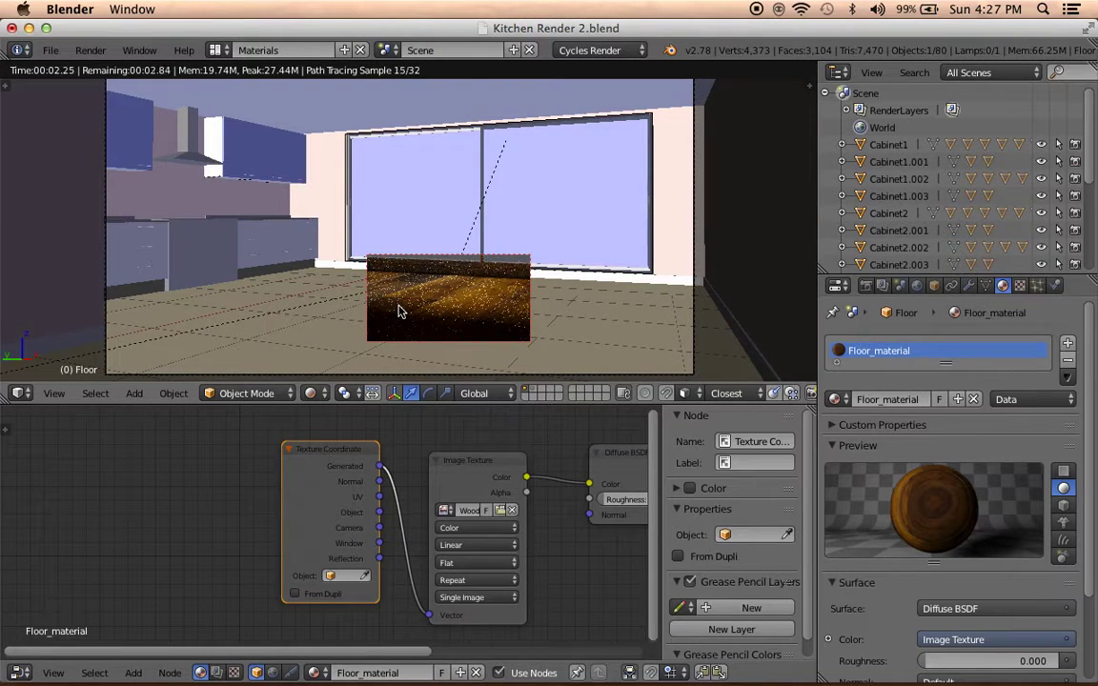
left_click(309, 393)
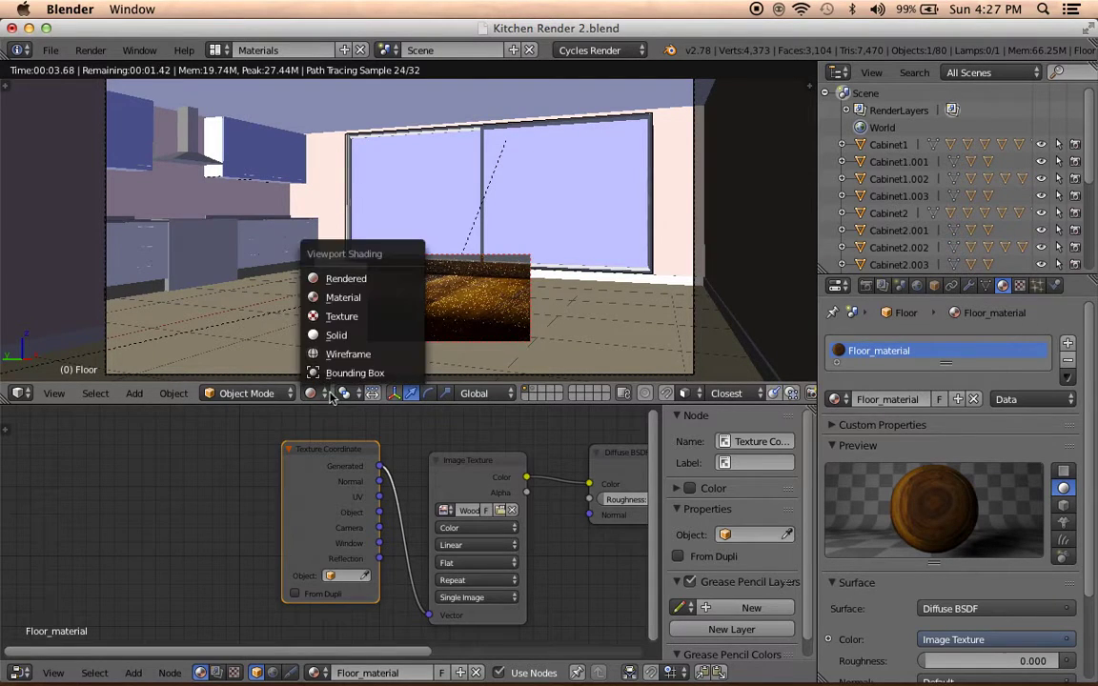
left_click(343, 329)
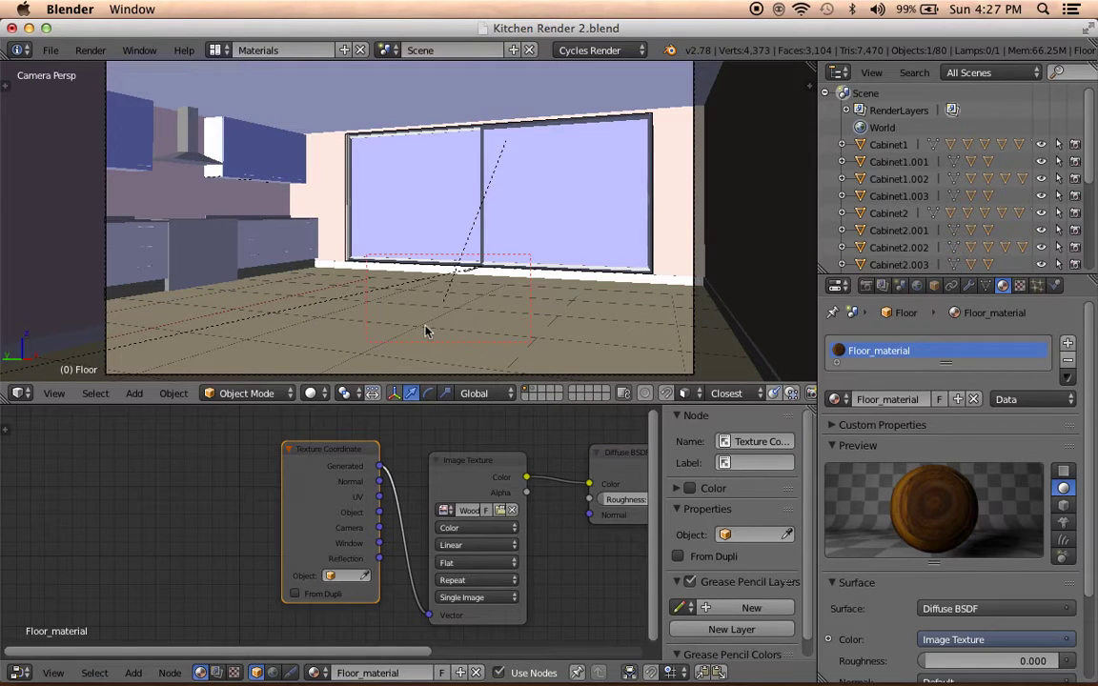
middle_click_drag(426, 331, 467, 345)
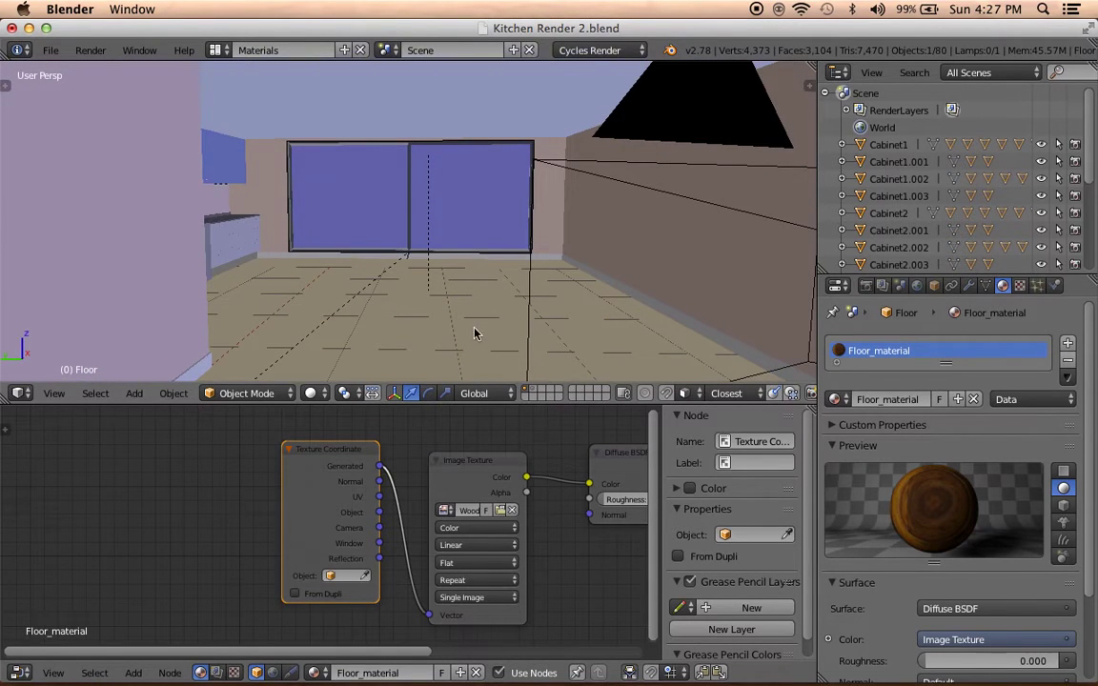
mouse_move(380, 469)
left_mouse_down()
mouse_move(417, 607)
mouse_move(429, 614)
left_mouse_up()
left_click(311, 393)
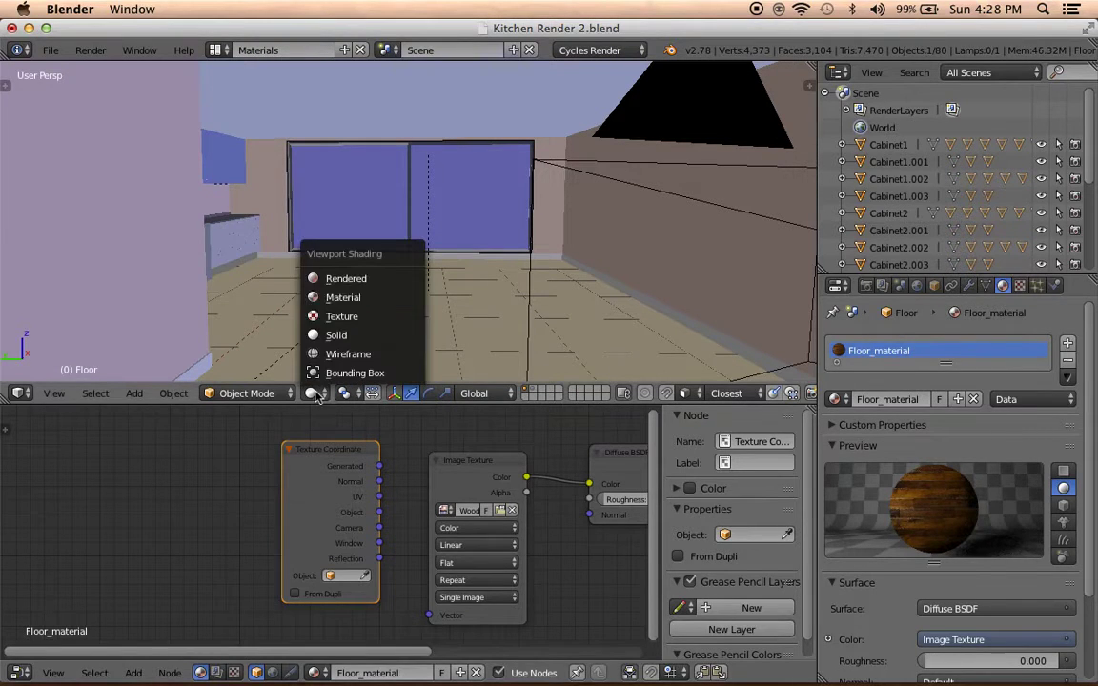
Unwrap the entire floor mesh's UVs in Edit Mode.
left_click(329, 278)
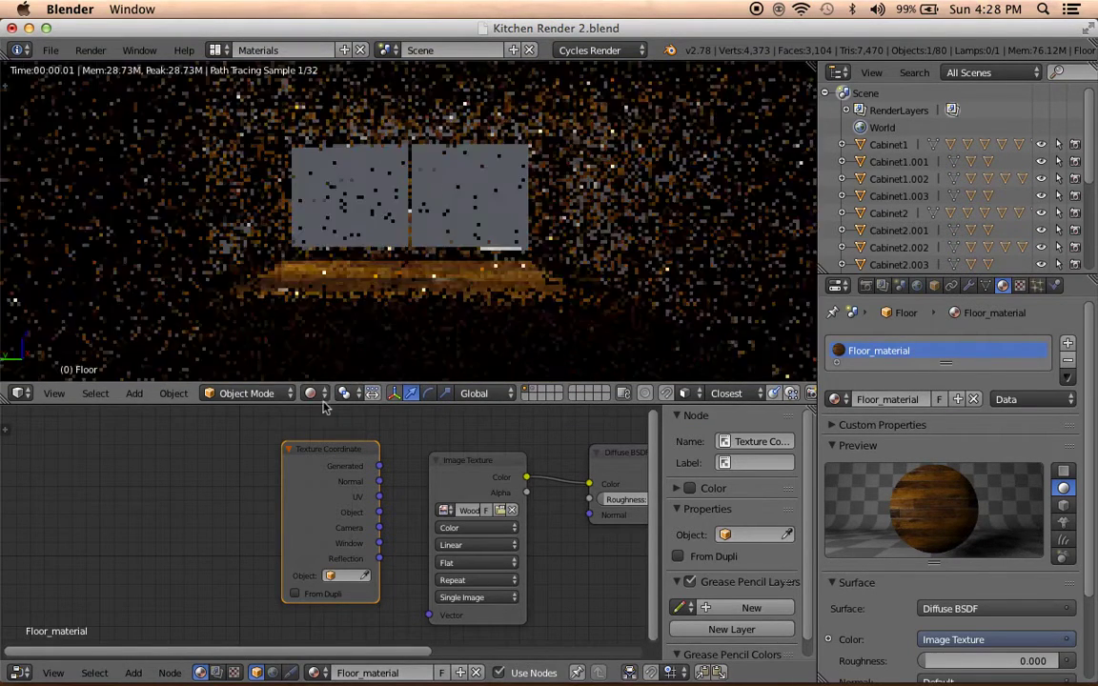
left_click(312, 393)
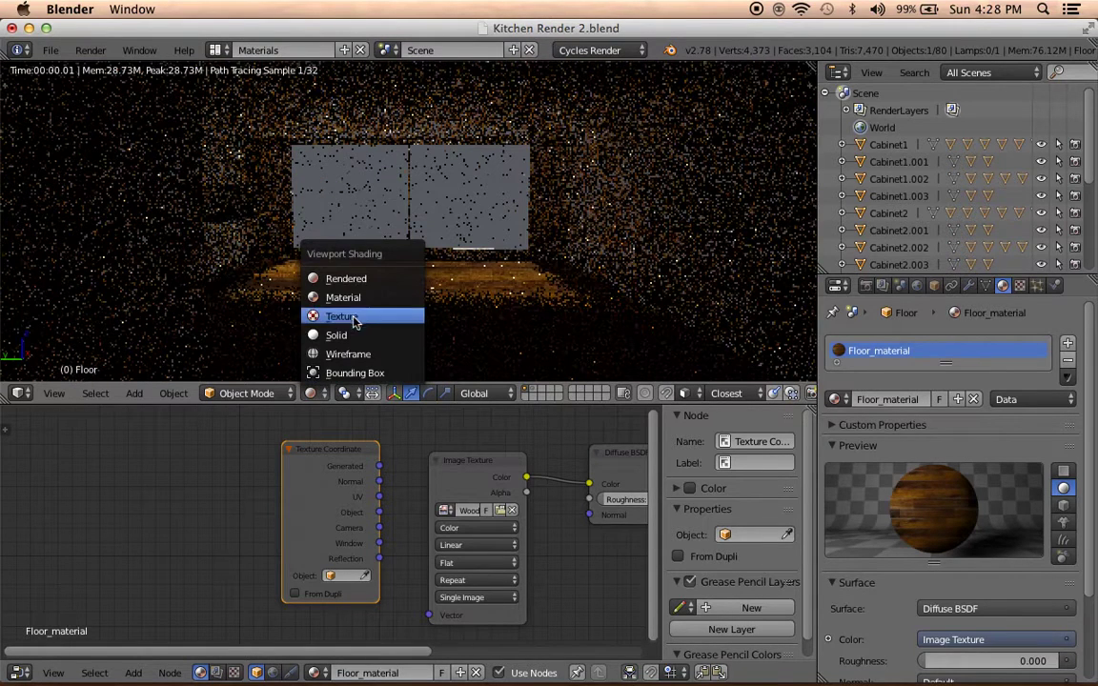
left_click(381, 333)
key("Tab")
key("a")
key("a")
key("u")
left_click(461, 296)
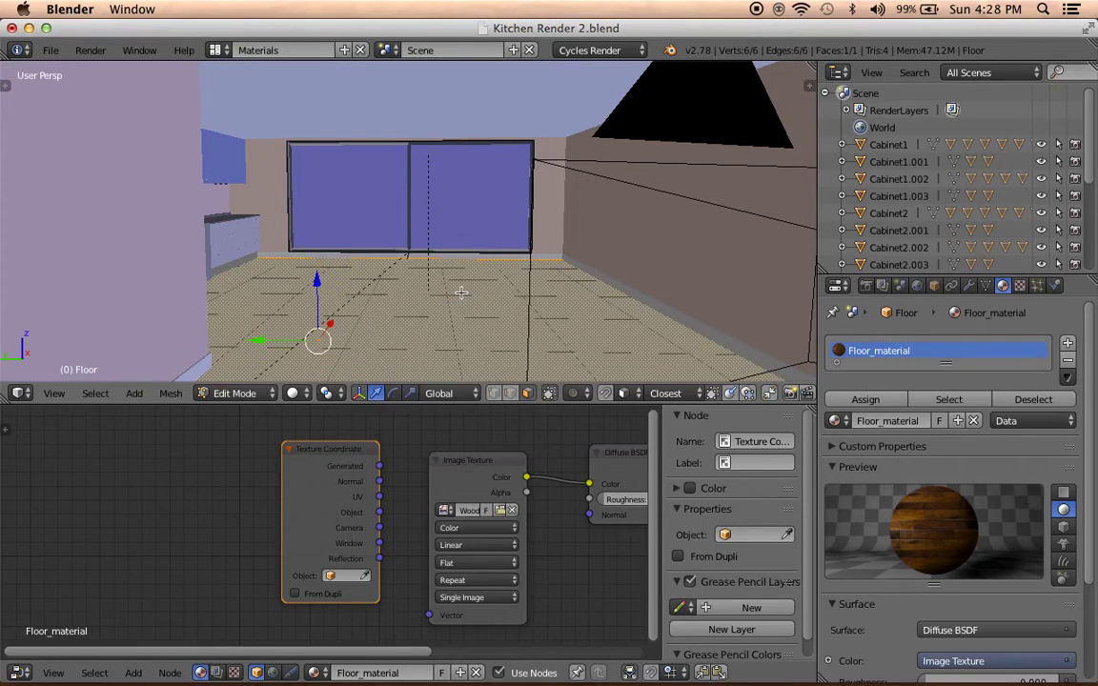
key("Tab")
Connect Texture Coordinate UV to the Image Texture Vector and check the rendered preview.
left_click(311, 393)
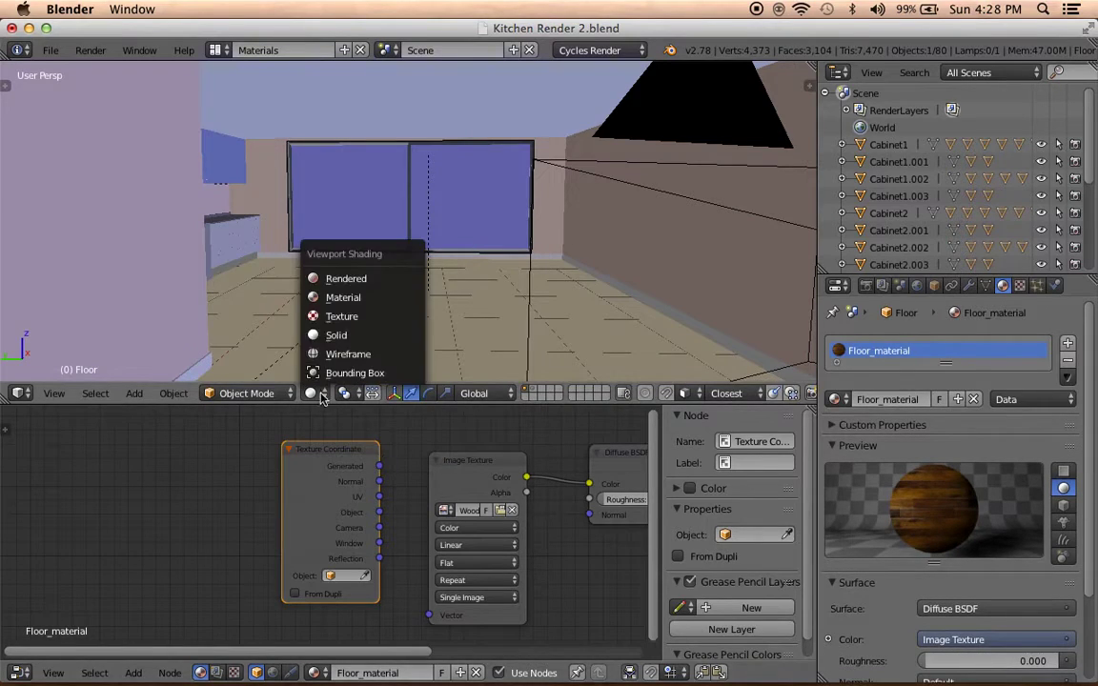
left_click(372, 281)
scroll(419, 374, "up", 2)
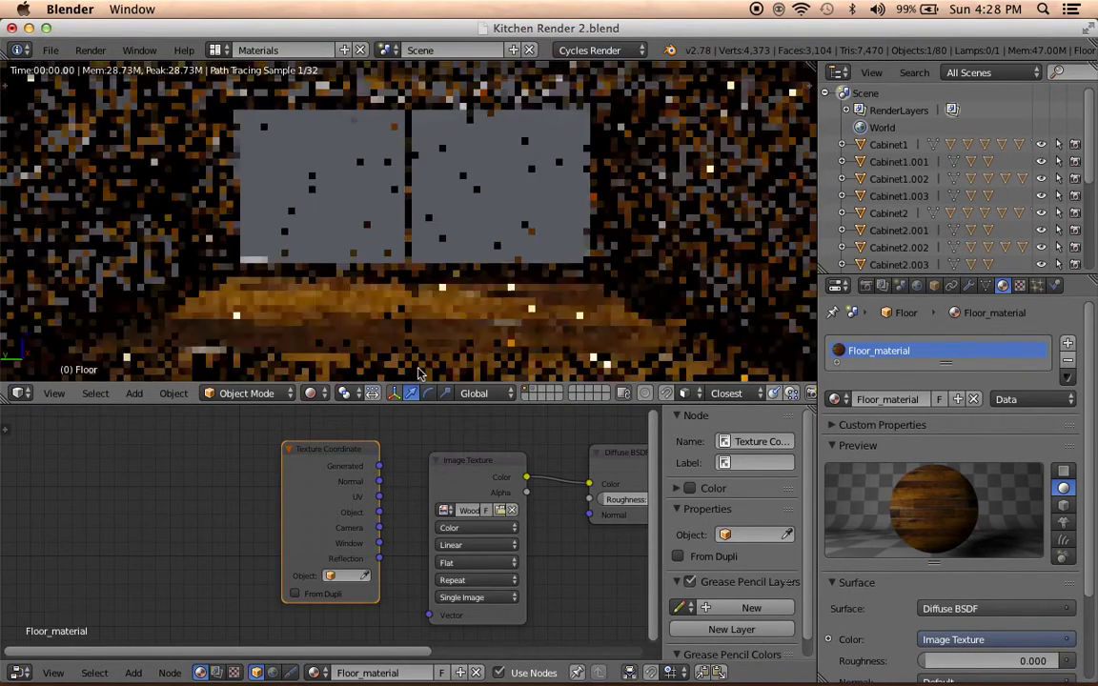
scroll(382, 292, "up", 1)
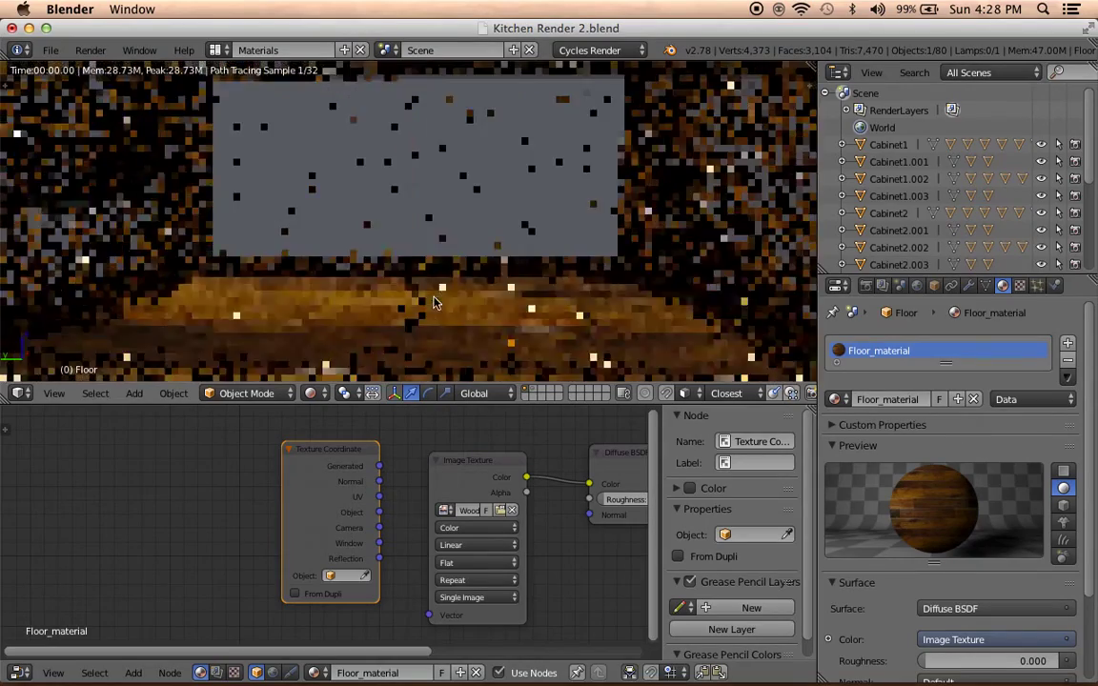
mouse_move(379, 497)
left_mouse_down()
mouse_move(458, 631)
mouse_move(429, 614)
left_mouse_up()
left_click(312, 392)
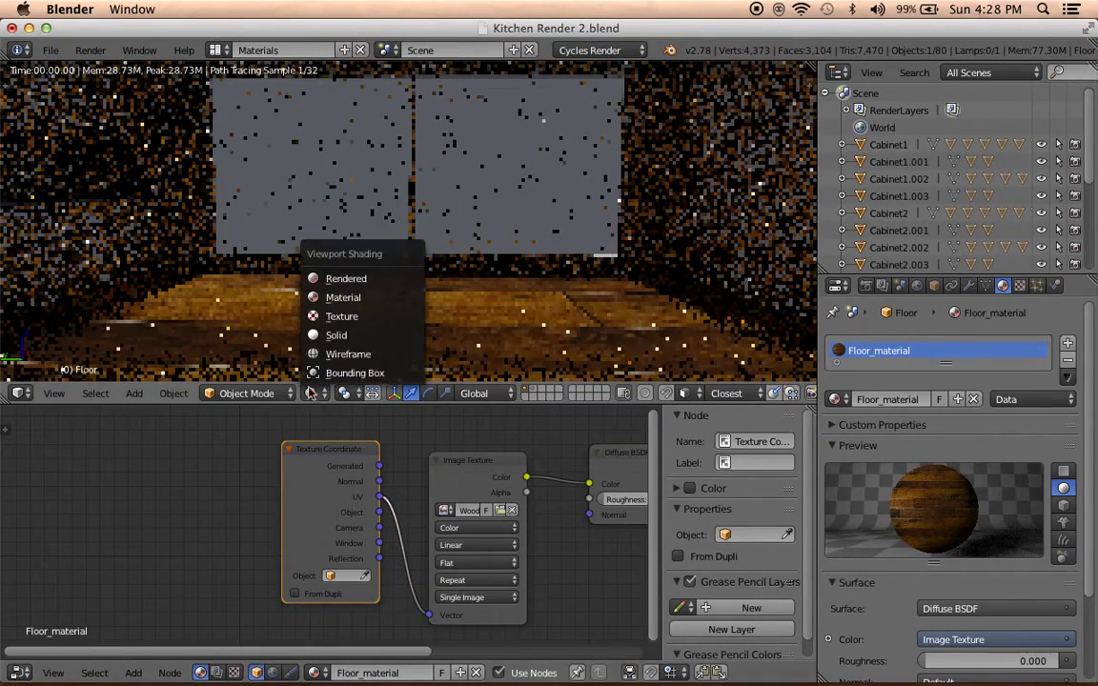
left_click(338, 335)
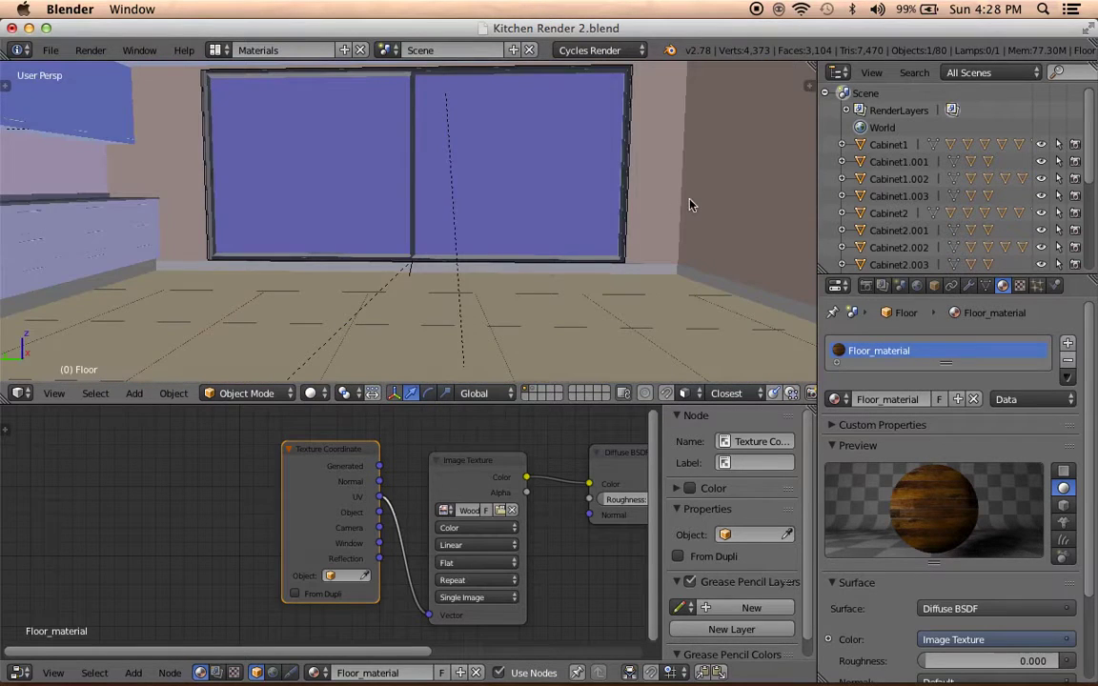
Duplicate the Materials screen layout and rename the copy to UV.
key("n")
key("n")
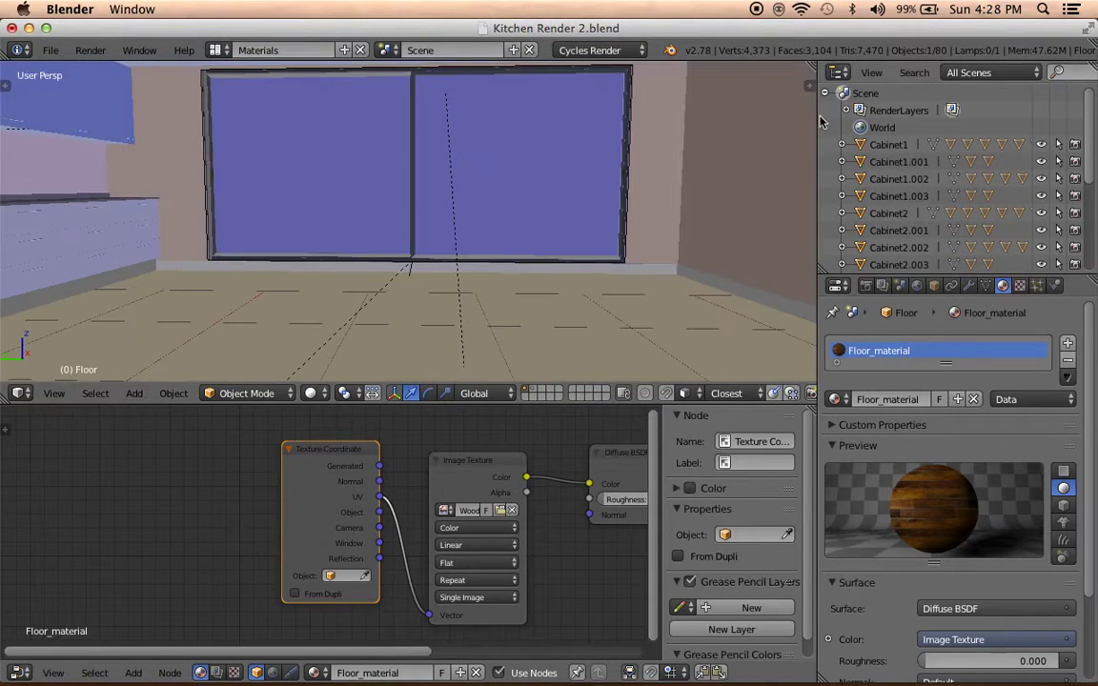
left_click(344, 49)
left_click(318, 50)
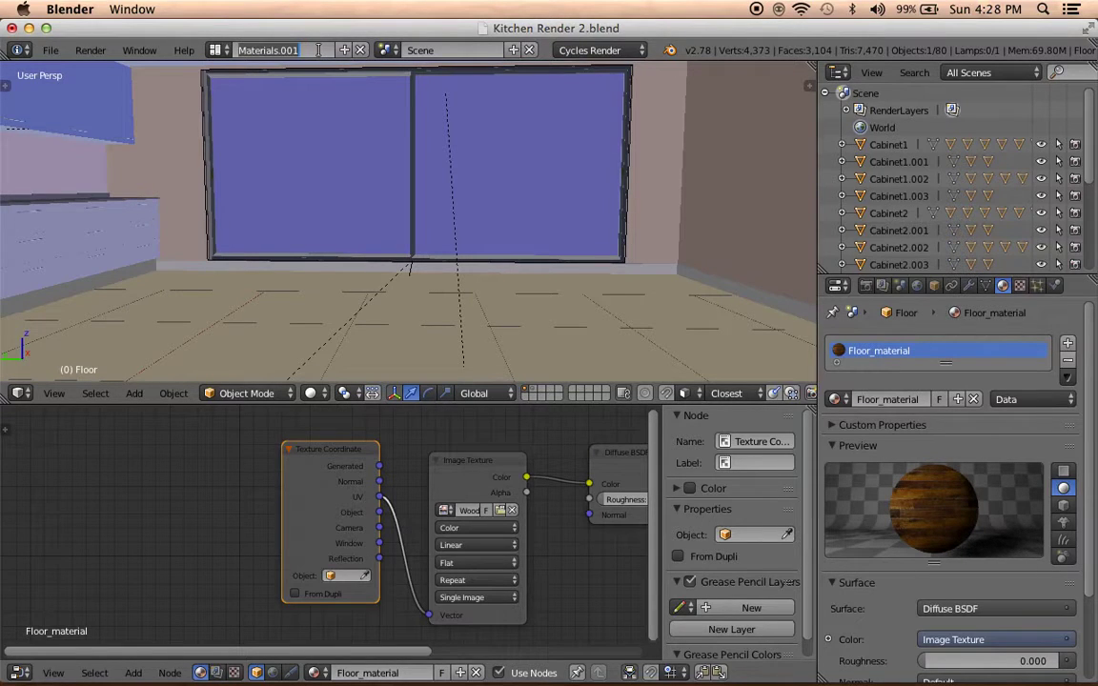
type("u")
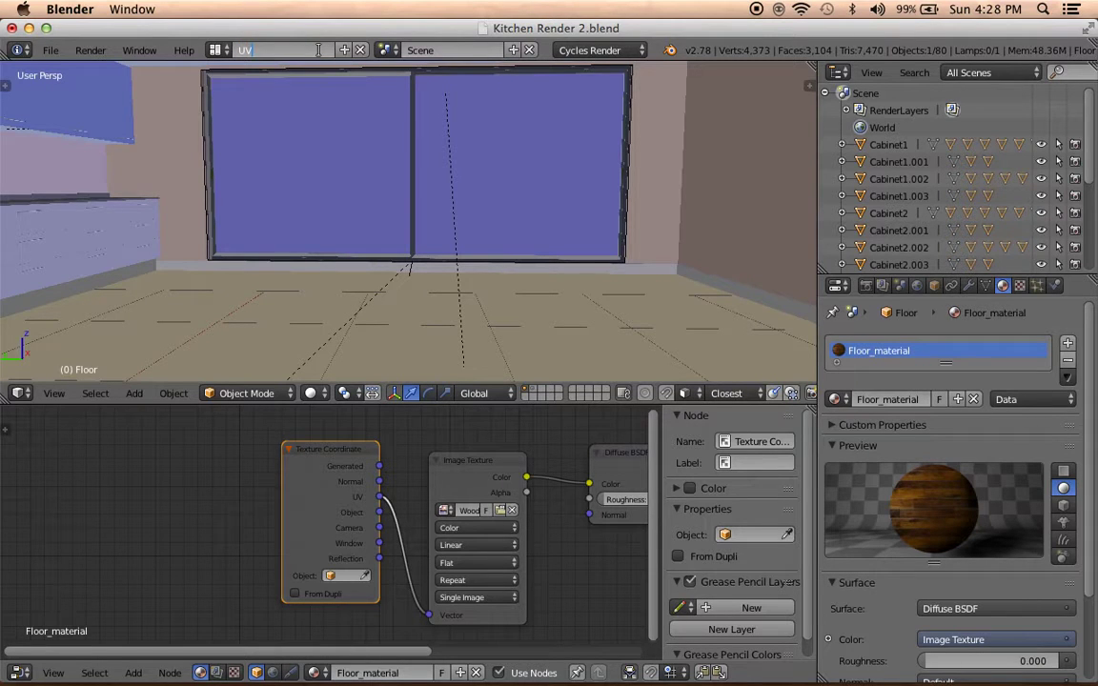
middle_click_drag(355, 240, 350, 280)
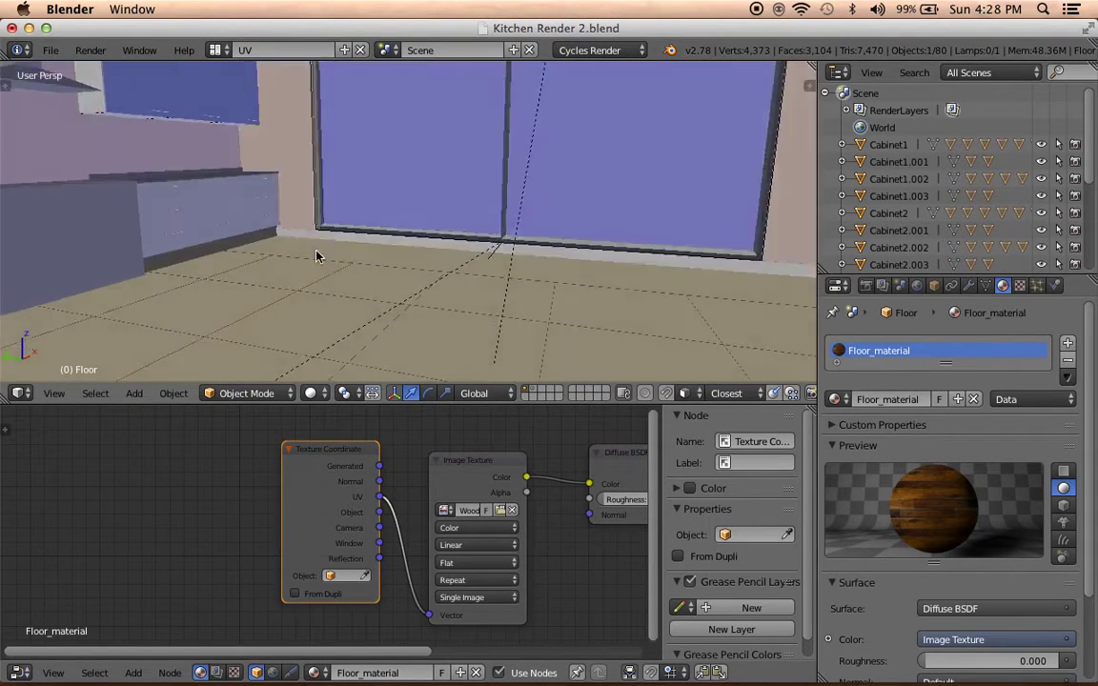
left_click(19, 672)
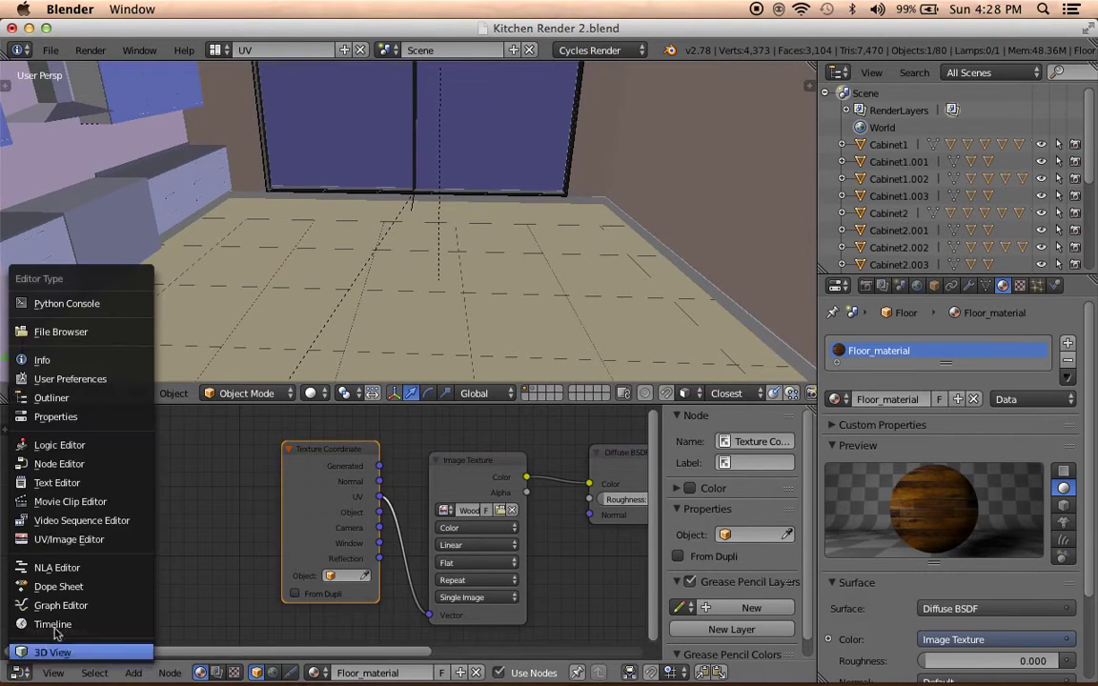
Show the floor UVs over Wood Flooring.jpg in a UV/Image editor with rendered preview.
left_click(77, 539)
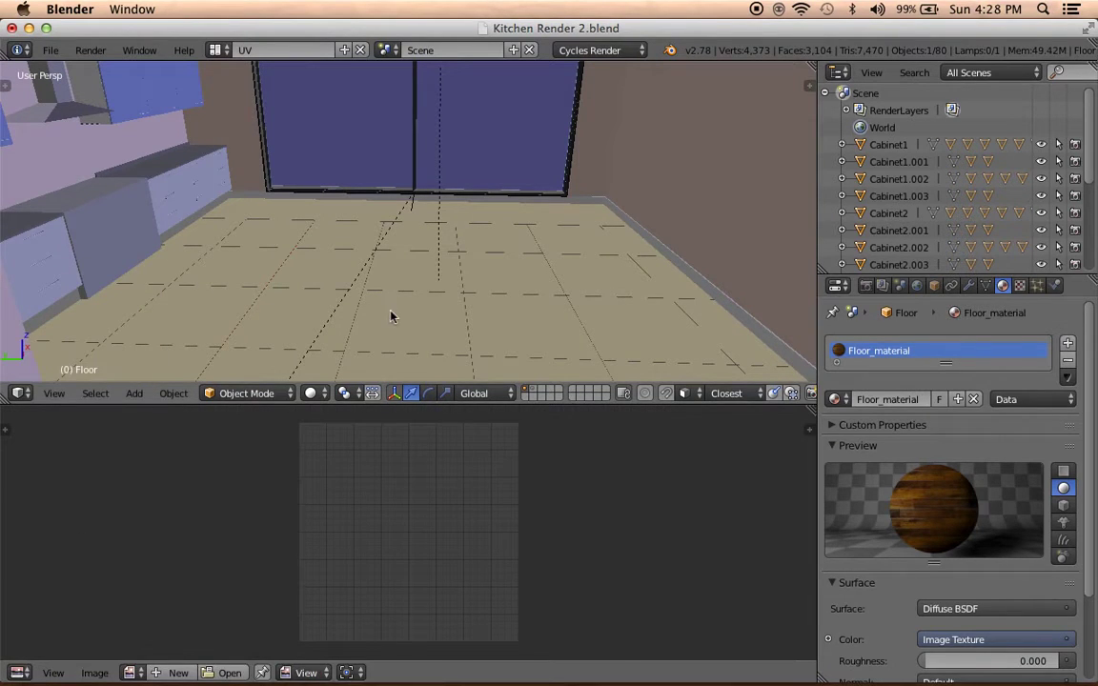
key("Tab")
middle_click_drag(386, 312, 392, 374)
scroll(408, 490, "up", 1)
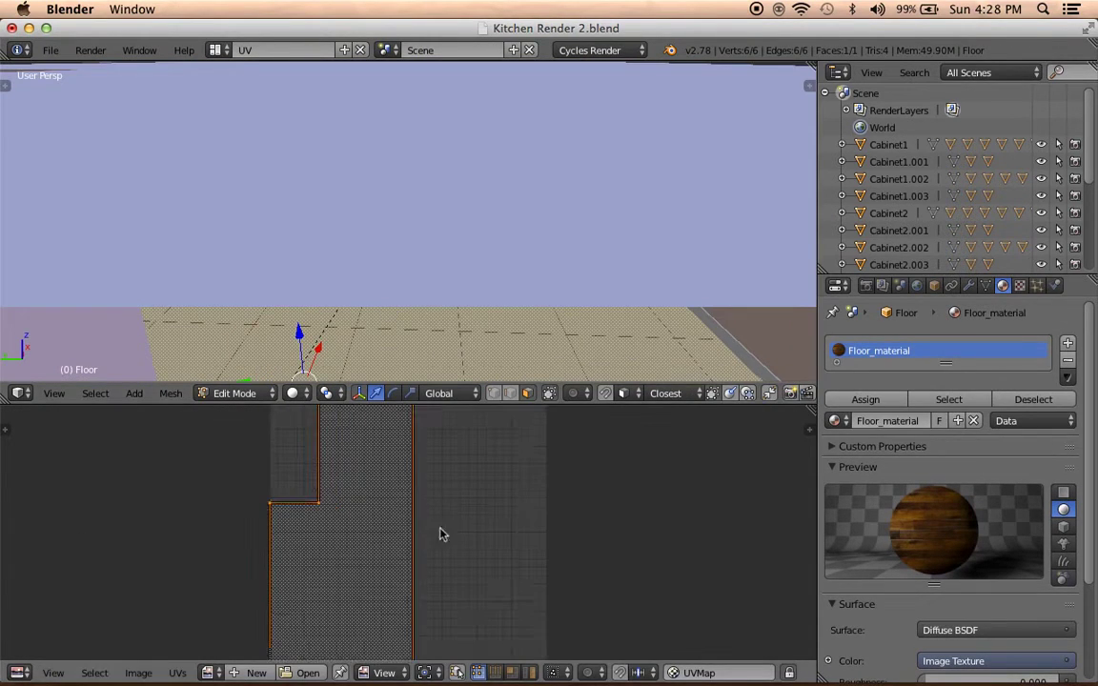
left_click(209, 673)
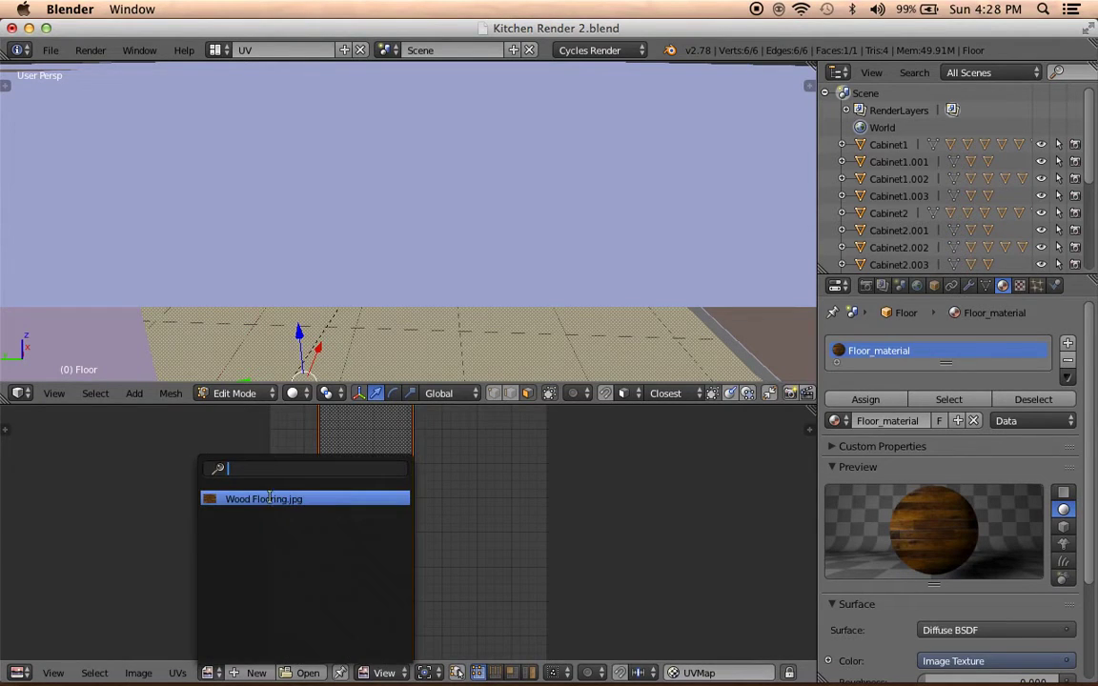
left_click(269, 498)
scroll(438, 507, "down", 2)
scroll(438, 507, "down", 2)
scroll(438, 507, "down", 1)
middle_click_drag(543, 353, 553, 283)
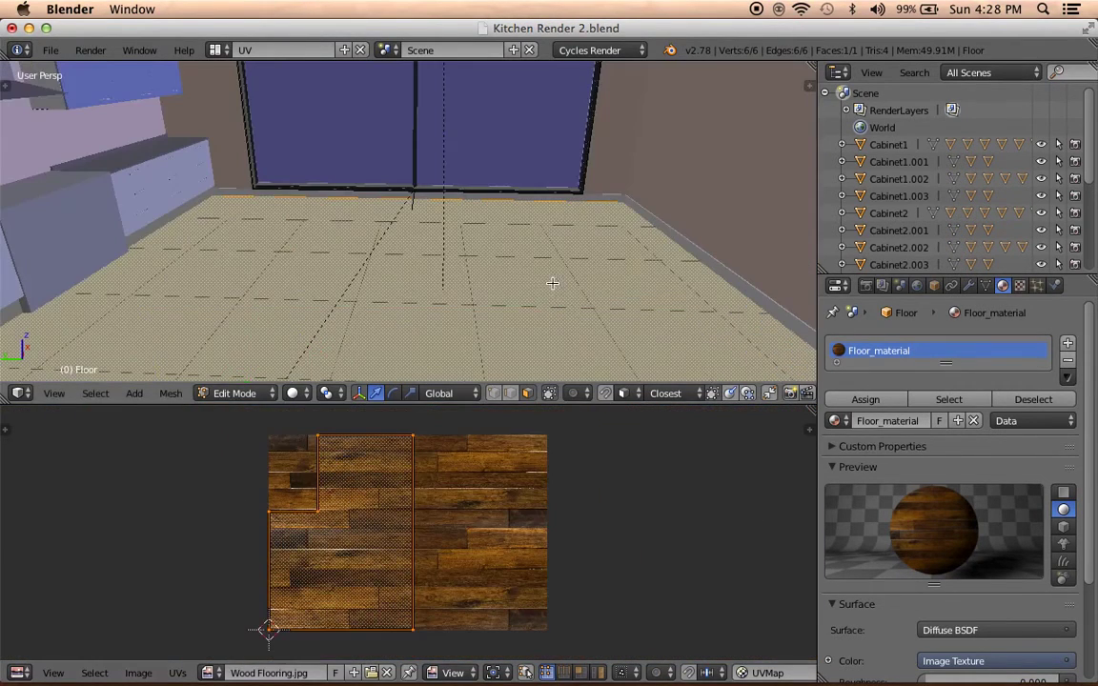
left_click(293, 392)
left_click(326, 277)
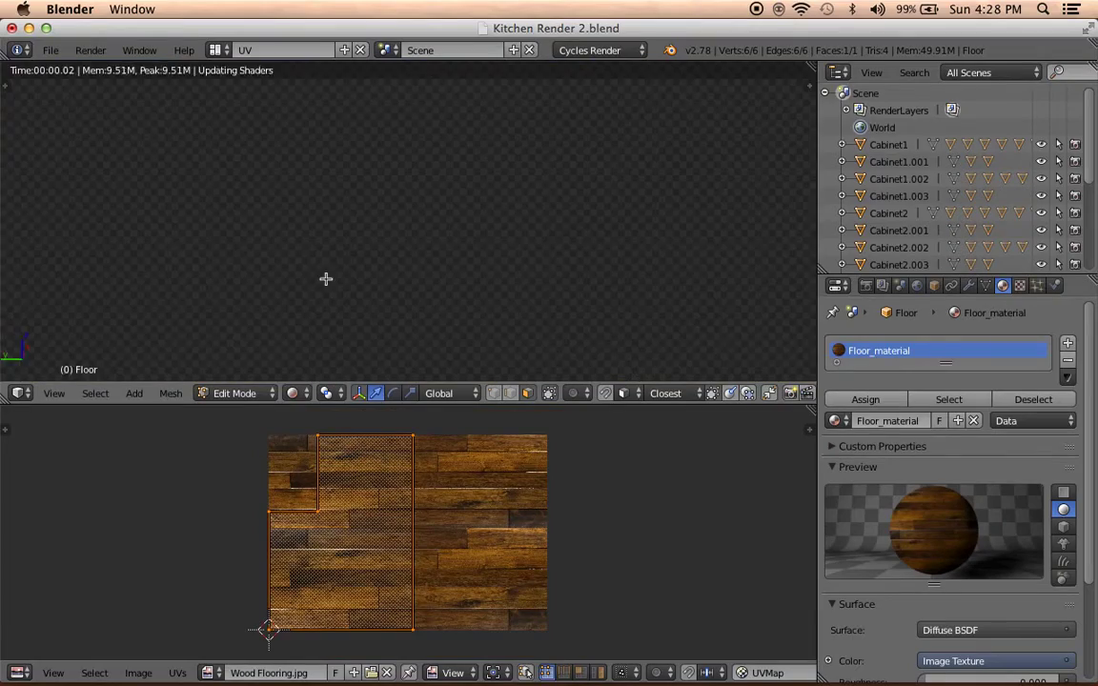
Scale all floor UVs about 2.1 times, then leave Edit Mode.
key("ctrl+b")
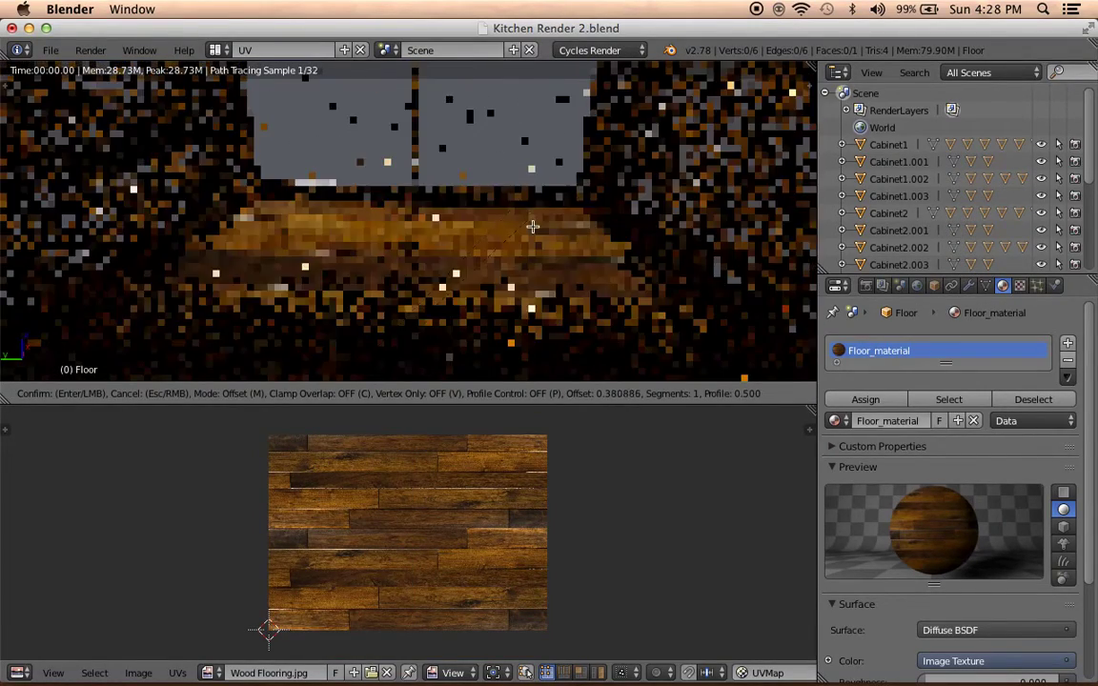
key("Escape")
key("a")
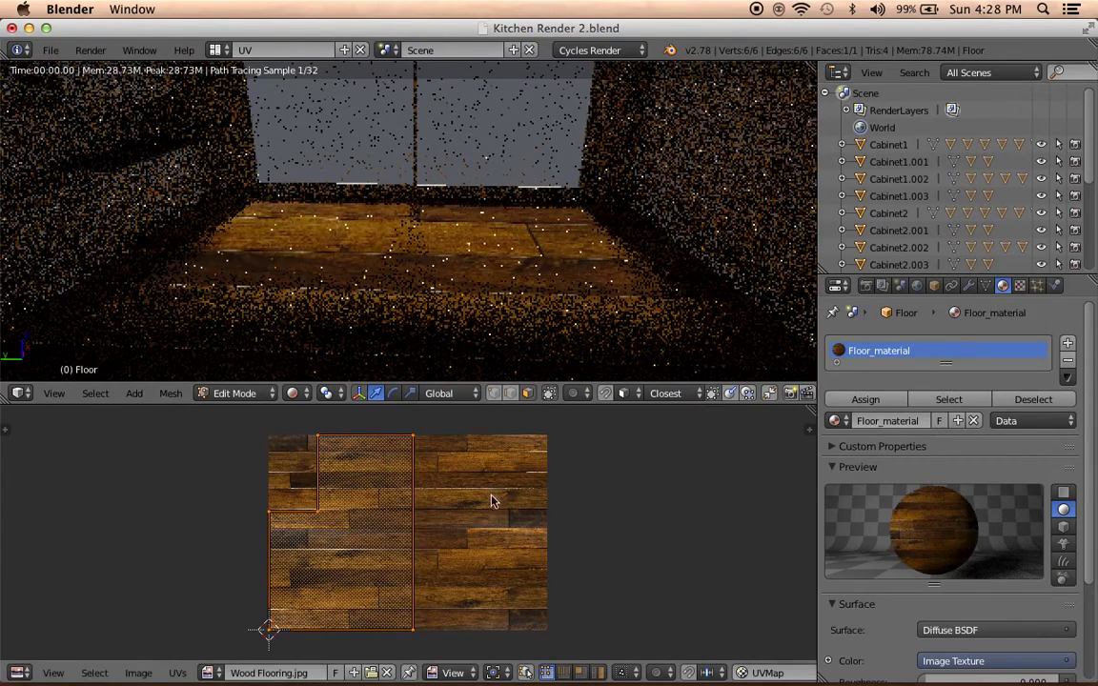
key("s")
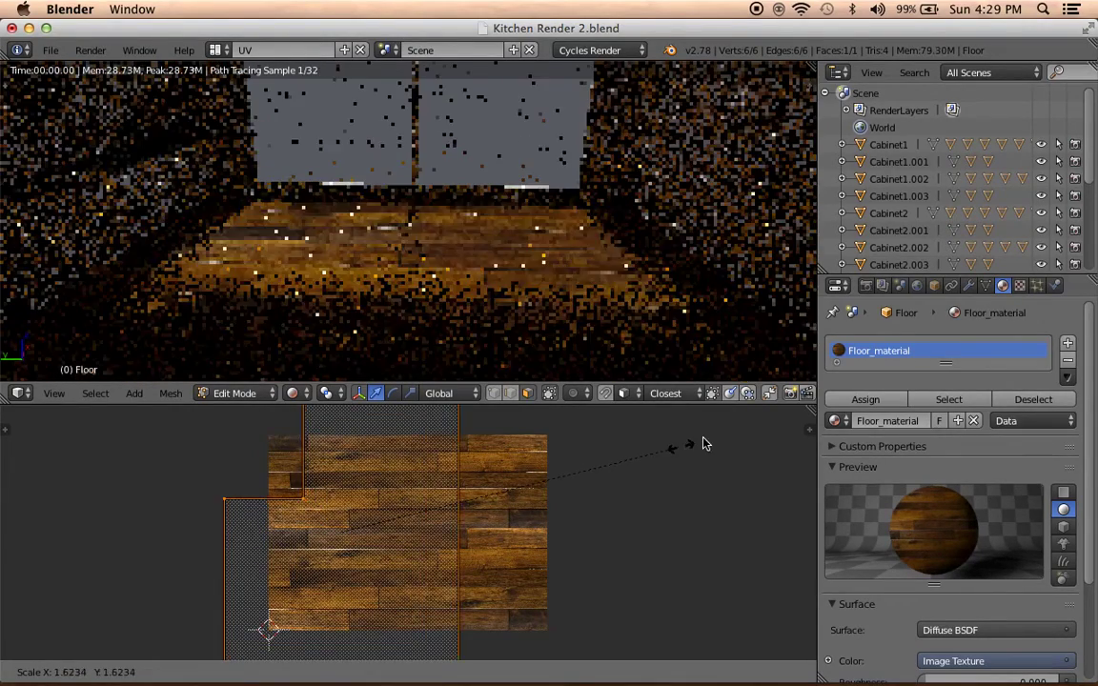
left_click(786, 420)
scroll(625, 265, "down", 5)
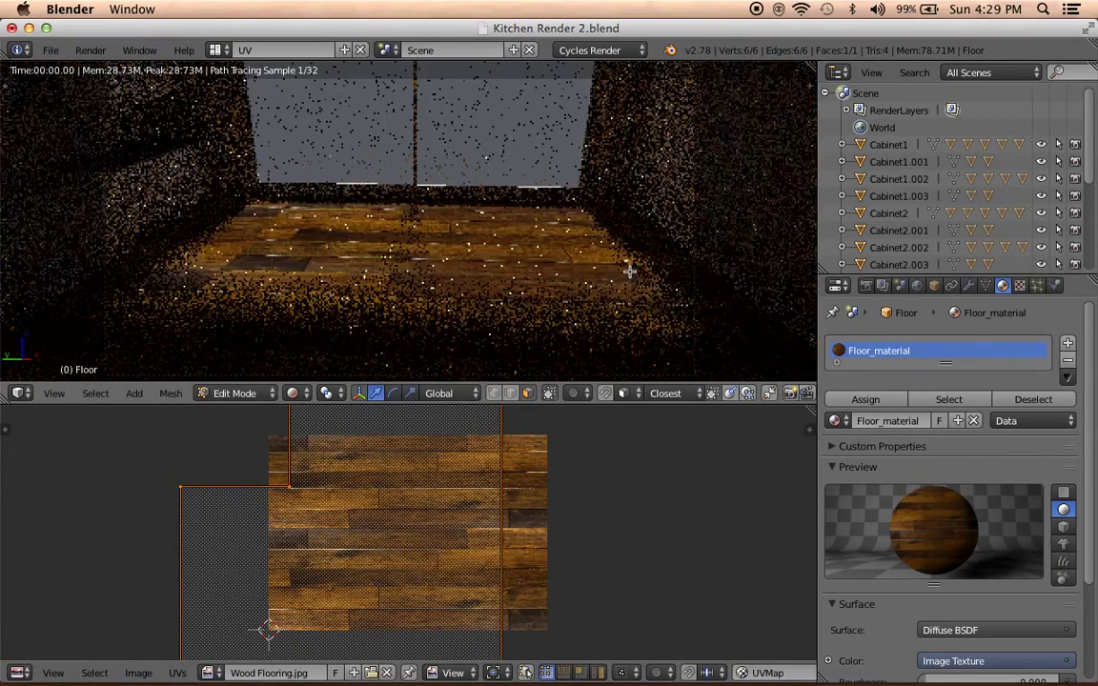
scroll(625, 265, "left", 5)
scroll(630, 272, "left", 5)
key("ctrl+b")
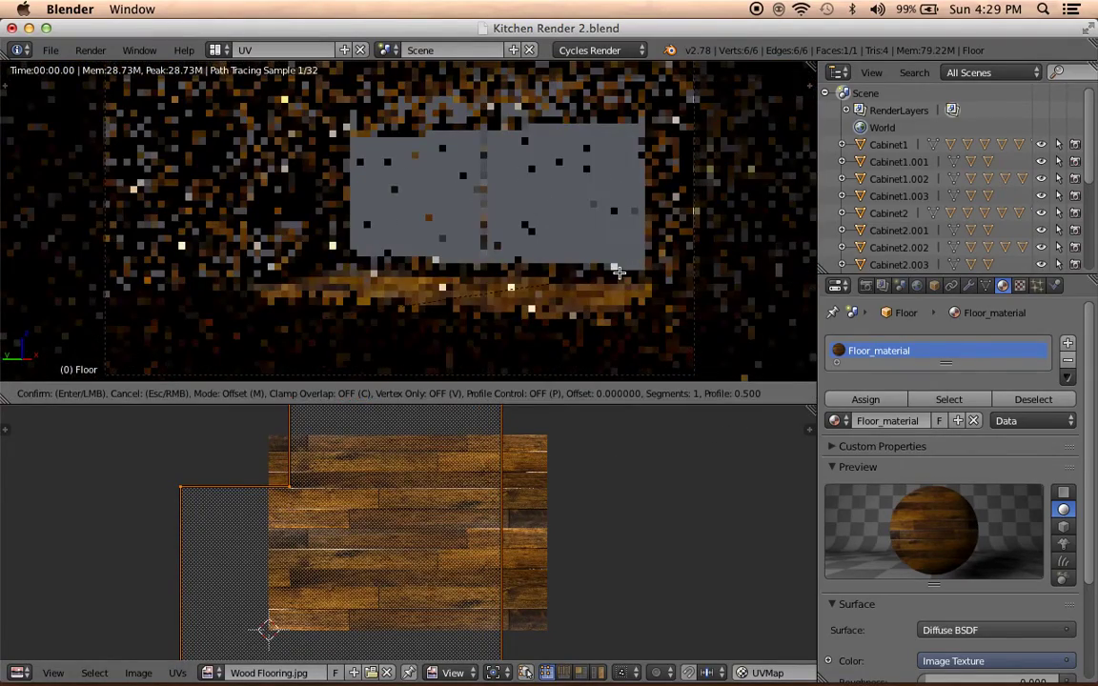
key("Escape")
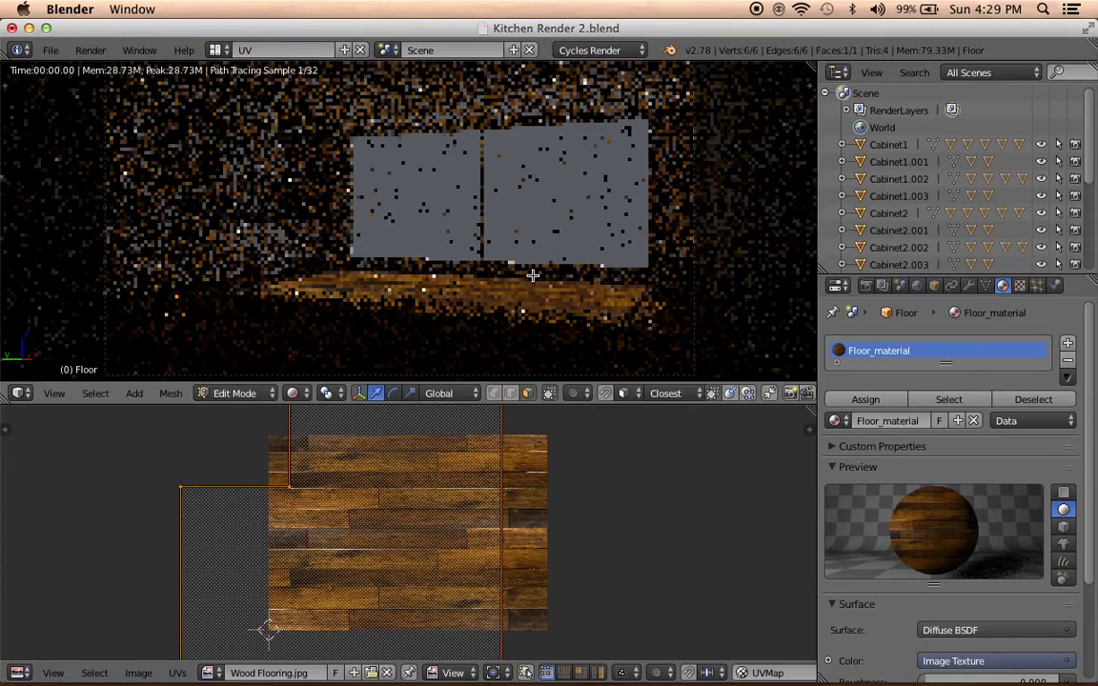
key("a")
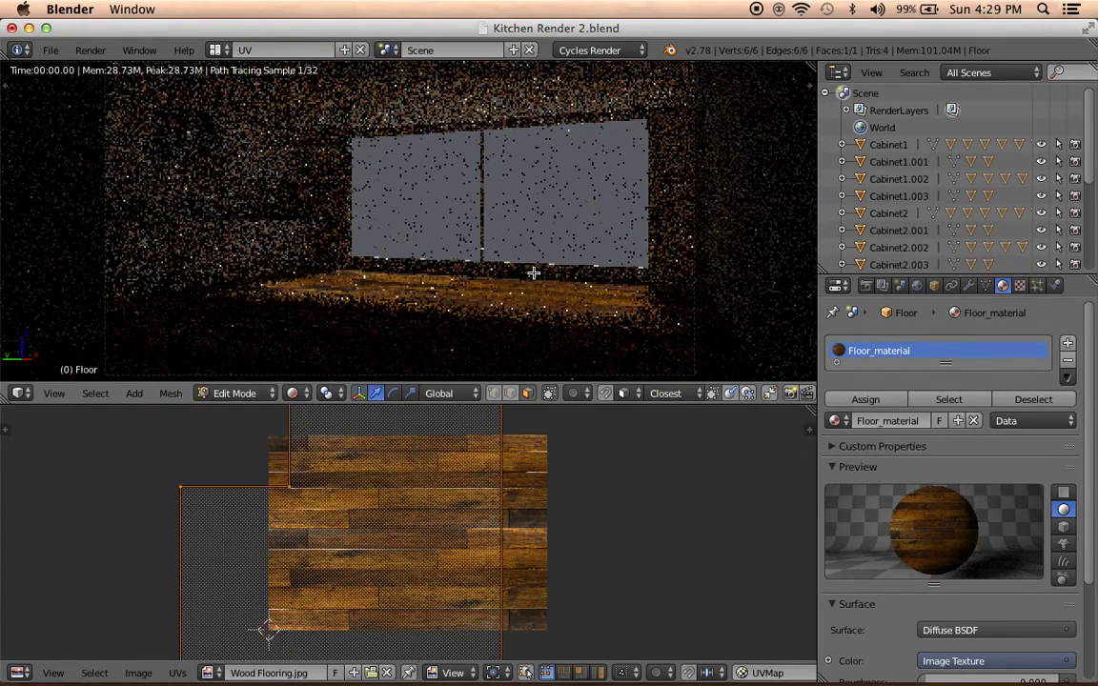
key("Tab")
key("ctrl+b")
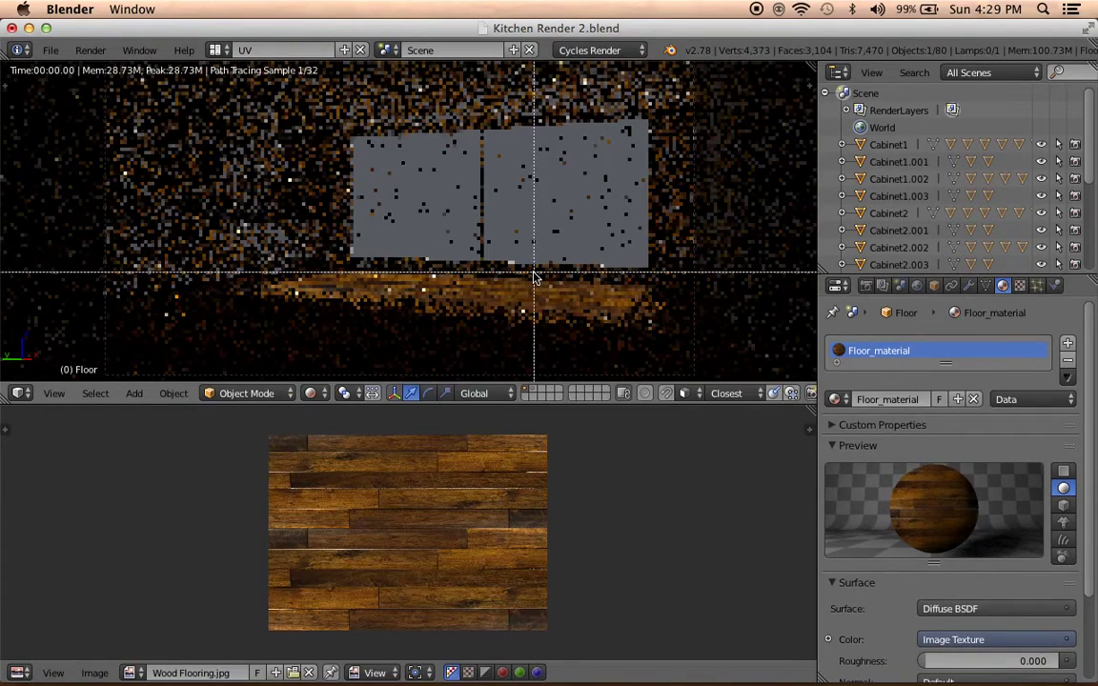
Draw a render border over the floor and centre it in view.
left_click_drag(533, 276, 380, 350)
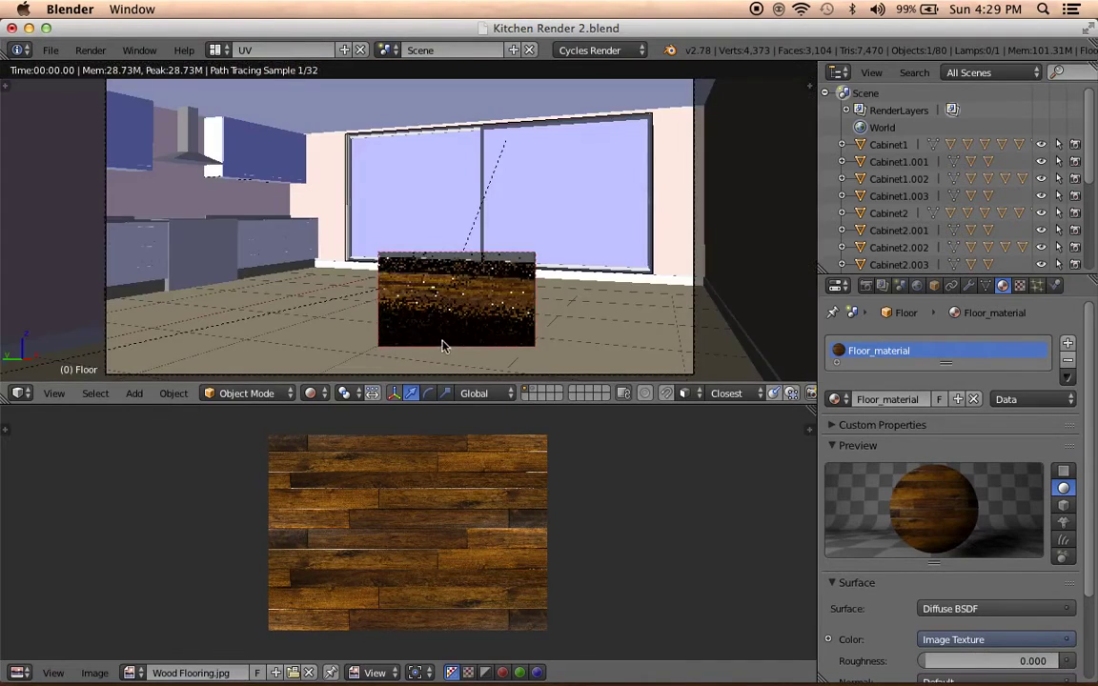
scroll(442, 343, "up", 3)
middle_click_drag(444, 348, 373, 254, "shift")
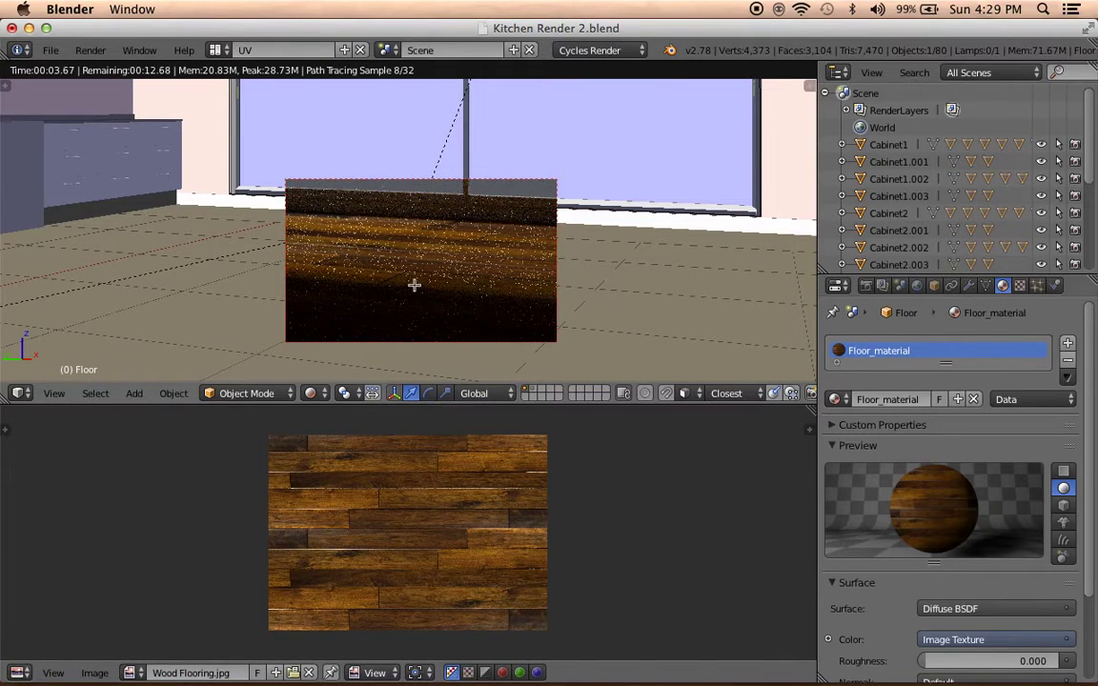
Scale the floor UVs up further, rotate them 90°, and switch to Solid shading.
key("Tab")
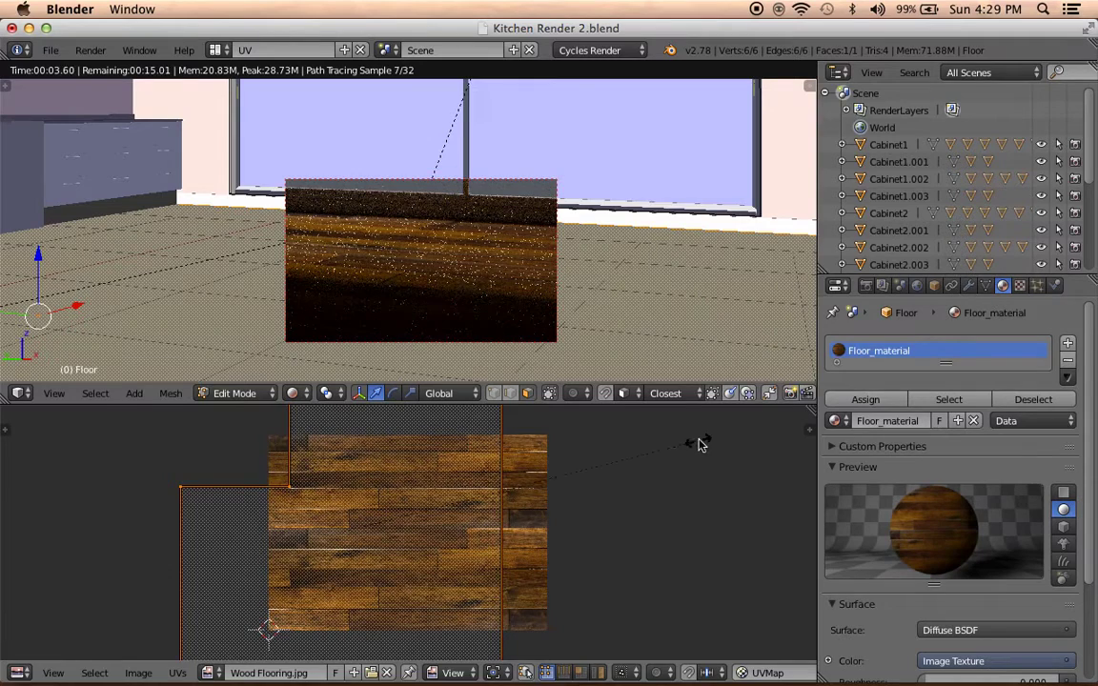
left_click(760, 418)
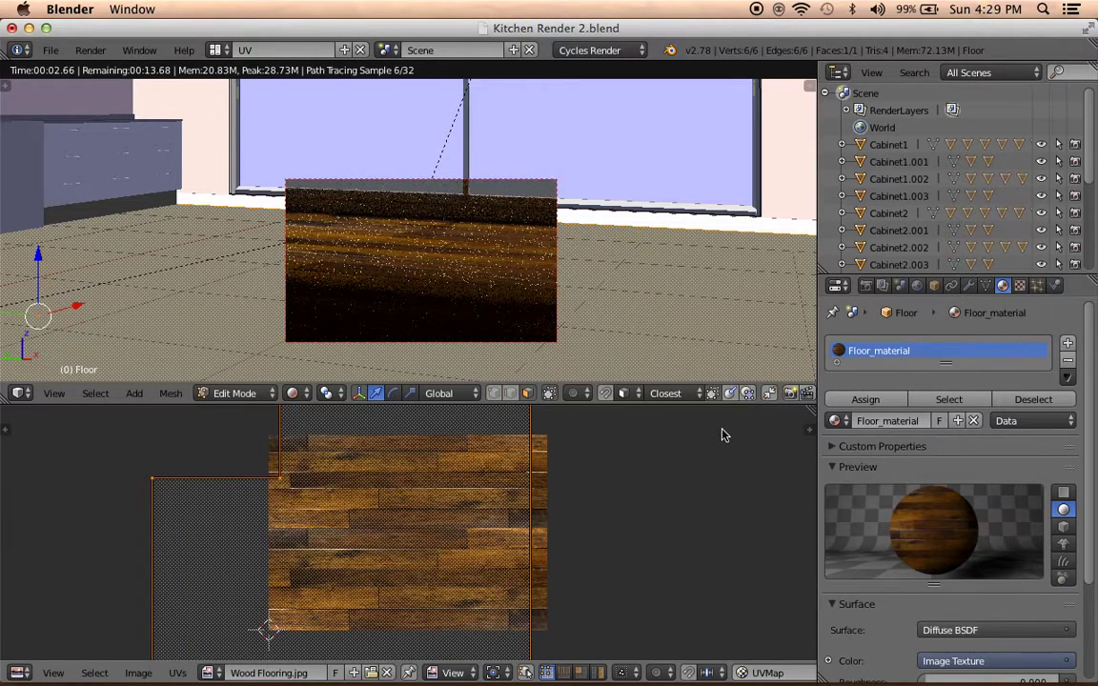
type("r90")
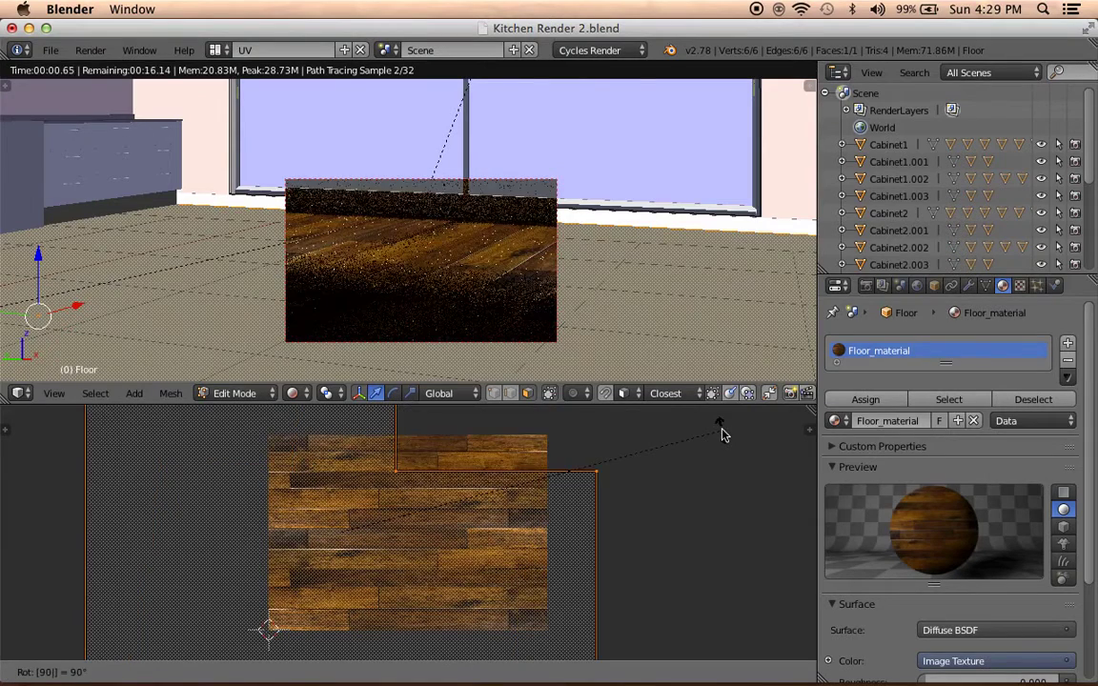
key("Return")
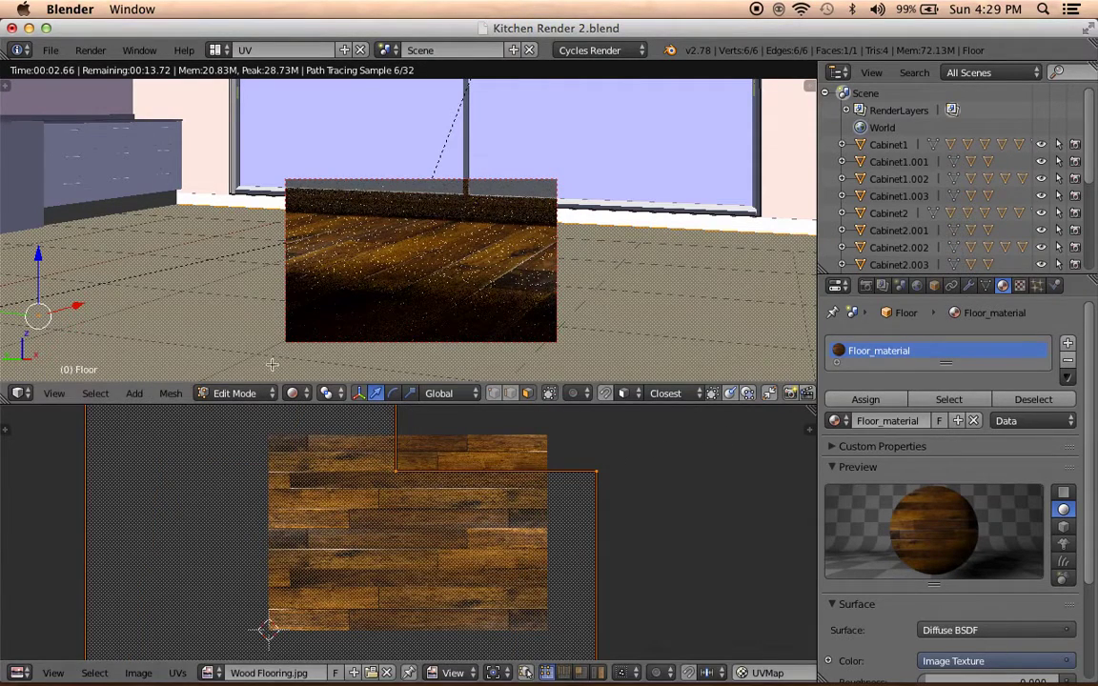
left_click(296, 396)
left_click(317, 333)
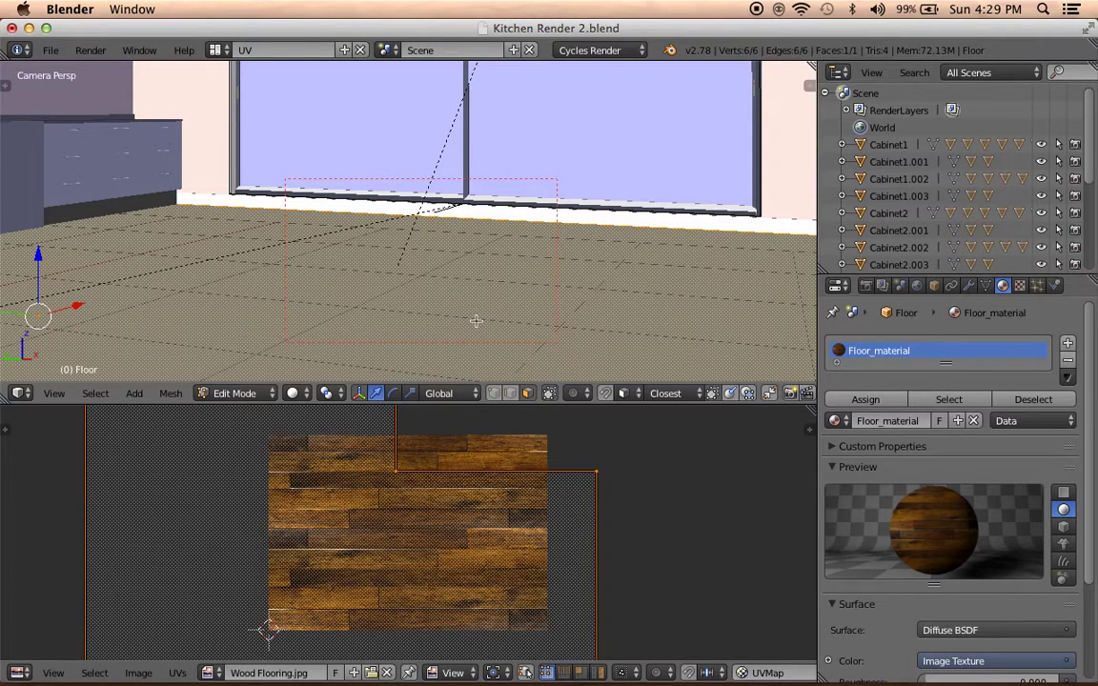
left_click(215, 49)
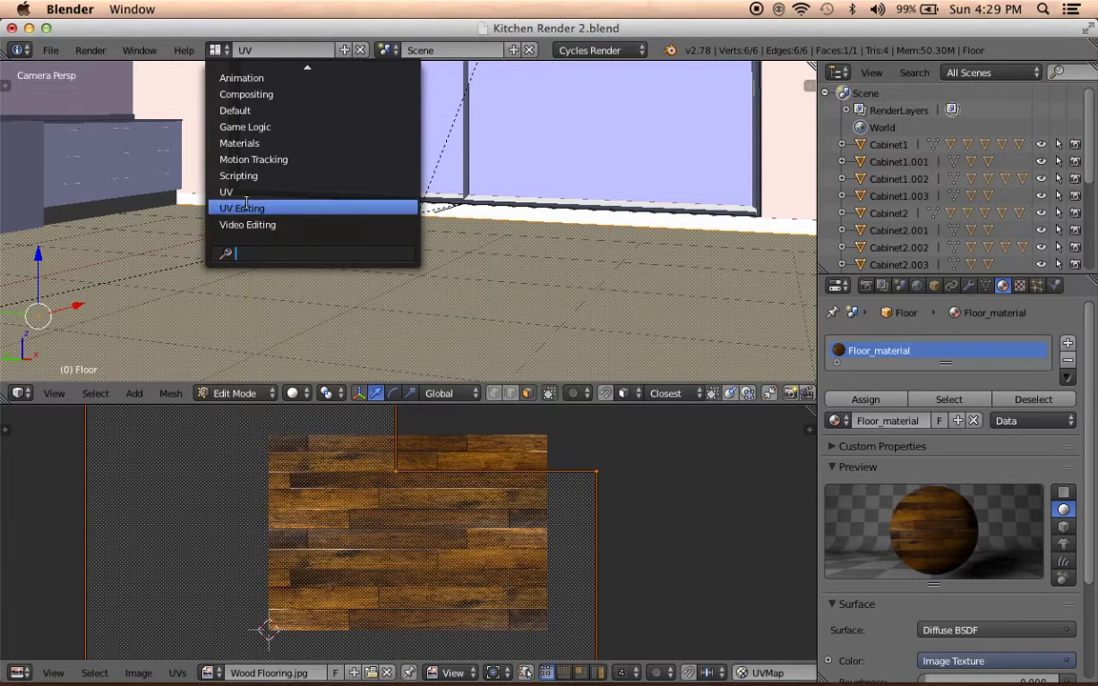
Switch to the Materials layout, leave Edit Mode, and orbit to a low kitchen view.
left_click(240, 143)
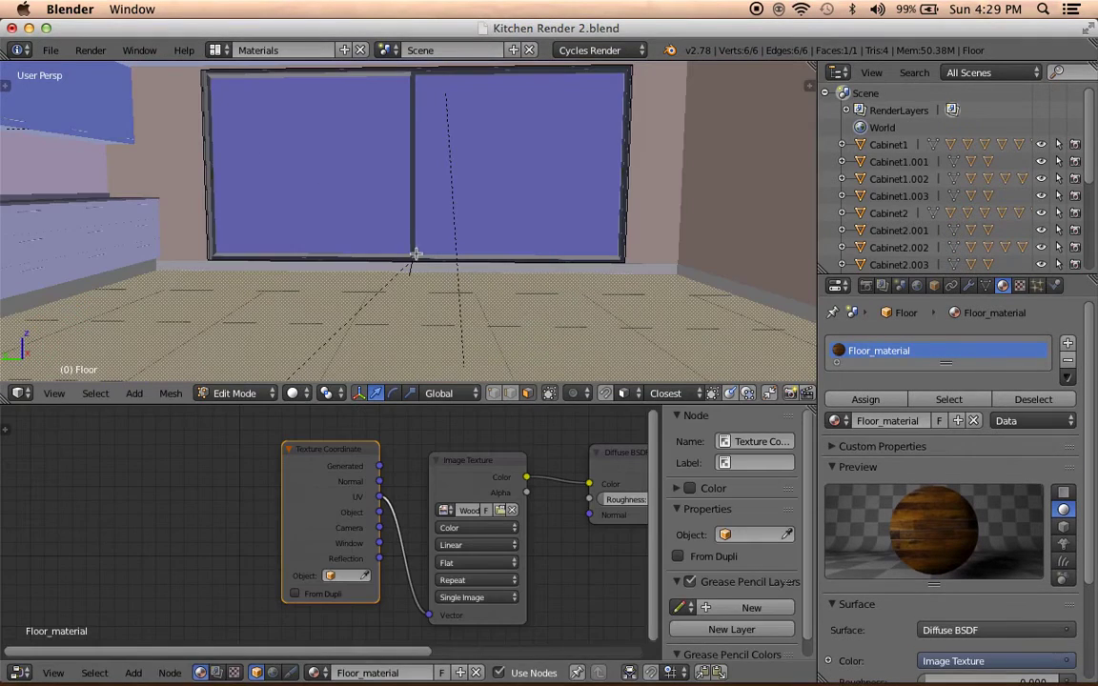
key("KP_0")
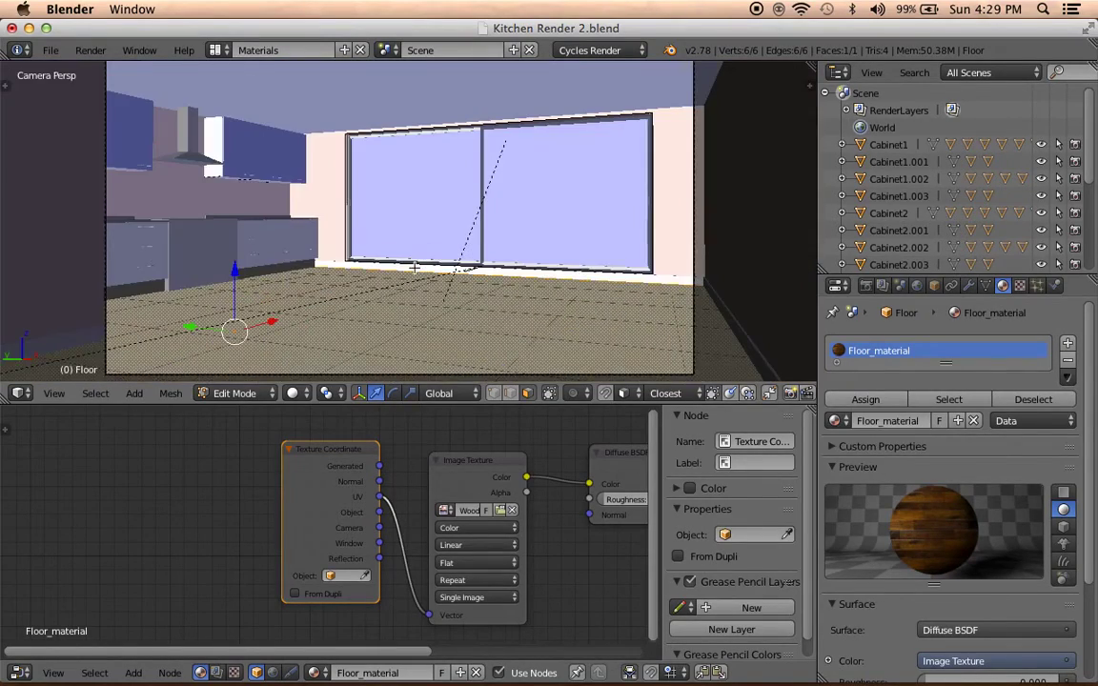
key("Tab")
mouse_move(416, 270)
middle_mouse_down()
mouse_move(468, 272)
mouse_move(454, 289)
mouse_move(362, 300)
mouse_move(412, 306)
mouse_move(407, 319)
mouse_move(394, 307)
mouse_move(453, 311)
mouse_move(314, 381)
middle_mouse_up()
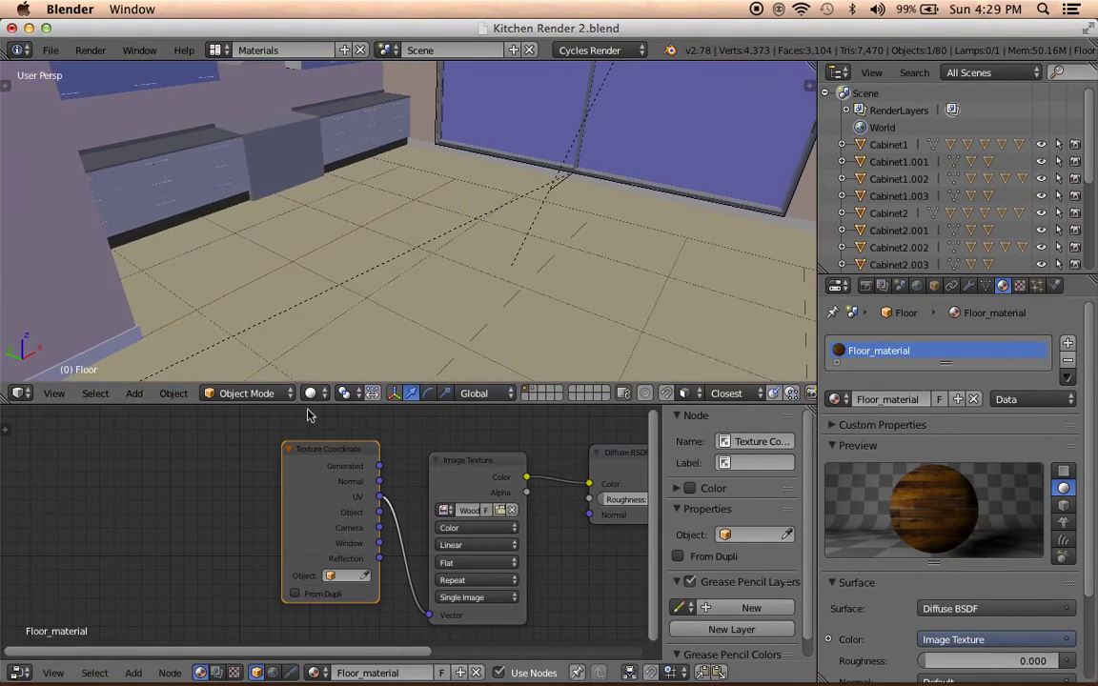
left_click(316, 393)
mouse_move(570, 330)
middle_mouse_down()
mouse_move(489, 175)
mouse_move(500, 382)
mouse_move(457, 174)
middle_mouse_up()
key("shift+a")
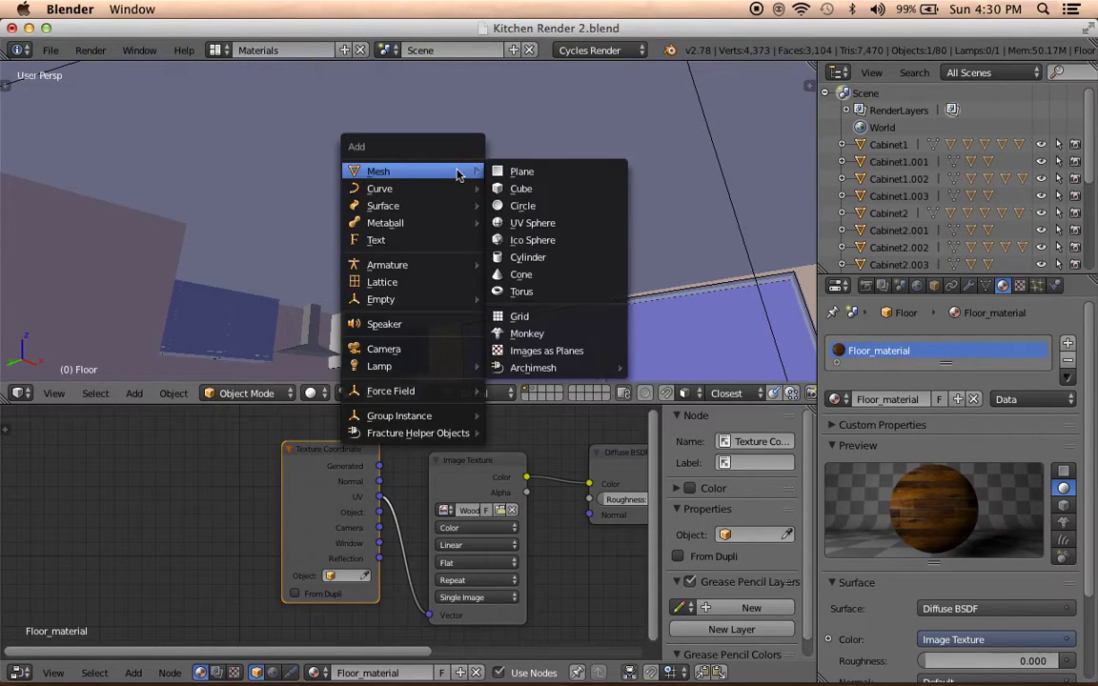
Add a Plane mesh, deleting and re-adding it once.
left_click(524, 168)
mouse_move(538, 259)
middle_mouse_down()
mouse_move(600, 202)
mouse_move(609, 232)
middle_mouse_up()
key("x")
left_click(598, 219)
key("shift+a")
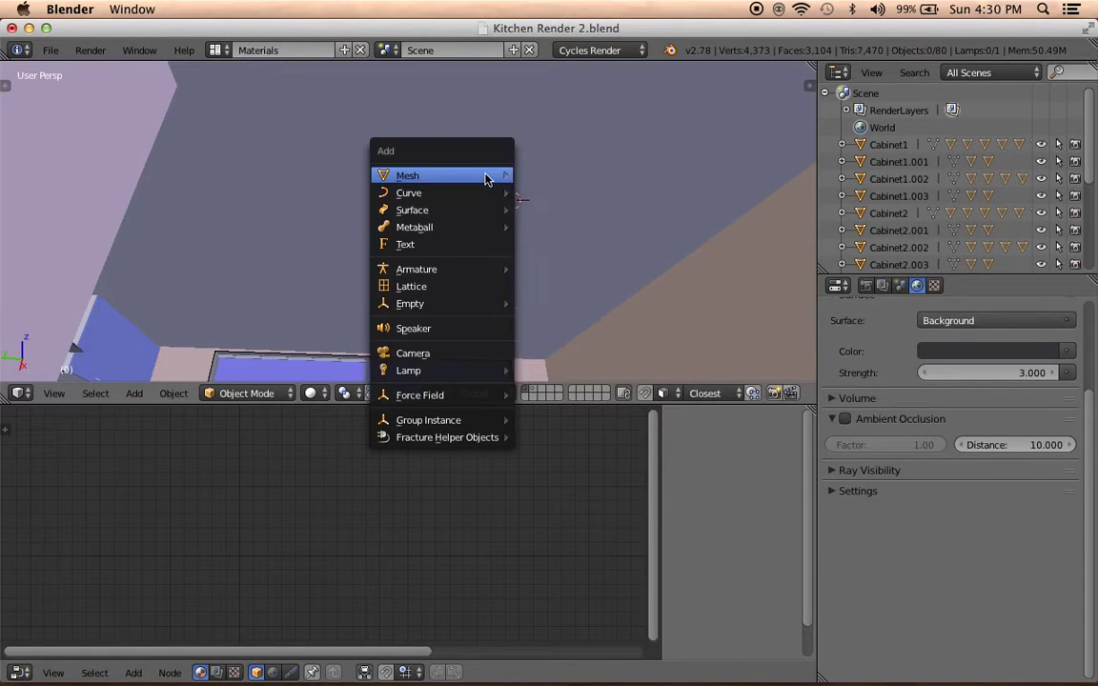
left_click(543, 177)
middle_click_drag(549, 186, 520, 229)
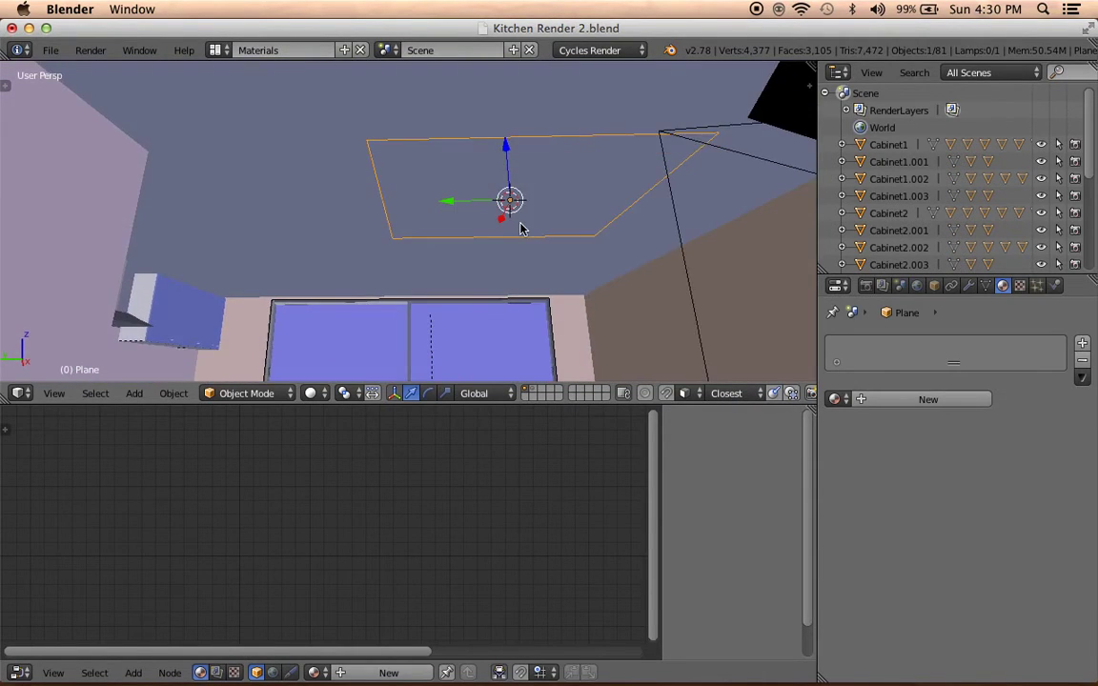
Move the plane along Z up near the ceiling, just above the camera view.
key("KP_0")
scroll(487, 208, "down", 3)
middle_click_drag(487, 208, 487, 253, "shift")
key("g")
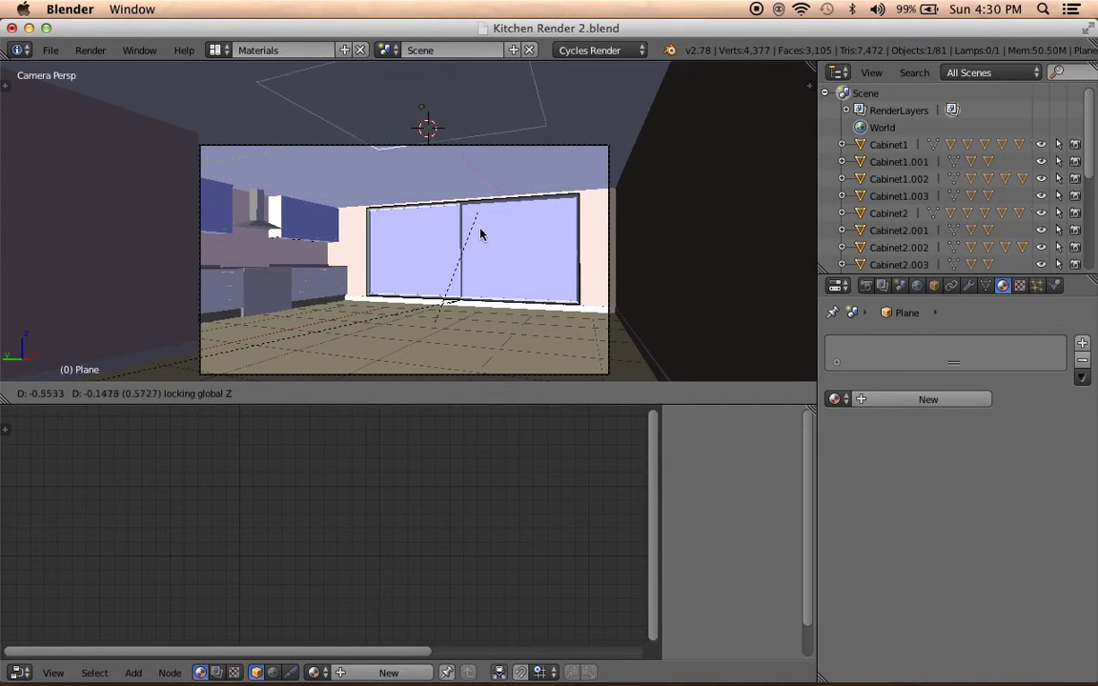
left_click(441, 218)
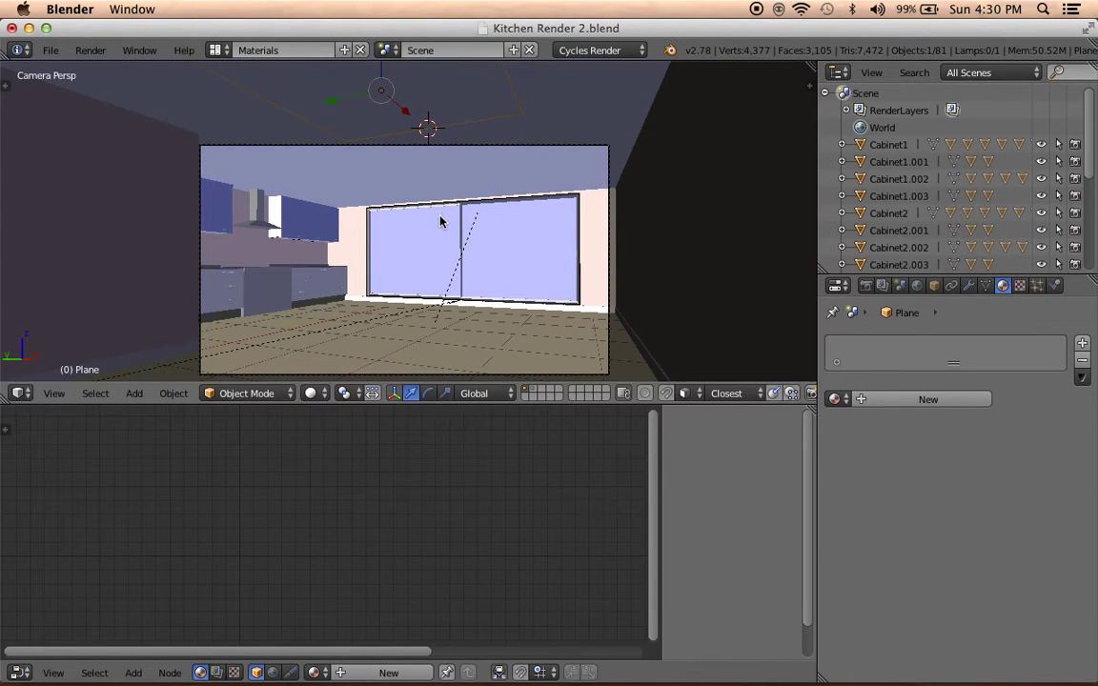
Give the ceiling plane a new material named Light with an Emission surface shader.
left_click(834, 399)
left_click(916, 399)
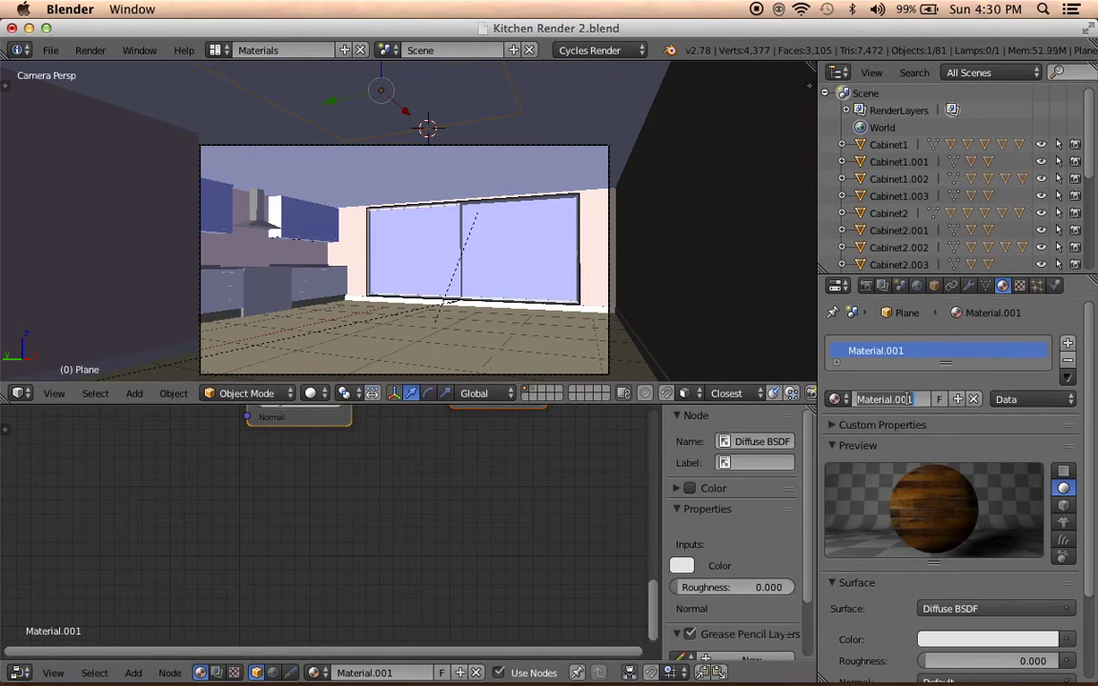
type("Light")
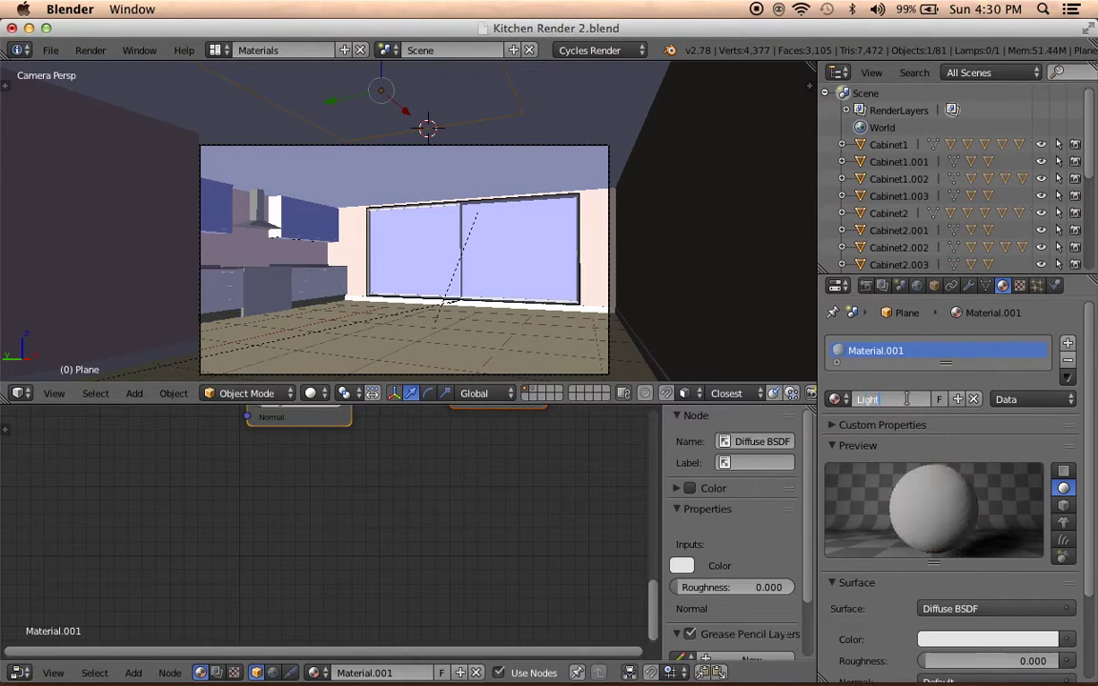
key("Return")
scroll(922, 405, "down", 3)
left_click(953, 579)
left_click(959, 506)
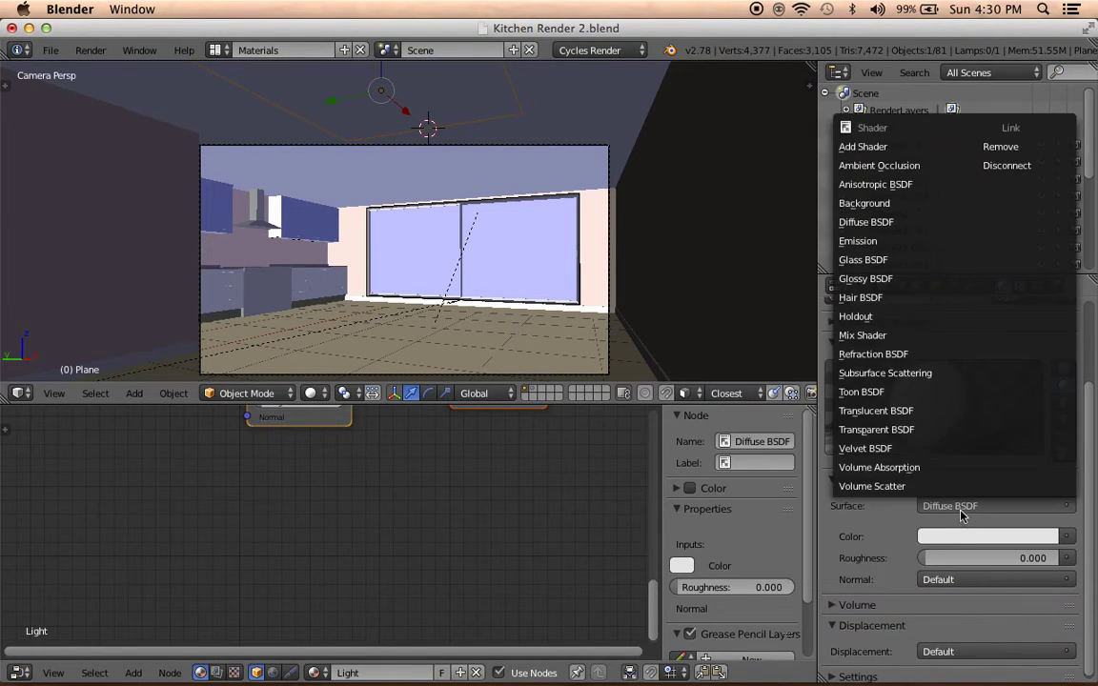
left_click(862, 241)
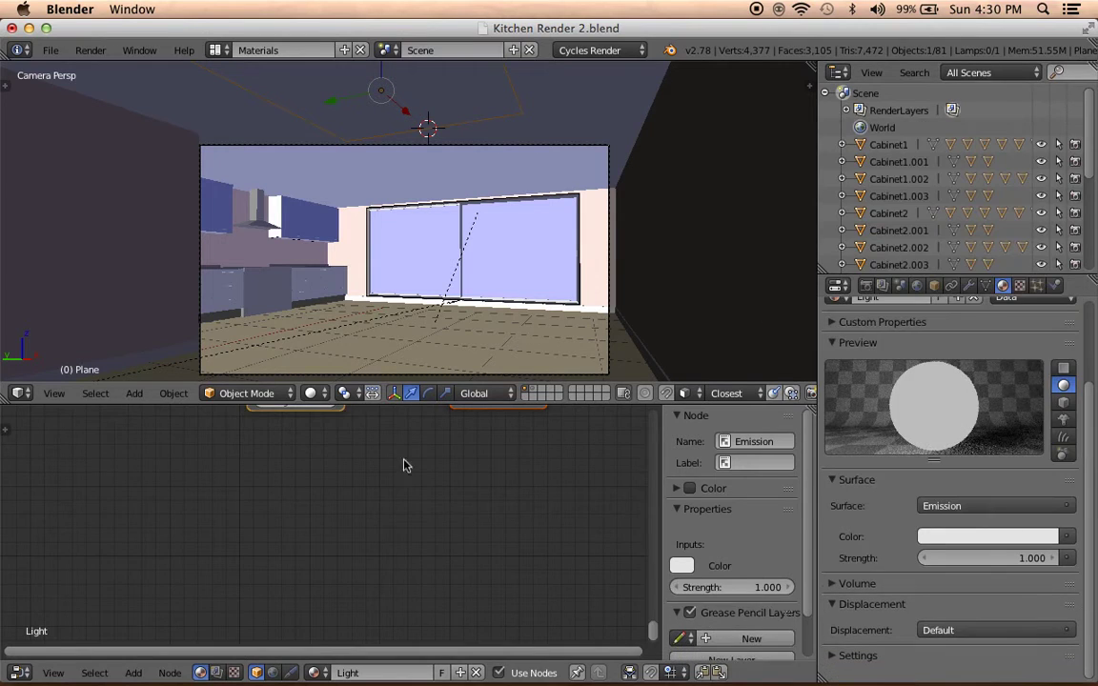
key("Home")
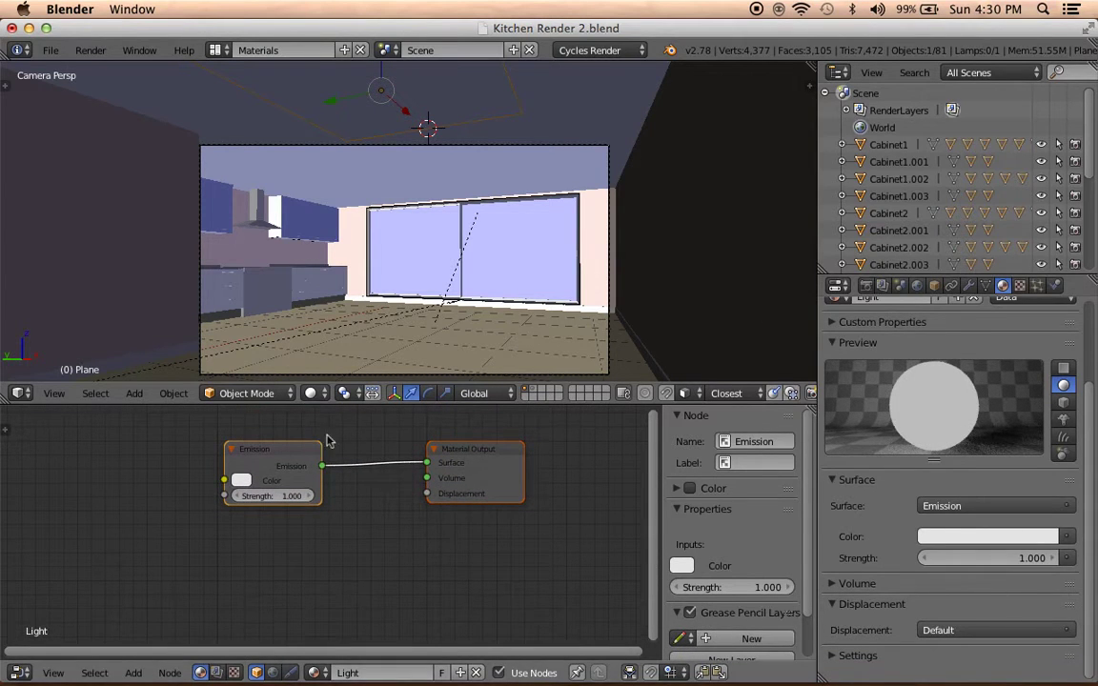
Switch the viewport to Rendered preview and set the emission strength to 5.
left_click(311, 393)
left_click(341, 278)
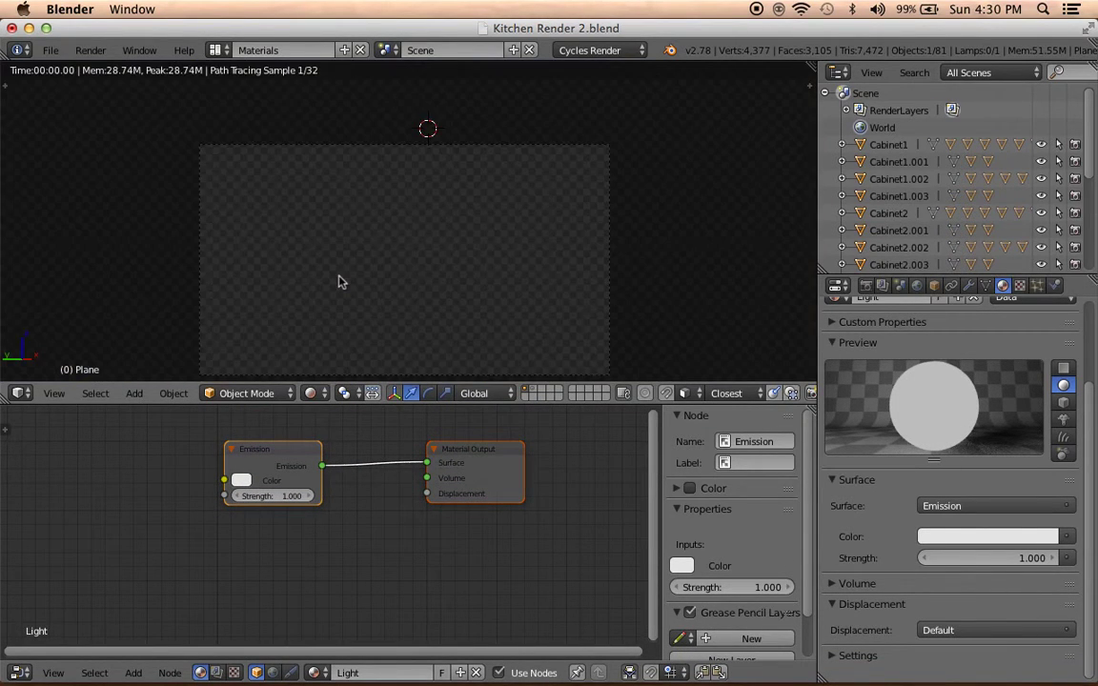
left_click(1012, 559)
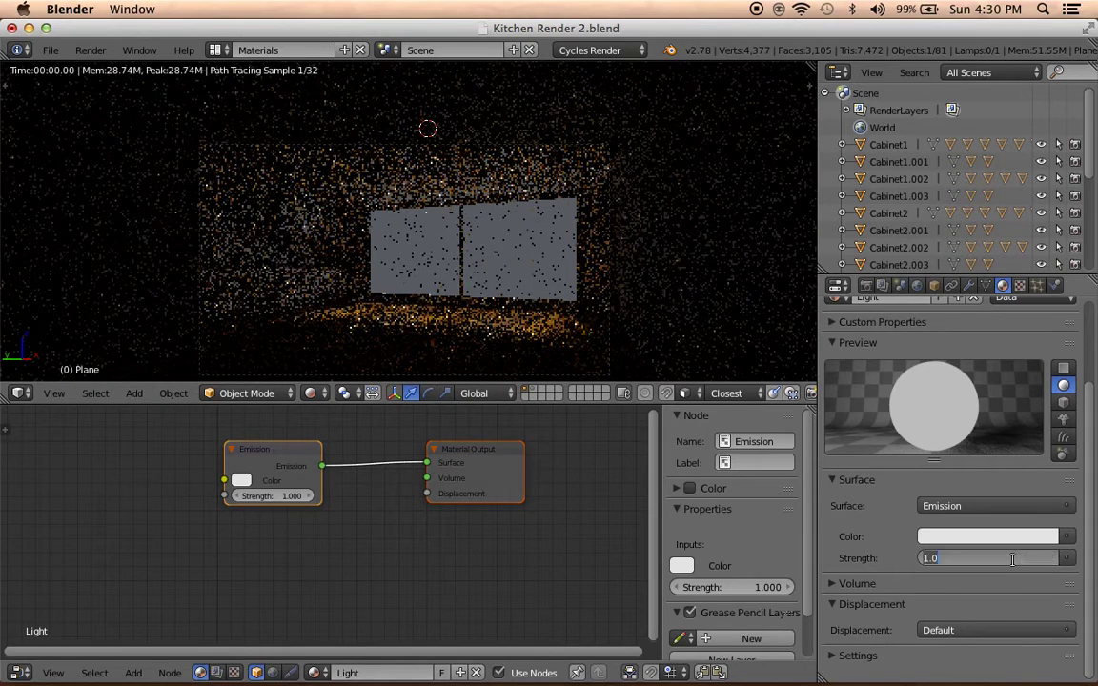
type("5")
key("Return")
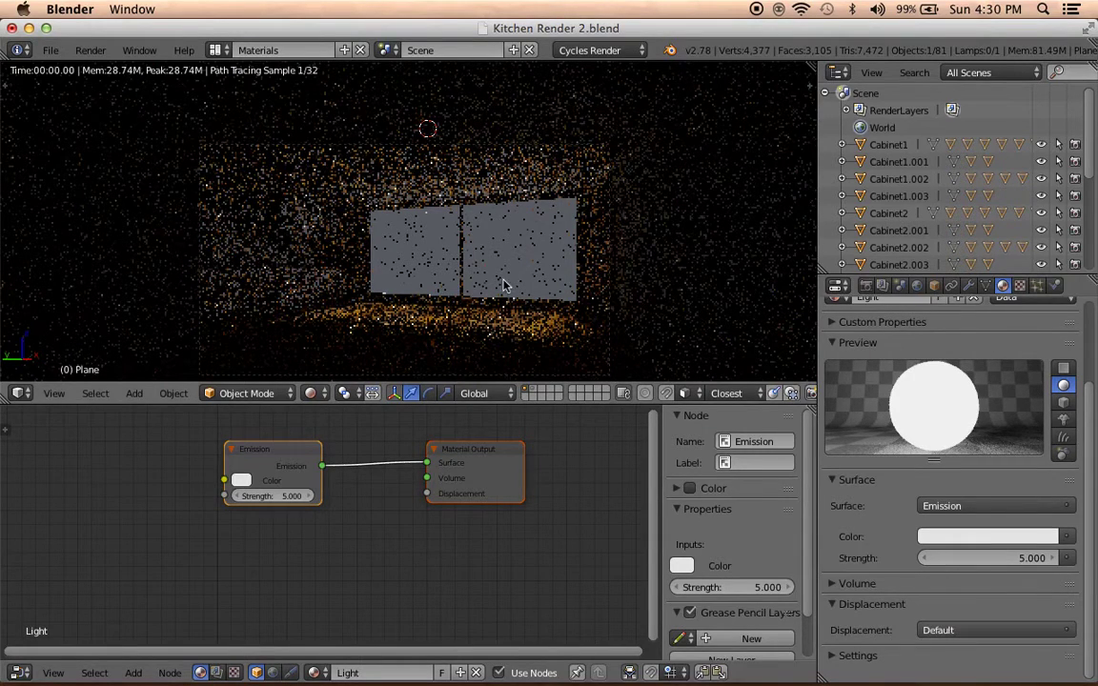
key("ctrl+b")
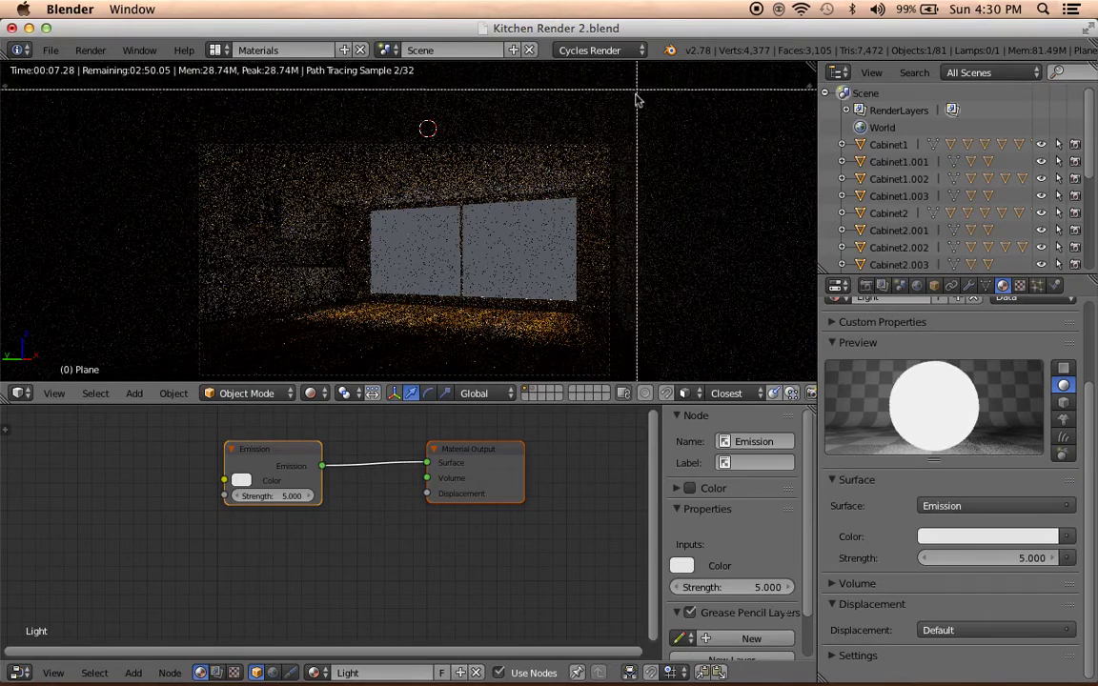
Limit the preview render to the camera frame and look through the render layer passes.
left_click_drag(637, 112, 156, 357)
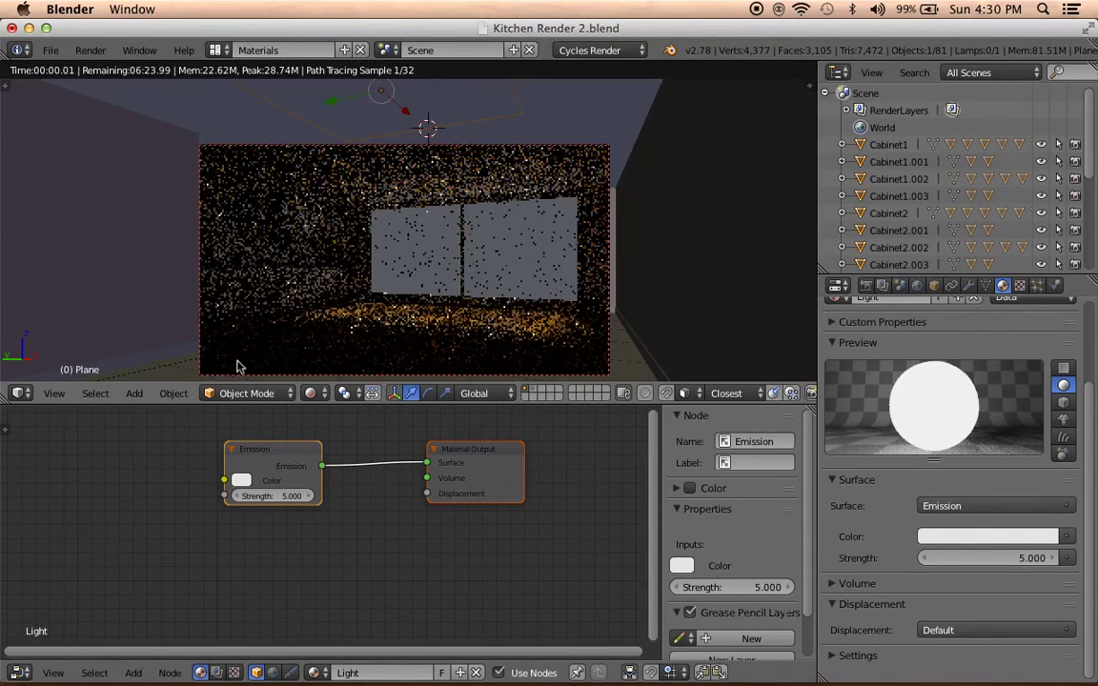
middle_click_drag(300, 349, 303, 332, "shift")
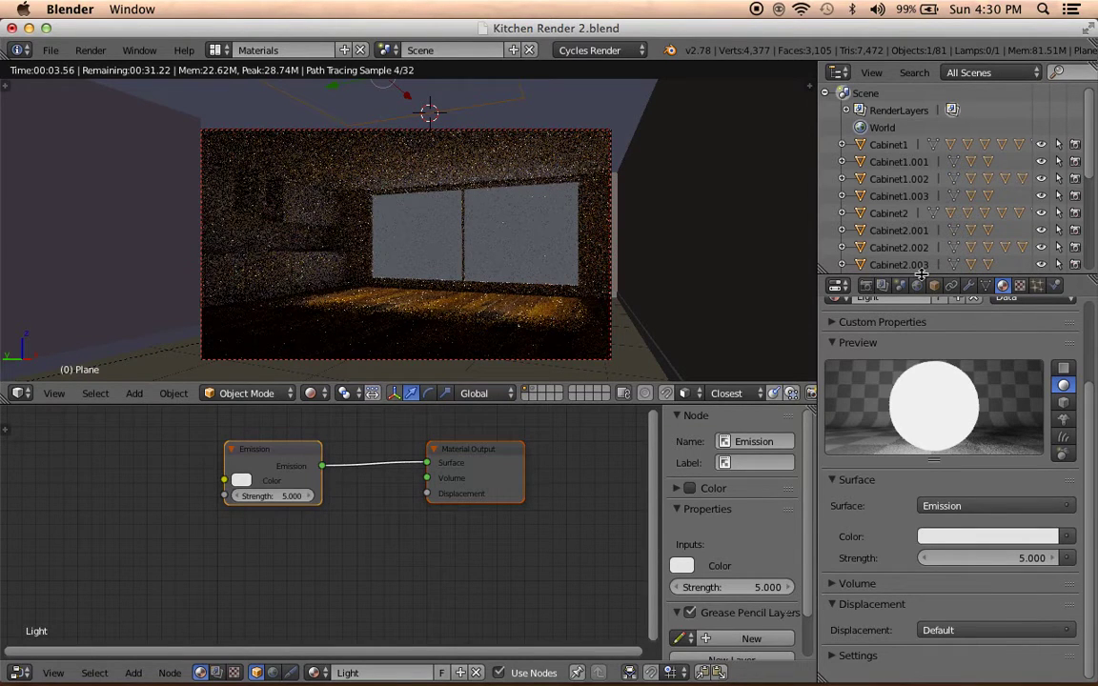
left_click(876, 287)
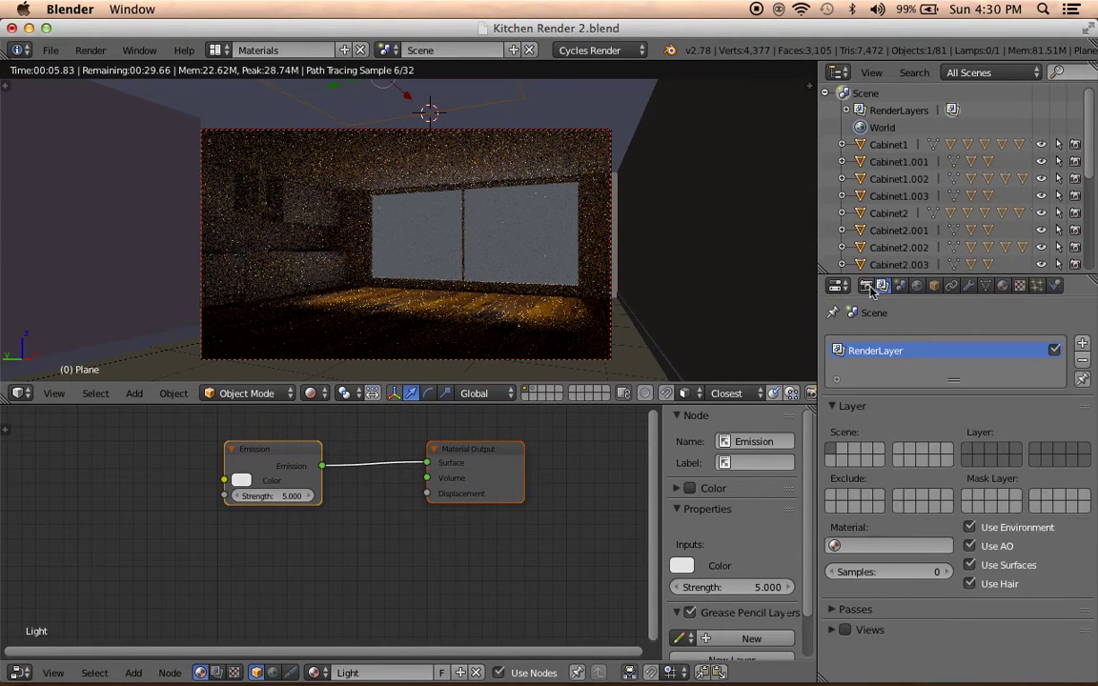
left_click(865, 286)
left_click(882, 286)
left_click(858, 609)
scroll(860, 613, "down", 3)
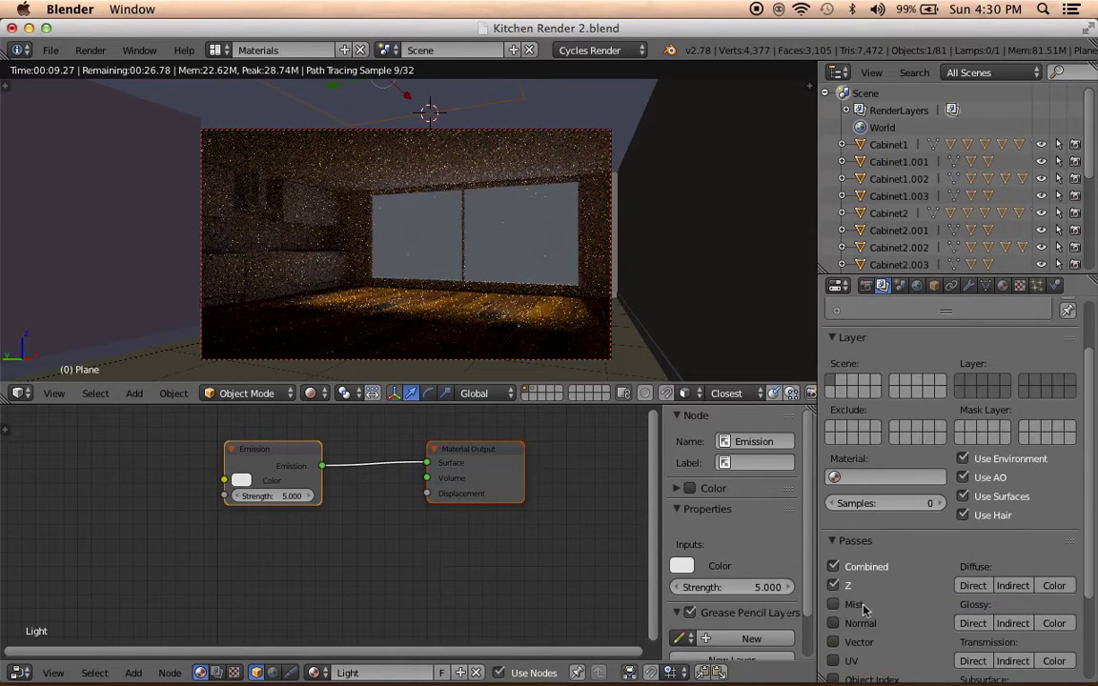
left_click(843, 541)
Browse the plane's object, world and modifier settings, then return to its material.
left_click(935, 286)
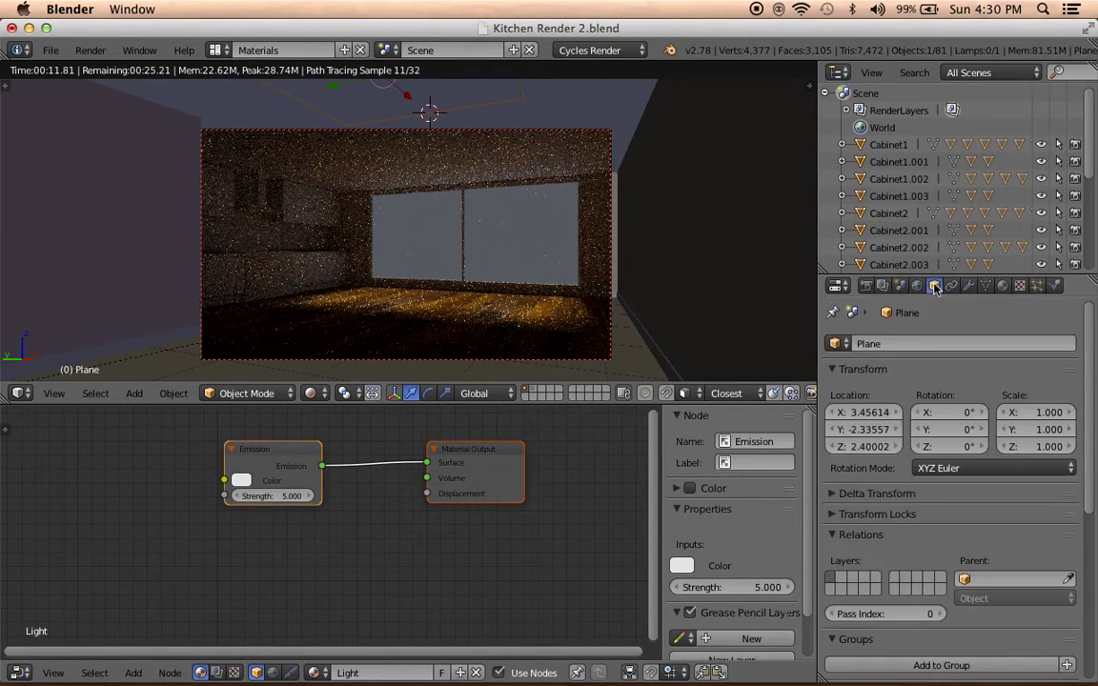
left_click(914, 286)
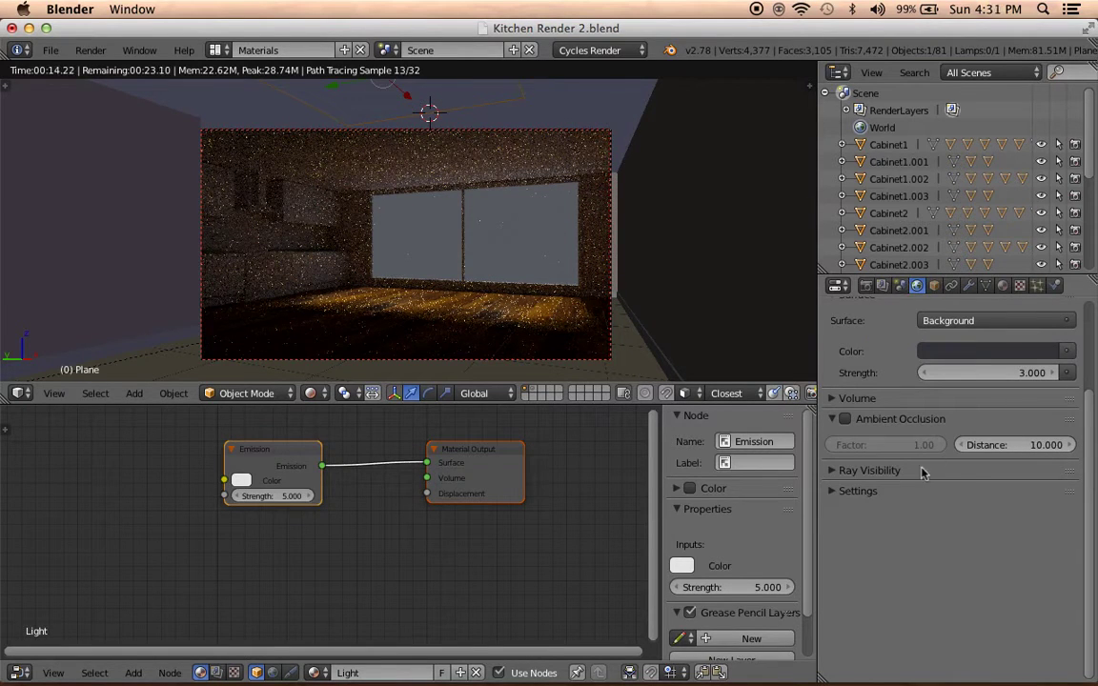
left_click(879, 471)
left_click(884, 472)
left_click(885, 472)
left_click(877, 471)
left_click(862, 492)
left_click(862, 492)
left_click(951, 286)
left_click(986, 286)
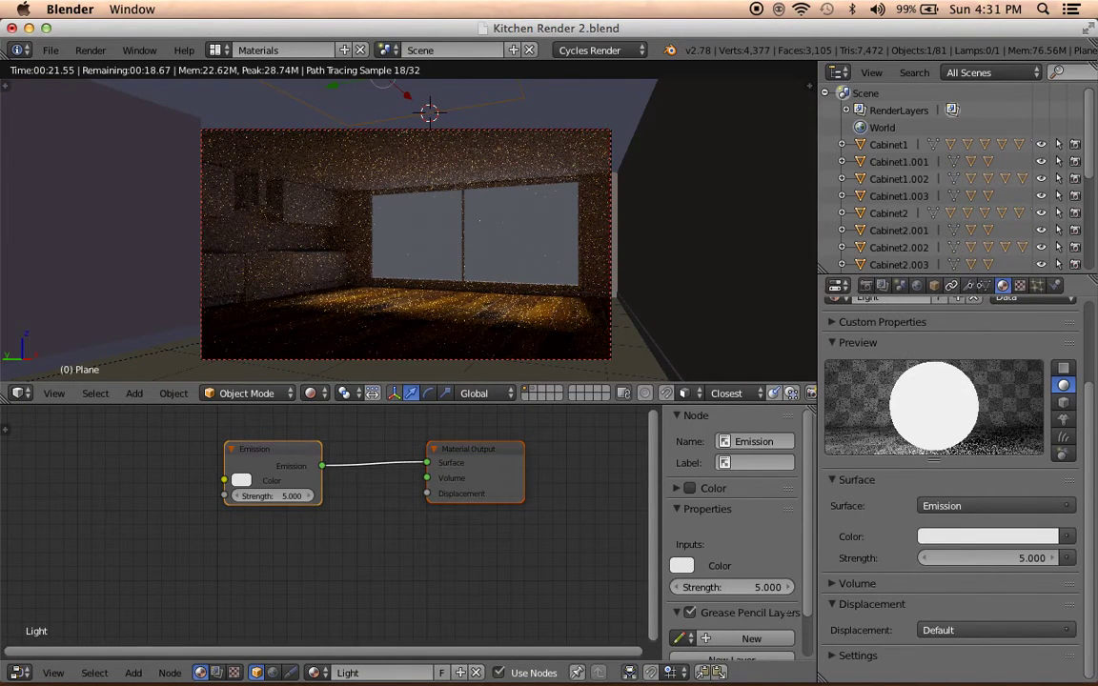
Turn off Reflective and Refractive Caustics in the render Light Paths settings.
left_click(882, 287)
left_click(867, 287)
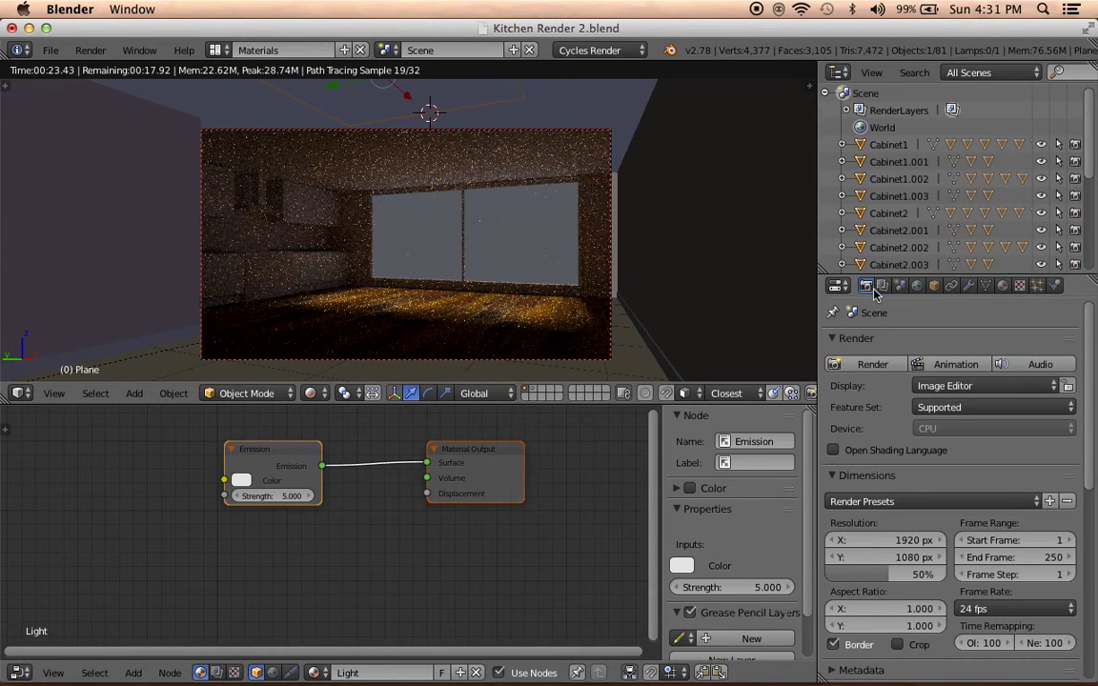
scroll(918, 454, "down", 2)
scroll(966, 505, "down", 3)
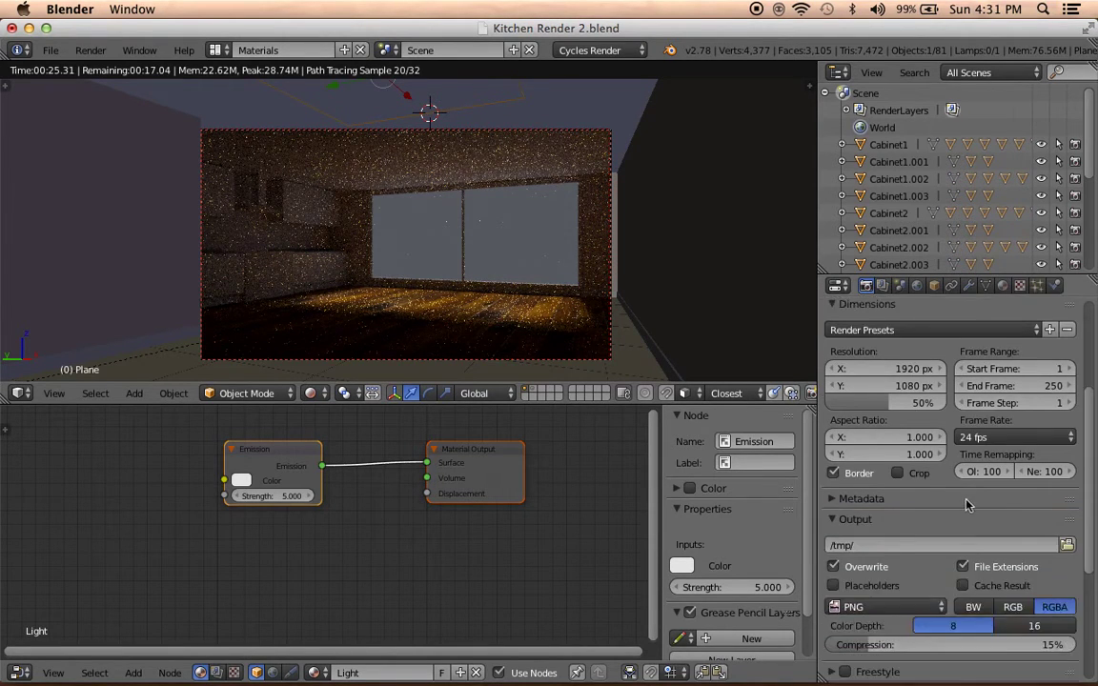
scroll(965, 506, "down", 4)
left_click(844, 460)
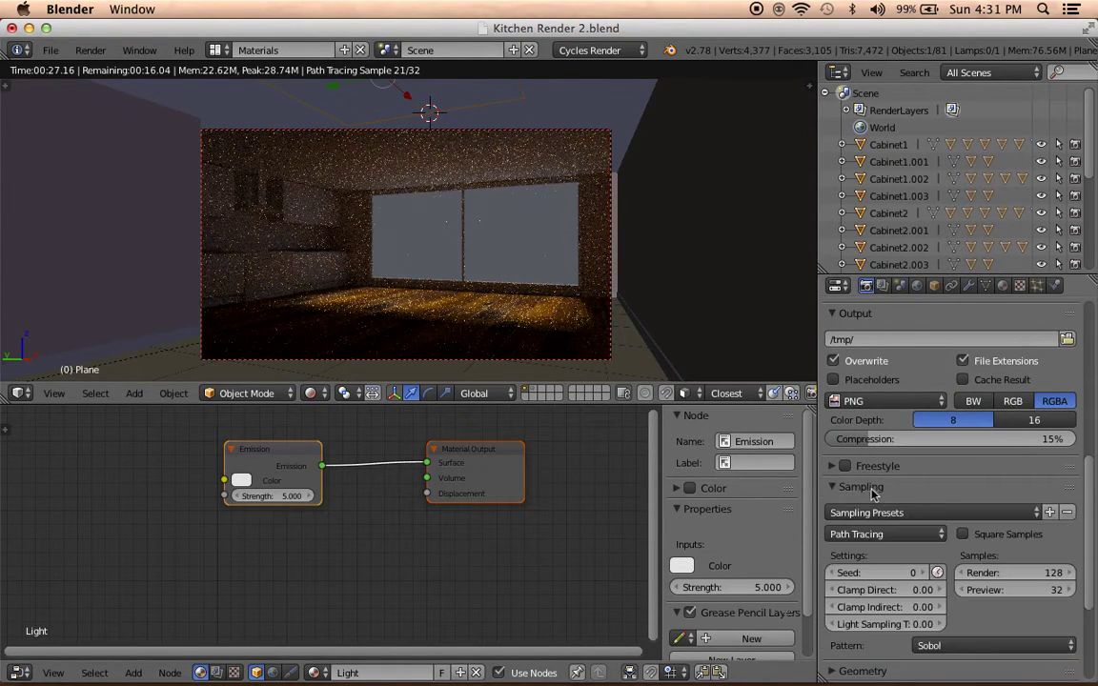
left_click(871, 487)
left_click(869, 520)
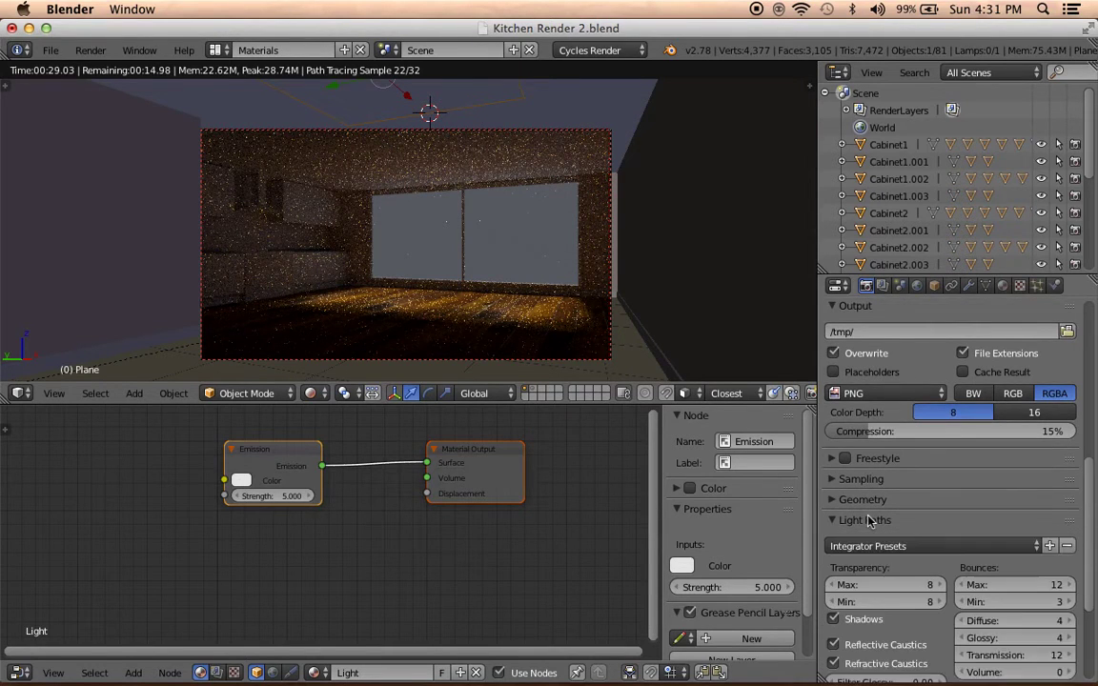
scroll(869, 520, "down", 4)
scroll(869, 520, "down", 1)
left_click(869, 496)
left_click(867, 478)
left_click(864, 352)
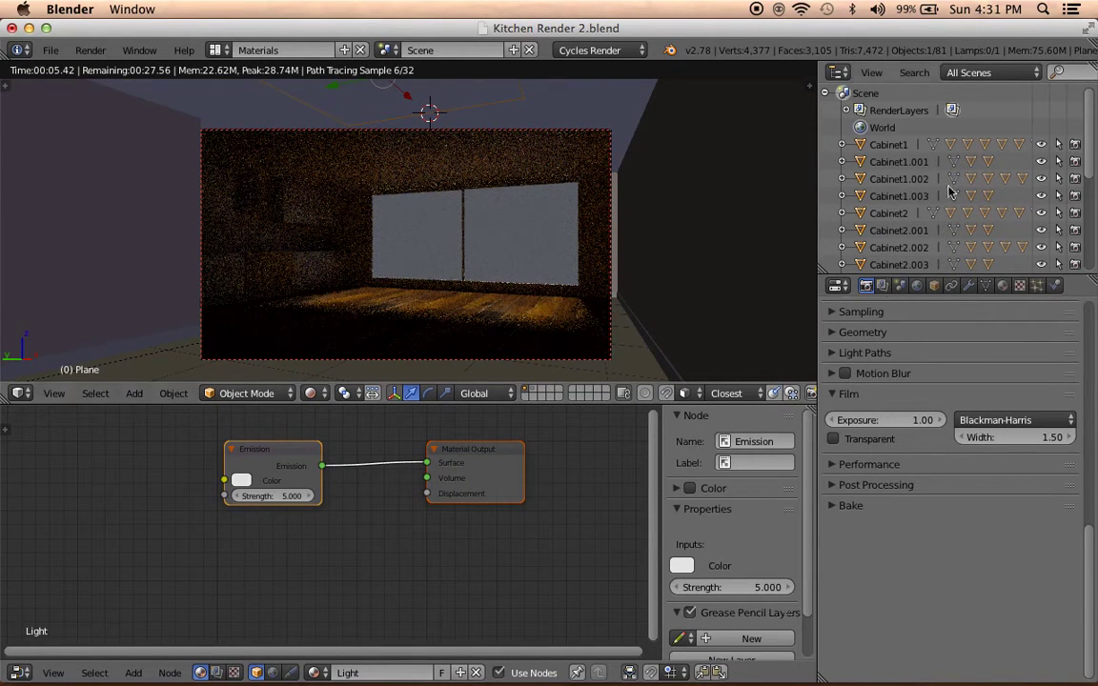
Raise the Light material's emission strength to 100.
left_click(1002, 285)
left_click(977, 558)
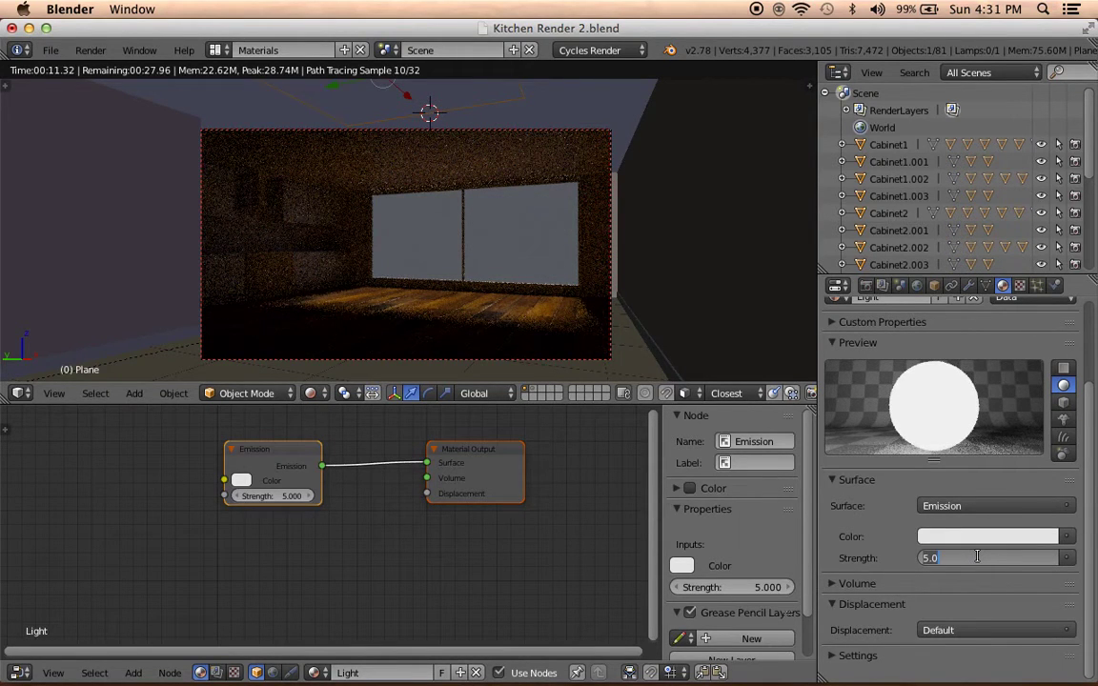
type("100")
key("Return")
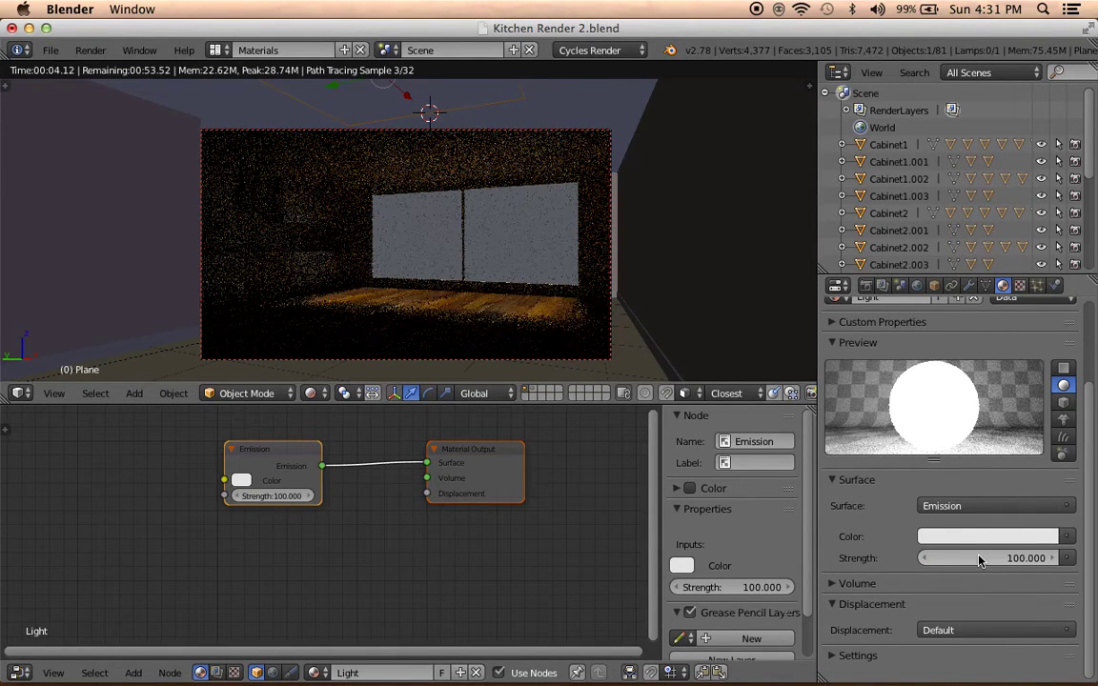
Set emission strength to 1 and nudge the light plane slightly down along Z in Solid view.
left_click(978, 561)
type("1")
key("Return")
left_click(312, 392)
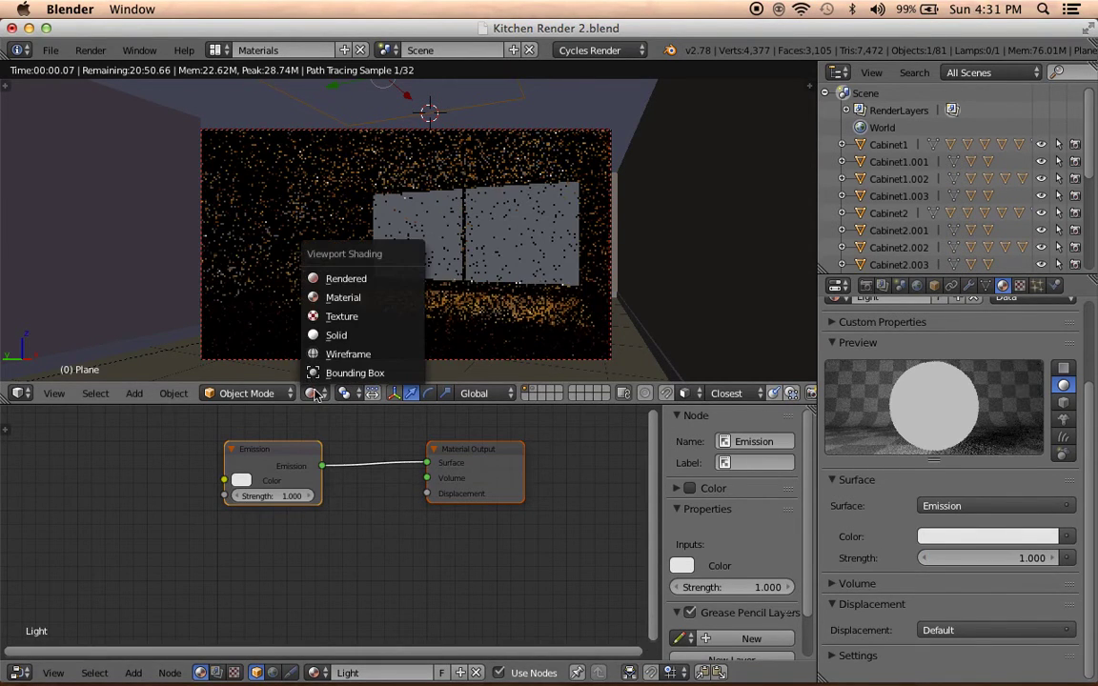
left_click(314, 302)
key("g")
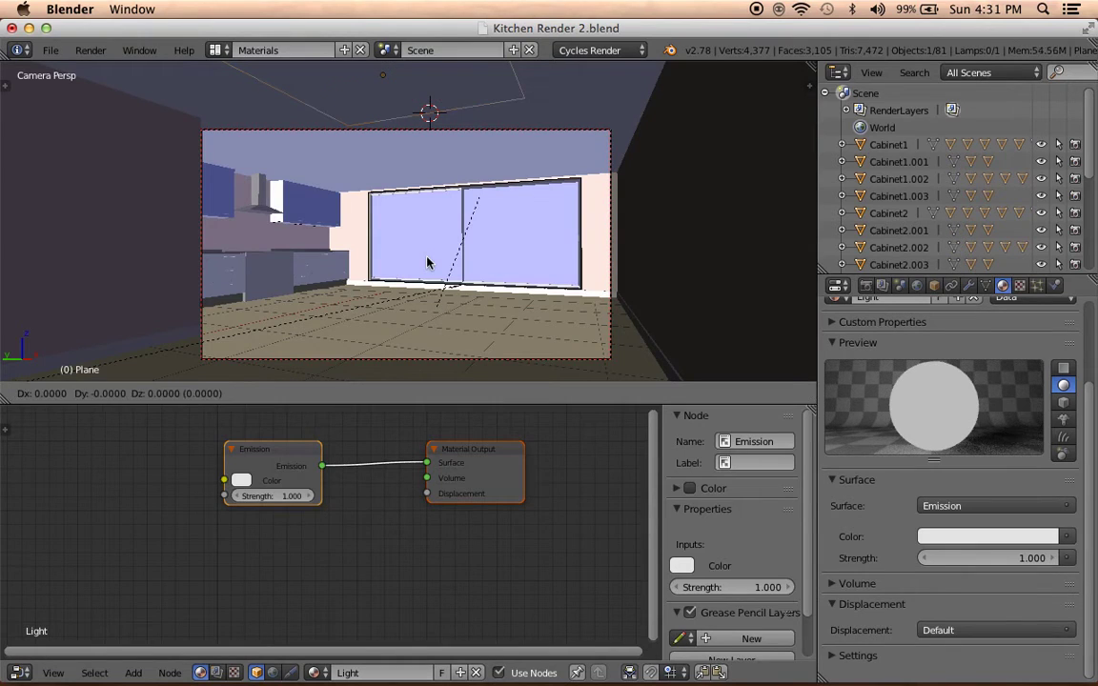
key("z")
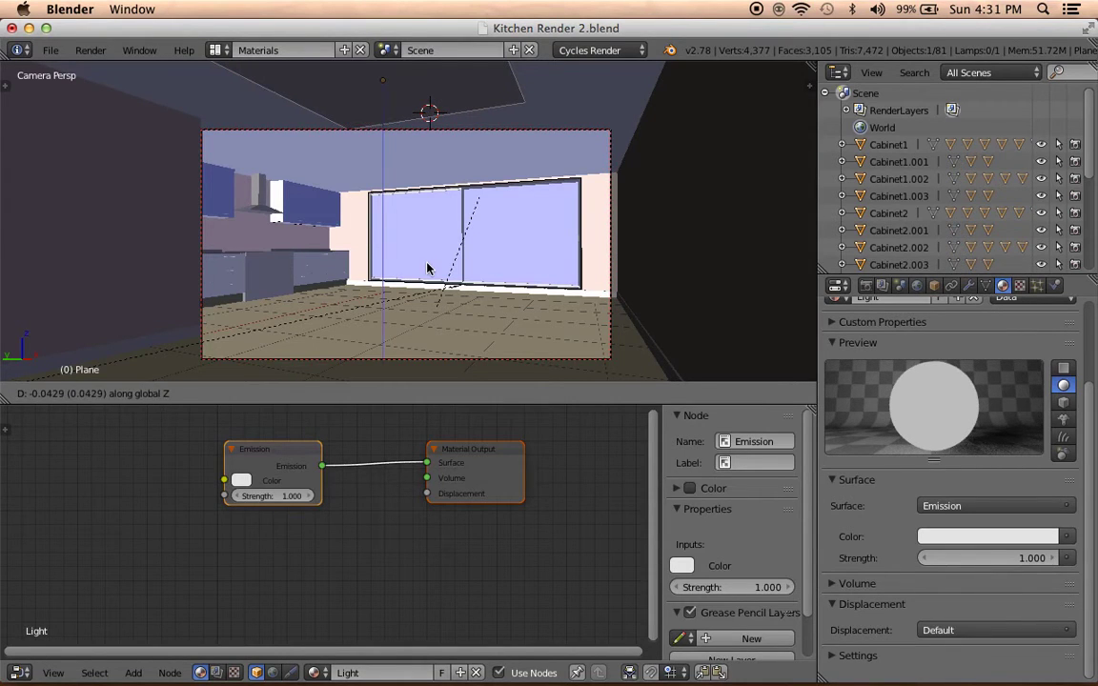
left_click(427, 268)
Back in Rendered preview, try emission strengths of 100, 50 and 25.
left_click(313, 393)
left_click(347, 280)
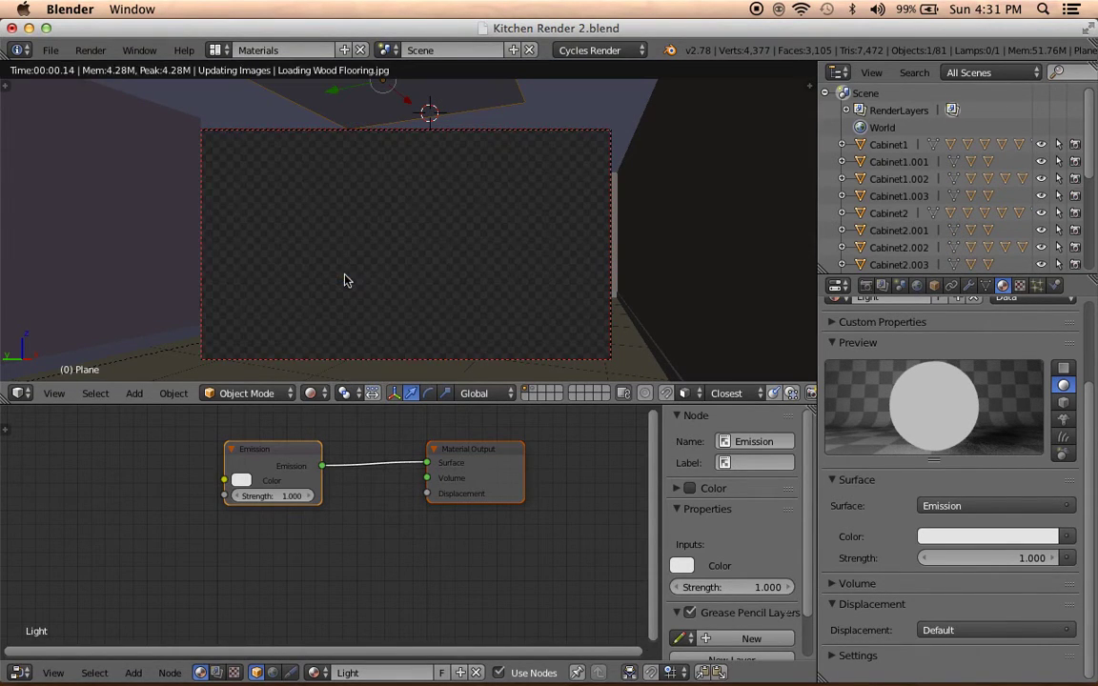
left_click(1008, 558)
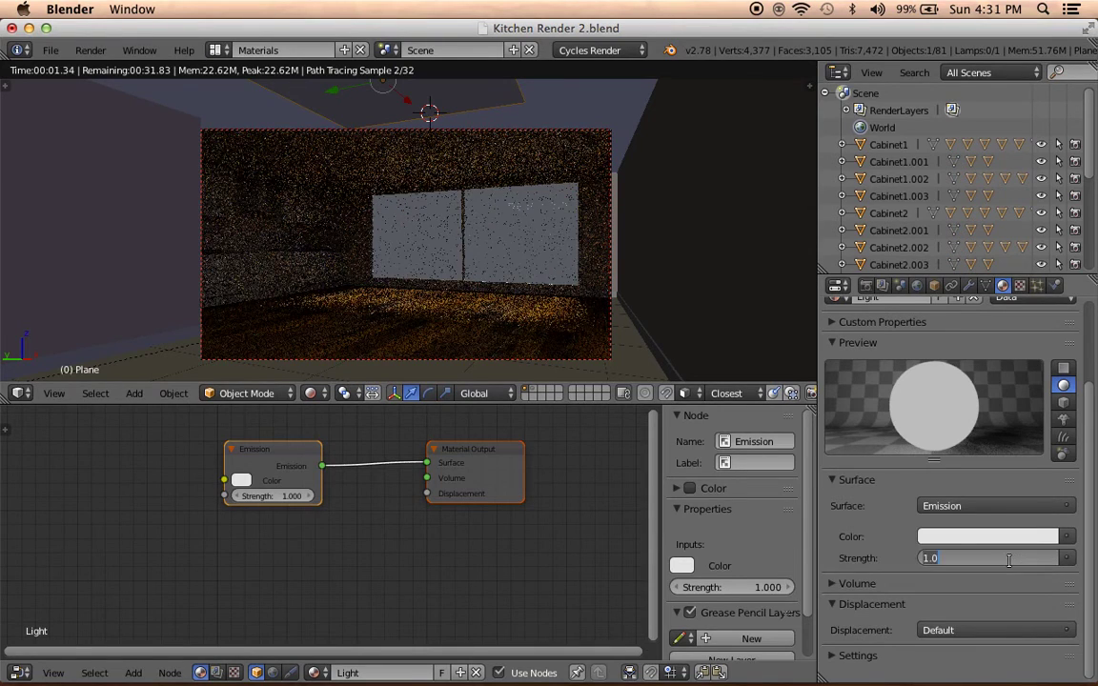
type("100")
key("Return")
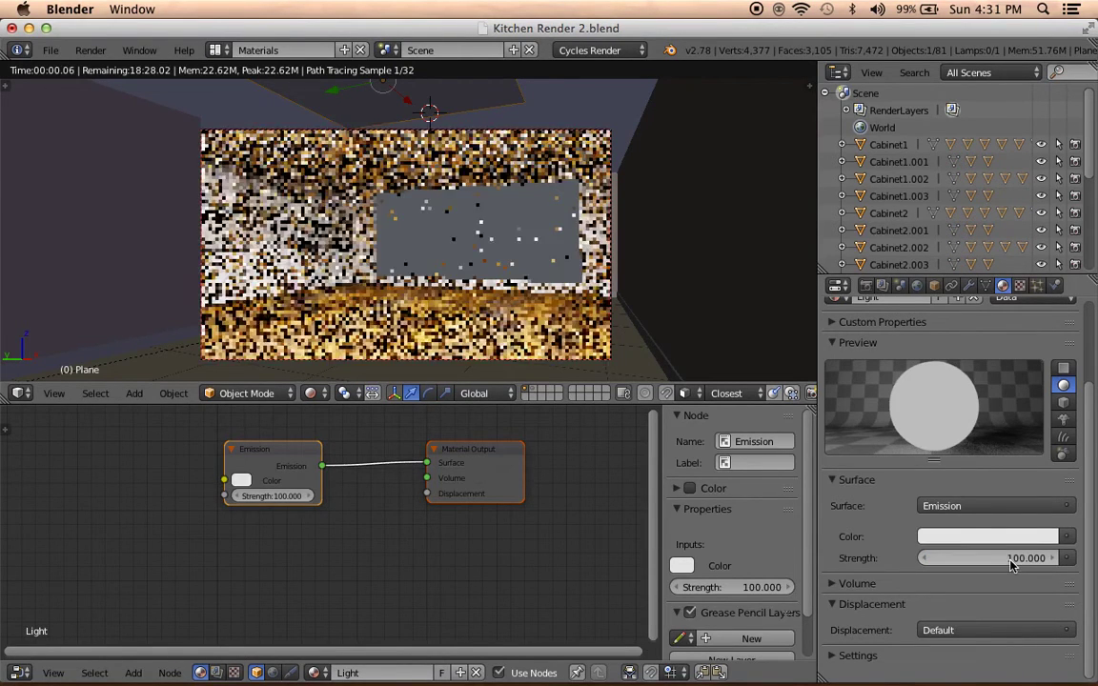
left_click(1010, 562)
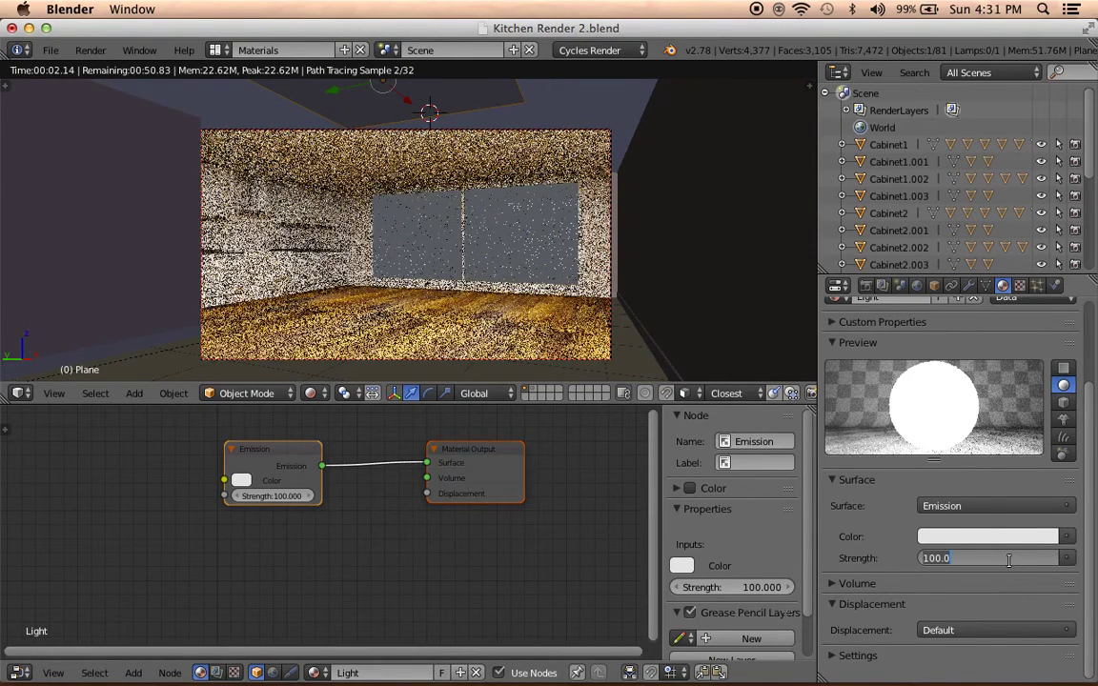
type("50")
key("Return")
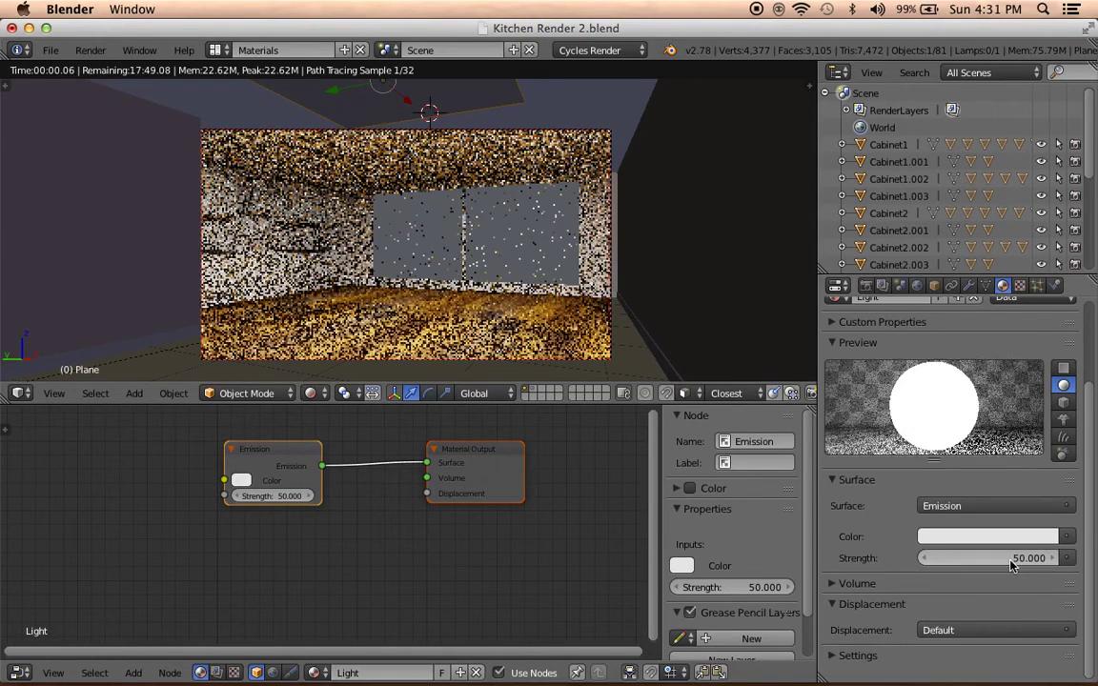
left_click(1009, 562)
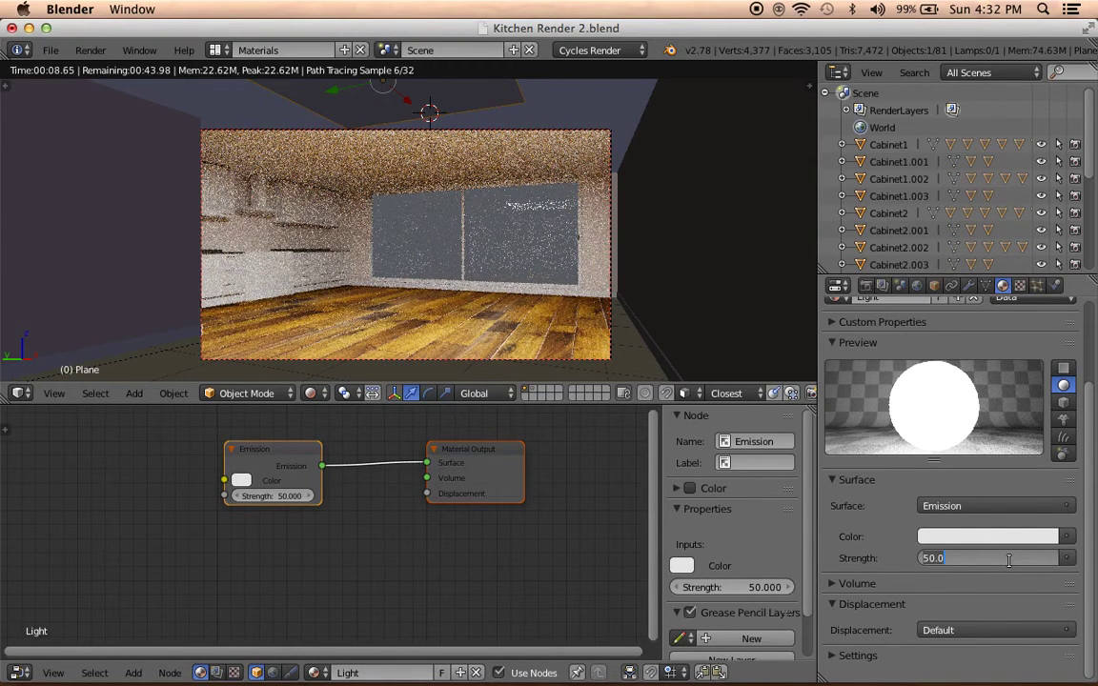
type("2/2")
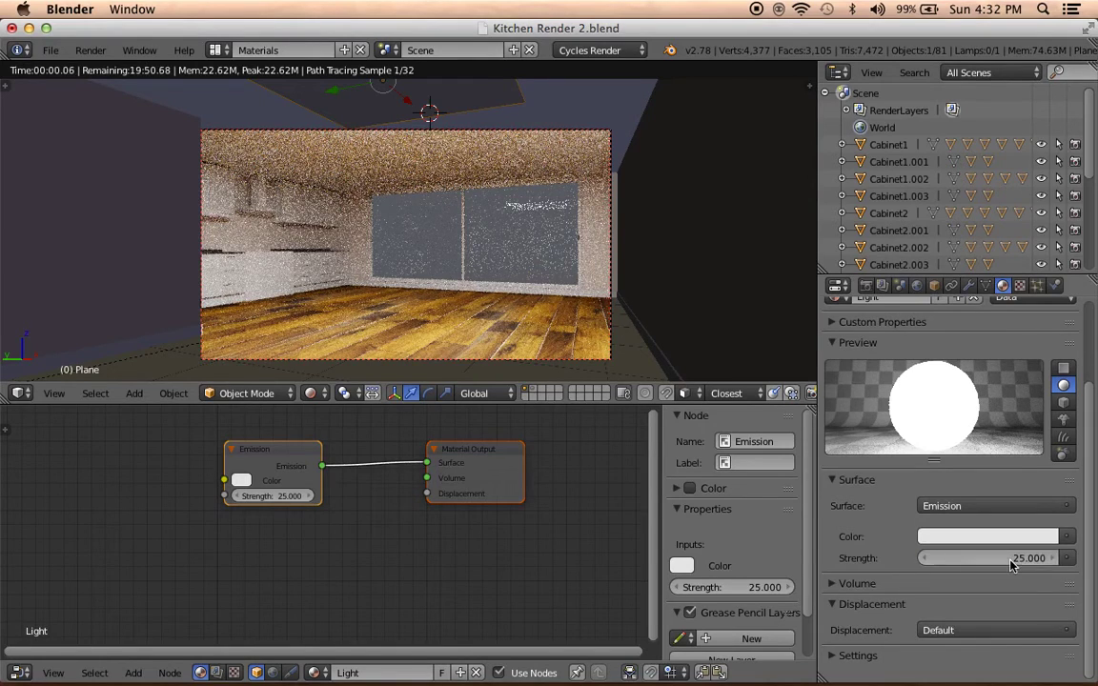
key("Return")
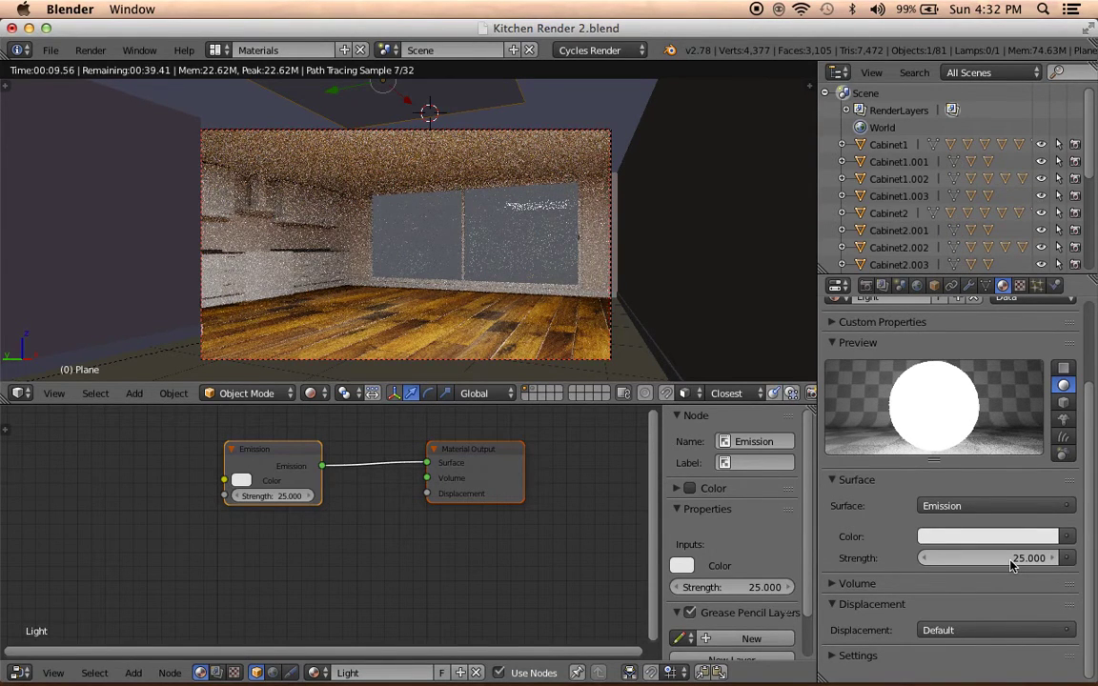
Lower the emission strength to 10, then settle on 5.
left_click(1010, 561)
type("10")
key("Return")
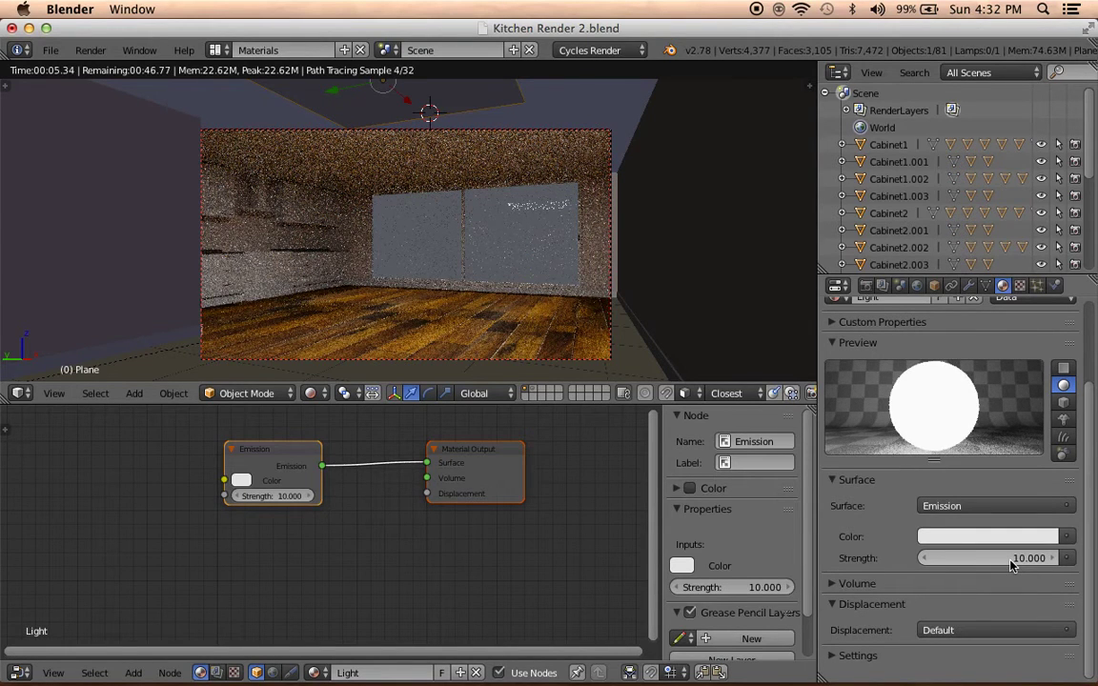
left_click(1010, 560)
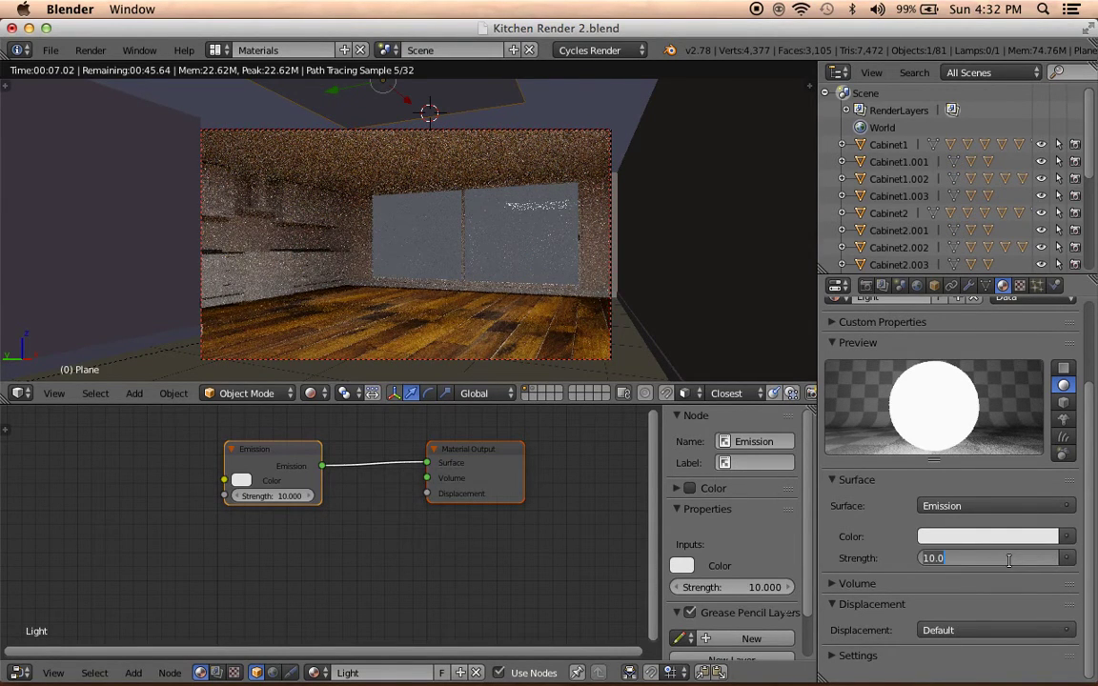
type("5")
key("Return")
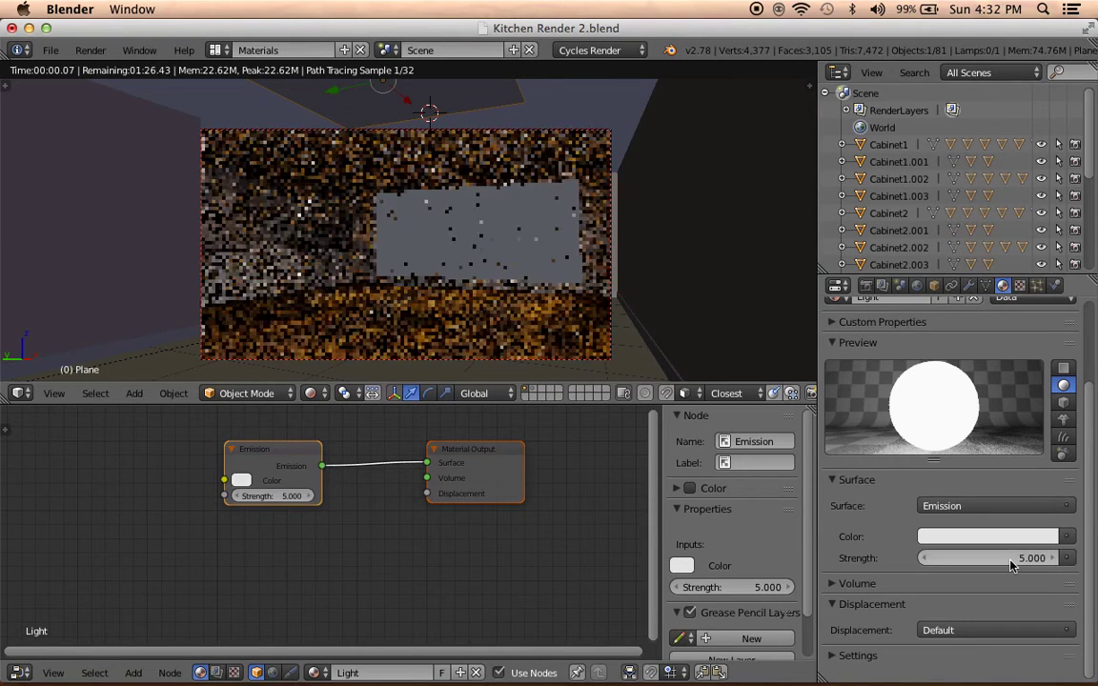
Switch the viewport to Material shading and save the kitchen file.
left_click(312, 392)
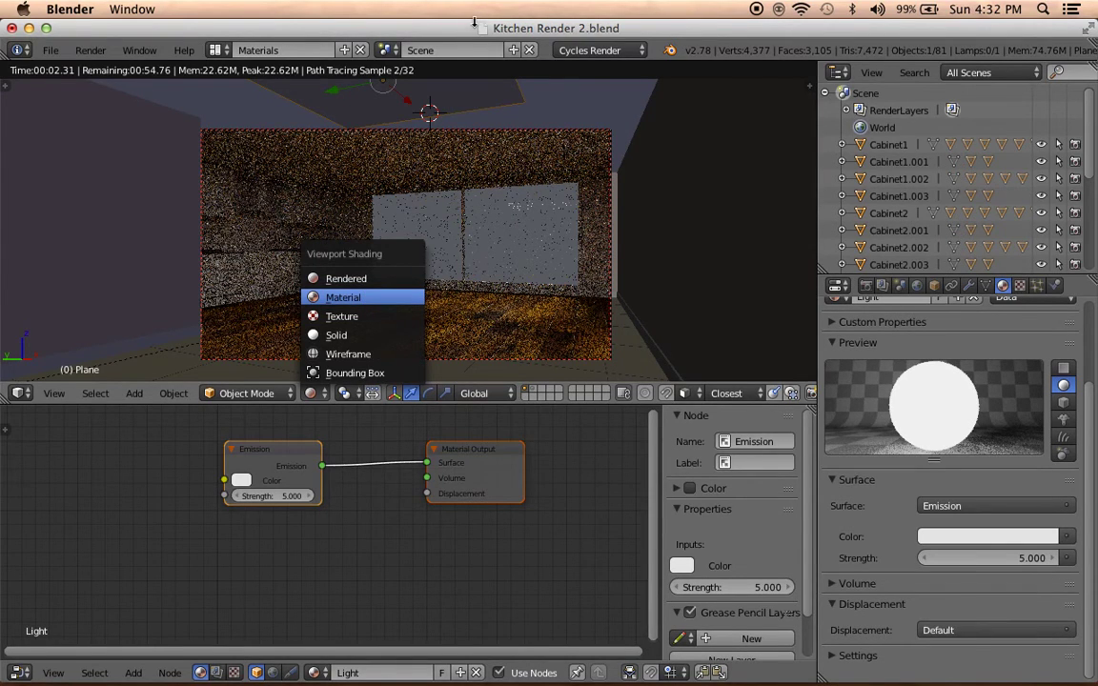
key("Return")
key("ctrl+s")
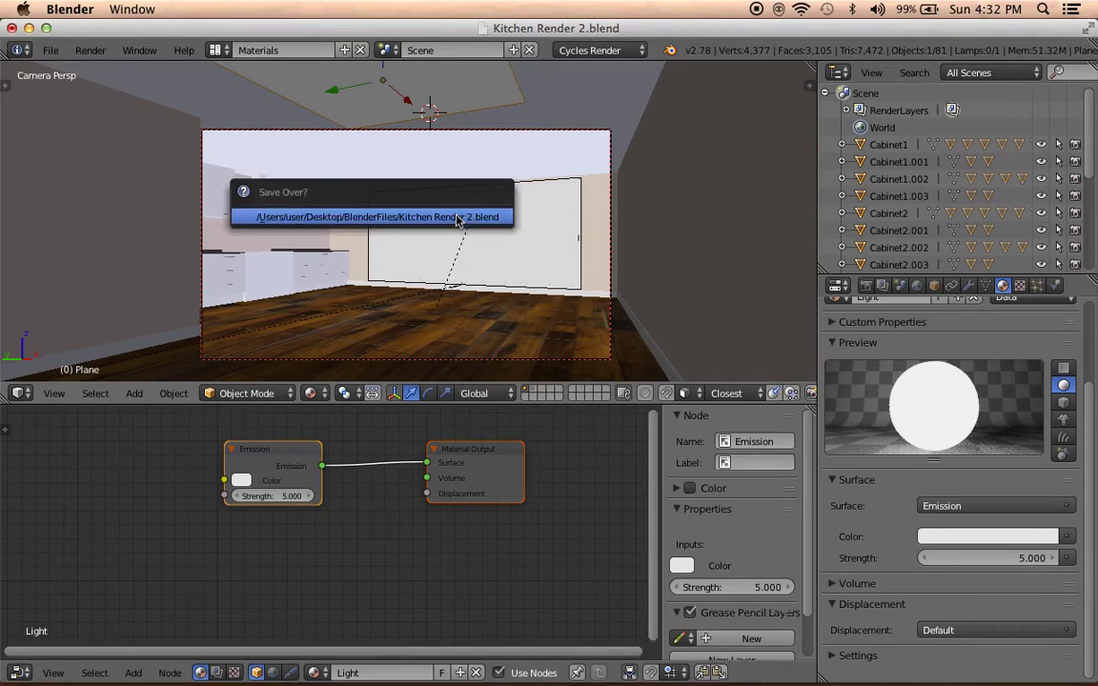
Confirm the save, then put the wood floor in Edit Mode on the UV Editing layout with Material shading.
left_click(457, 217)
right_click(326, 372)
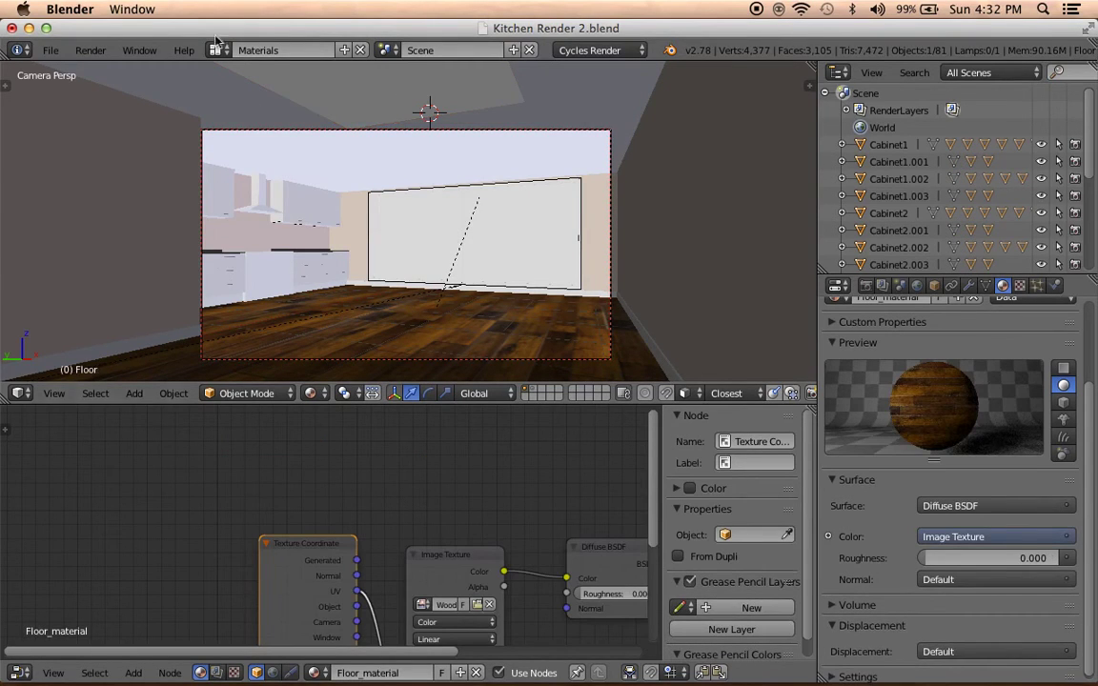
left_click(211, 49)
left_click(215, 206)
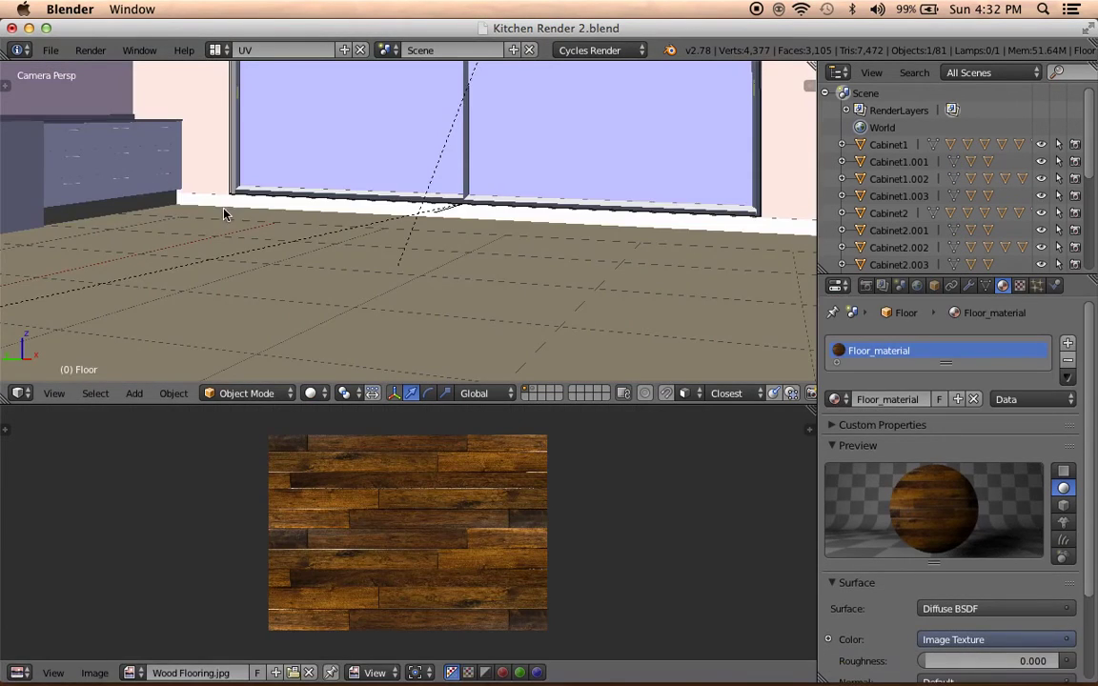
scroll(458, 278, "down", 2)
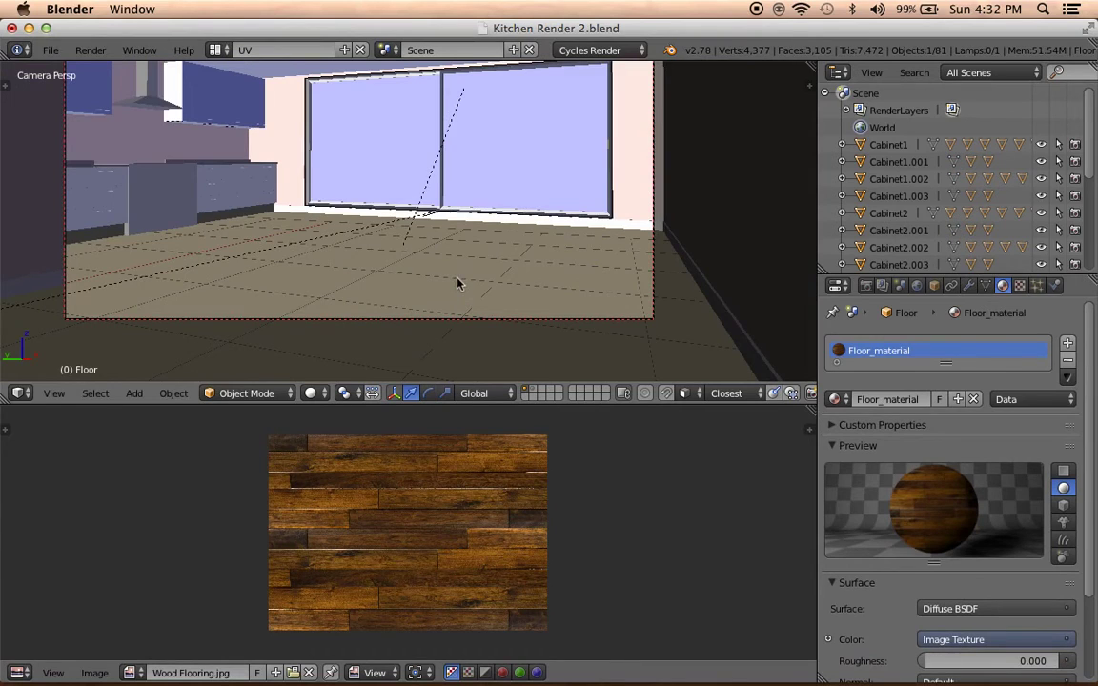
key("Tab")
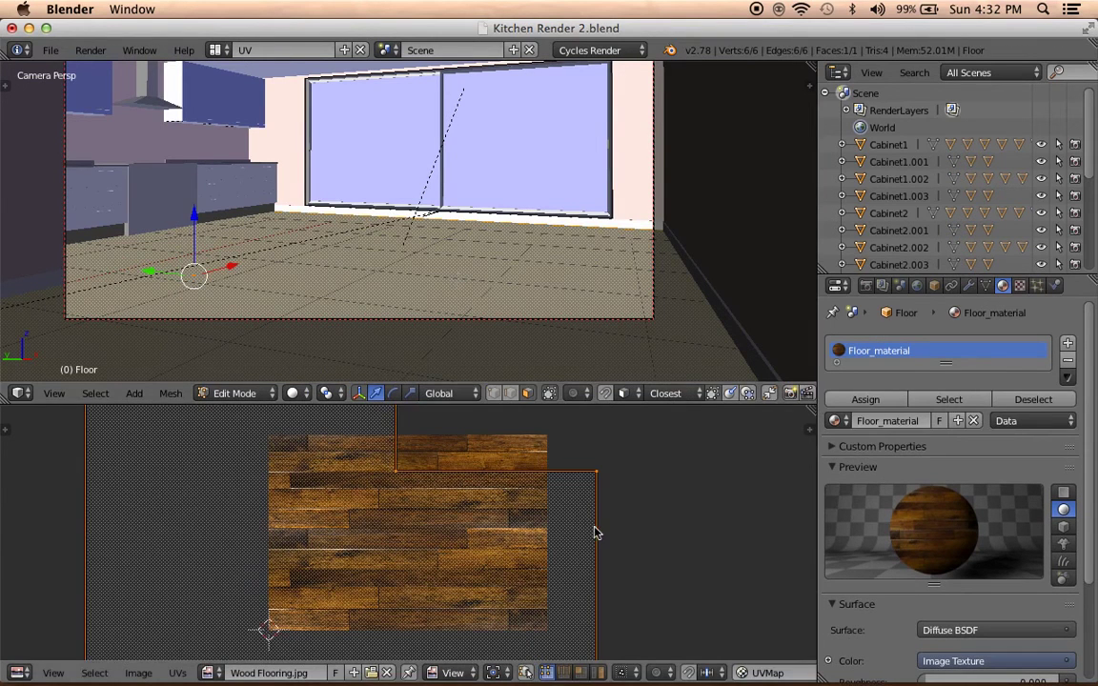
left_click(291, 394)
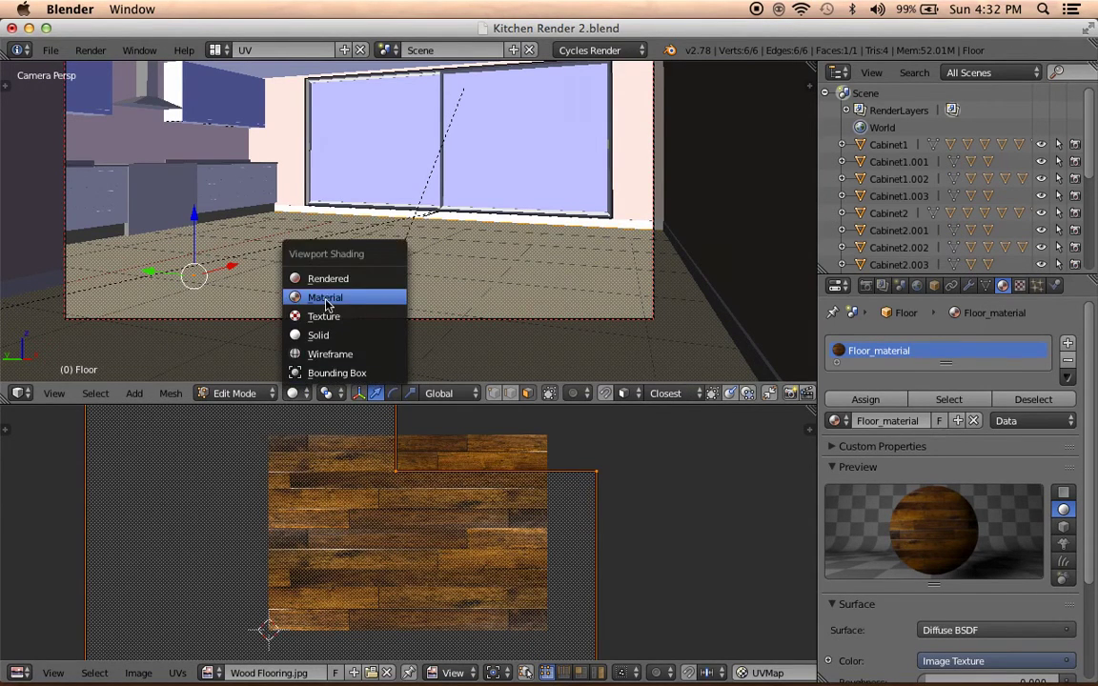
left_click(320, 297)
Scale the floor UVs up by about 2.28.
key("s")
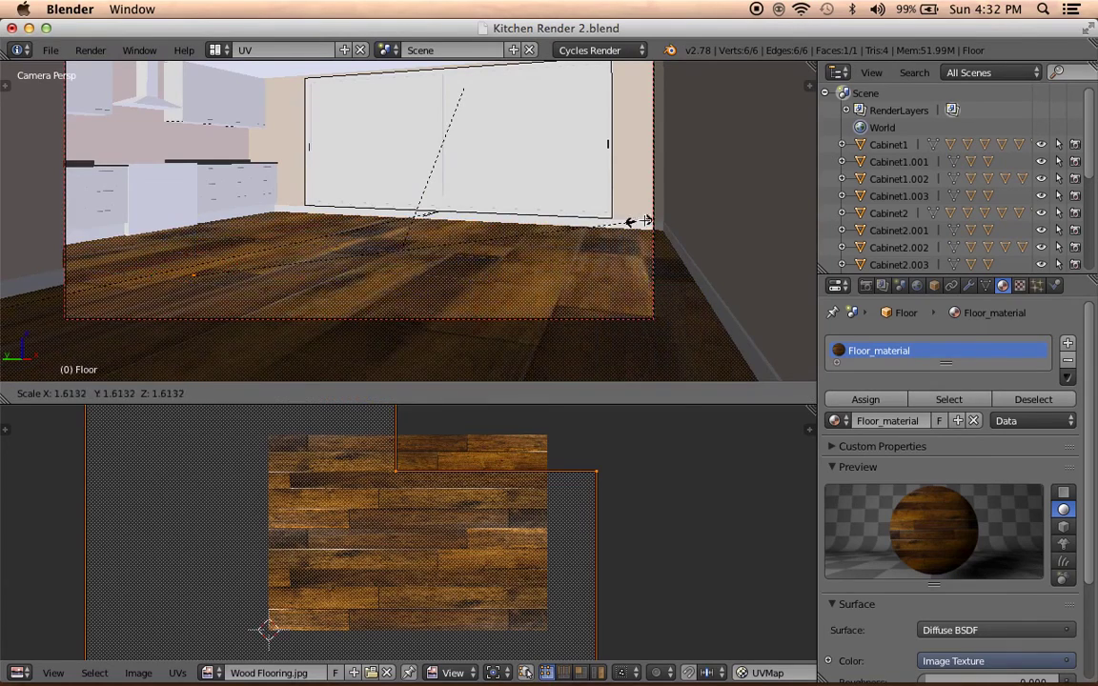
key("Escape")
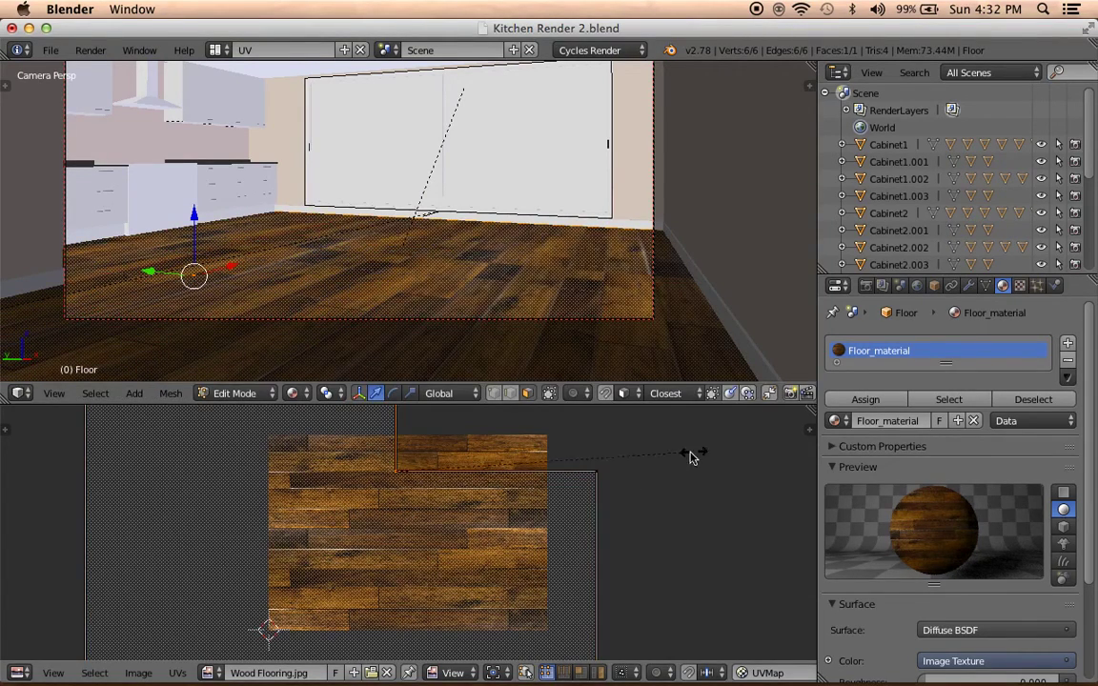
key("Escape")
key("s")
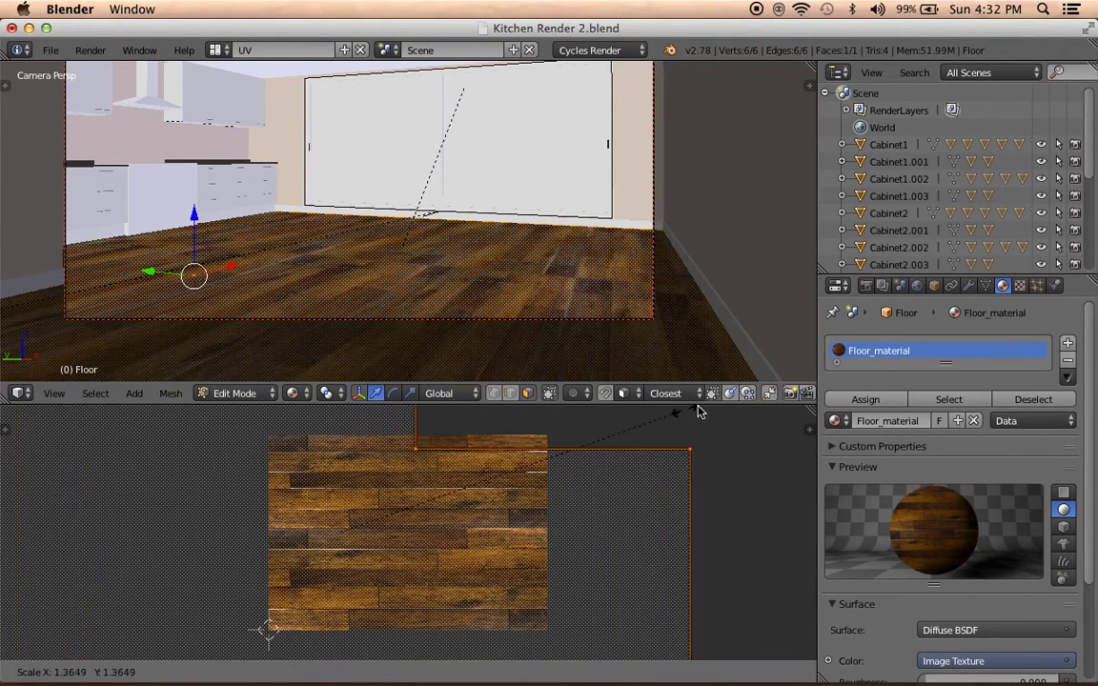
left_click(111, 614)
Rotate the floor UVs 180° and return the floor to Object Mode.
type("r")
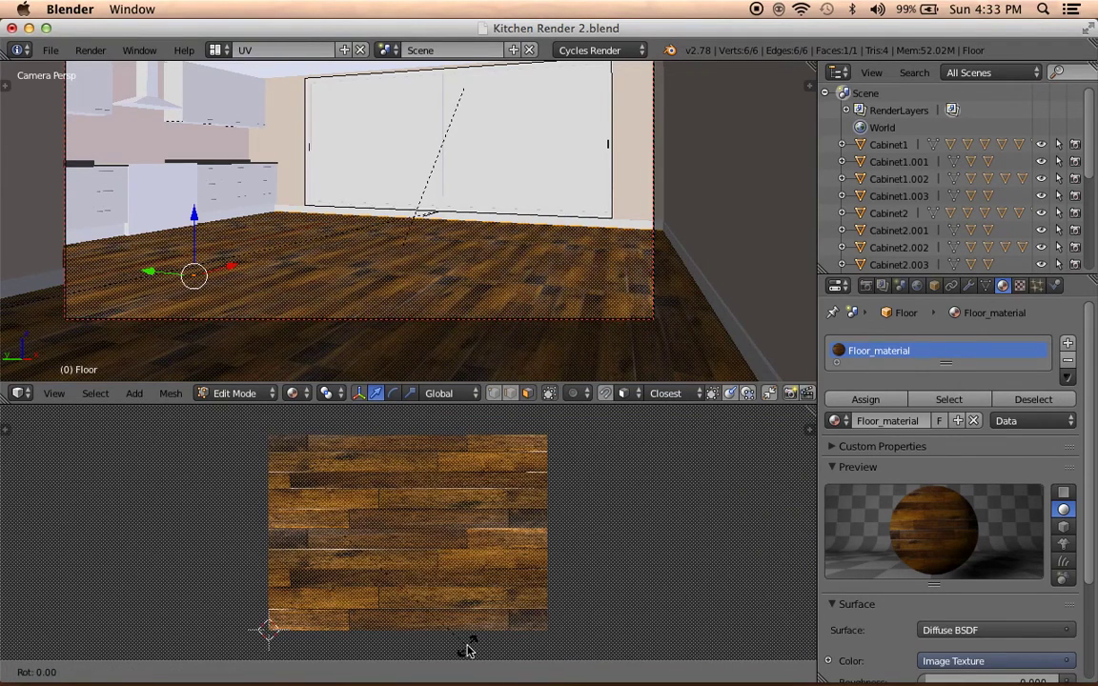
type("90")
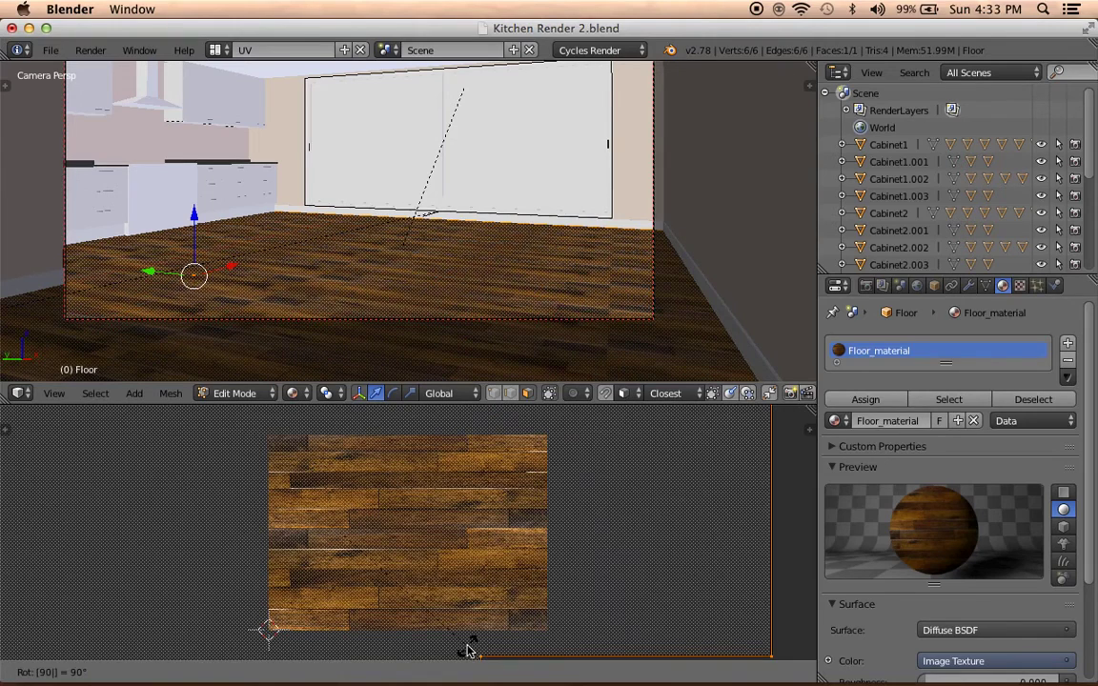
key("BackSpace")
key("BackSpace")
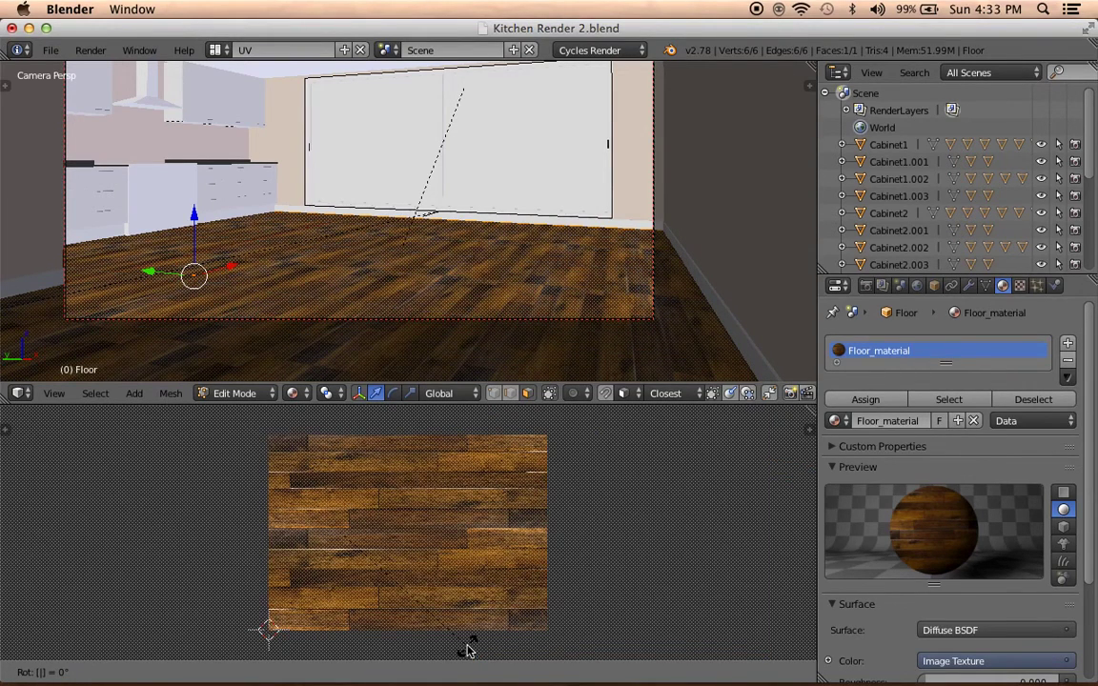
type("180")
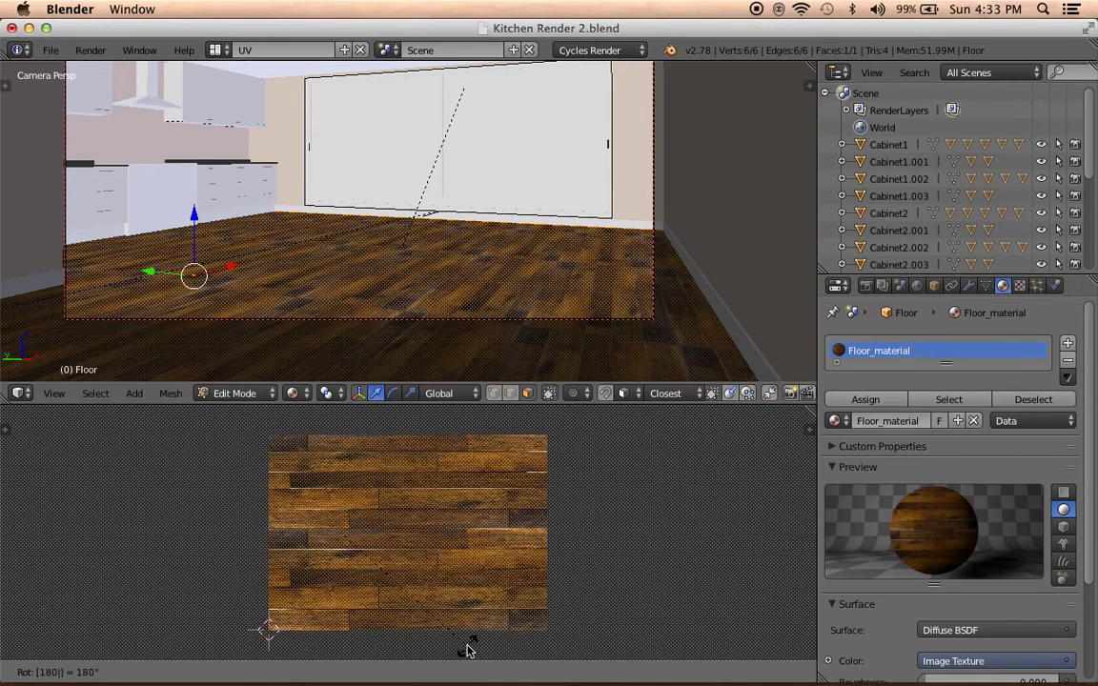
key("Return")
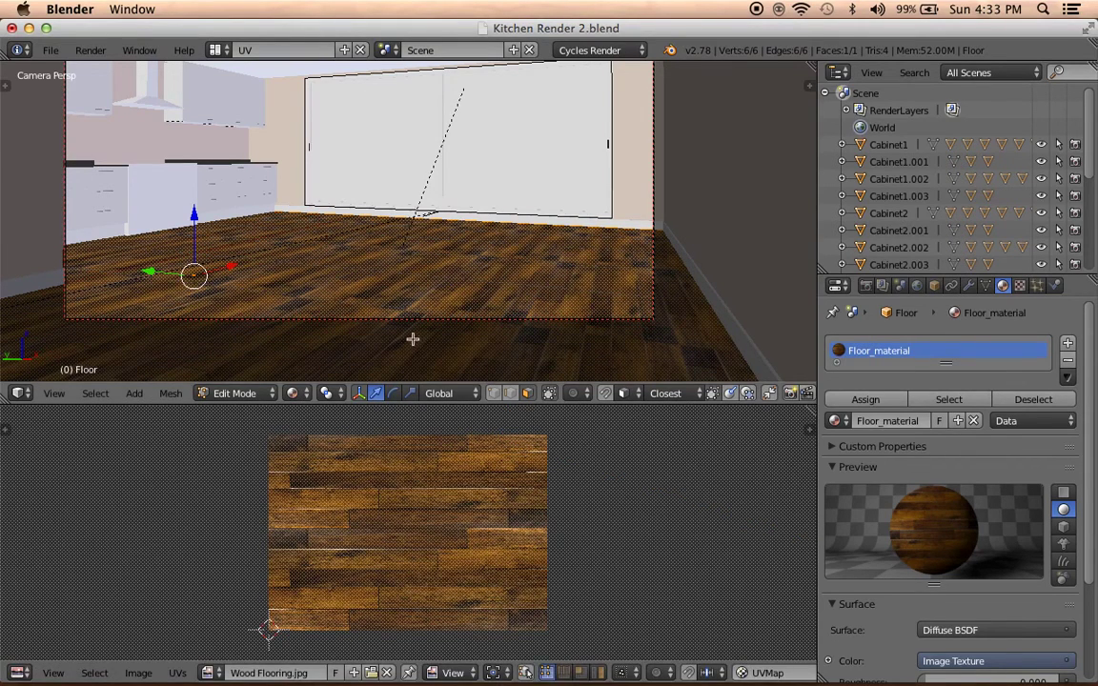
key("Tab")
scroll(400, 326, "down", 3)
scroll(397, 326, "down", 1)
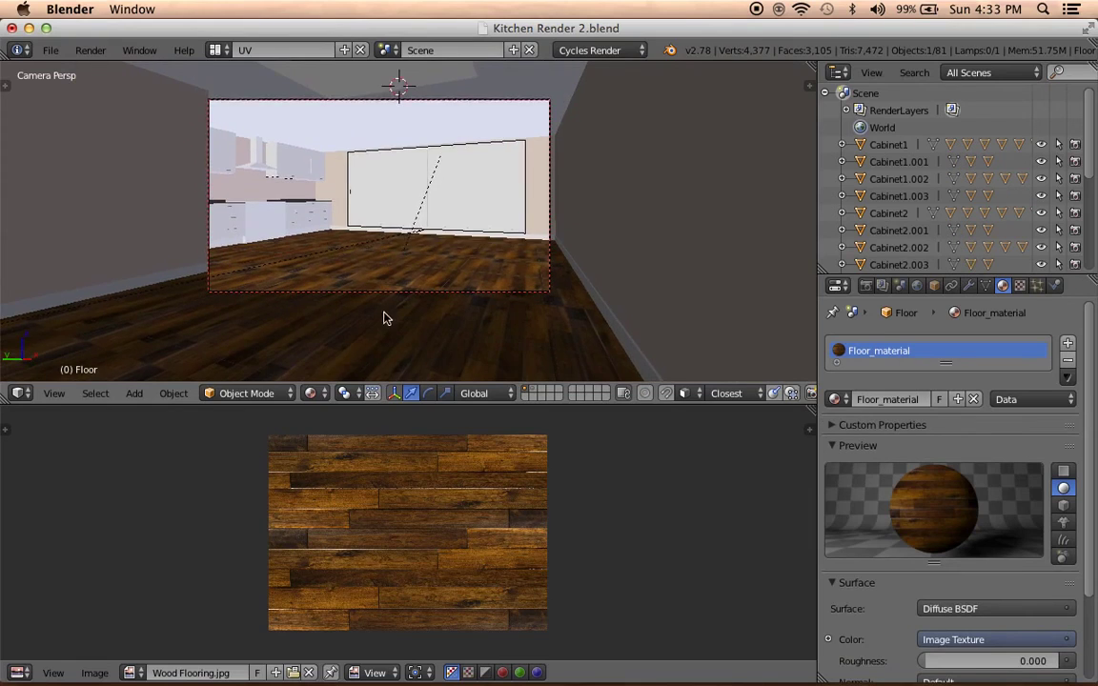
Check the smaller, rotated floor planks in a Rendered camera preview, then return to Solid shading.
left_click(312, 392)
left_click(331, 280)
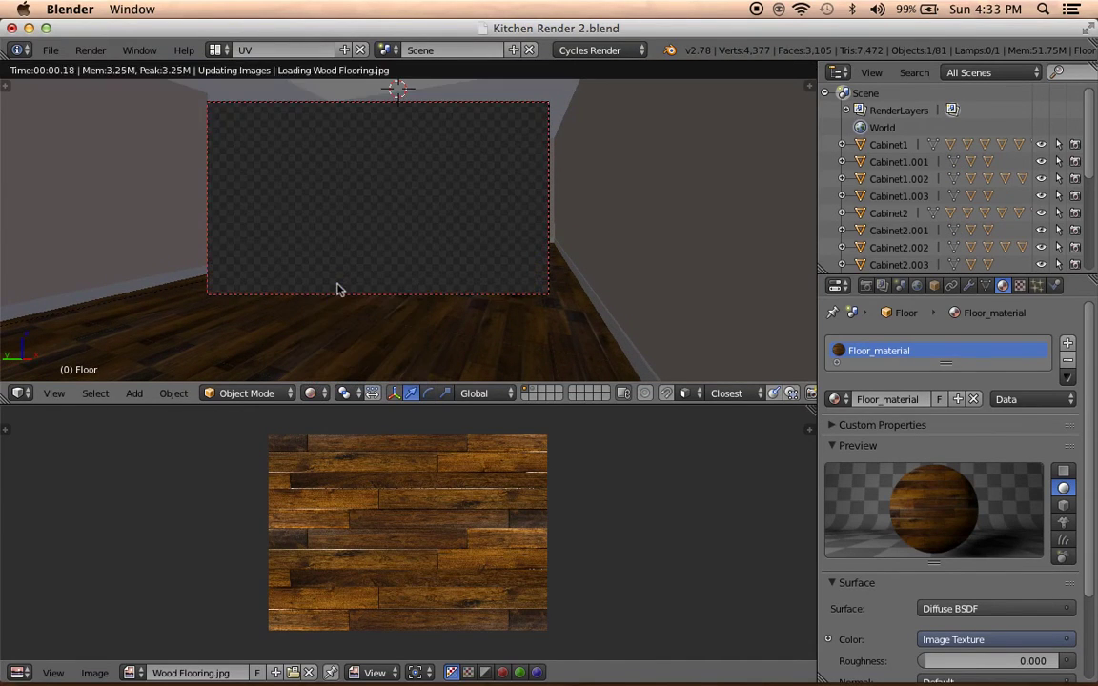
scroll(336, 288, "up", 2)
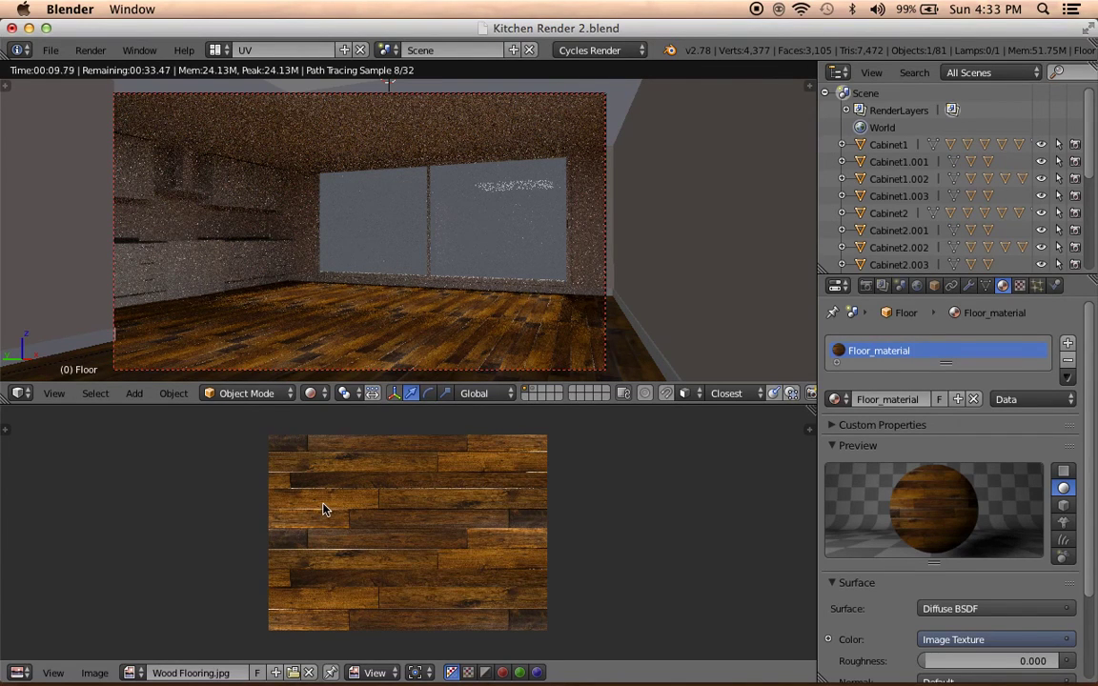
left_click(313, 393)
left_click(309, 394)
left_click(339, 334)
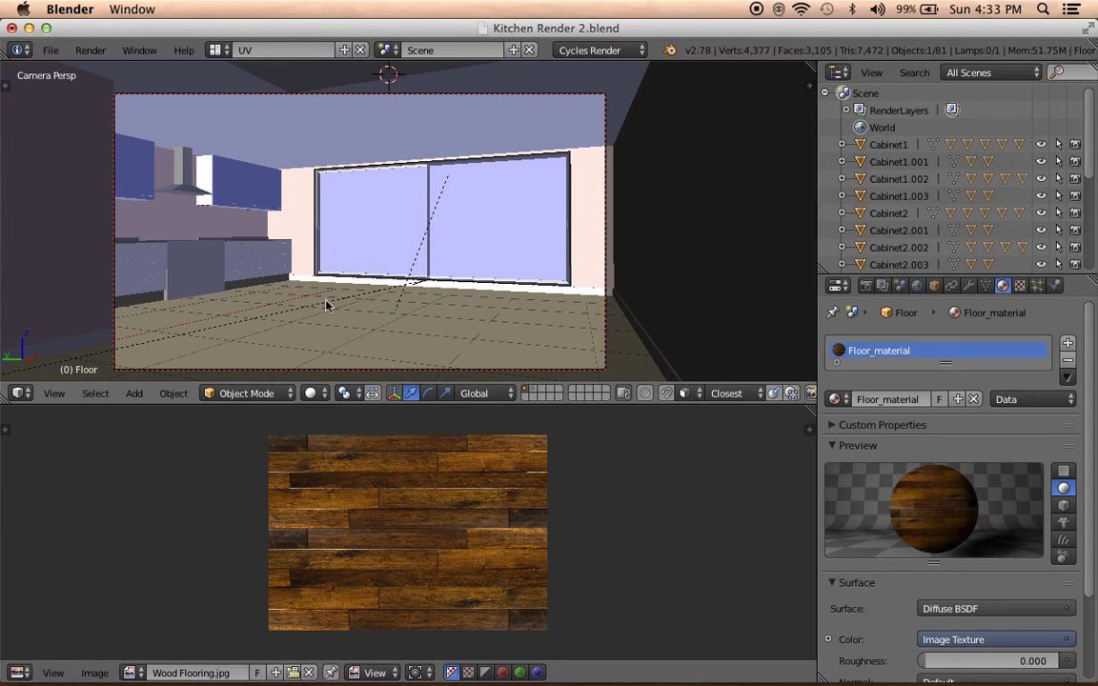
Draw a render border around the window side of the room, then clear it.
key("ctrl+b")
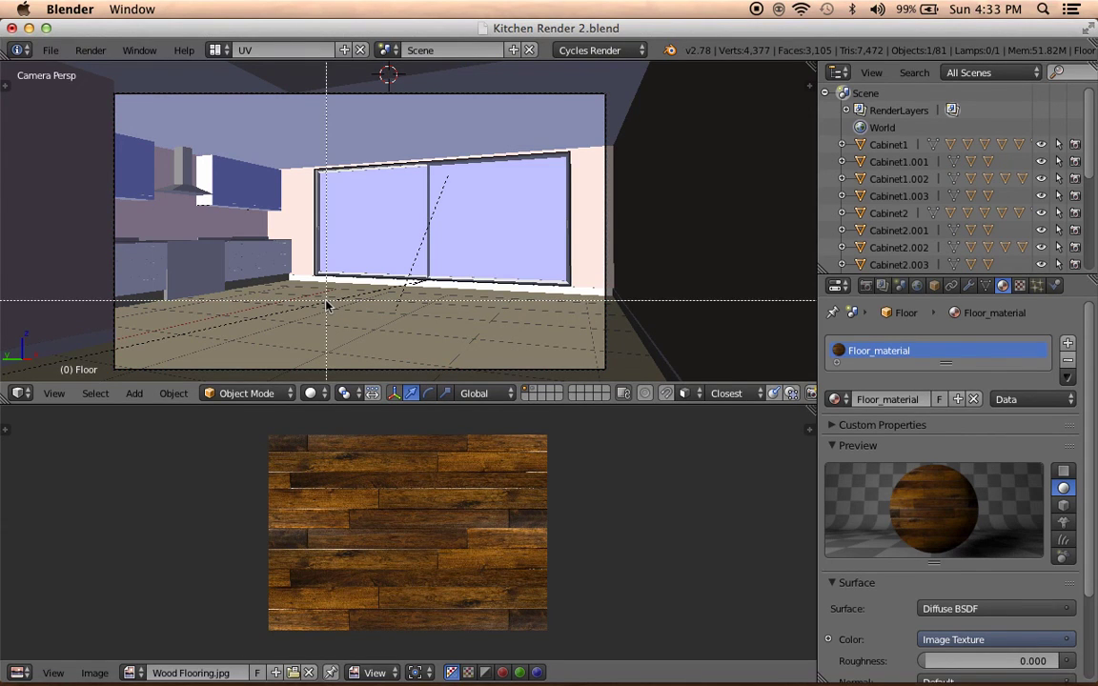
left_click_drag(290, 77, 693, 307)
key("ctrl+alt+b")
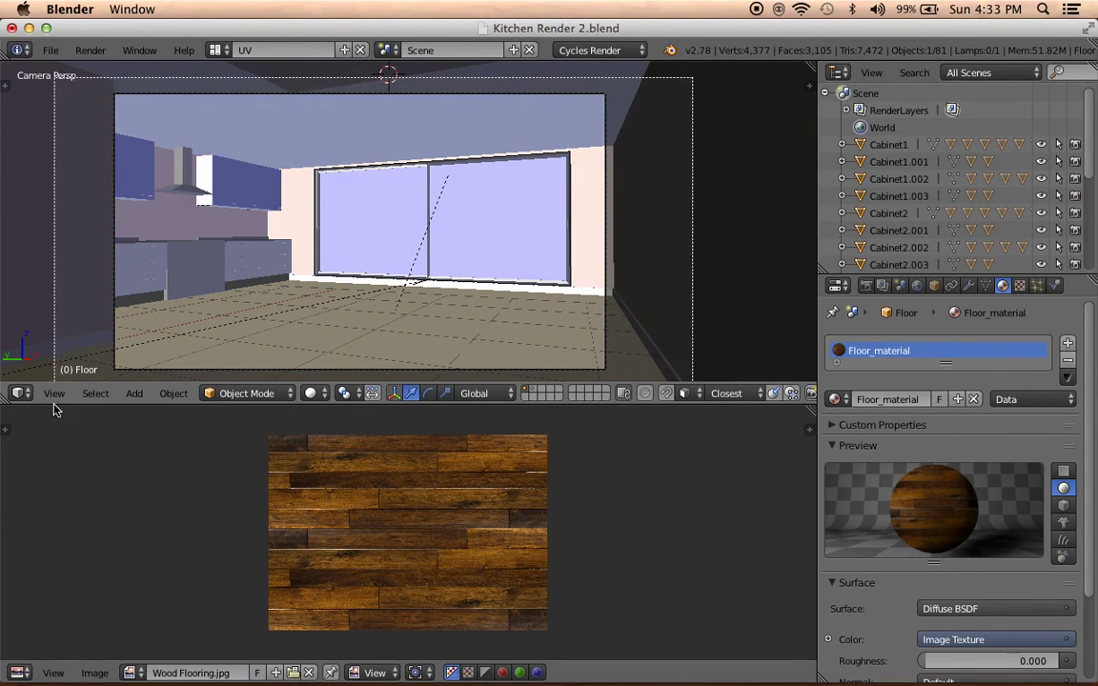
left_click(317, 394)
left_click(321, 336)
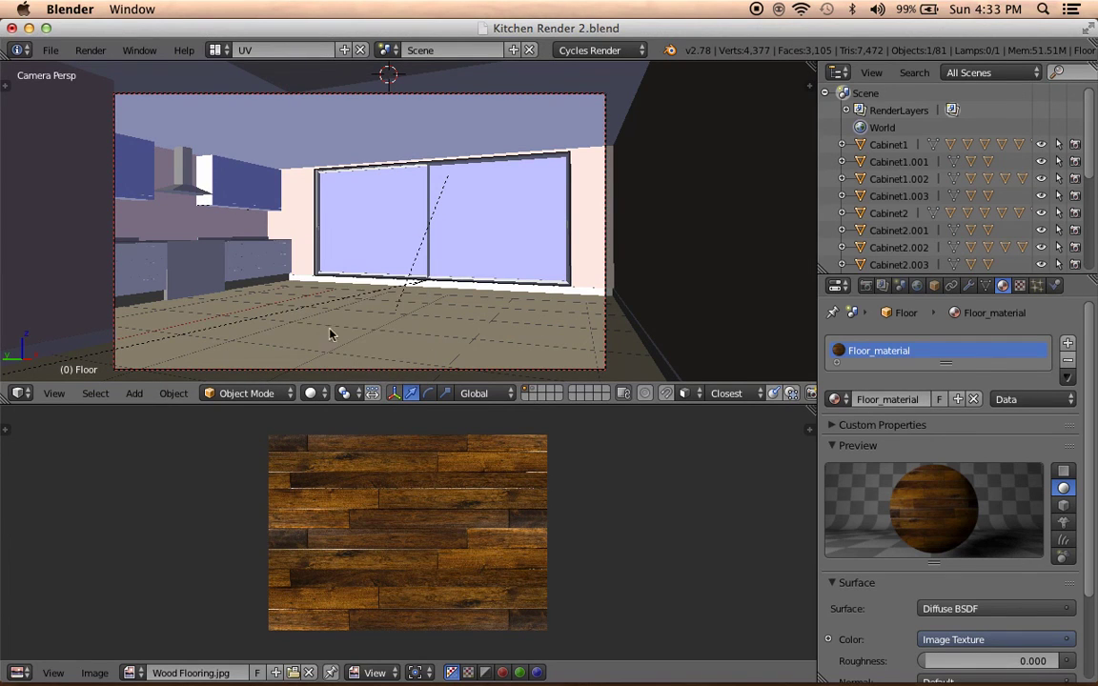
Save over Kitchen Render 2.blend, switch to the Default screen layout, and save again.
key("ctrl+s")
left_click(377, 283)
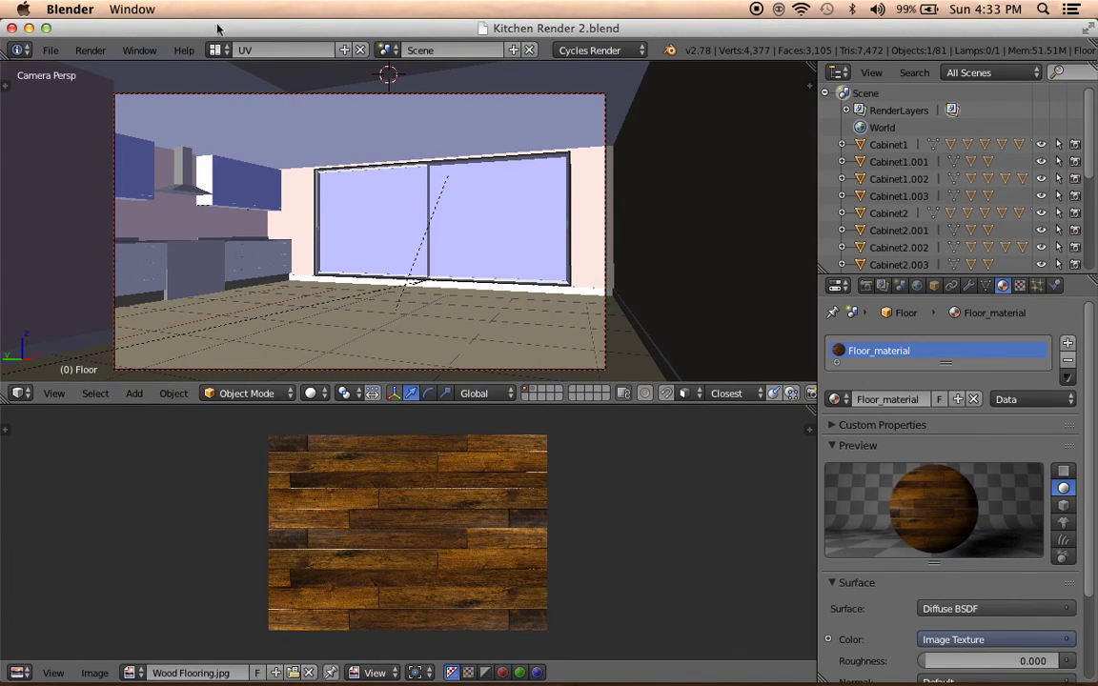
left_click(221, 50)
left_click(245, 130)
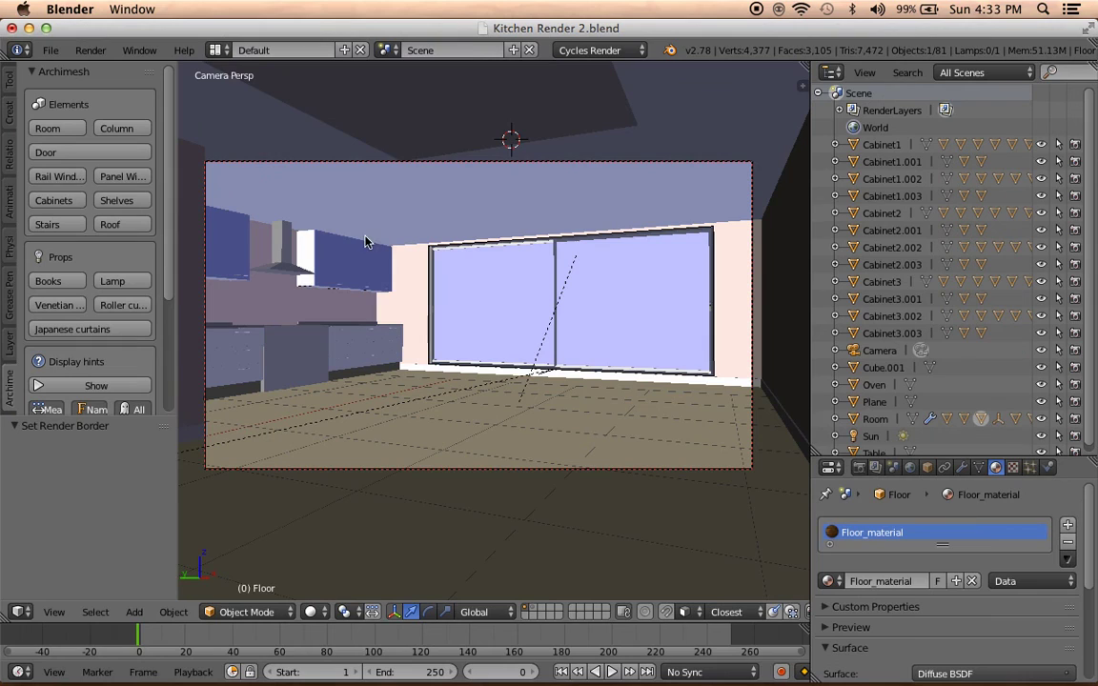
key("ctrl+s")
left_click(442, 315)
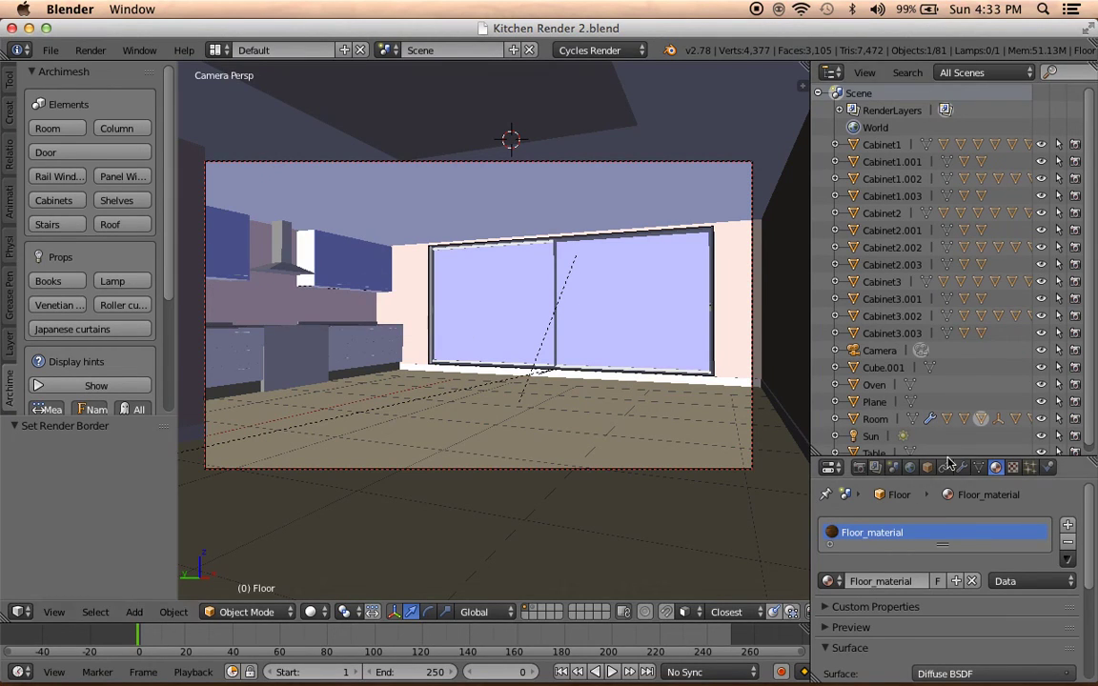
key("ctrl+s")
left_click(448, 300)
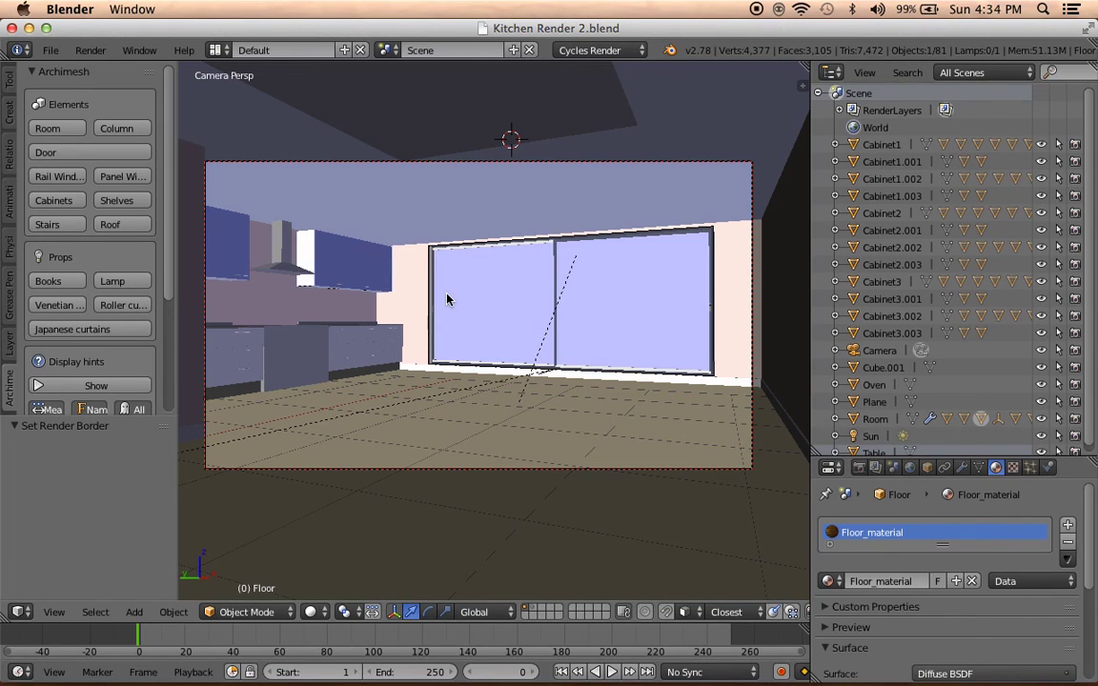